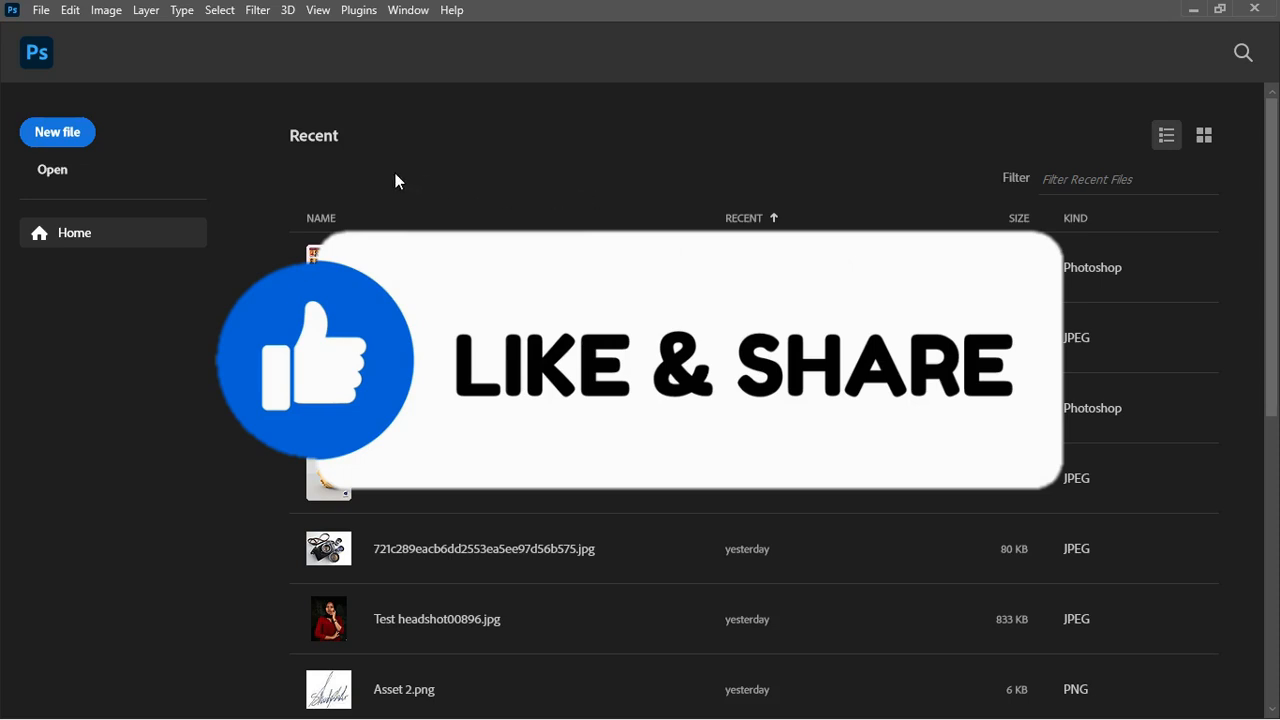
Step: Create a new 1080 × 1350 px document at 300 ppi named 'church flyer'
left_click(70, 134)
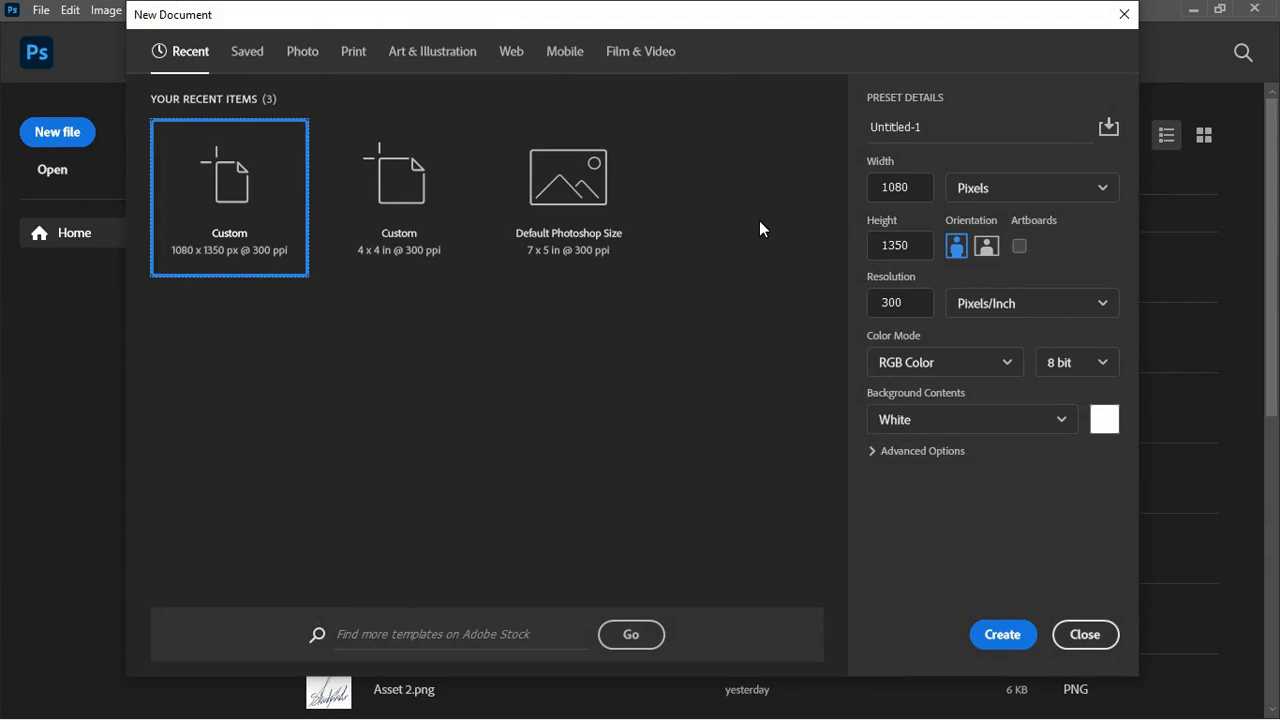
left_click(990, 190)
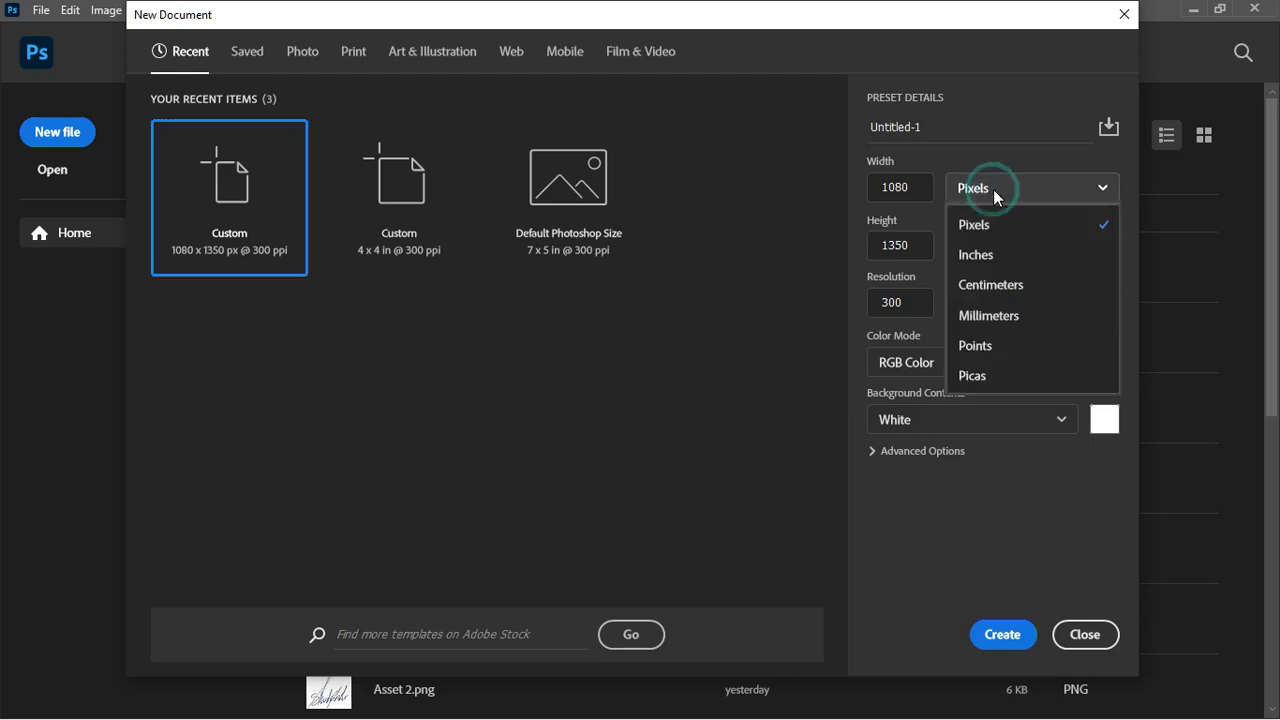
left_click(995, 227)
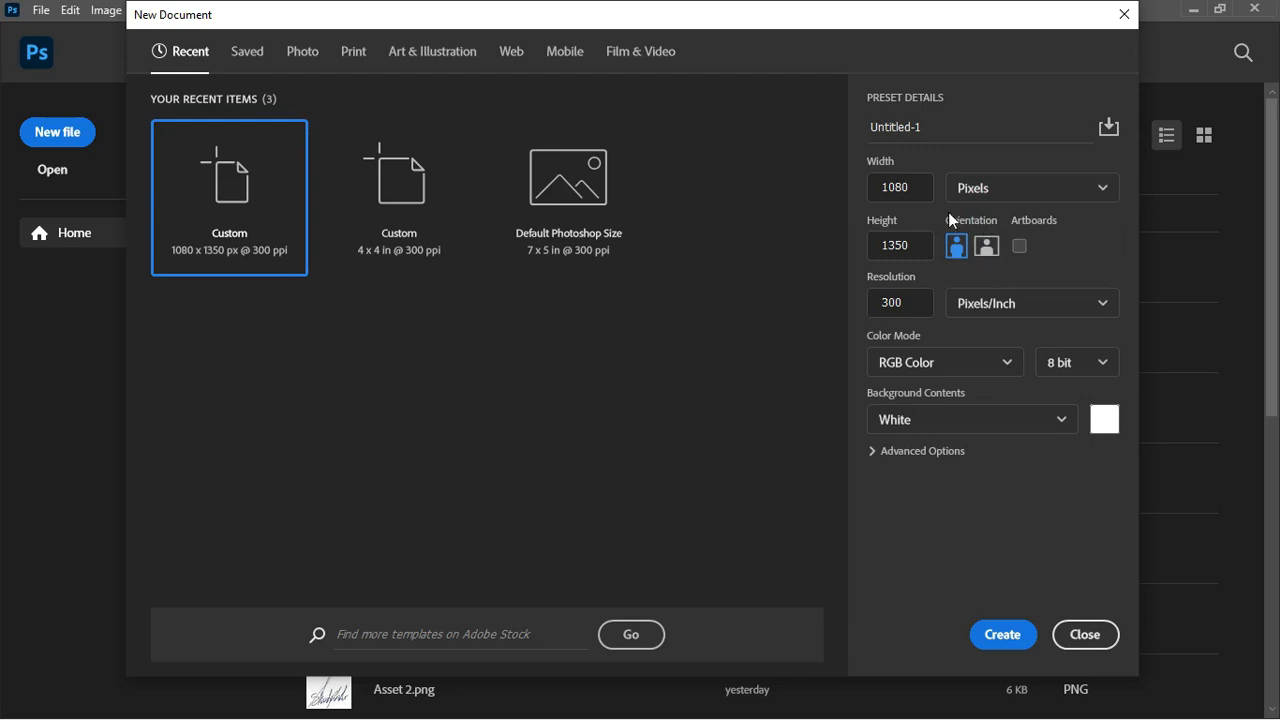
left_click(919, 183)
left_click(912, 185)
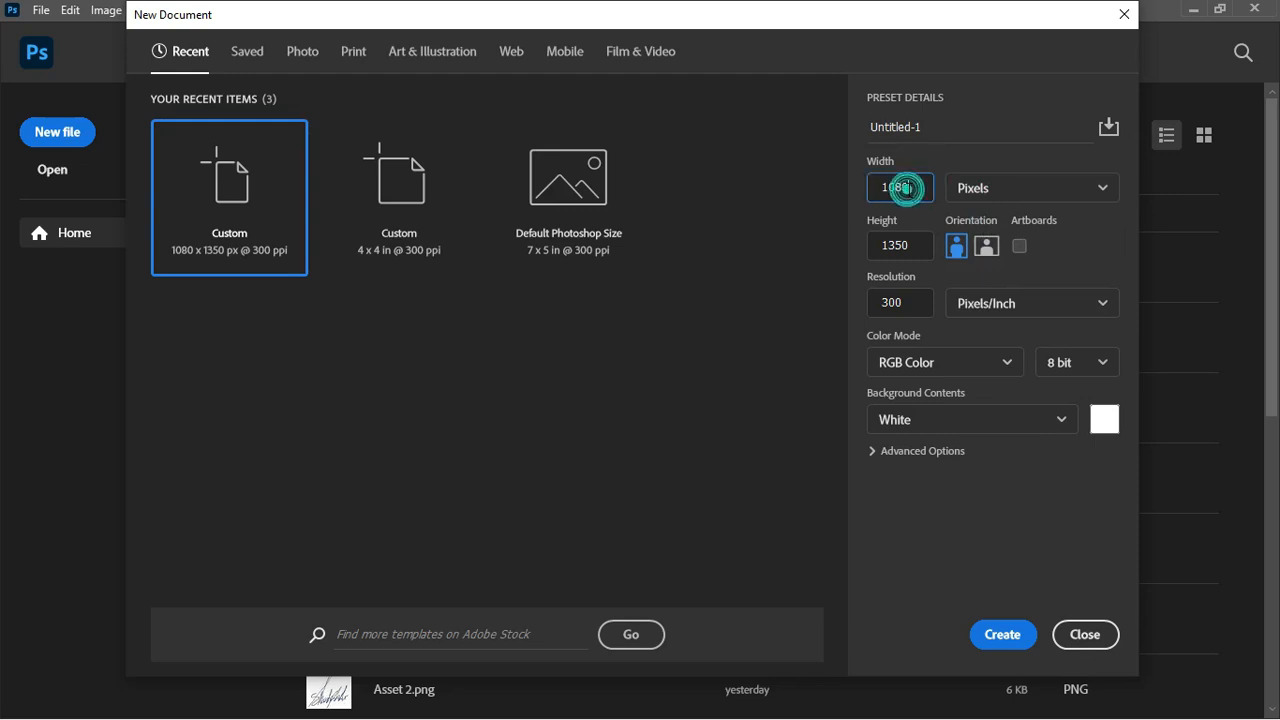
left_click(913, 248)
double_click(913, 248)
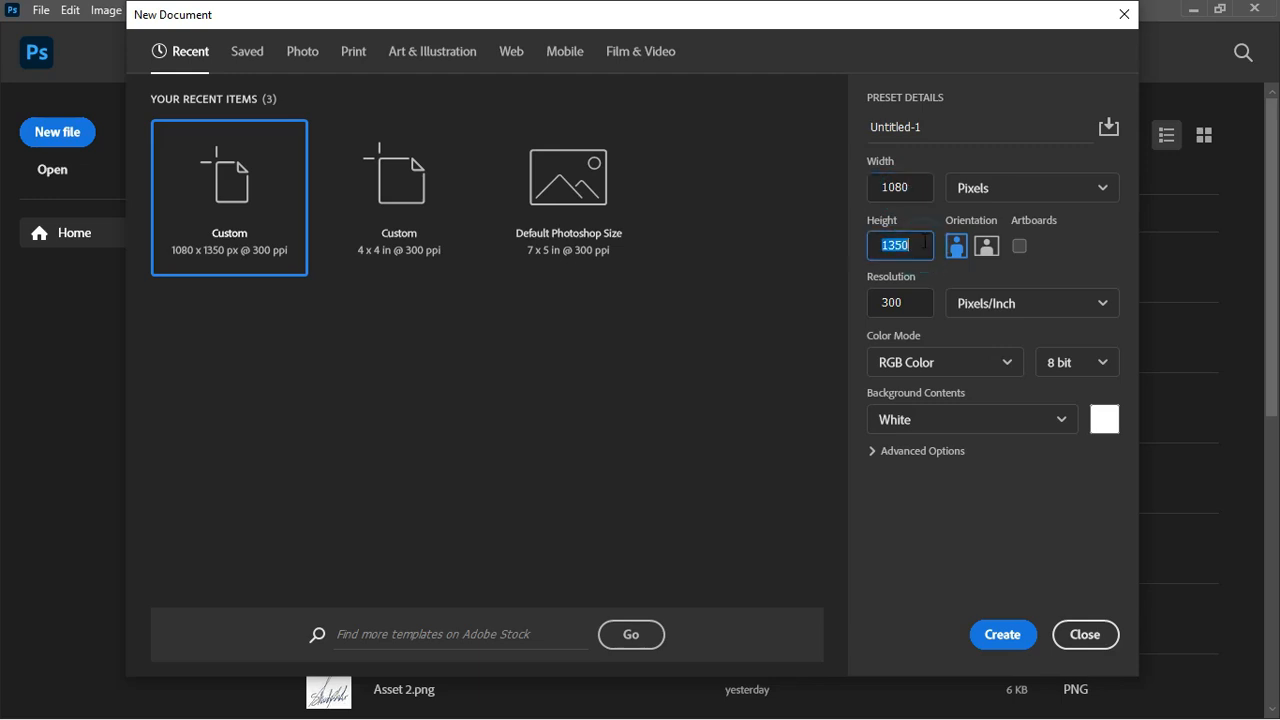
left_click(936, 128)
double_click(936, 128)
type("chu")
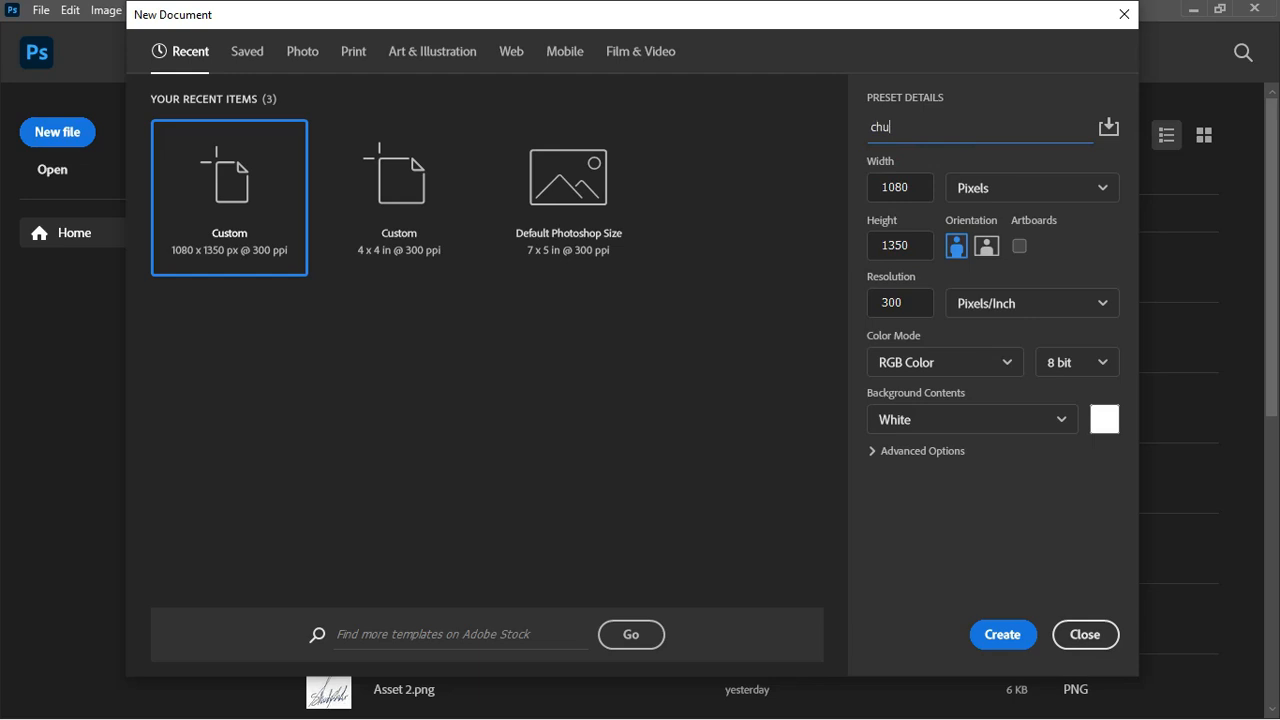
type("rch flyer")
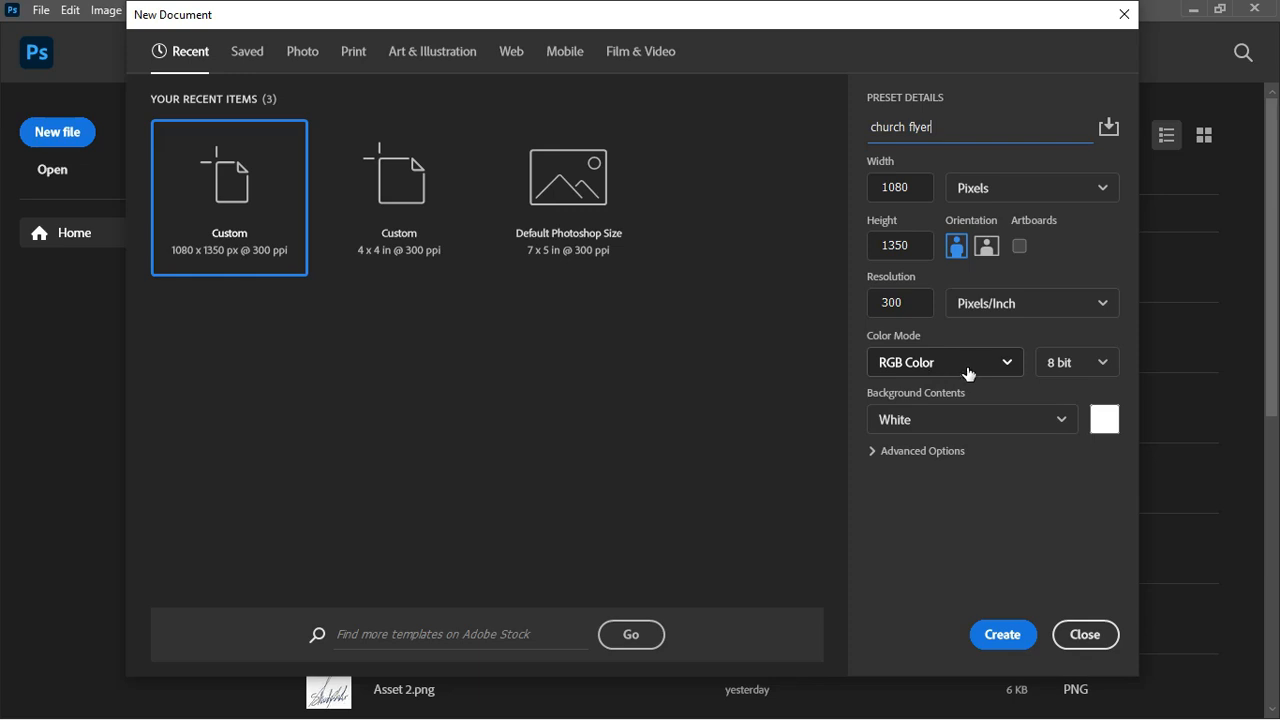
left_click(1003, 636)
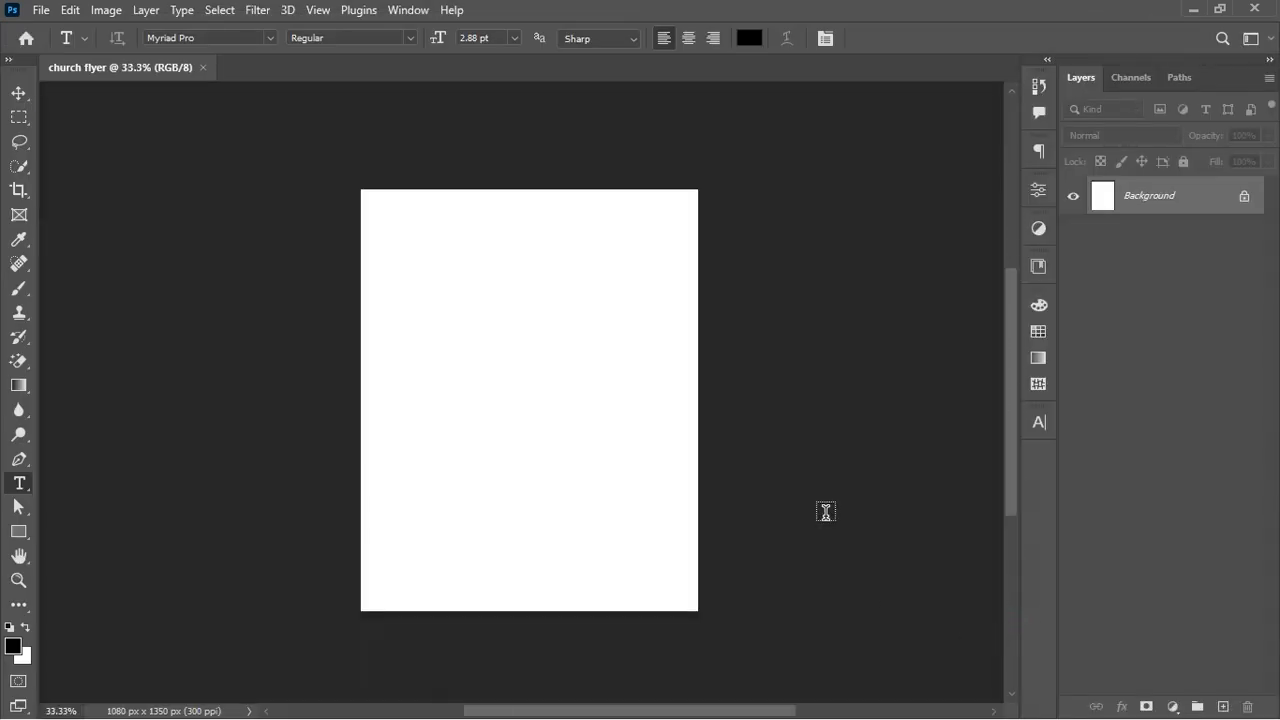
Step: Hide all ten imported layers, including the portraits, doorway, logo, gold 49 texture and 16
key("ctrl+plus")
key("ctrl+minus")
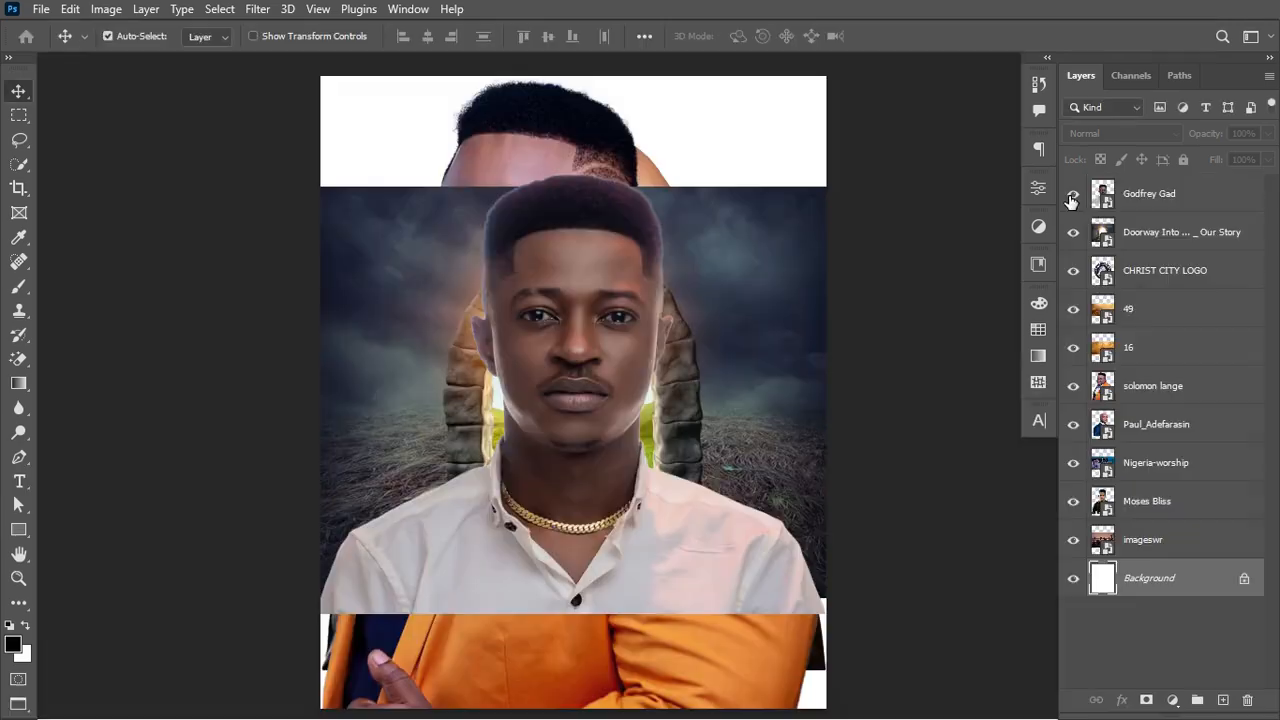
left_click(1073, 193)
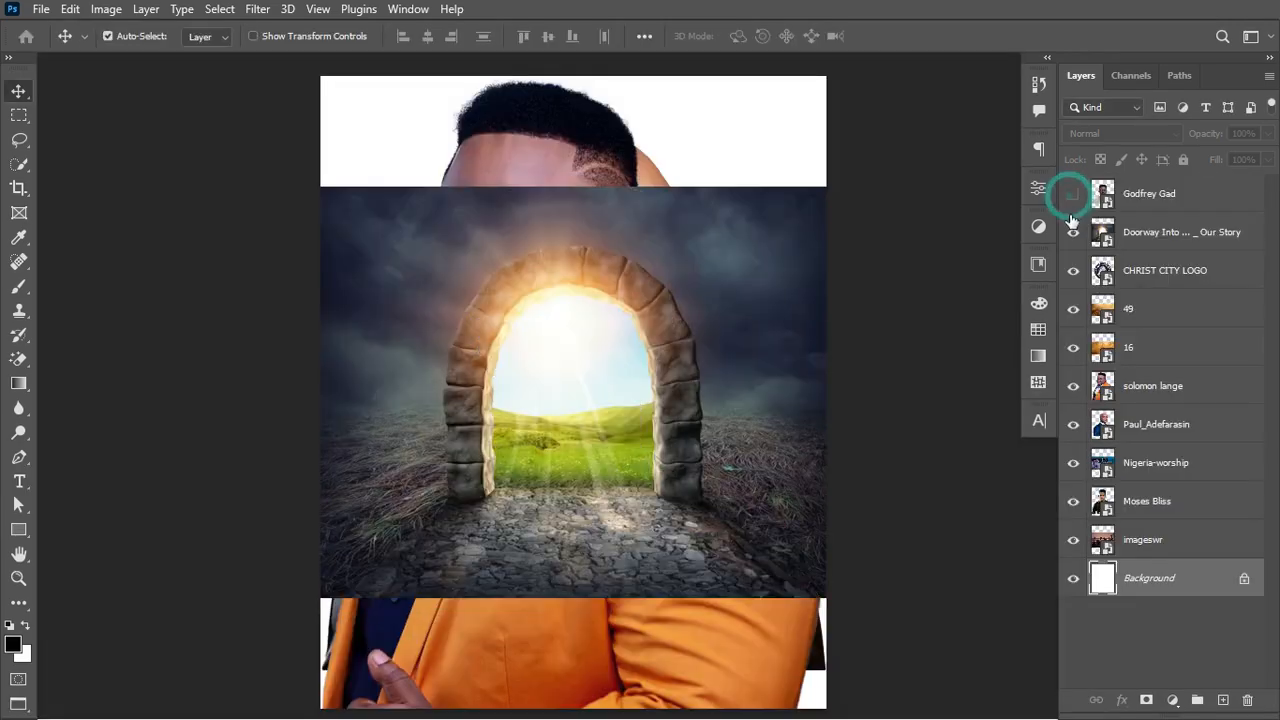
left_click(1073, 232)
left_click(1073, 270)
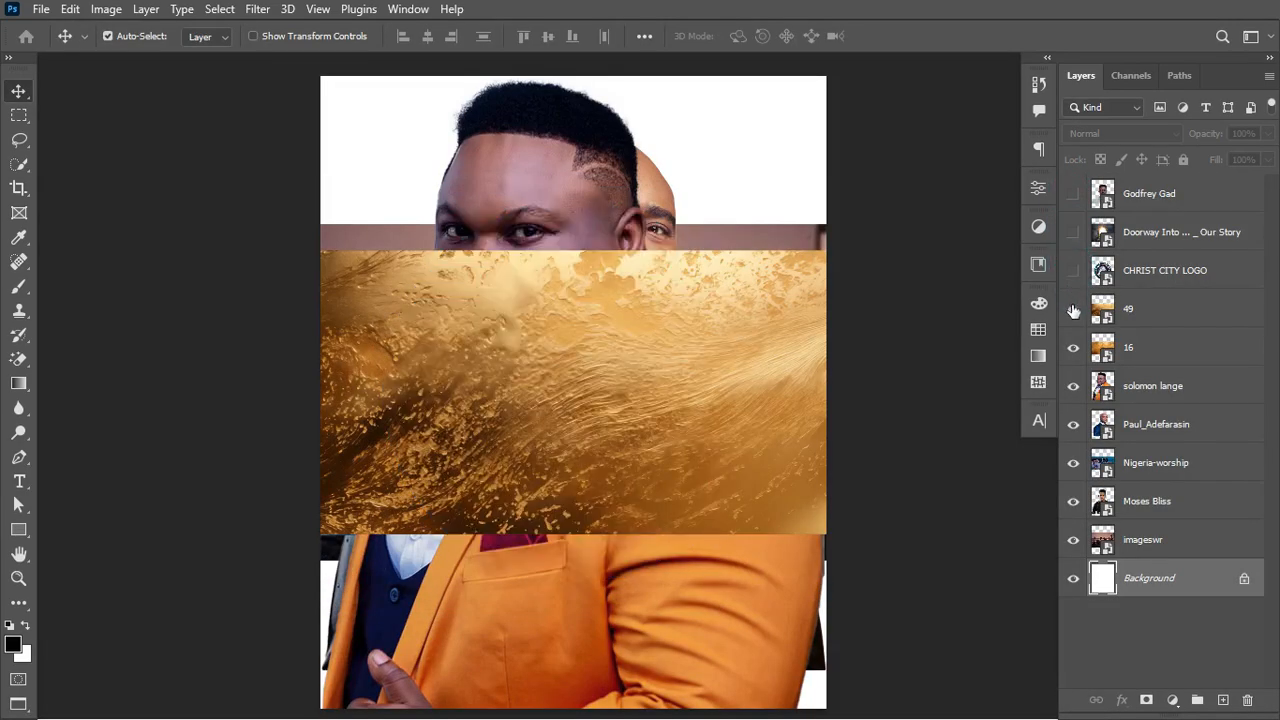
left_click(1073, 309)
left_click(1073, 347)
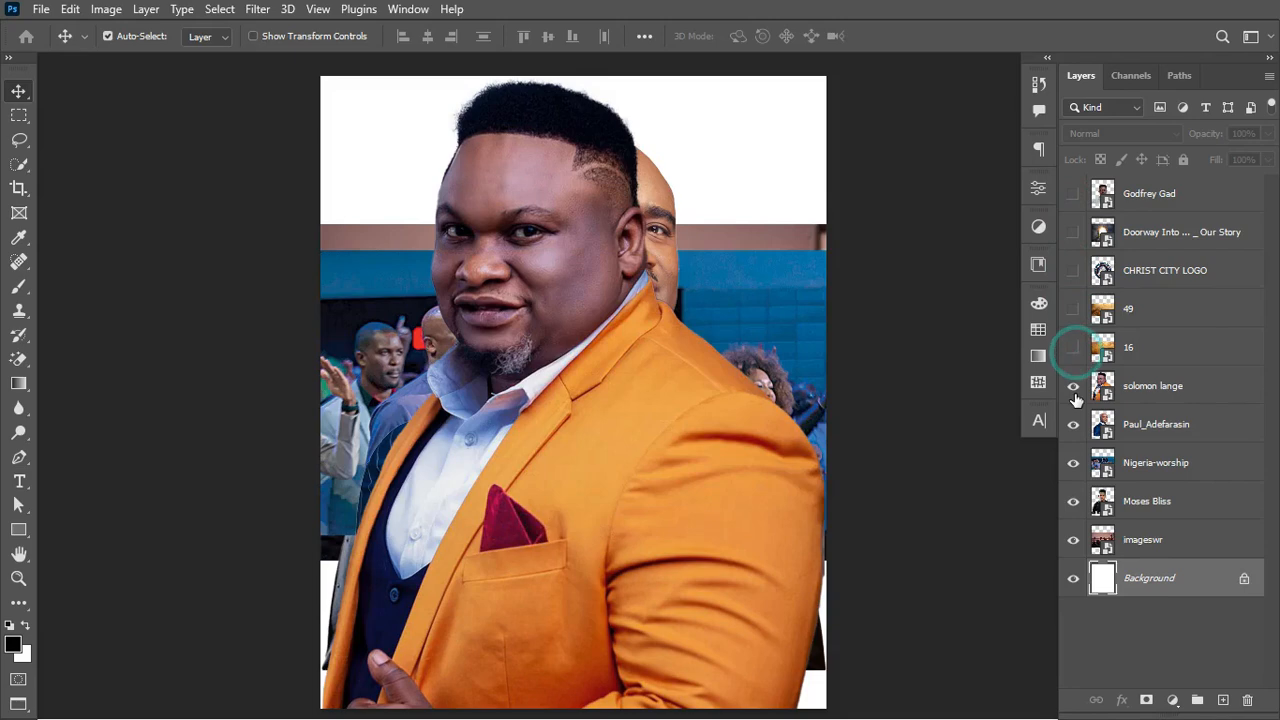
left_click(1073, 387)
left_click(1073, 424)
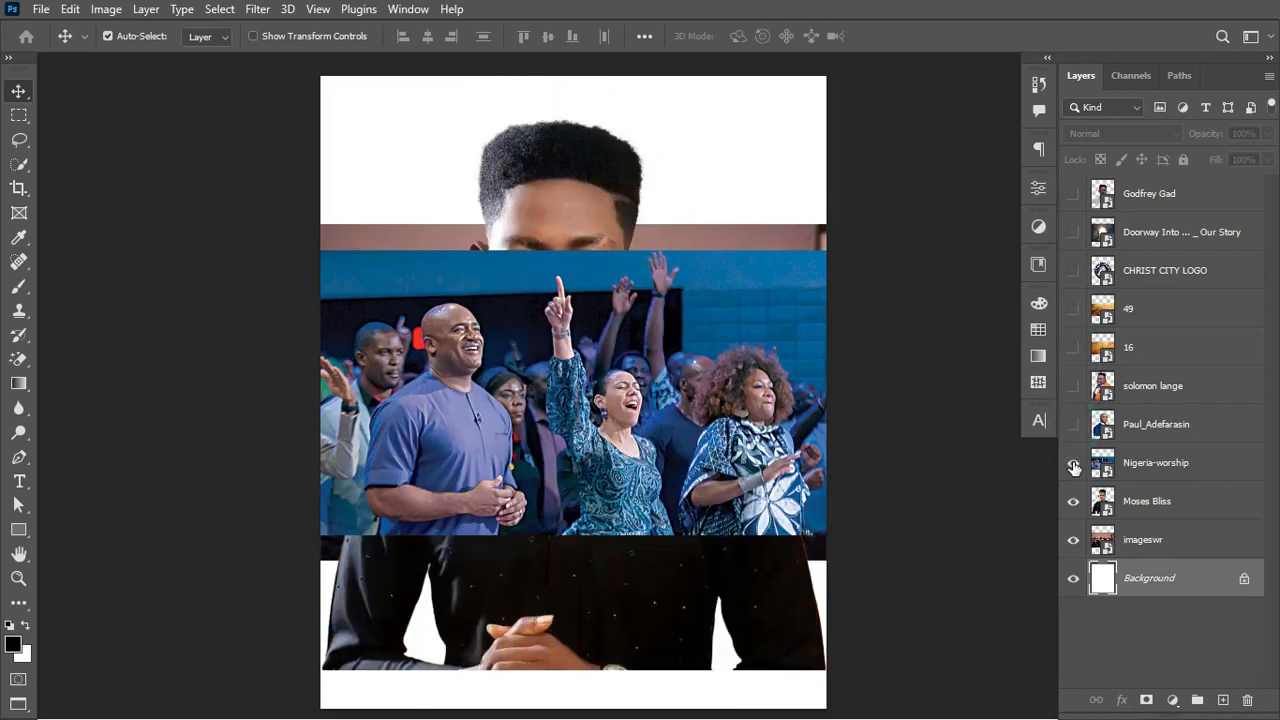
left_click(1073, 463)
left_click(1073, 501)
left_click(1074, 540)
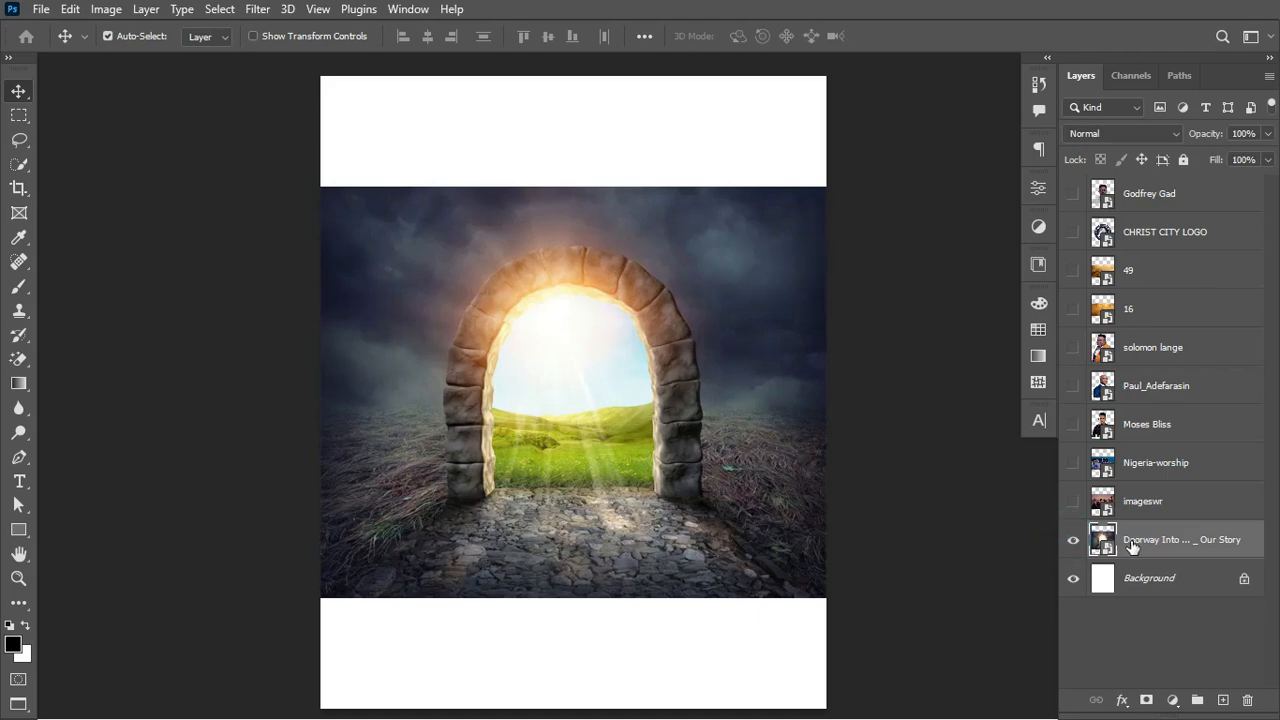
Step: Move the doorway layer above Background and shrink it to about a third
left_click_drag(710, 382, 553, 250)
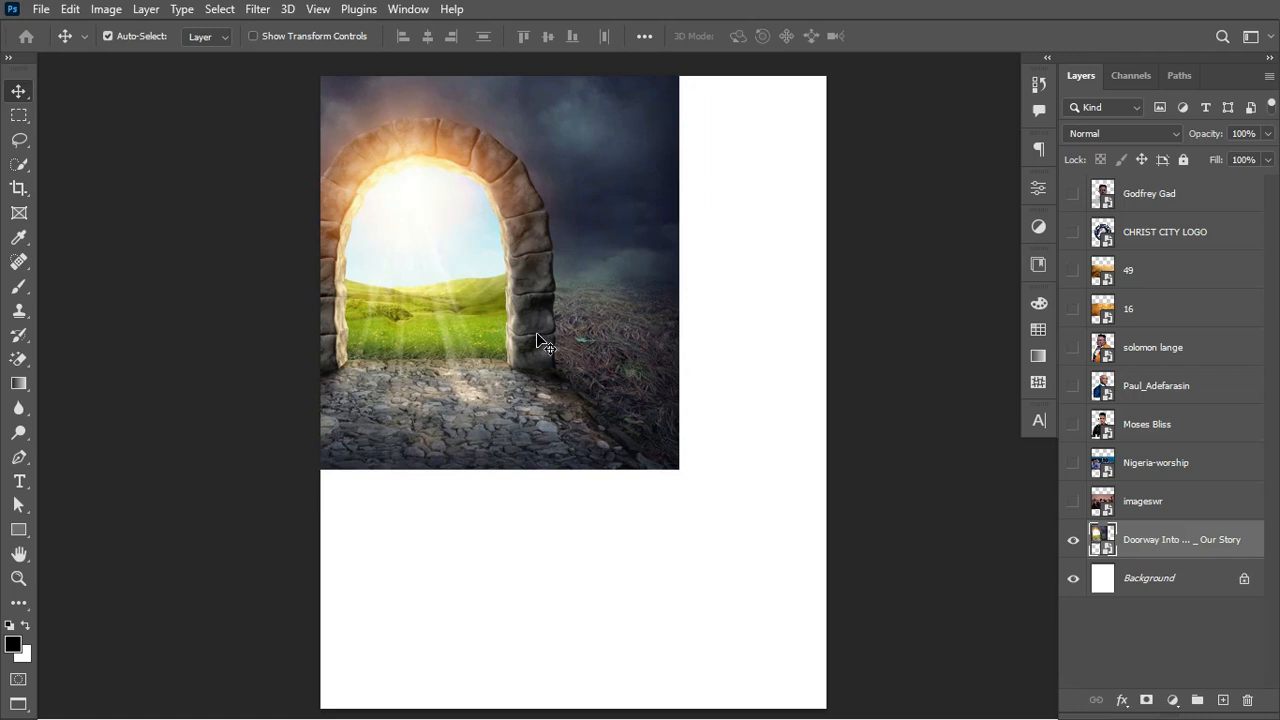
key("ctrl+t")
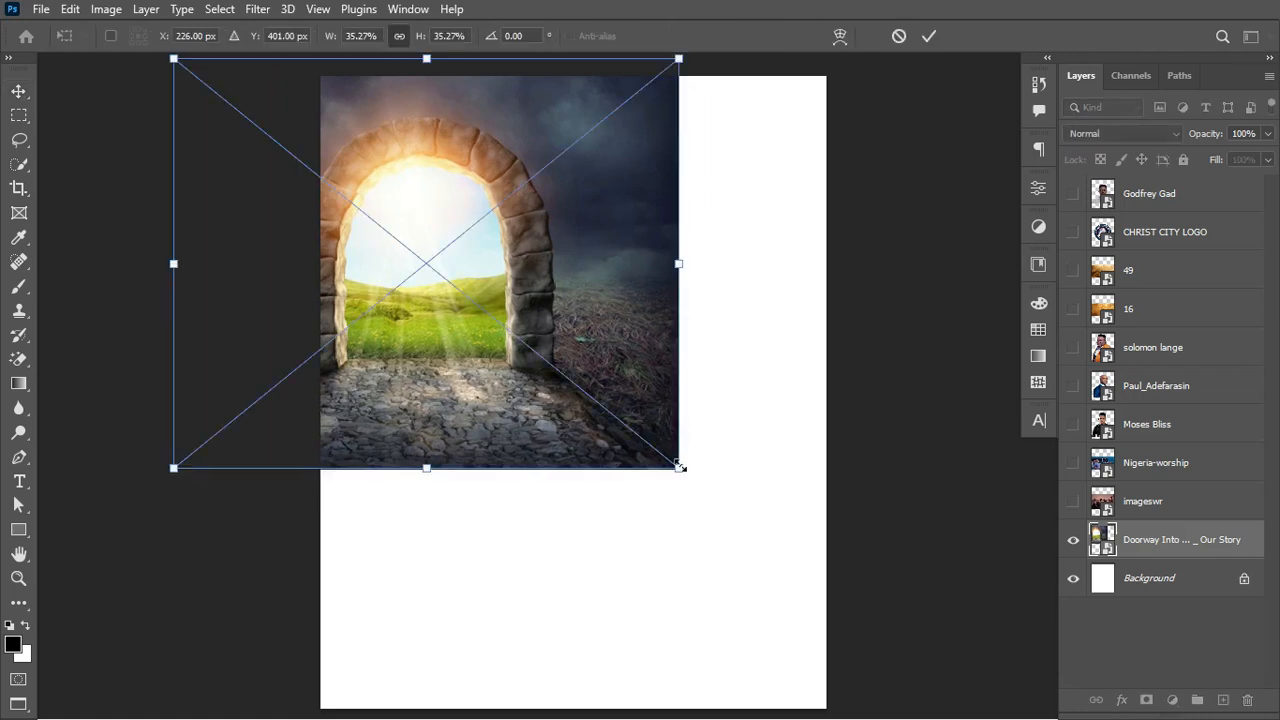
left_click_drag(681, 470, 693, 481)
mouse_move(626, 358)
left_mouse_down()
mouse_move(609, 350)
mouse_move(623, 357)
left_mouse_up()
key("Return")
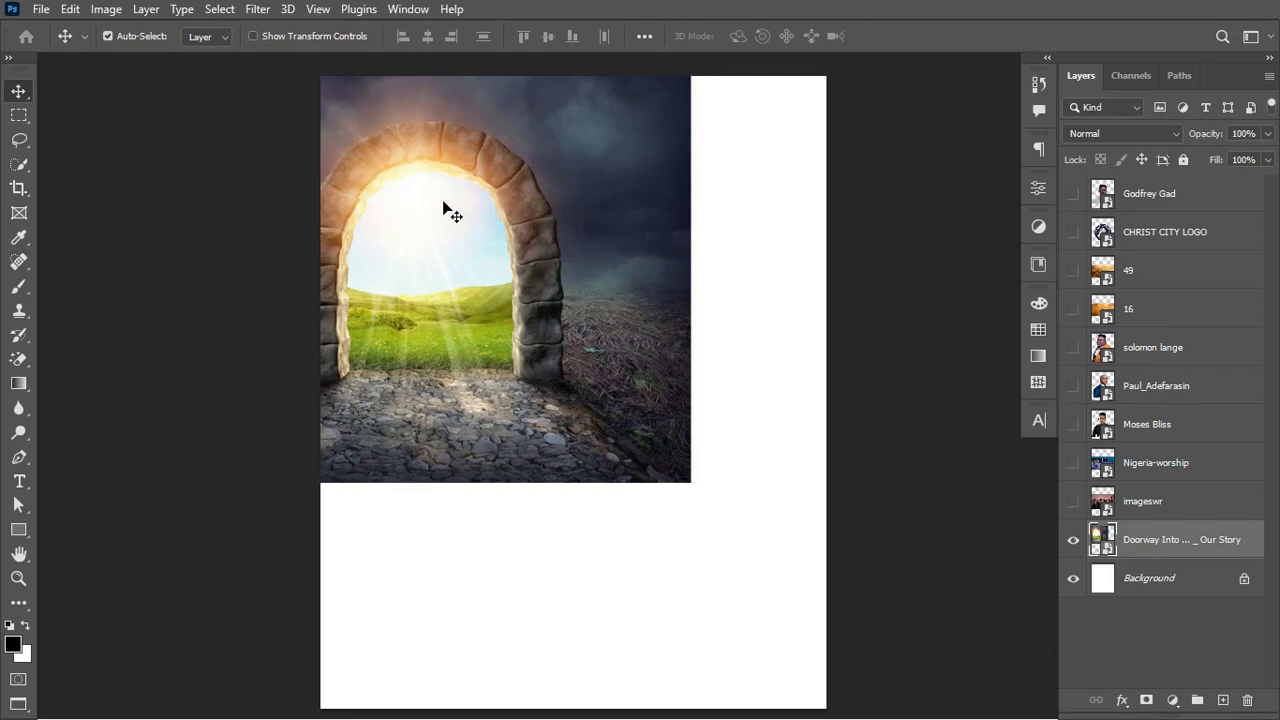
Step: Show the imageswr crowd photo and stretch it across the lower canvas below the doorway
left_click(1073, 501)
left_click(1191, 513)
key("ctrl+t")
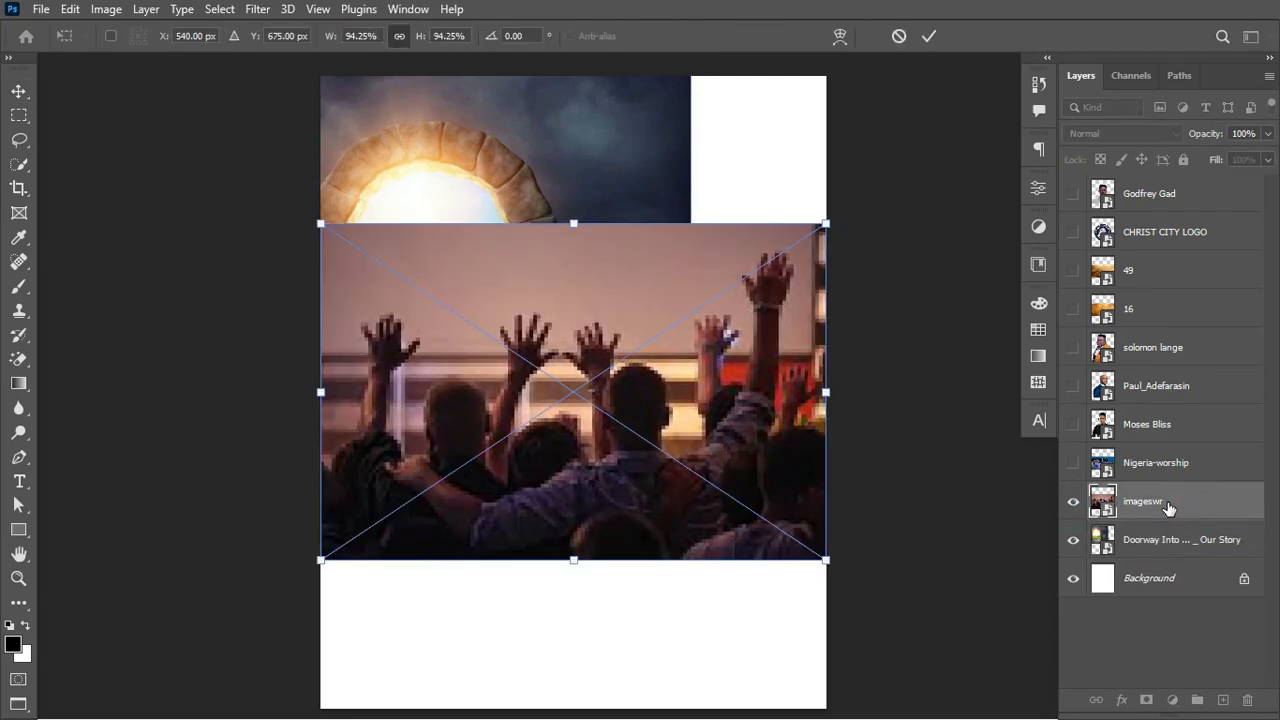
left_click_drag(728, 378, 714, 525)
left_click_drag(811, 540, 866, 548)
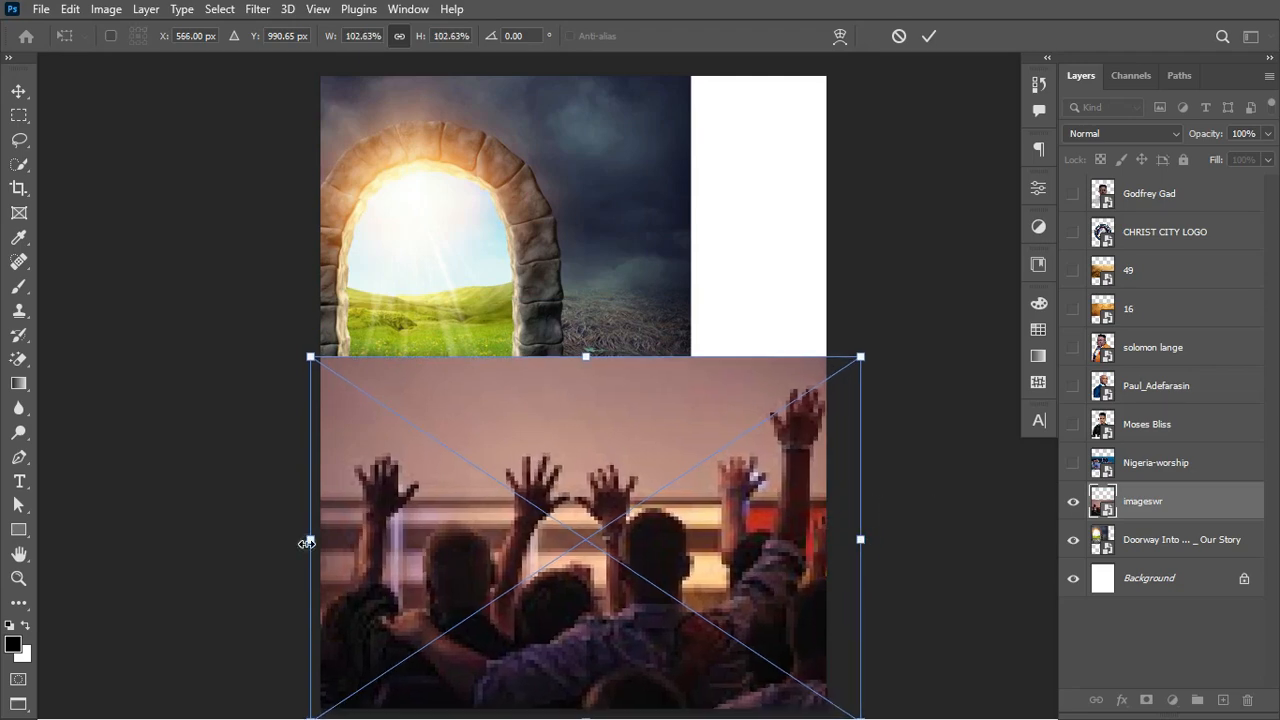
left_click_drag(309, 540, 257, 541)
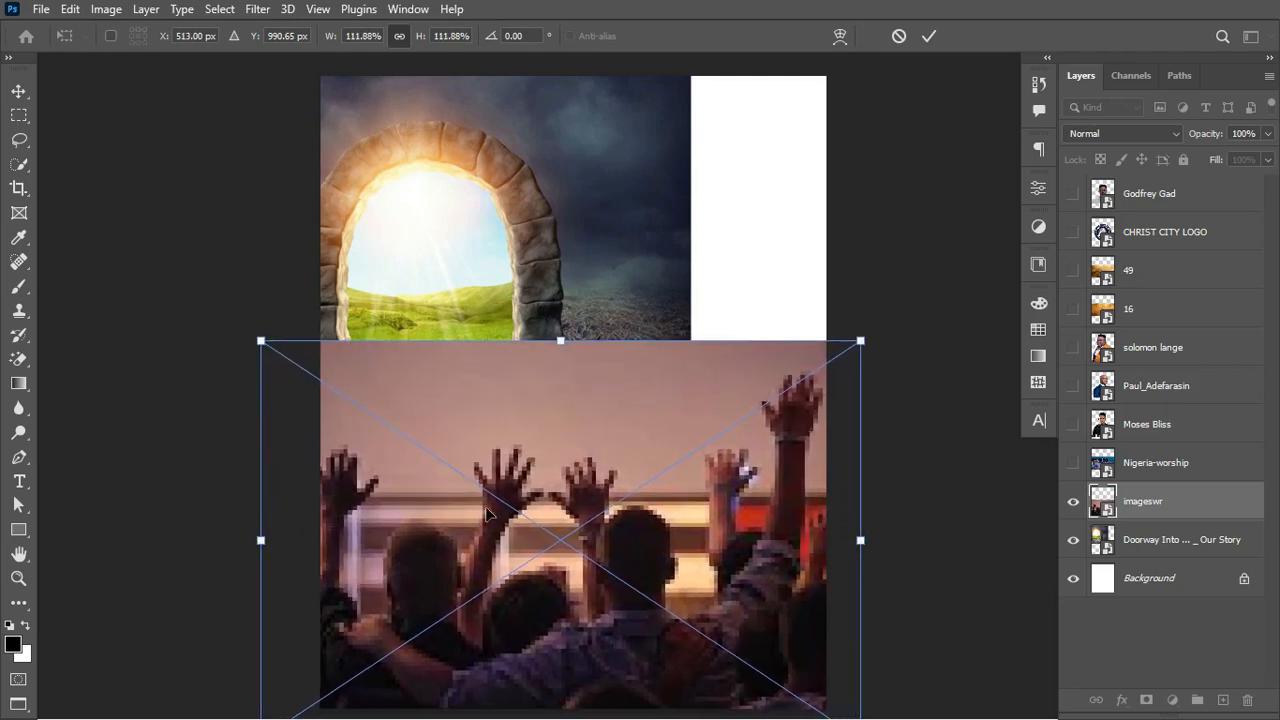
mouse_move(673, 467)
left_mouse_down()
mouse_move(678, 433)
mouse_move(677, 445)
left_mouse_up()
key("Return")
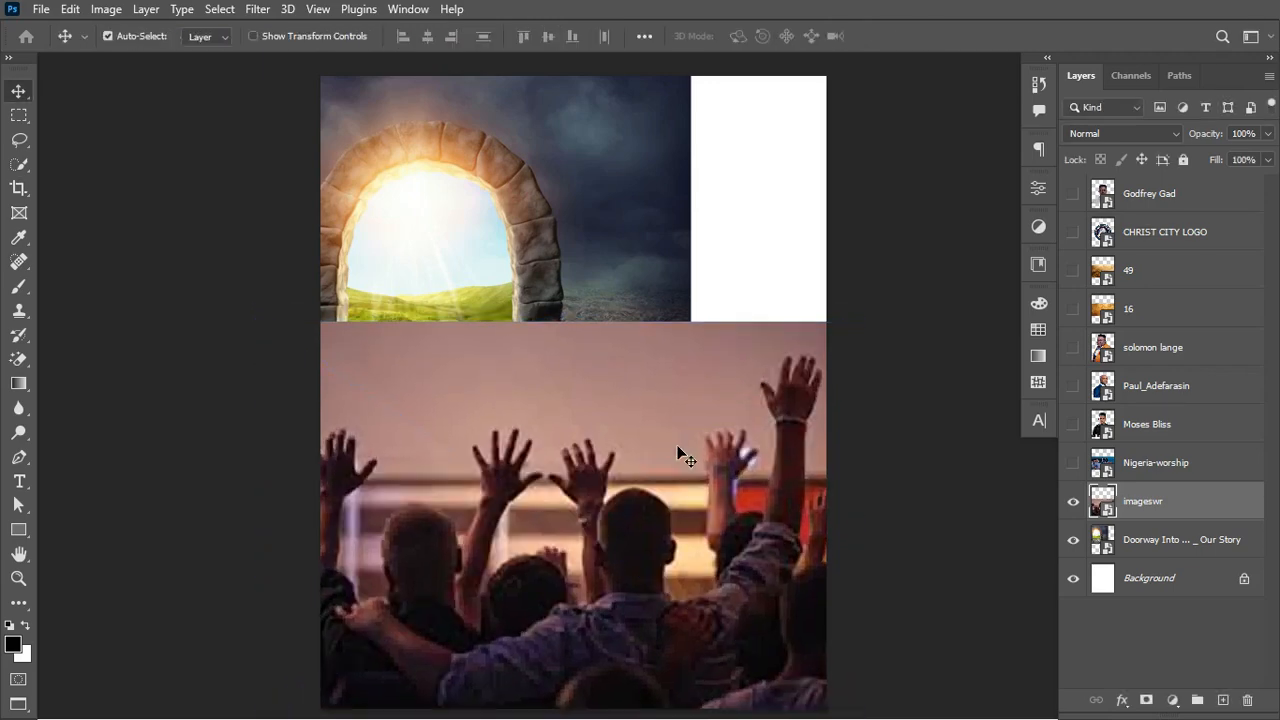
Step: Flip the Nigeria-worship photo horizontally, place it top-right, then hide it again
left_click(1210, 476)
left_click(1073, 463)
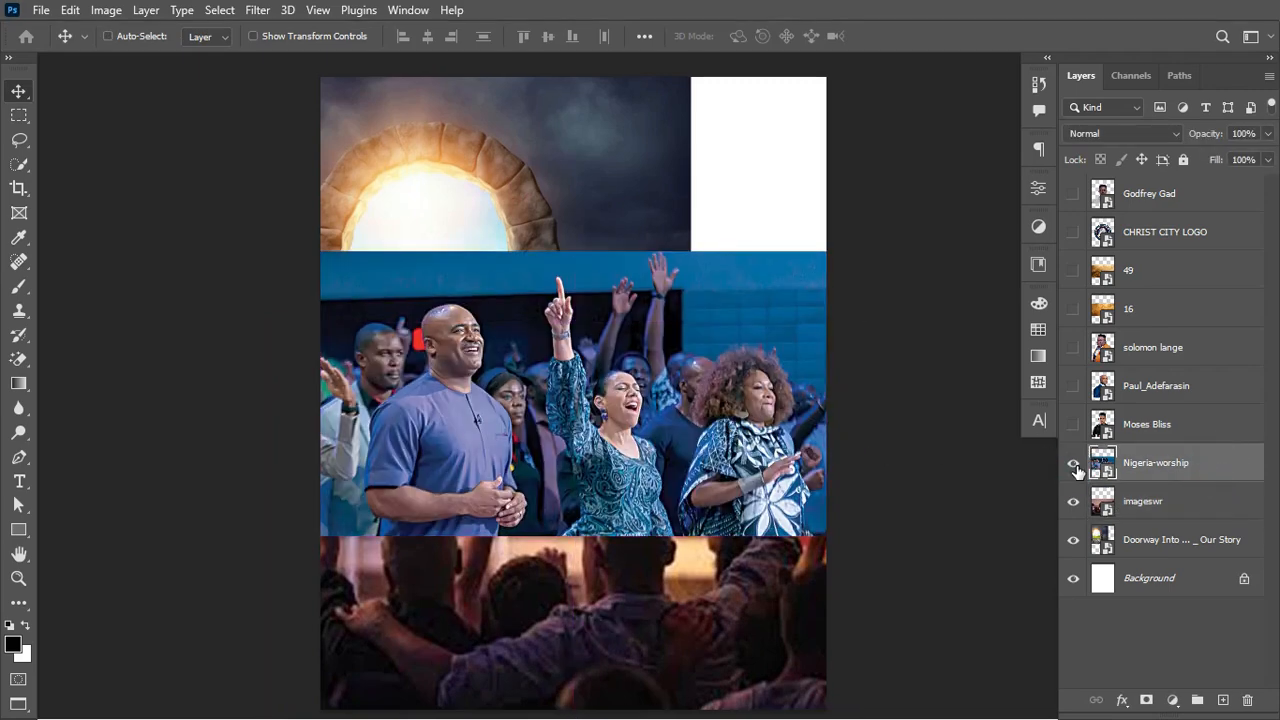
key("ctrl+t")
right_click(688, 408)
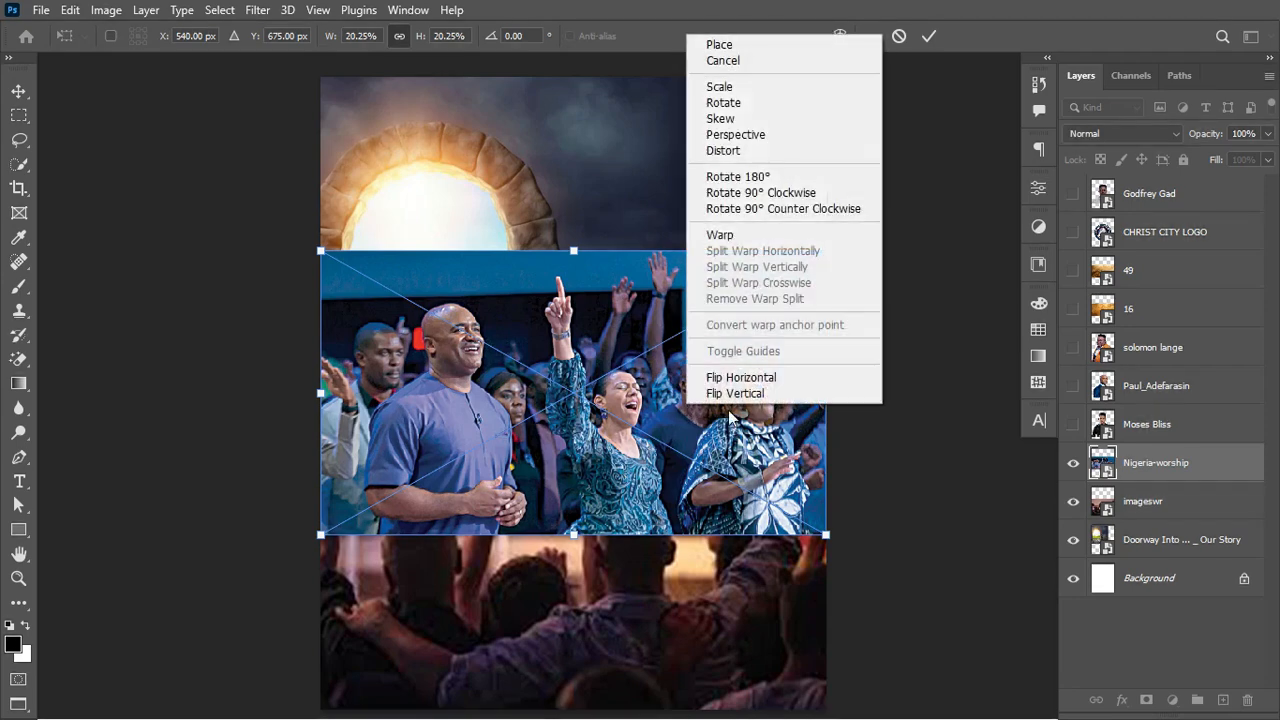
left_click(815, 385)
left_click_drag(680, 399, 904, 234)
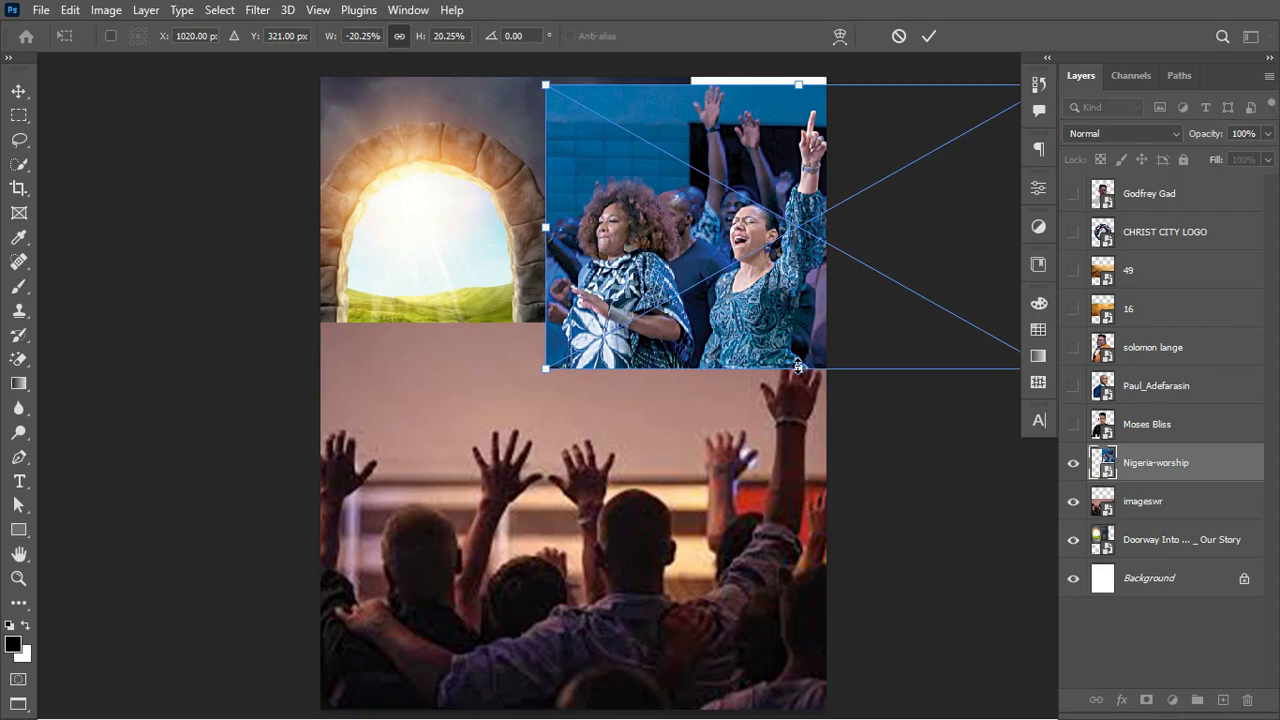
left_click_drag(798, 367, 812, 392)
left_click_drag(766, 335, 806, 338)
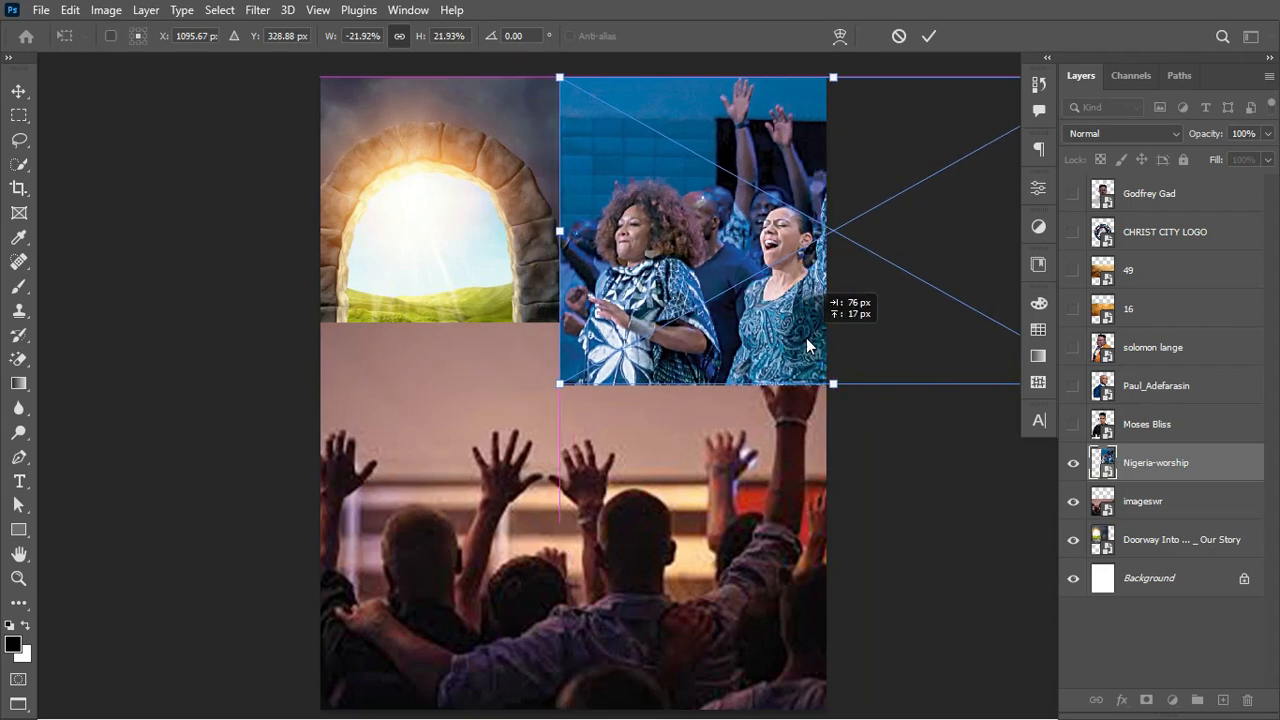
left_click(927, 38)
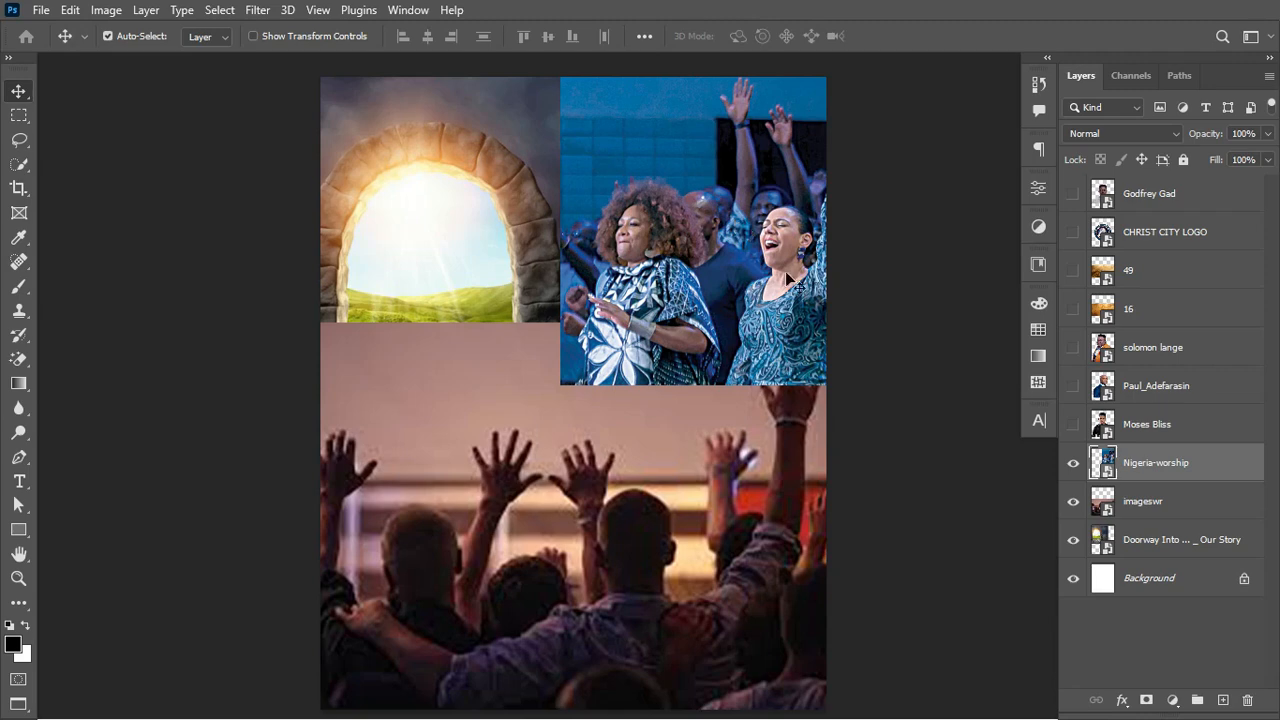
left_click(1073, 463)
Step: Hide the crowd photo and add a layer mask to the doorway image
left_click(1073, 501)
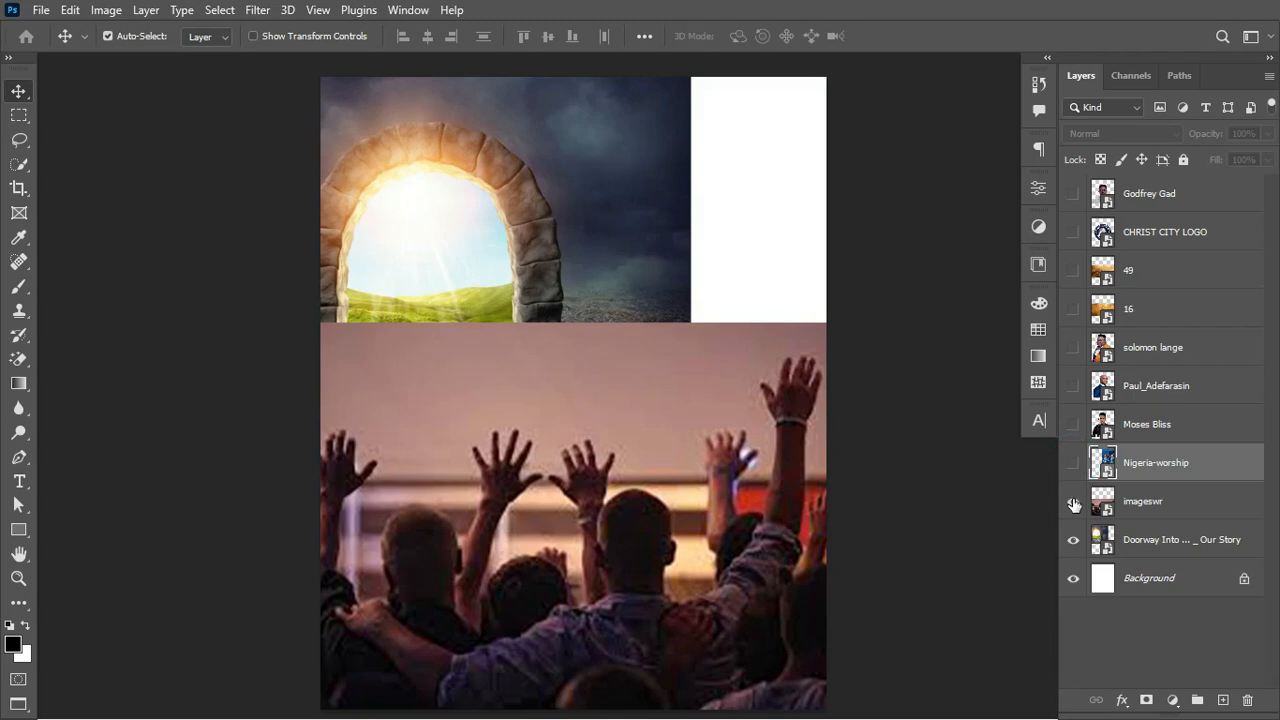
left_click(1162, 540)
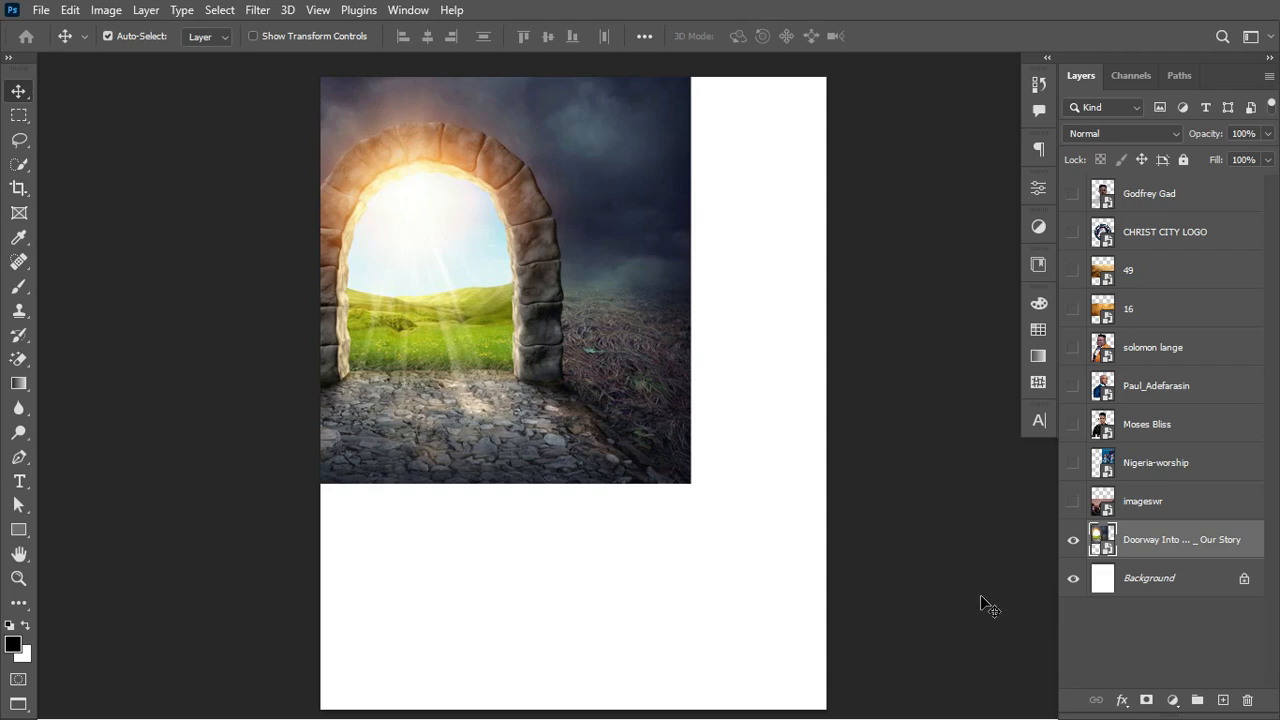
left_click(1193, 545)
left_click(1146, 700)
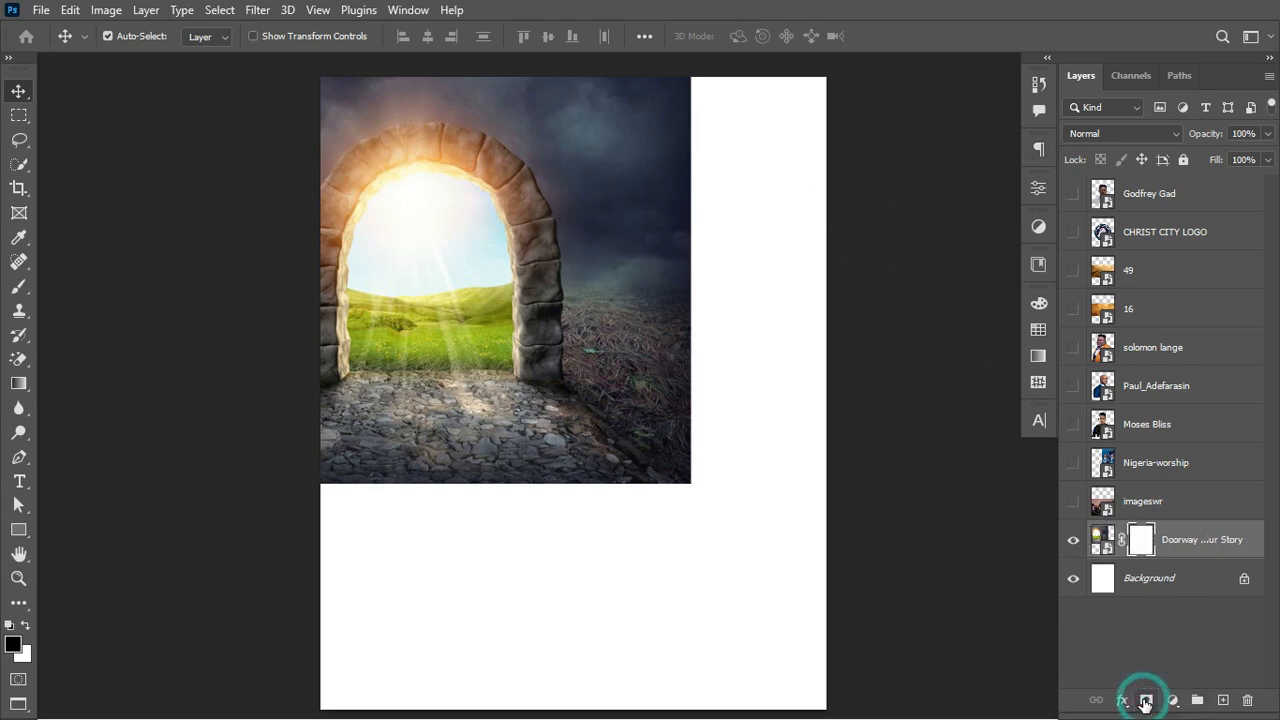
Step: Paint the mask with a 5% hardness brush to fade the doorway's right side, then show the crowd
key("b")
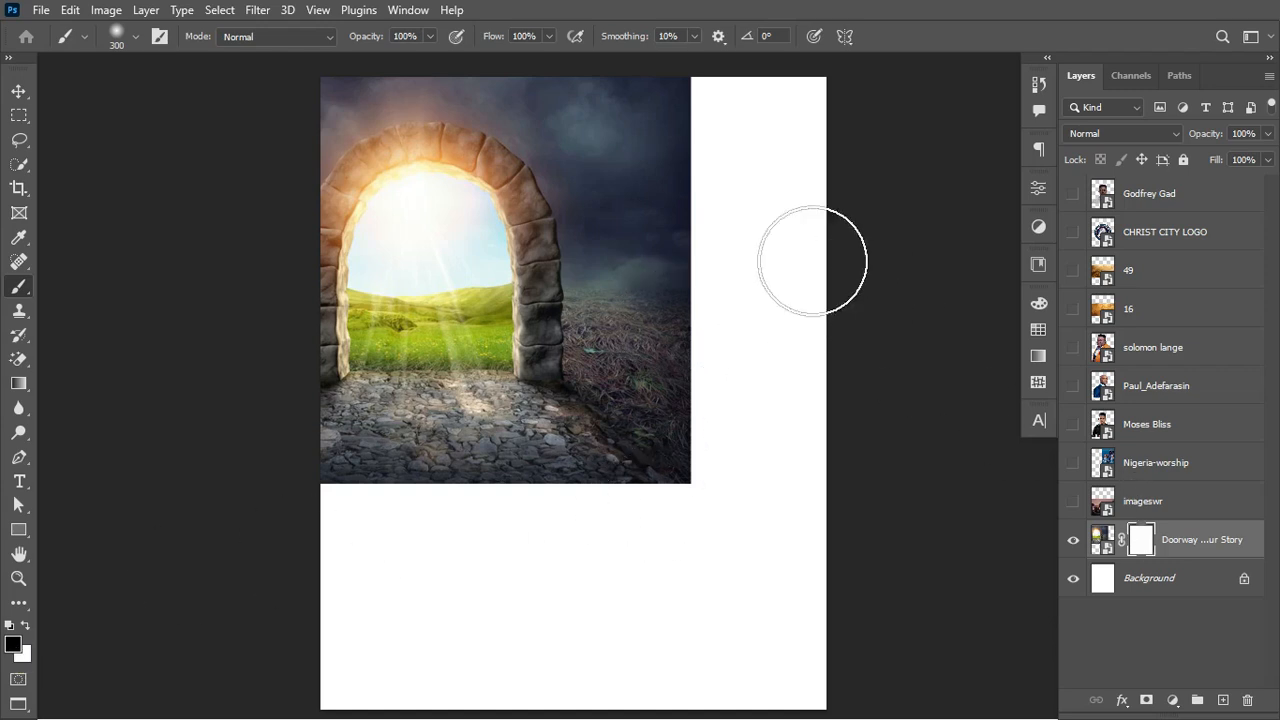
left_click_drag(700, 91, 672, 152)
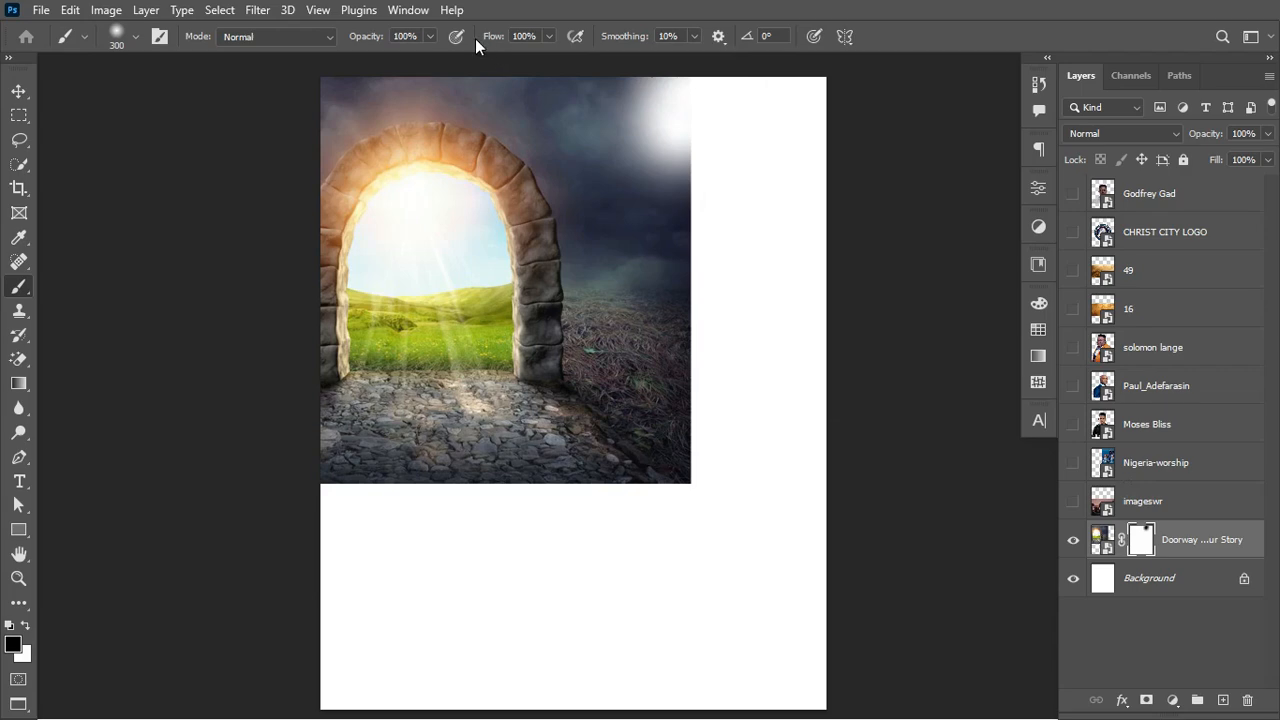
right_click(648, 212)
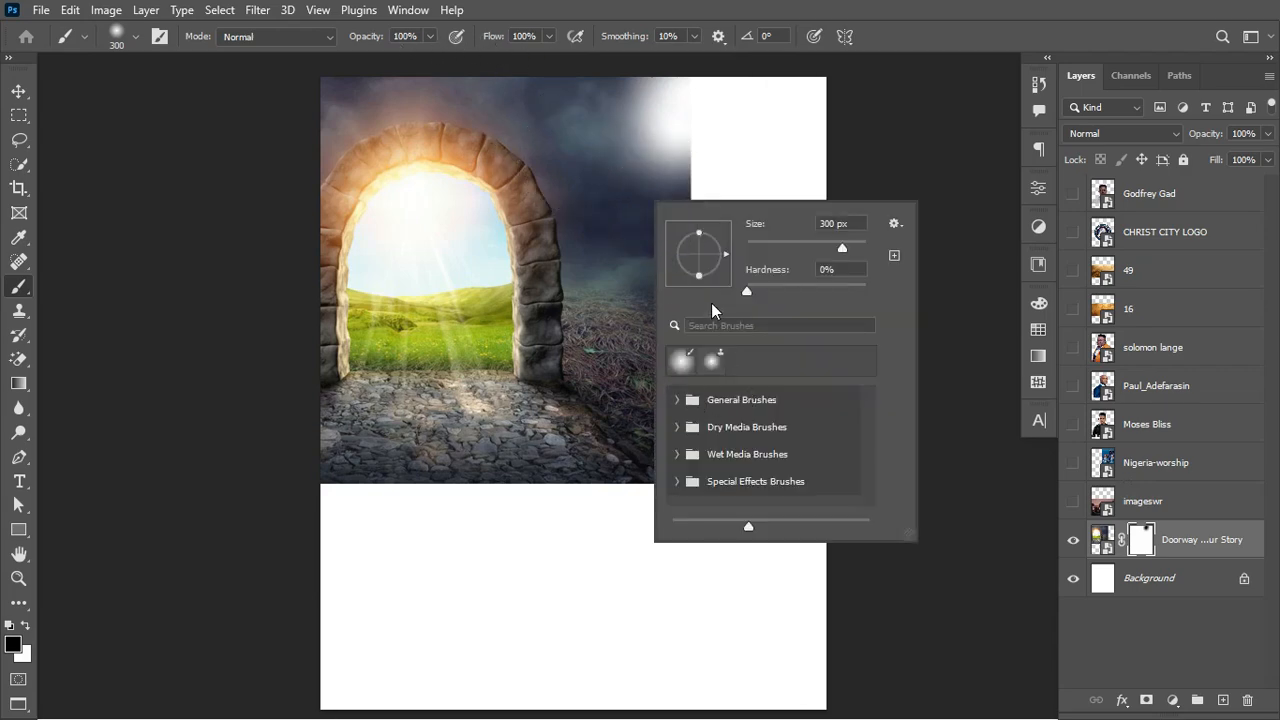
left_click_drag(742, 289, 748, 293)
left_click(657, 149)
mouse_move(657, 149)
left_mouse_down()
mouse_move(655, 259)
mouse_move(685, 65)
mouse_move(707, 291)
mouse_move(696, 289)
mouse_move(685, 368)
mouse_move(670, 308)
mouse_move(657, 486)
mouse_move(394, 522)
mouse_move(646, 502)
mouse_move(293, 489)
mouse_move(465, 508)
mouse_move(400, 534)
left_mouse_up()
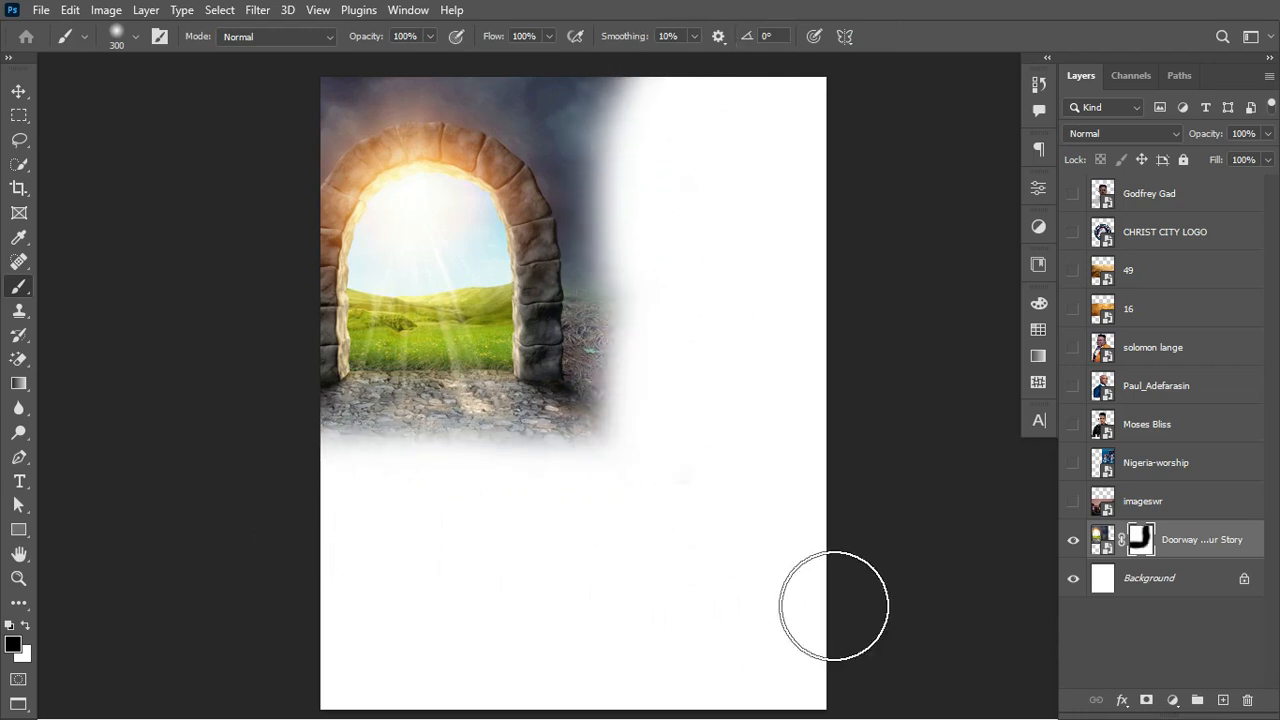
left_click(1073, 501)
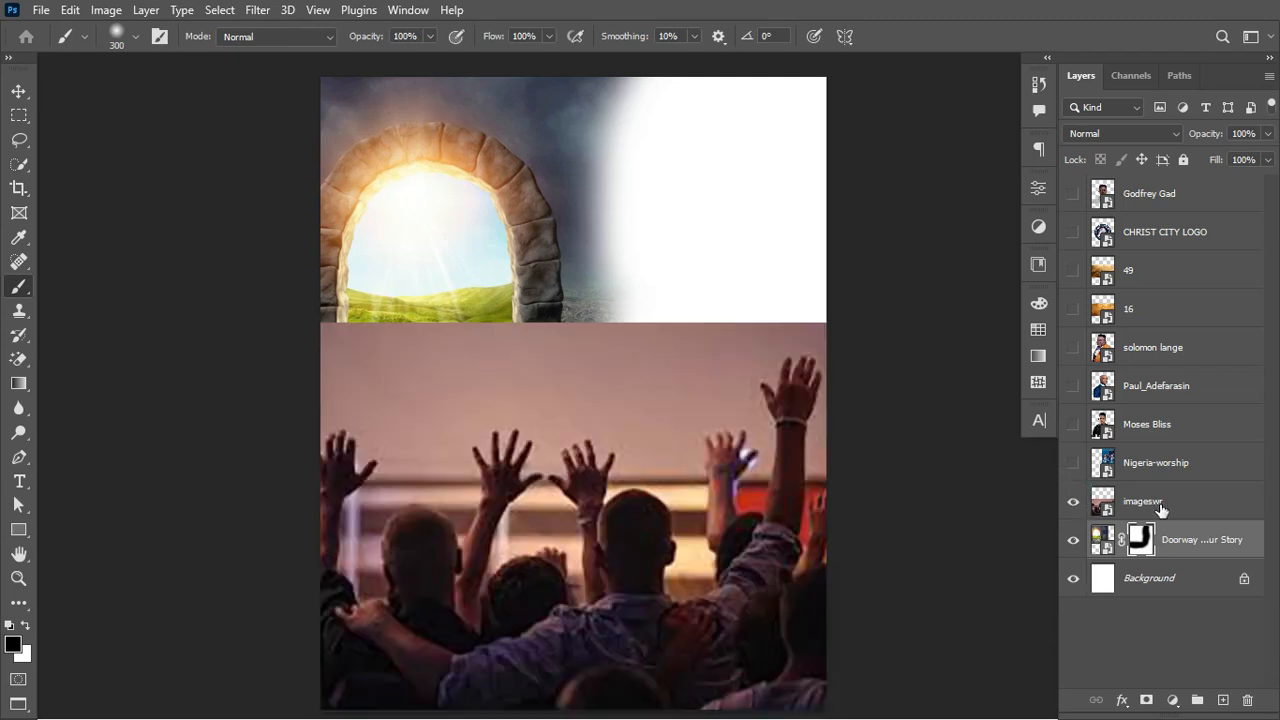
Step: Mask the imageswr crowd photo and soften its top edge into the doorway
left_click(1138, 503)
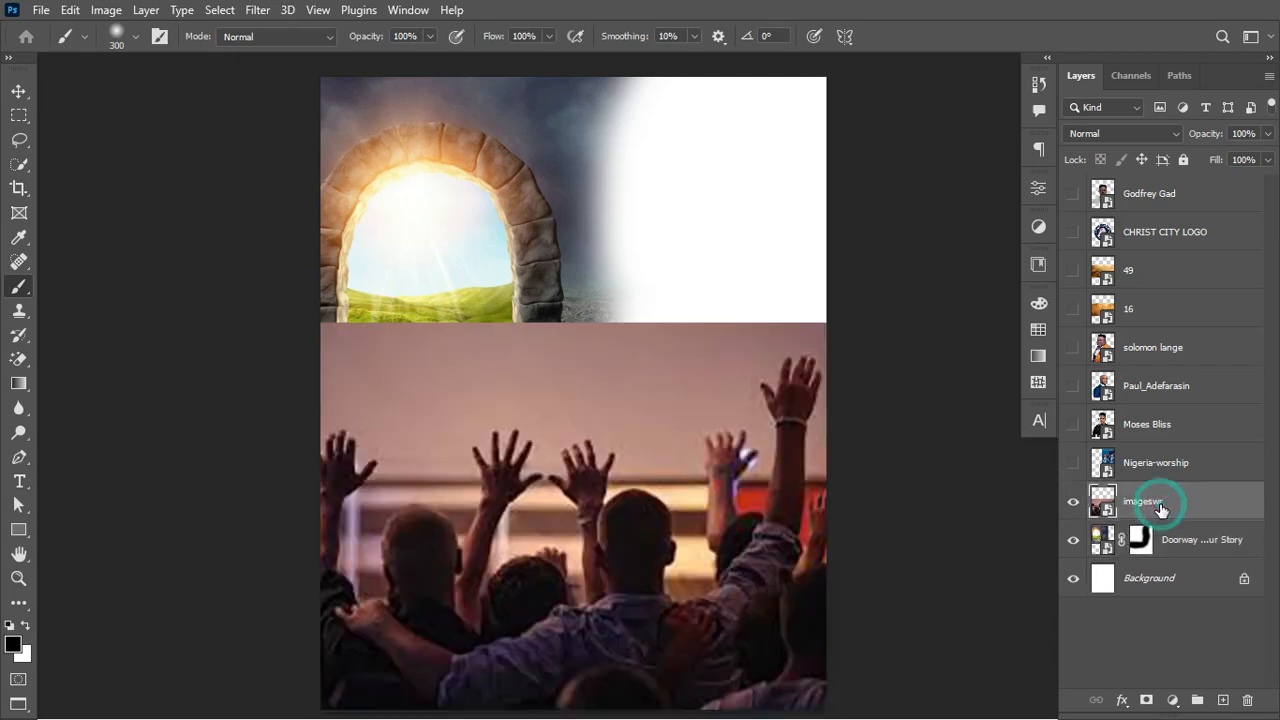
left_click(1146, 700)
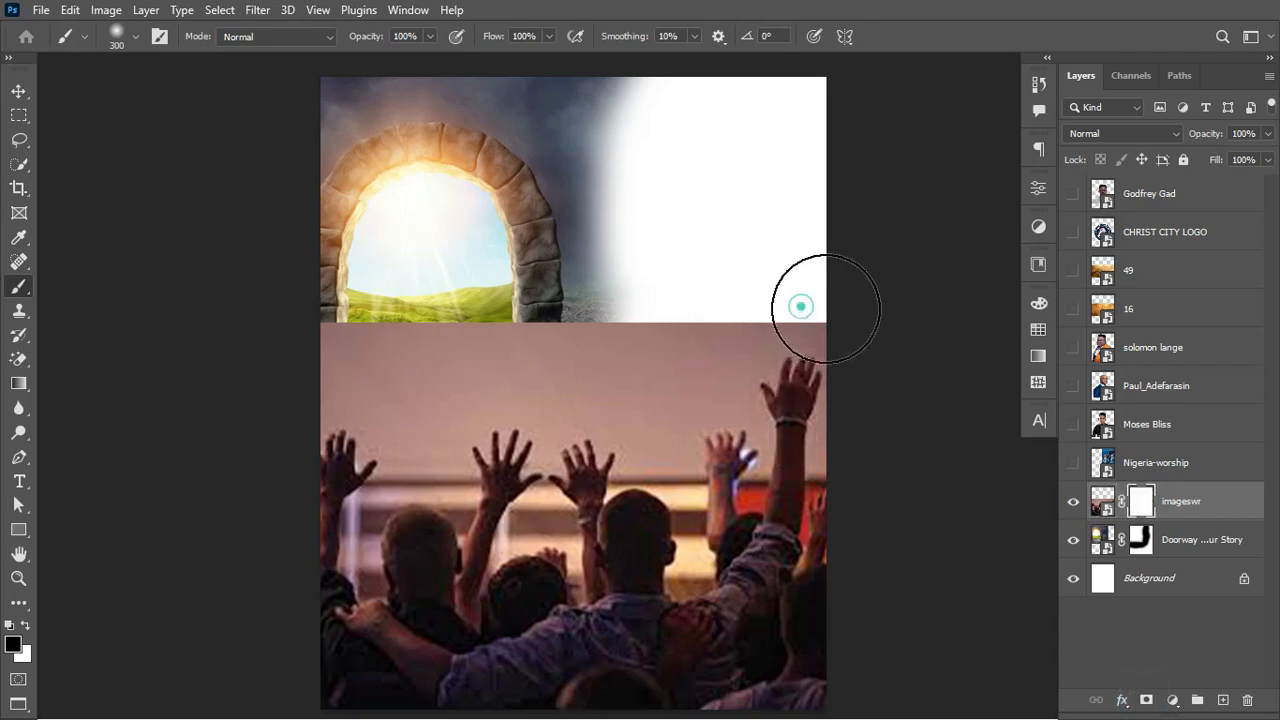
mouse_move(803, 306)
left_mouse_down()
mouse_move(453, 299)
mouse_move(228, 270)
mouse_move(483, 310)
mouse_move(316, 320)
mouse_move(360, 336)
mouse_move(498, 339)
mouse_move(359, 354)
mouse_move(601, 369)
mouse_move(680, 334)
left_mouse_up()
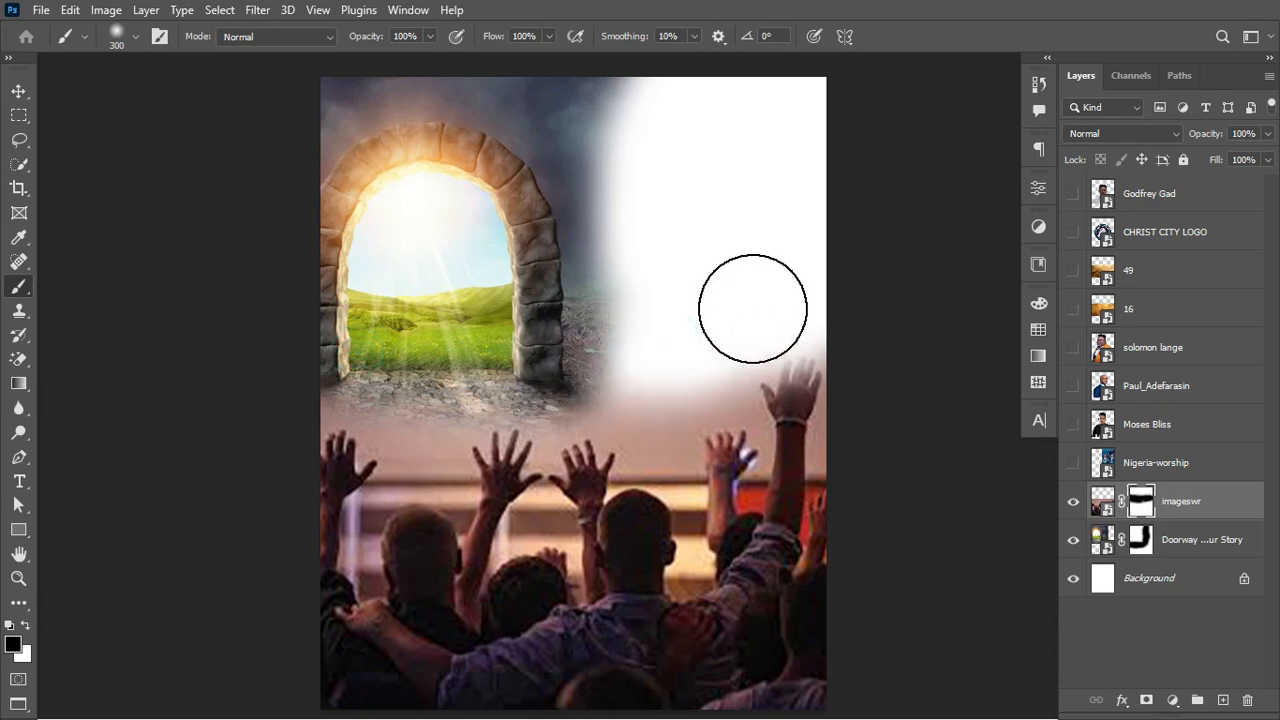
Step: Show Nigeria-worship, add a layer mask and blend away its hard left and bottom edges
left_click(1073, 463)
left_click(1180, 465)
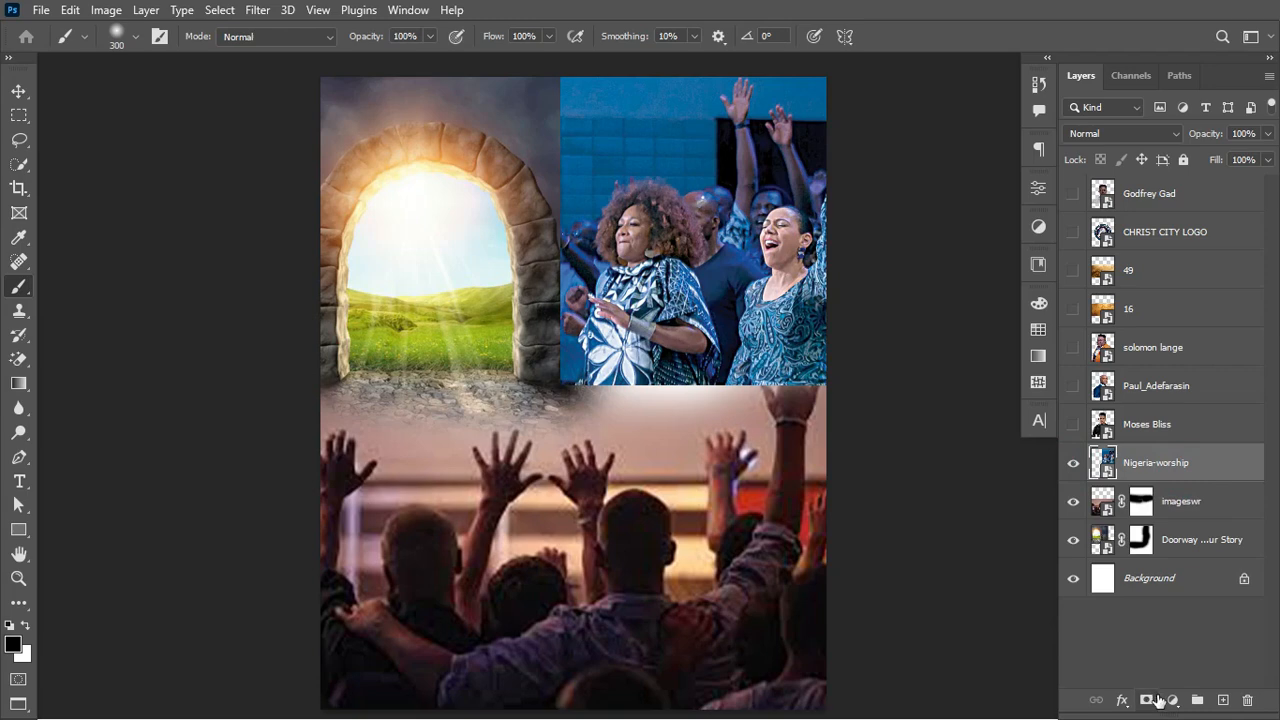
left_click(1171, 703)
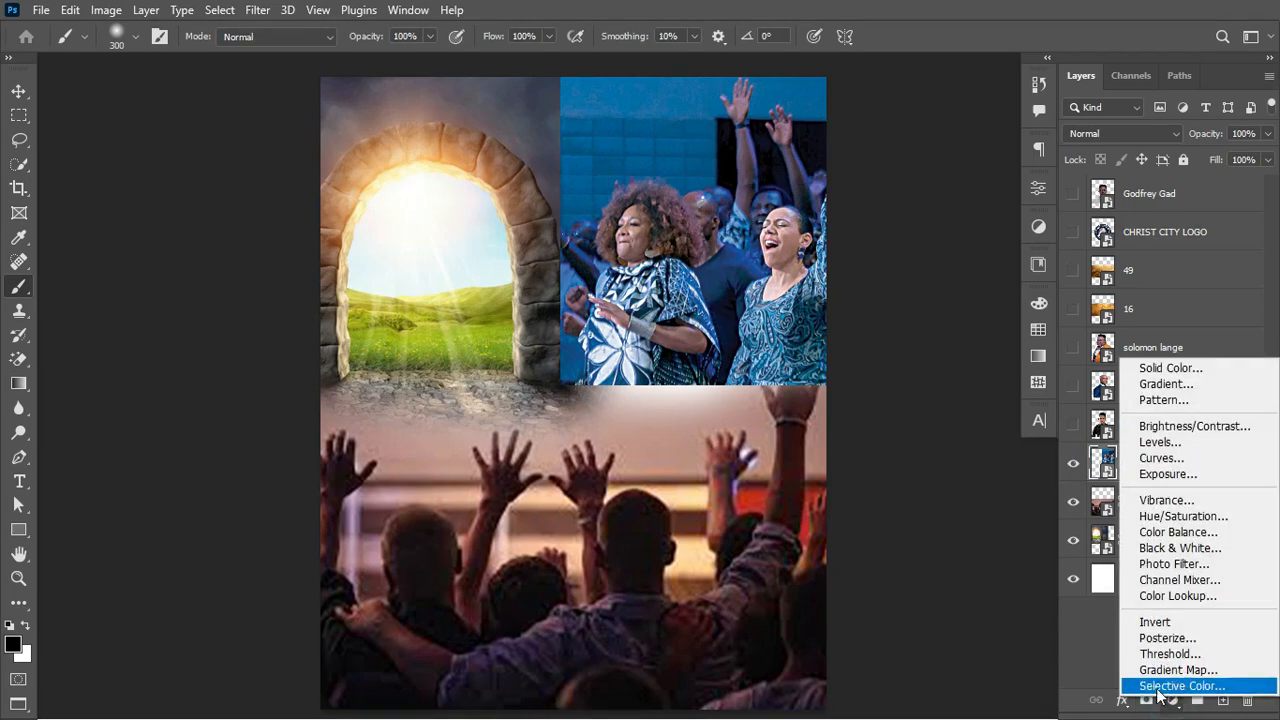
left_click(1170, 705)
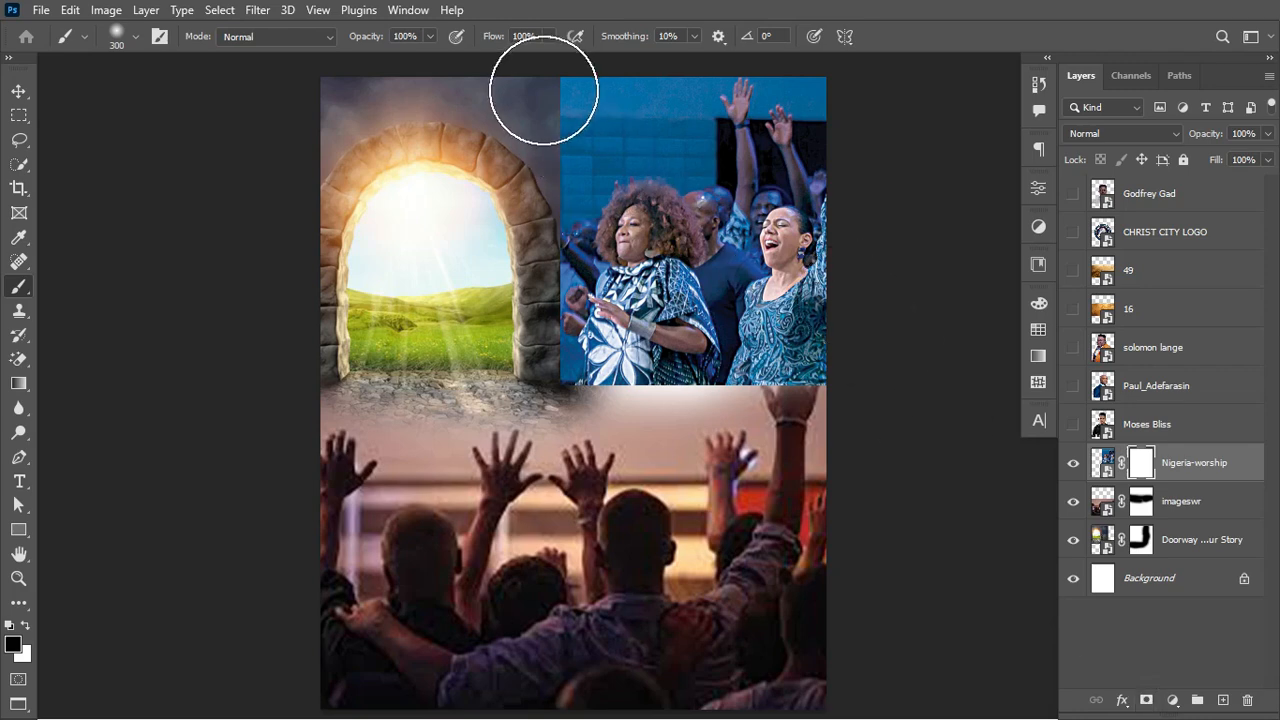
mouse_move(542, 110)
left_mouse_down()
mouse_move(539, 167)
mouse_move(579, 93)
mouse_move(498, 260)
mouse_move(515, 241)
mouse_move(510, 412)
mouse_move(505, 302)
mouse_move(520, 211)
mouse_move(541, 457)
mouse_move(510, 372)
mouse_move(630, 417)
mouse_move(575, 413)
mouse_move(801, 408)
mouse_move(602, 392)
mouse_move(973, 420)
mouse_move(917, 441)
mouse_move(709, 397)
mouse_move(886, 394)
left_mouse_up()
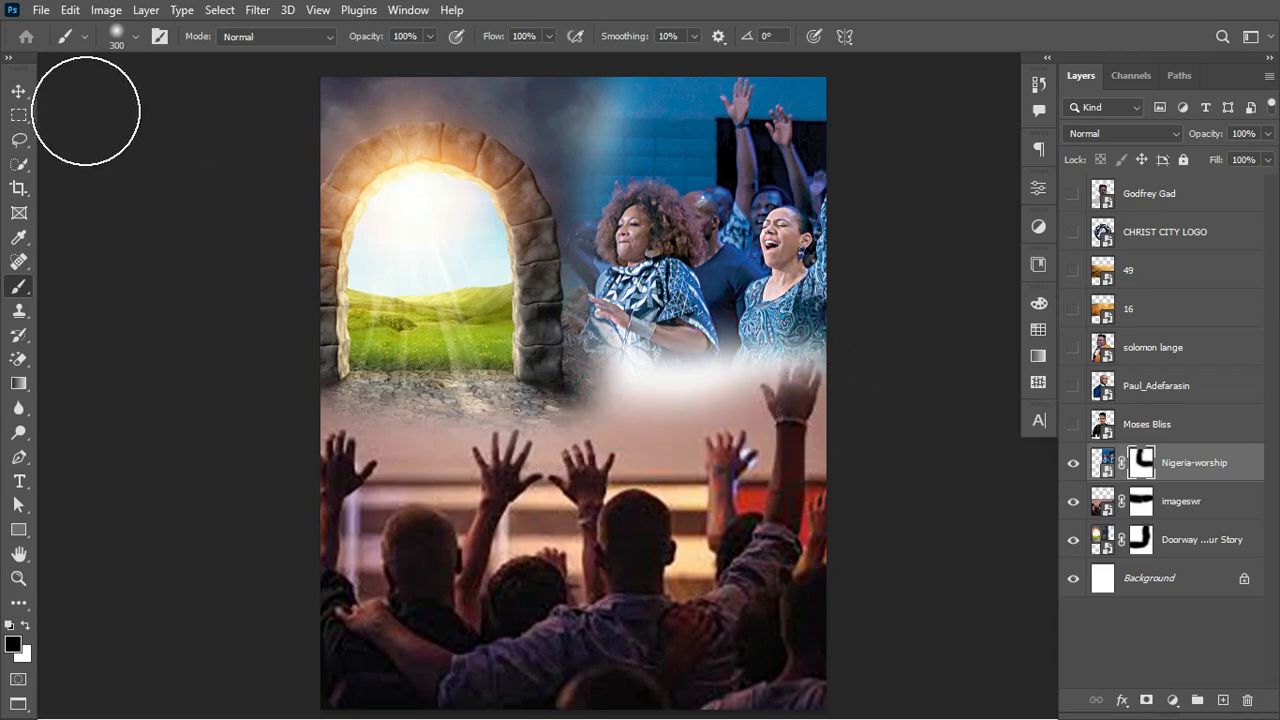
left_click(19, 91)
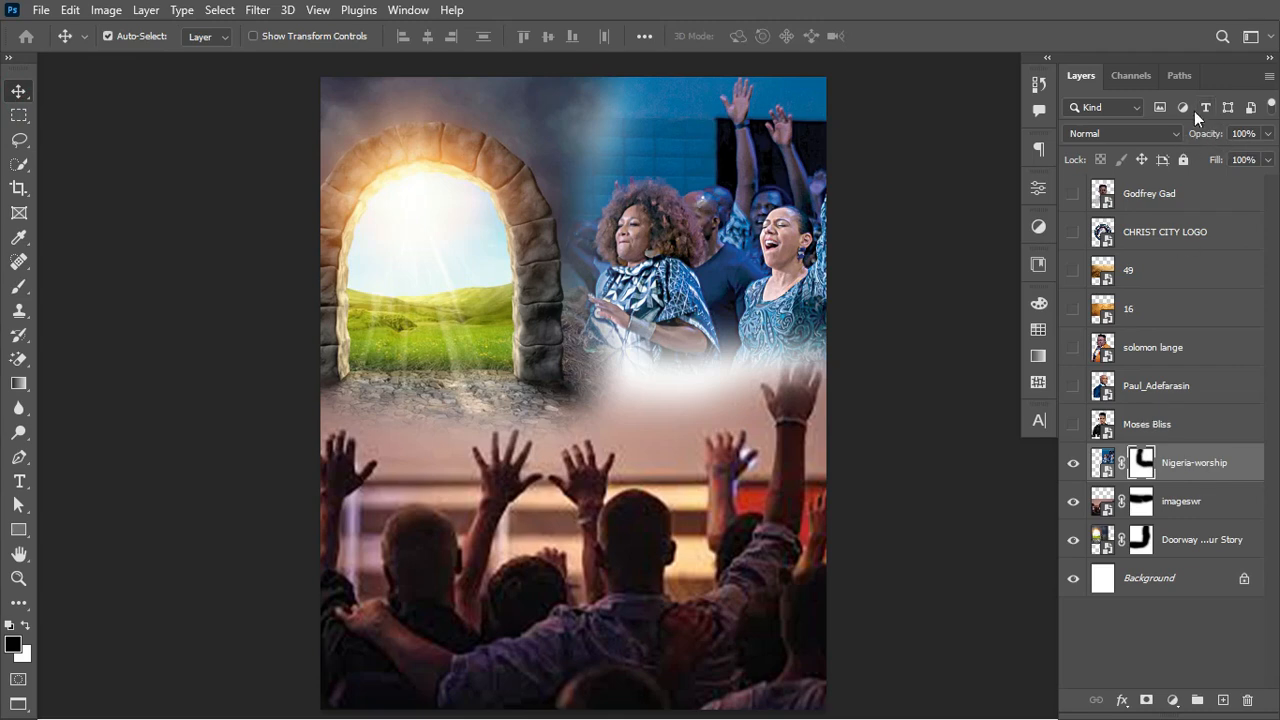
Step: Add a #271b01 dark brown Solid Color fill layer above the Background layer
left_click(1205, 552)
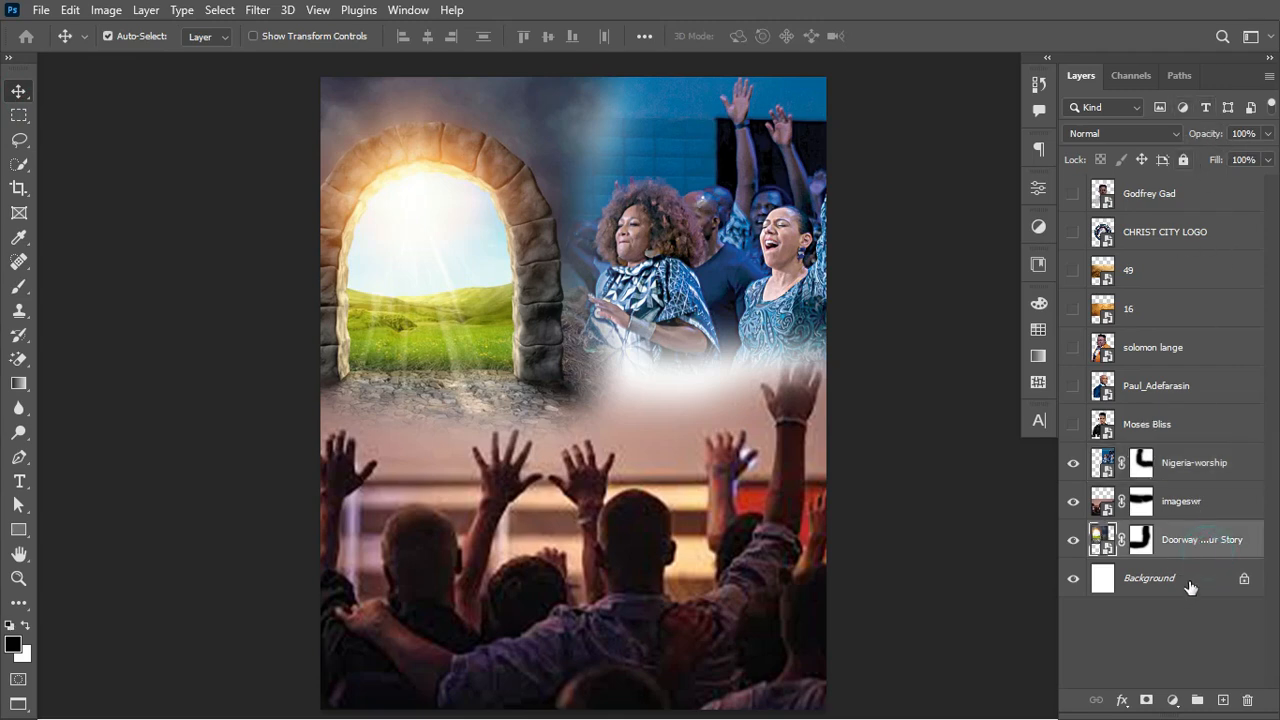
left_click(1193, 580)
left_click(1073, 578)
left_click(1073, 578)
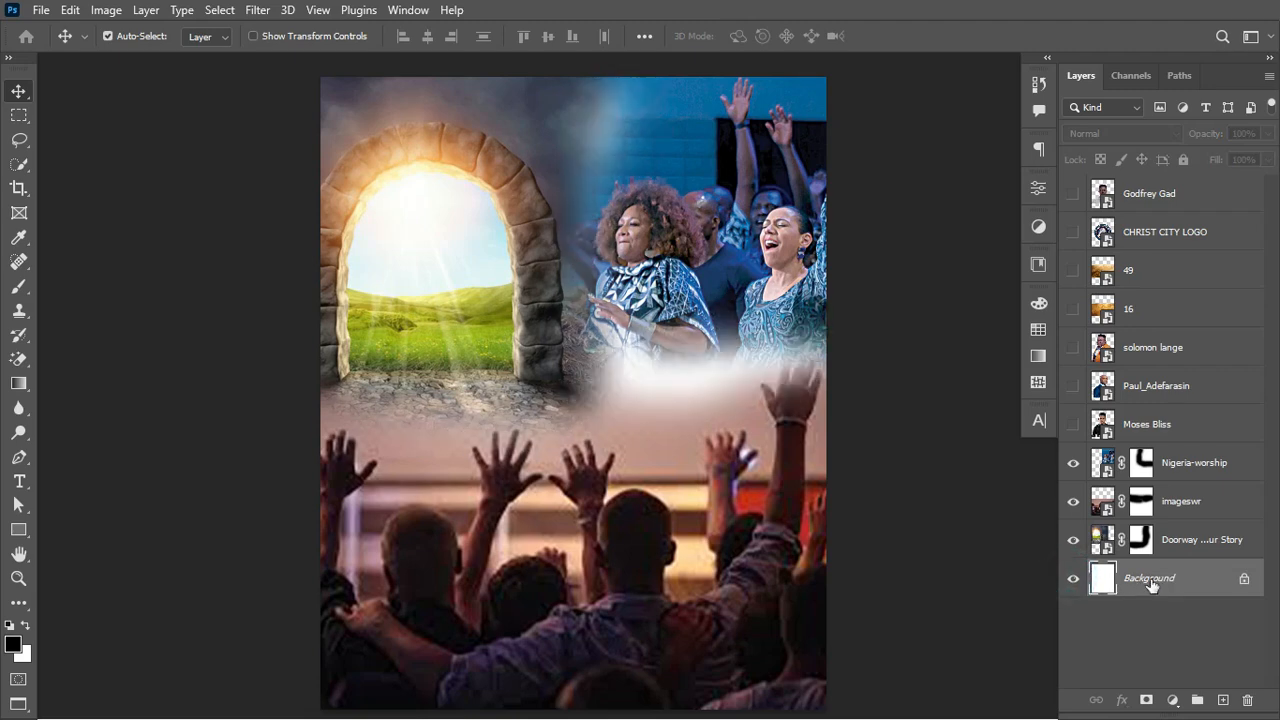
left_click(1173, 701)
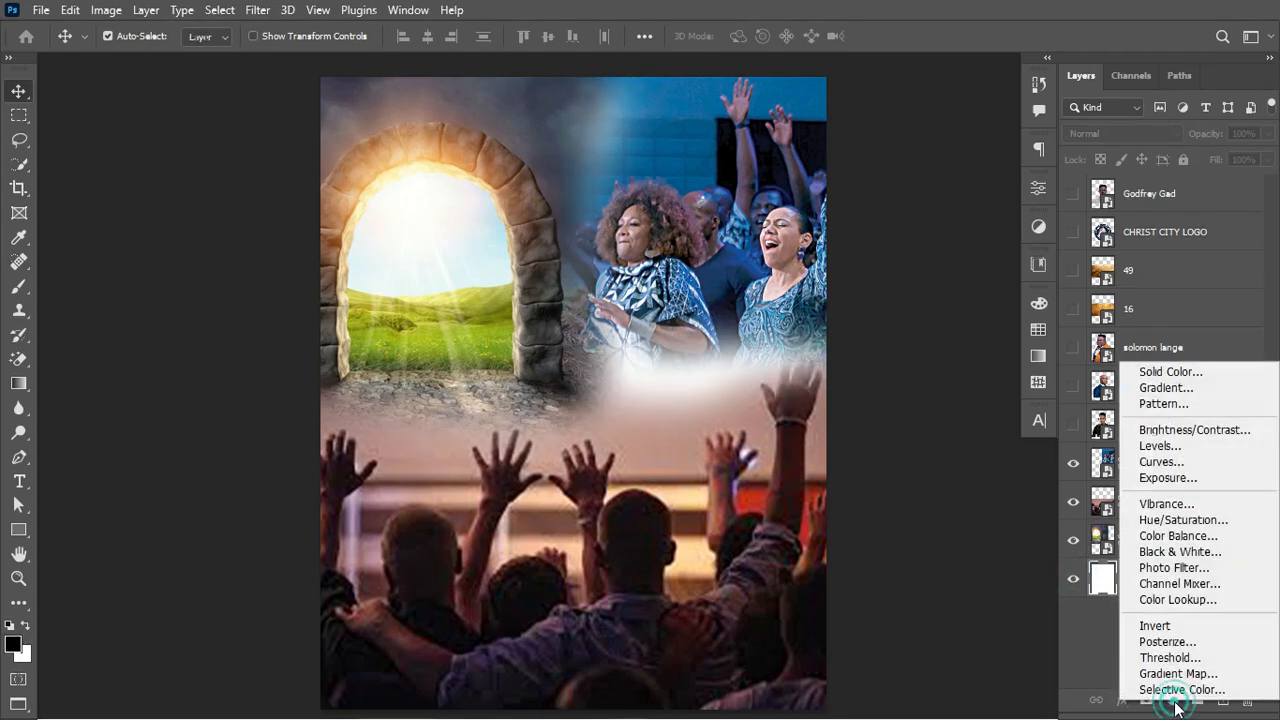
left_click(1187, 378)
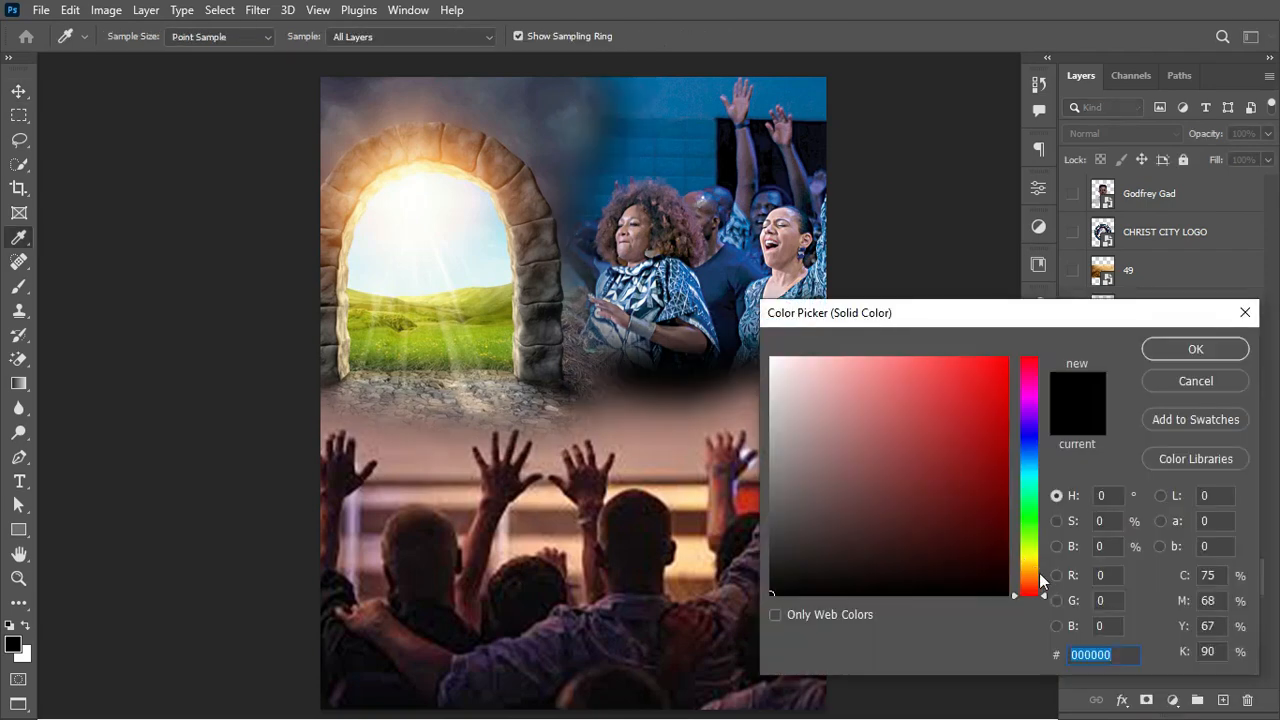
left_click(1039, 573)
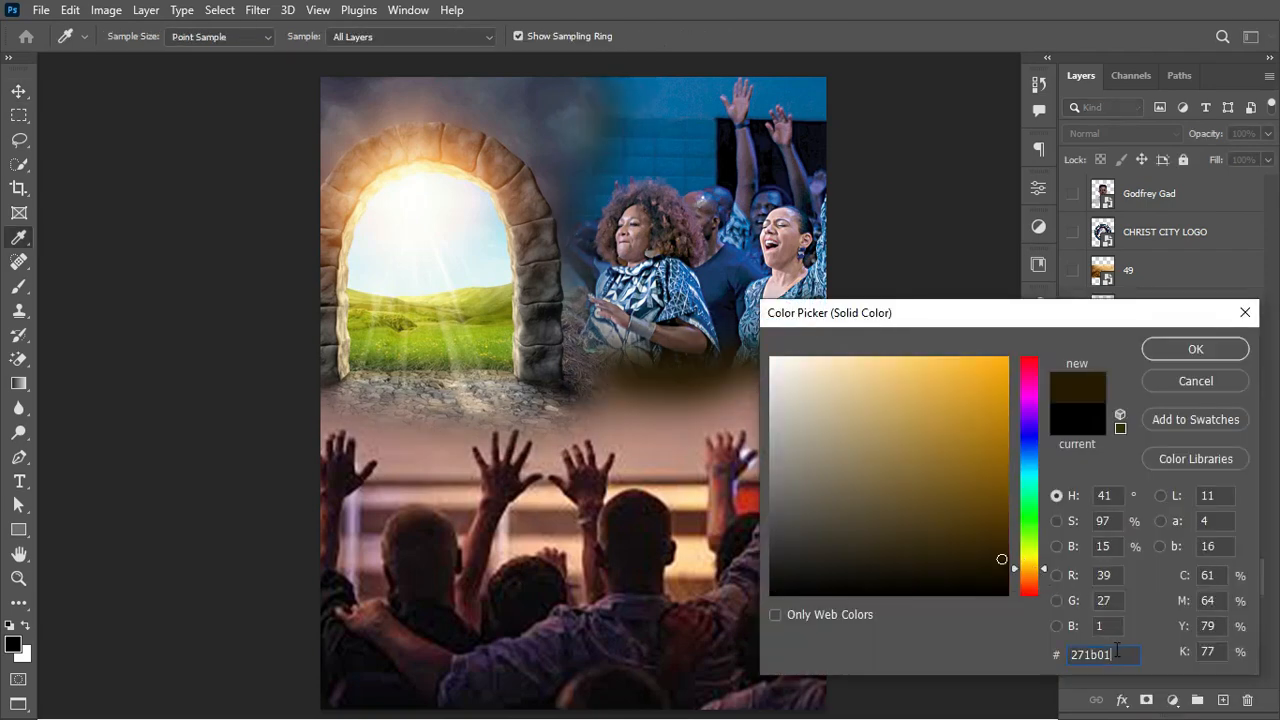
left_click(1182, 354)
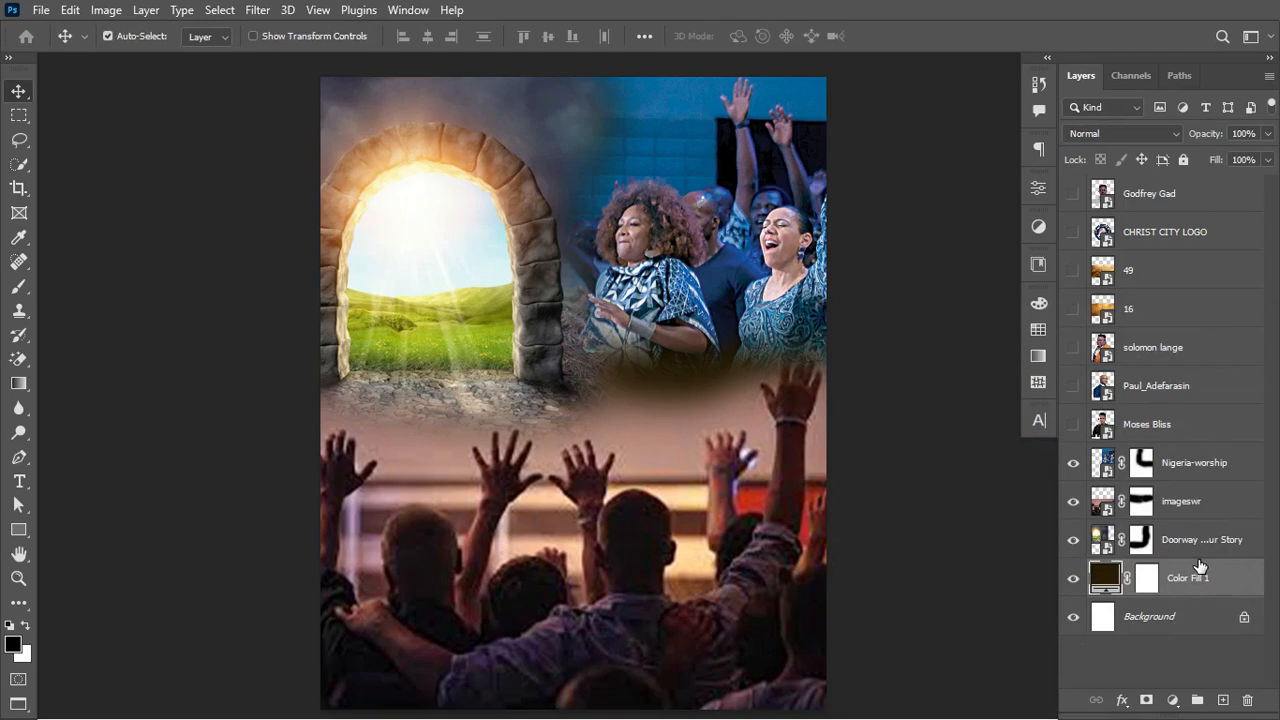
Step: Set the doorway photo to Linear Dodge (Add) and lower its opacity
left_click(1100, 537)
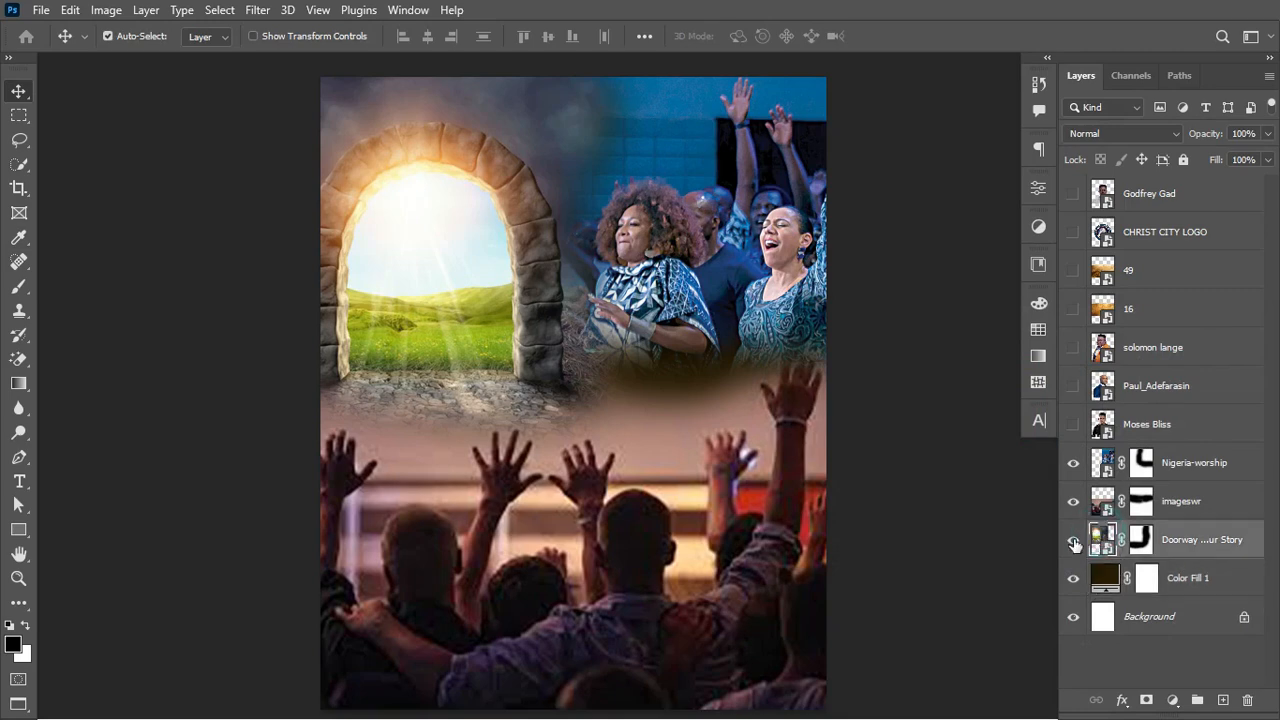
left_click(1073, 540)
left_click(1073, 540)
left_click(1153, 135)
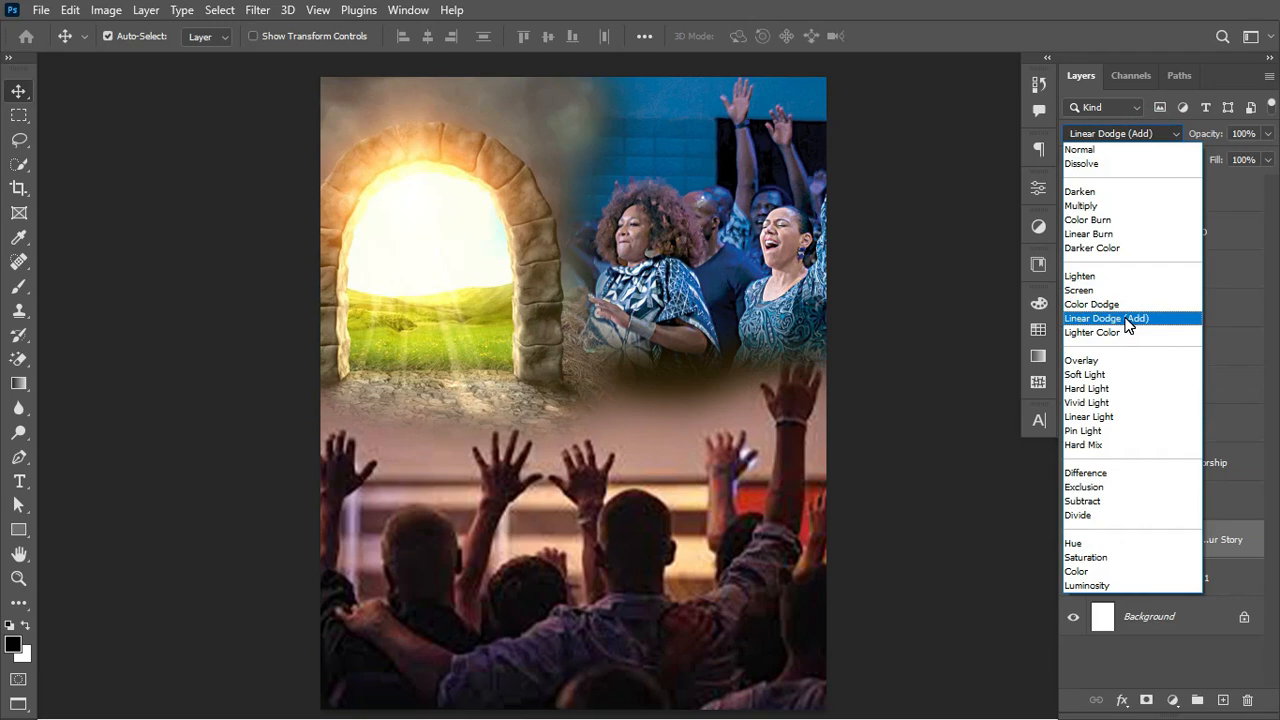
left_click(1127, 319)
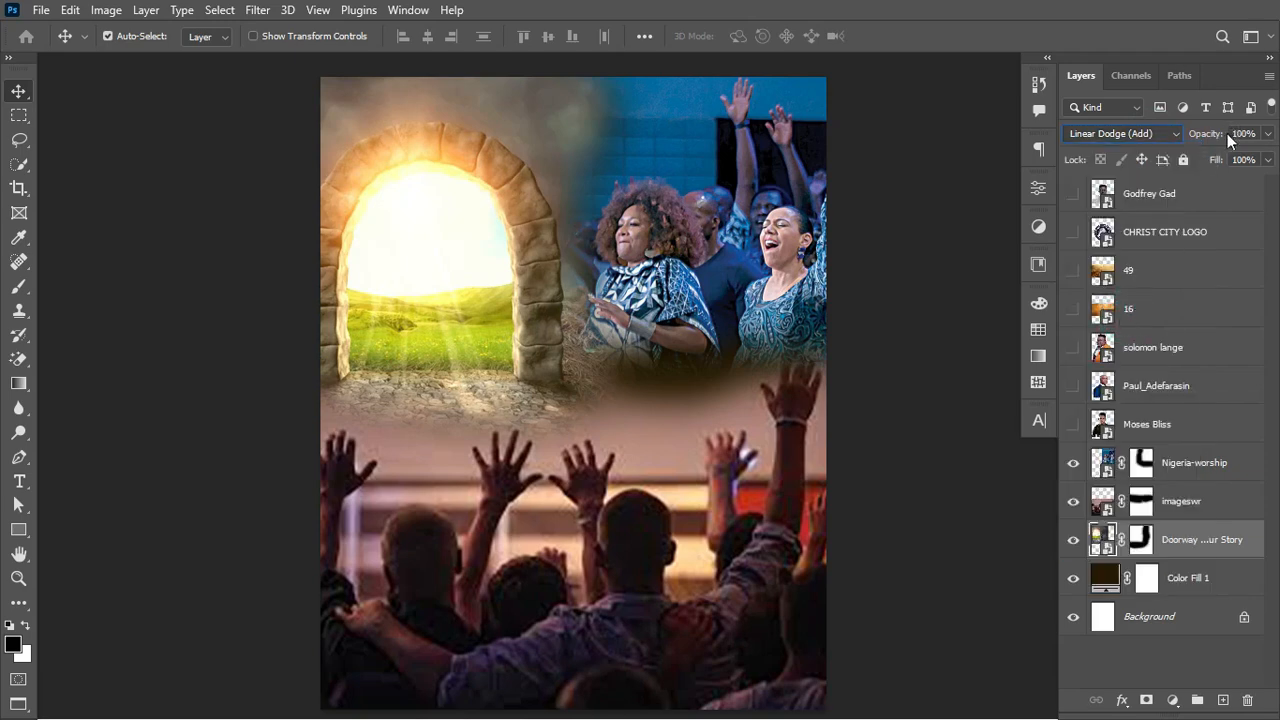
left_click_drag(1216, 139, 1173, 141)
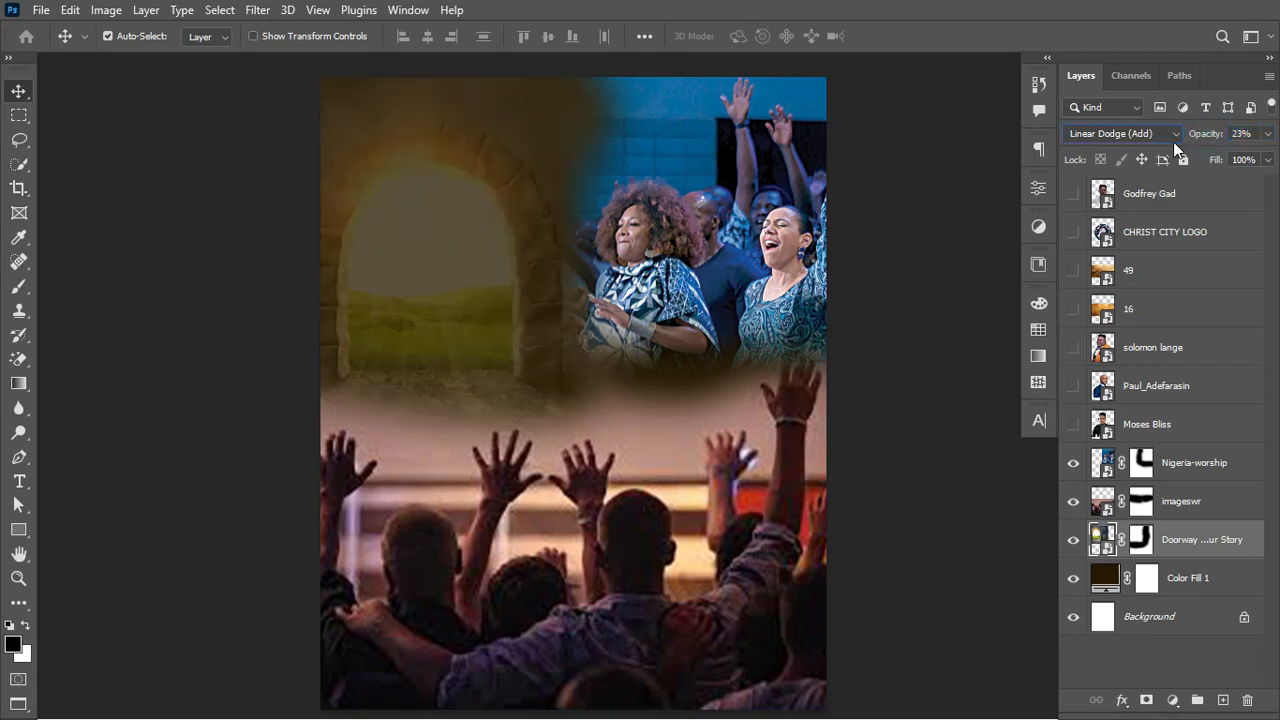
Step: Set the imageswr crowd photo's blend mode to Soft Light
left_click(635, 567)
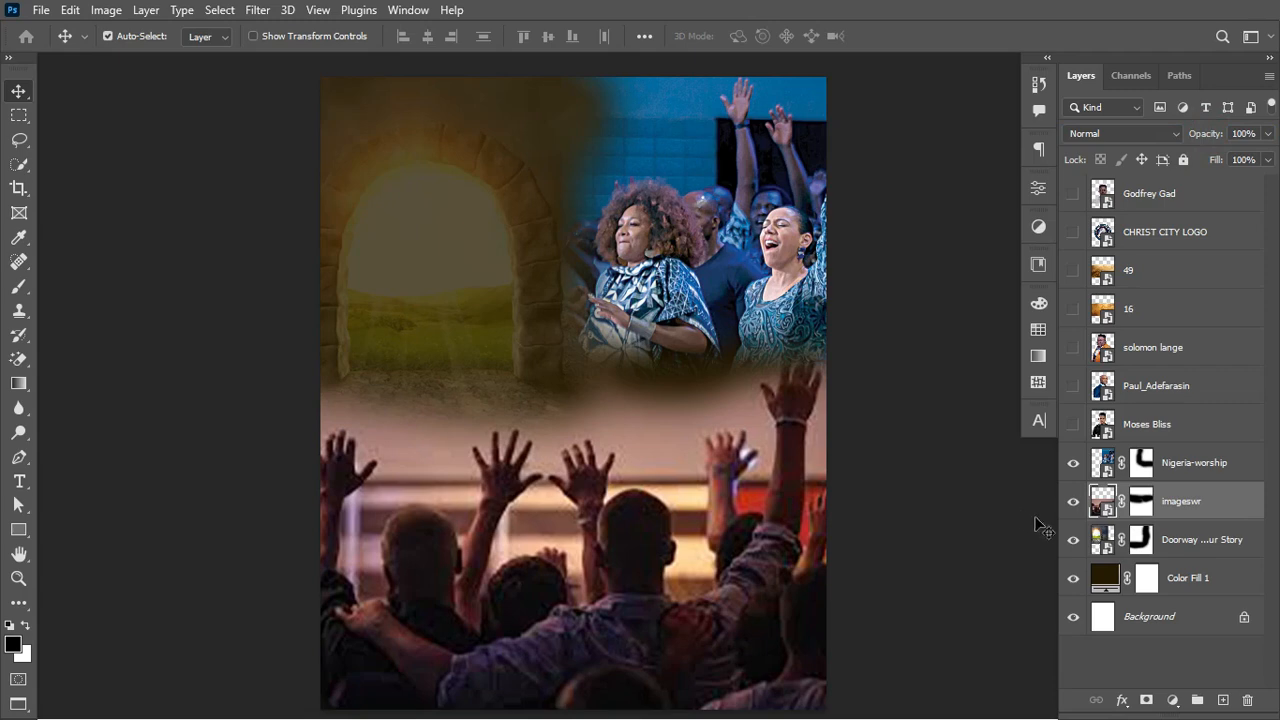
left_click(1070, 503)
left_click(1070, 503)
left_click(1151, 136)
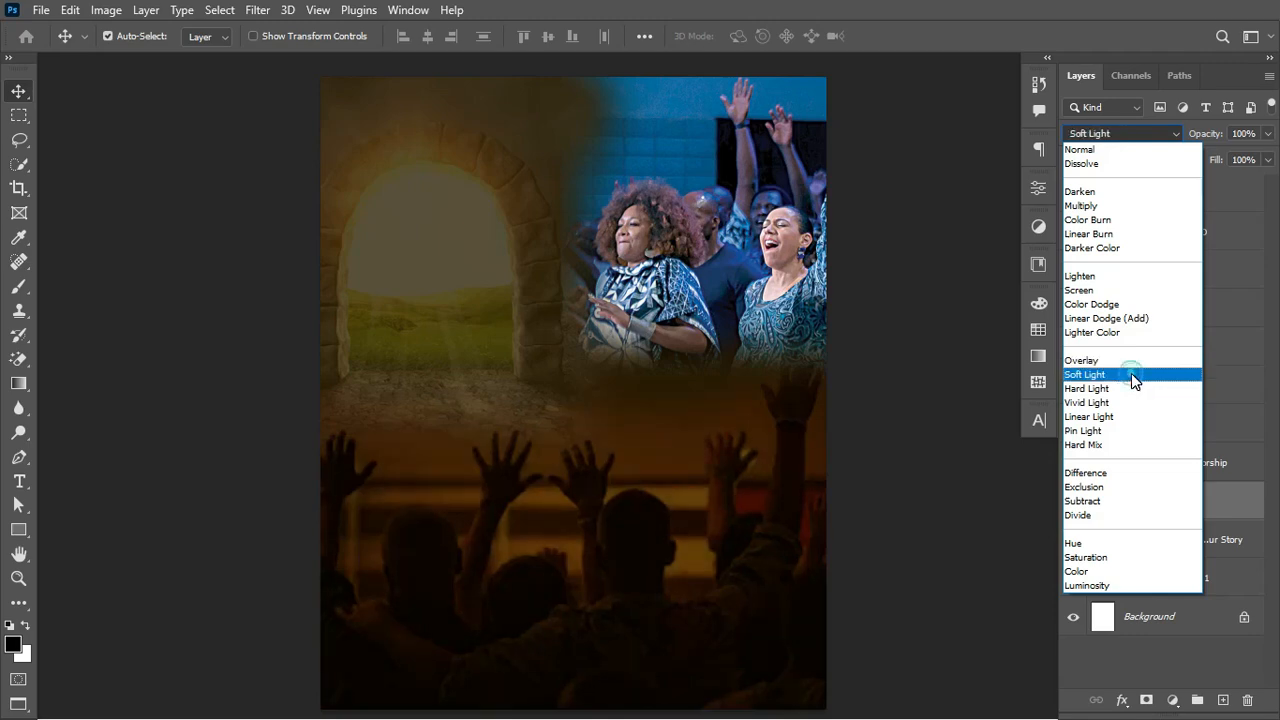
left_click(1131, 373)
Step: Set the Nigeria-worship photo to Luminosity at 7% opacity
left_click(1074, 465)
left_click(1074, 465)
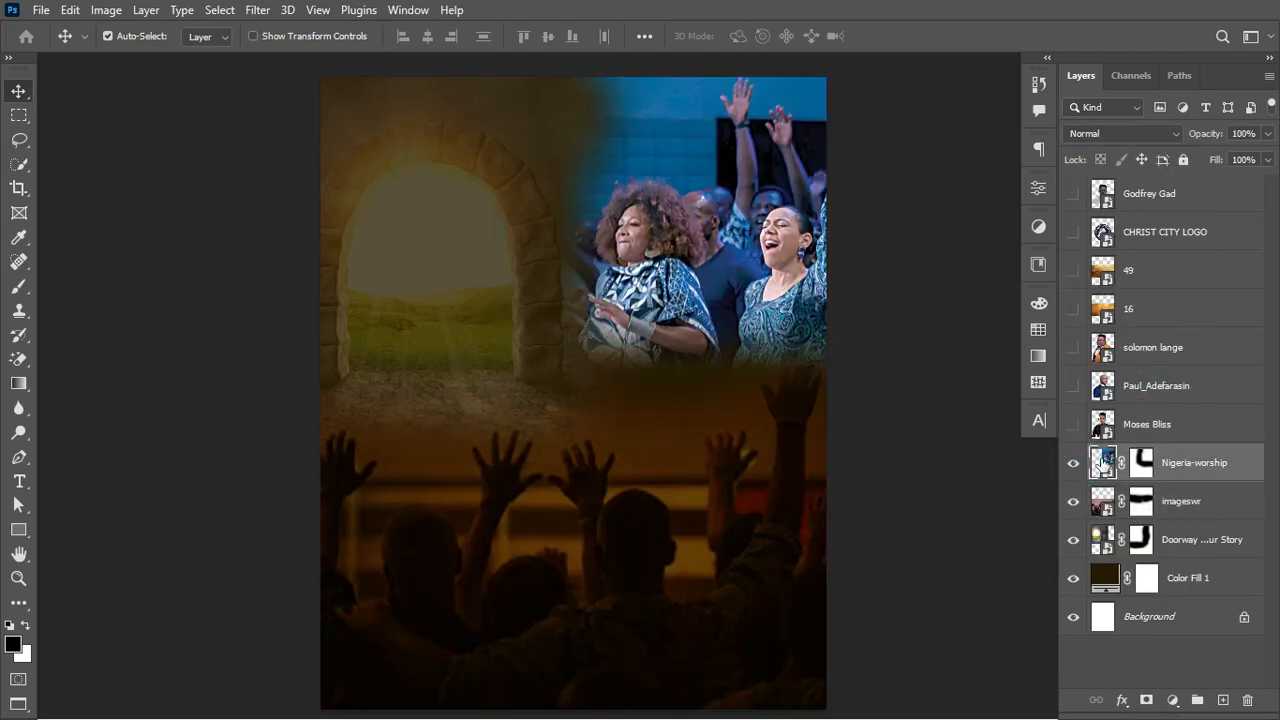
left_click(1159, 132)
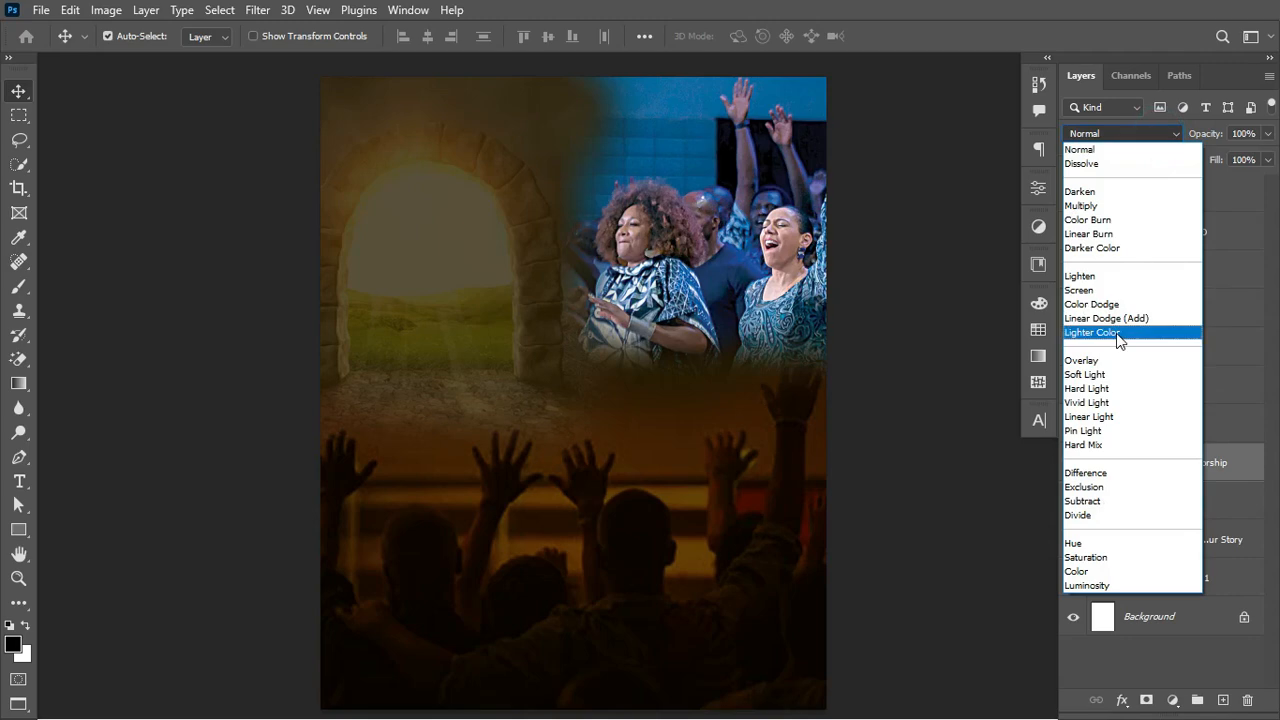
left_click(1087, 585)
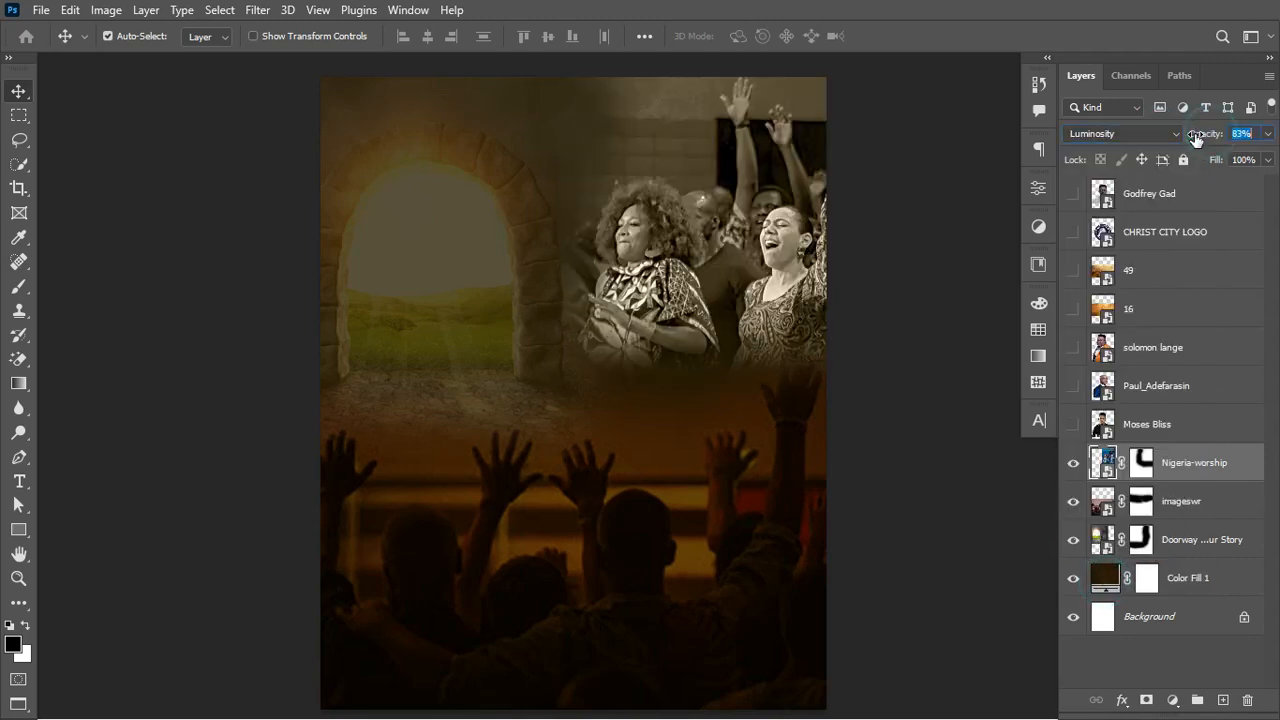
left_click_drag(1205, 133, 1123, 155)
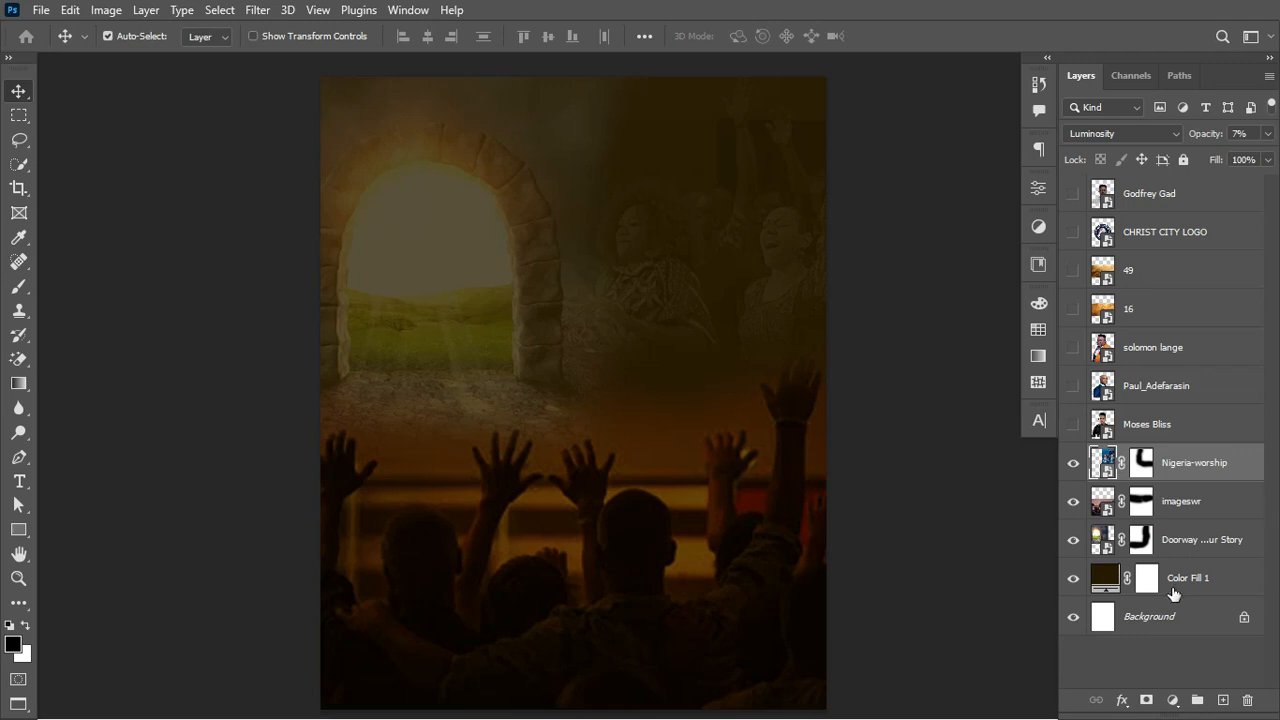
Step: Group Nigeria-worship through Color Fill 1 with Ctrl+G and name the group BG
left_click(1251, 462)
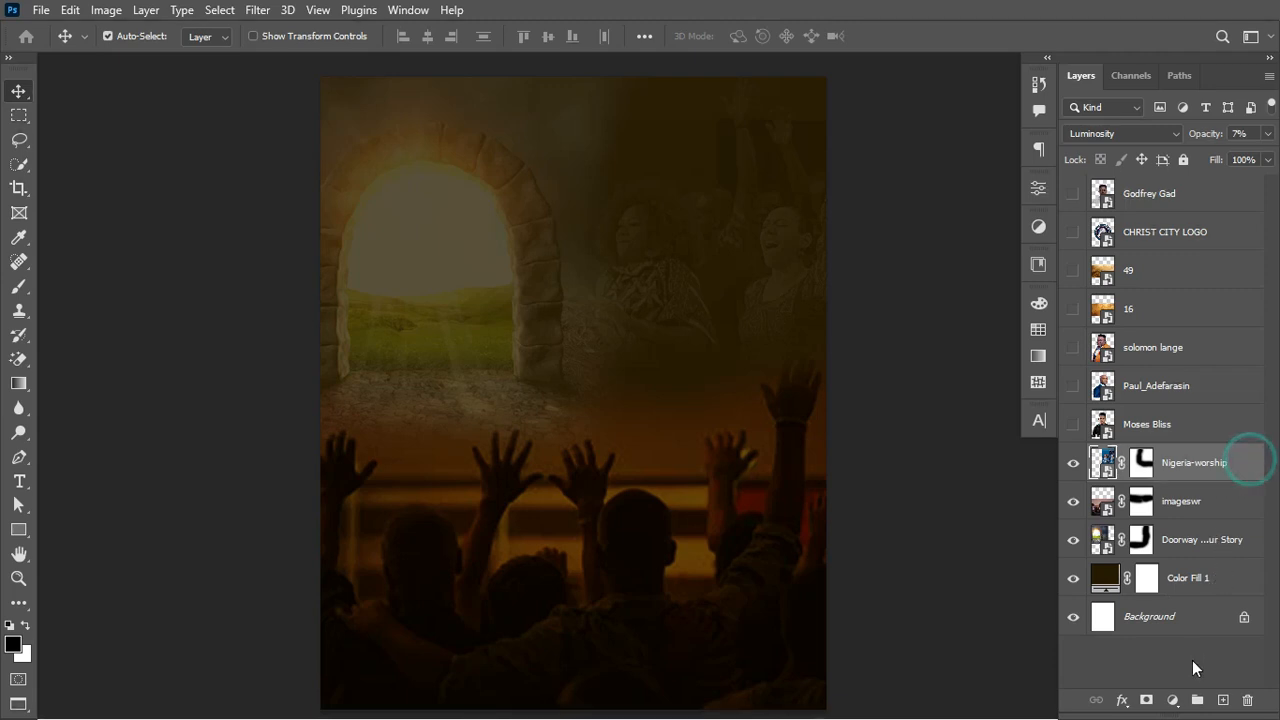
left_click(1236, 587, "shift")
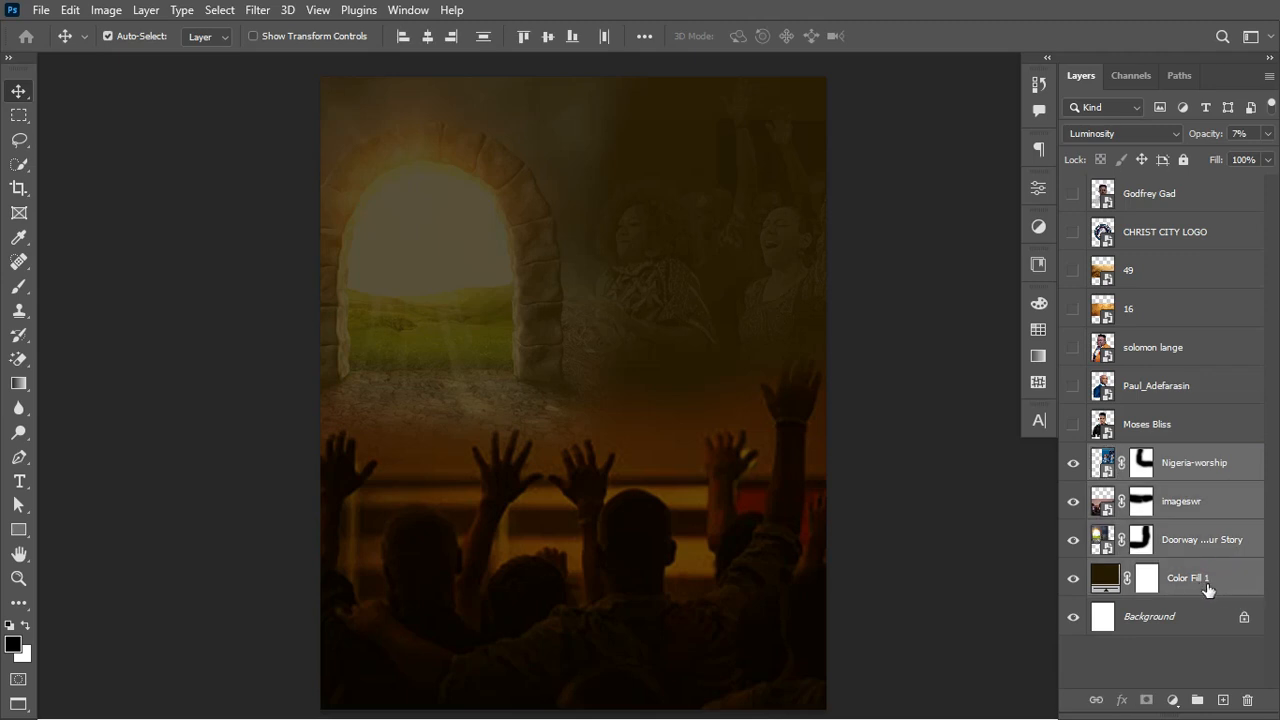
key("ctrl+g")
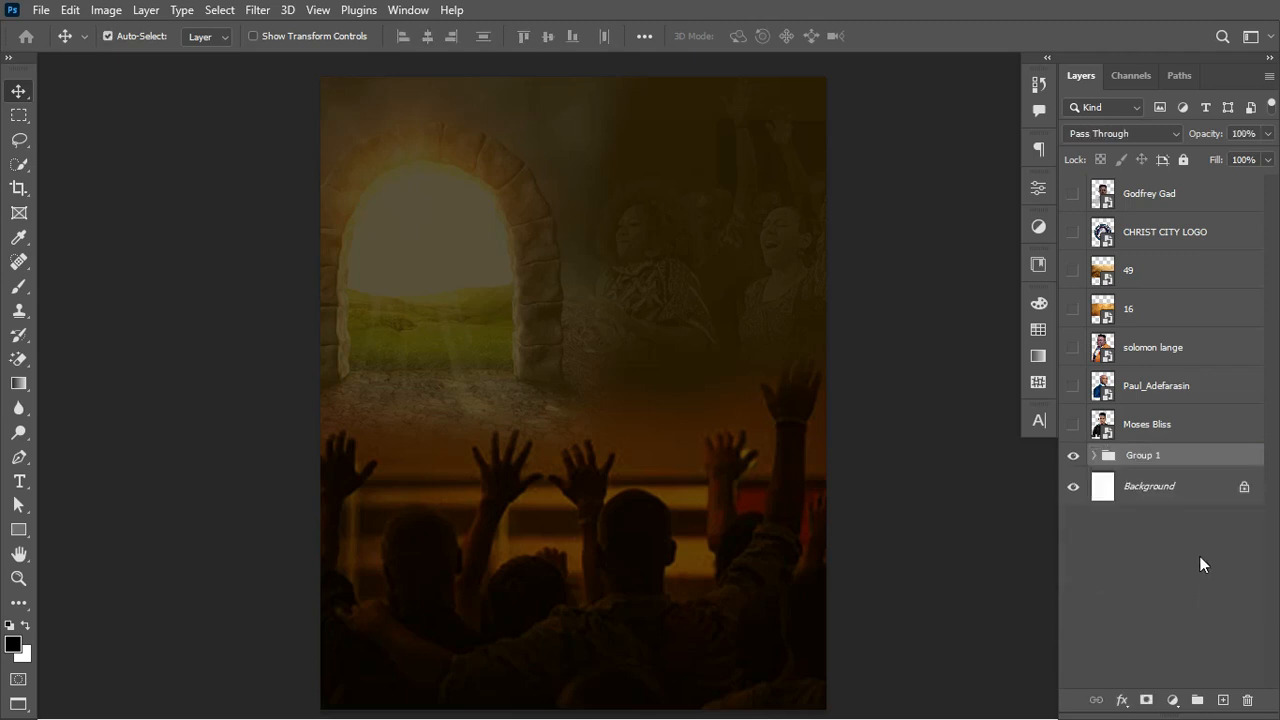
double_click(1153, 455)
type("BG")
key("Return")
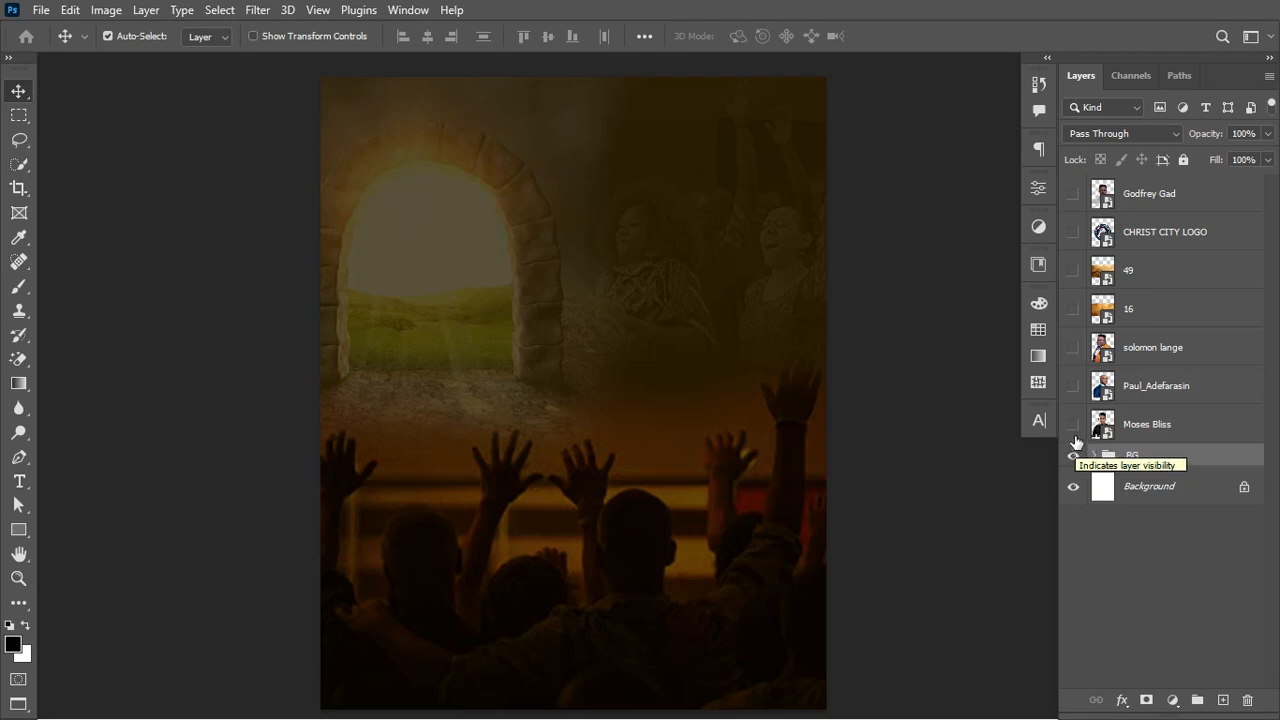
Step: Show the CHRIST CITY LOGO layer and convert it to a smart object
left_click(1073, 232)
left_click(1161, 239)
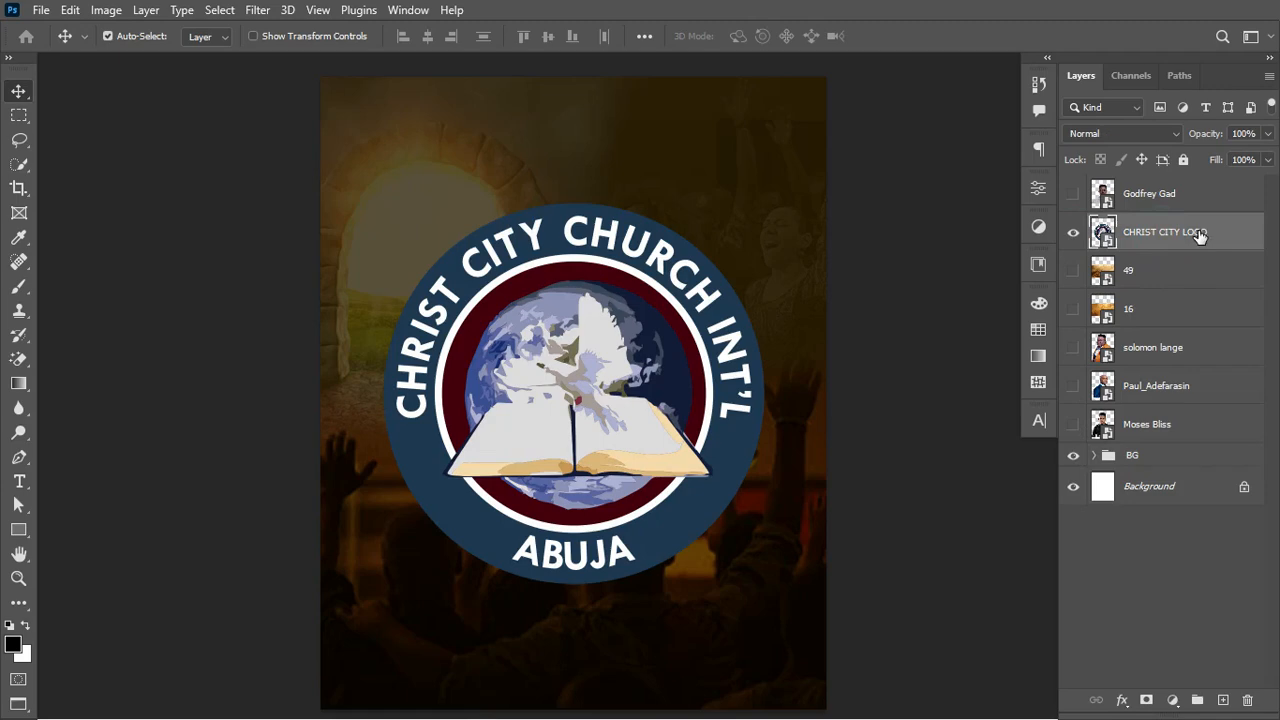
right_click(1200, 237)
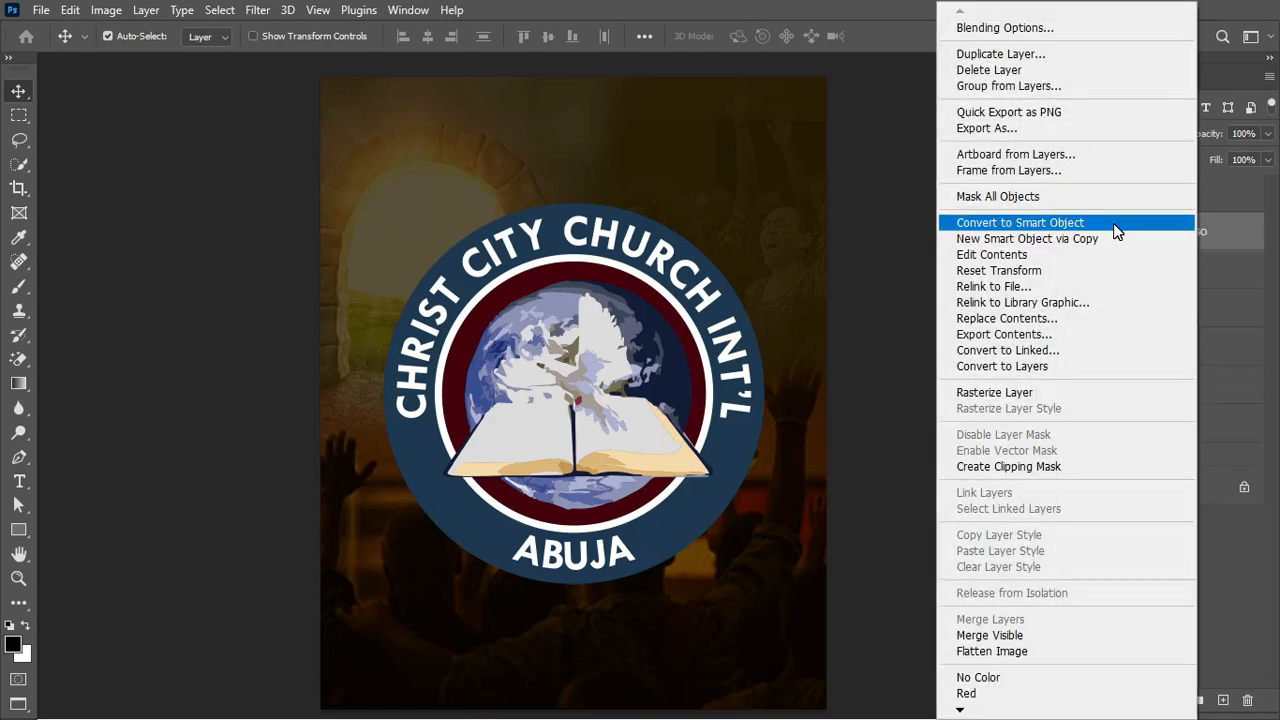
left_click(1116, 231)
Step: Scale the logo down to about 13% and place it at the flyer's top centre
key("ctrl+t")
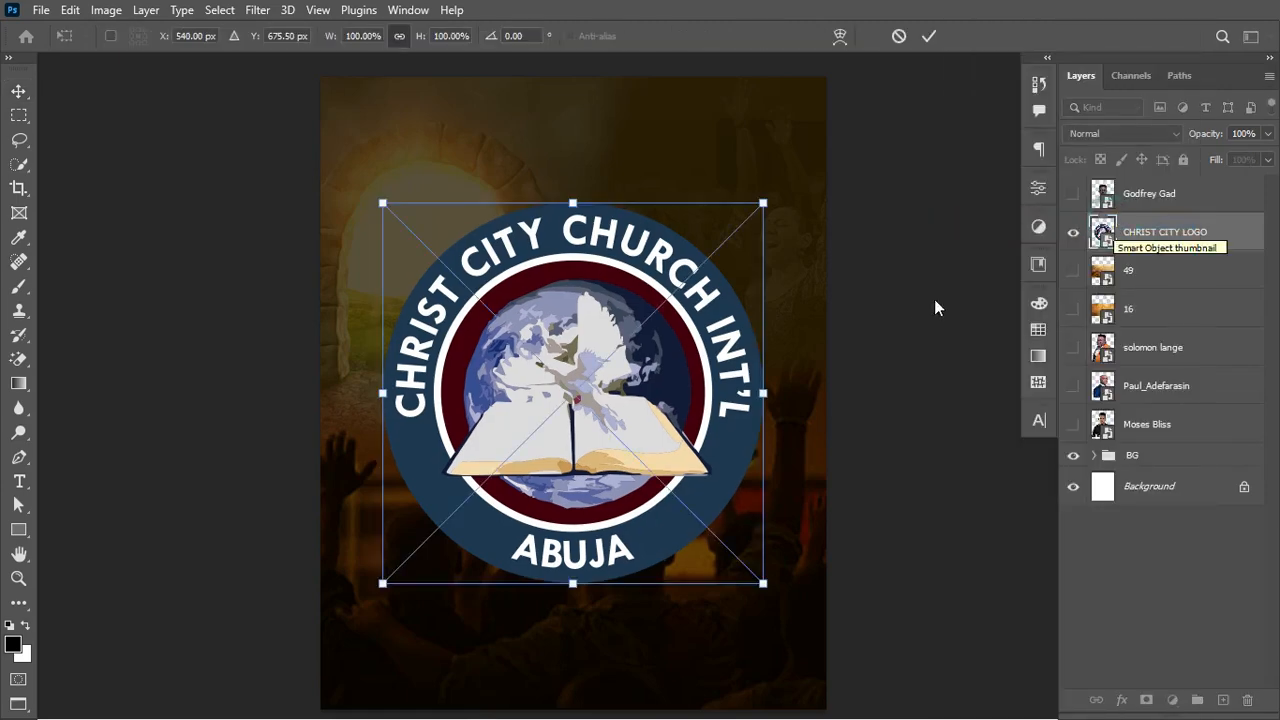
left_click_drag(766, 409, 588, 147)
key("Return")
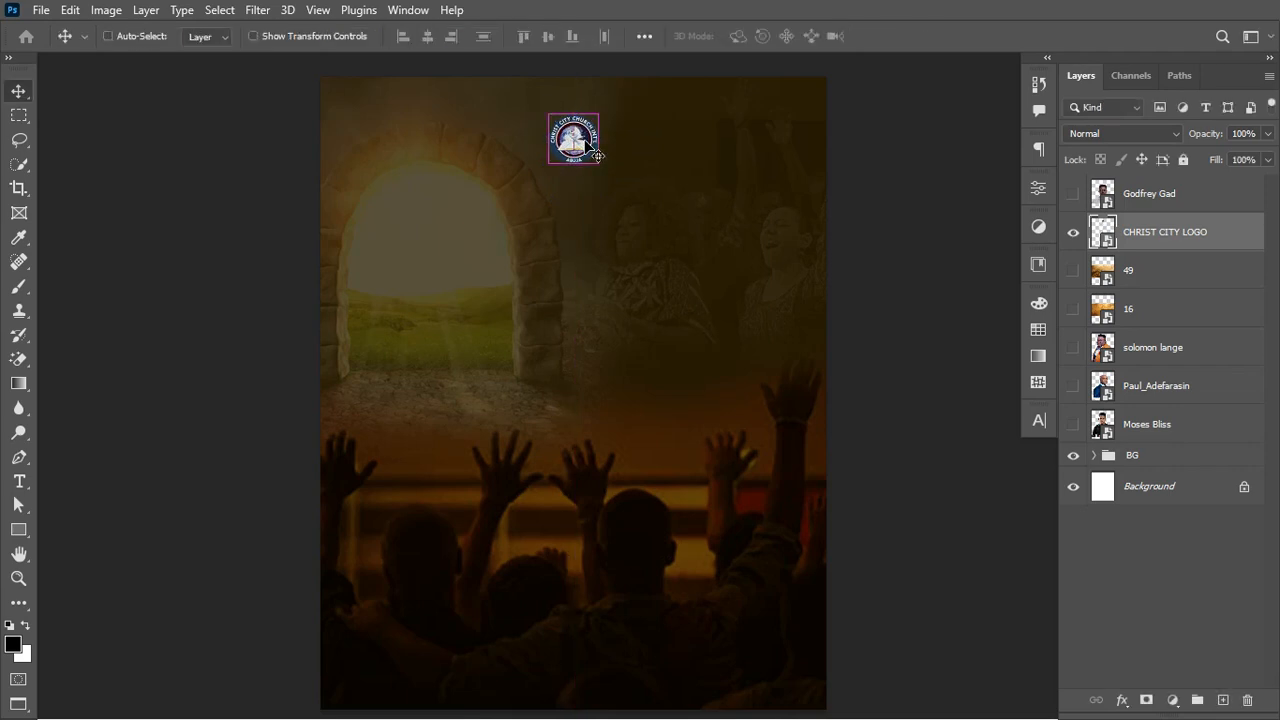
key("ctrl+t")
left_click(597, 138)
left_click_drag(597, 138, 603, 147)
key("Return")
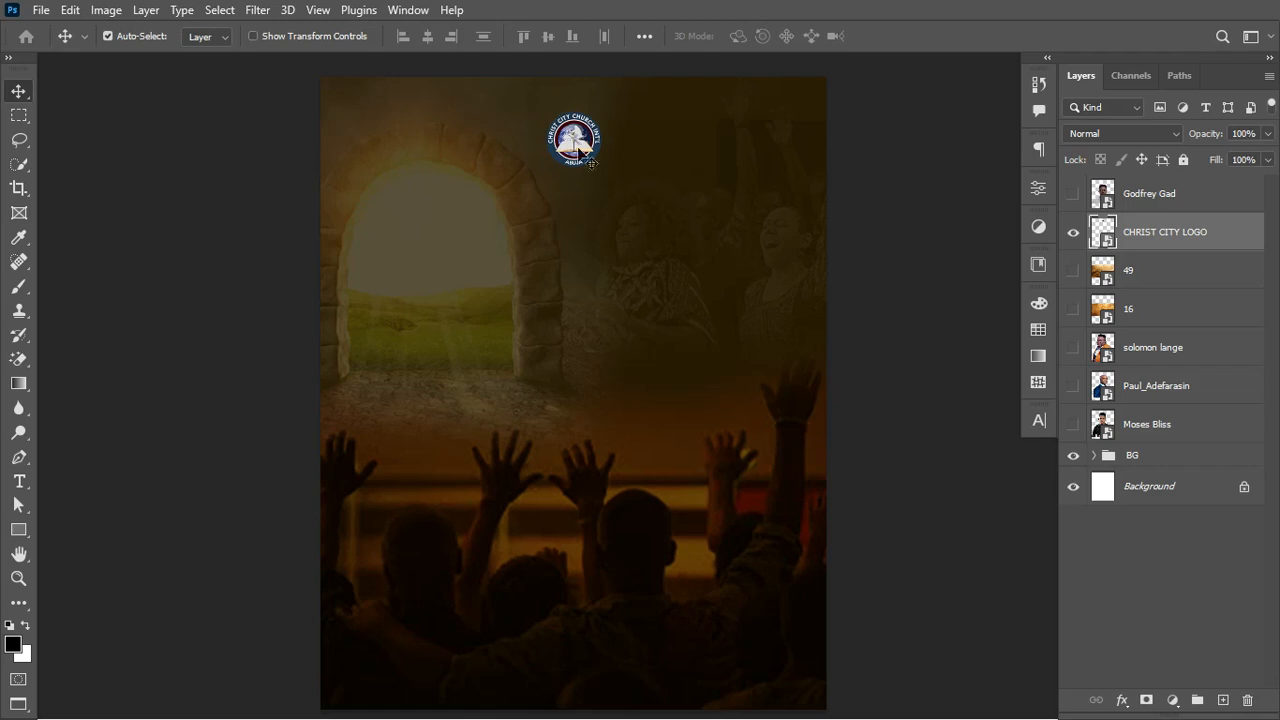
left_click_drag(583, 142, 612, 144)
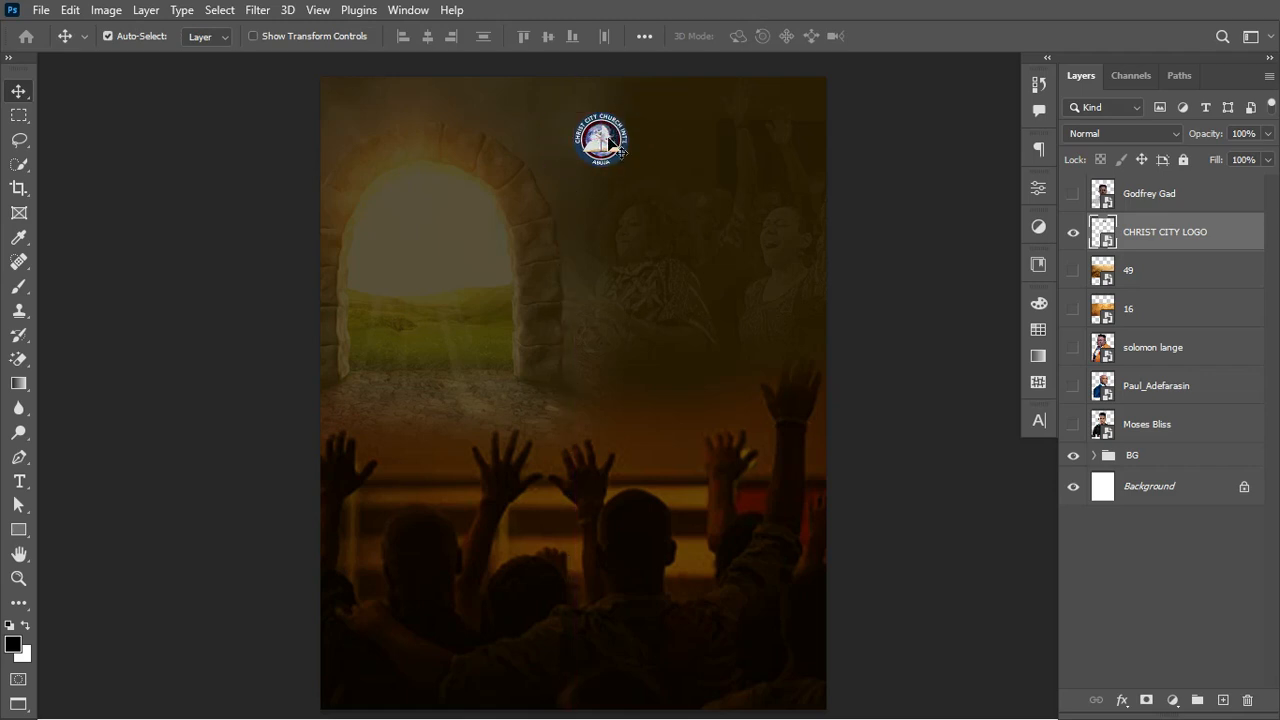
key("ctrl+a")
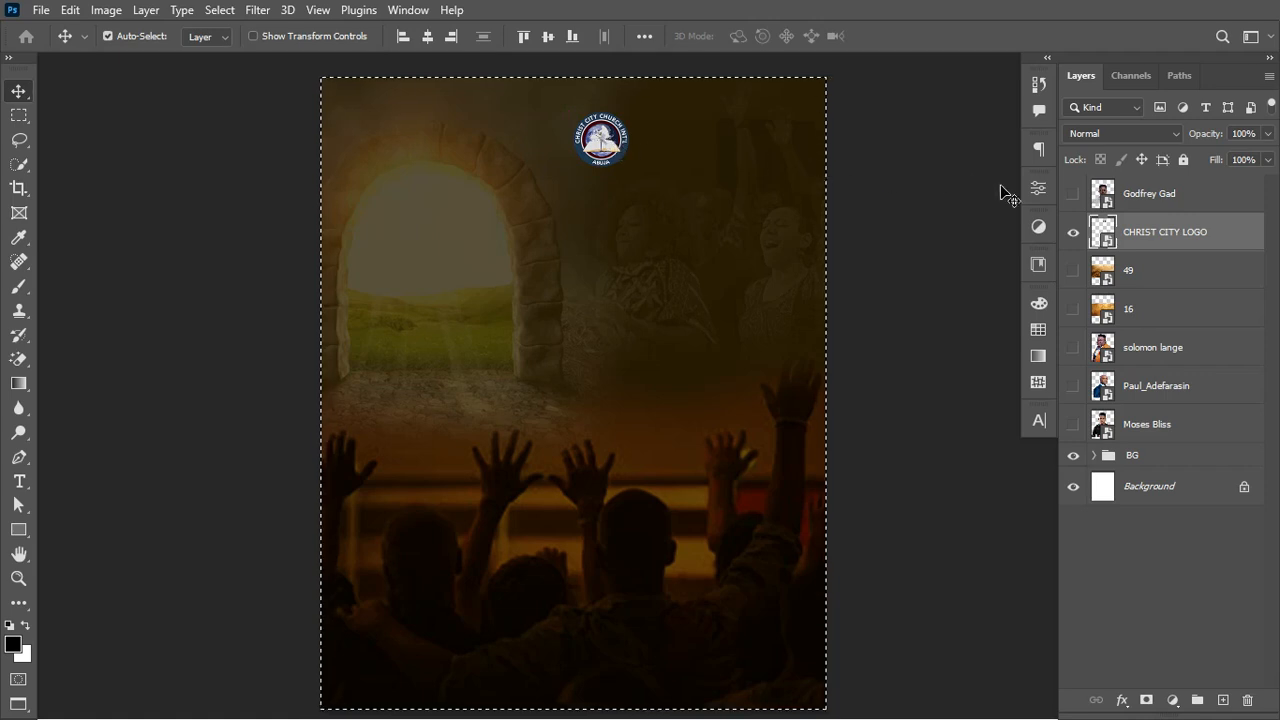
Step: Align the logo to the canvas's horizontal centre with the Move tool, then deselect
left_click(1073, 233)
left_click(1073, 233)
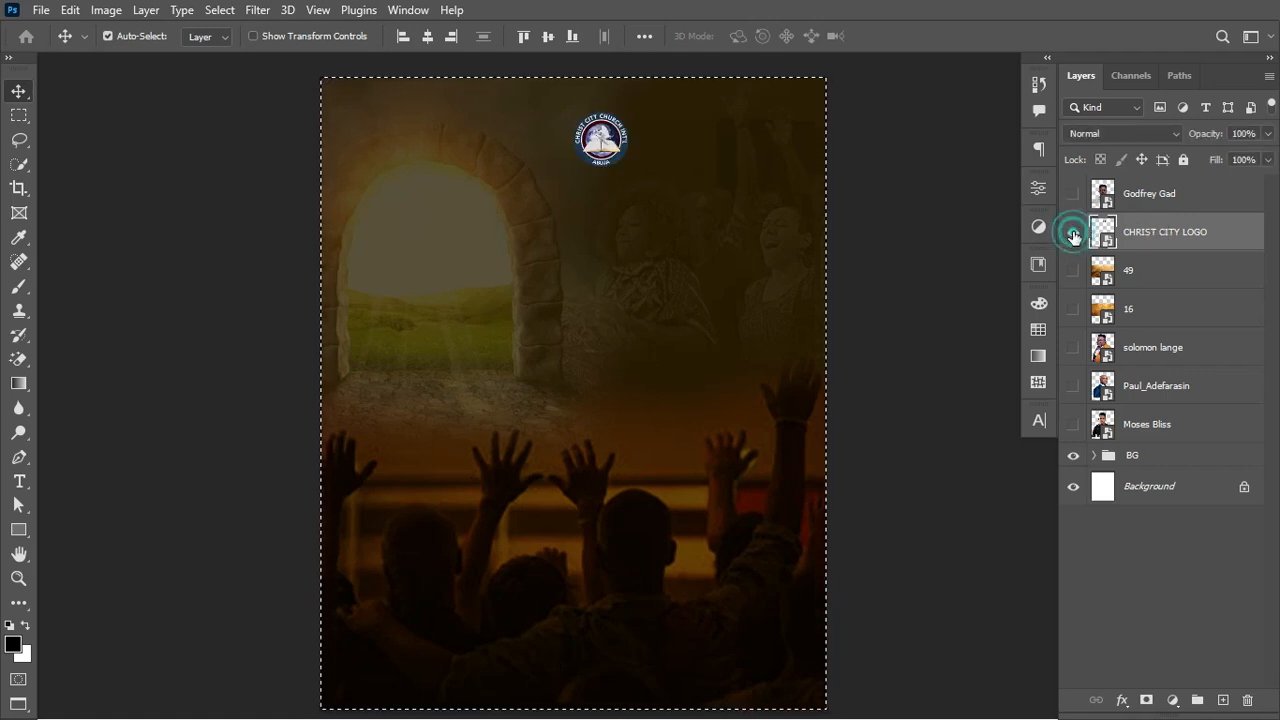
left_click(17, 92)
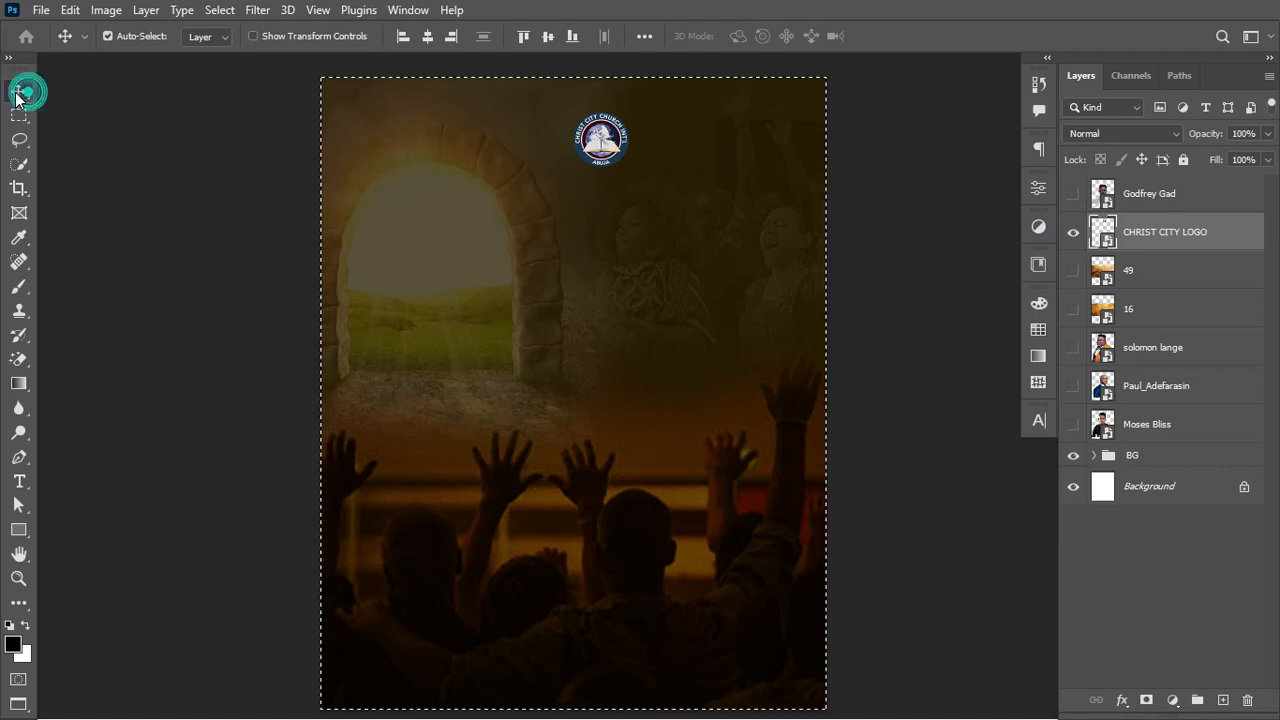
left_click(430, 37)
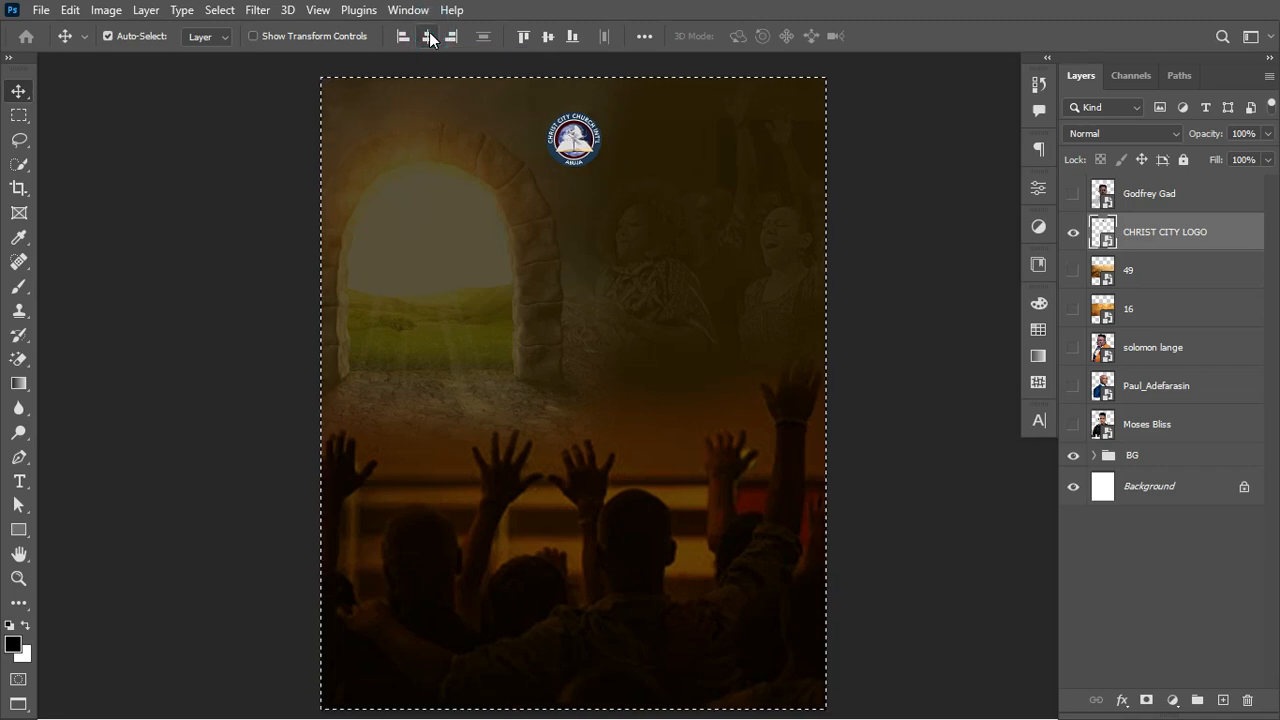
key("ctrl")
key("ctrl+d")
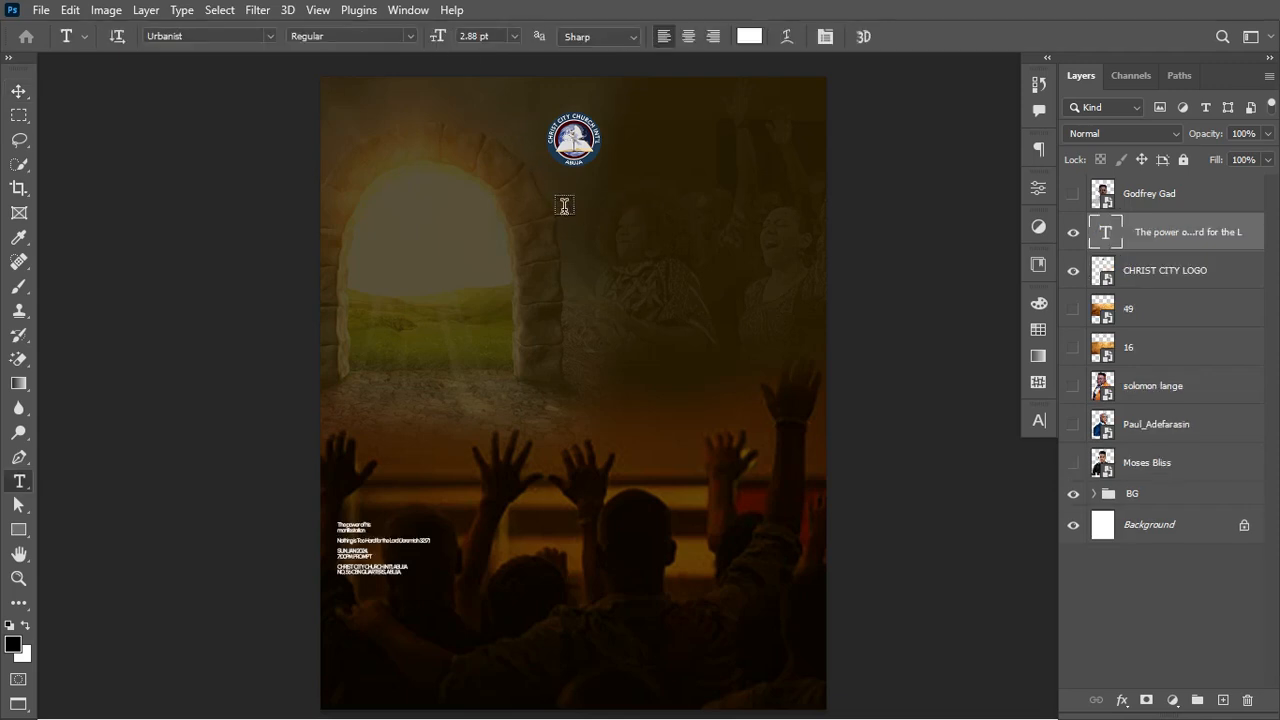
Step: Add the heading text 'christ city church int'l presents' just below the logo
left_click(564, 206)
key("ctrl+v")
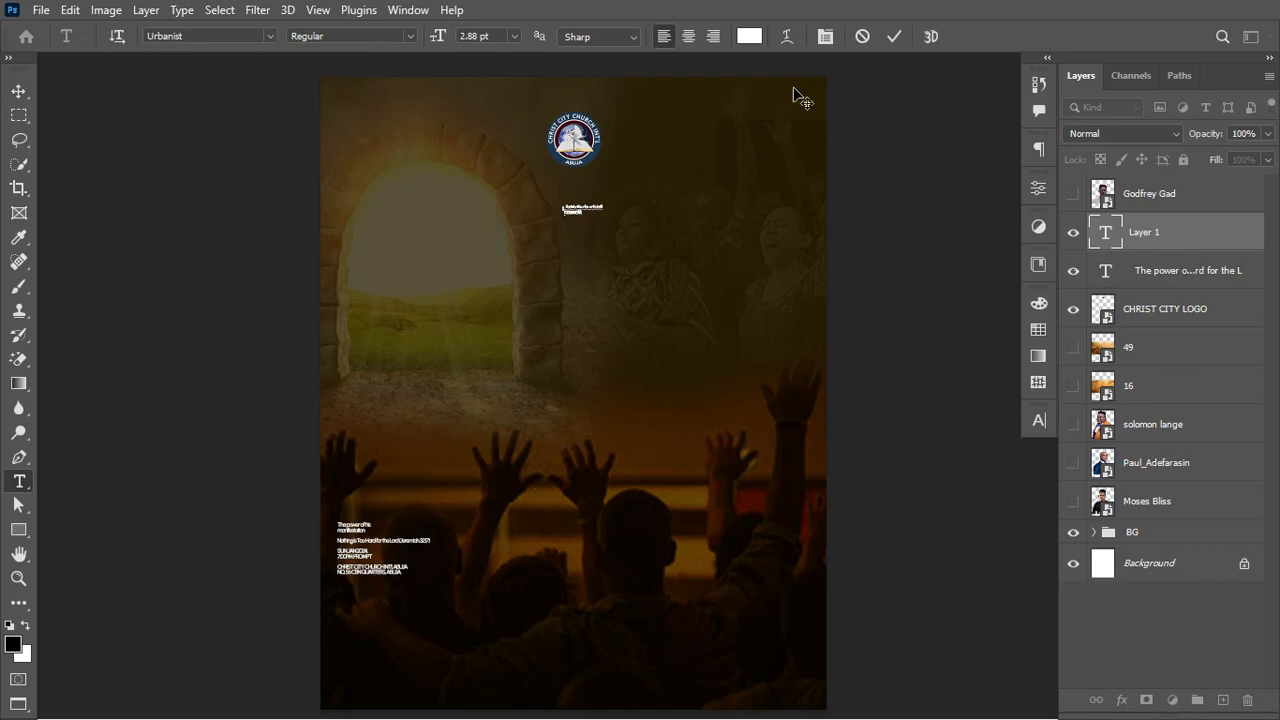
left_click(896, 36)
Step: Scale the heading up to about 359% (10.32 pt) and fit the poster in view
key("ctrl+t")
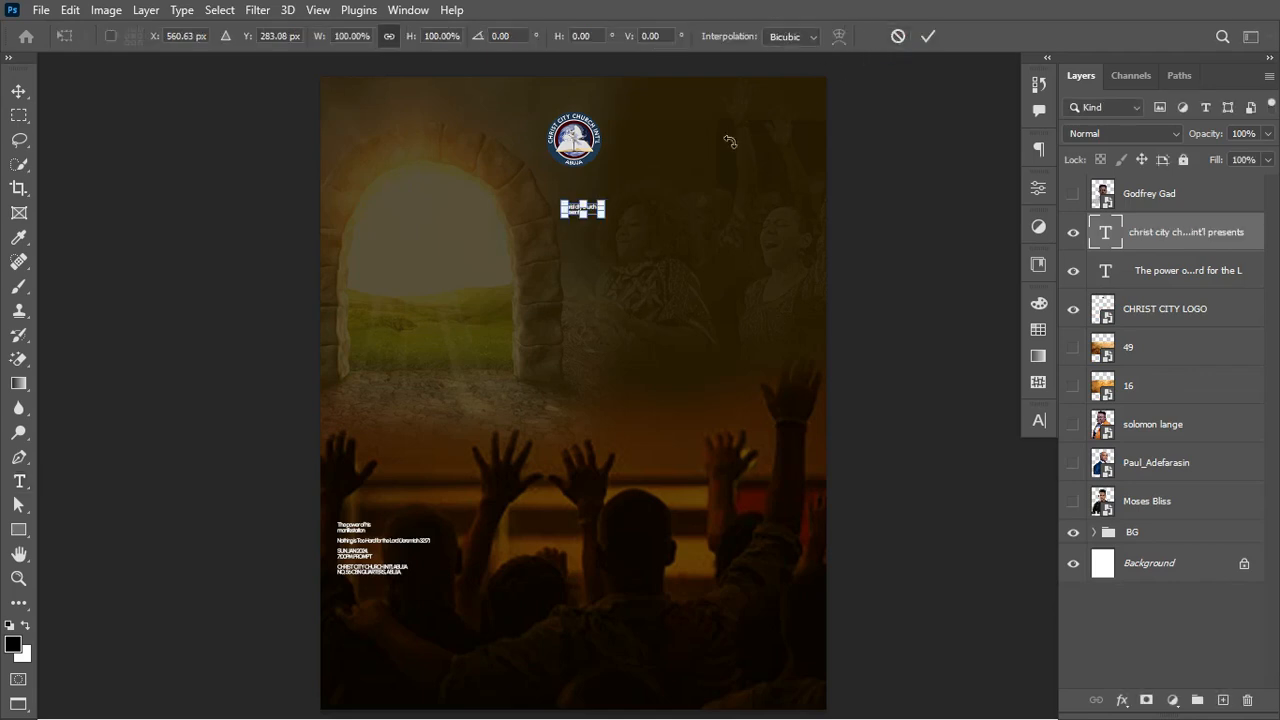
left_click(604, 218)
left_click_drag(626, 225, 656, 236)
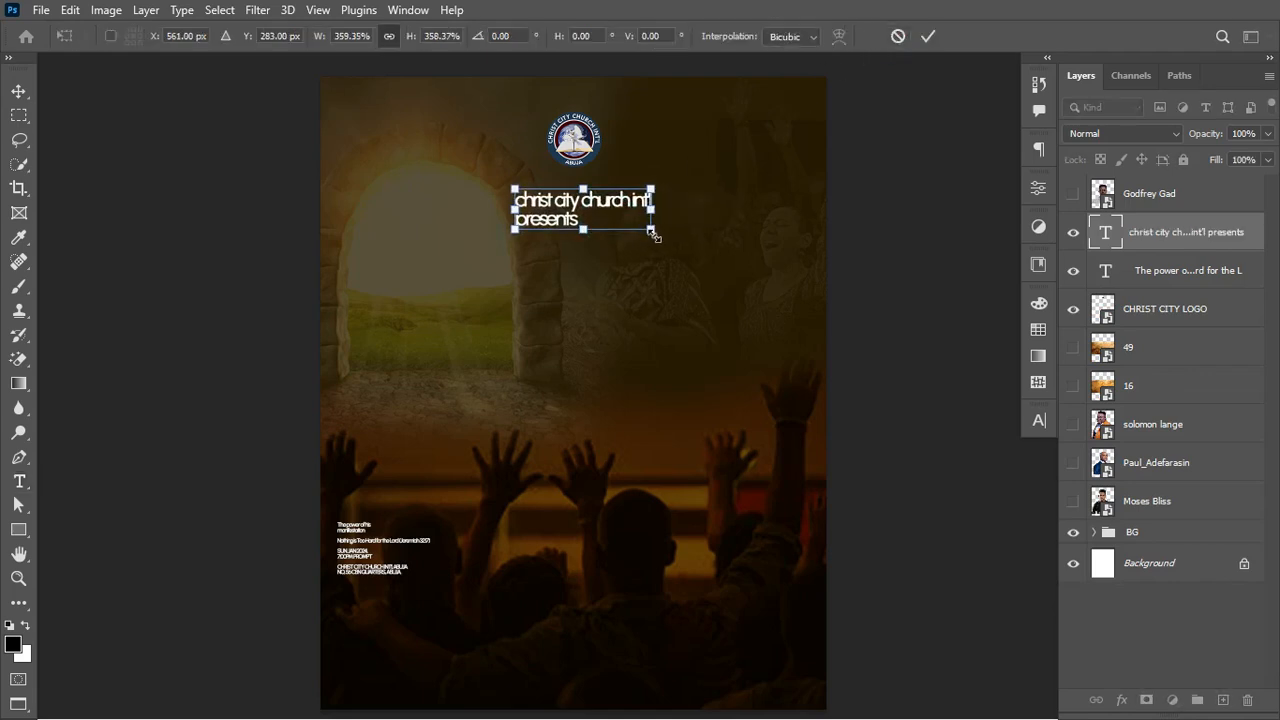
key("Return")
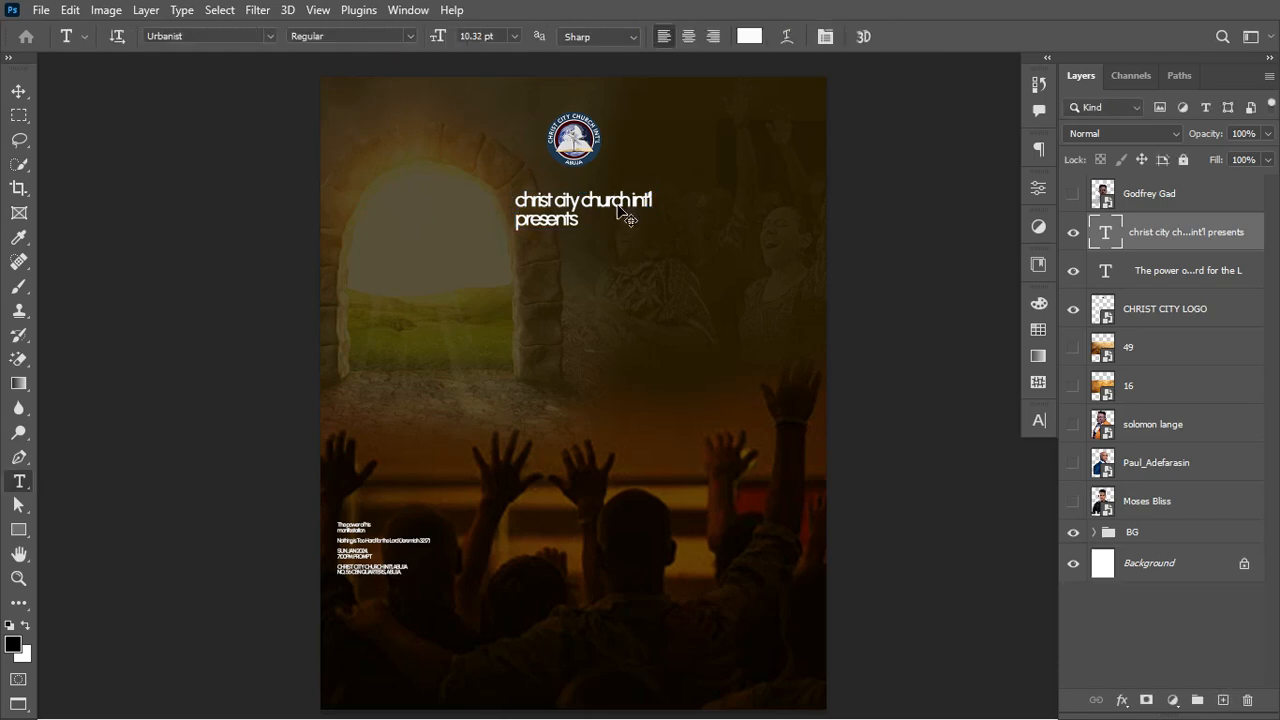
key("ctrl+plus")
key("ctrl+plus")
scroll(617, 205, "up", 5)
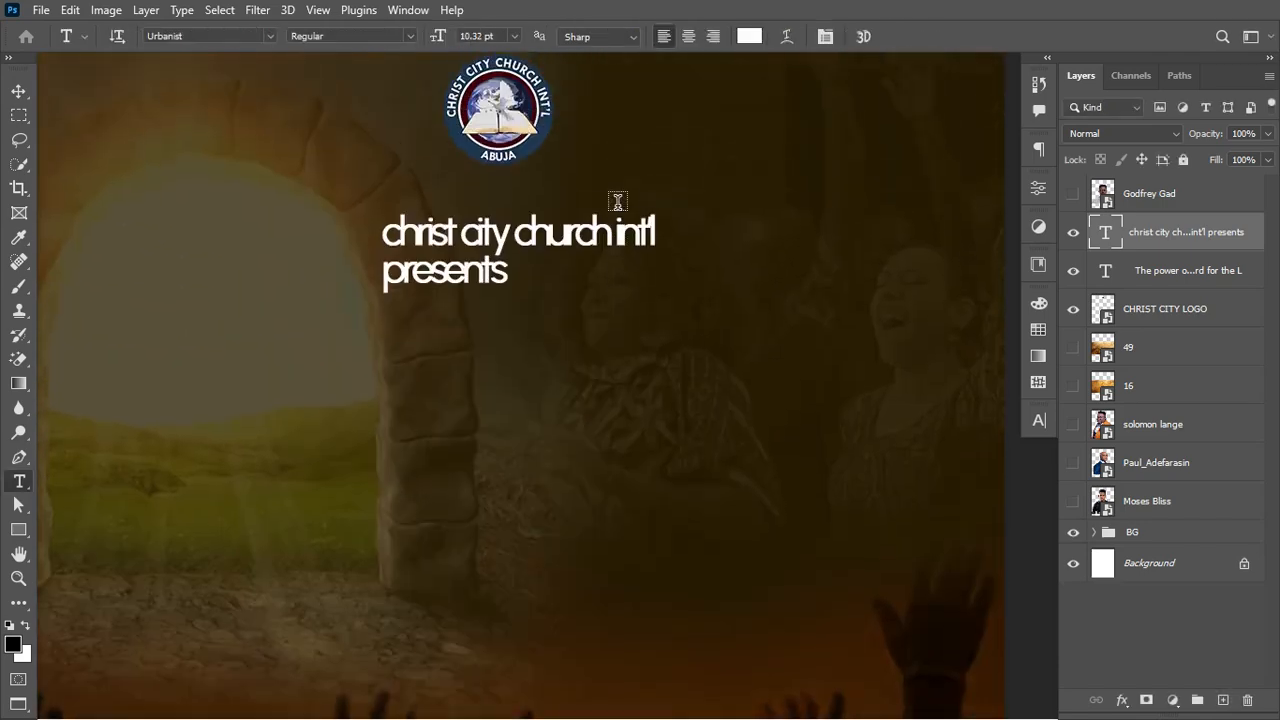
key("ctrl+minus")
key("ctrl+minus")
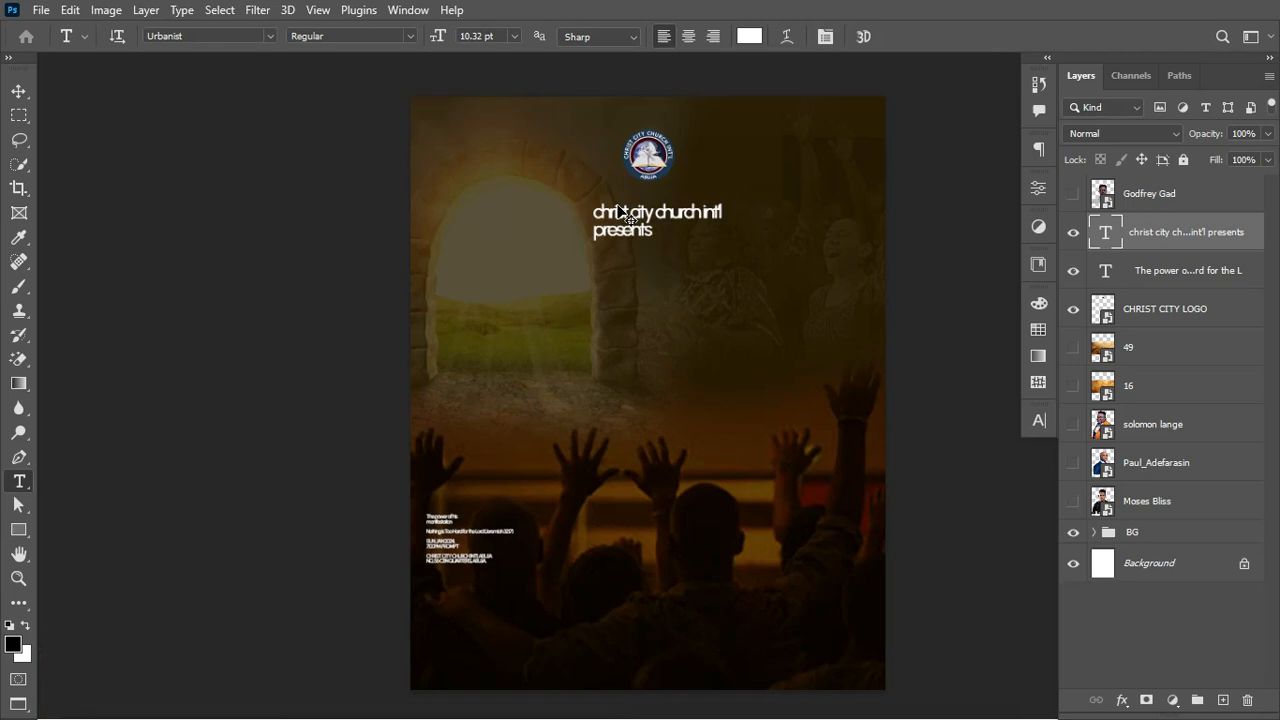
key("ctrl+0")
scroll(620, 210, "right", 2)
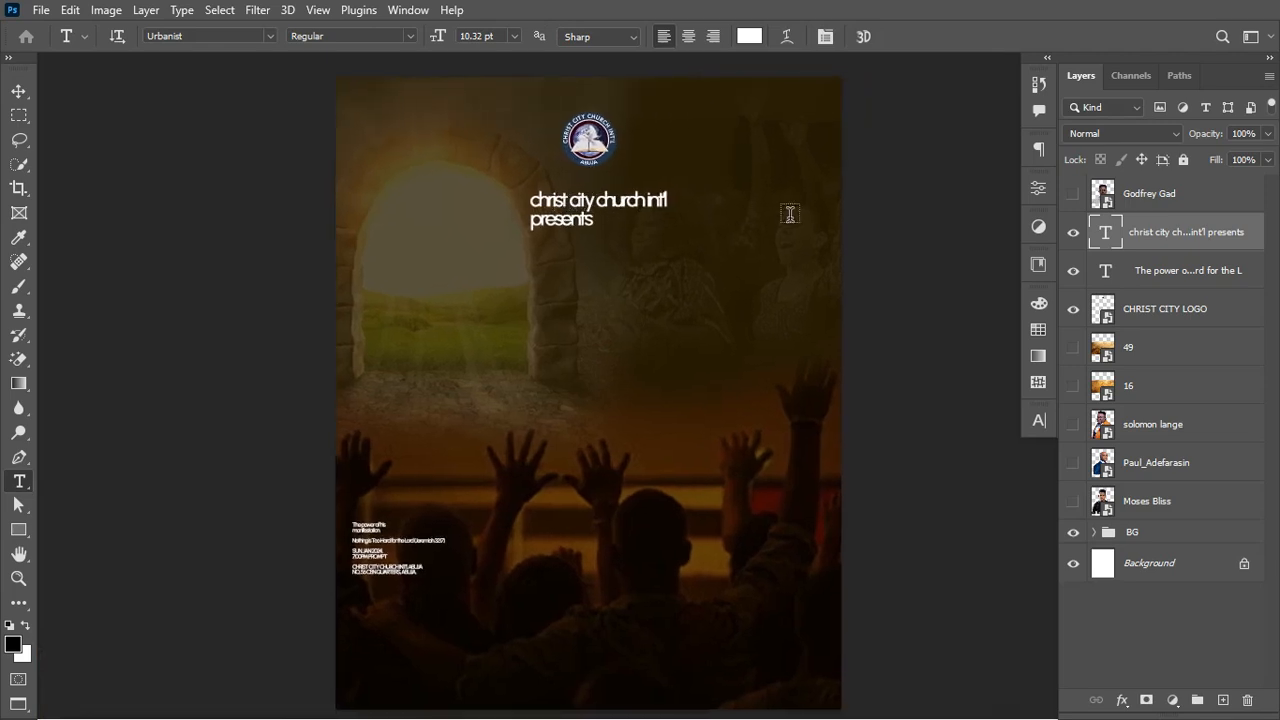
Step: Give the heading -20 tracking and All Caps, then select the line CHRIST CITY CHURCH INT'L
left_click(1039, 421)
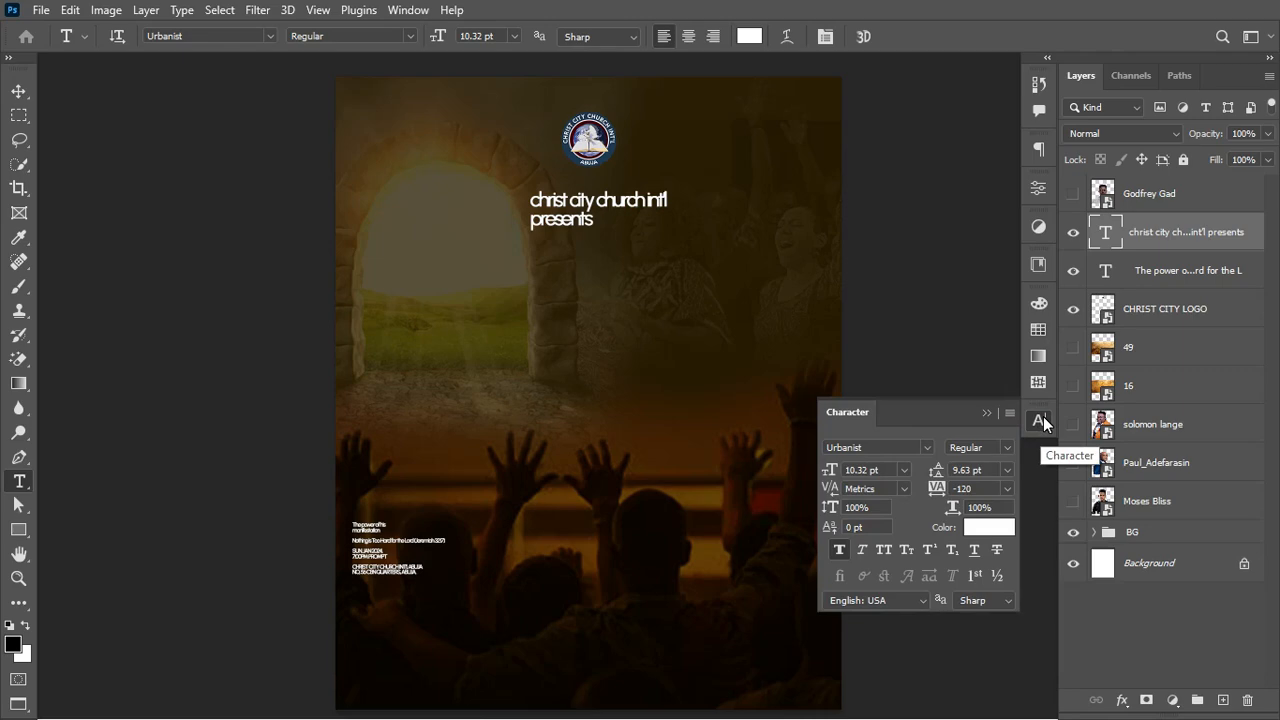
left_click(416, 14)
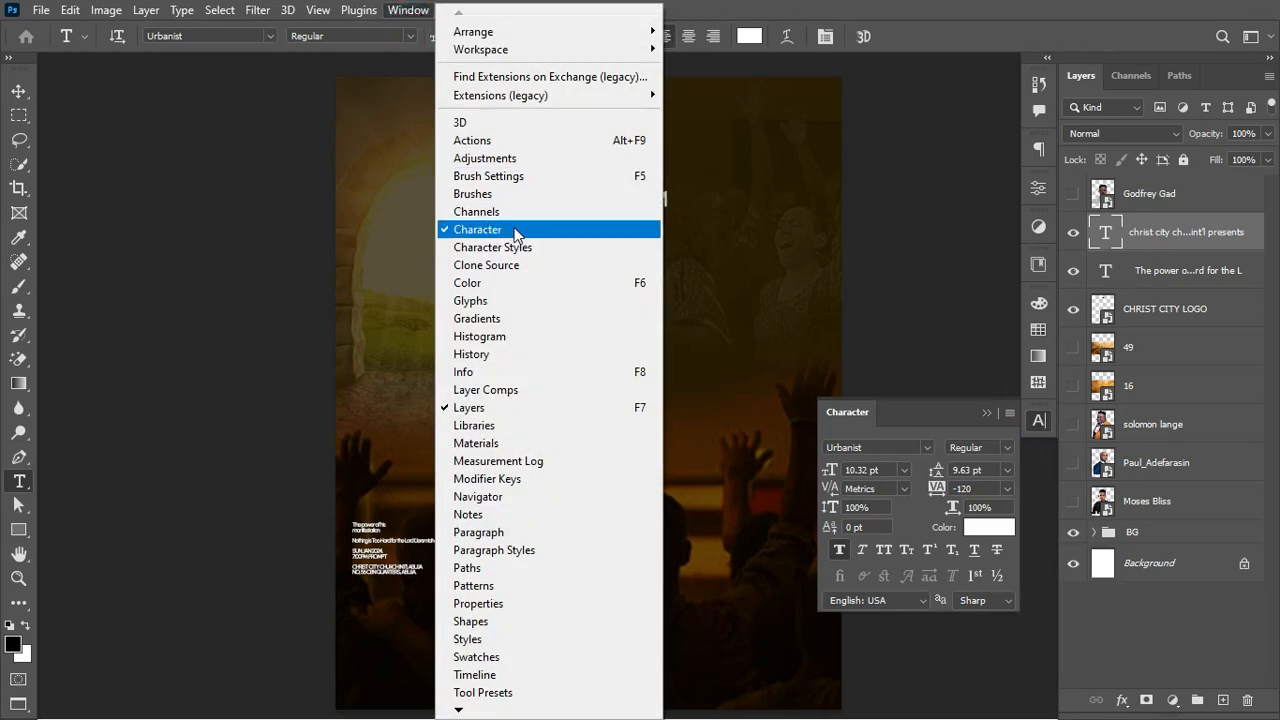
left_click(1040, 418)
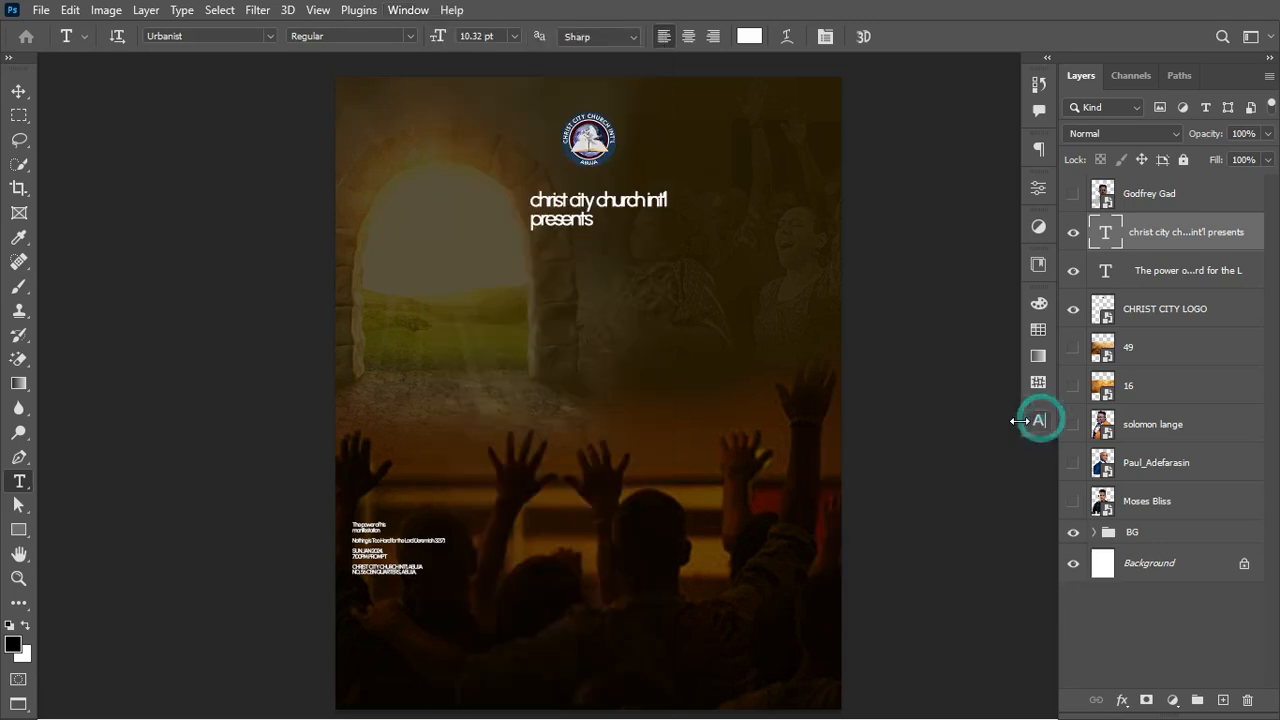
left_click(1035, 424)
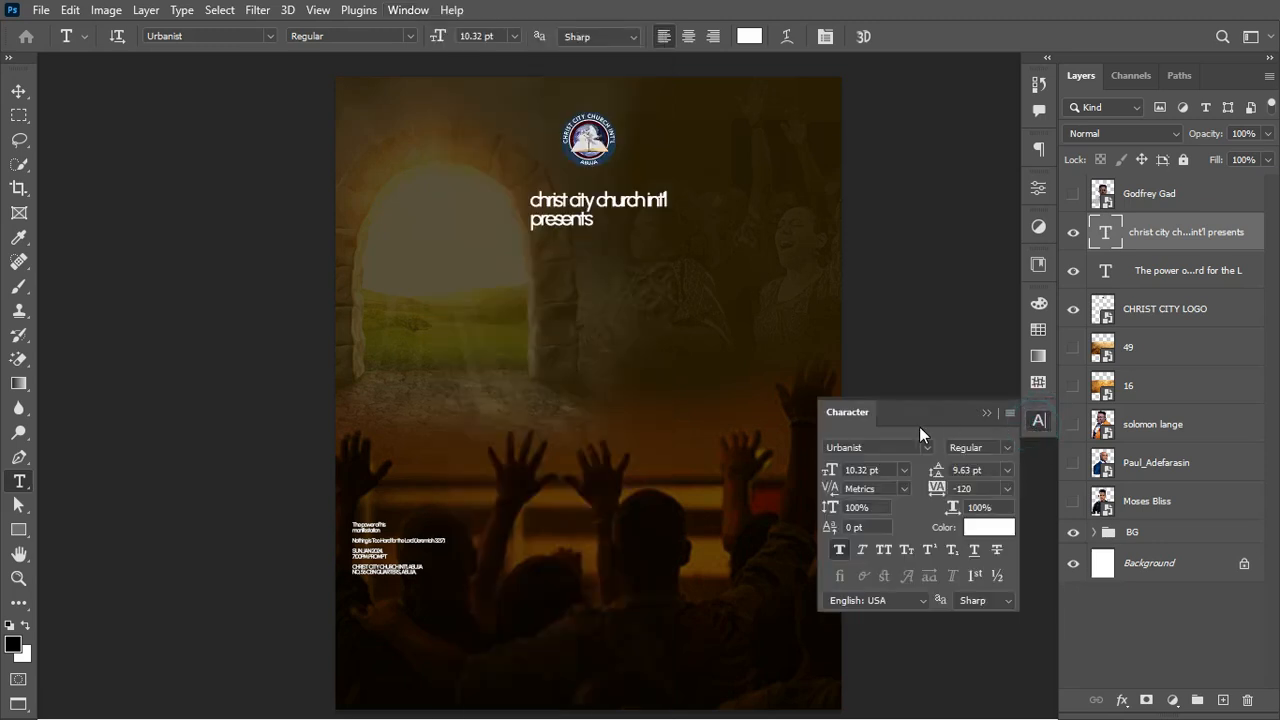
double_click(1100, 233)
left_click_drag(935, 488, 939, 491)
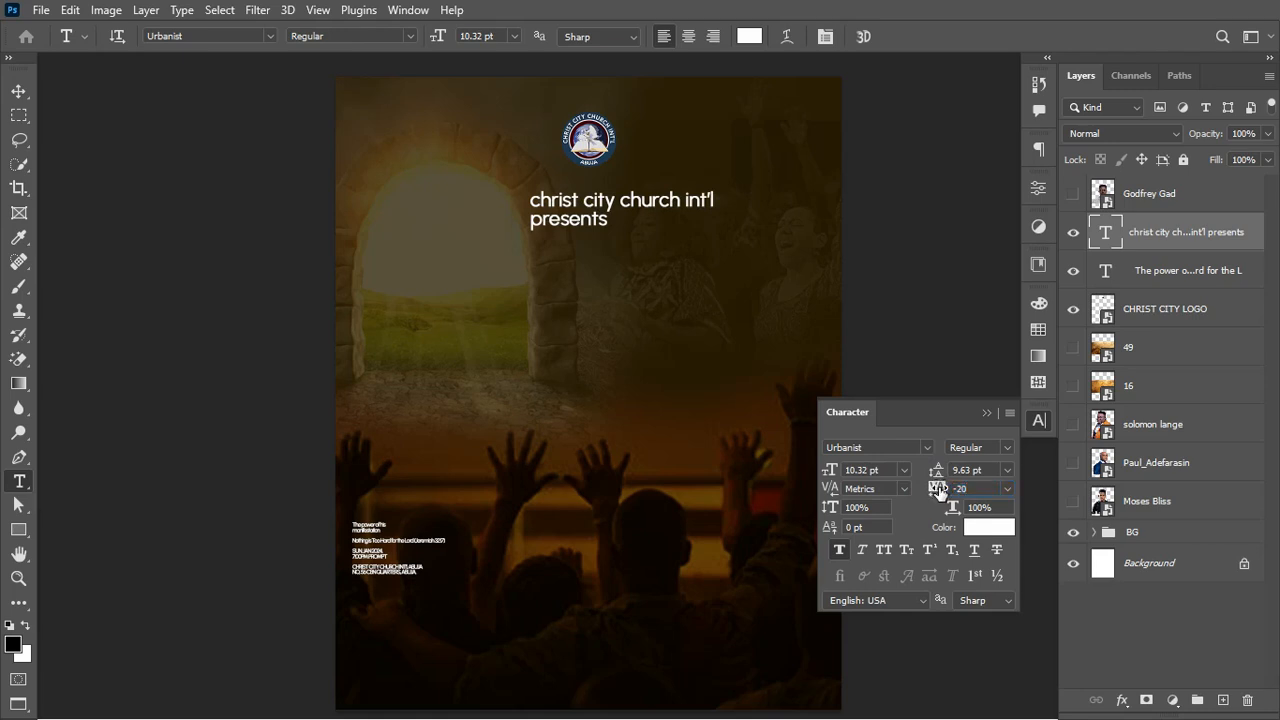
left_click(884, 550)
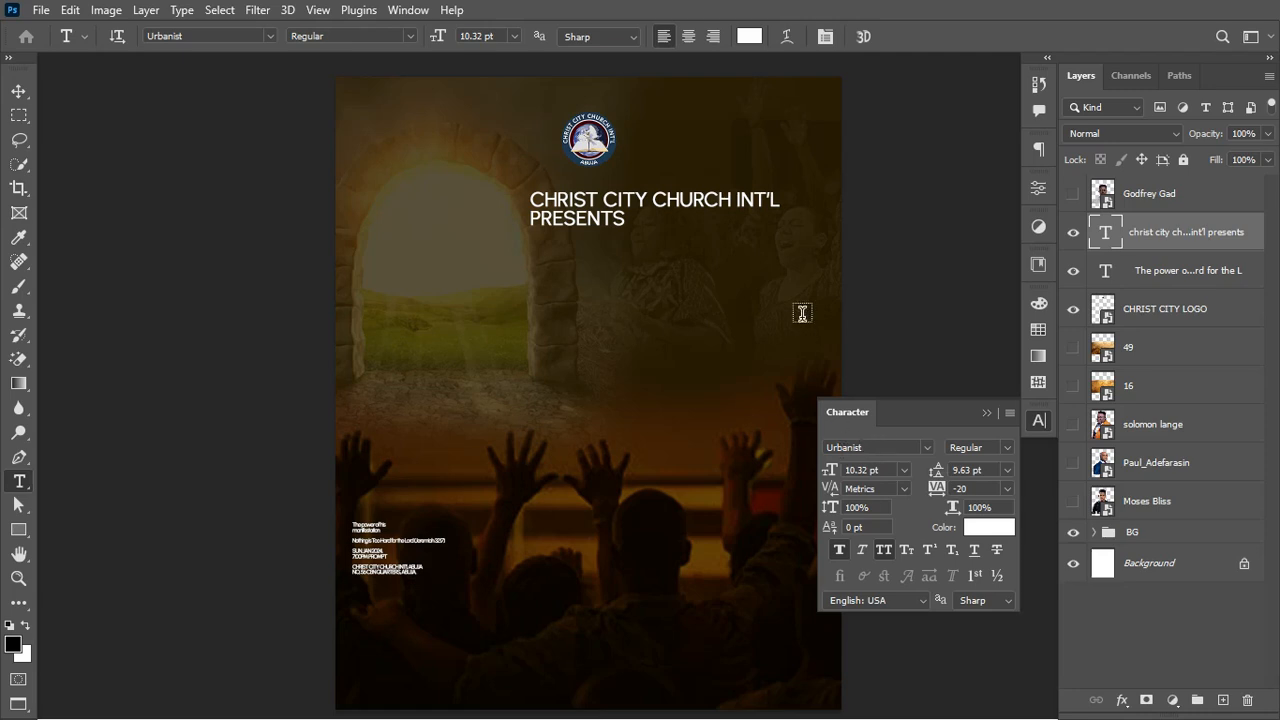
left_click_drag(530, 198, 793, 199)
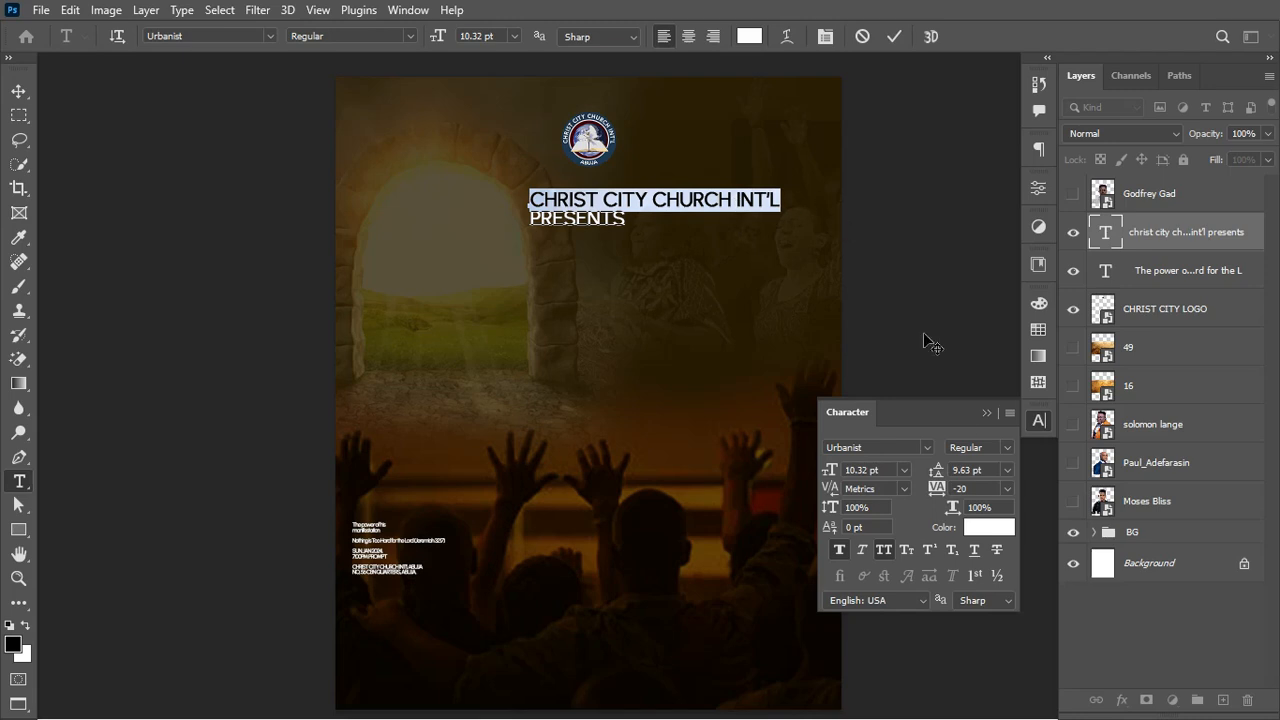
Step: Make CHRIST CITY CHURCH INT'L bold, centre-align the heading lines and scale the heading down
left_click(1007, 447)
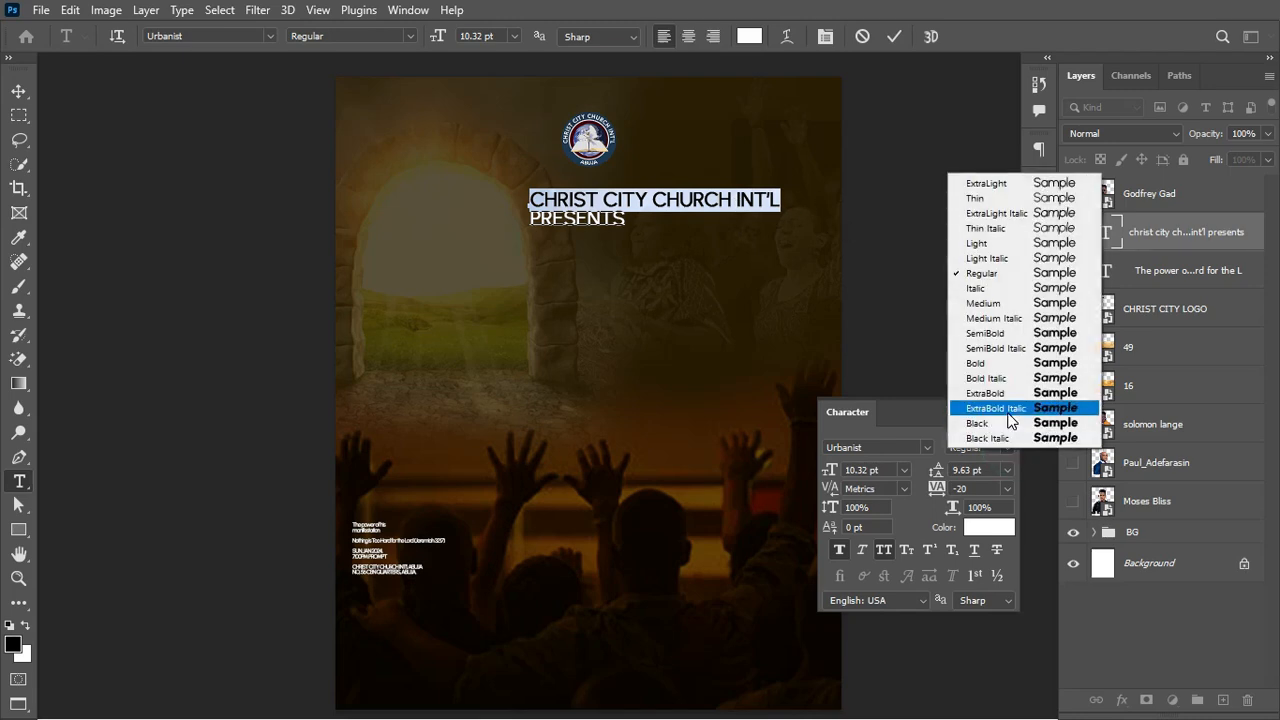
left_click(998, 365)
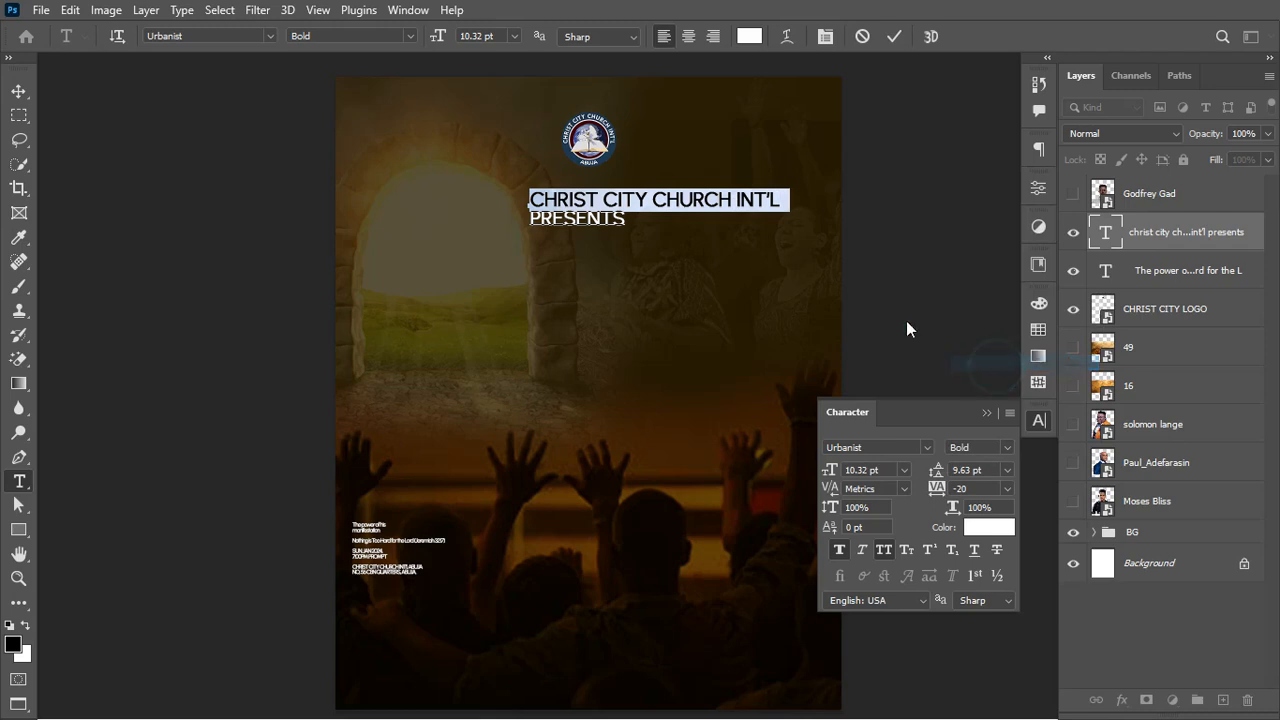
left_click(891, 37)
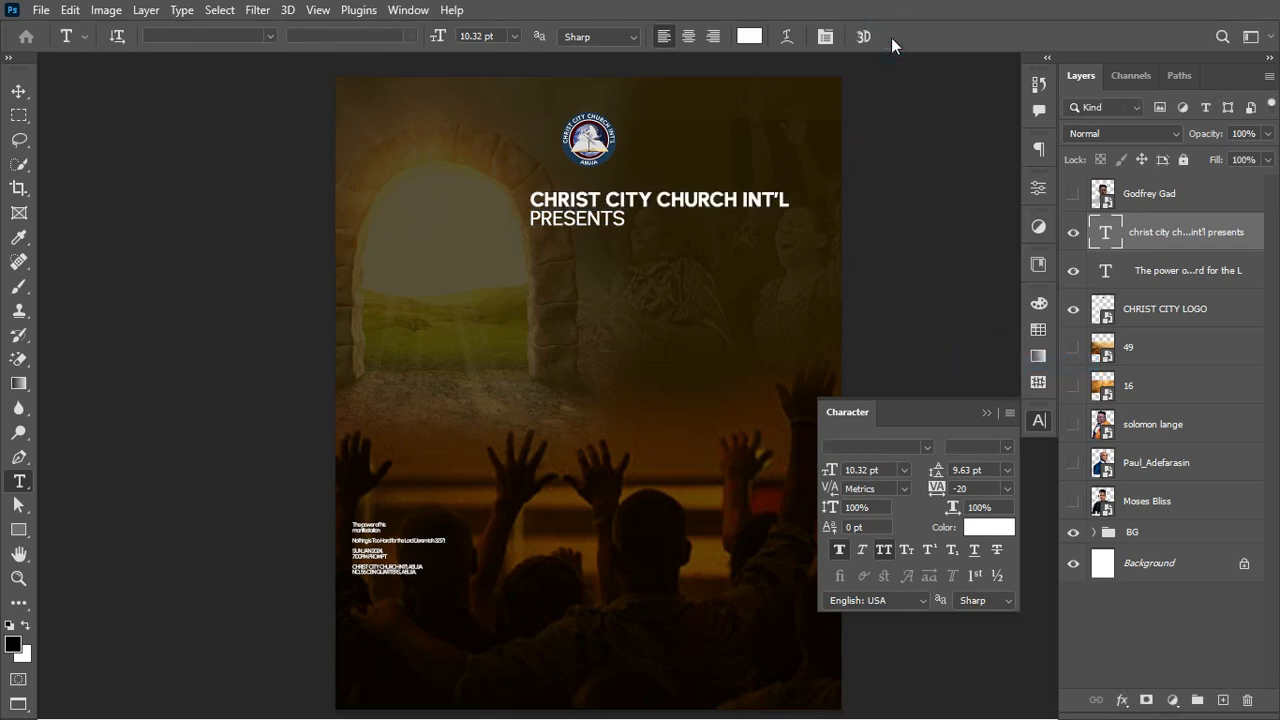
left_click(688, 36)
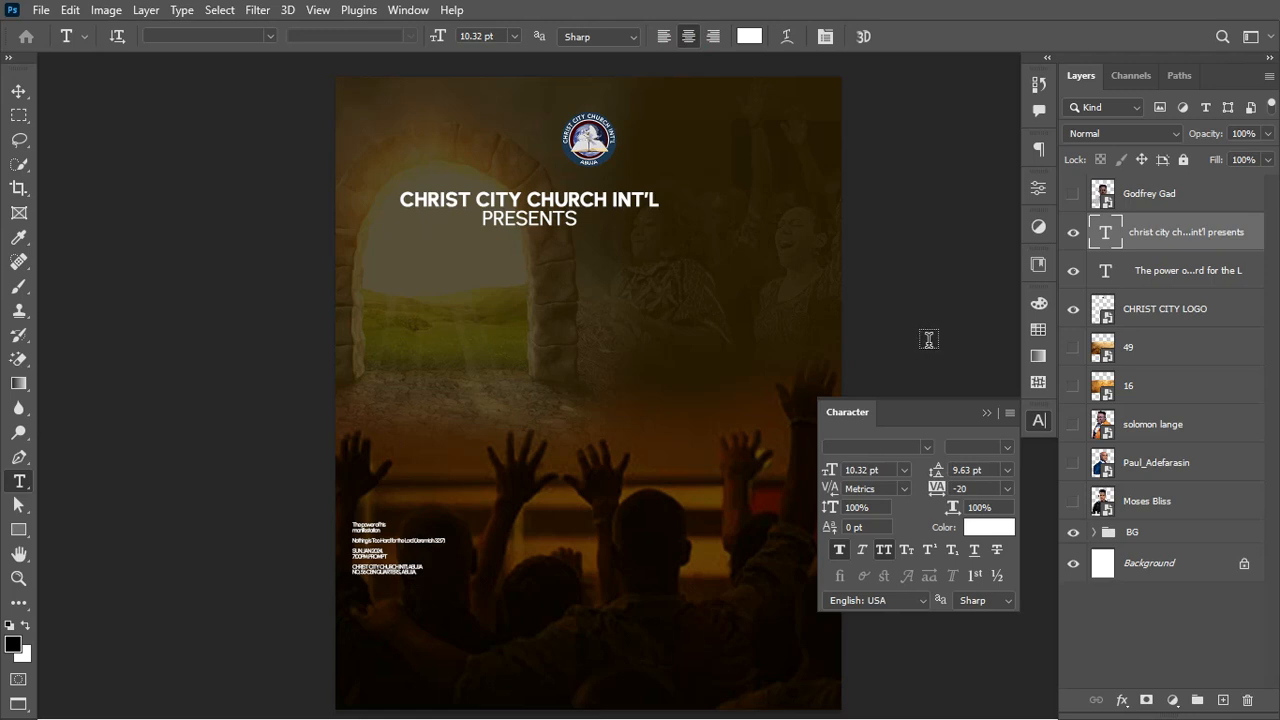
key("ctrl+t")
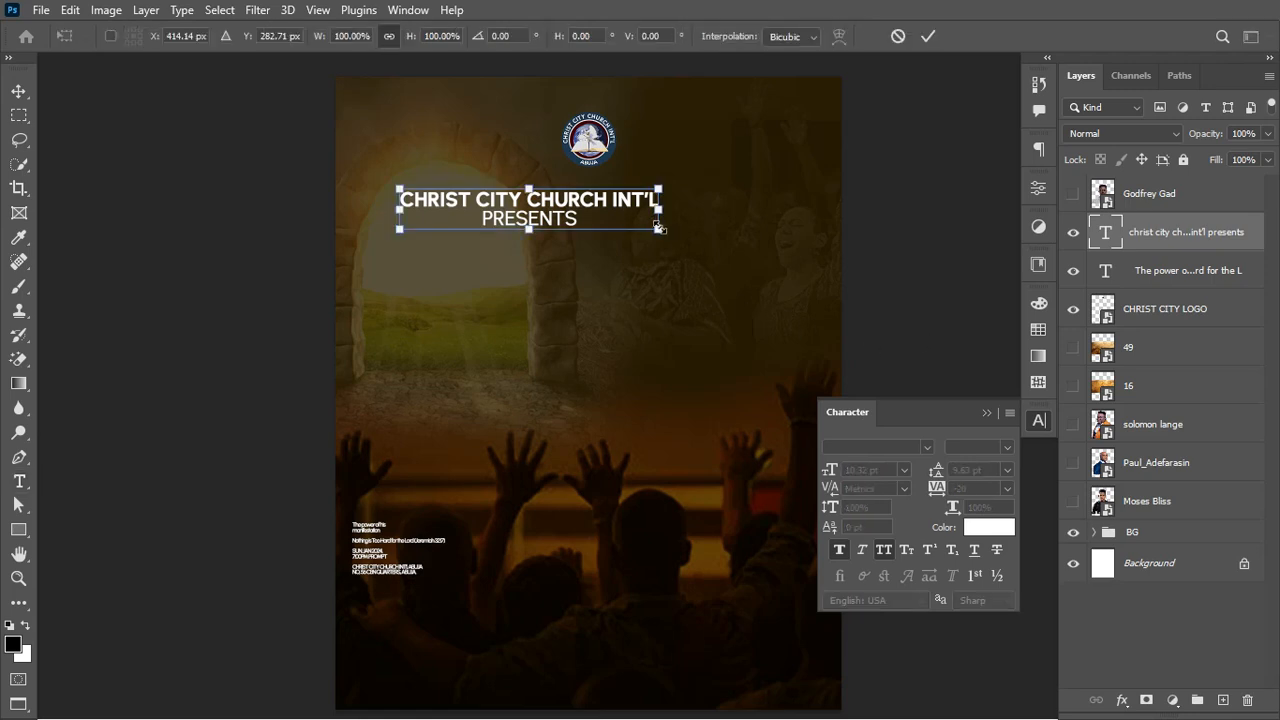
left_click_drag(658, 228, 596, 230)
key("Return")
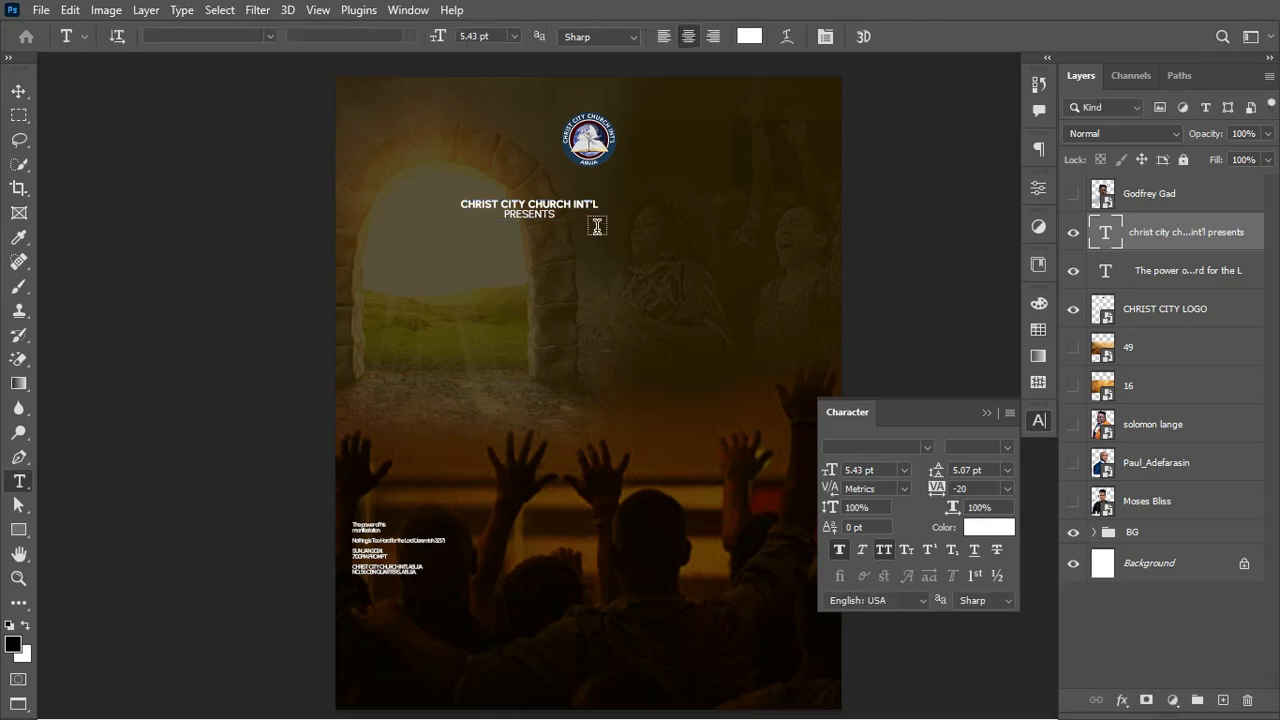
Step: Centre the heading horizontally on the page, nudge it up, and shrink it to about 86%
key("ctrl+a")
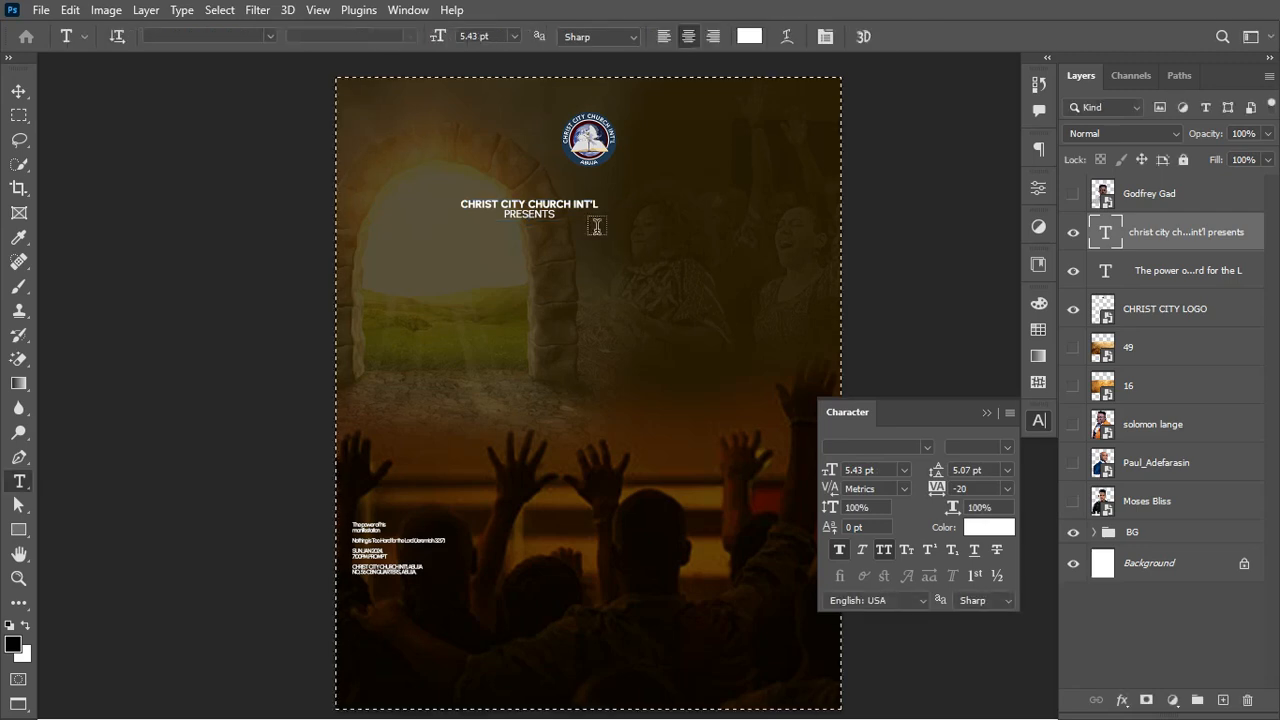
left_click(18, 91)
left_click(430, 37)
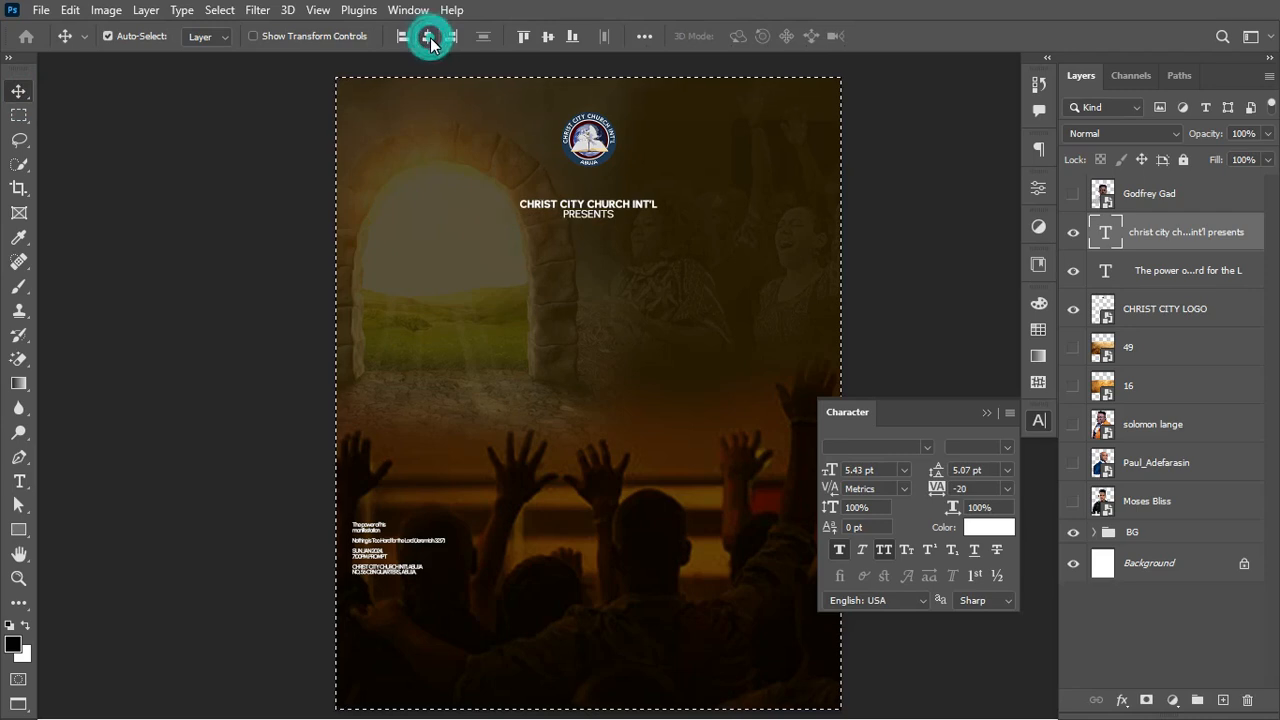
key("ctrl+d")
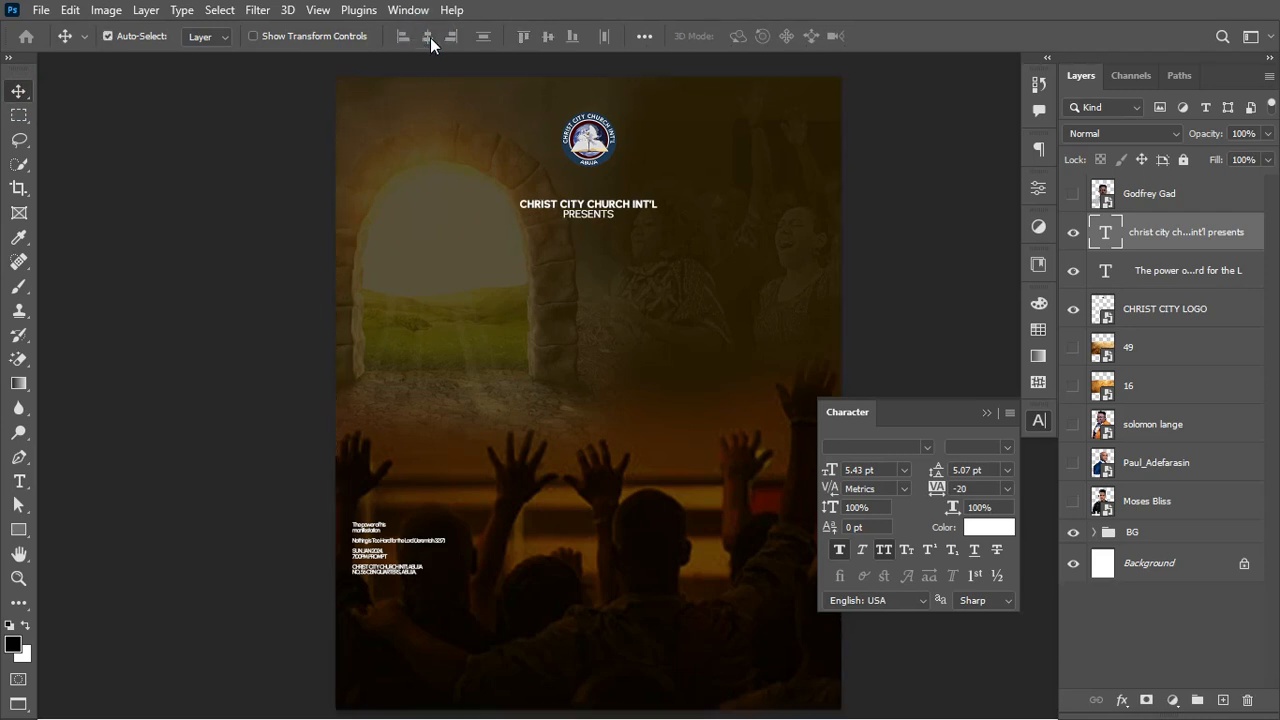
key("shift+Up")
key("shift+Up")
key("shift+Up")
key("shift+Up")
key("shift+Up")
key("shift+Up")
key("shift+Up")
key("shift+Up")
key("shift+Up")
key("shift+Up")
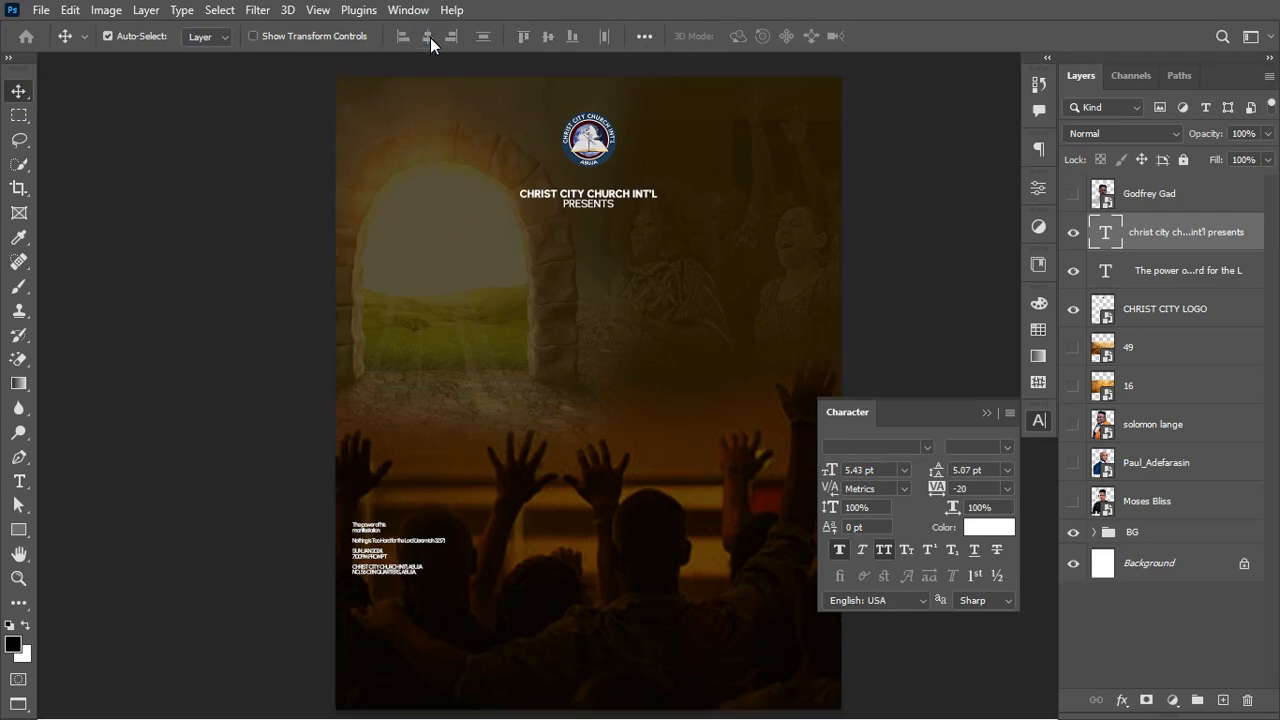
key("Up")
key("Up")
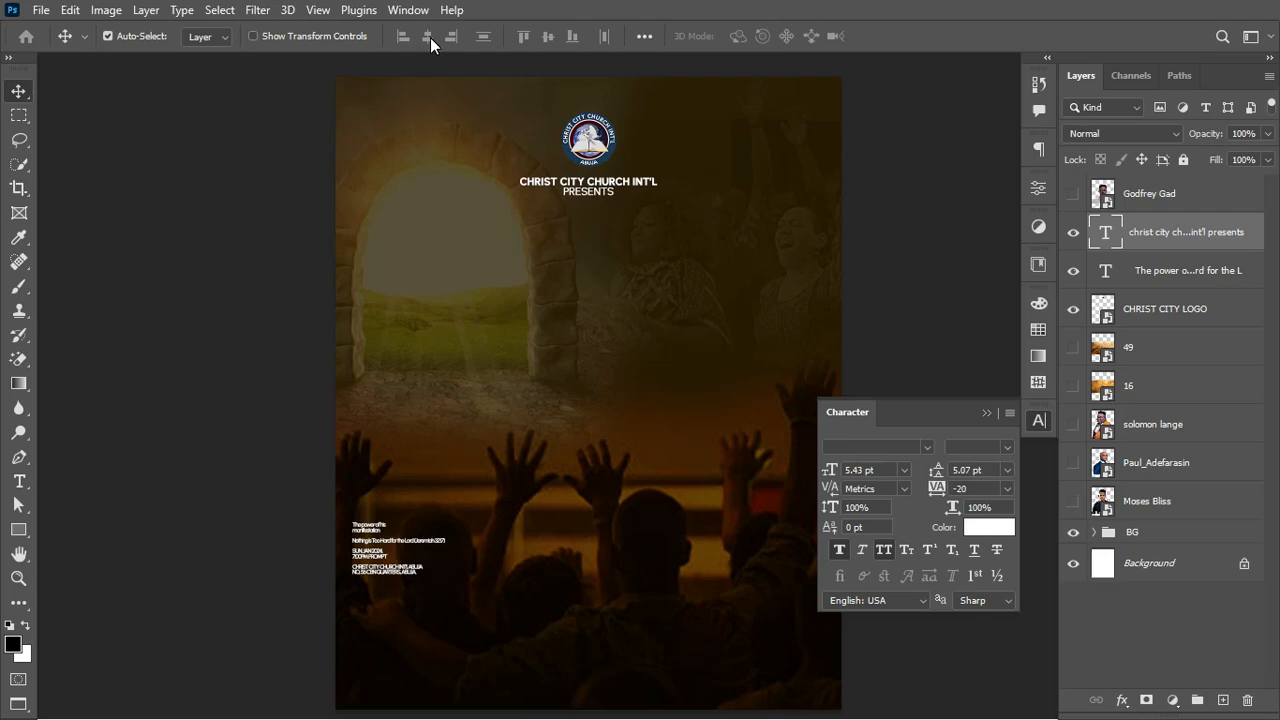
key("Up")
key("Up")
key("ctrl+t")
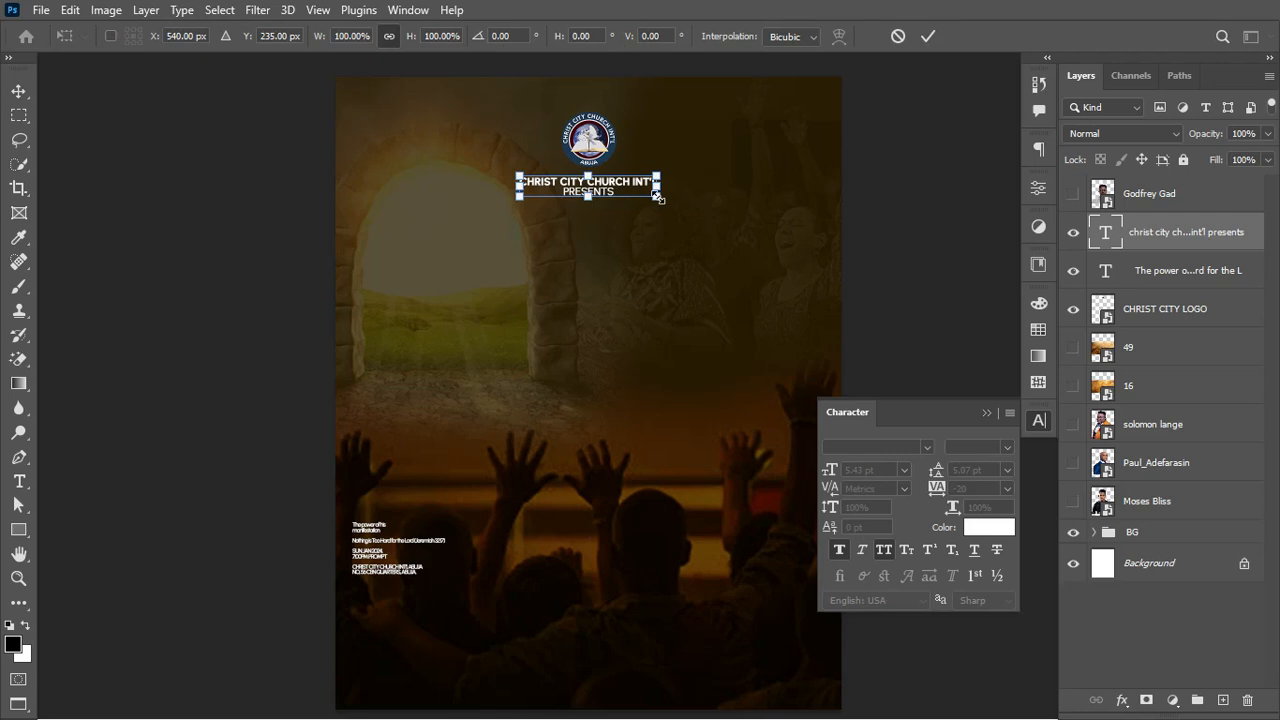
left_click_drag(657, 197, 648, 199)
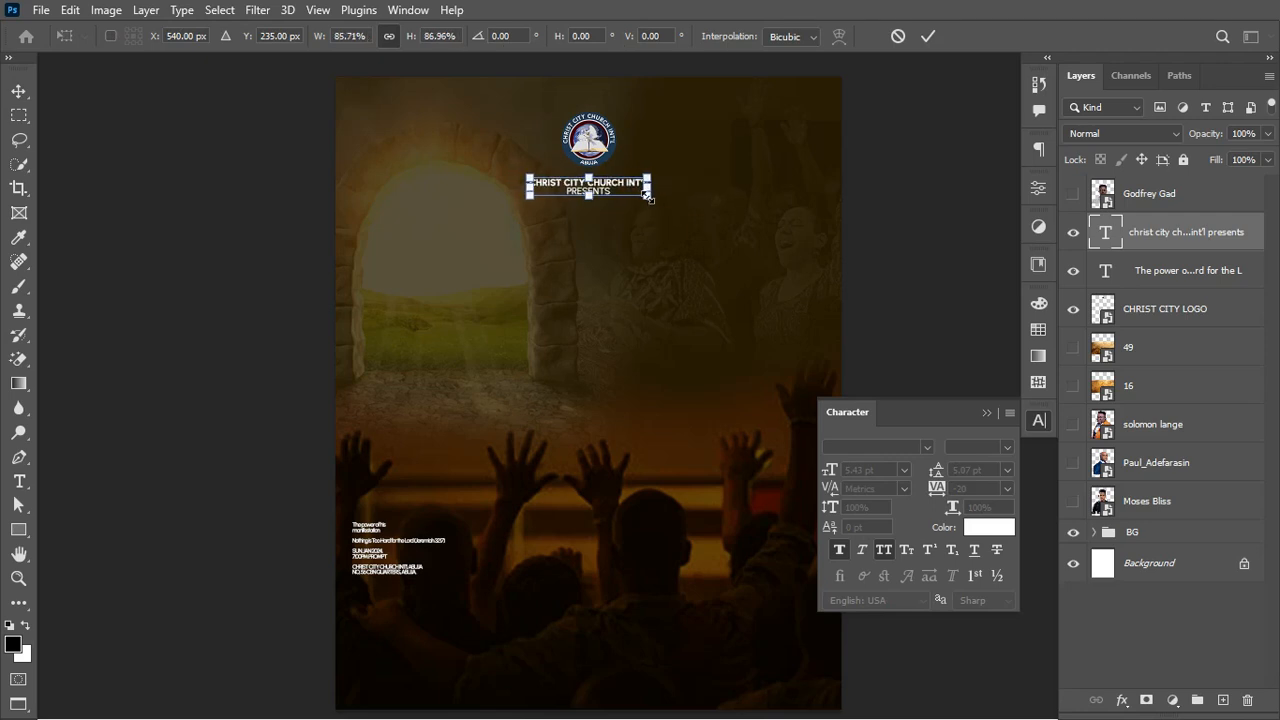
key("Return")
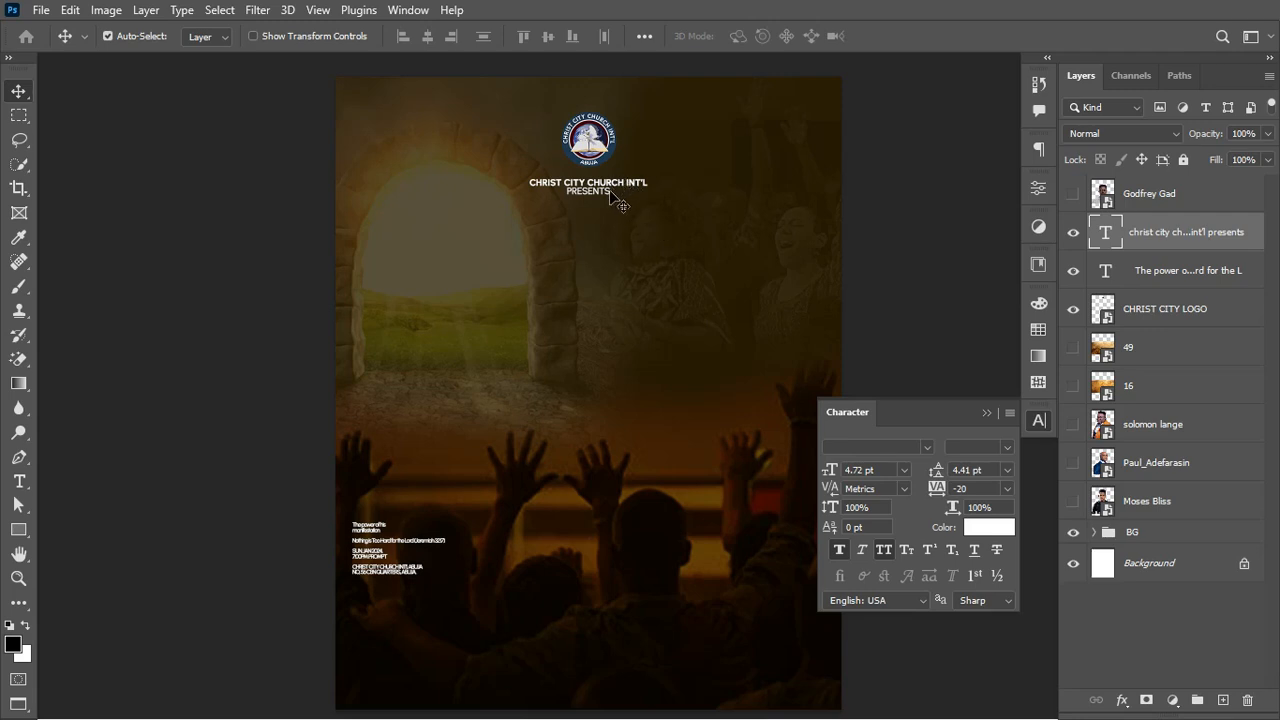
Step: Increase the small text block's leading to 5 pt in the Character panel
left_click(936, 479)
left_click_drag(936, 479, 939, 479)
left_click(987, 412)
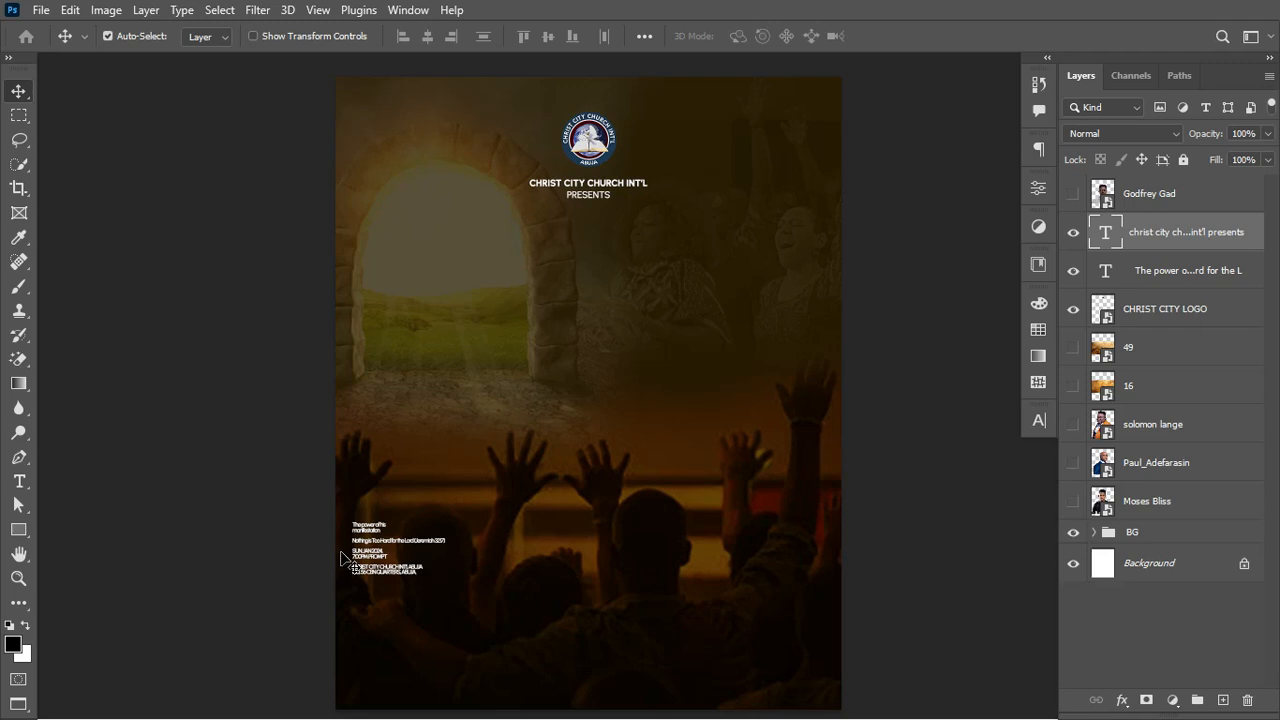
Step: Move 'The power of his manifestation' into a new text layer over the arch, enlarged to 26.46 pt
key("t")
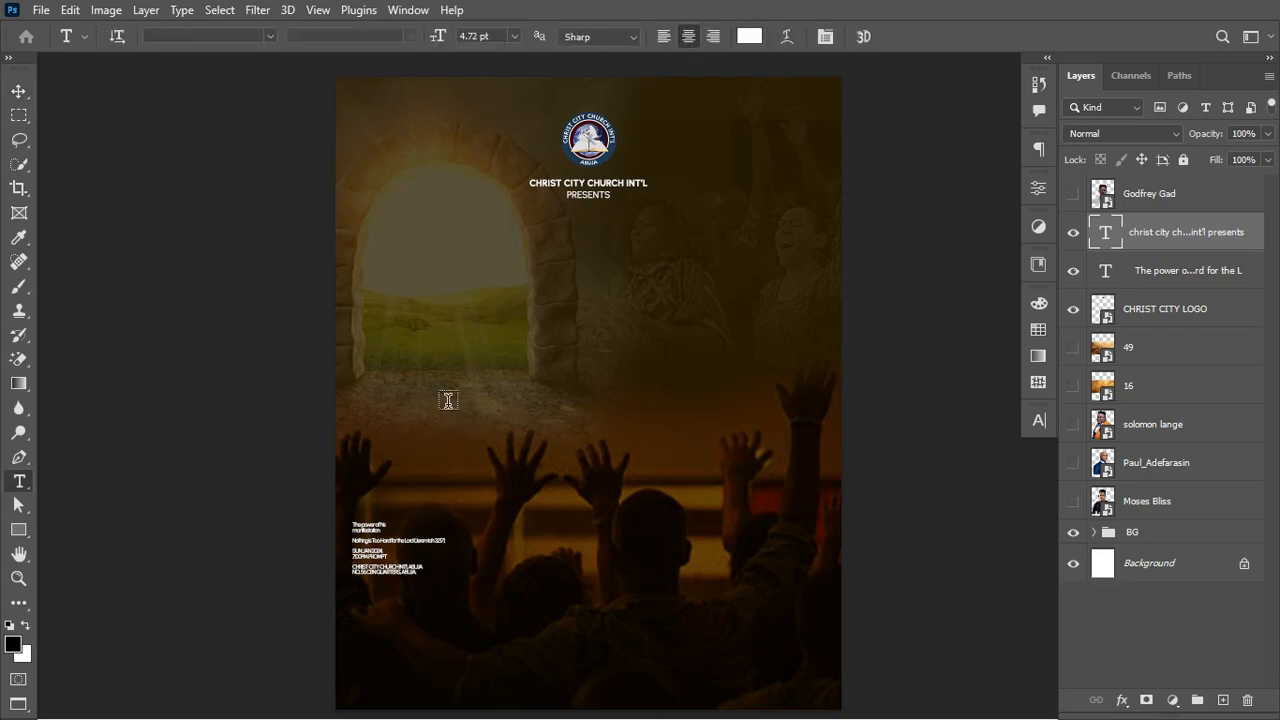
left_click(353, 524)
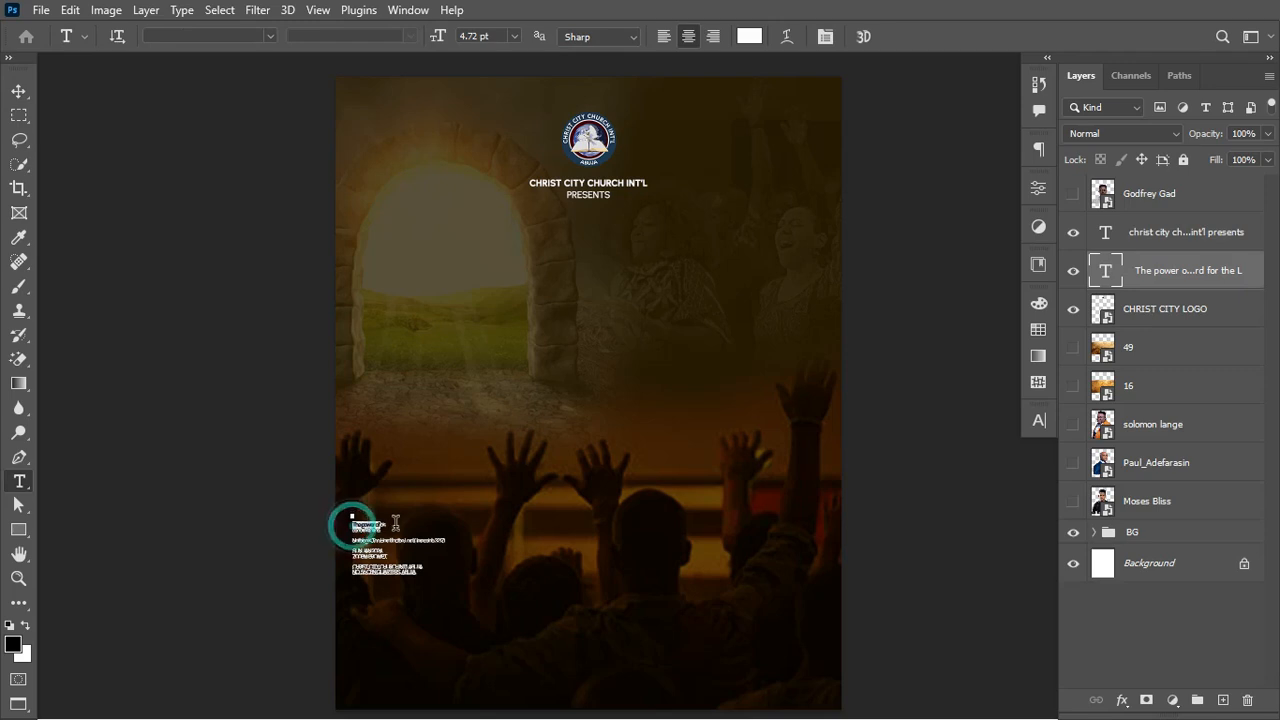
key("ctrl+Return")
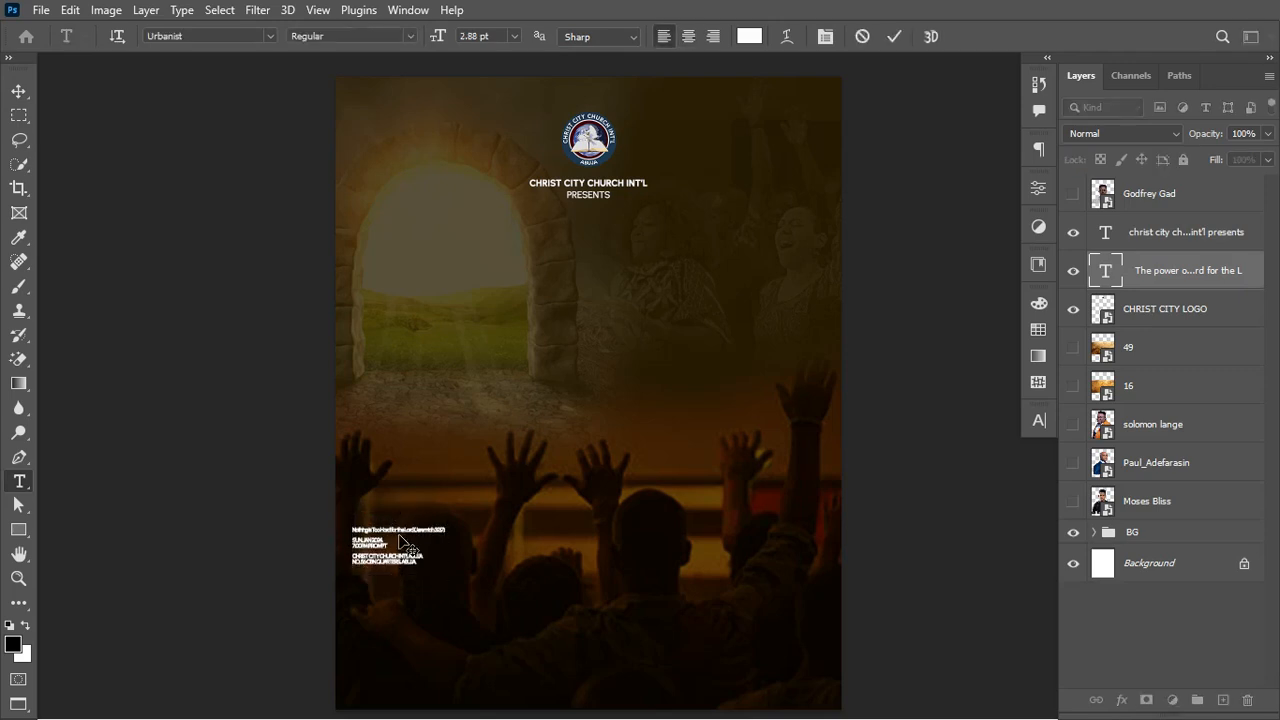
left_click(494, 305)
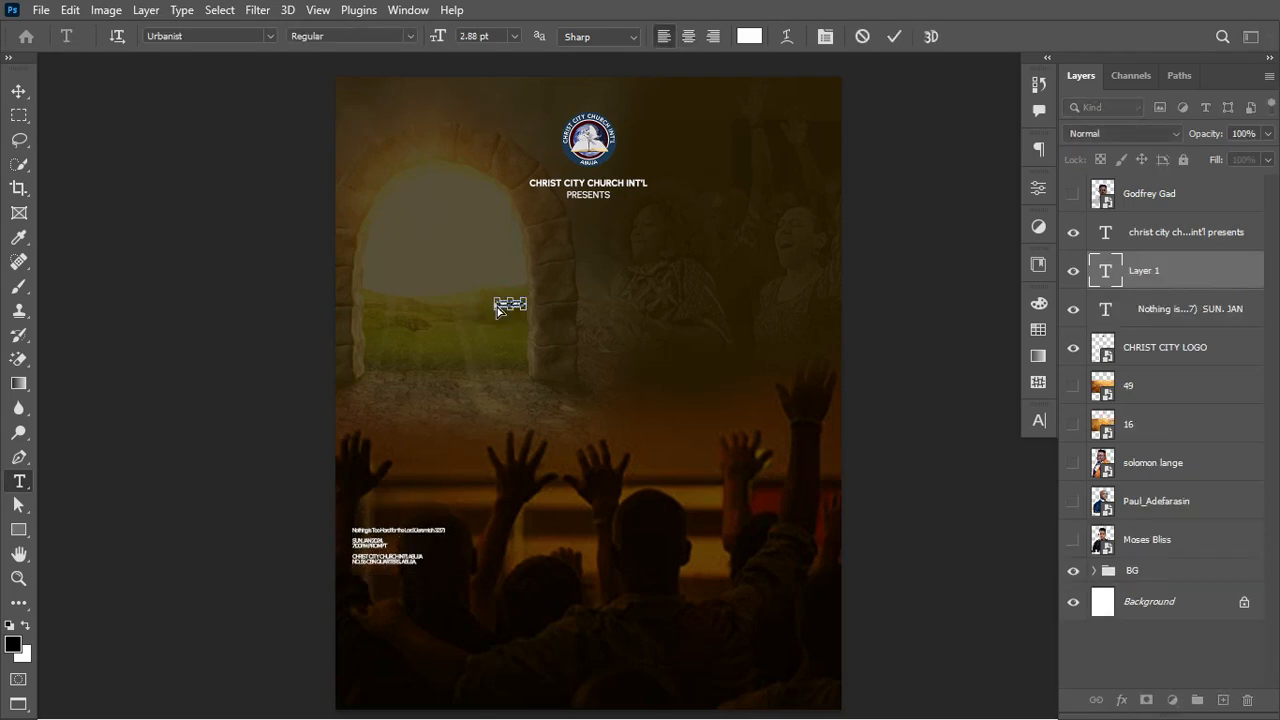
key("ctrl+Return")
key("ctrl+t")
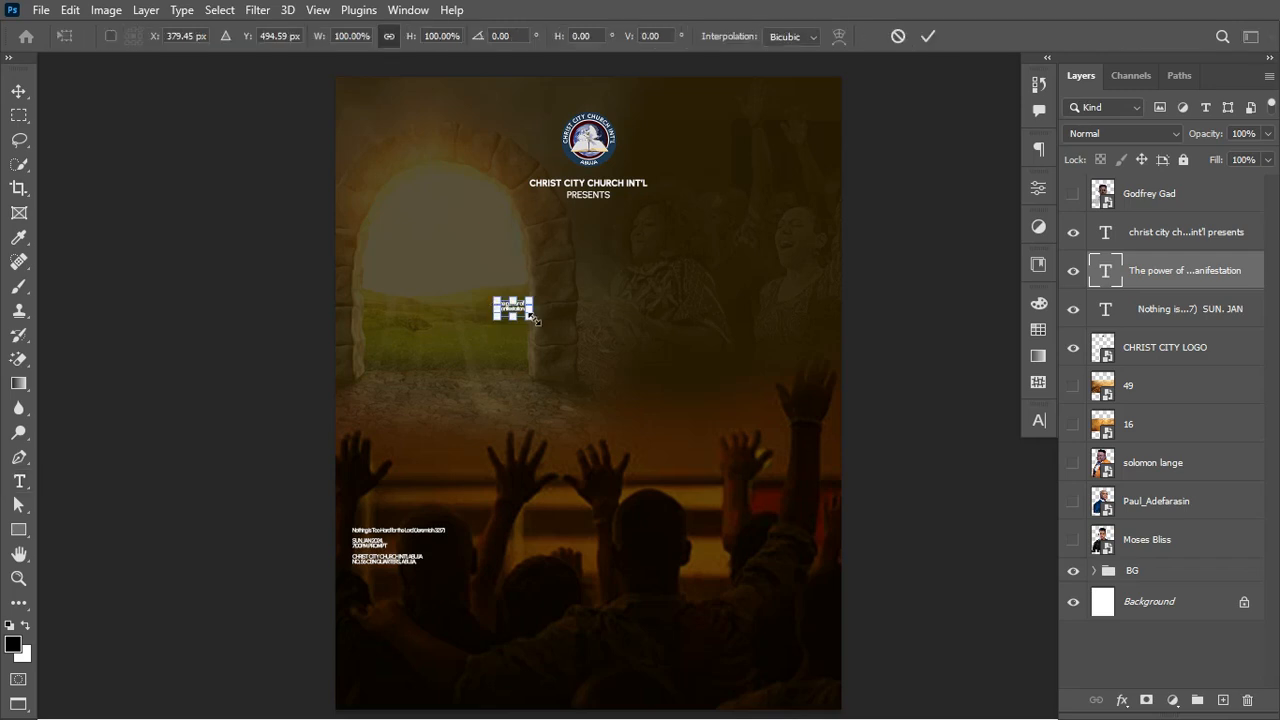
left_click_drag(536, 319, 826, 420)
key("Return")
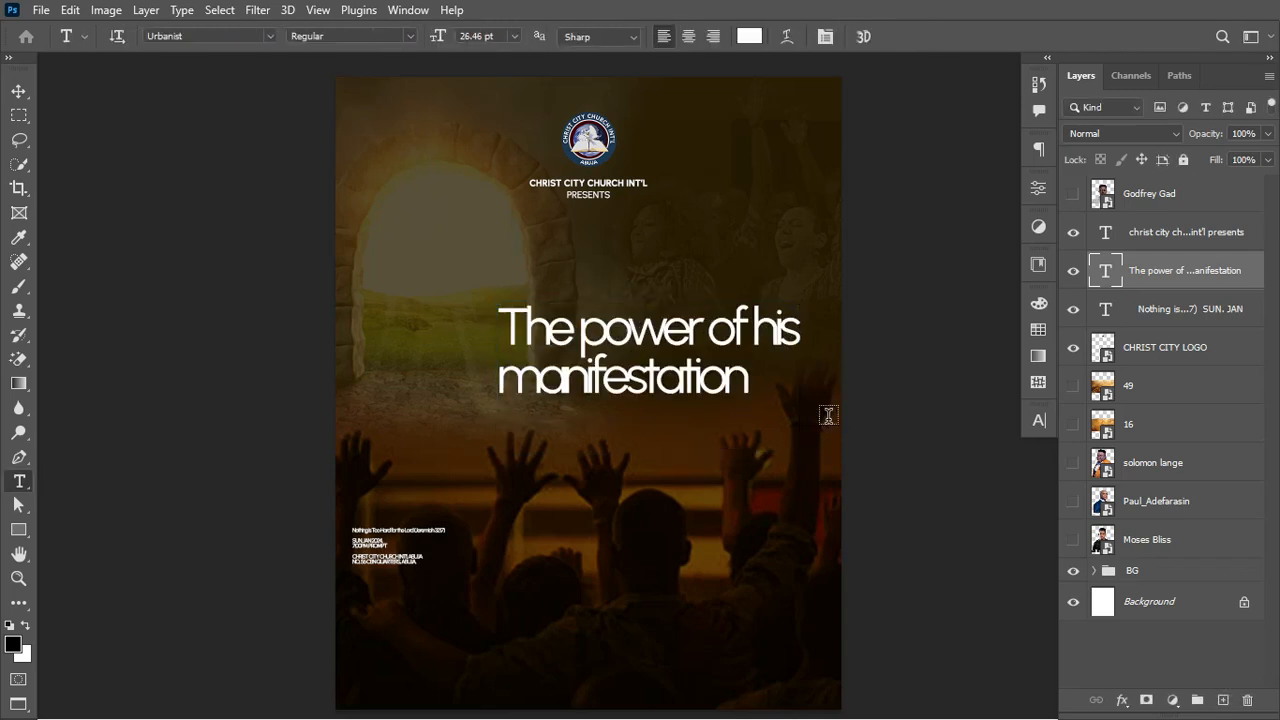
Step: Set the title font to Highman Trial and scale the title up to about 224%
left_click(211, 38)
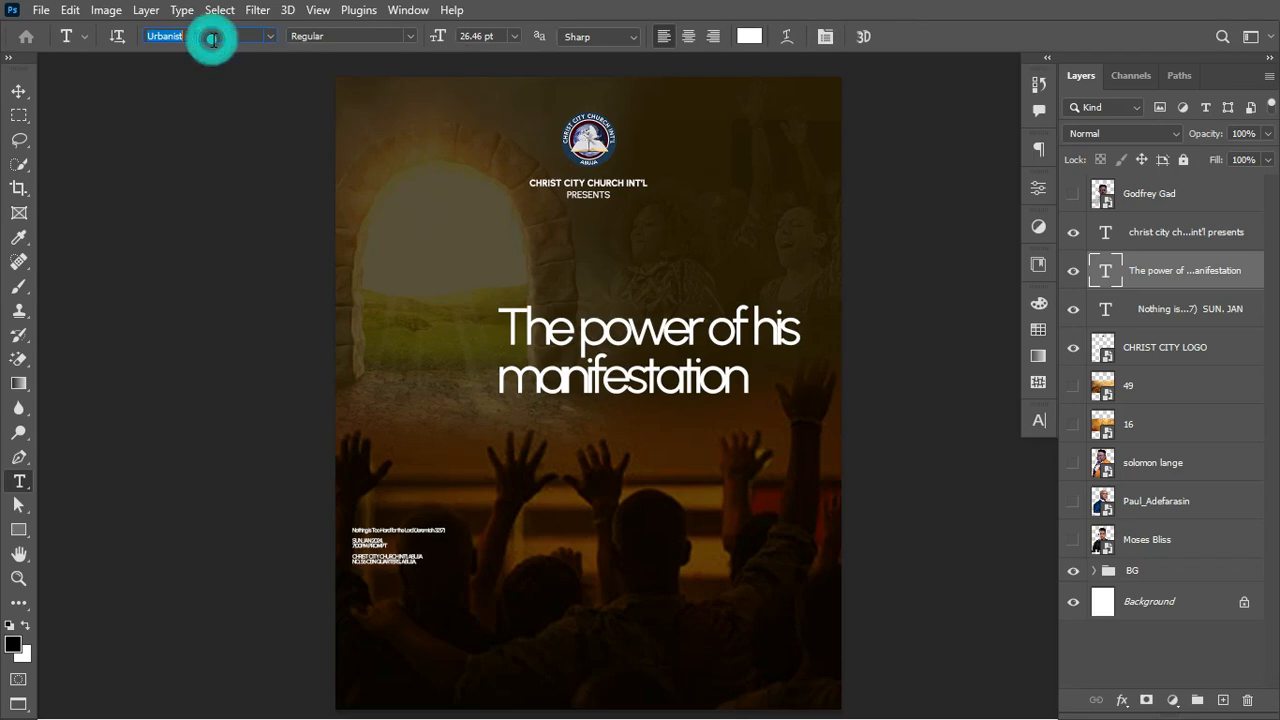
type("HIG")
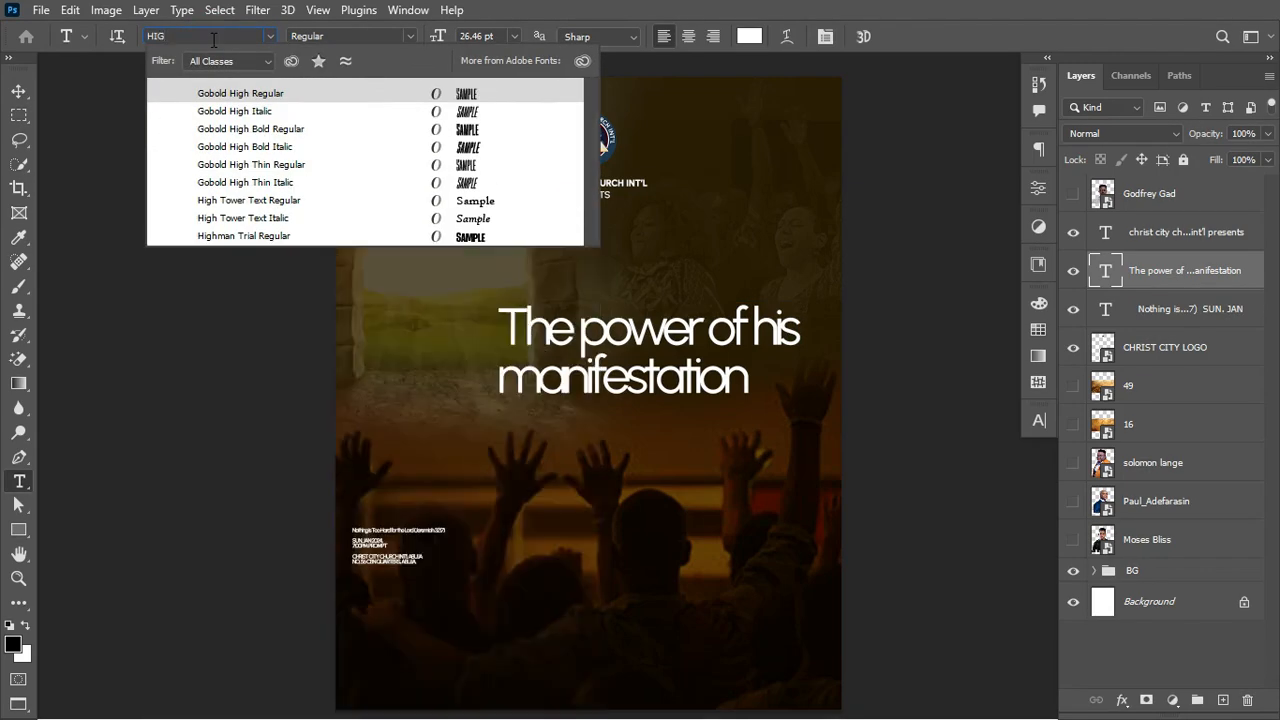
type("HM")
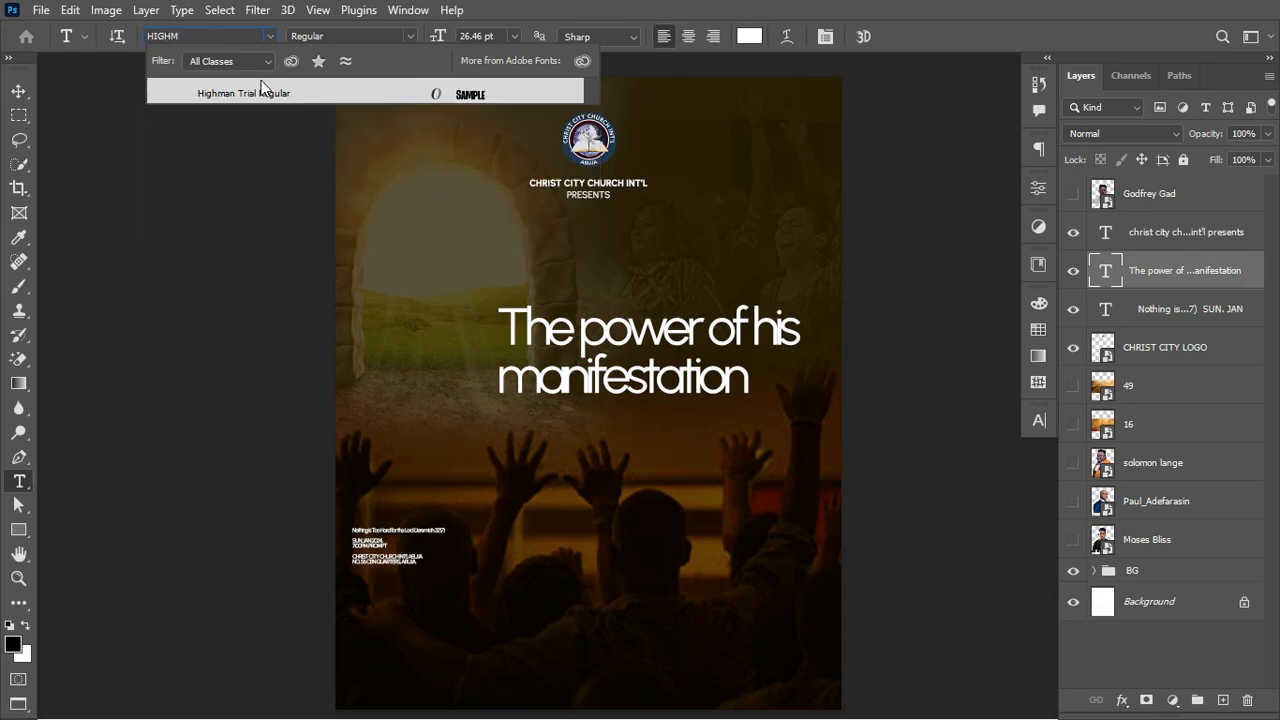
left_click(302, 93)
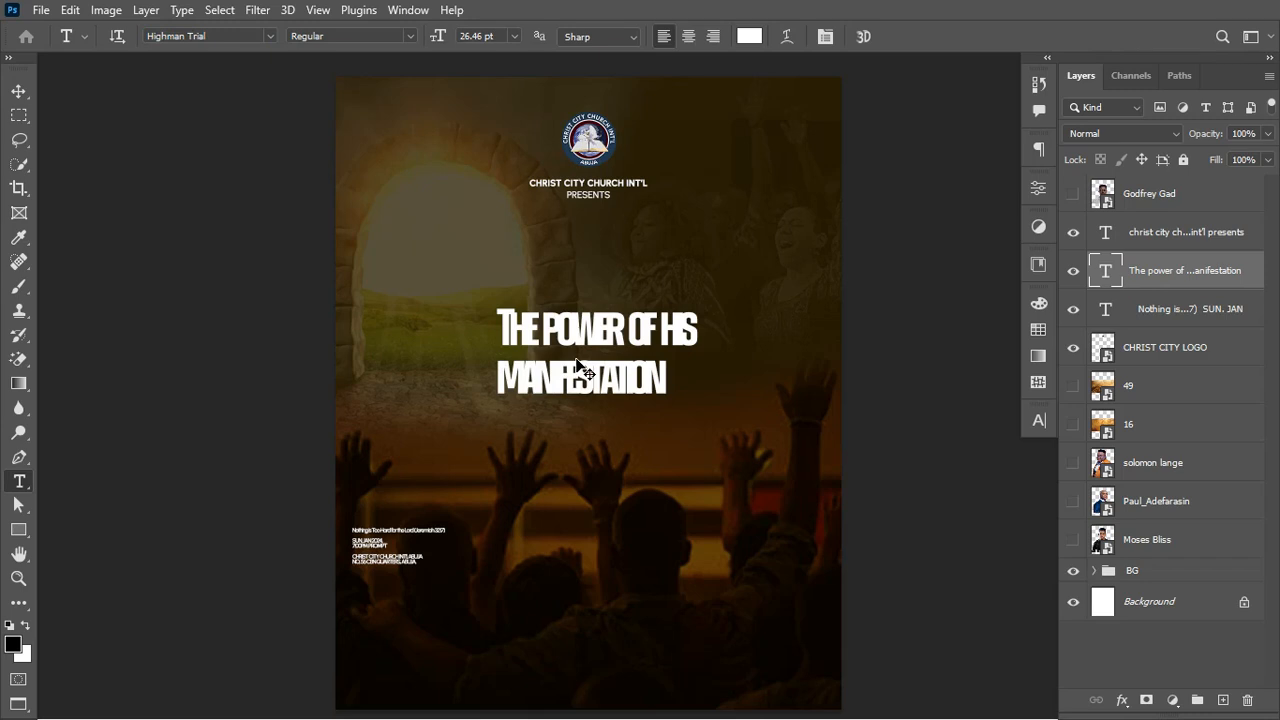
key("ctrl+t")
left_click_drag(697, 373, 848, 375)
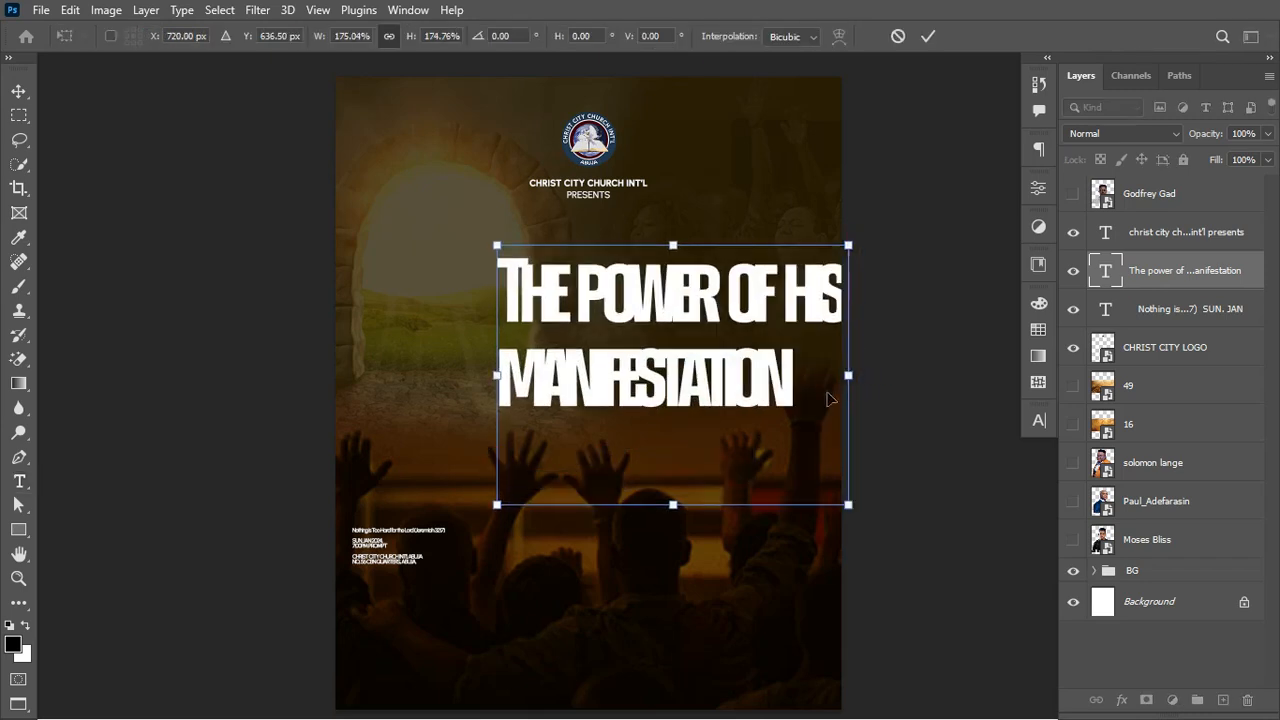
left_click_drag(497, 383, 399, 376)
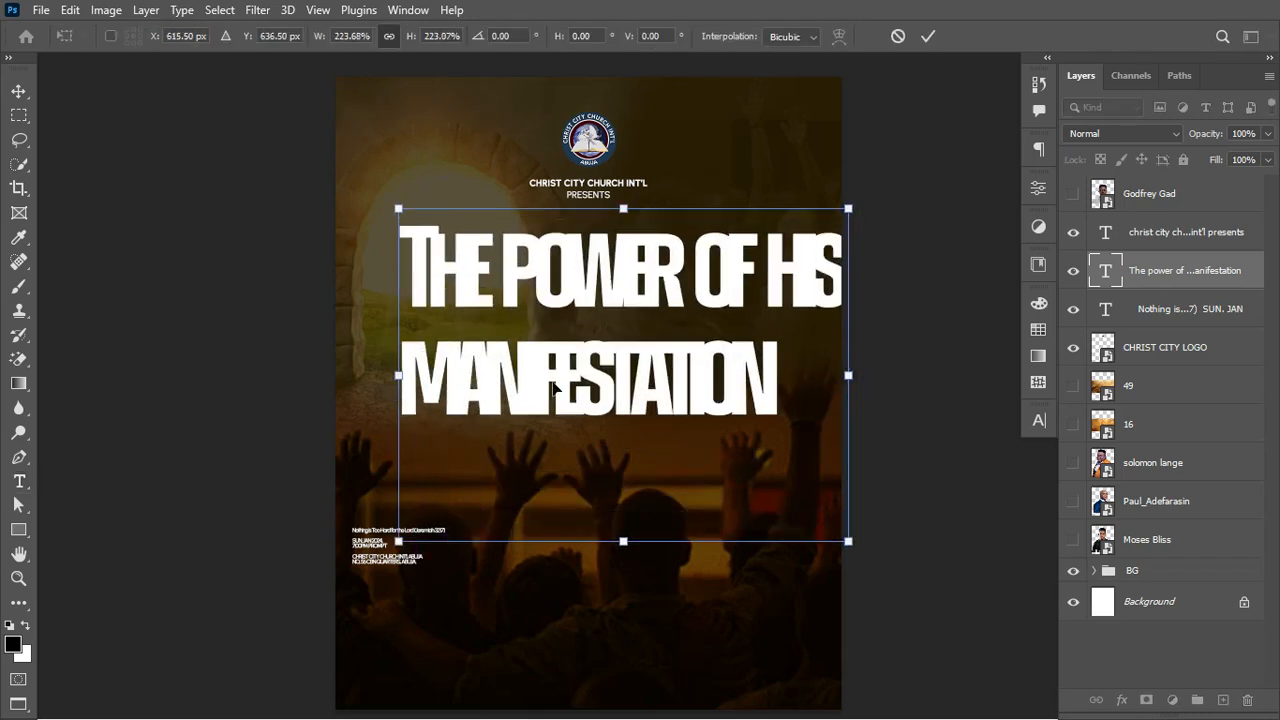
left_click_drag(603, 382, 611, 385)
key("Return")
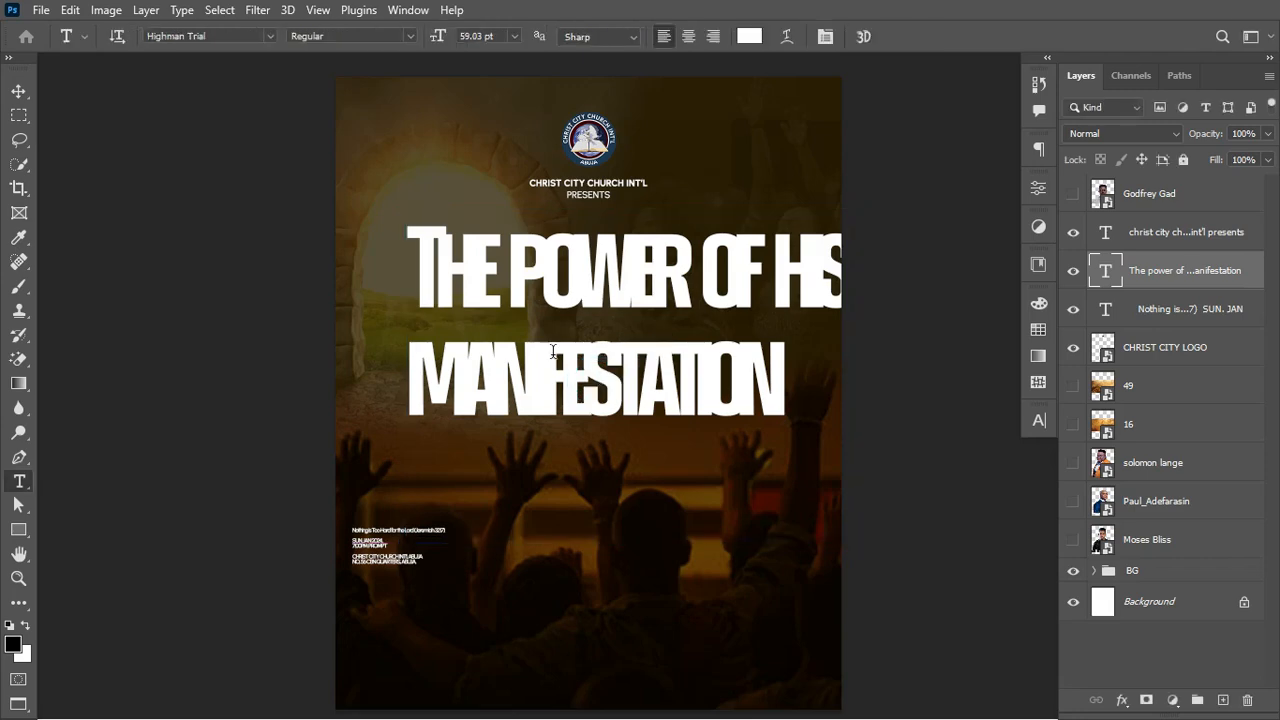
Step: Reduce the line THE POWER OF HIS to 28 pt
left_click_drag(414, 252, 886, 266)
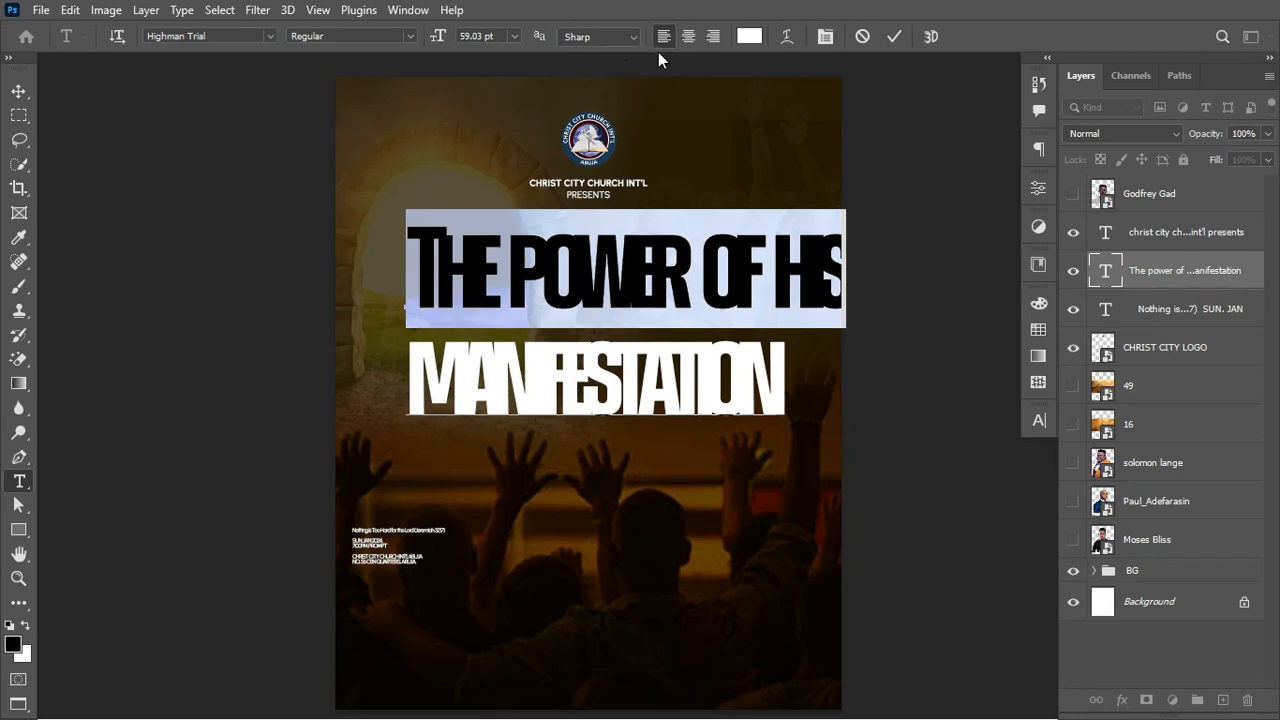
left_click_drag(436, 38, 406, 42)
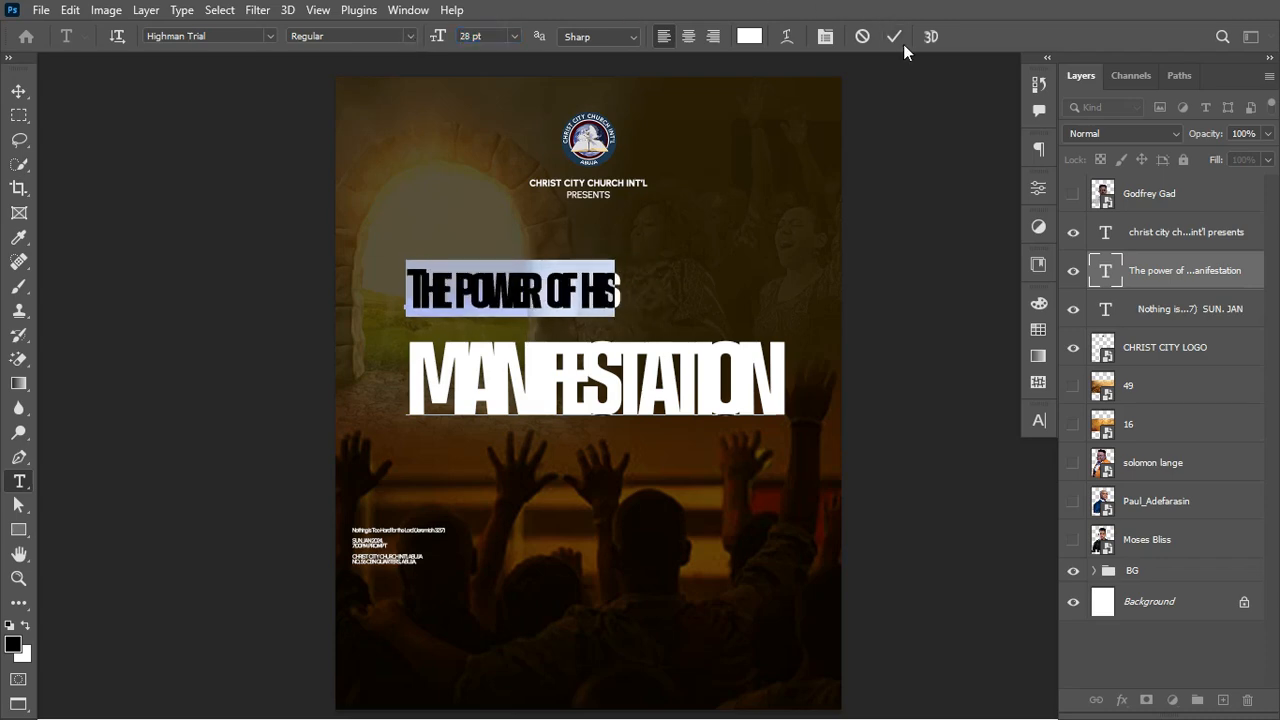
left_click(896, 38)
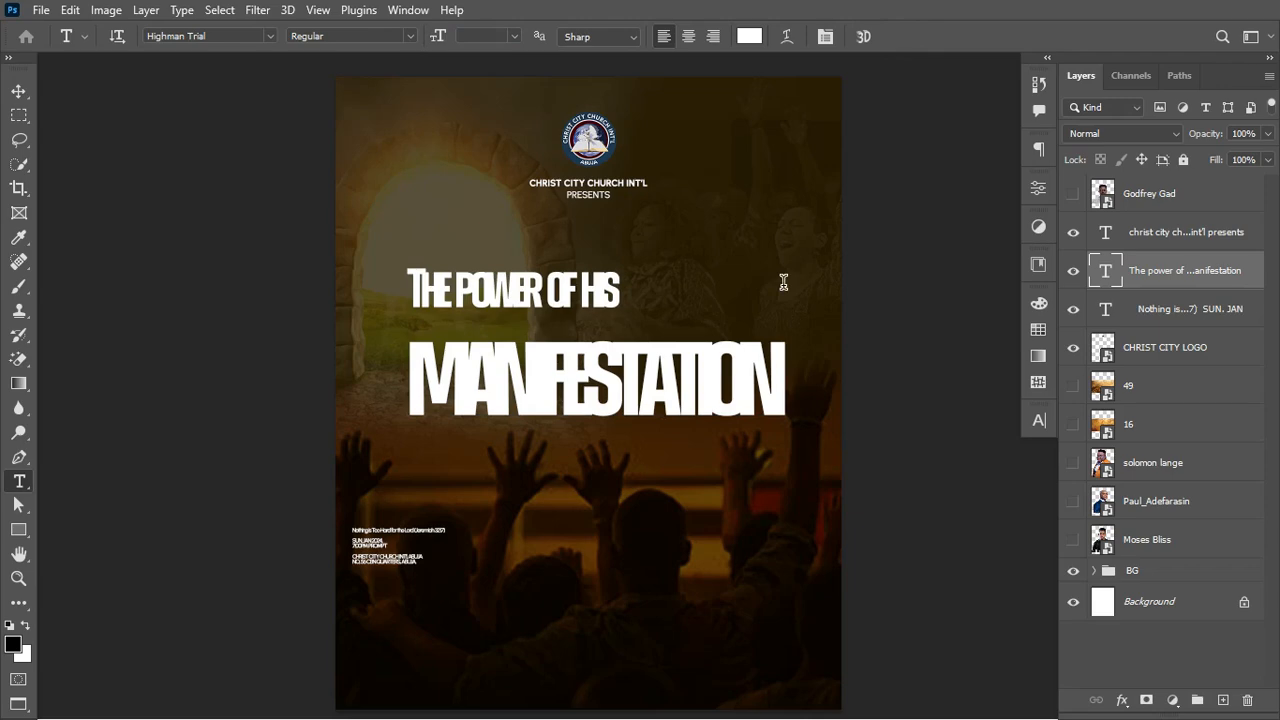
Step: Centre-align the title, move it to the poster's middle, and set tracking -40 with 41 pt leading
left_click(689, 37)
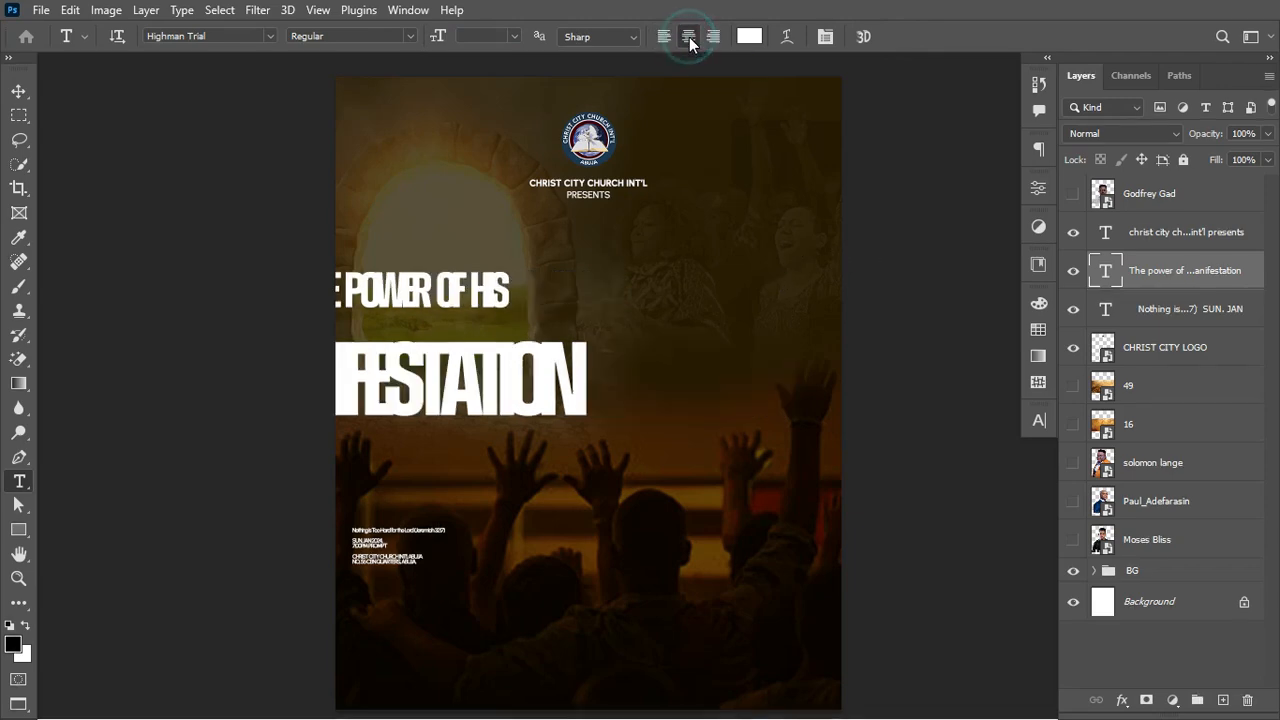
left_click_drag(454, 285, 623, 266)
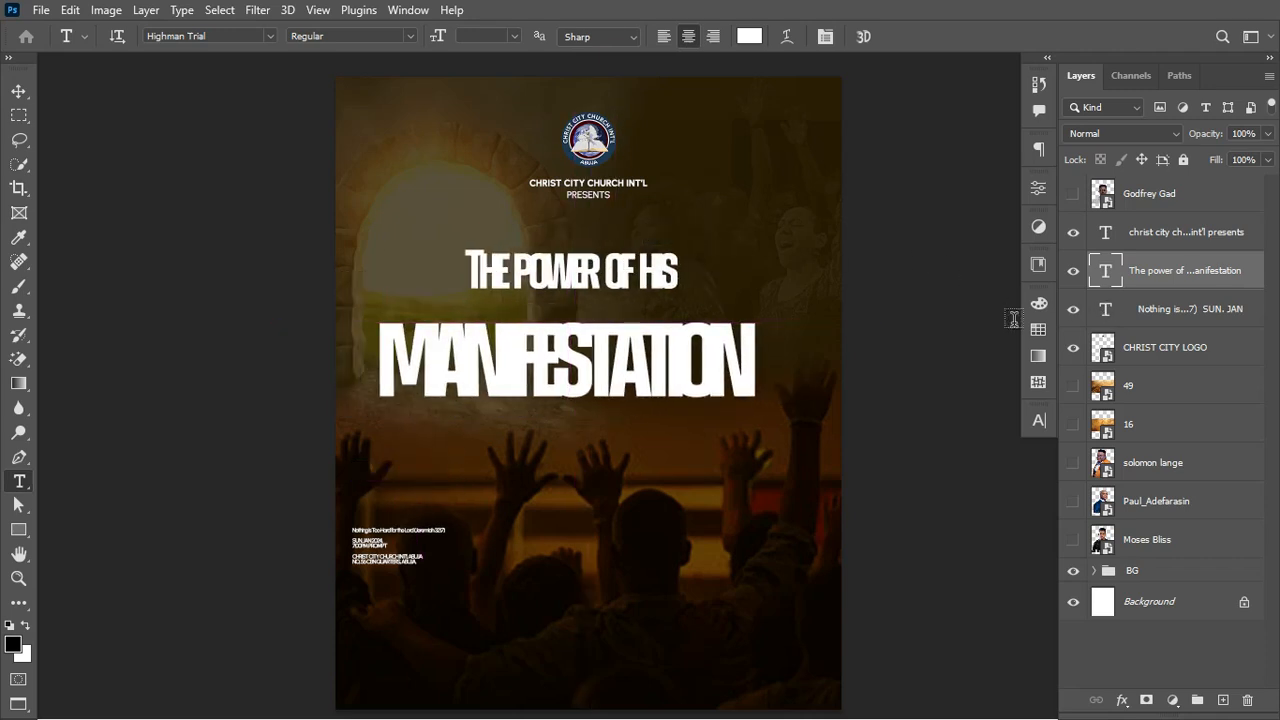
left_click(1040, 418)
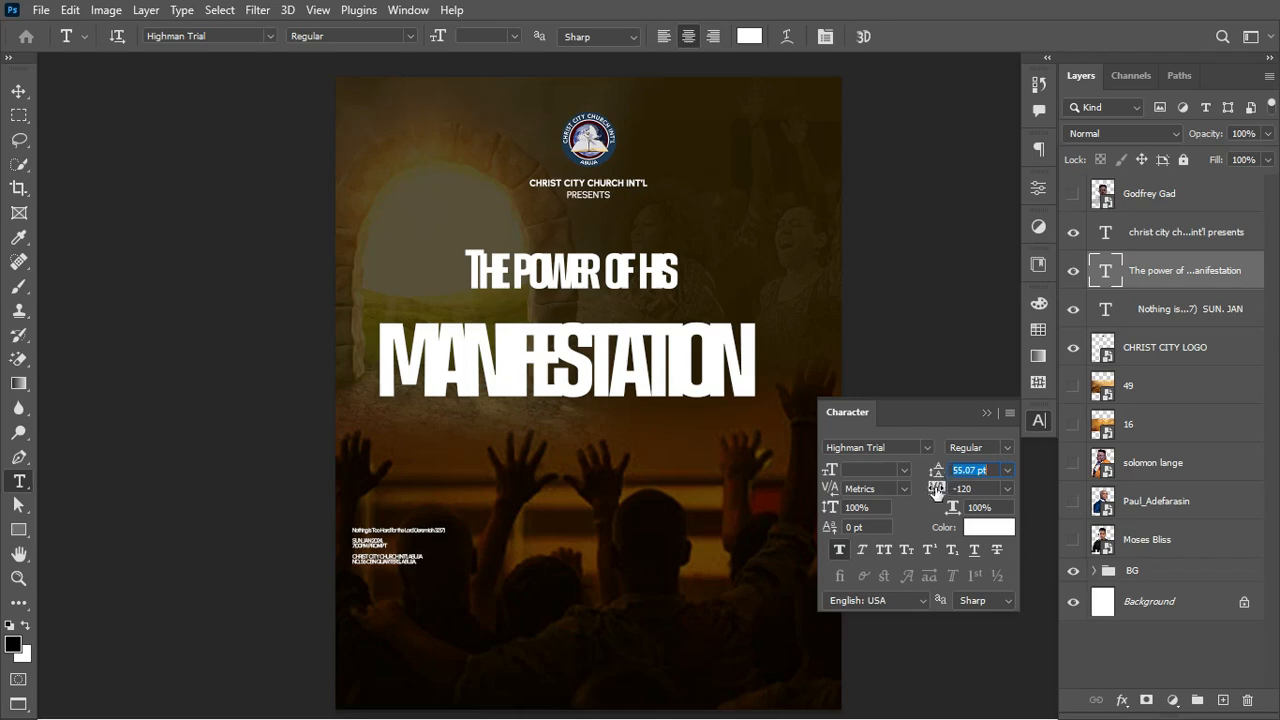
left_click_drag(934, 488, 940, 492)
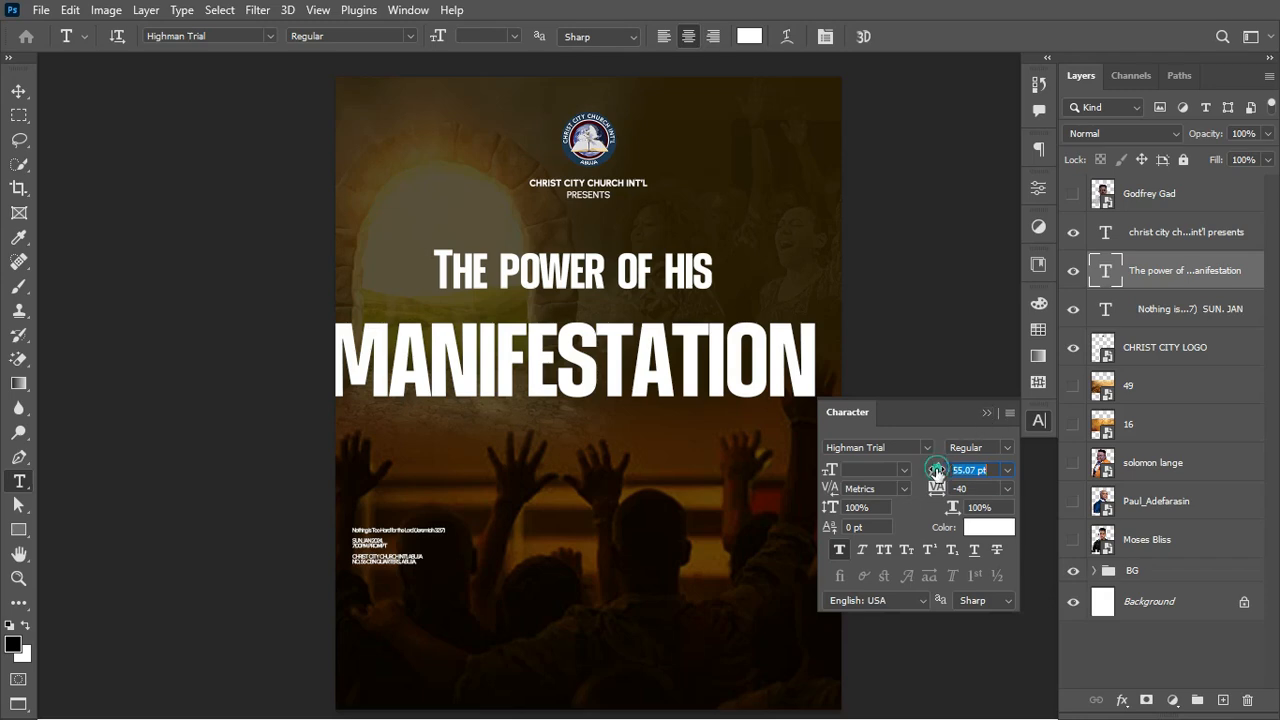
left_click_drag(936, 469, 925, 469)
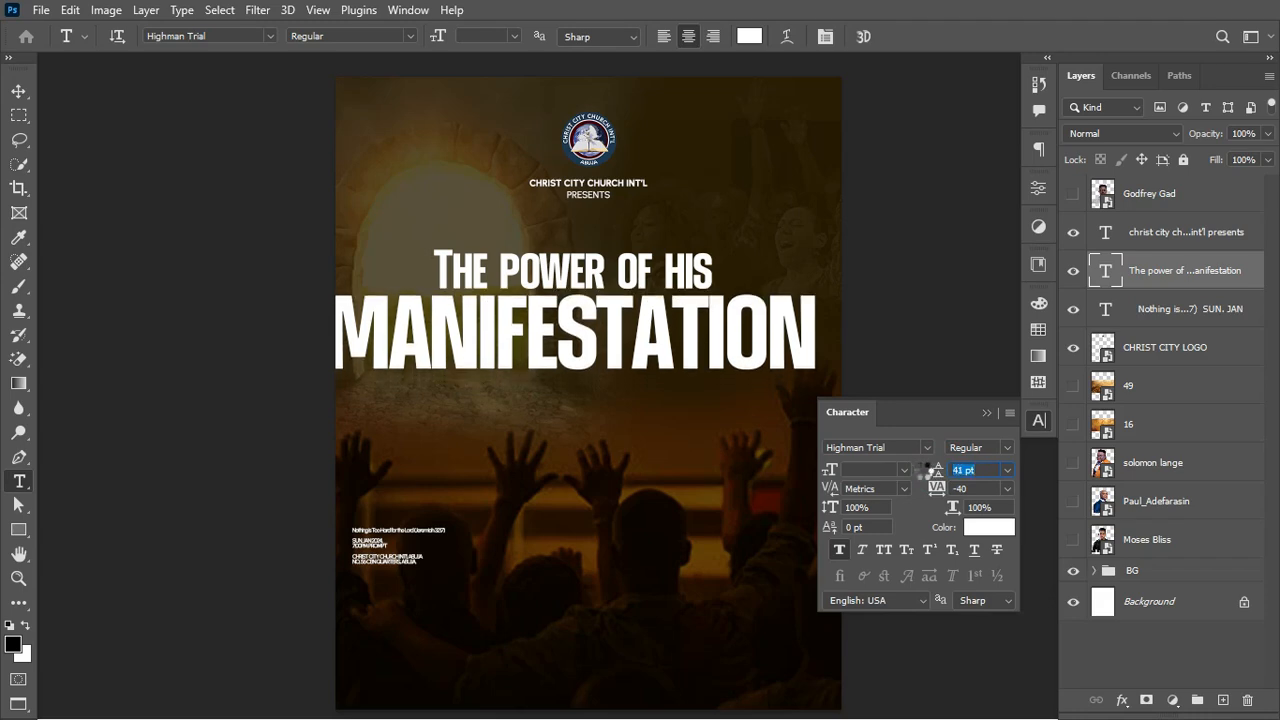
left_click(986, 413)
Step: Resize the title to about 78%, centred horizontally over the arch
key("ctrl+t")
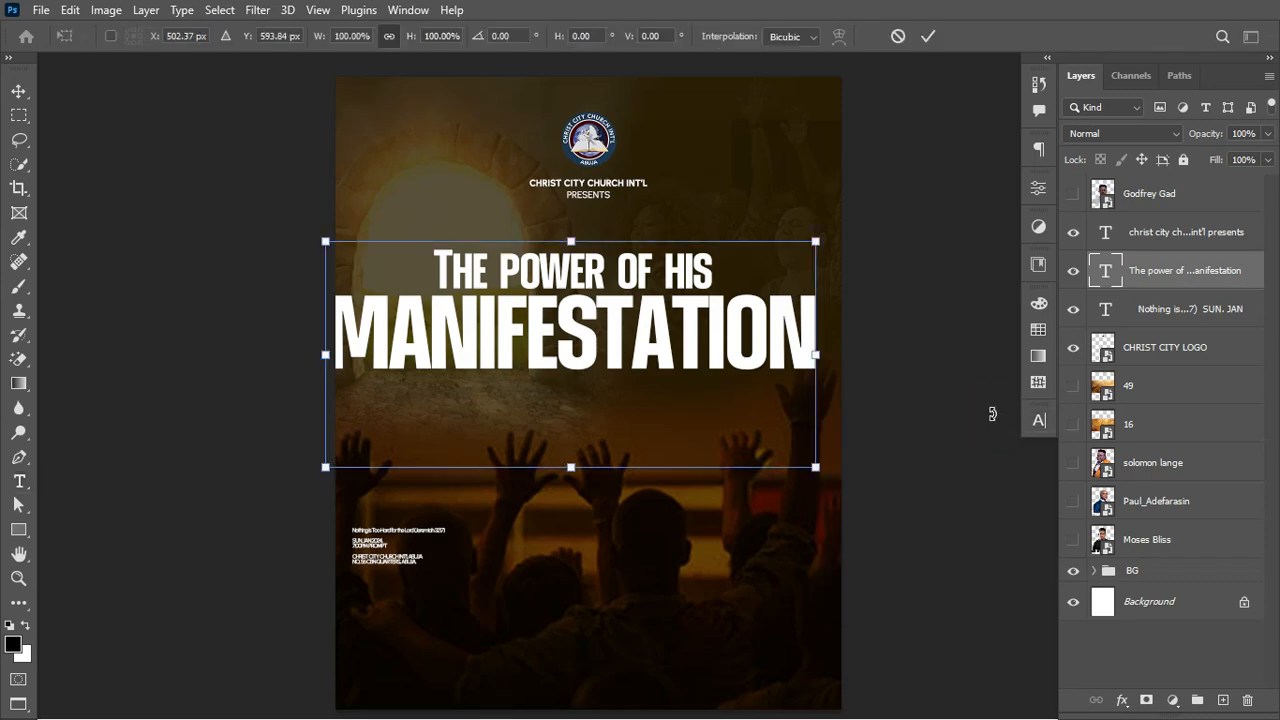
left_click_drag(816, 354, 746, 350)
left_click_drag(657, 346, 679, 345)
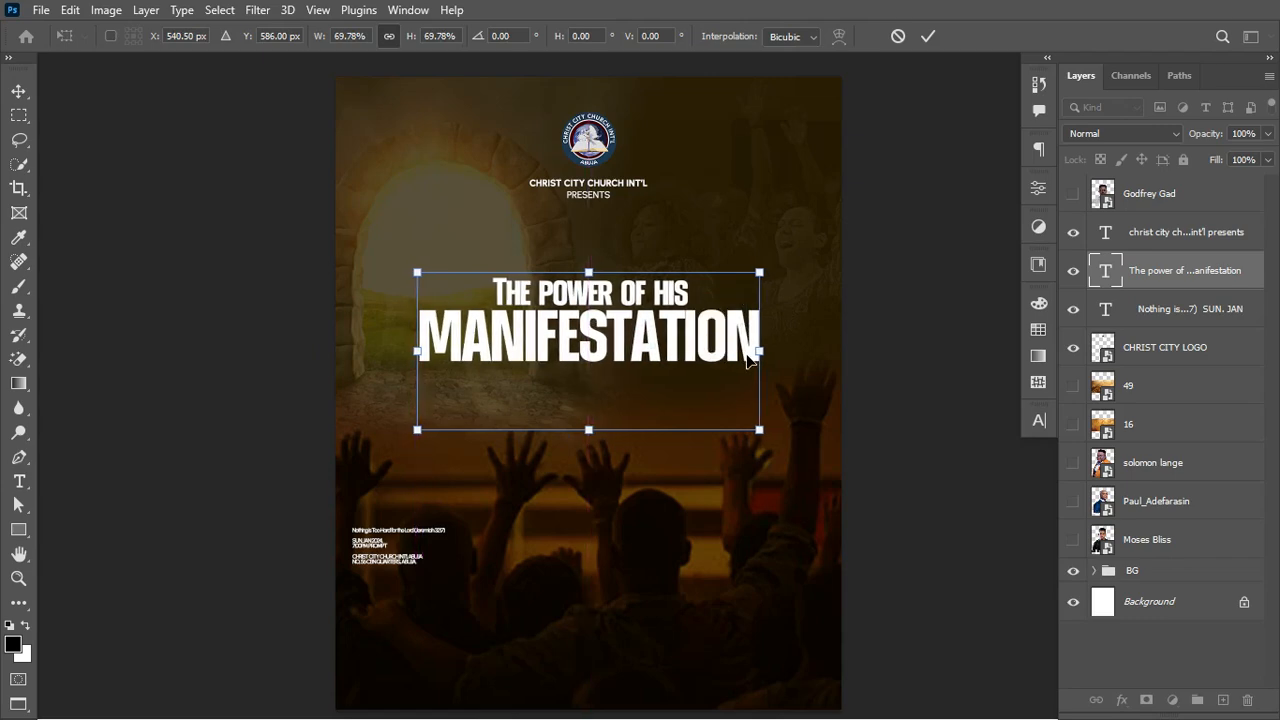
key("Return")
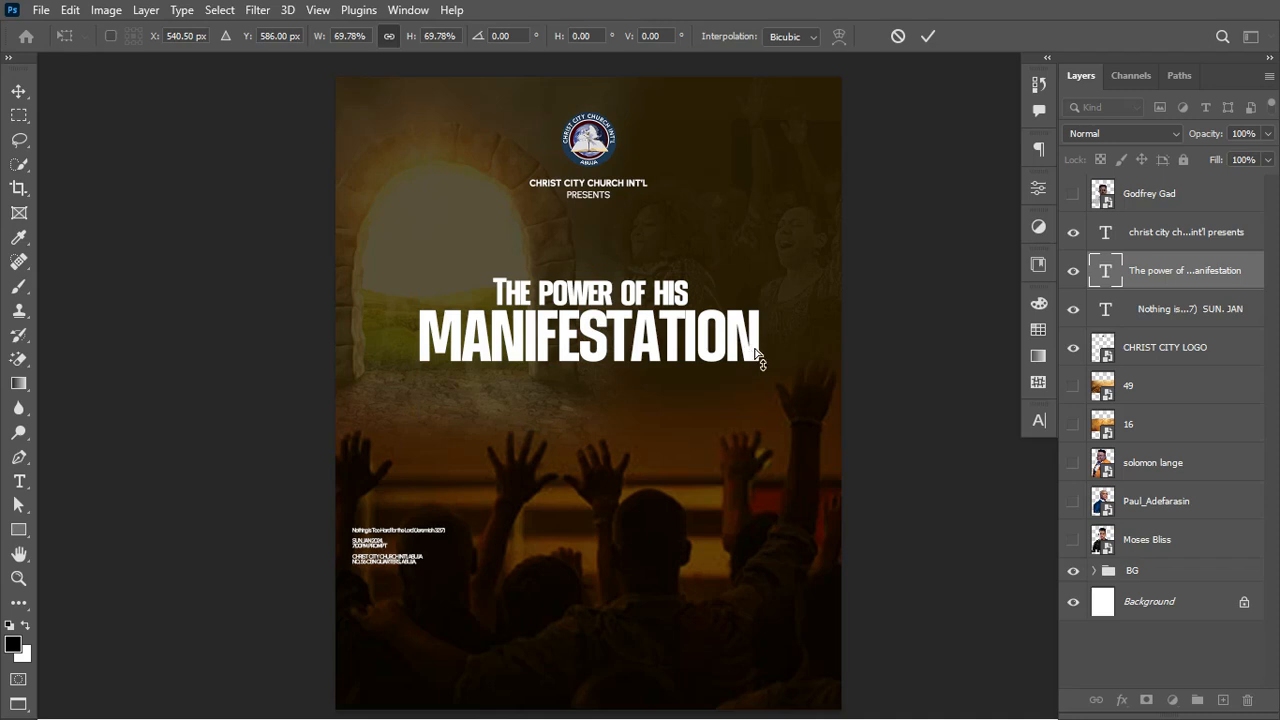
mouse_move(748, 352)
left_mouse_down()
mouse_move(729, 333)
mouse_move(743, 333)
left_mouse_up()
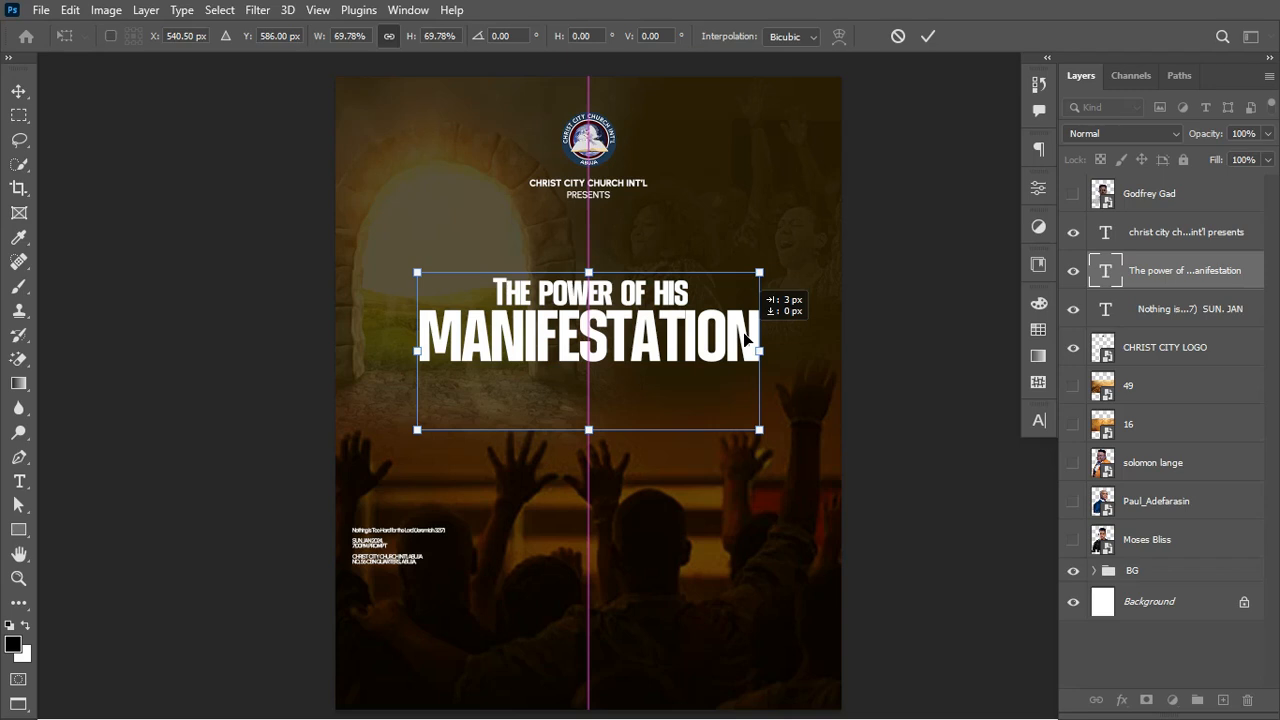
left_click_drag(743, 332, 743, 332)
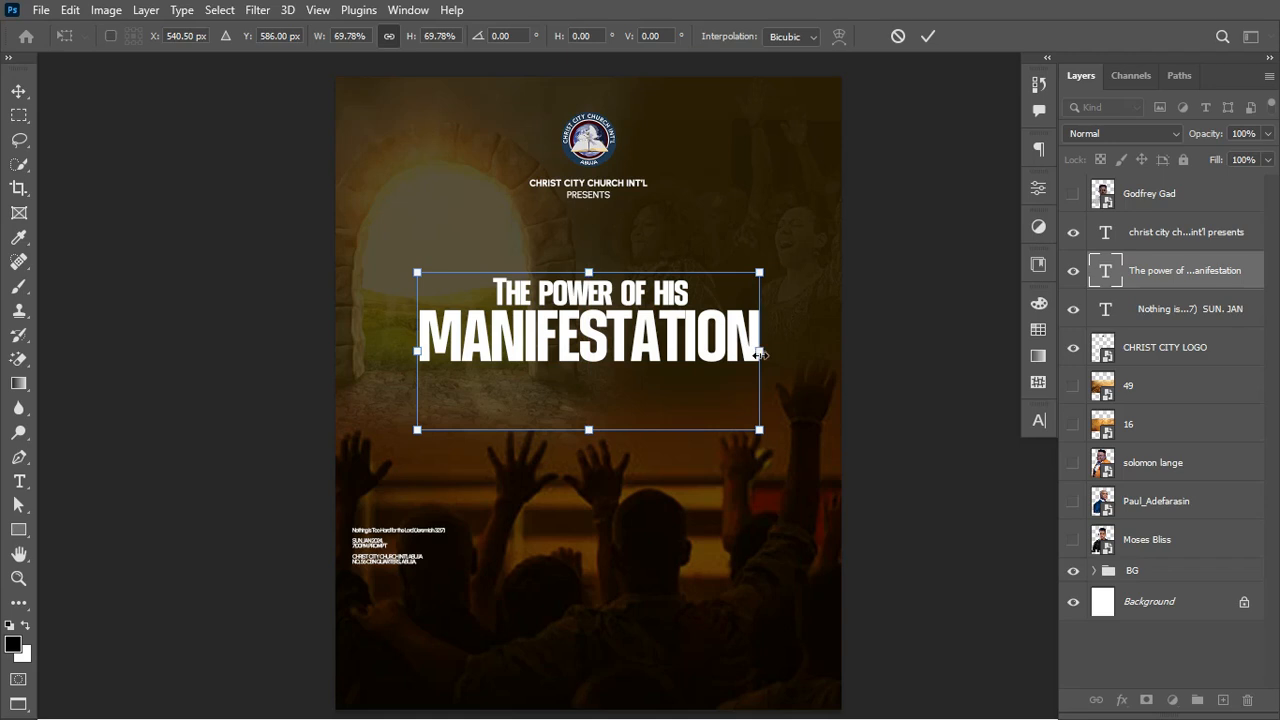
left_click_drag(760, 354, 782, 355)
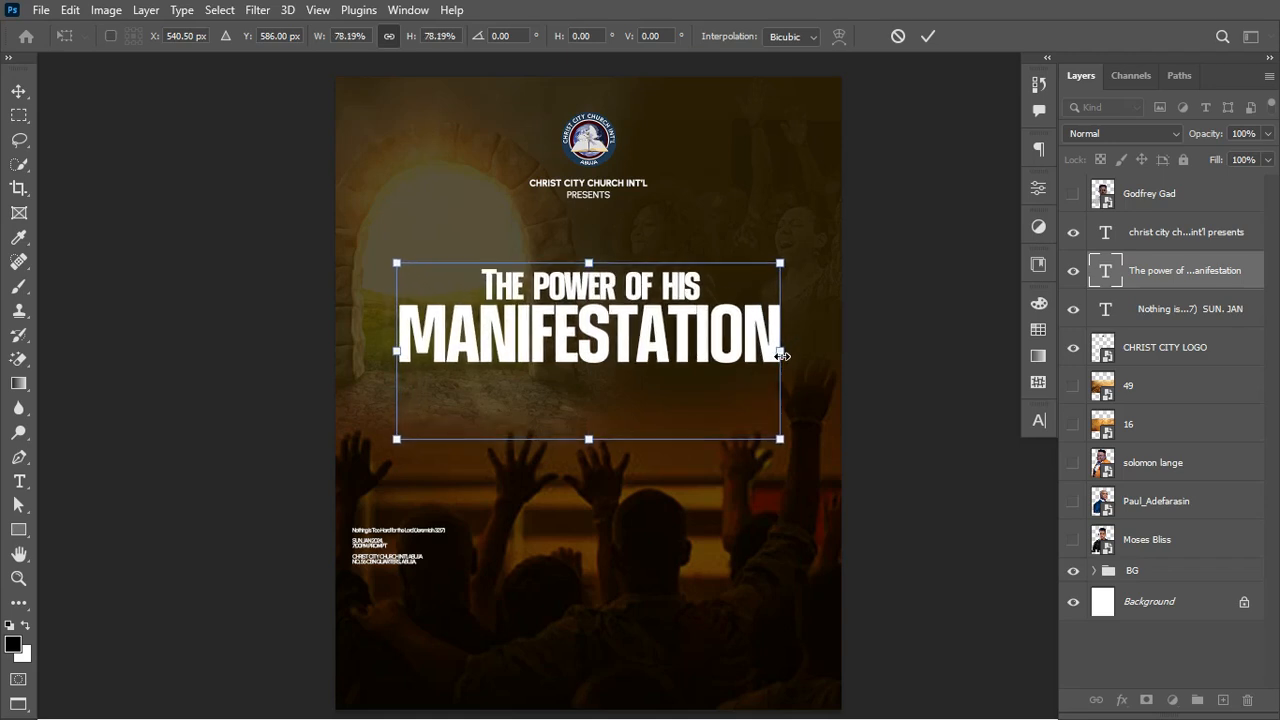
key("Return")
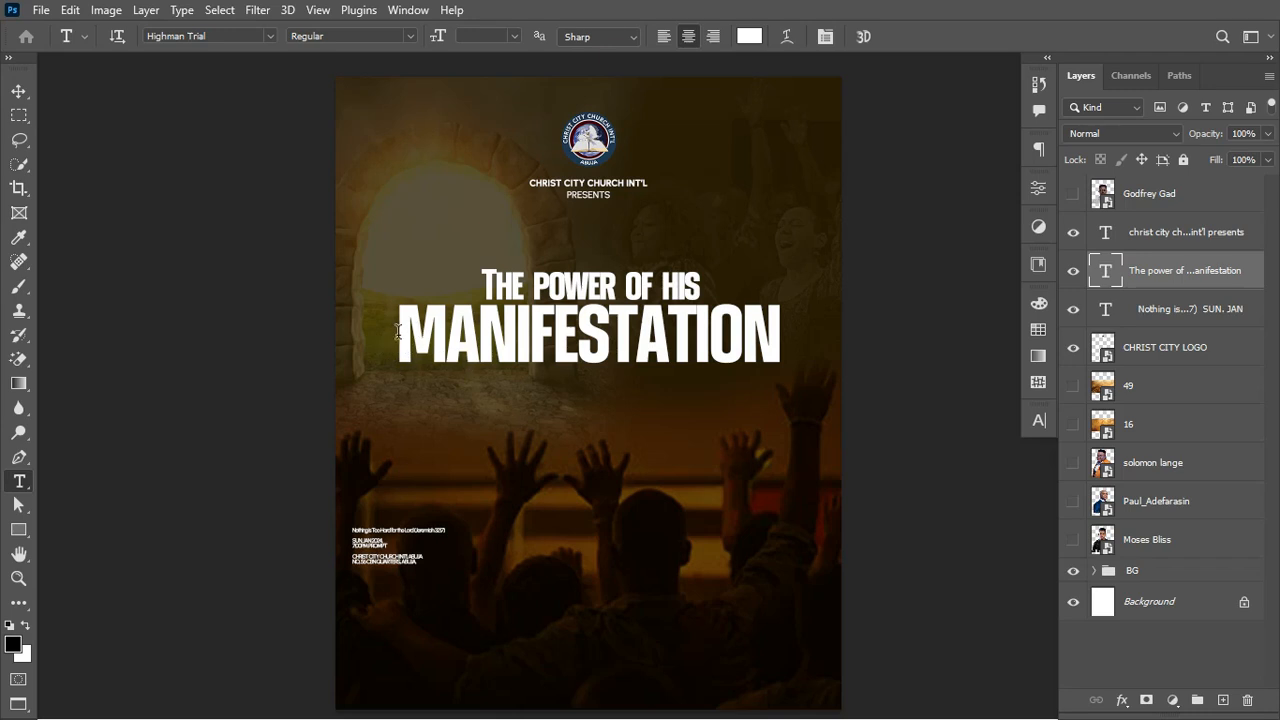
Step: Delete the MANIFESTATION line from the title text
left_click_drag(397, 332, 838, 348)
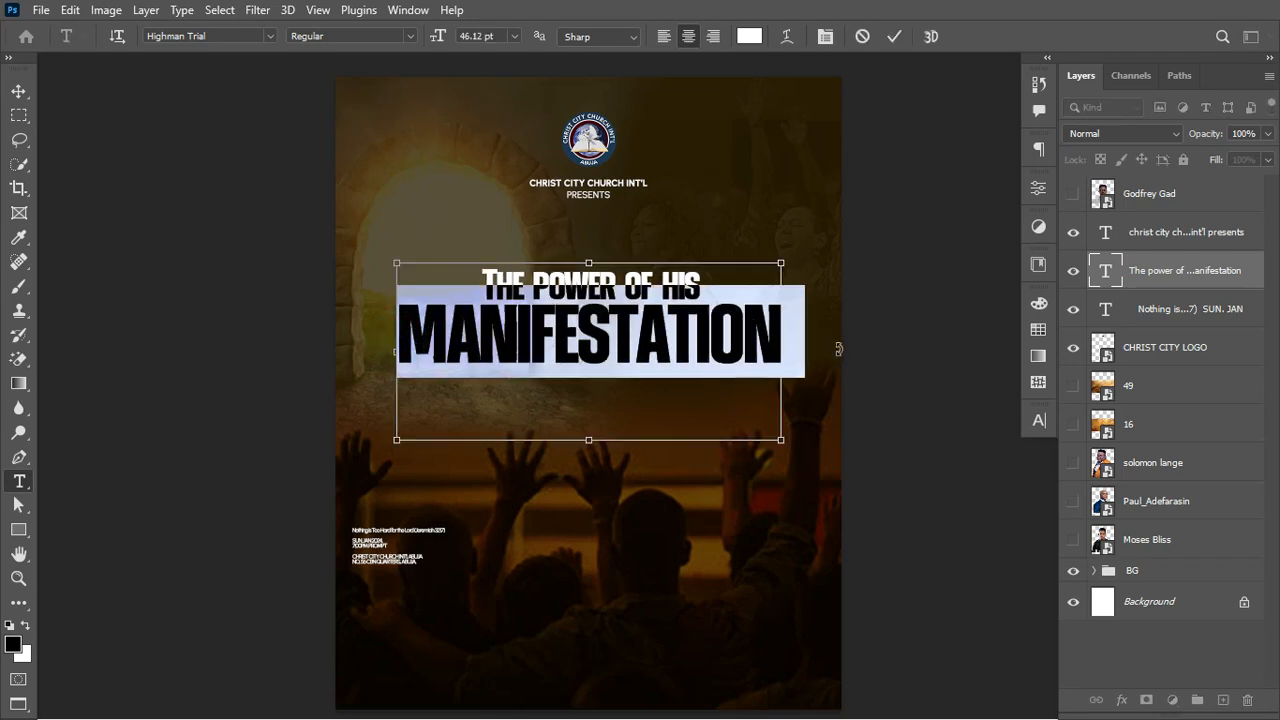
key("BackSpace")
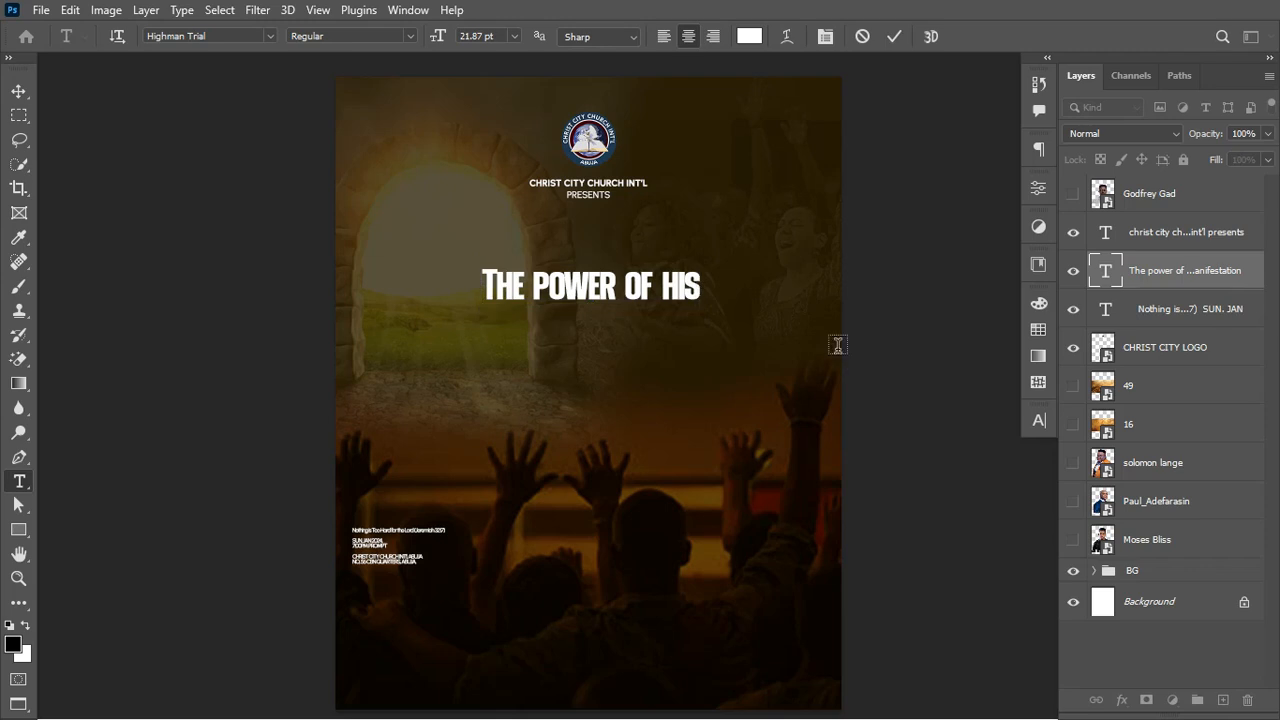
left_click(838, 345)
Step: Create MANIFESTATION as a new large text layer positioned directly under THE POWER OF HIS
left_click(572, 406)
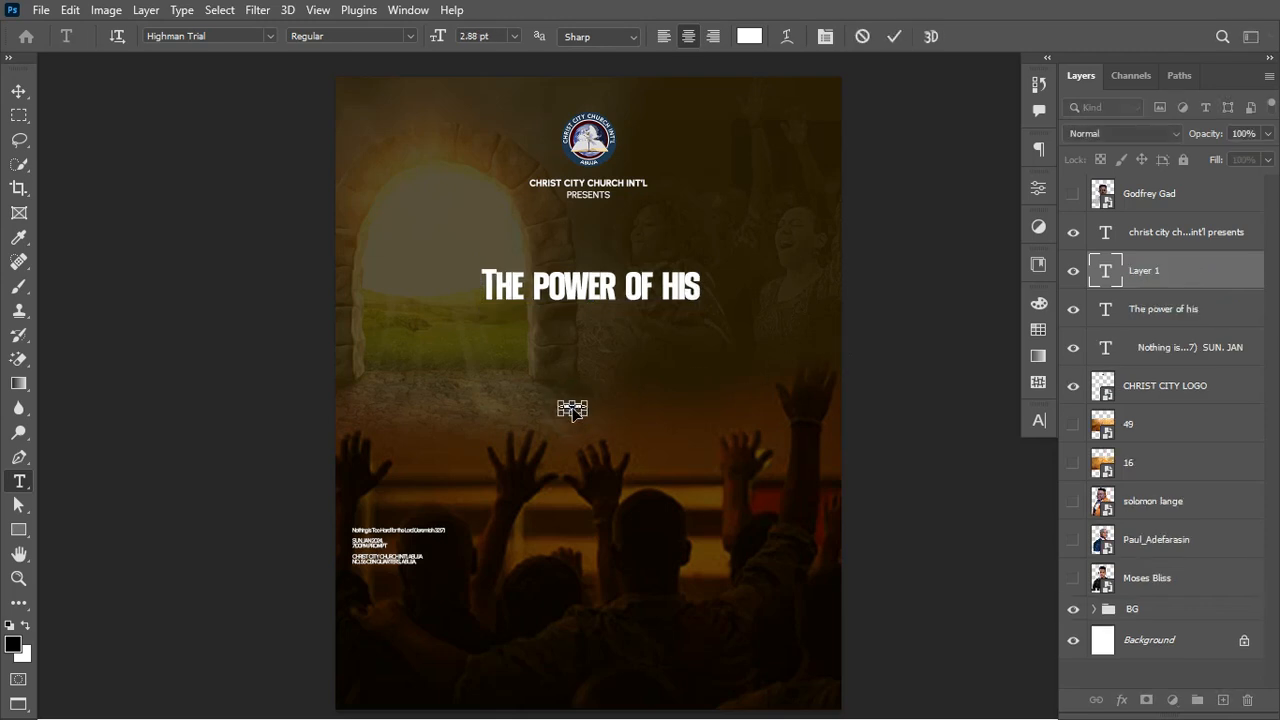
type("manifestation")
key("ctrl+a")
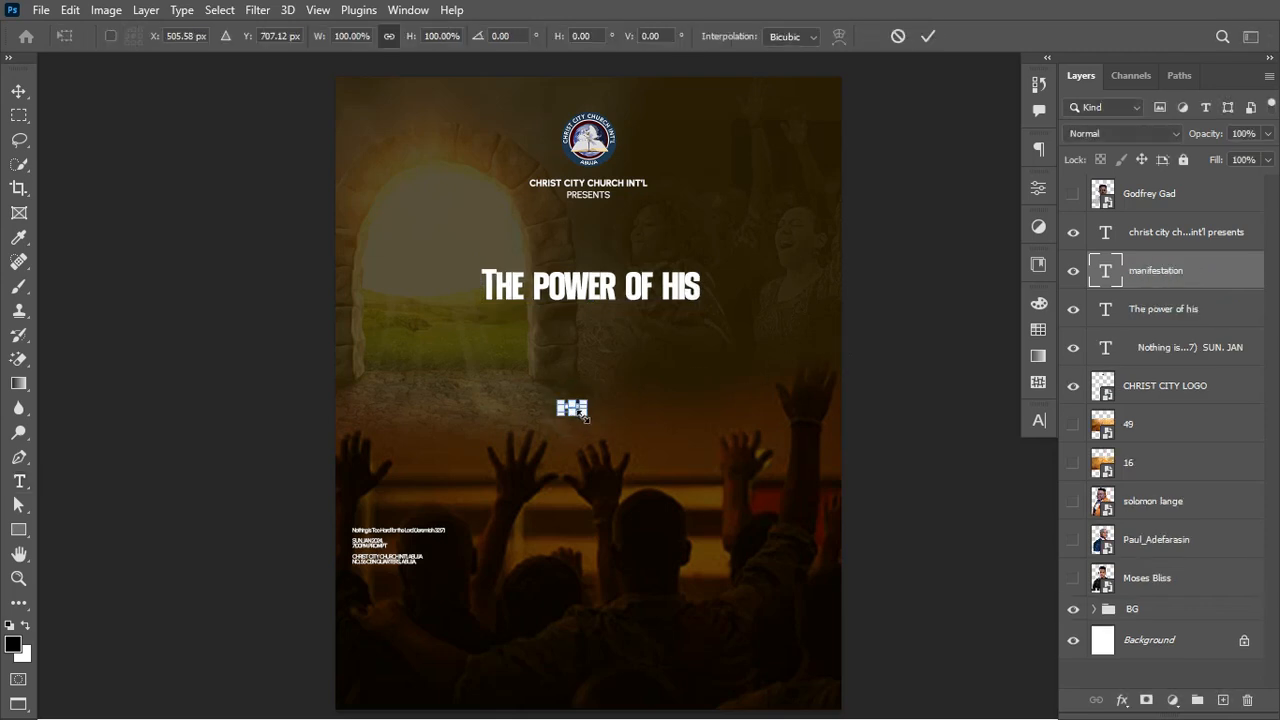
left_click_drag(581, 413, 766, 486)
key("Return")
left_click_drag(647, 374, 654, 348)
key("v")
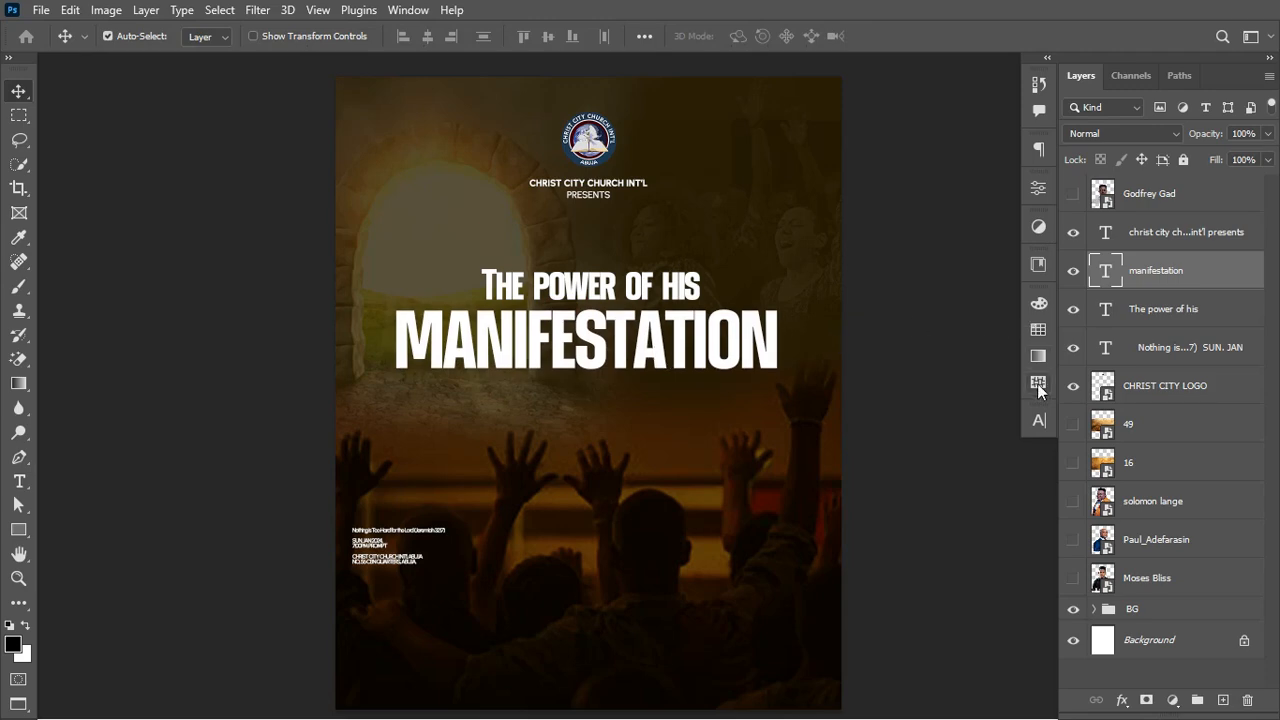
Step: Colour MANIFESTATION with the yellow swatch from the manifesttaion swatch group
left_click(1039, 416)
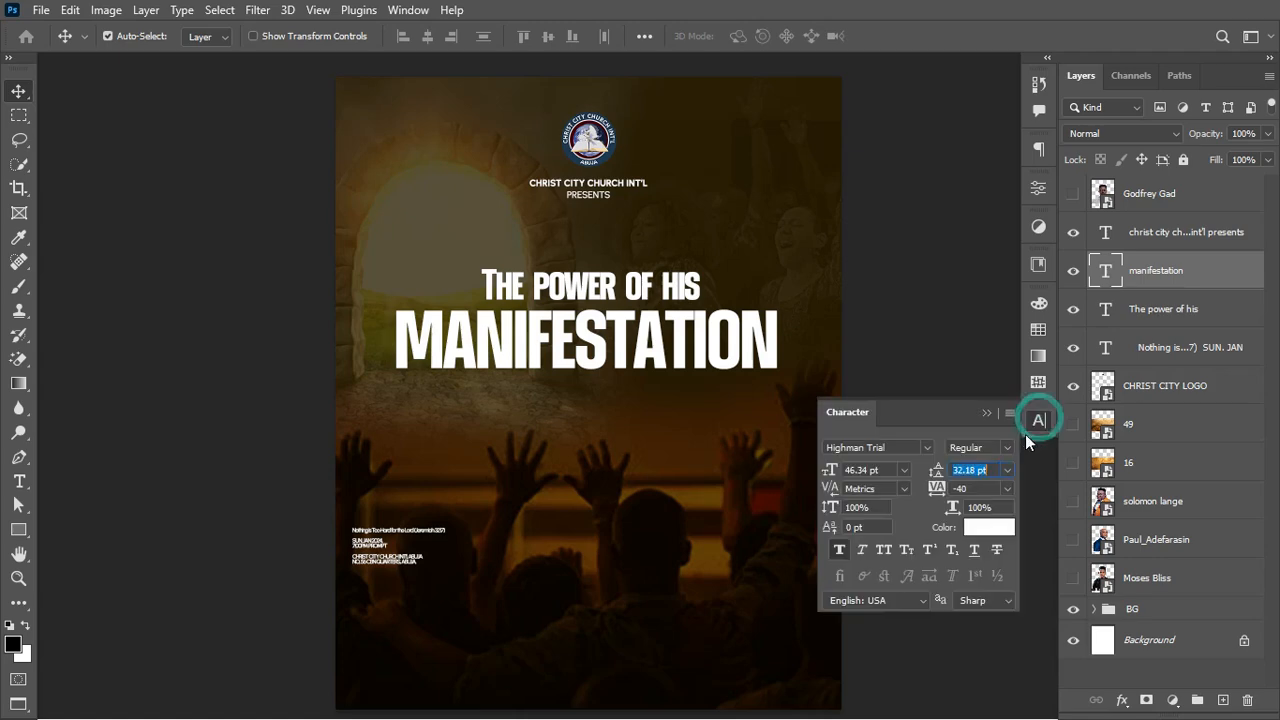
left_click(985, 526)
left_click(1236, 384)
left_click(1038, 190)
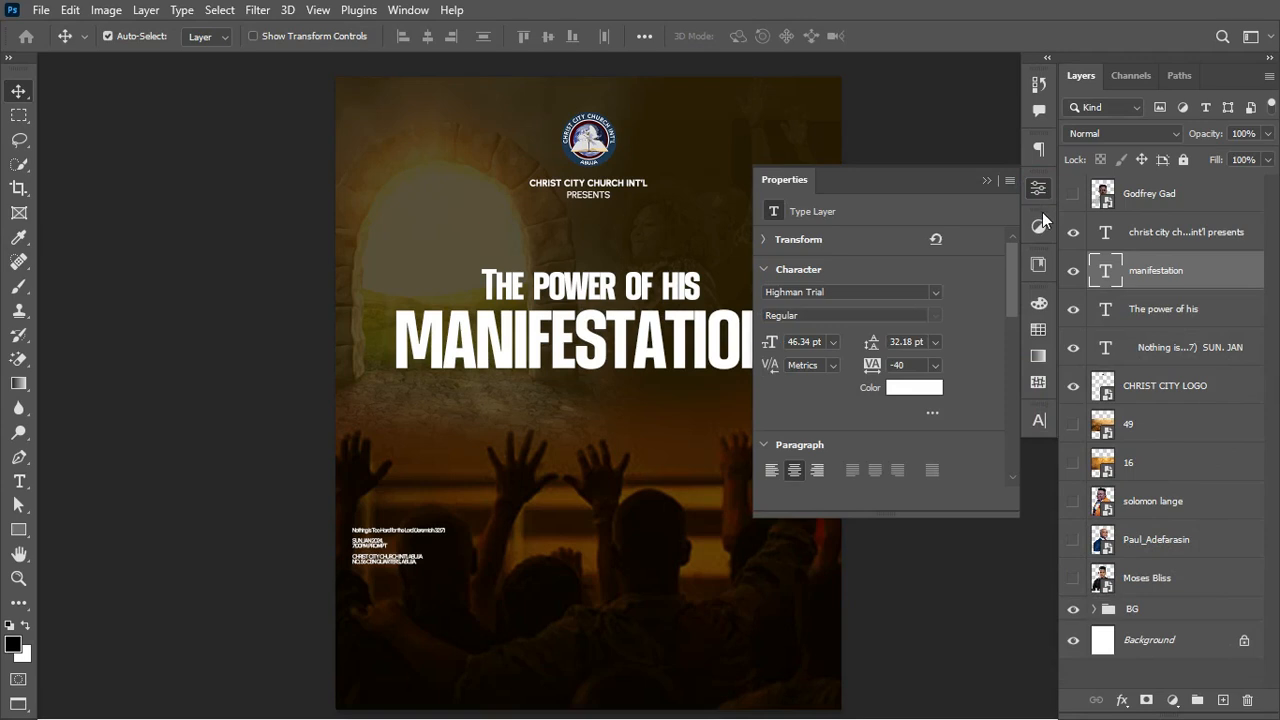
left_click(1038, 330)
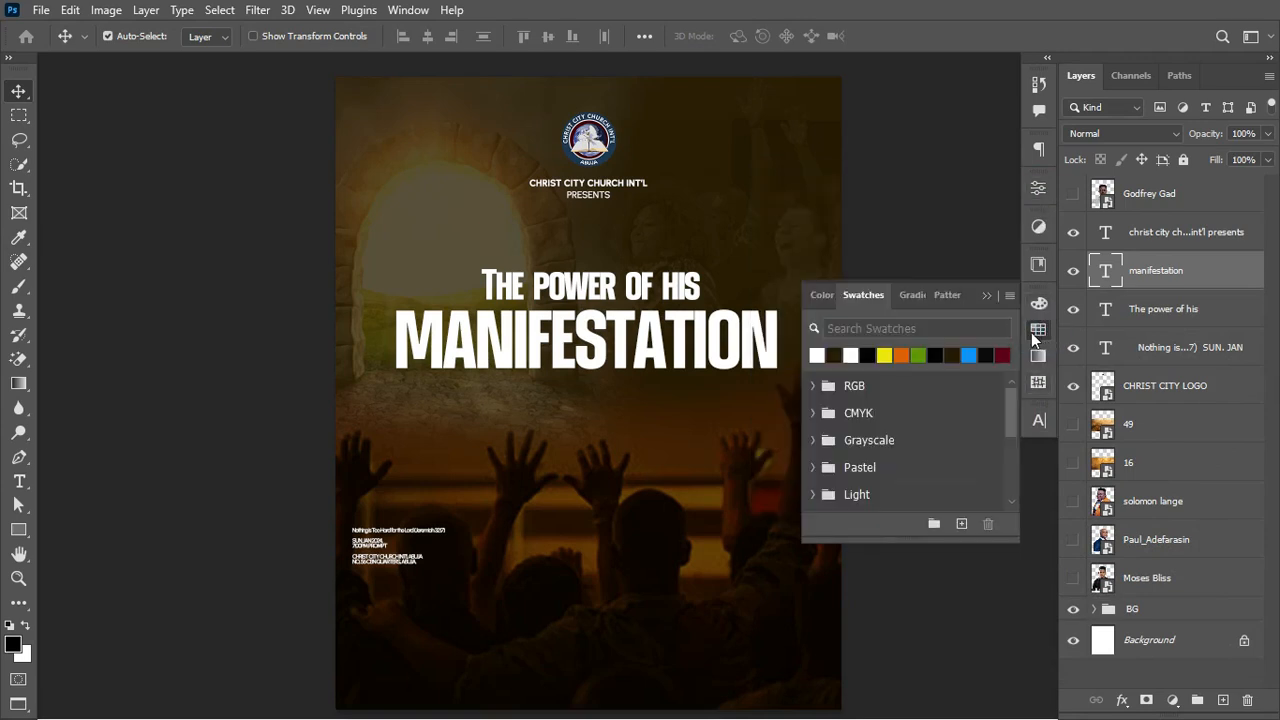
left_click_drag(1007, 401, 971, 496)
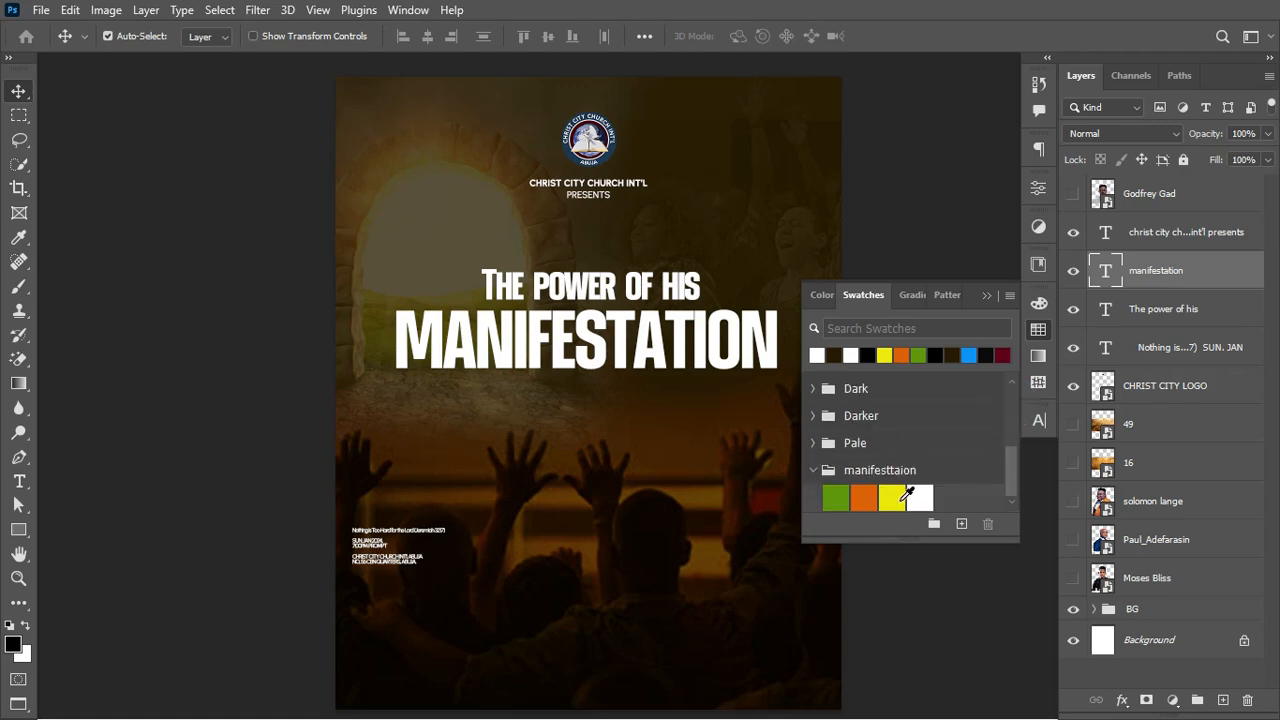
left_click(901, 497)
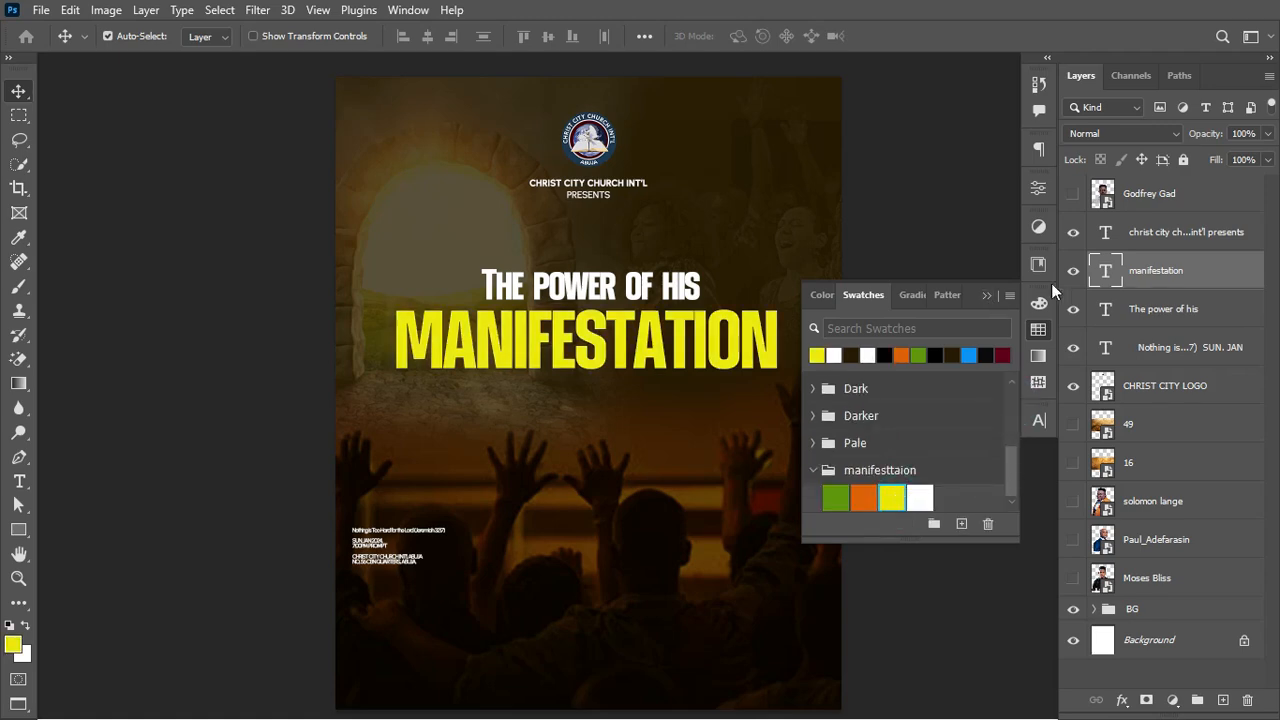
Step: Verify the text colour is #efe700 in the Character panel's colour picker
left_click(1038, 420)
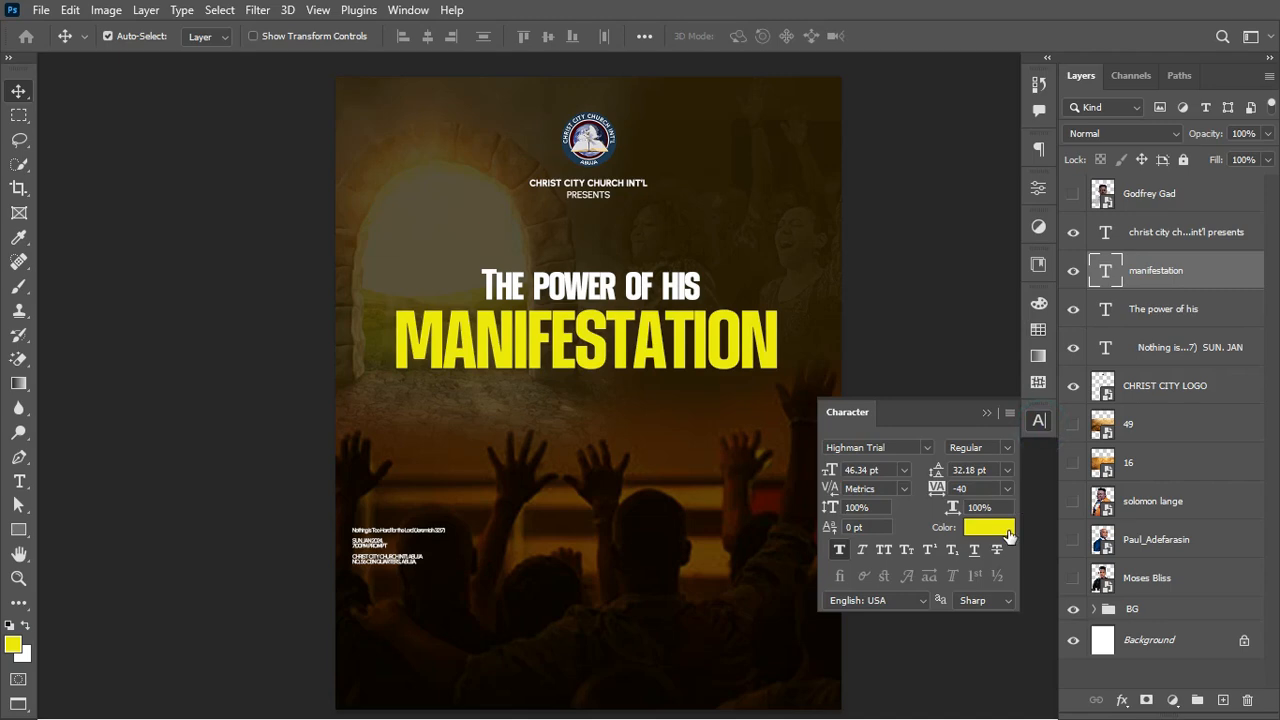
left_click(995, 527)
left_click(1132, 655)
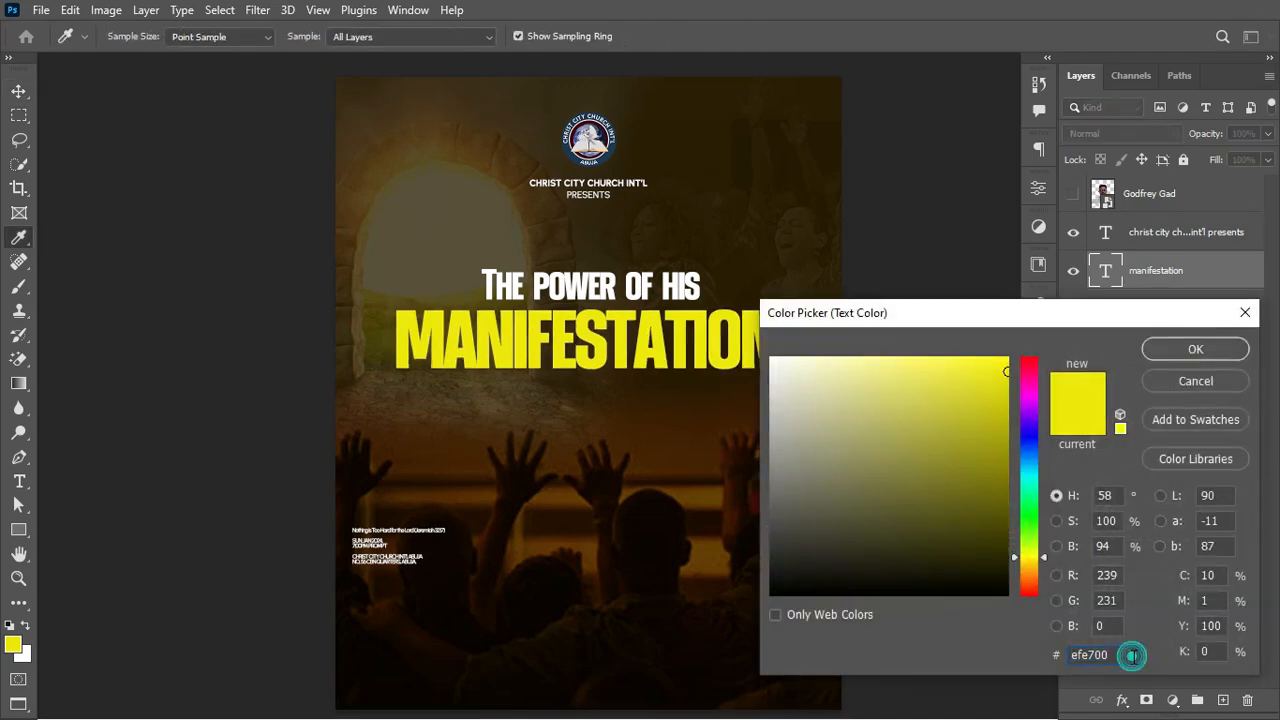
left_click(1200, 381)
left_click(986, 413)
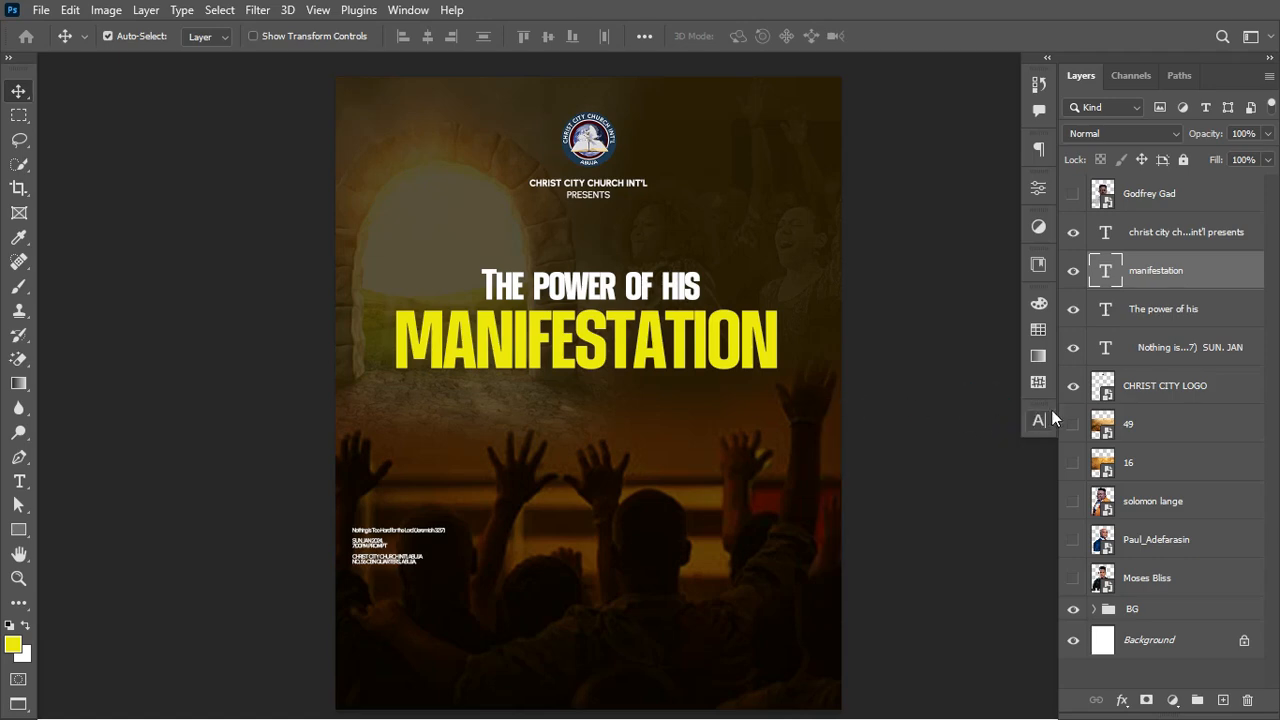
left_click(1166, 460)
Step: Move layers 49 and 16 above manifestation and clip texture layer 16 into it
left_click(1160, 430, "shift")
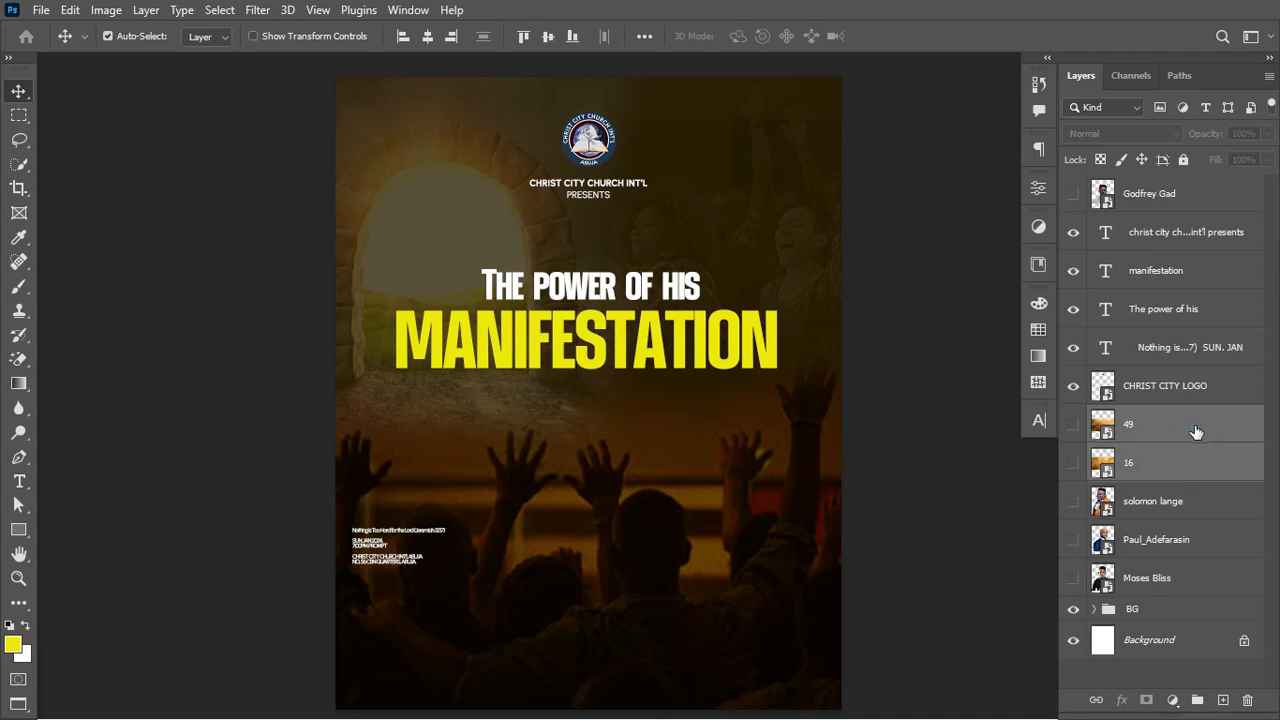
left_click_drag(1196, 431, 1170, 262)
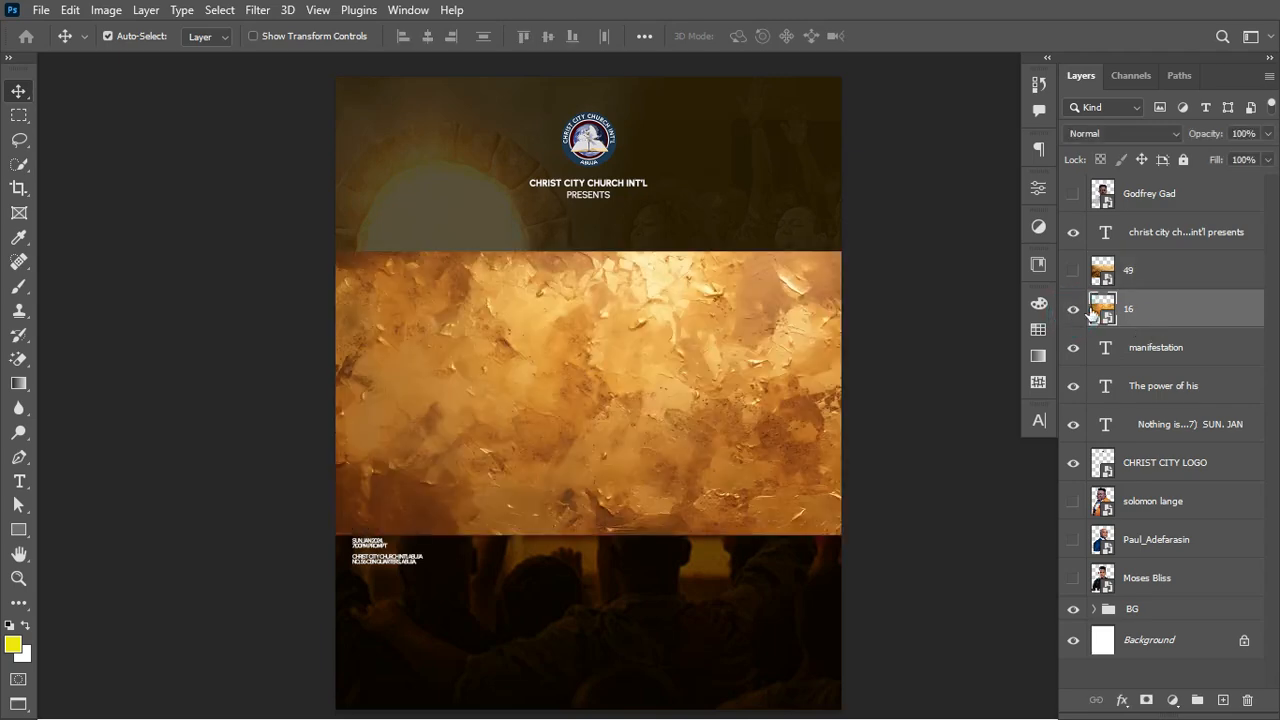
left_click(1158, 305)
right_click(1148, 323)
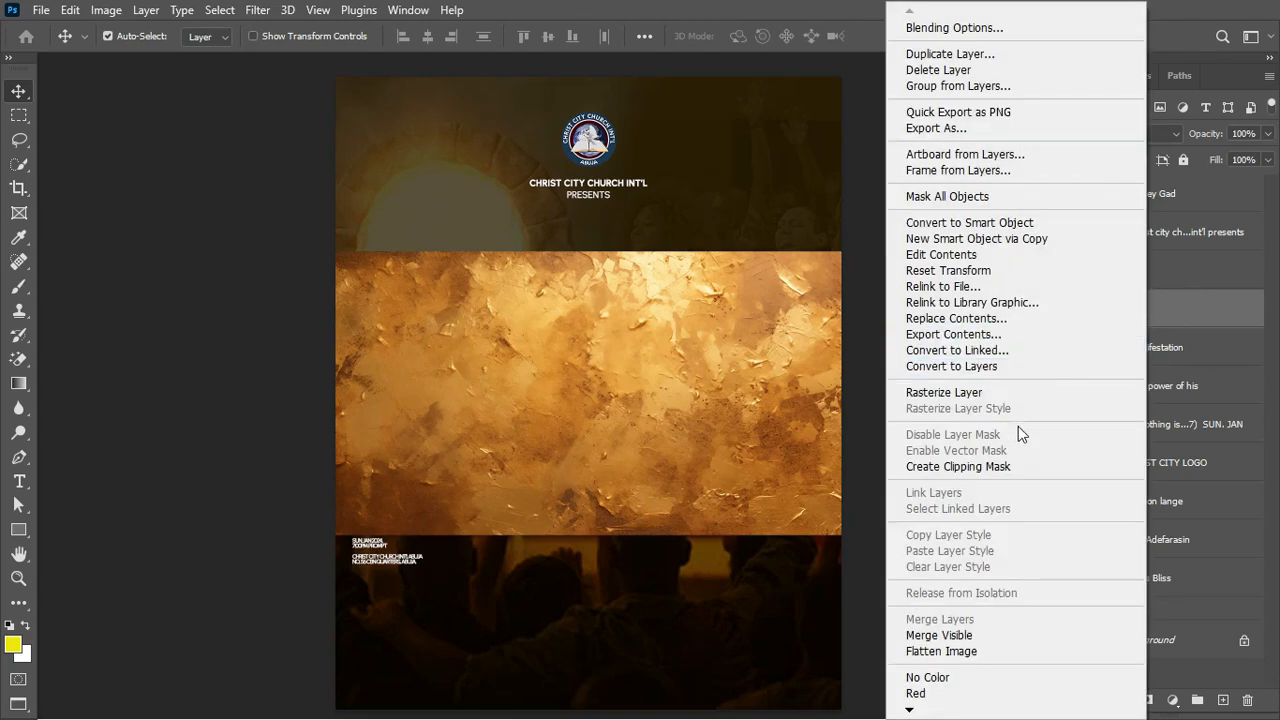
left_click(1003, 470)
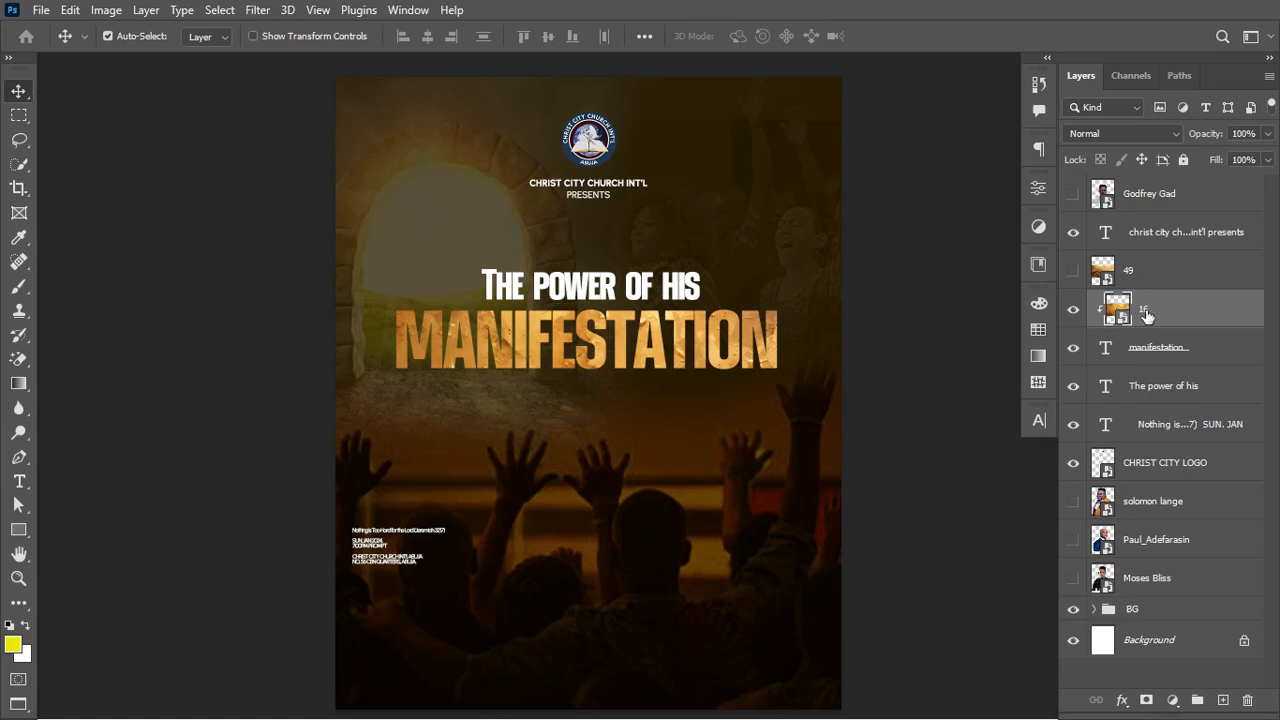
Step: Resize and position texture layer 16 over MANIFESTATION and set its blend mode to Overlay
key("ctrl+t")
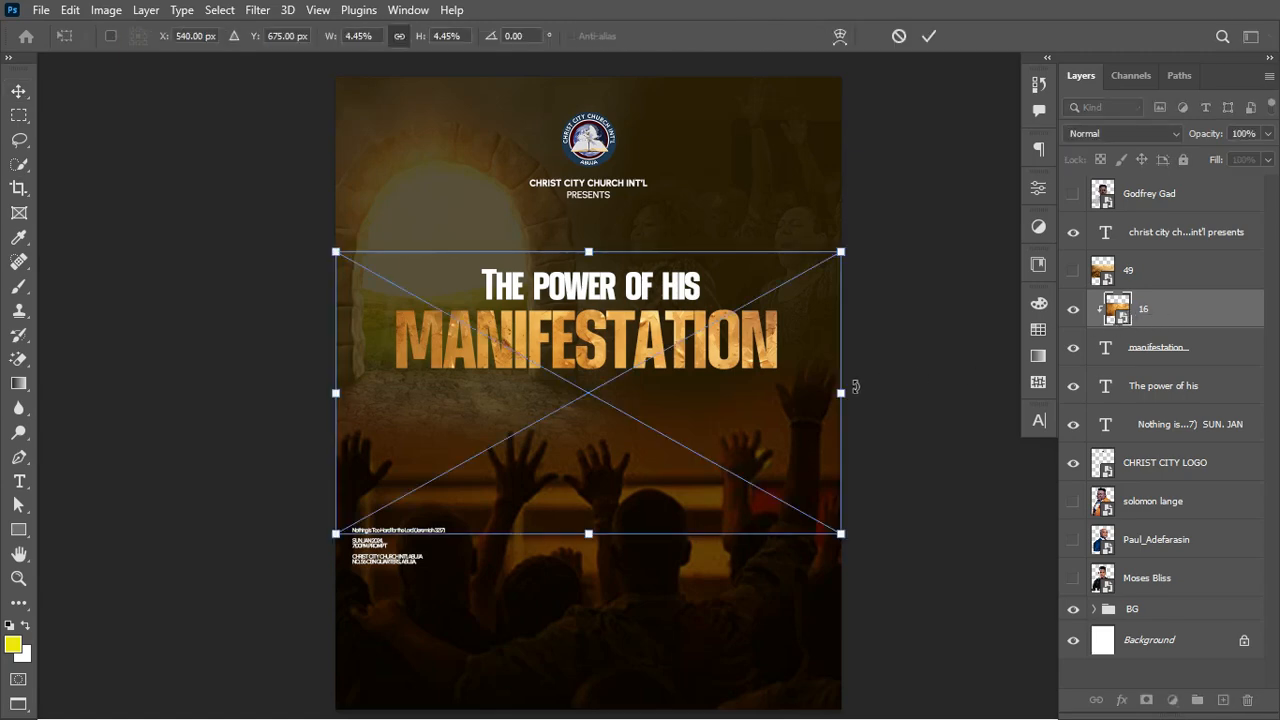
left_click_drag(843, 393, 790, 377)
key("Return")
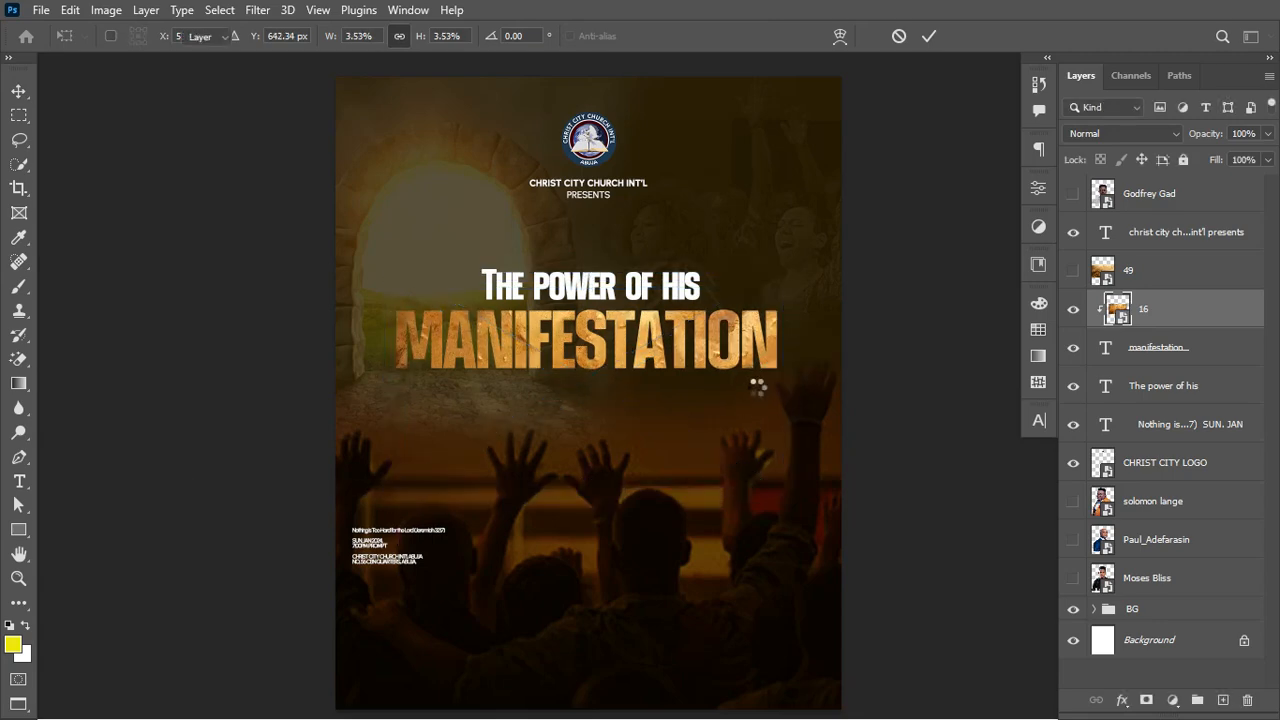
left_click(1152, 137)
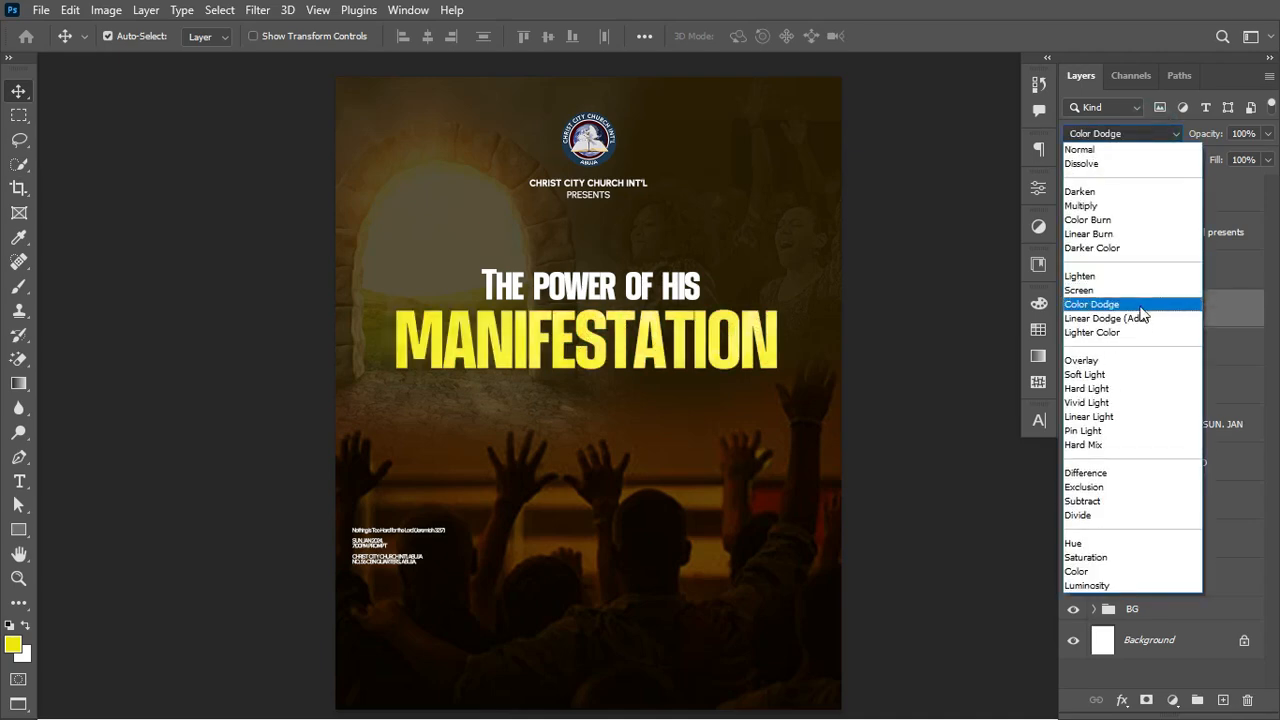
left_click(1128, 366)
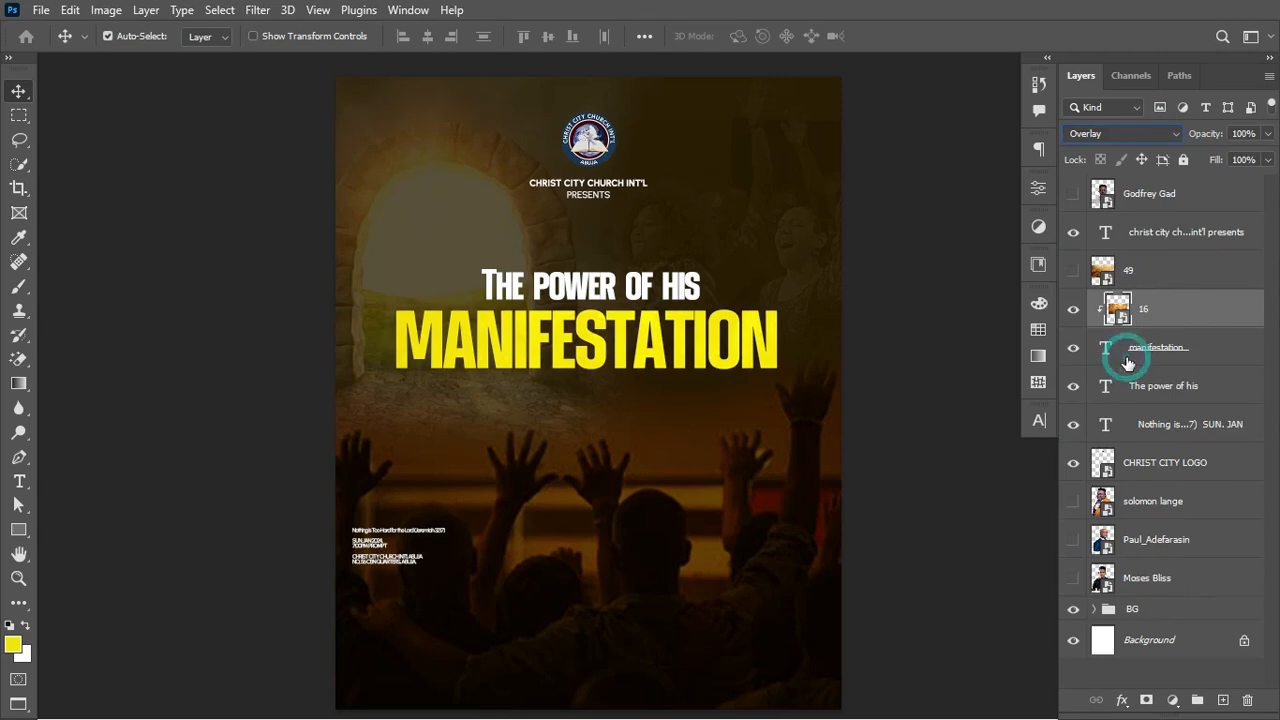
key("ctrl+t")
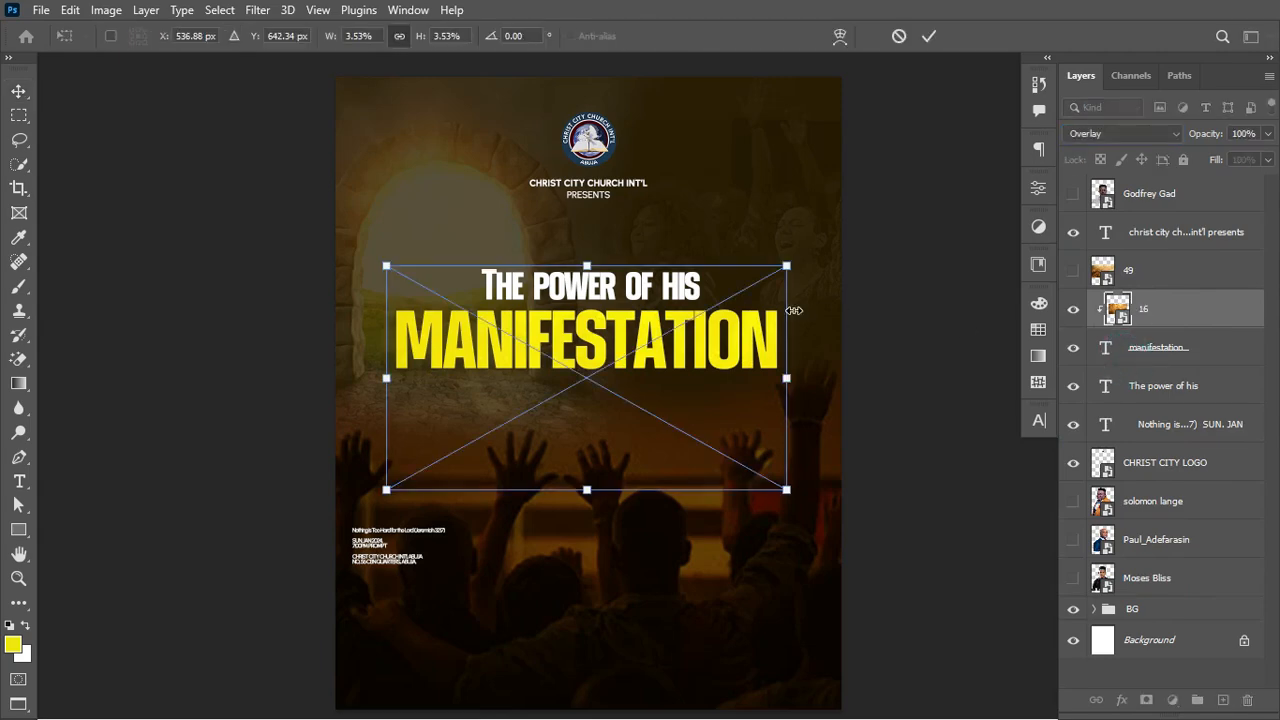
left_click_drag(743, 375, 742, 300)
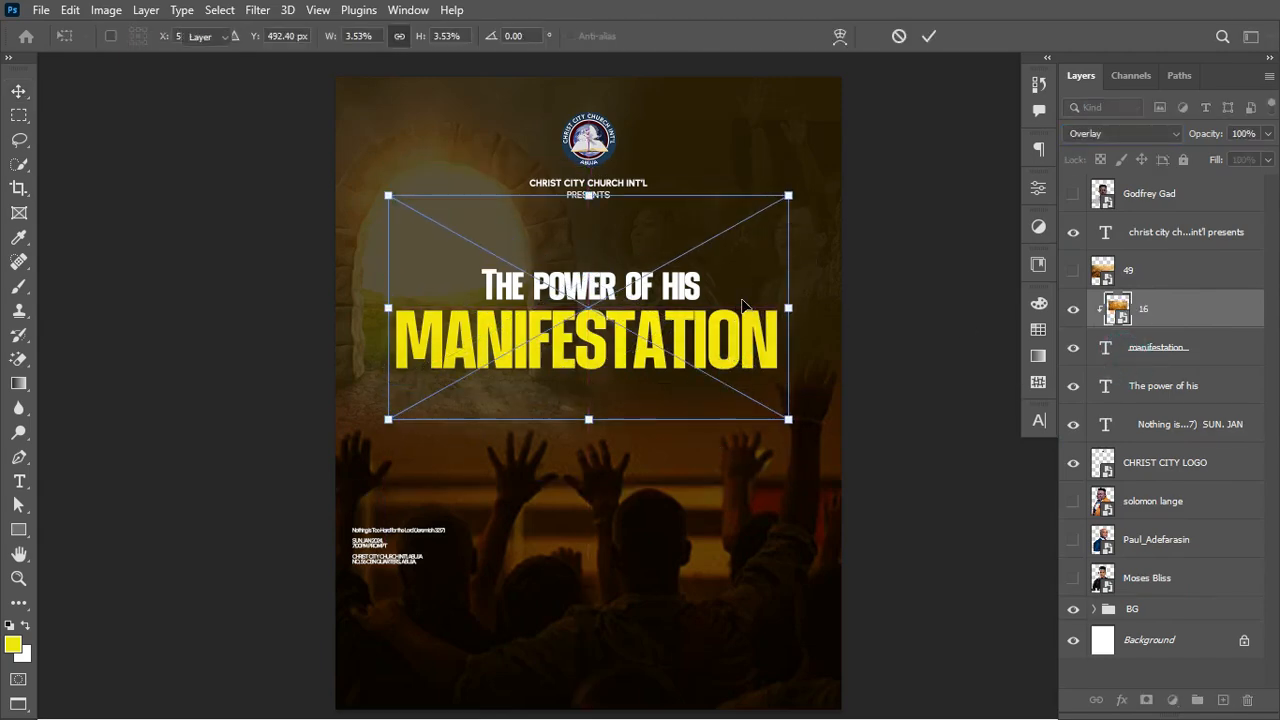
key("Return")
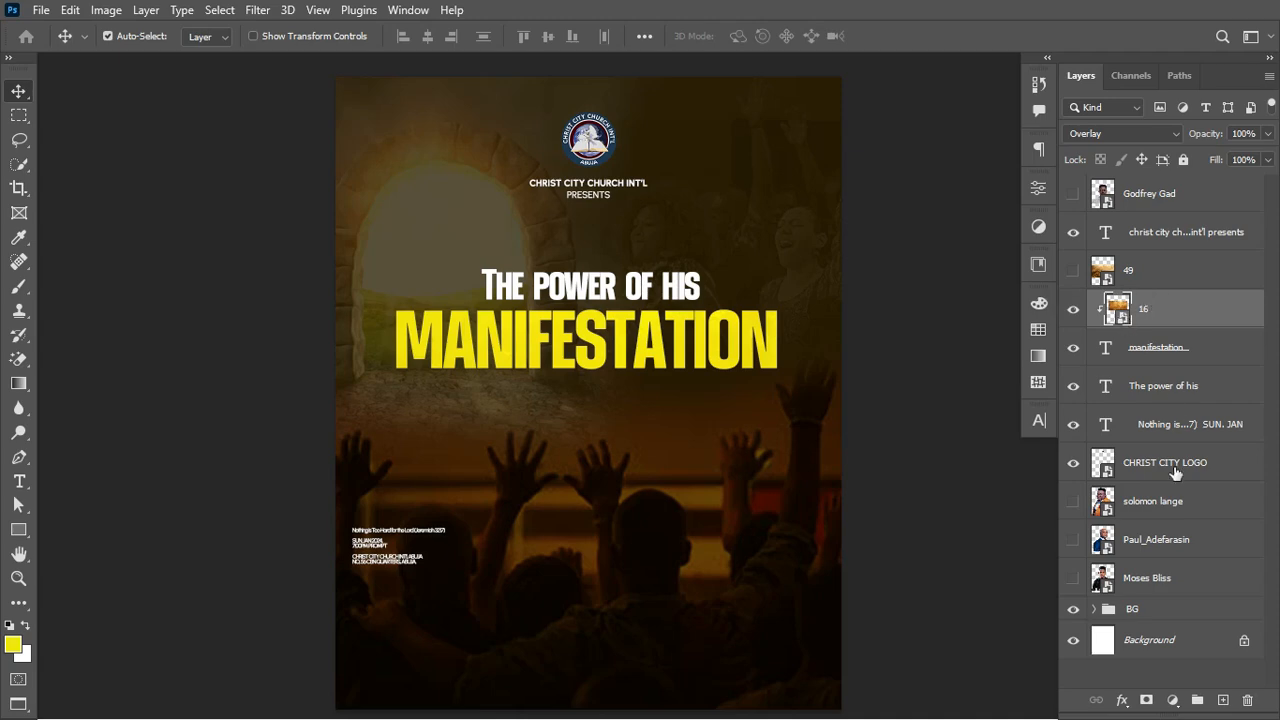
Step: Add a Curves adjustment with an S-shaped curve, clipped to texture layer 16 for extra contrast
left_click(1172, 702)
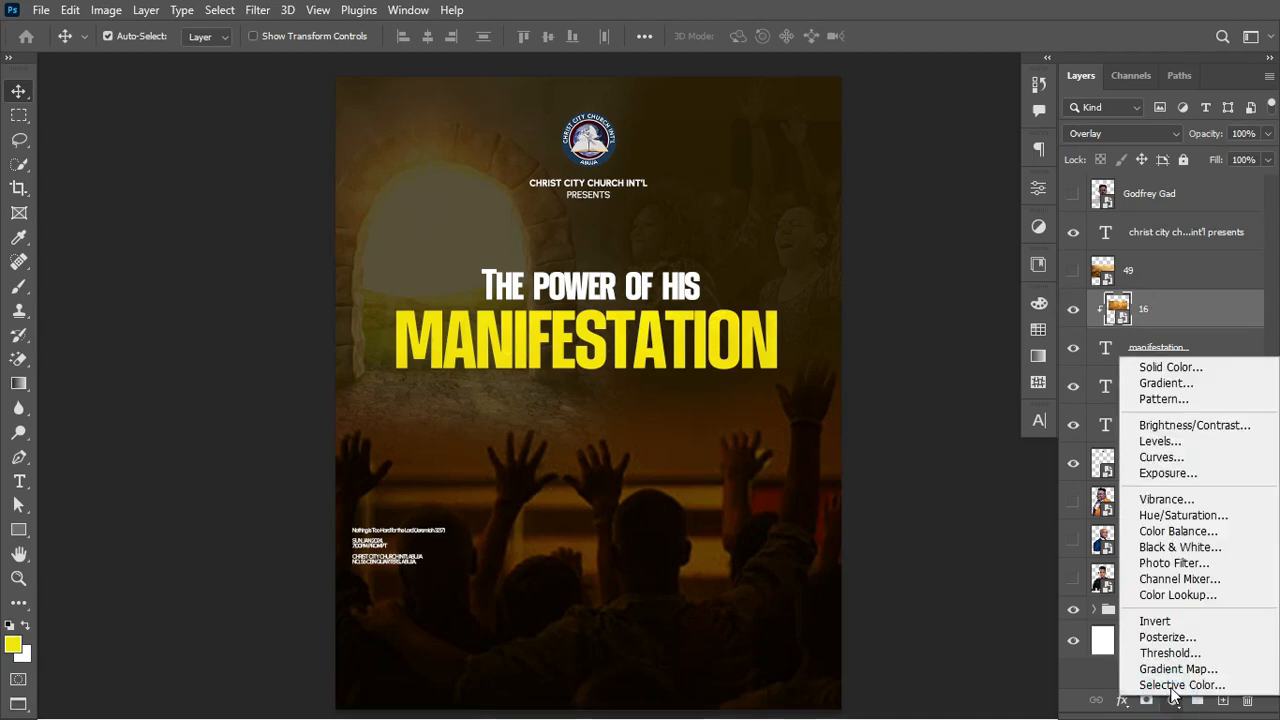
left_click(1172, 458)
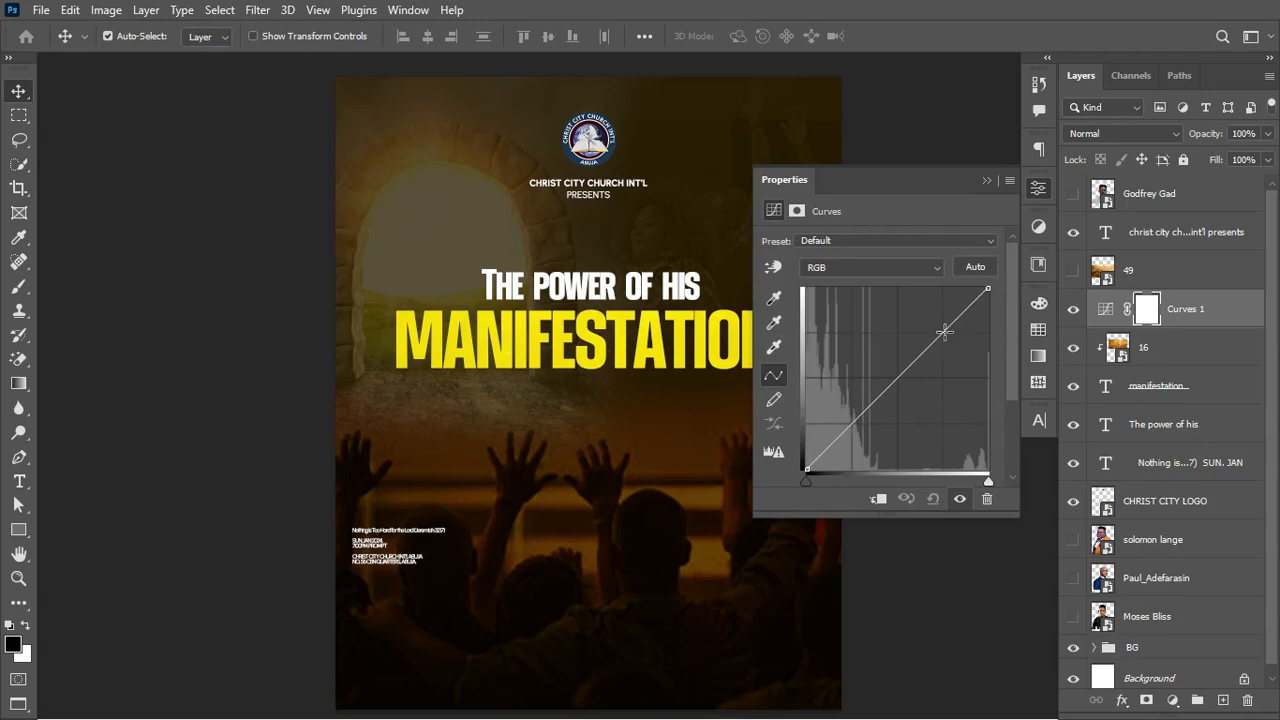
left_click_drag(943, 333, 940, 312)
left_click_drag(850, 415, 873, 437)
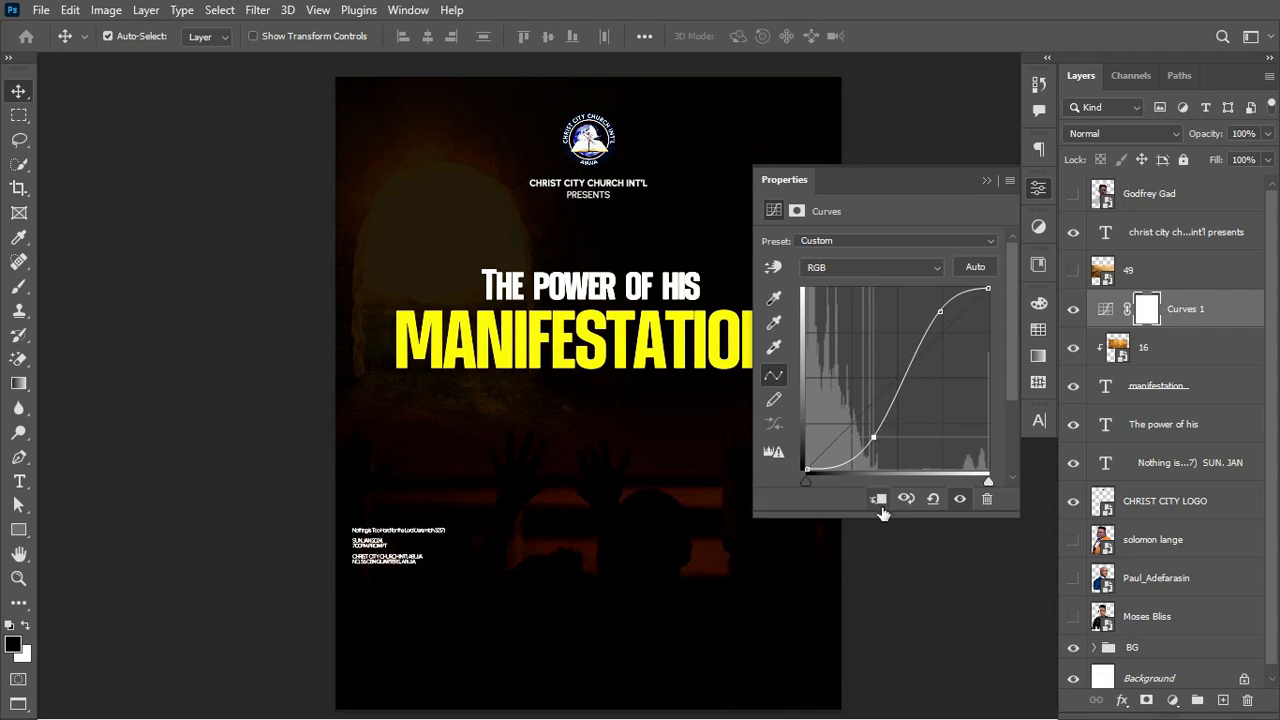
left_click(878, 500)
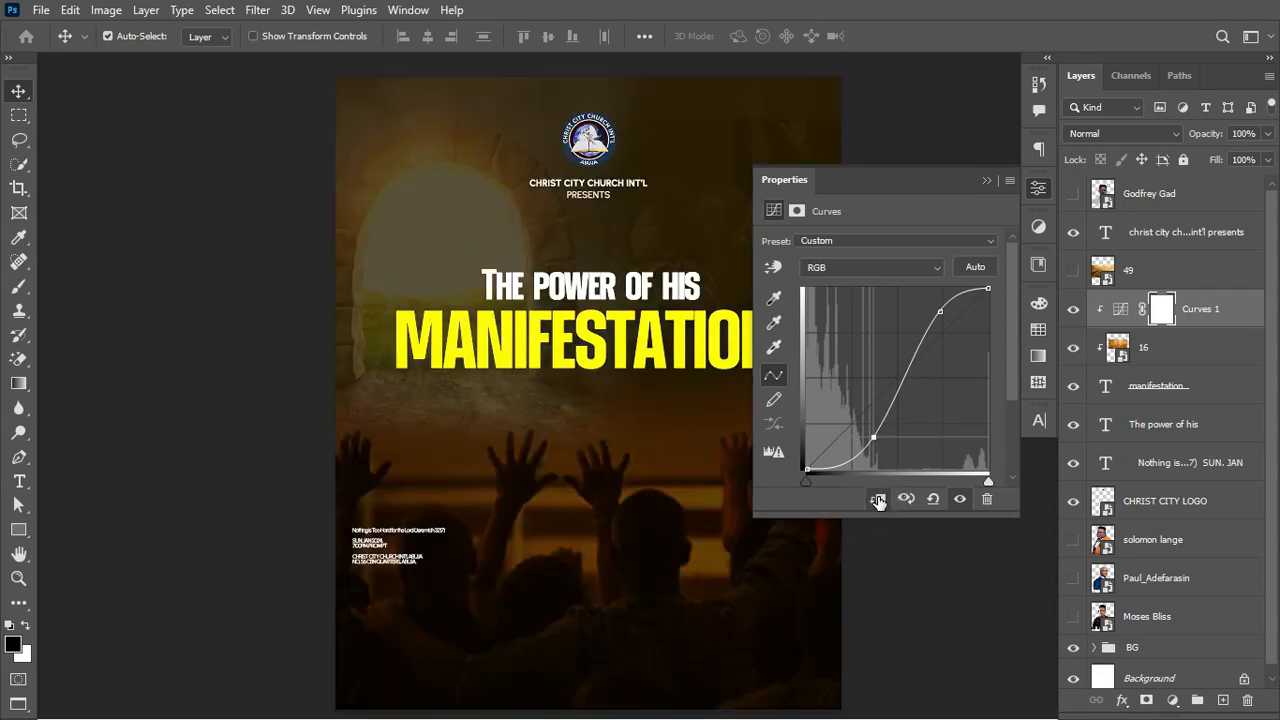
left_click(1073, 311)
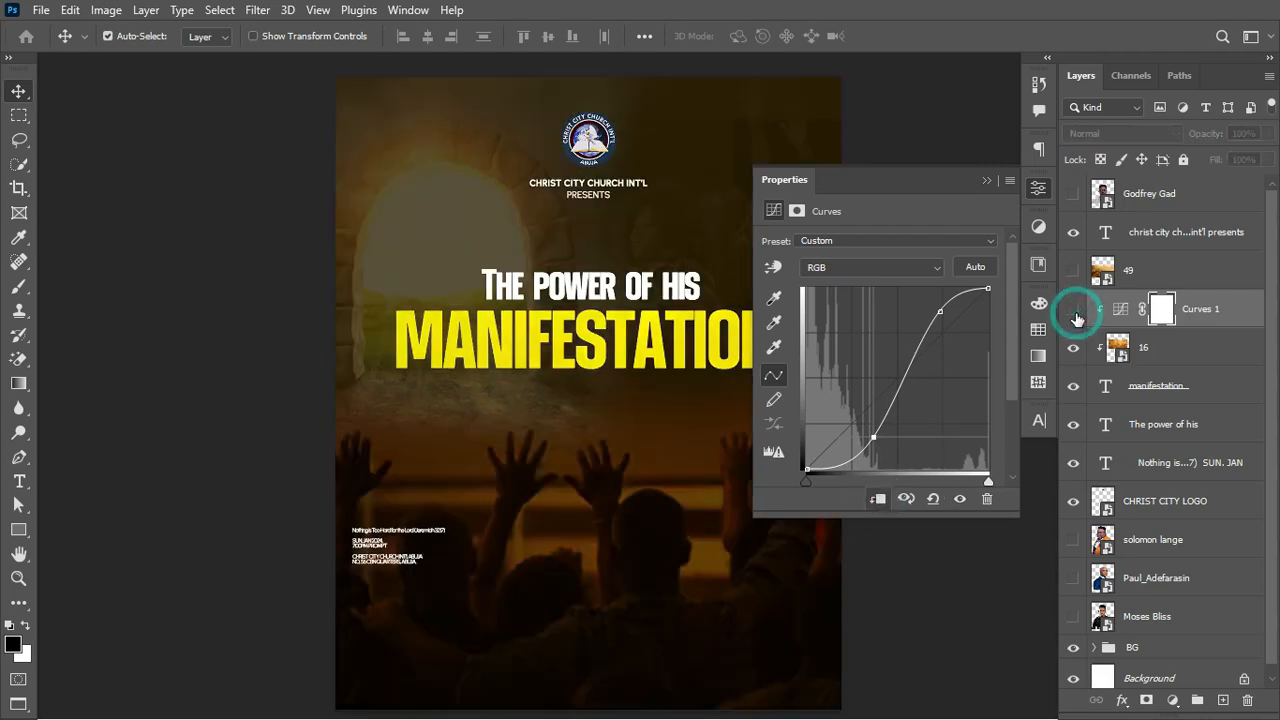
left_click(1073, 311)
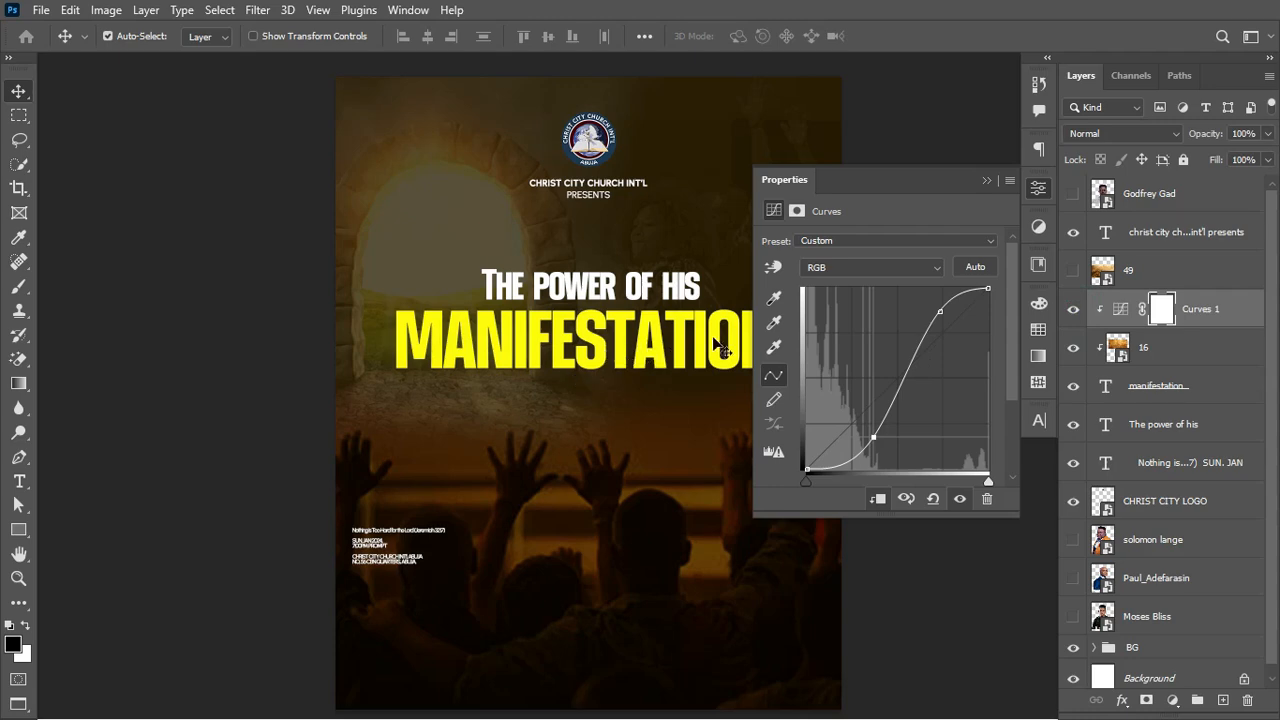
Step: Show wave layer 49, clip it into the MANIFESTATION title and set its blend mode to Overlay
left_click(1073, 271)
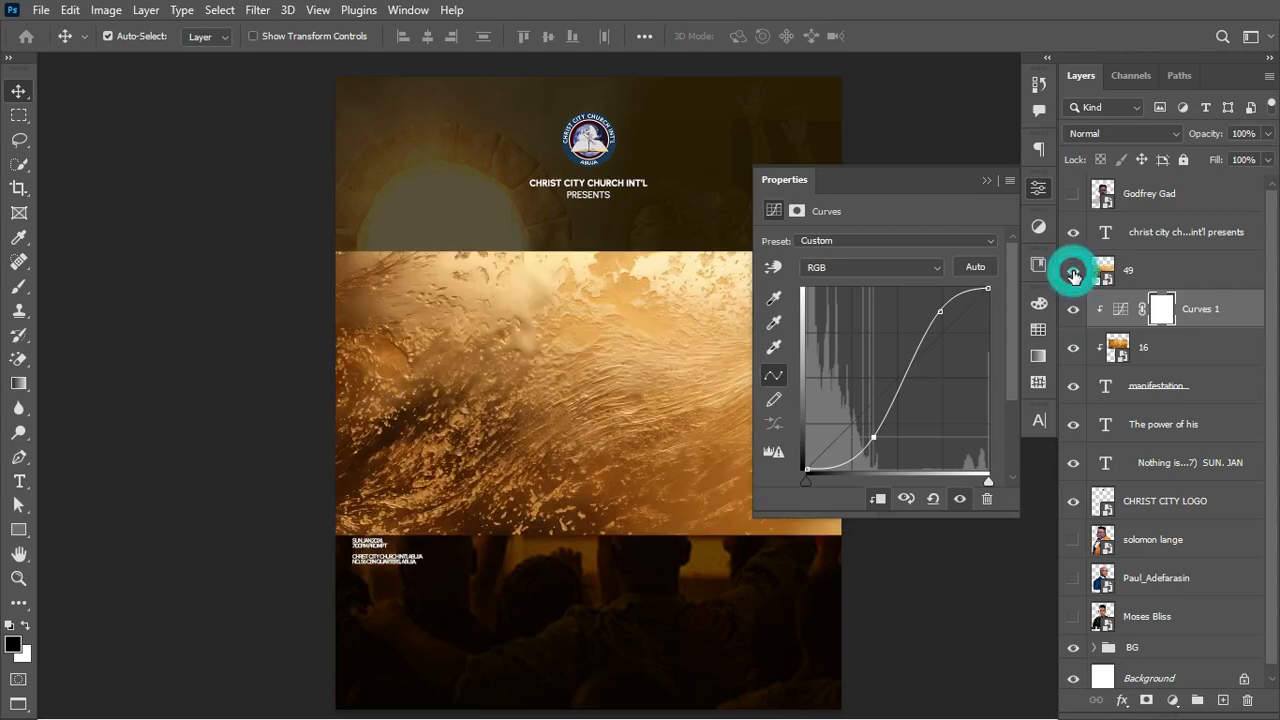
left_click(1152, 270)
right_click(1160, 269)
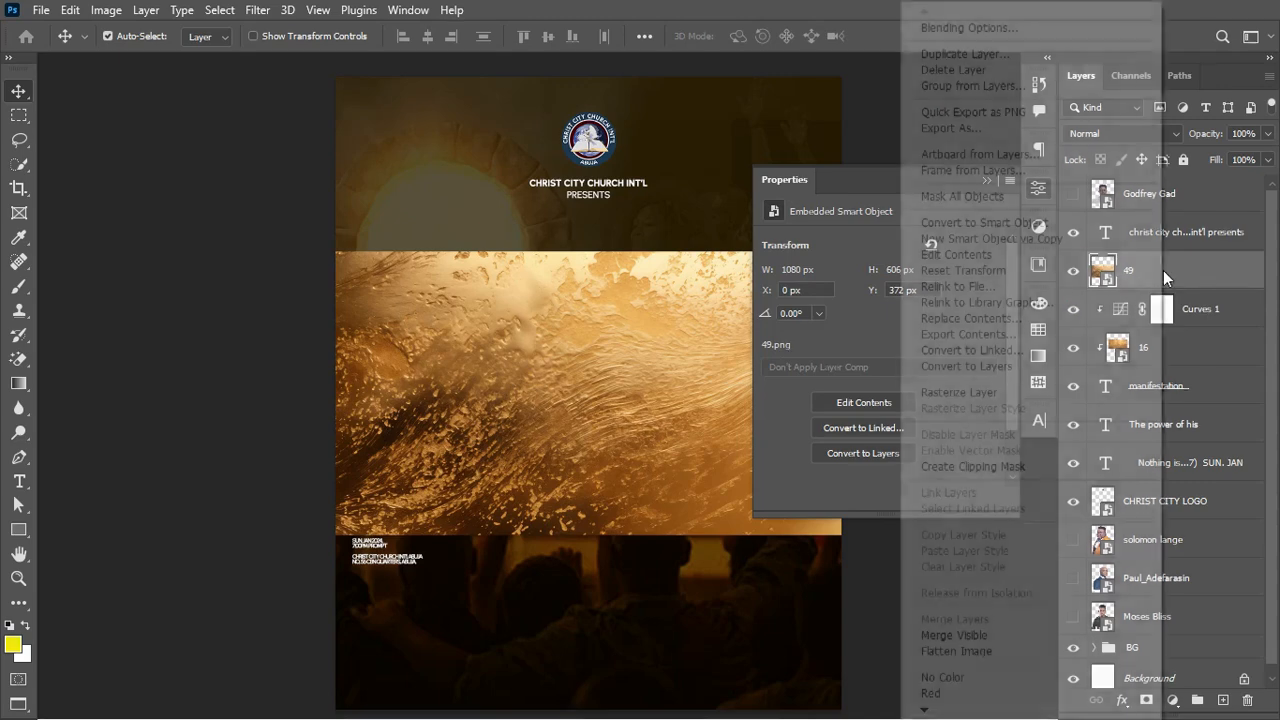
left_click(1007, 466)
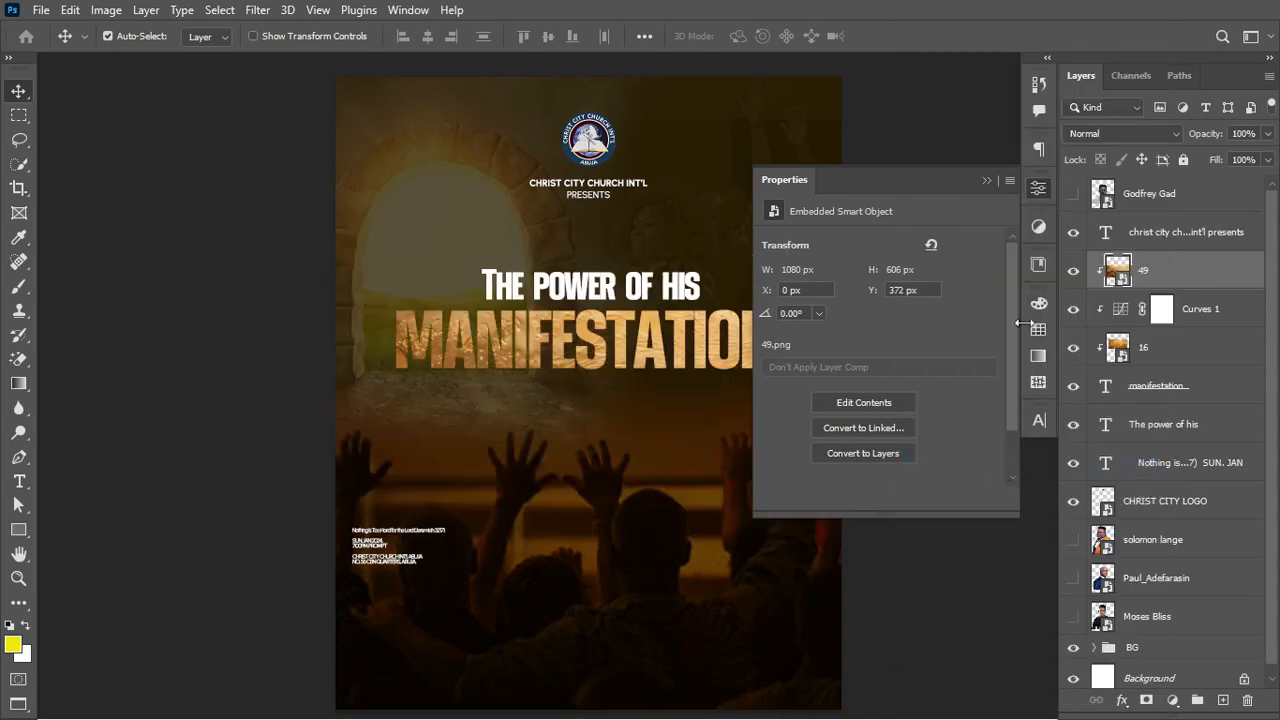
left_click(1110, 133)
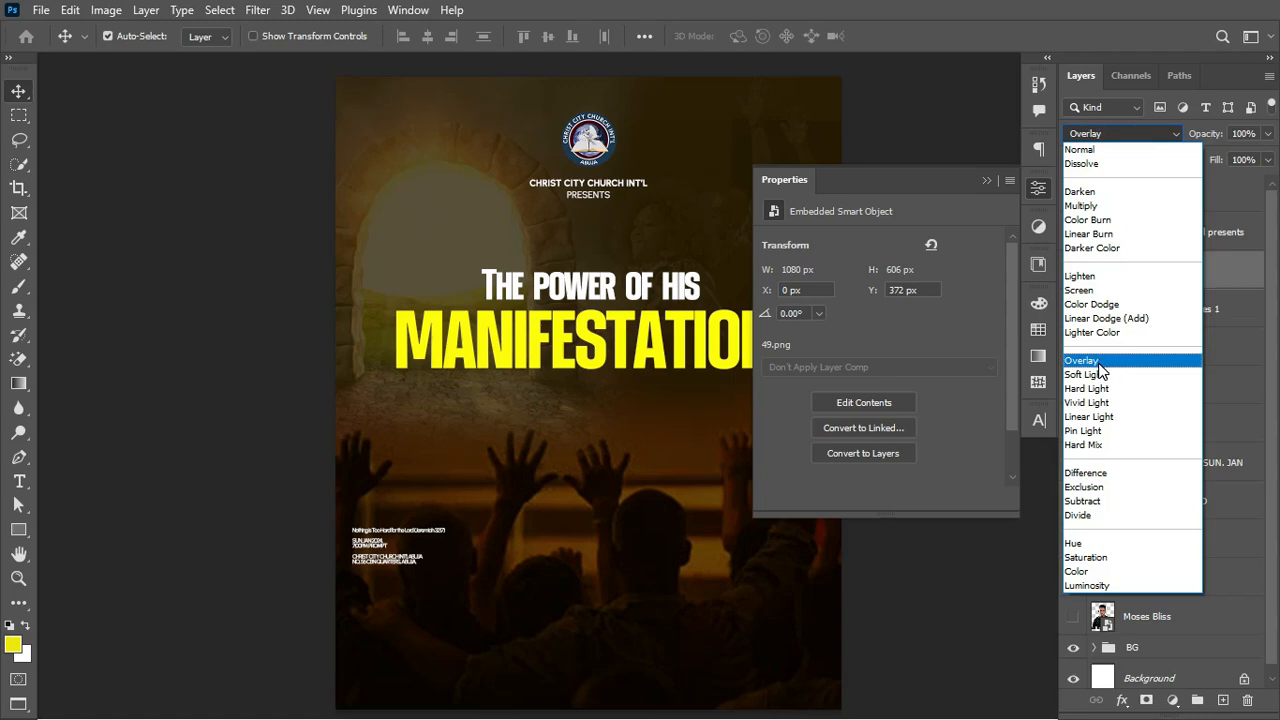
left_click(1099, 361)
left_click(1038, 420)
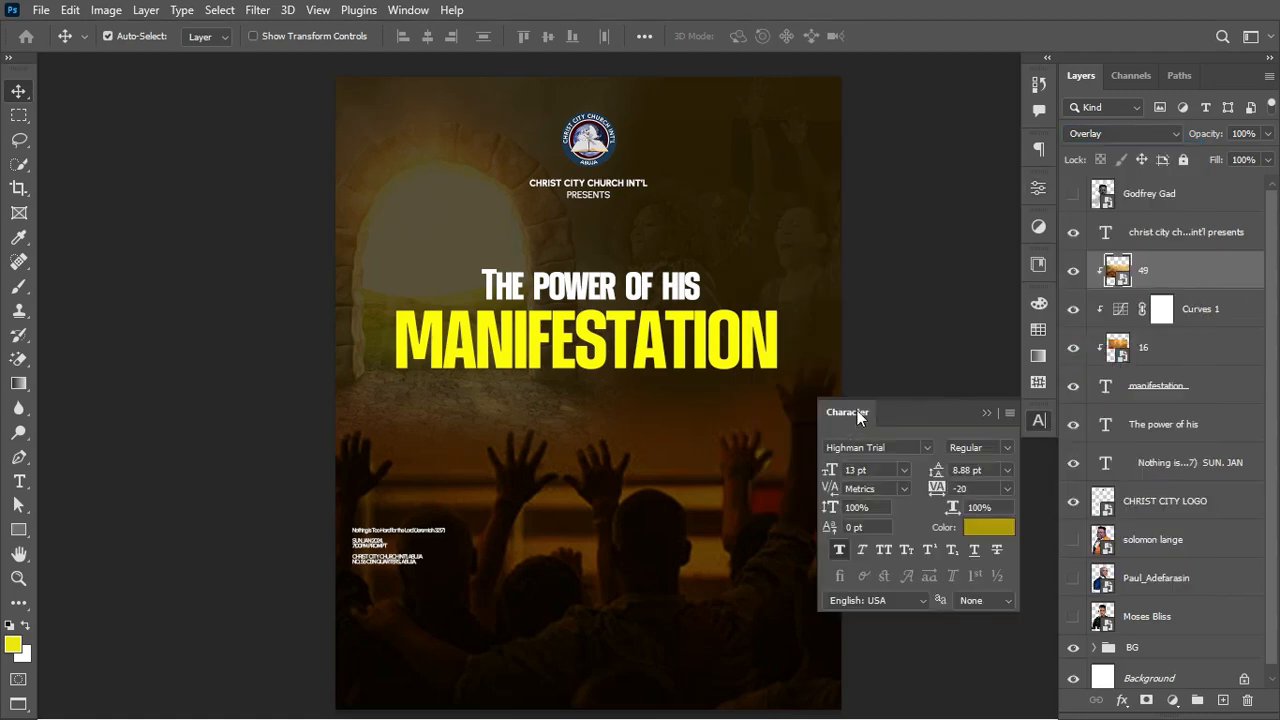
left_click(1160, 395)
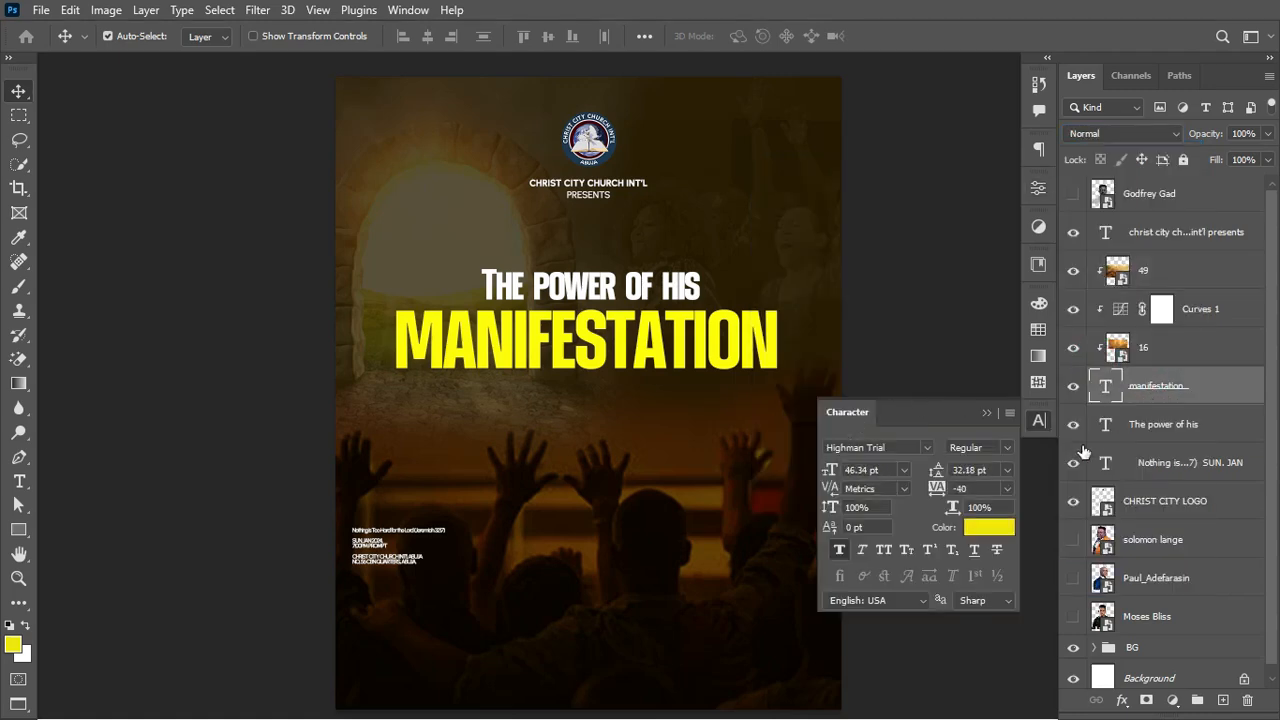
Step: Set the MANIFESTATION text colour to darker gold #b09a04
left_click(994, 529)
left_click(994, 529)
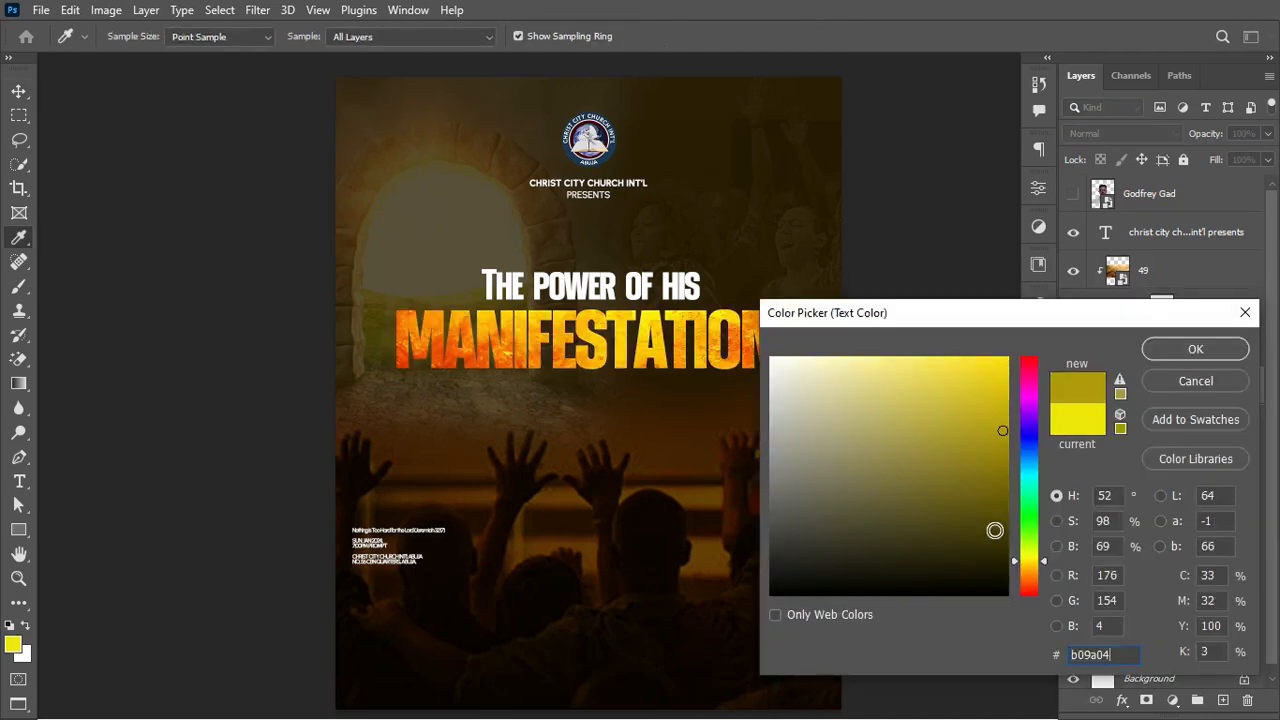
left_click(1116, 653)
left_click(1219, 353)
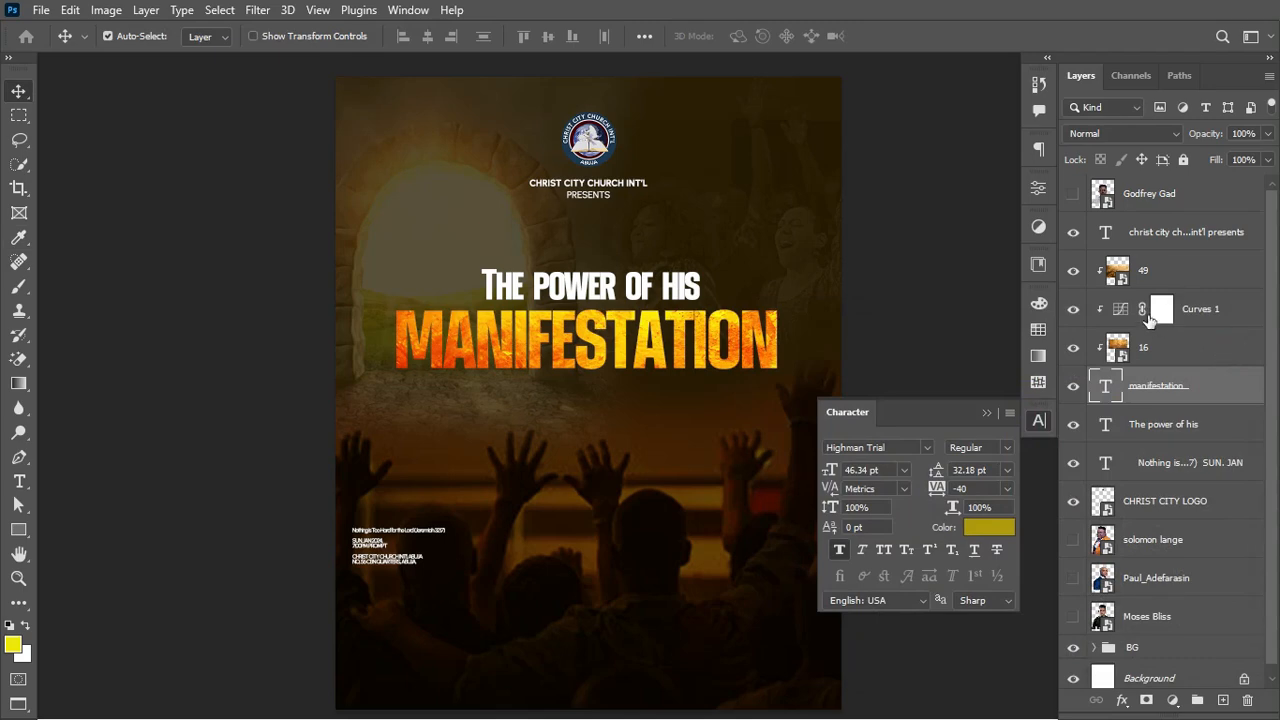
left_click(986, 412)
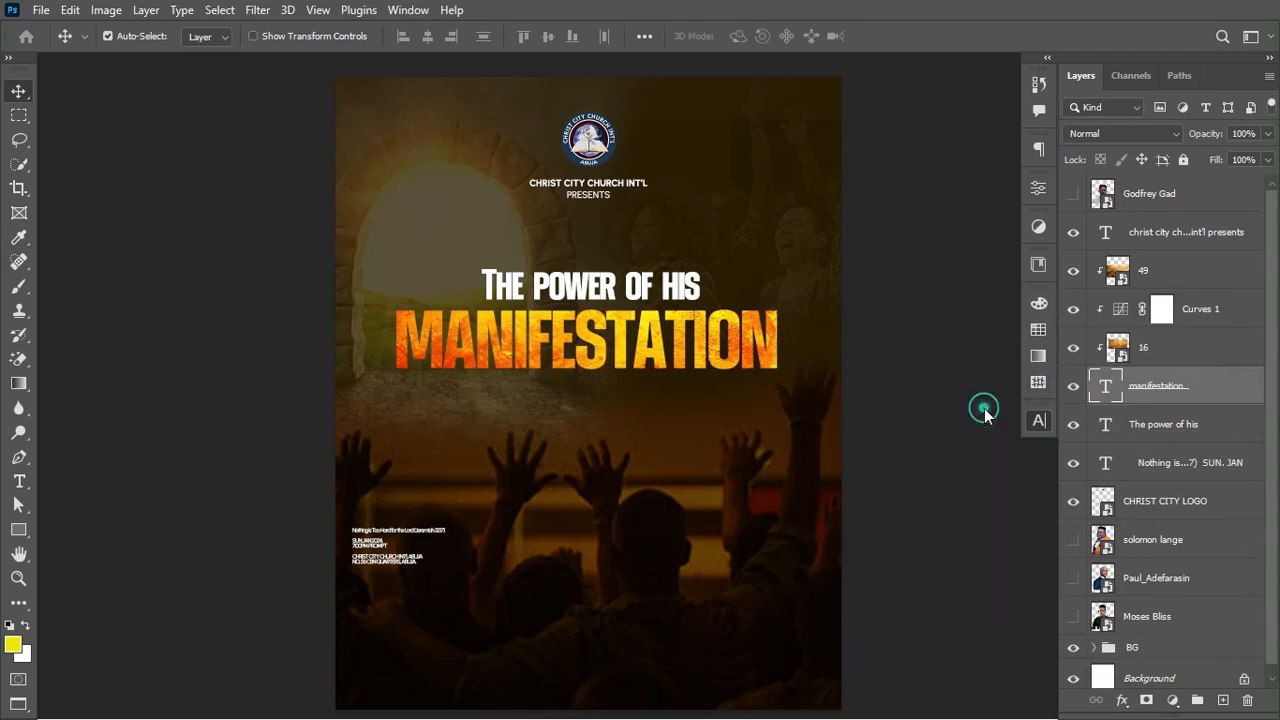
Step: Scale wave layer 49 down to about 3.86% so it covers just the title area
left_click(1177, 273)
key("ctrl+t")
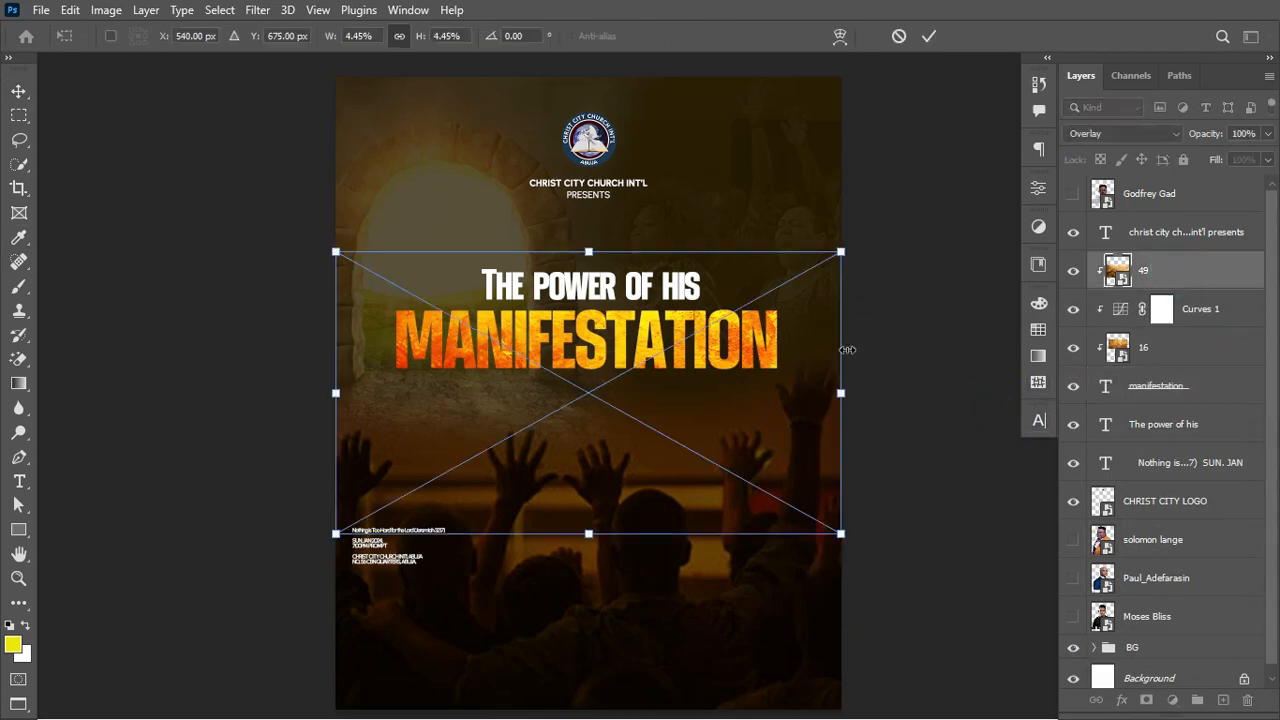
left_click_drag(840, 392, 773, 362)
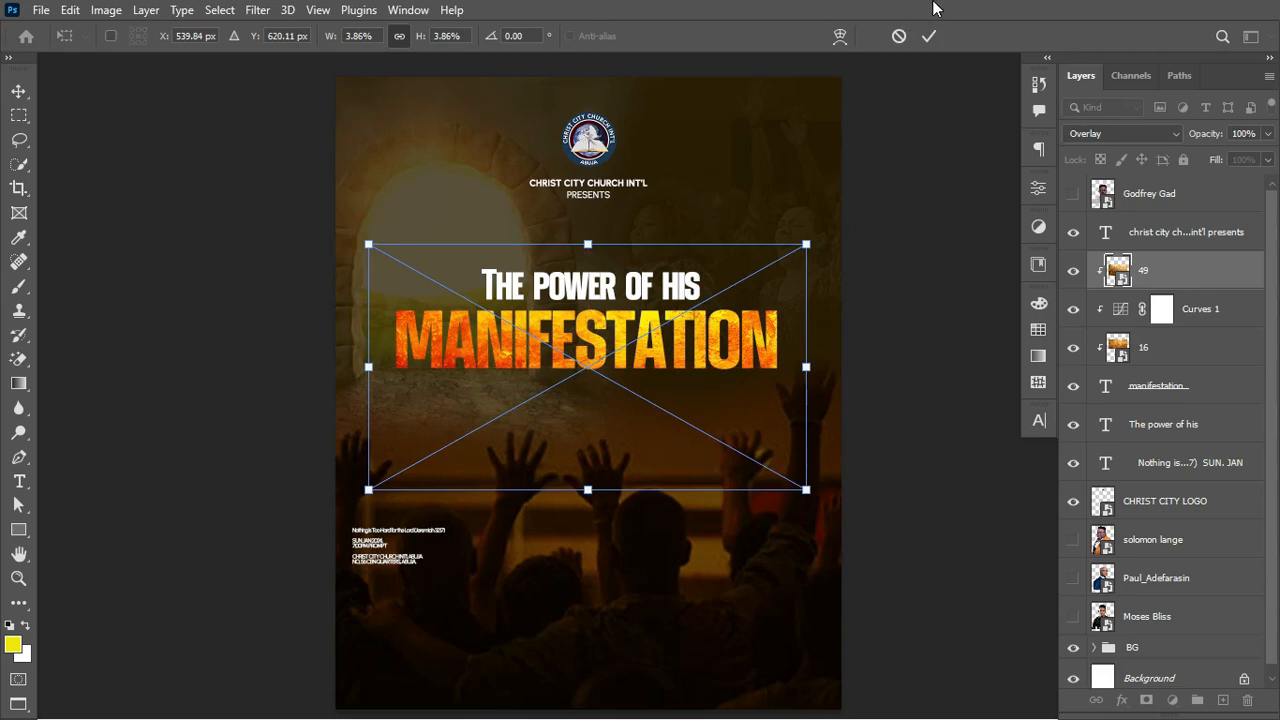
left_click(928, 35)
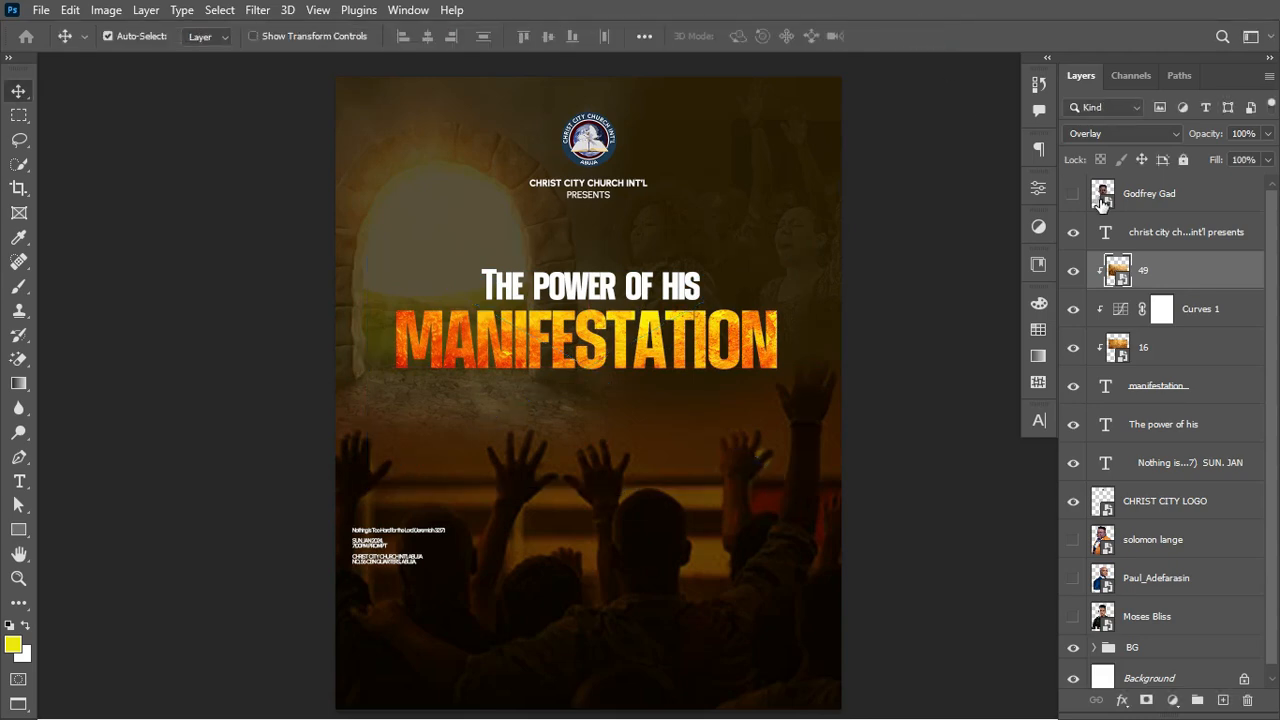
Step: Select the four title layers, from layer 49 through the manifestation text
left_click(1118, 392)
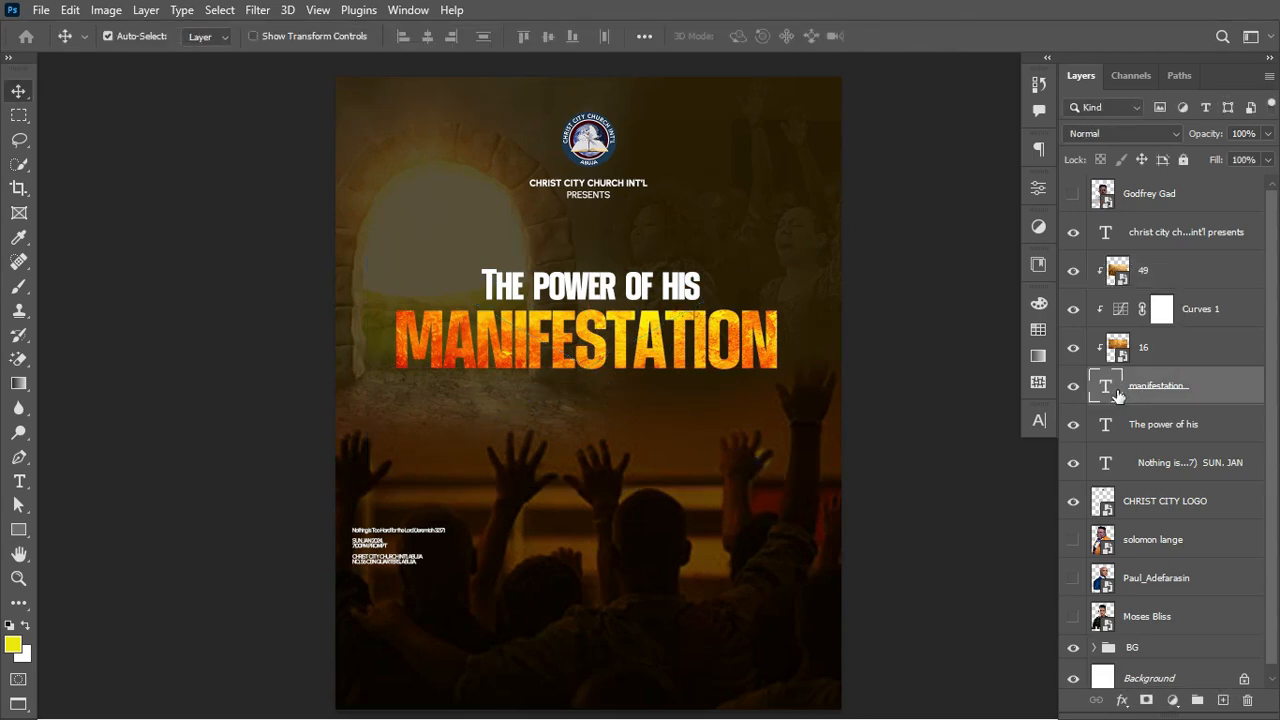
left_click(1207, 383)
left_click(1202, 275, "shift")
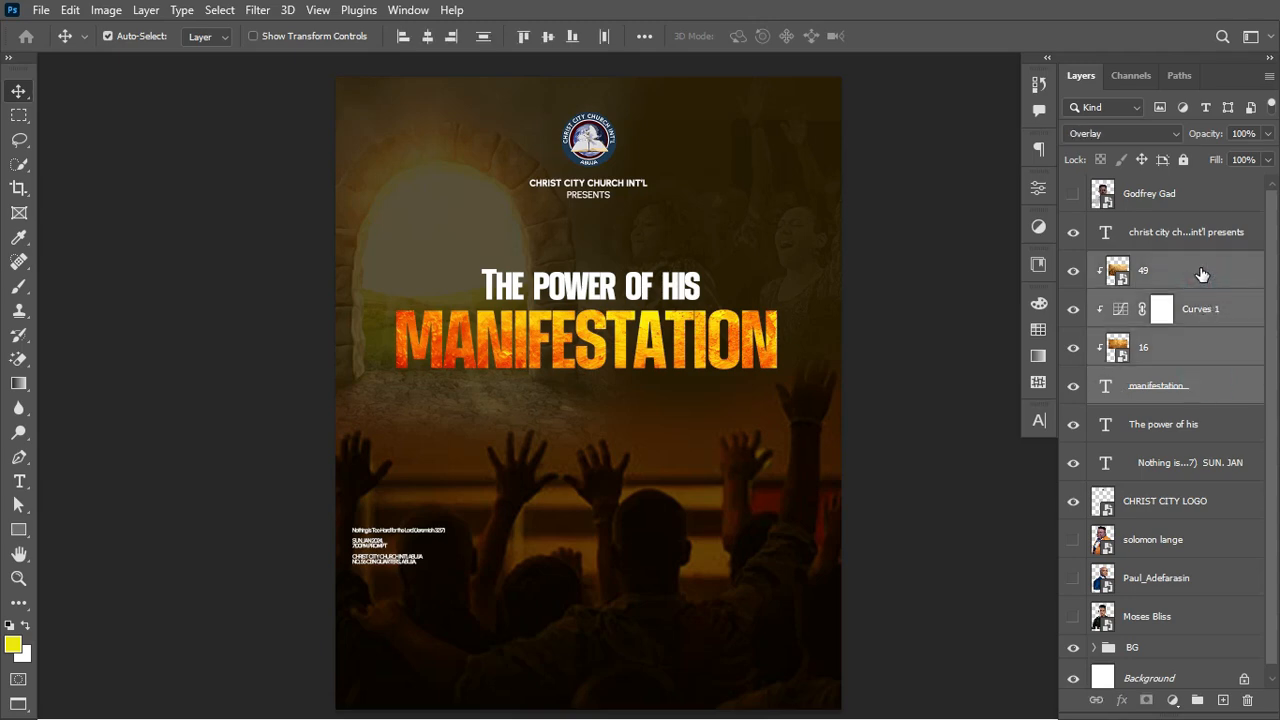
Step: Group the four title layers and name the group MANIFESTATION
key("ctrl+g")
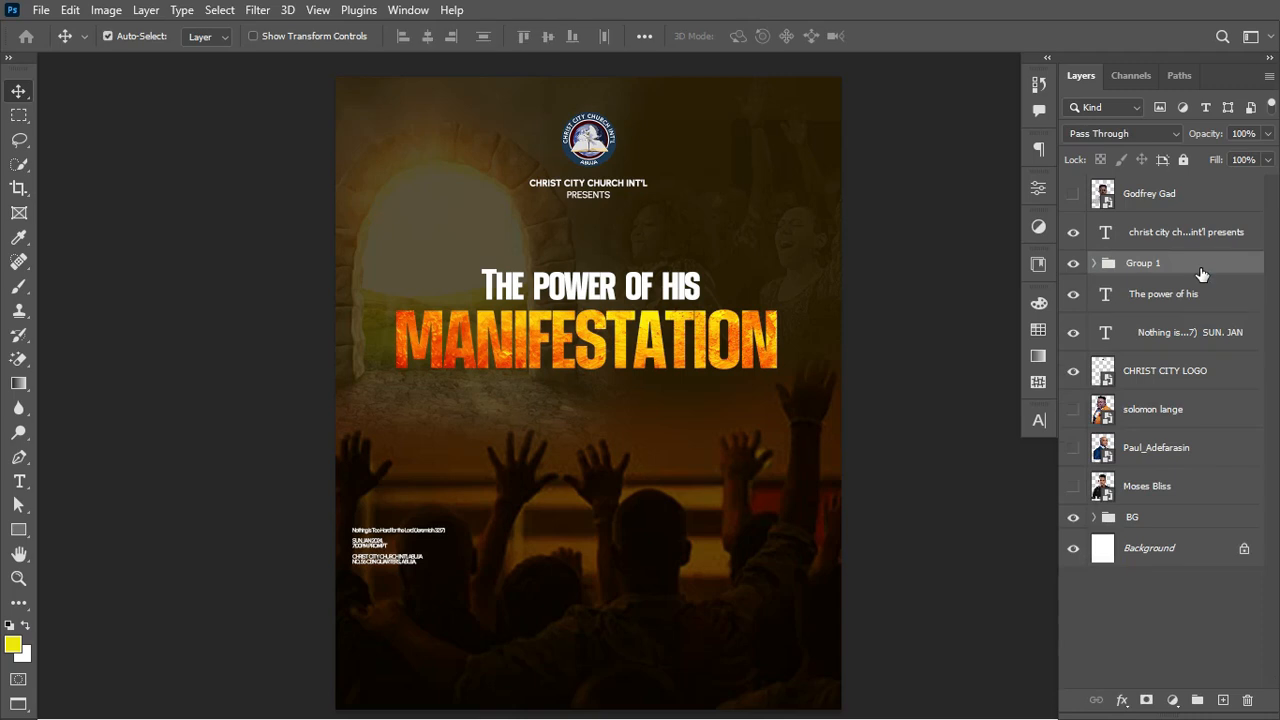
left_click(1073, 263)
left_click(1073, 263)
left_click(1142, 268)
double_click(1142, 268)
type("MANIFESTATION")
key("Return")
Step: Give the MANIFESTATION group a drop shadow with 47% opacity, 17% spread and 27 px size
double_click(1226, 264)
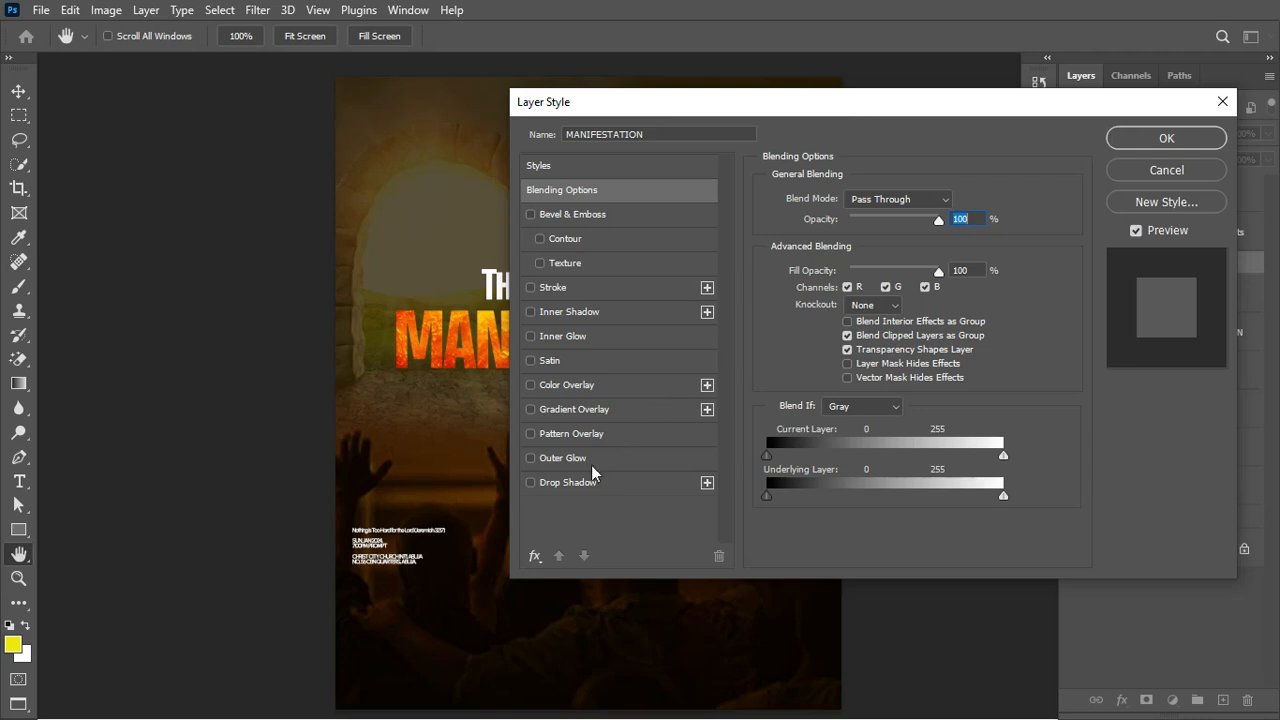
left_click(572, 484)
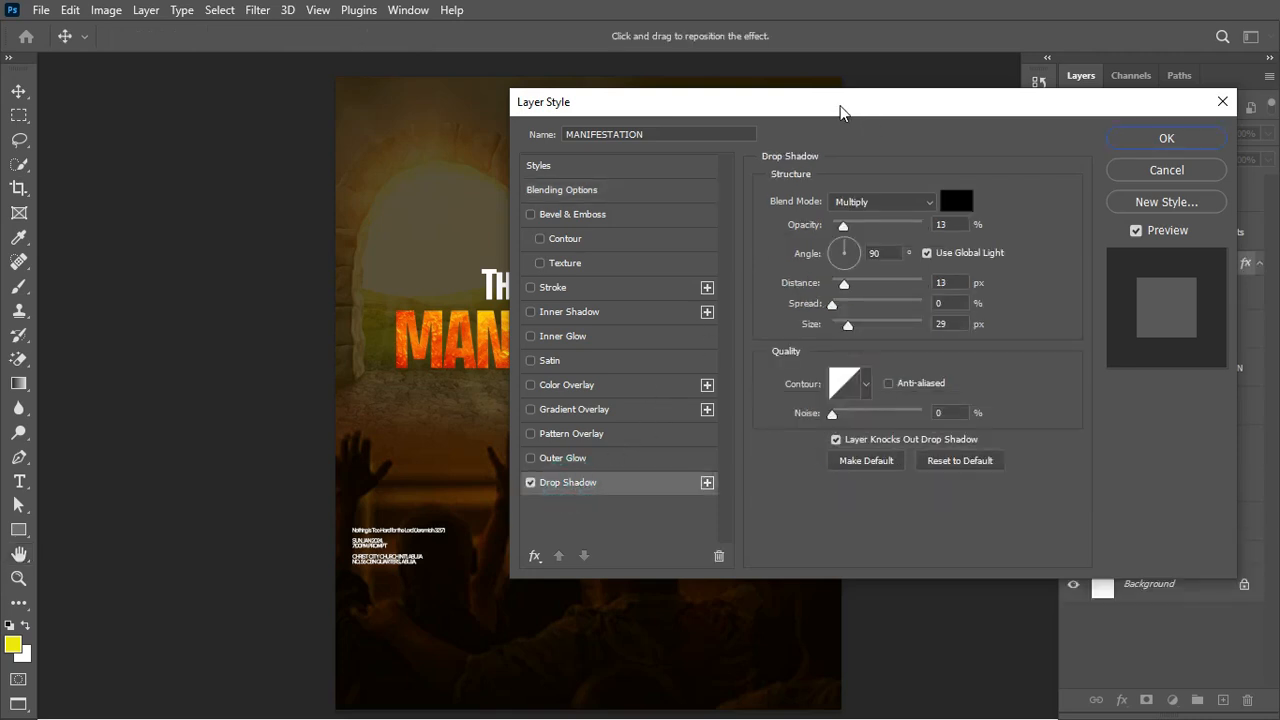
left_click_drag(841, 110, 935, 104)
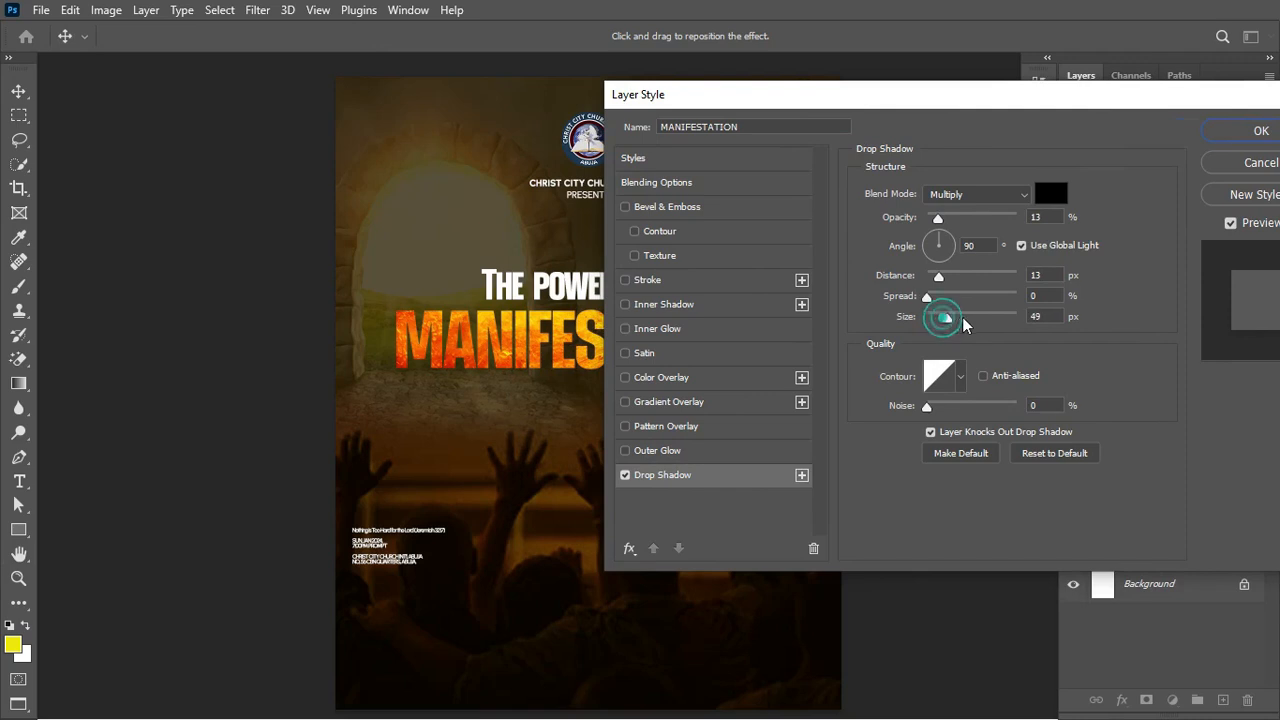
left_click_drag(966, 318, 960, 318)
left_click_drag(938, 217, 1007, 220)
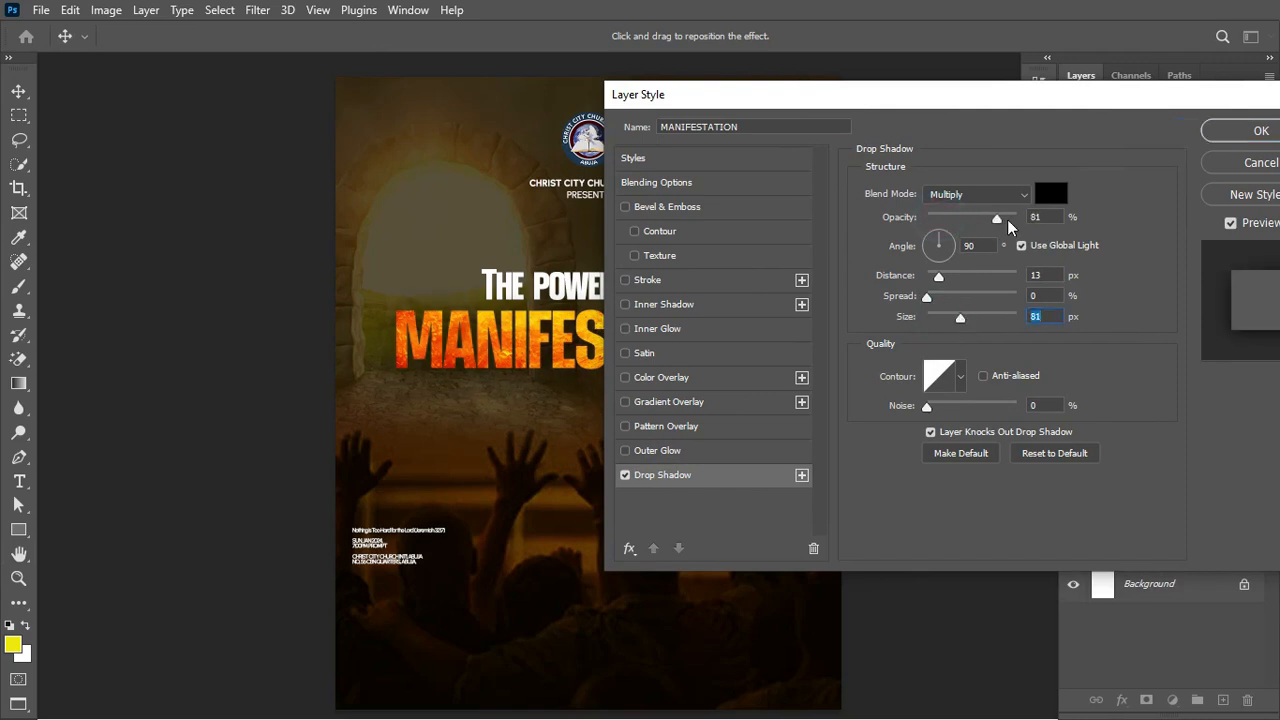
left_click_drag(966, 320, 937, 319)
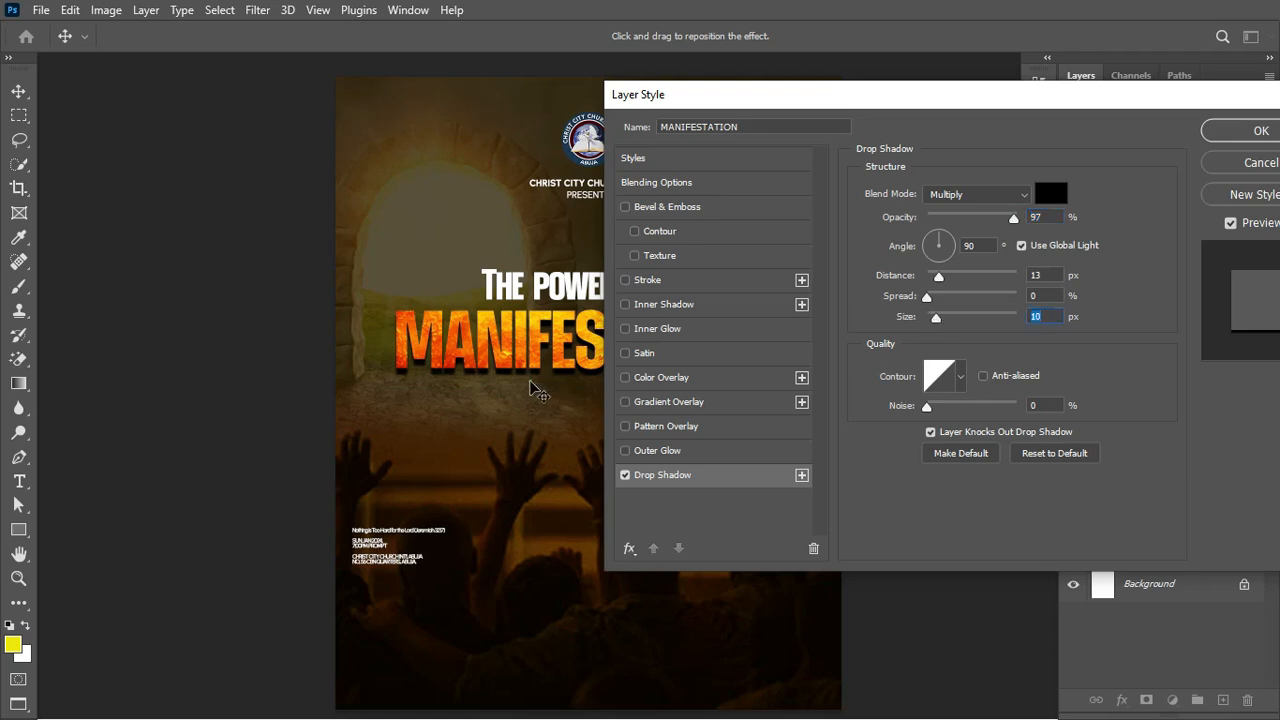
mouse_move(529, 386)
left_mouse_down()
mouse_move(465, 430)
mouse_move(523, 391)
mouse_move(509, 380)
mouse_move(519, 474)
mouse_move(530, 381)
left_mouse_up()
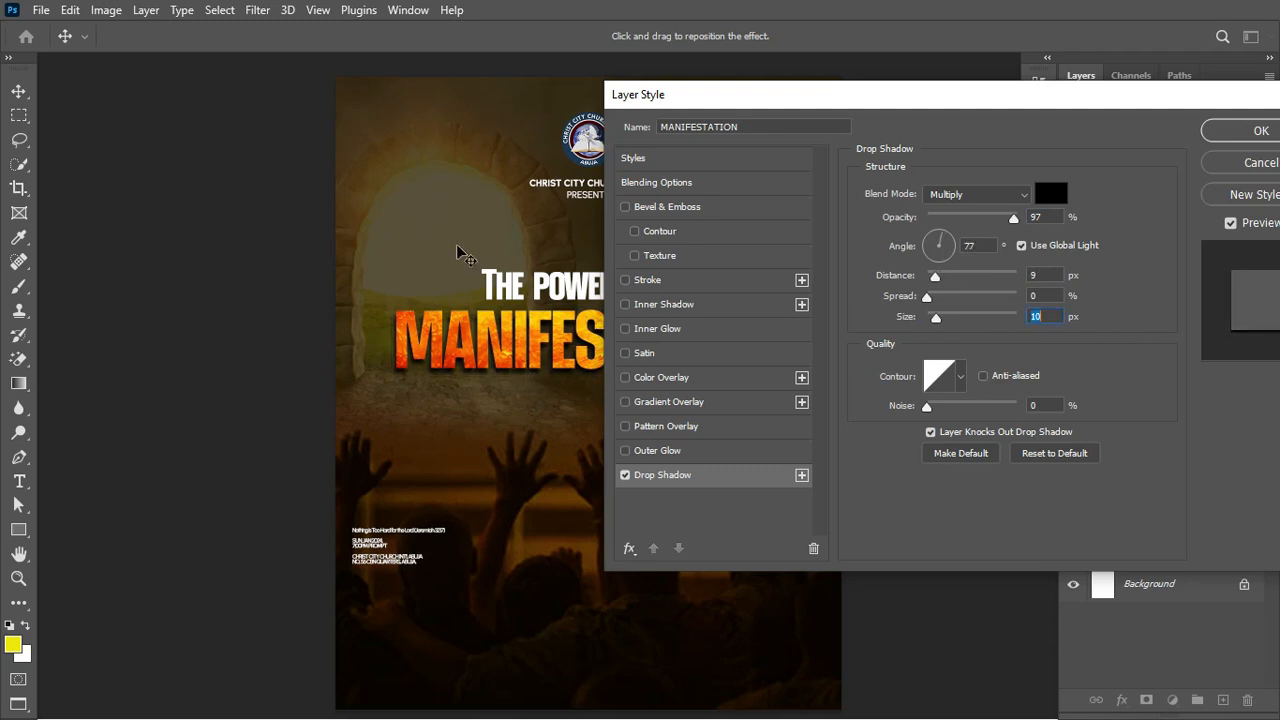
left_click_drag(1016, 220, 972, 229)
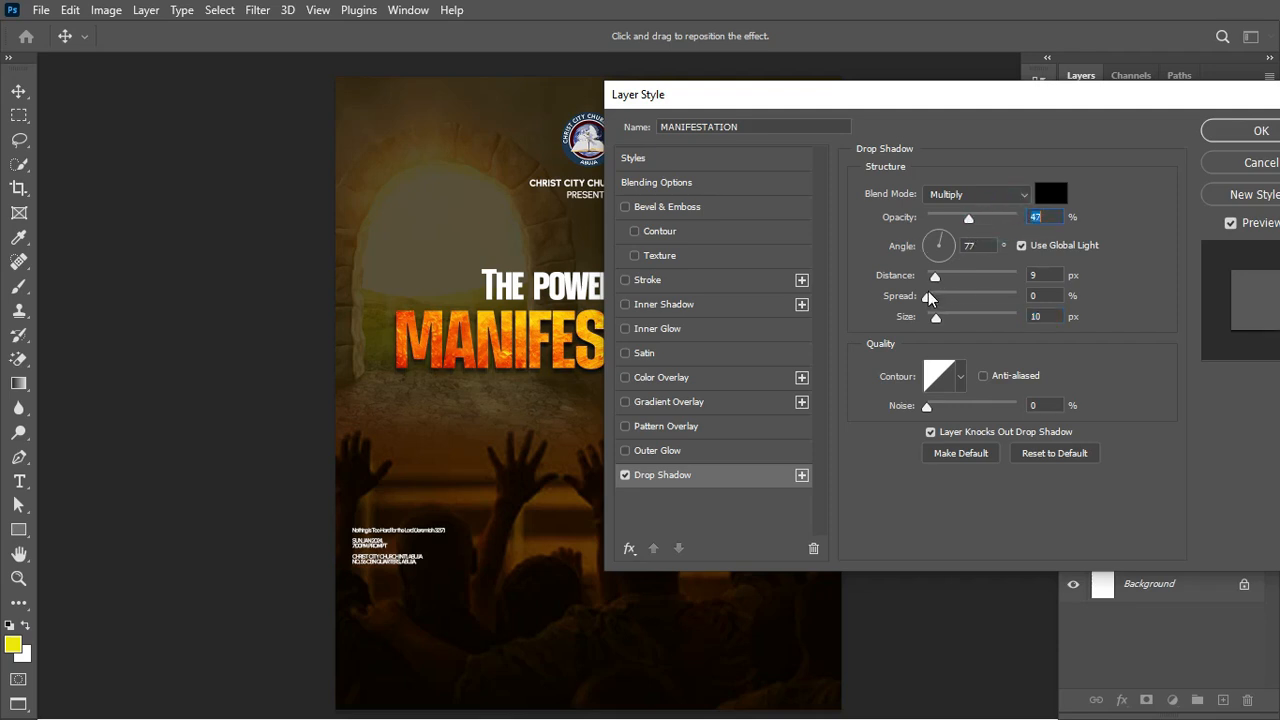
mouse_move(928, 295)
left_mouse_down()
mouse_move(943, 298)
mouse_move(943, 318)
mouse_move(930, 298)
mouse_move(938, 277)
left_mouse_up()
left_click(1253, 134)
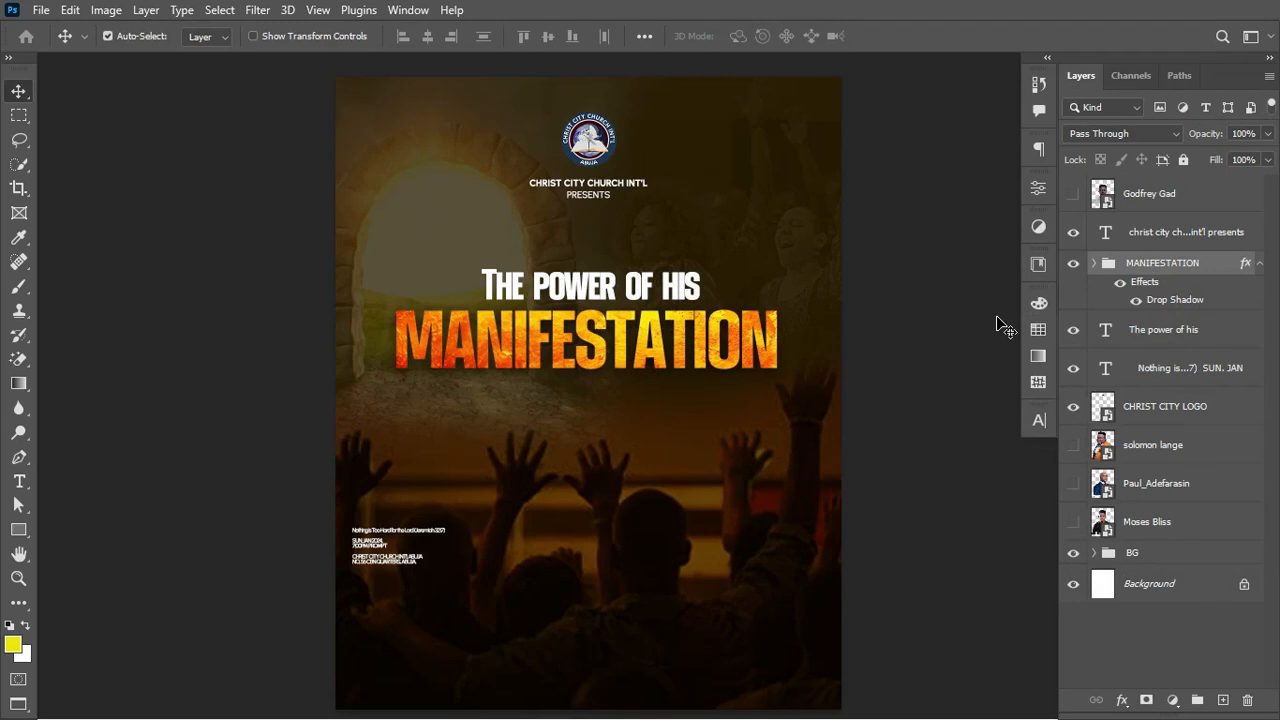
Step: Cut the first verse line from the scripture text block and paste it as a new text layer
key("t")
left_click(431, 549)
key("shift+Home")
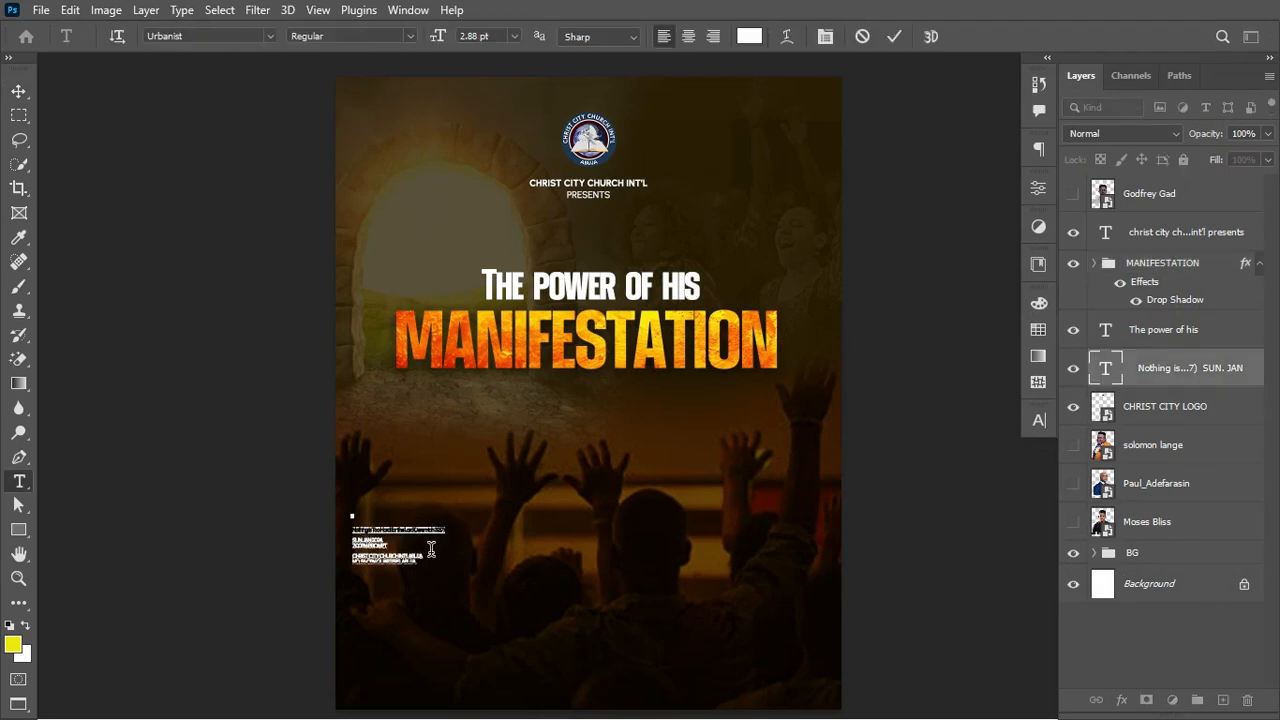
key("ctrl+x")
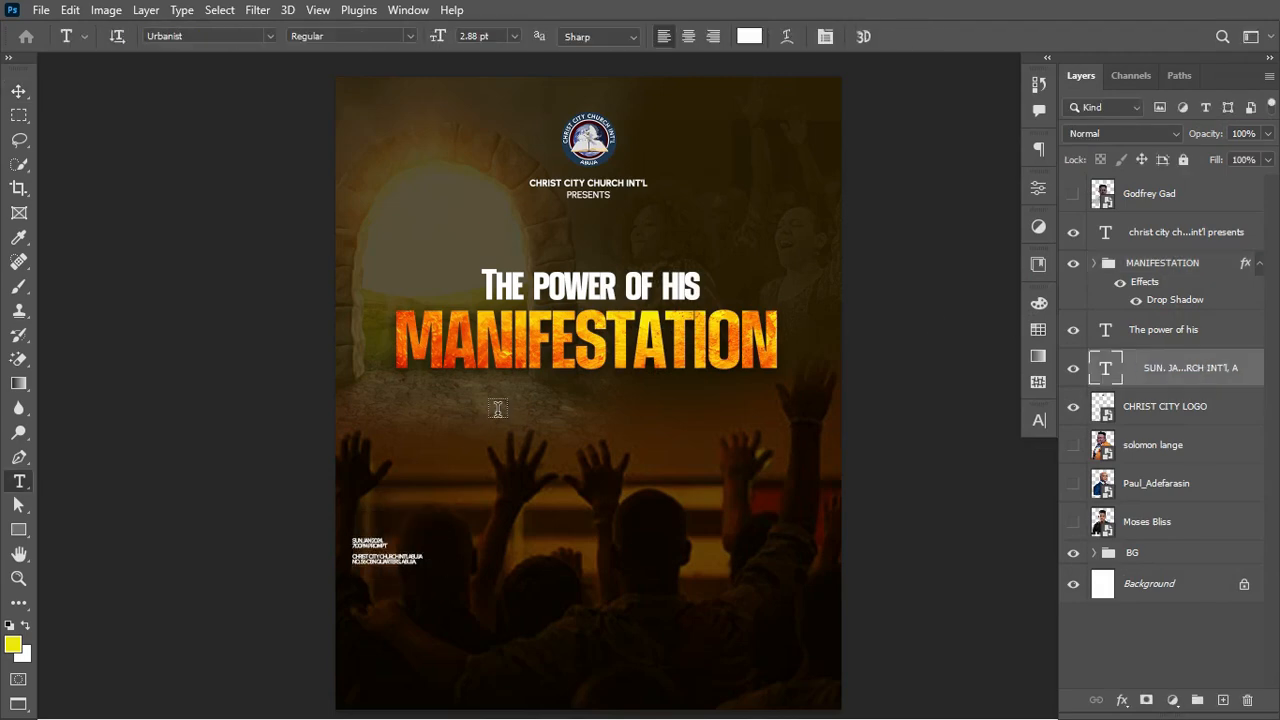
left_click(497, 410)
key("ctrl+v")
key("ctrl+Return")
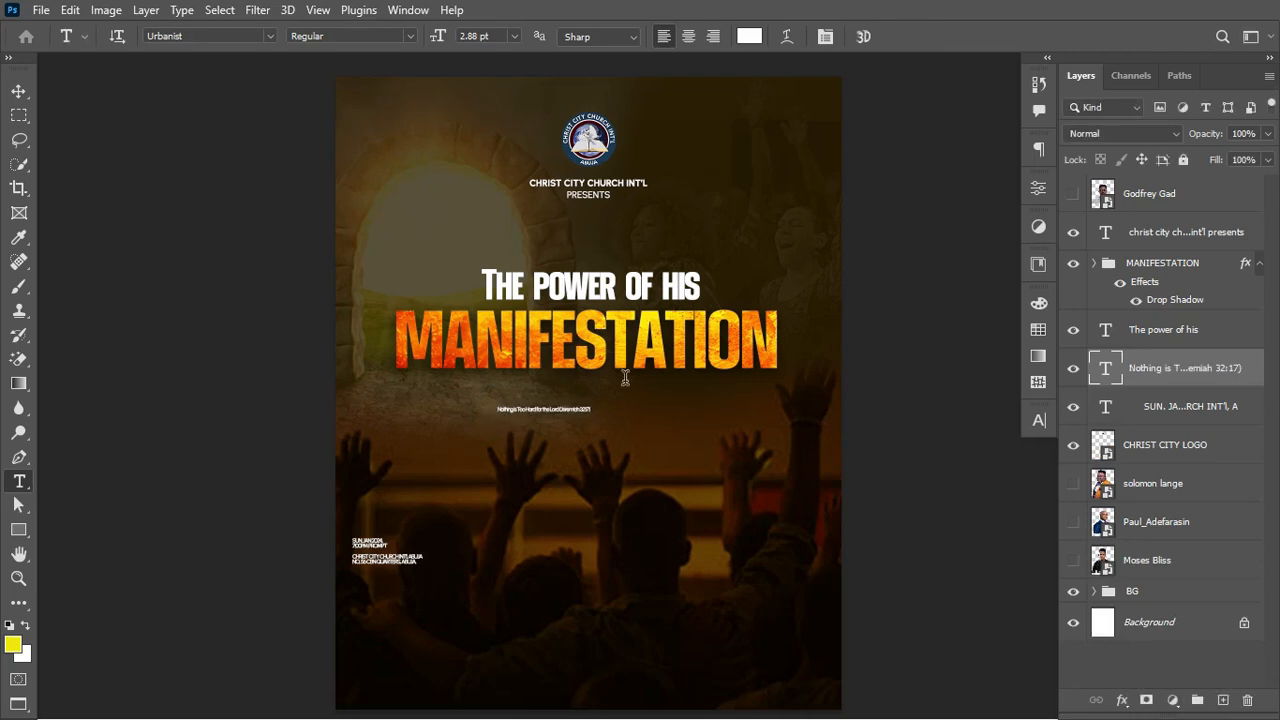
Step: Set the scripture line to 13 pt with -40 tracking
left_click(1039, 420)
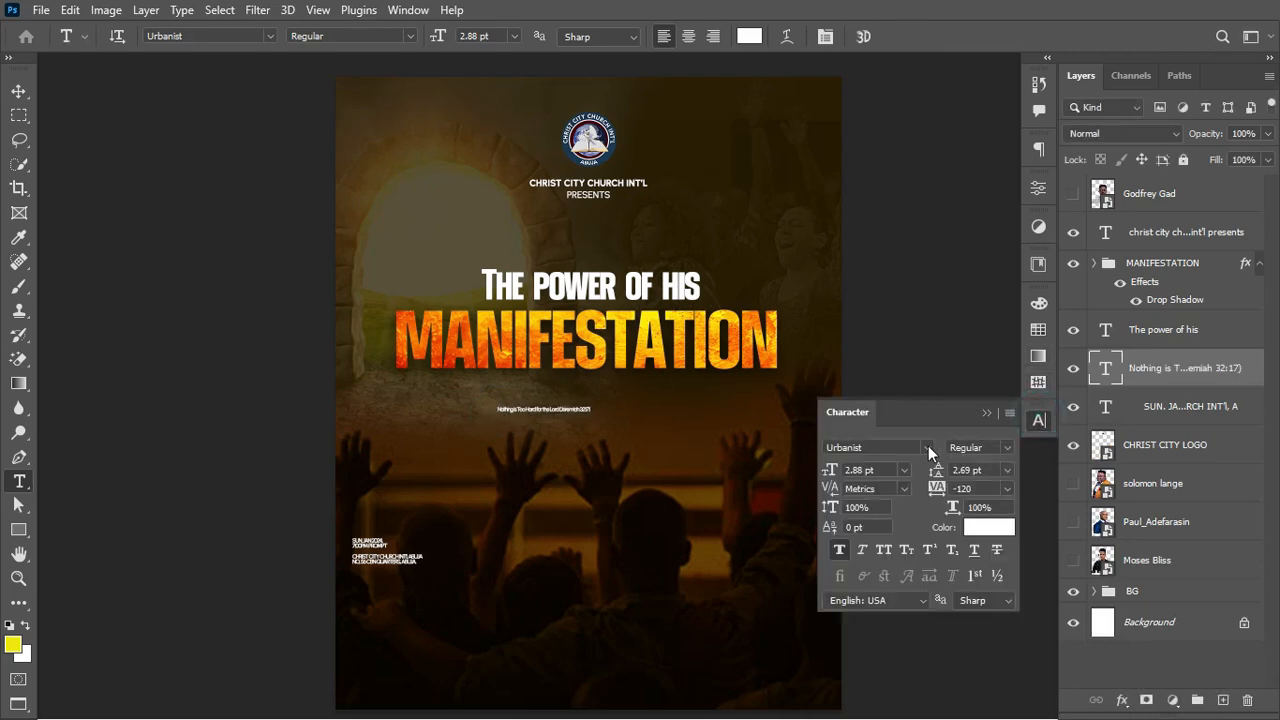
left_click(829, 472)
type("20")
key("Return")
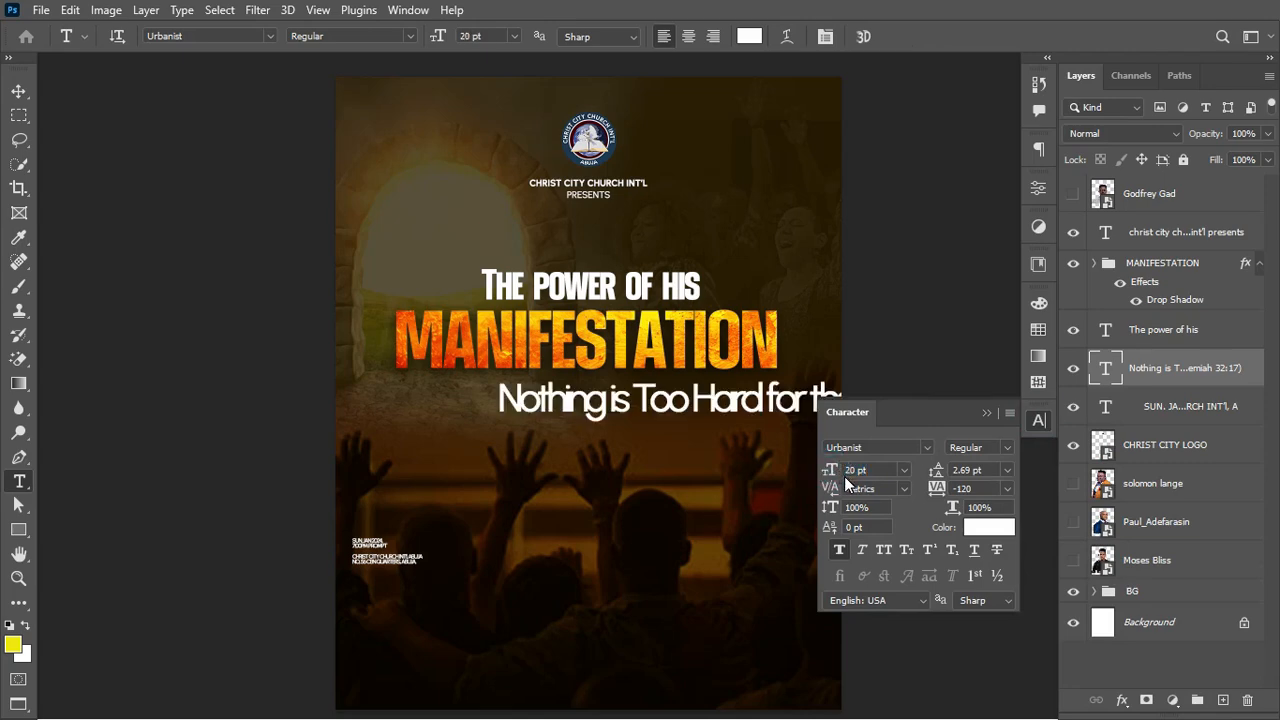
left_click_drag(839, 470, 833, 470)
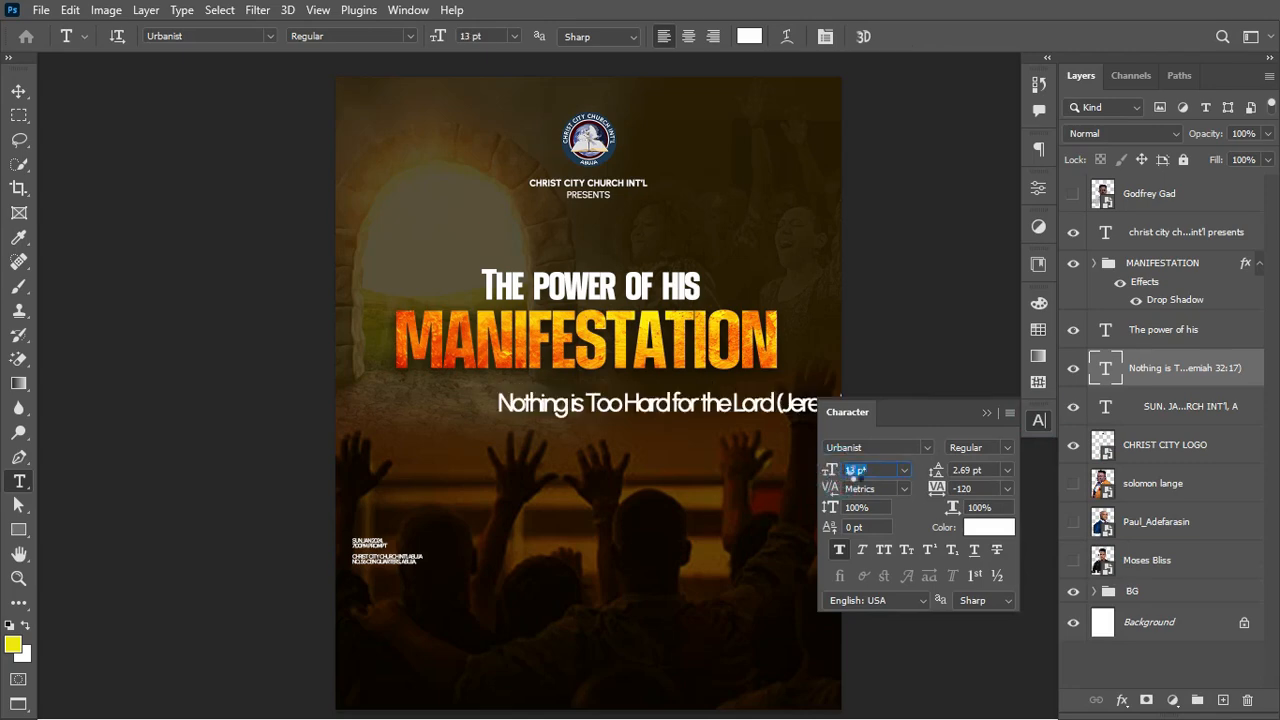
left_click_drag(935, 488, 936, 487)
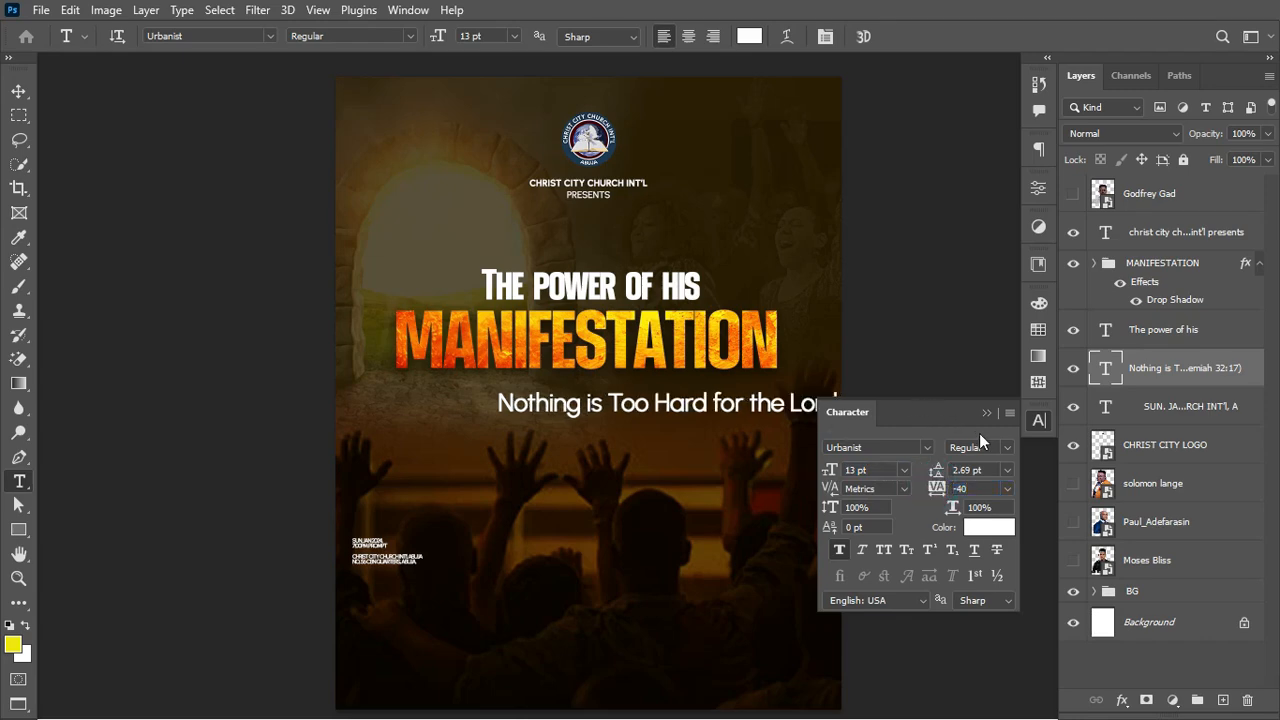
left_click(838, 550)
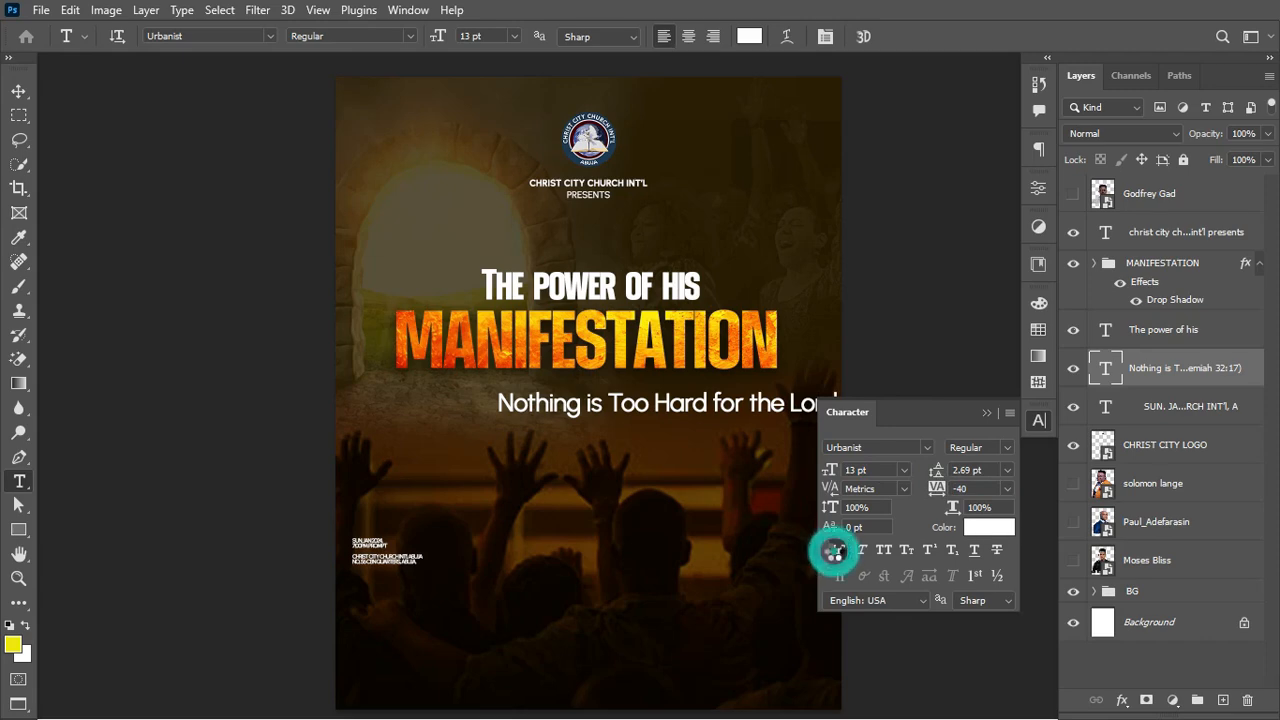
left_click(18, 91)
Step: Scale the scripture line down to about 6.55 pt beneath MANIFESTATION
key("ctrl+t")
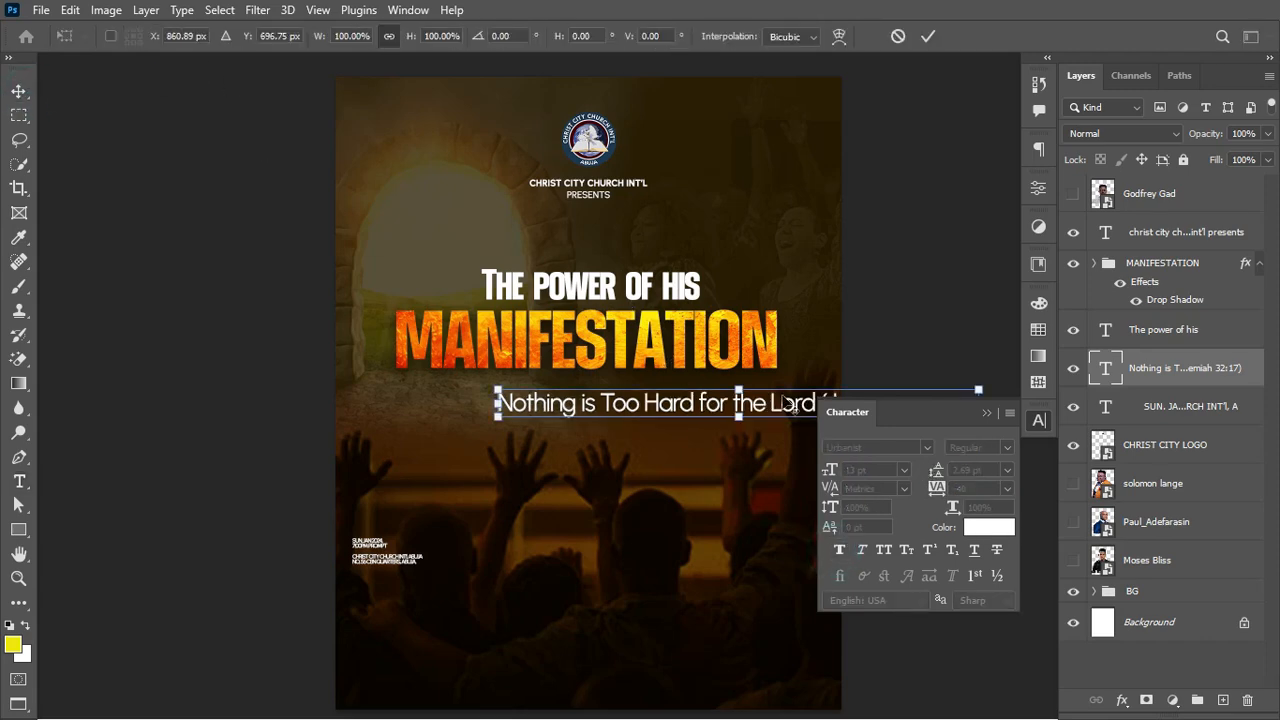
left_click_drag(739, 390, 709, 406)
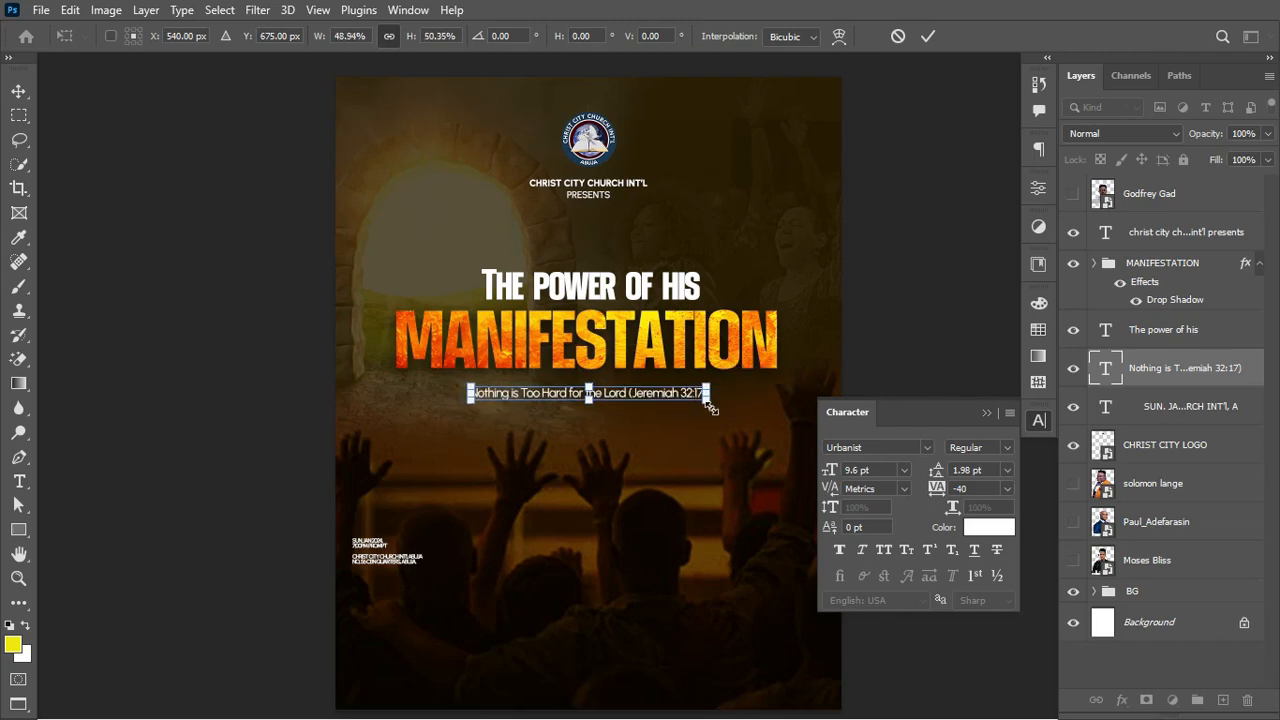
key("Return")
Step: Reset the line's tracking to 0 and centre it snugly just below the title
mouse_move(935, 488)
left_mouse_down()
mouse_move(943, 481)
mouse_move(937, 490)
left_mouse_up()
left_click(986, 413)
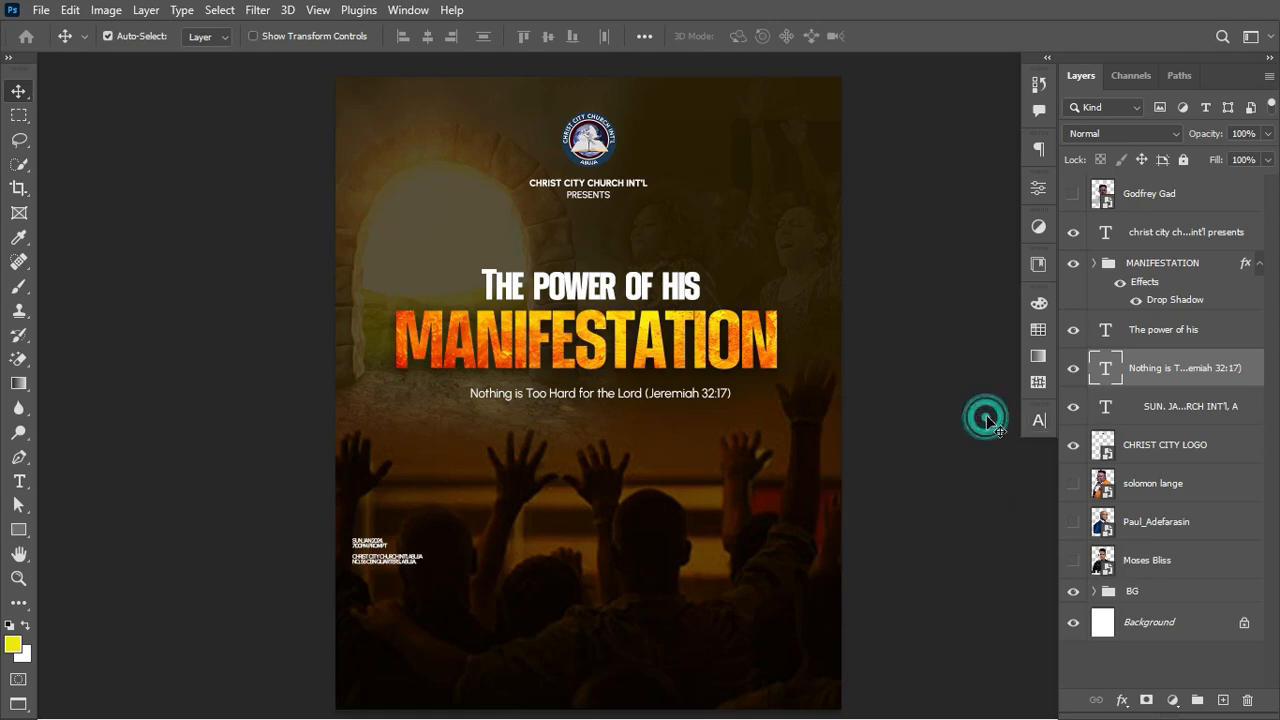
left_click_drag(661, 399, 646, 400)
key("Up")
key("Up")
key("Up")
key("Up")
key("Up")
key("Up")
key("Up")
key("Up")
key("Up")
key("Up")
key("Up")
key("Up")
key("Up")
key("Up")
key("Up")
key("Up")
key("Up")
key("Up")
key("Up")
key("Up")
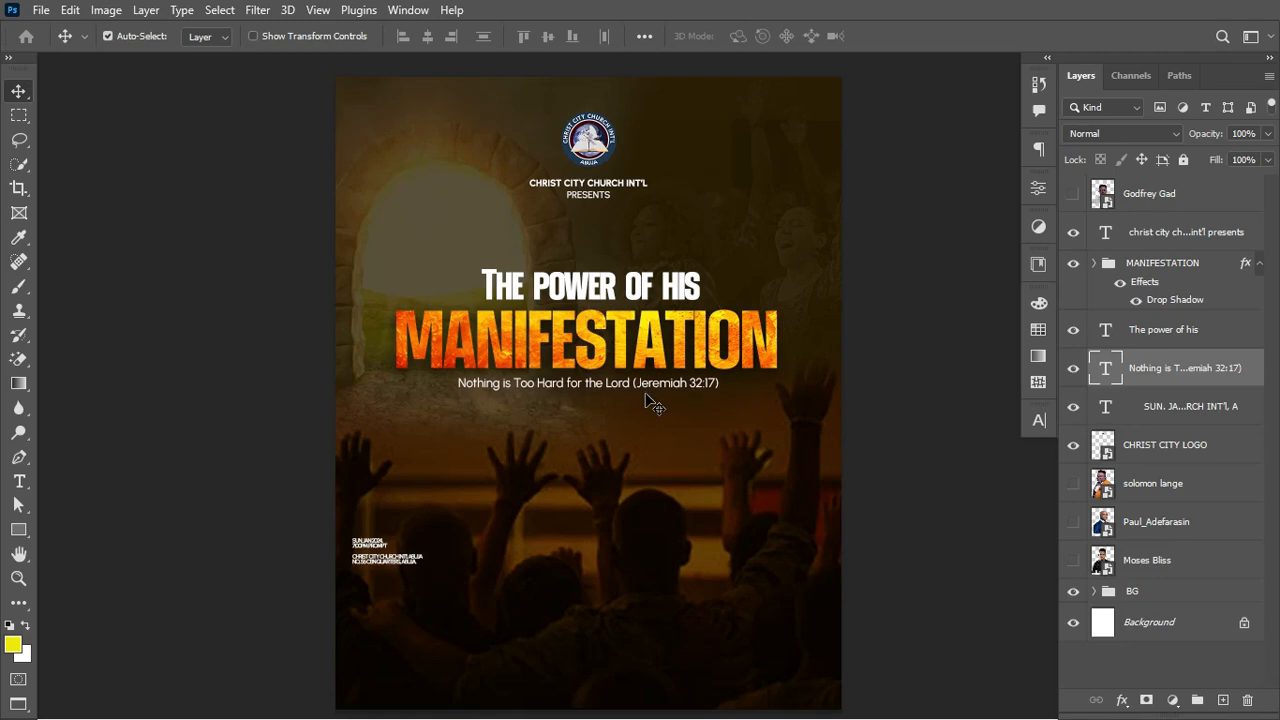
key("Down")
key("Down")
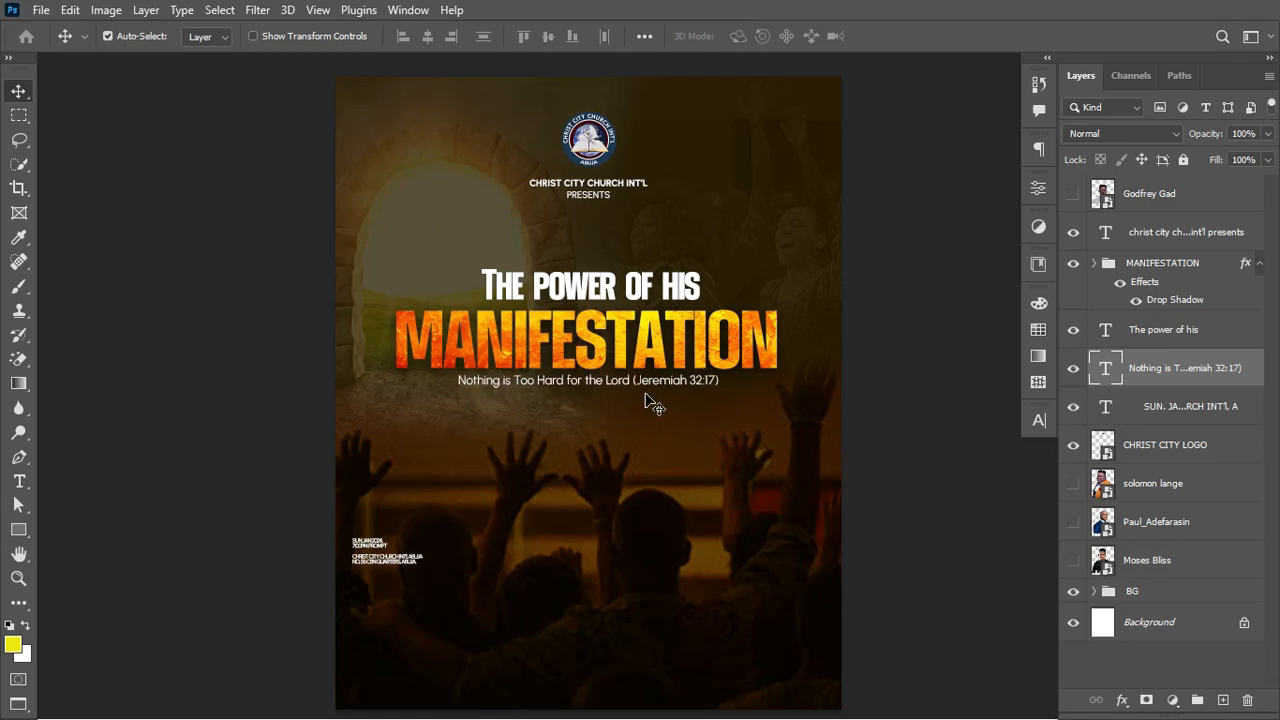
key("Up")
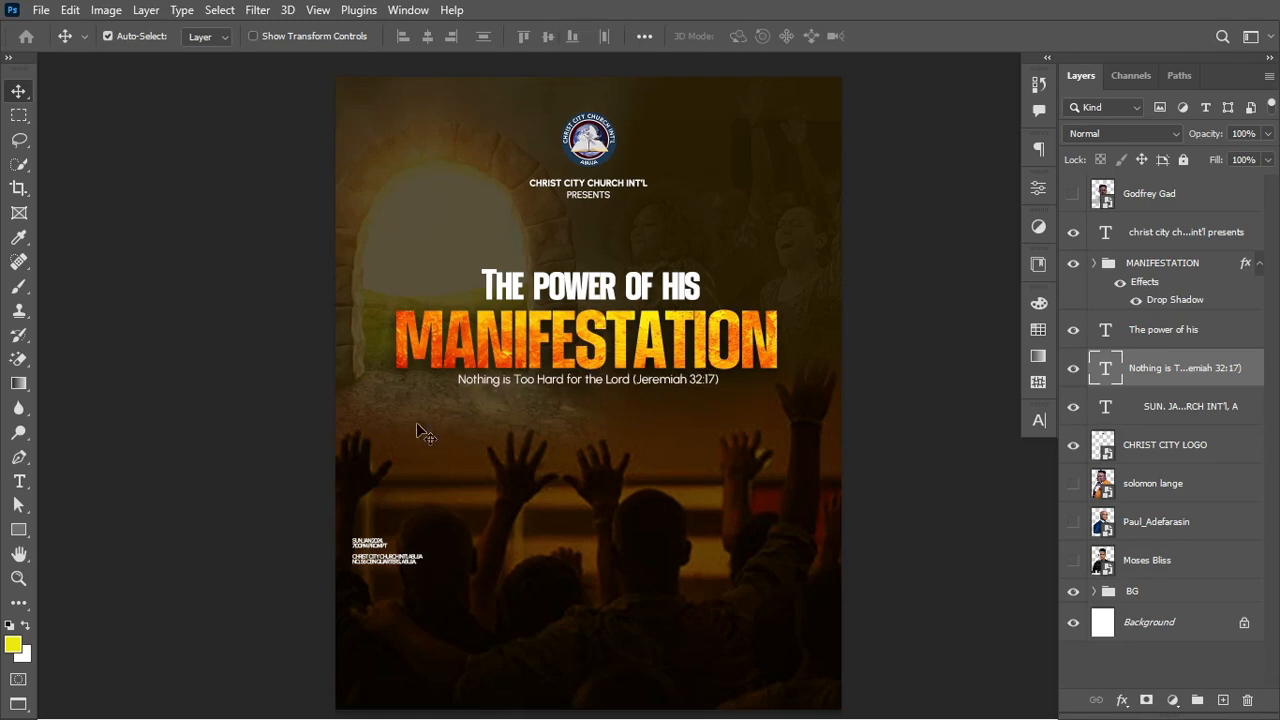
Step: Make the "(Jeremiah 32:17)" reference Bold, leaving the rest of the line regular
left_click(18, 481)
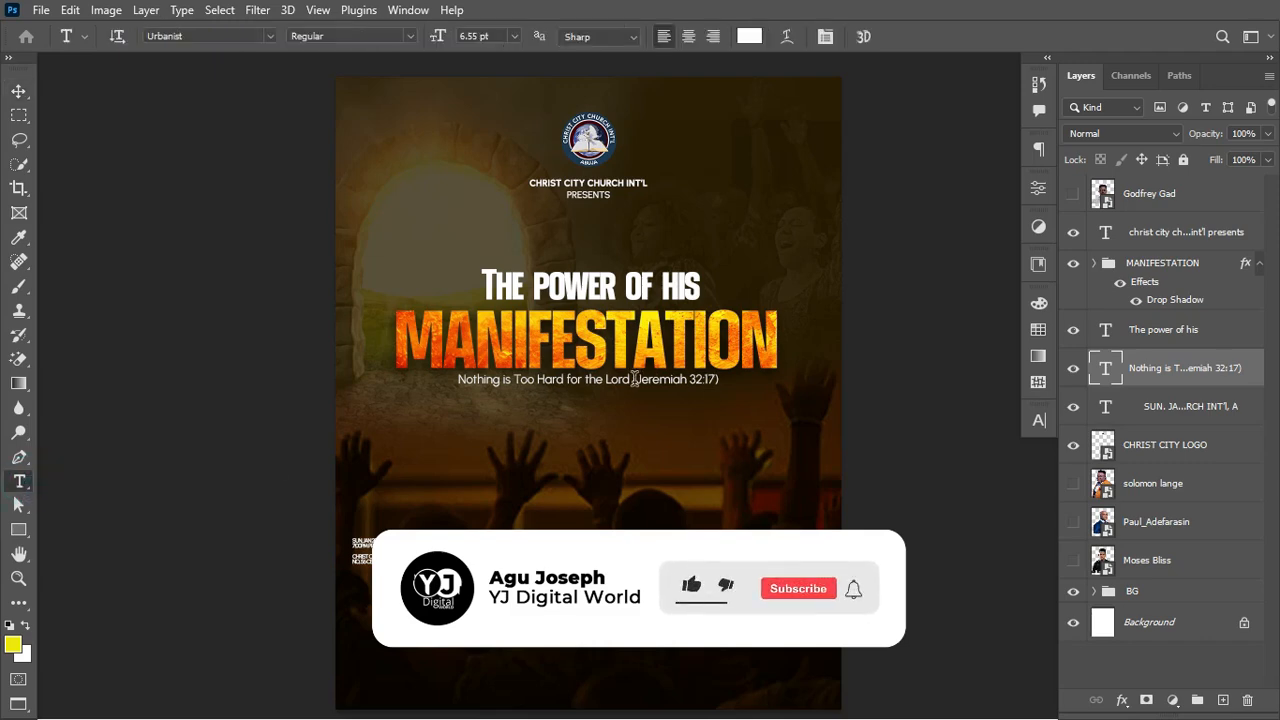
left_click_drag(633, 378, 750, 383)
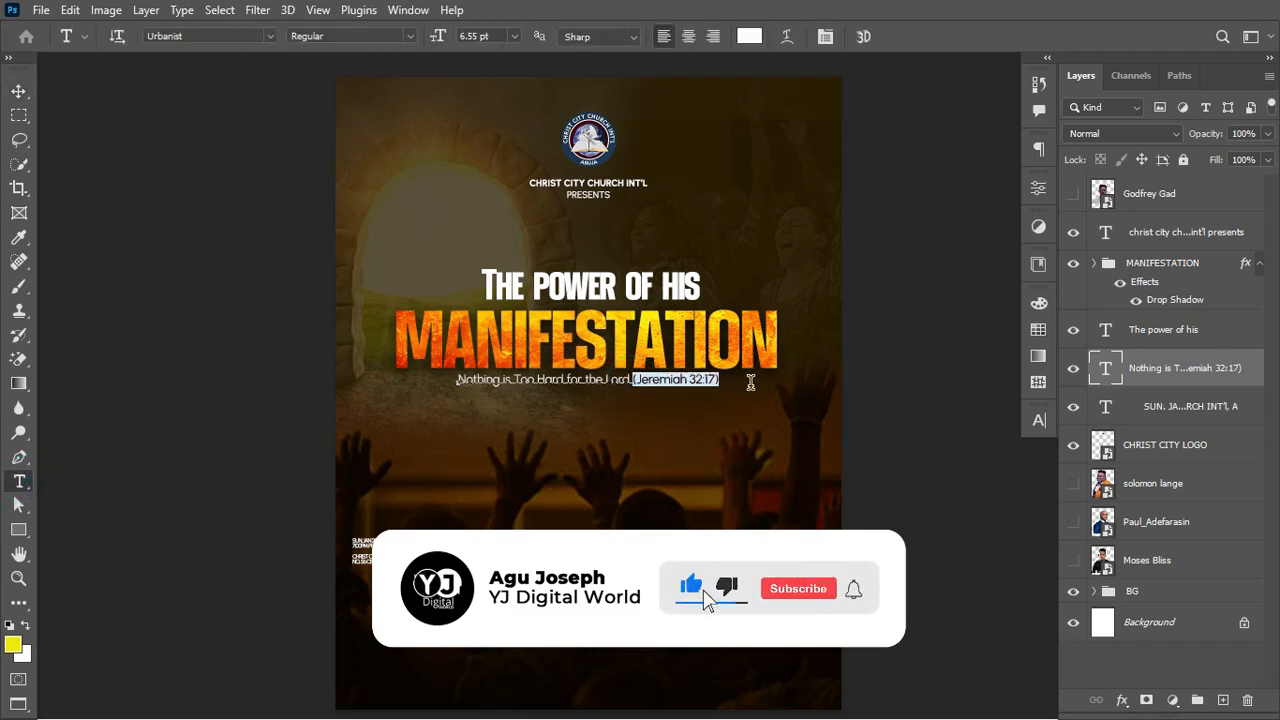
key("ctrl+t")
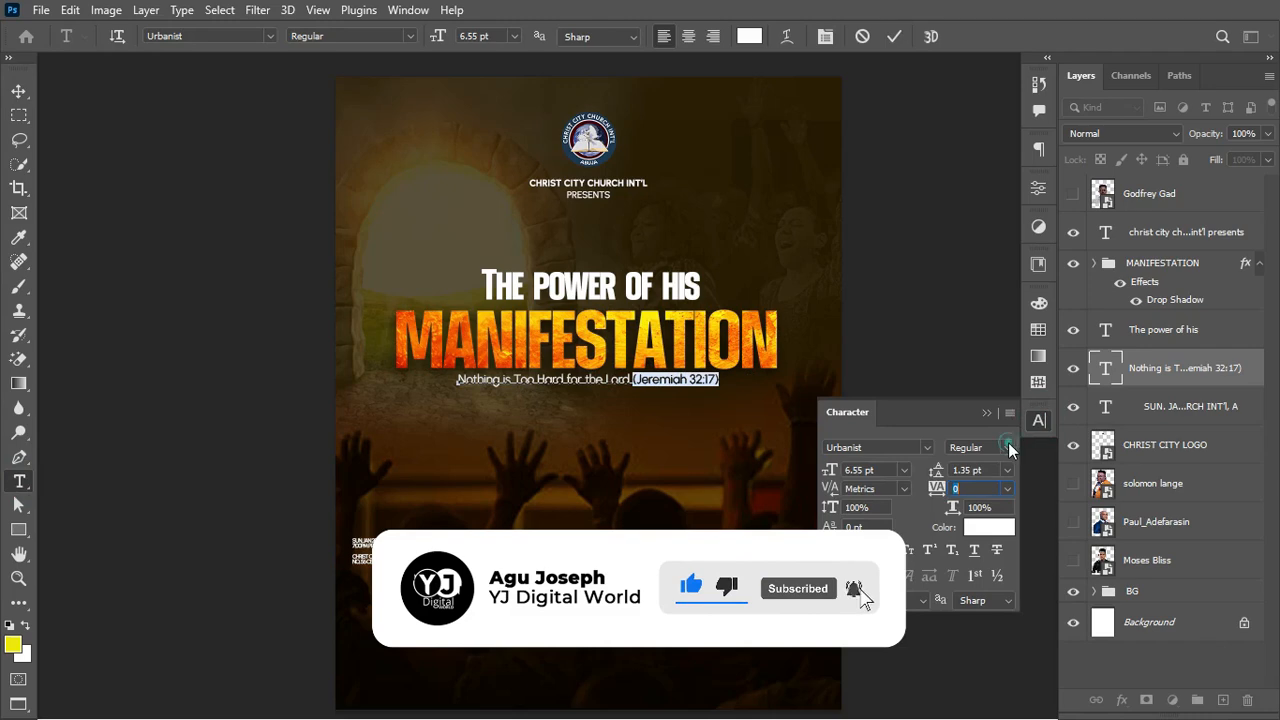
left_click(1008, 447)
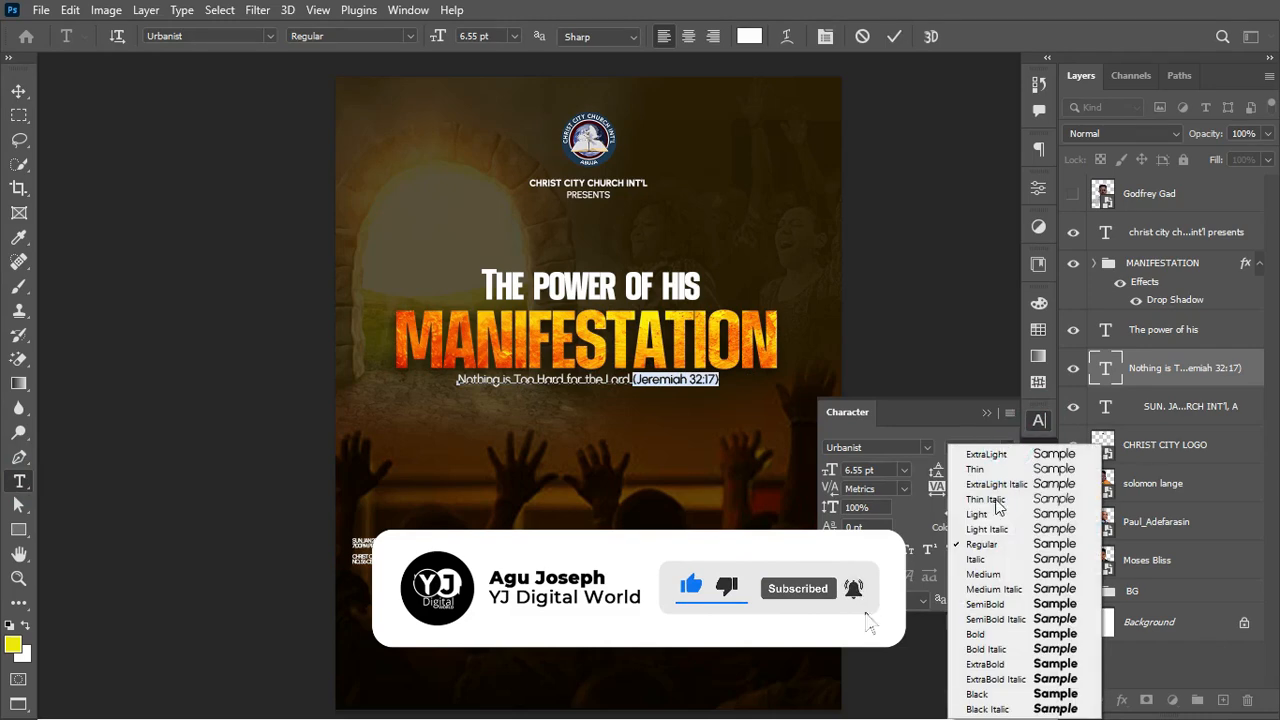
left_click(978, 633)
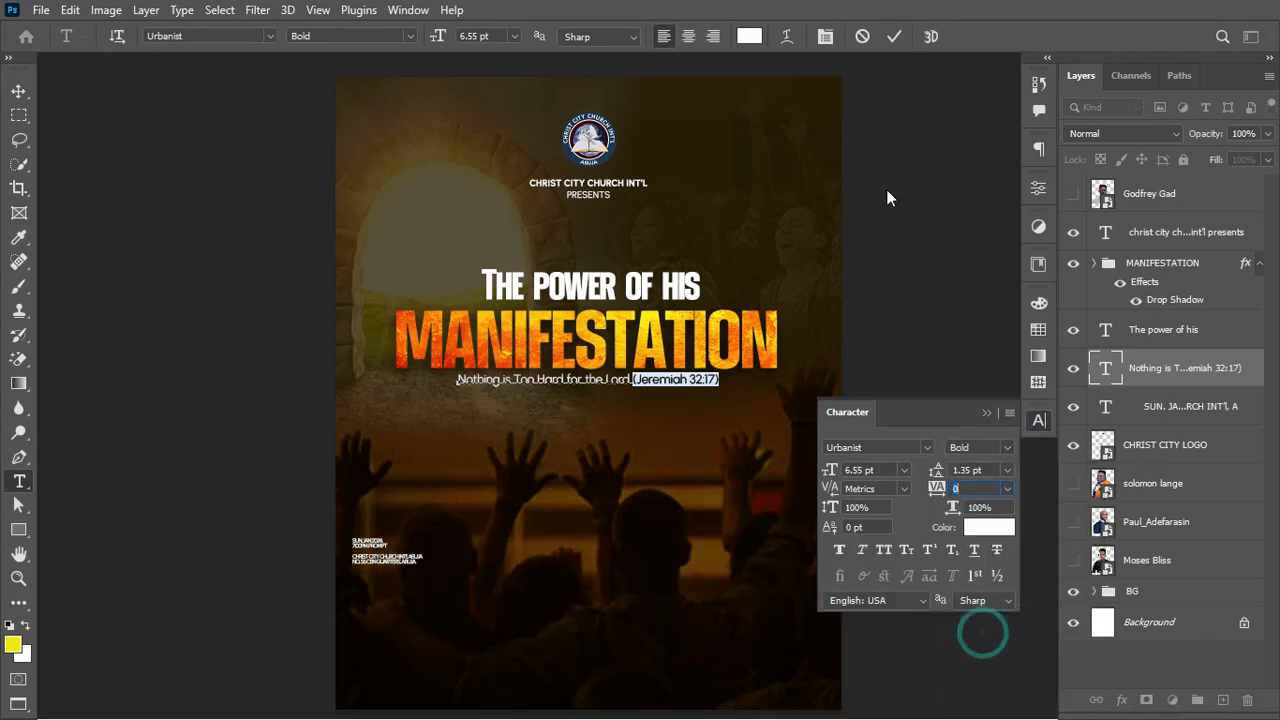
left_click(898, 37)
Step: Shift the scripture line slightly left to re-centre it under MANIFESTATION
left_click(19, 92)
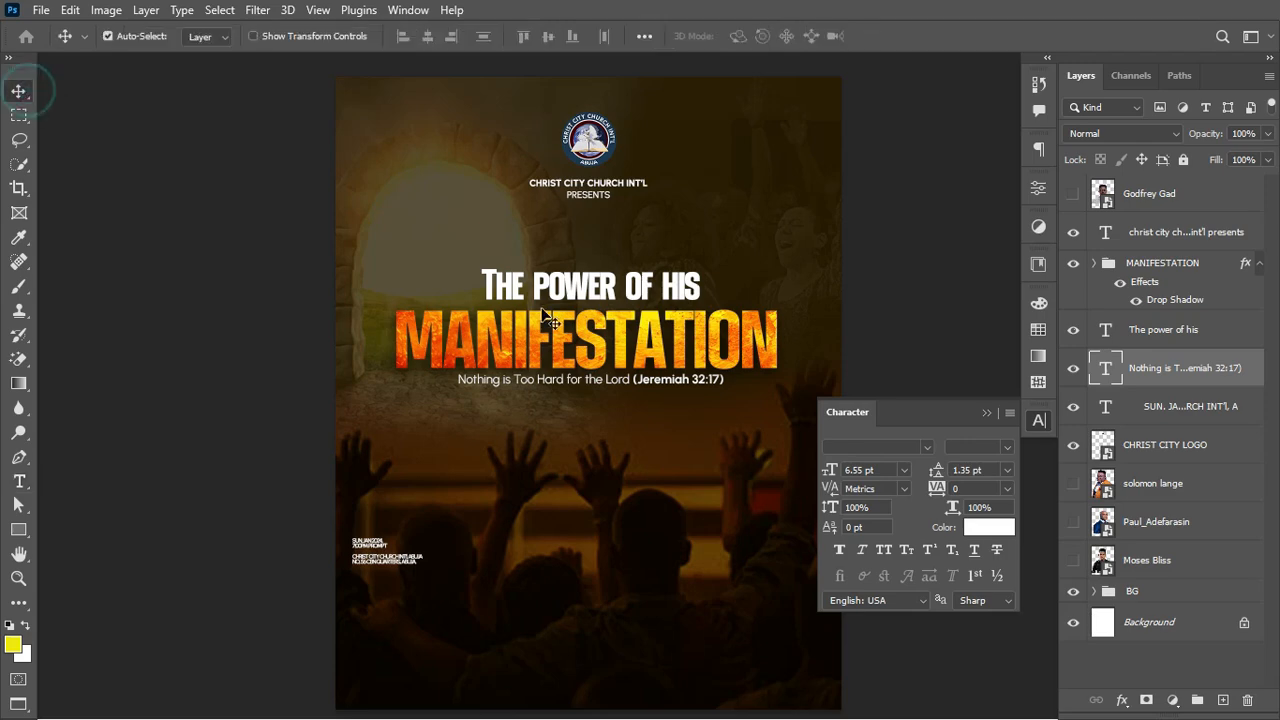
left_click_drag(636, 381, 630, 381)
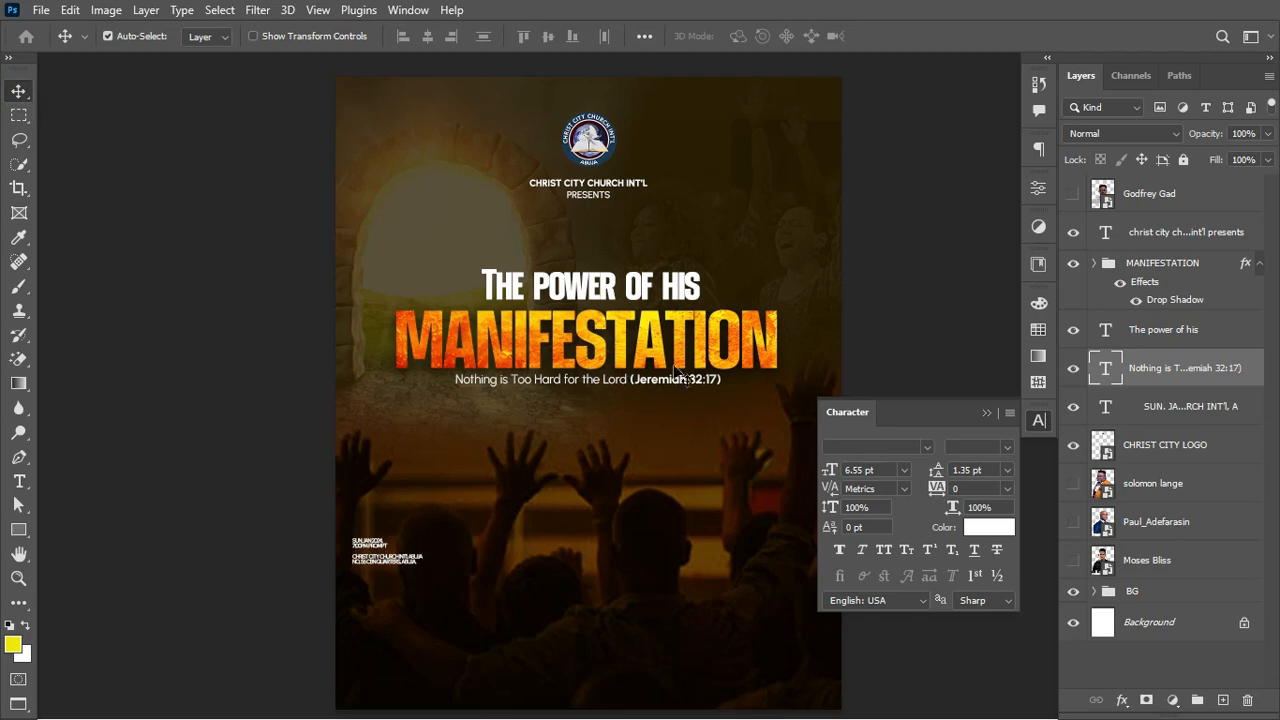
left_click(987, 413)
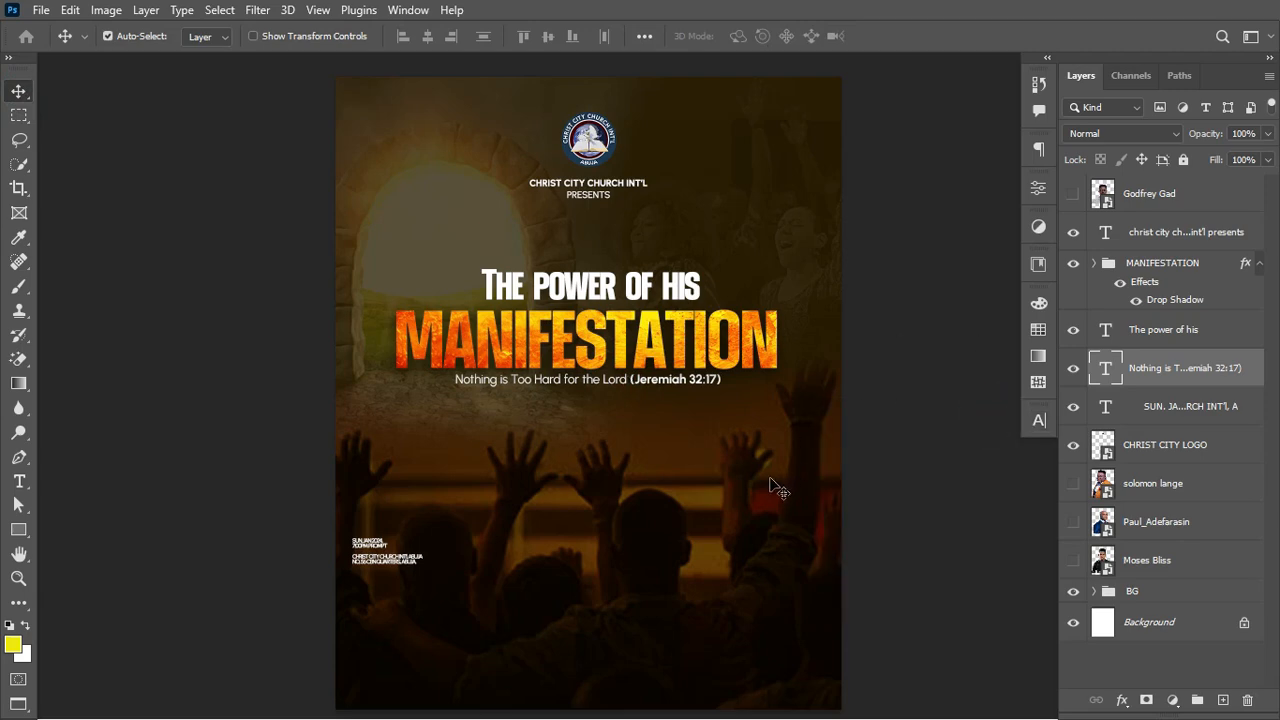
Step: Move the date and venue text lower and draw a 188 × 355 px rectangle at lower left
left_click_drag(360, 535, 362, 633)
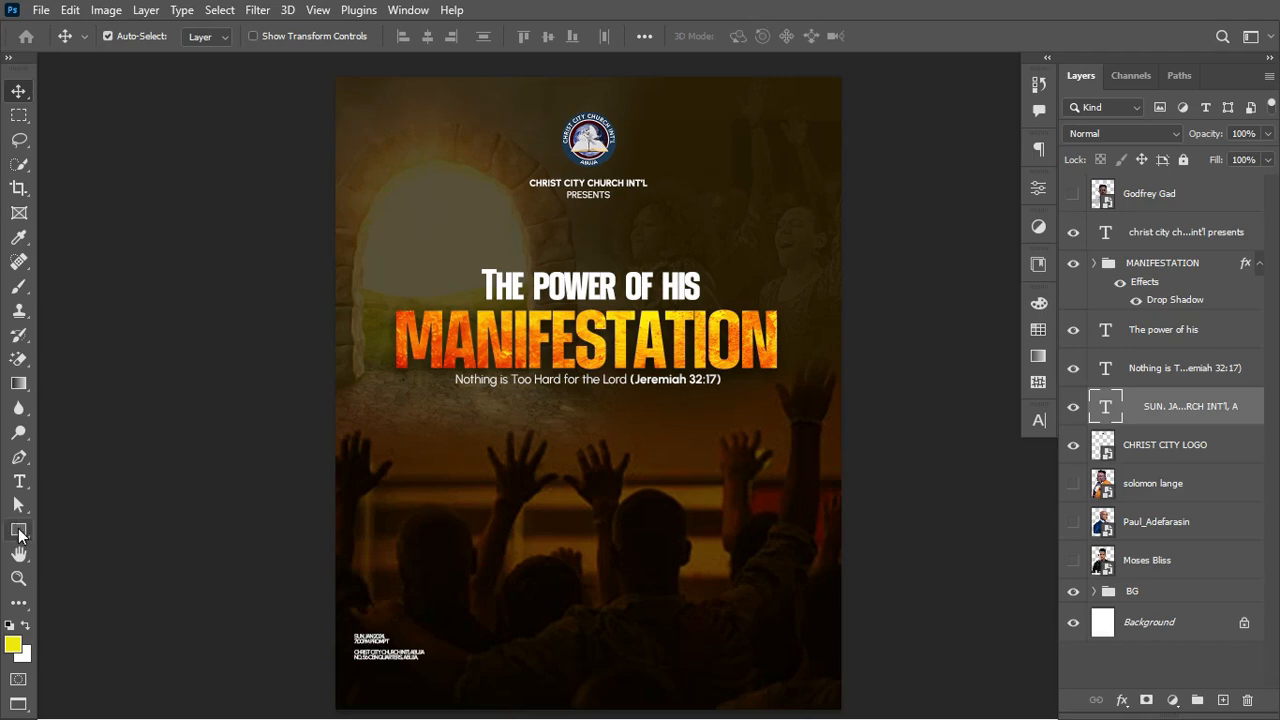
left_click(18, 531)
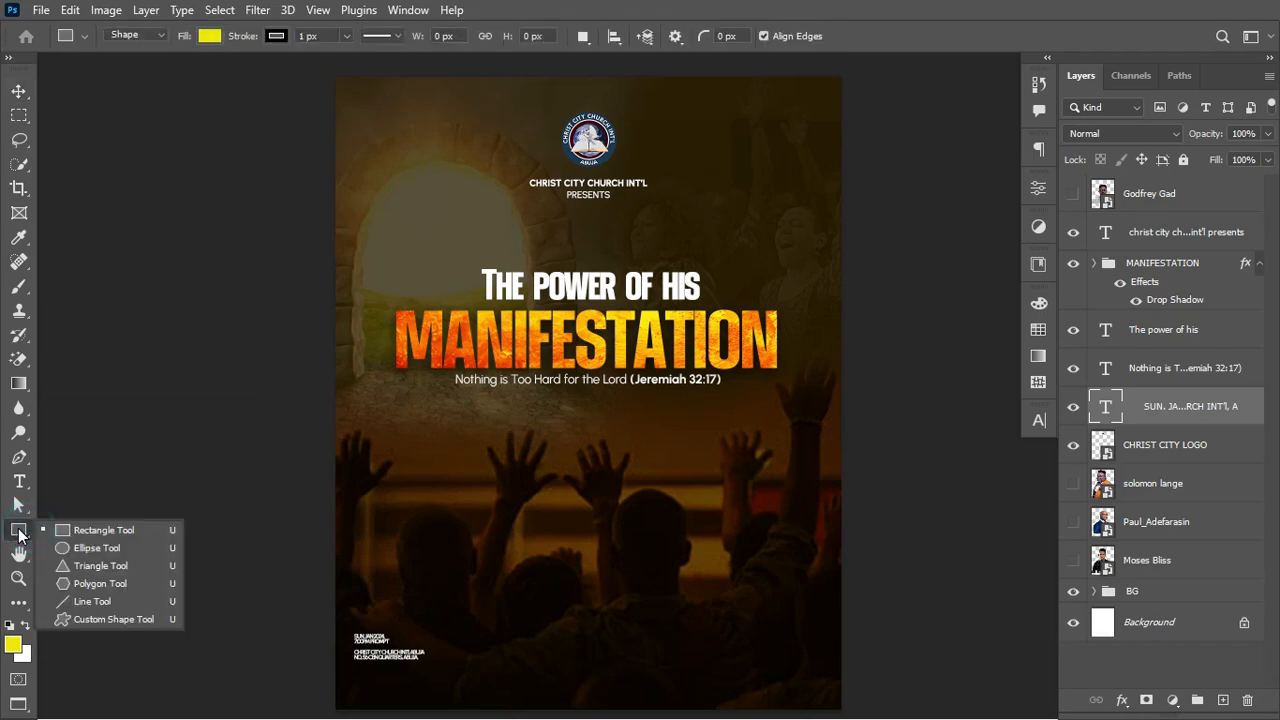
left_click(78, 529)
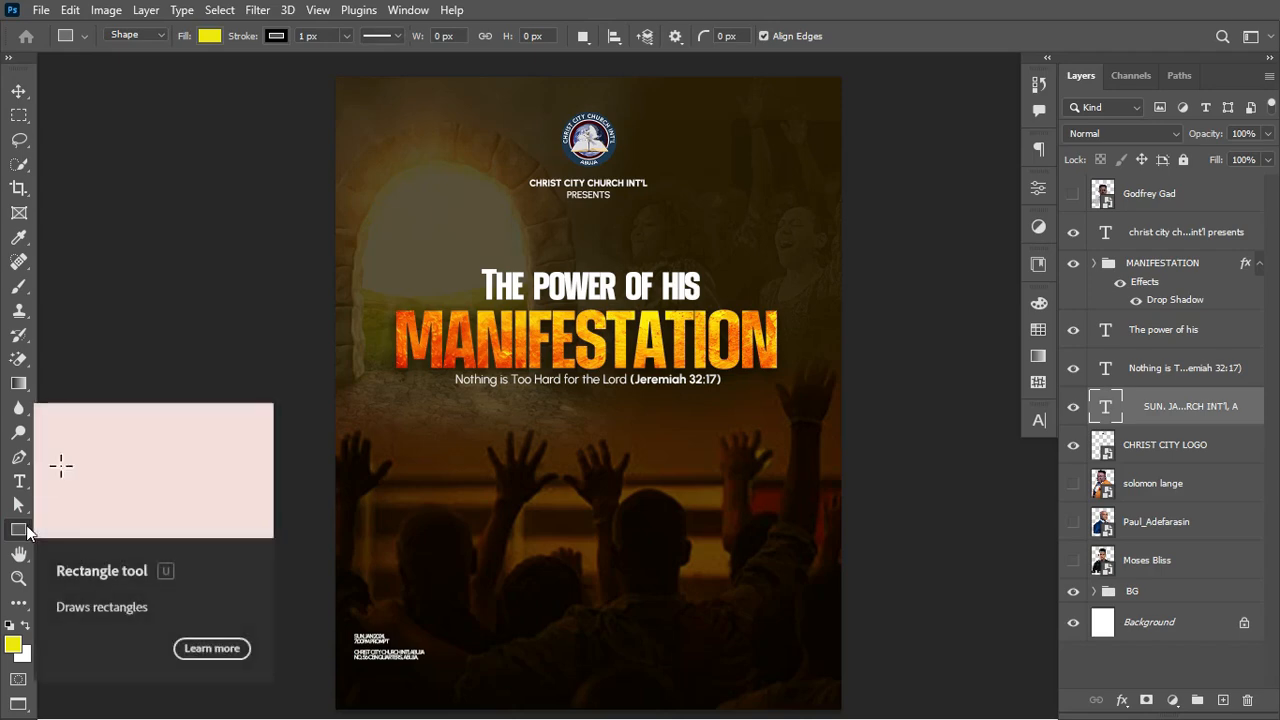
left_click_drag(400, 421, 488, 588)
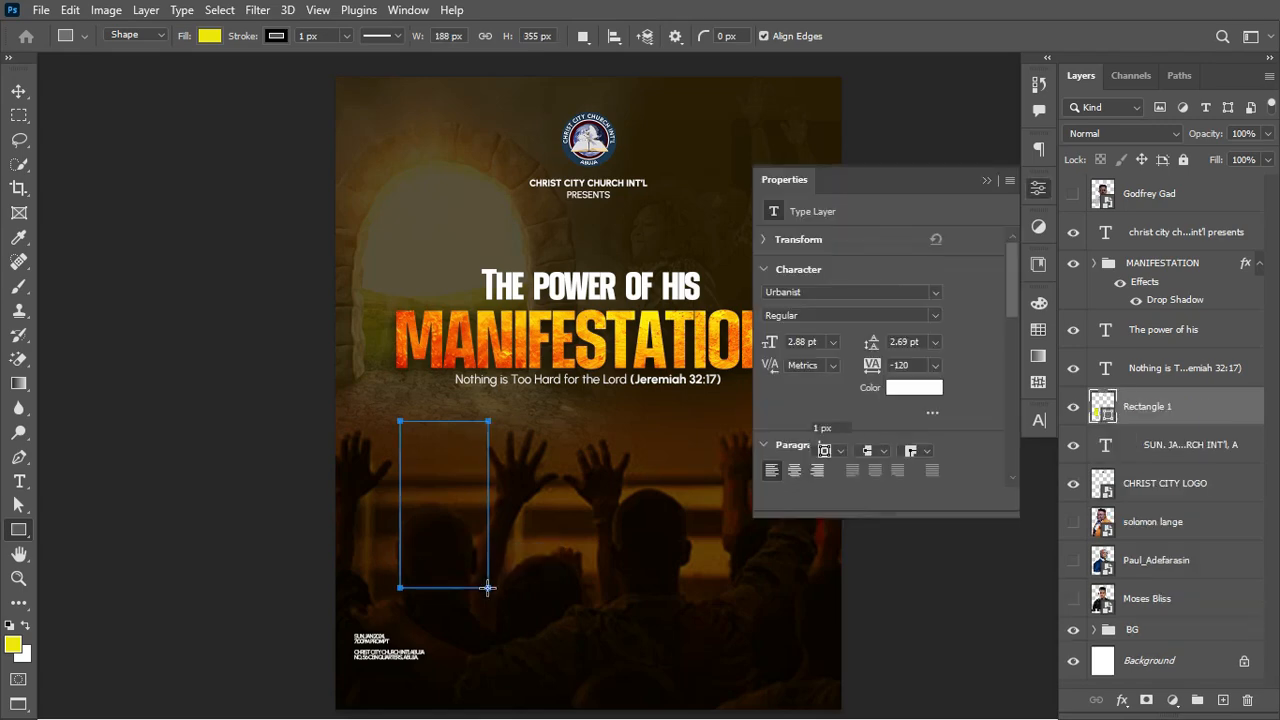
Step: Fill Rectangle 1 with white (#ffffff) from the Swatches panel
left_click(1037, 331)
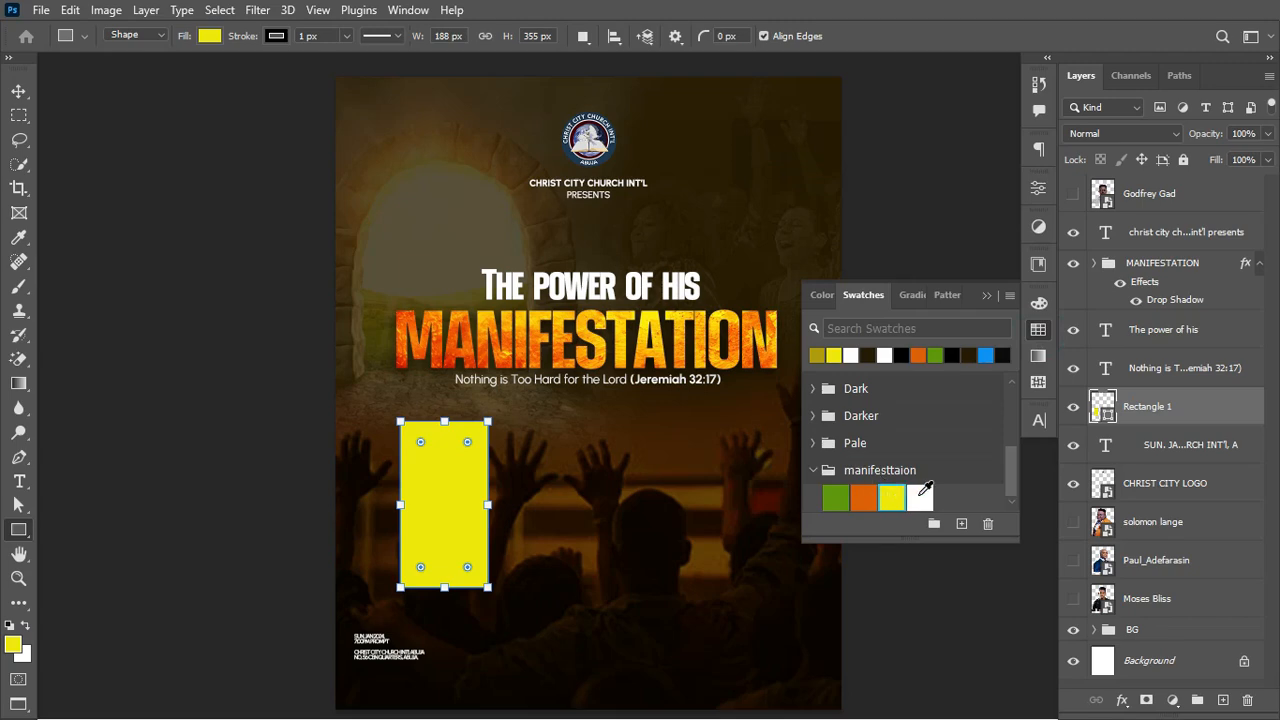
left_click(920, 495)
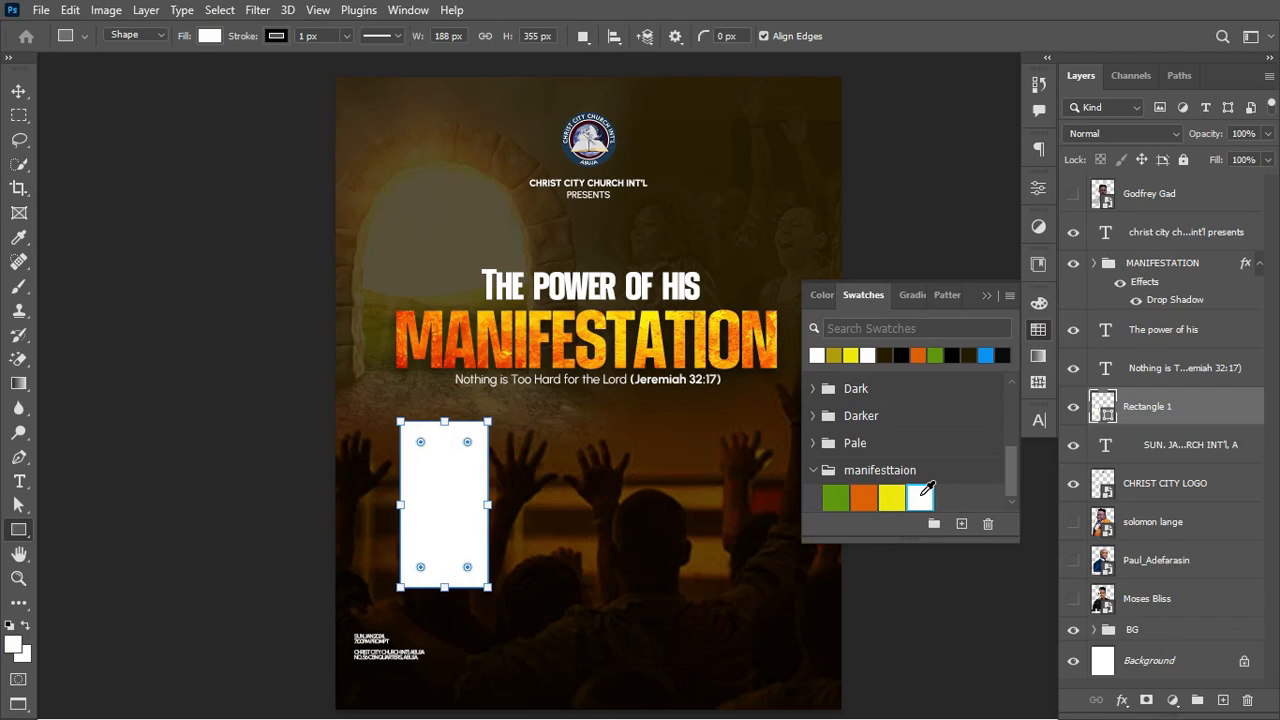
double_click(1104, 408)
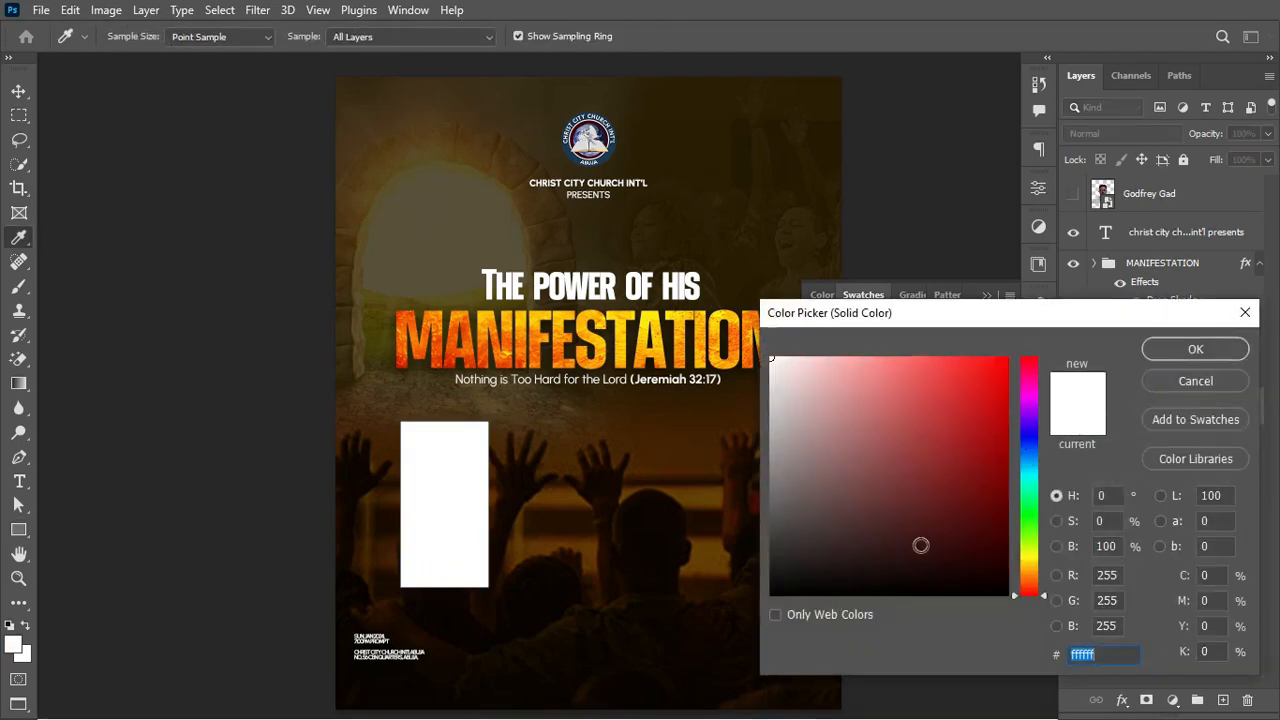
left_click(1110, 660)
left_click(1200, 352)
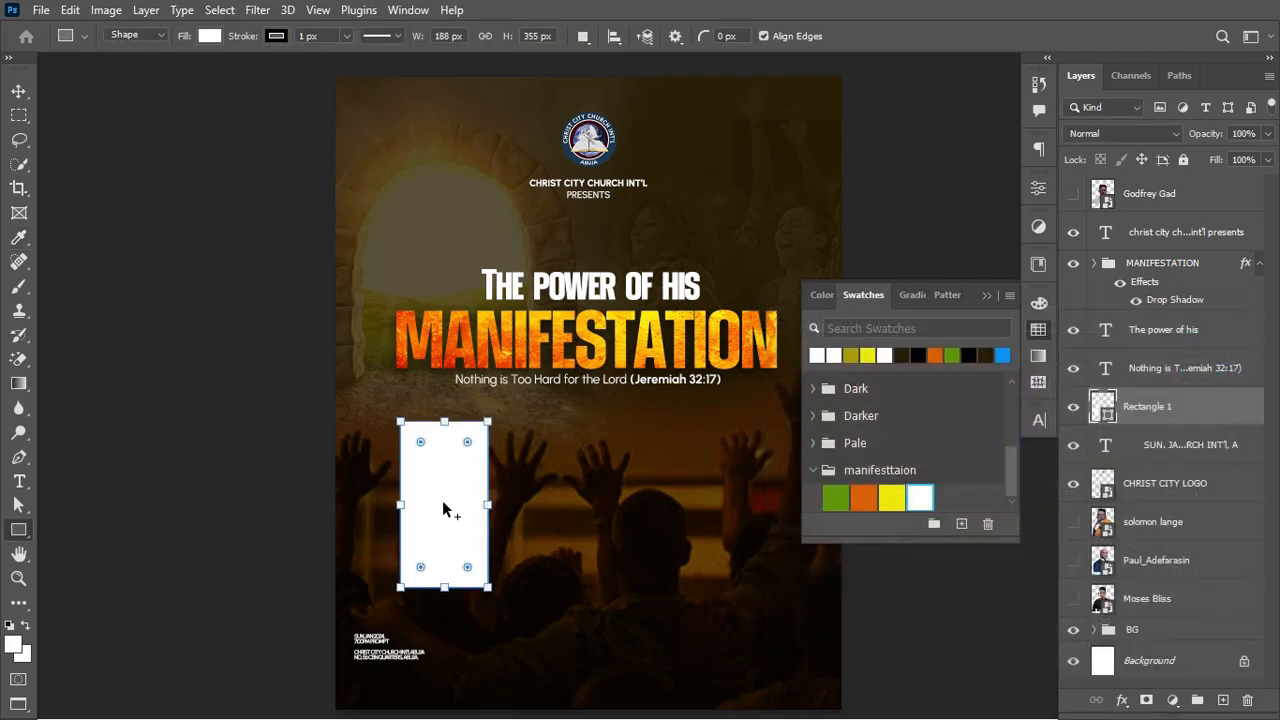
Step: Duplicate the white rectangle with the Move tool, placing the copy right beside the original
key("v")
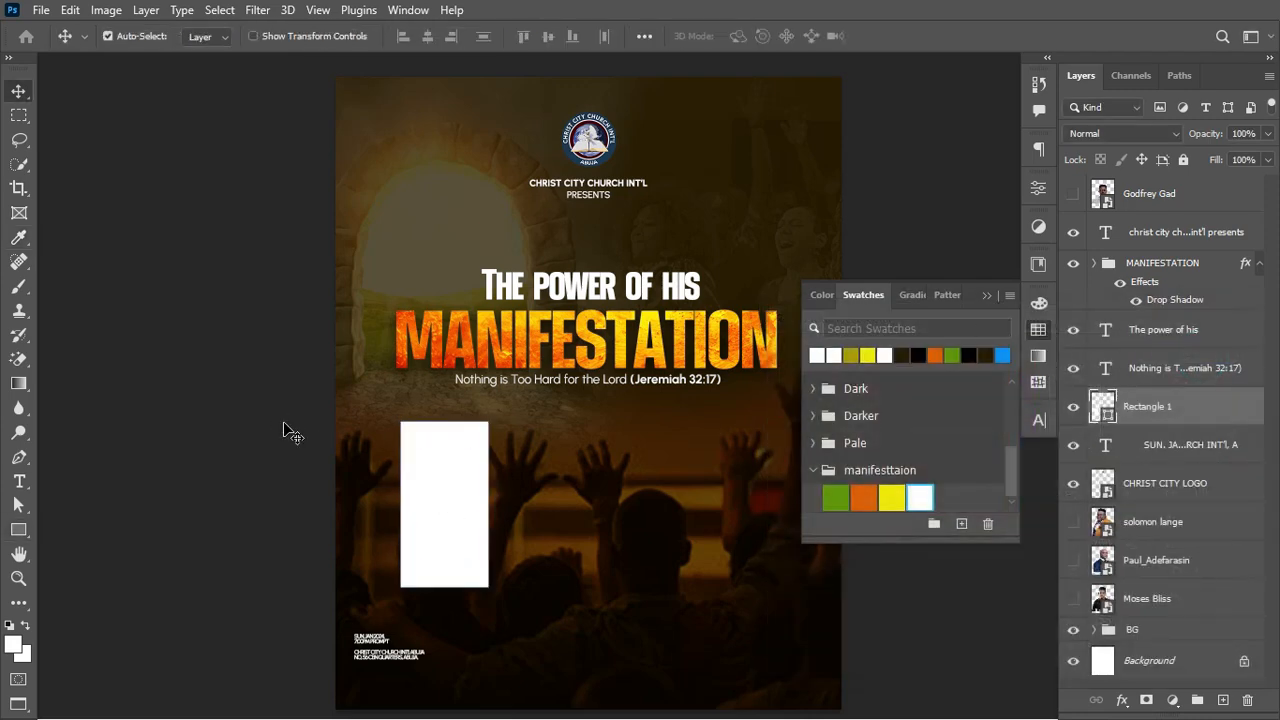
left_click(456, 505)
left_click_drag(456, 505, 547, 512)
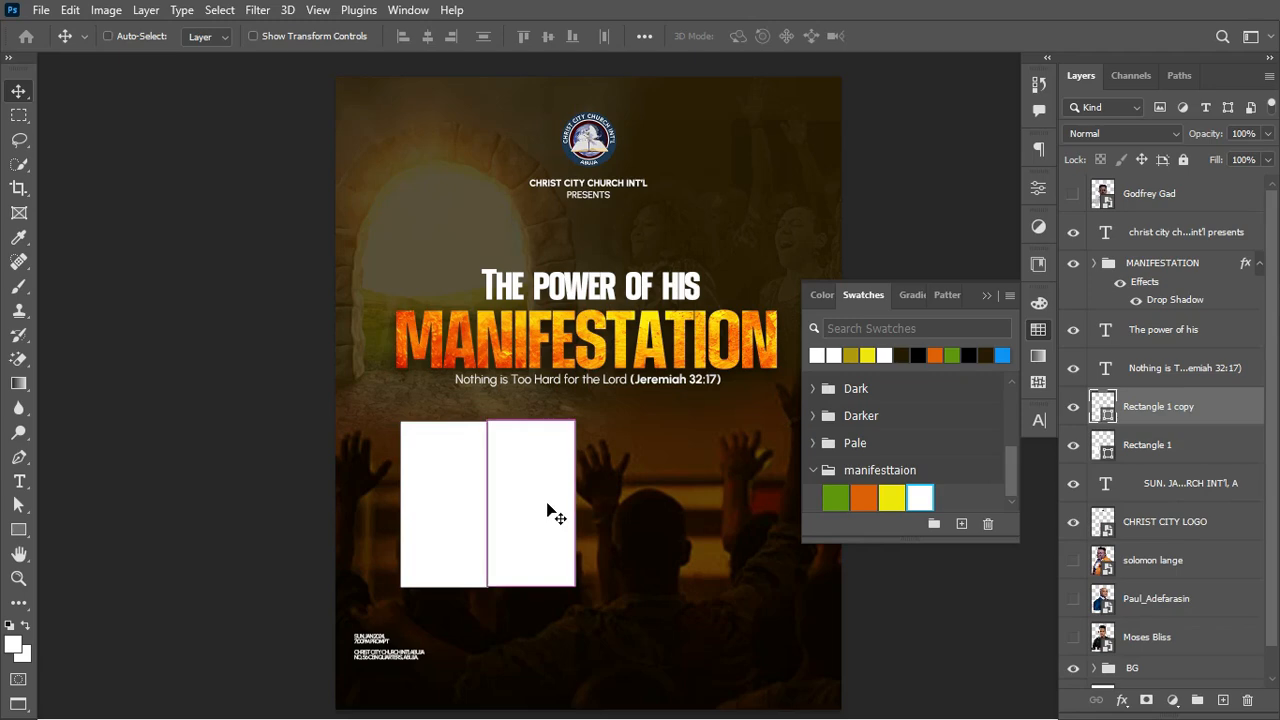
key("ctrl+plus")
key("ctrl+plus")
key("ctrl+plus")
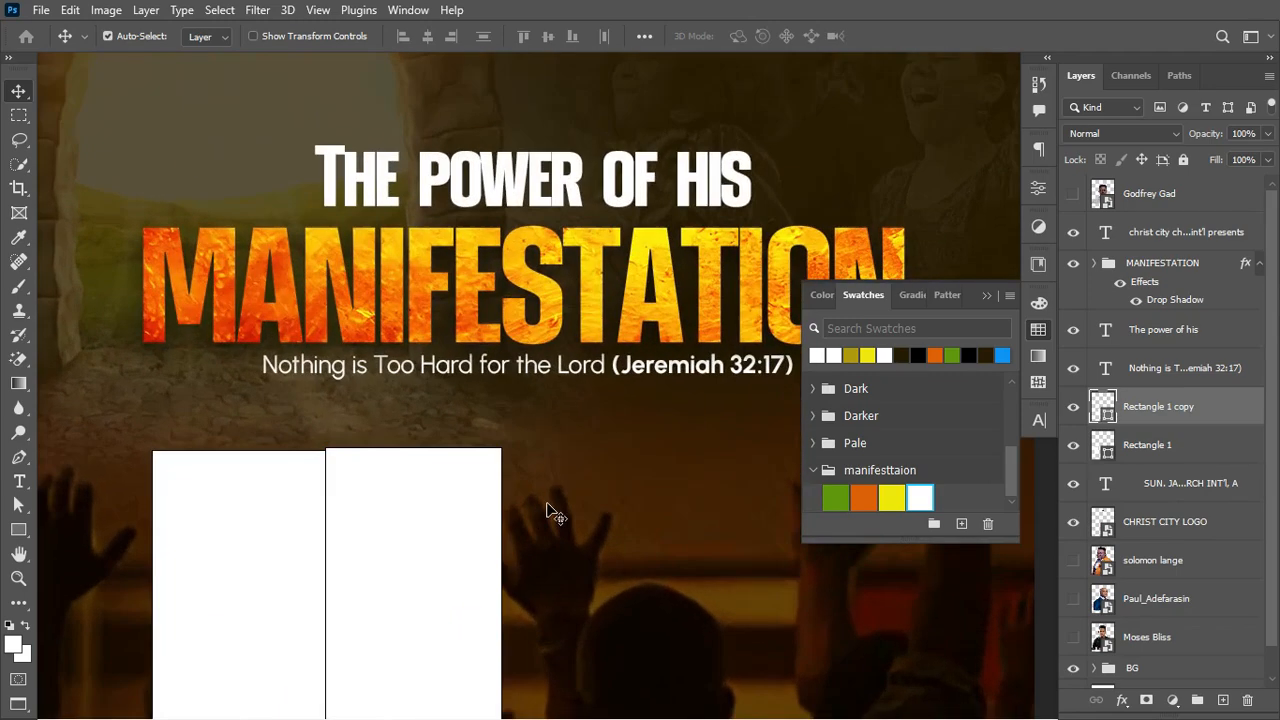
scroll(547, 510, "down", 5)
Step: Line up the copy with Rectangle 1, then select both rectangle layers with the Rectangle tool active
left_click_drag(400, 433, 398, 449)
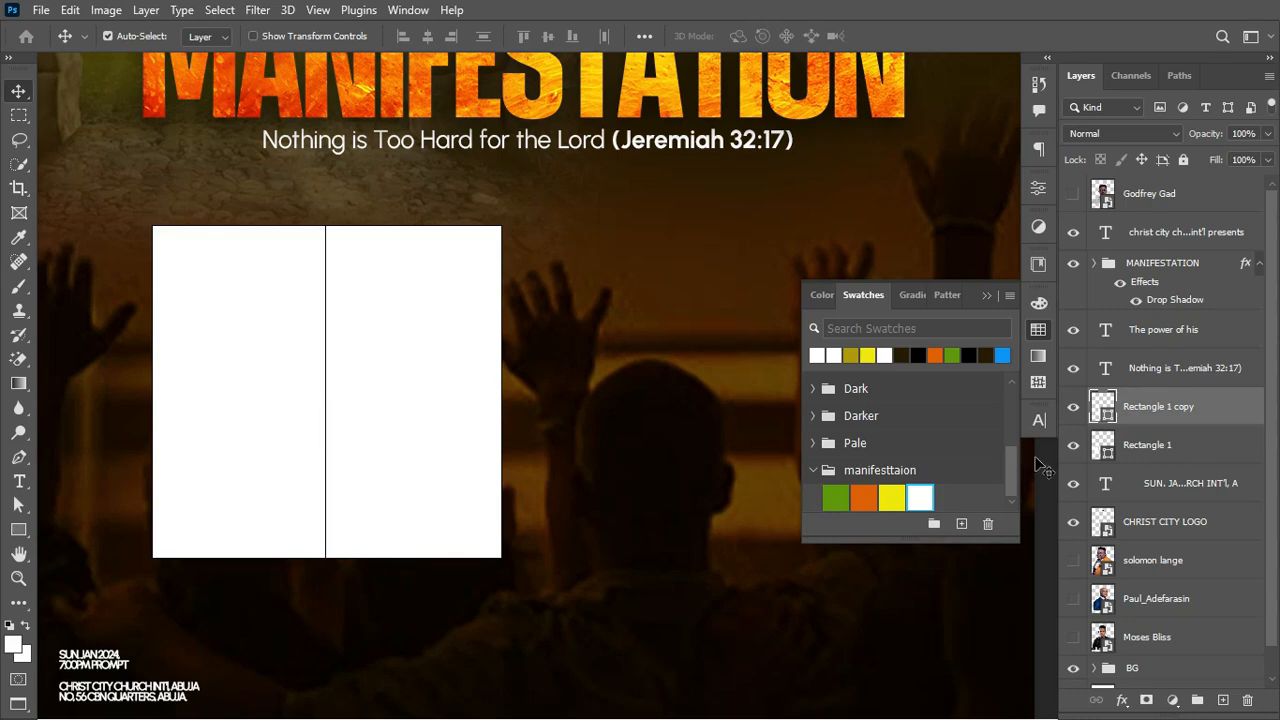
left_click(1190, 444, "shift")
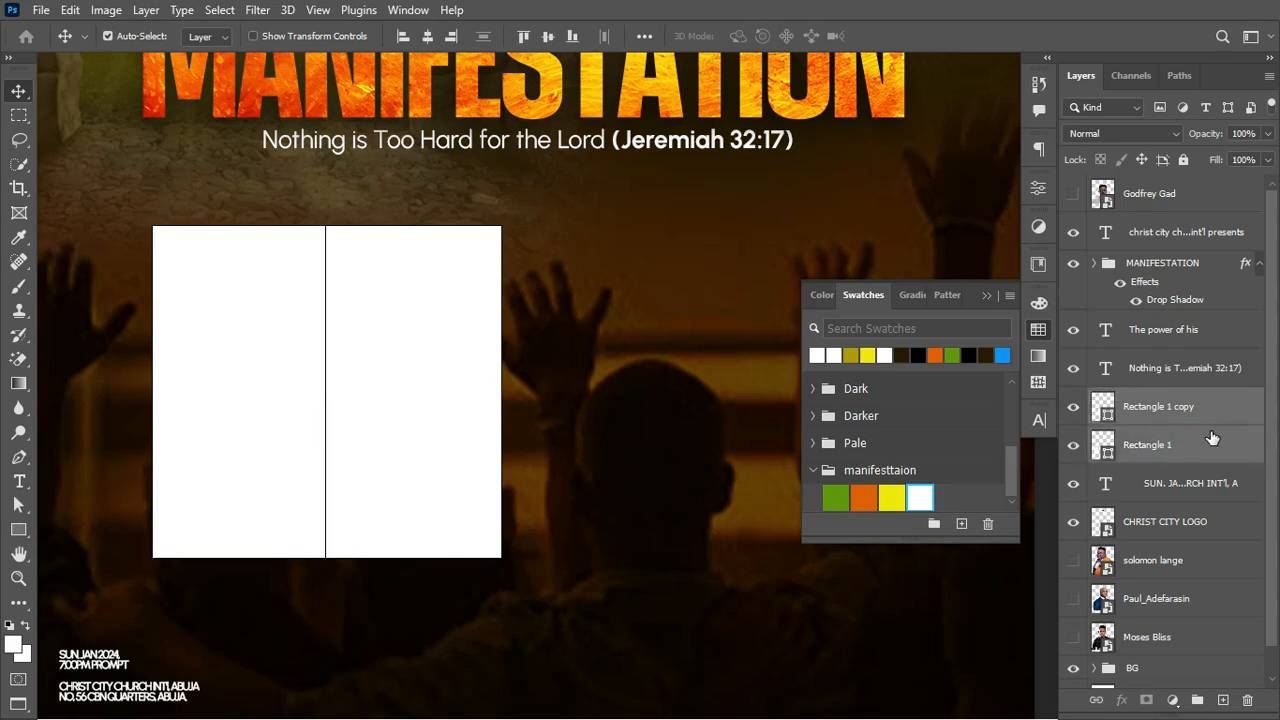
left_click(19, 529)
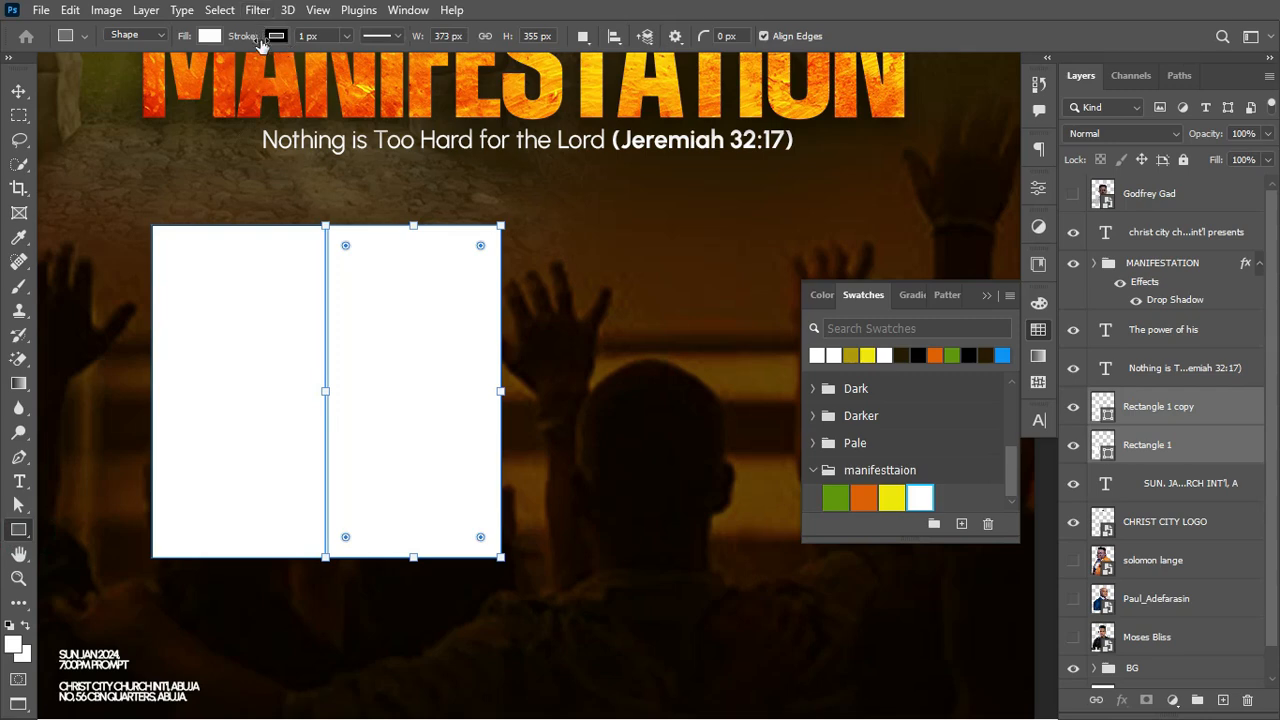
Step: Set the rectangles' stroke to 0 px with No Color
left_click_drag(258, 40, 207, 42)
left_click(278, 38)
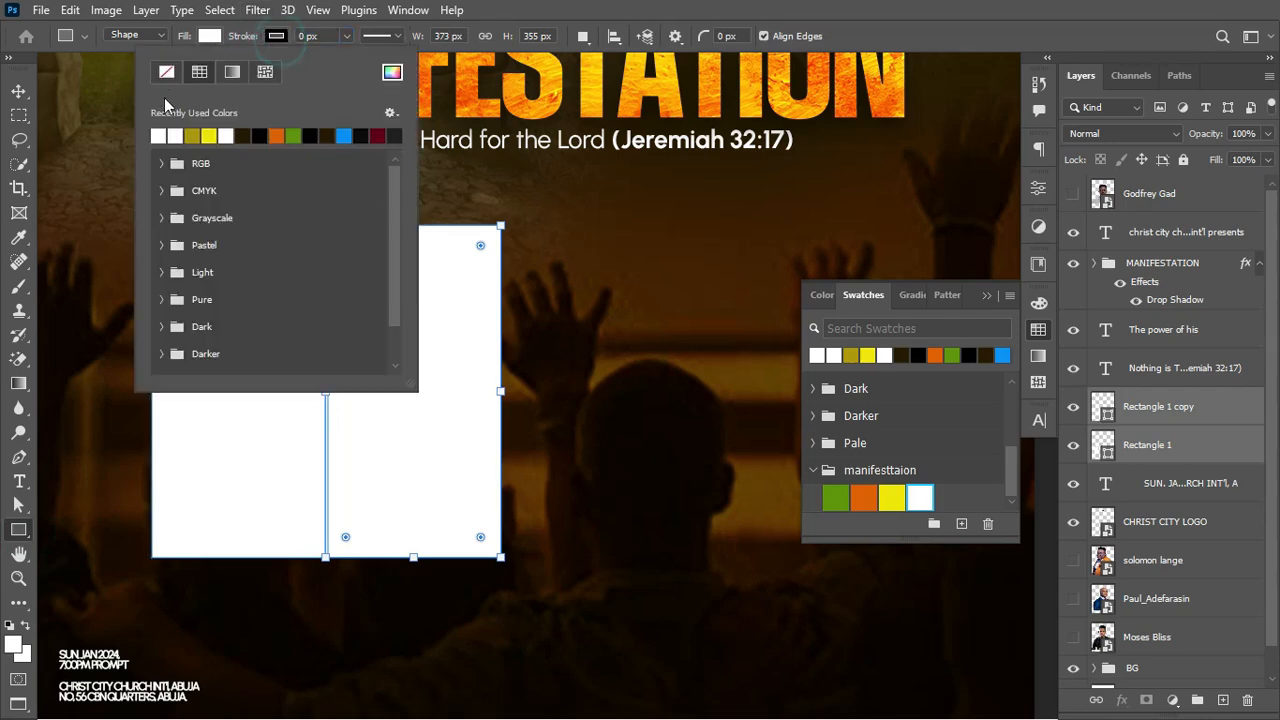
left_click(166, 71)
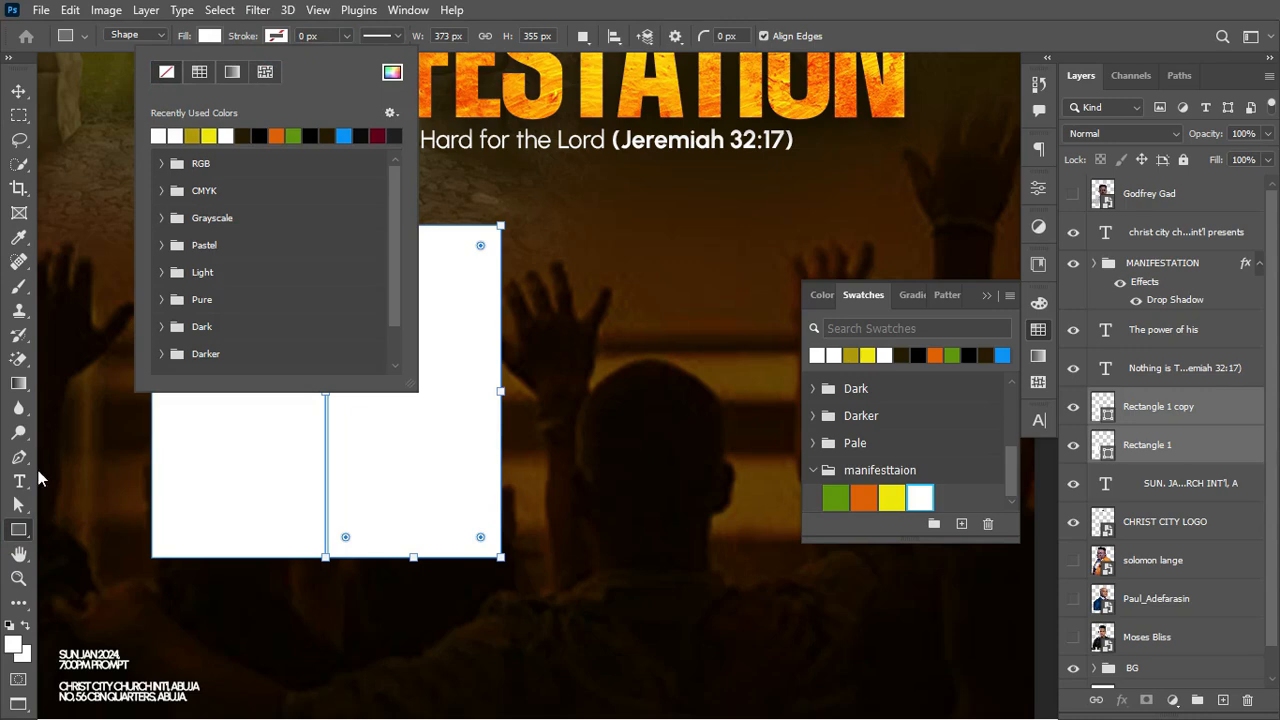
left_click(19, 537)
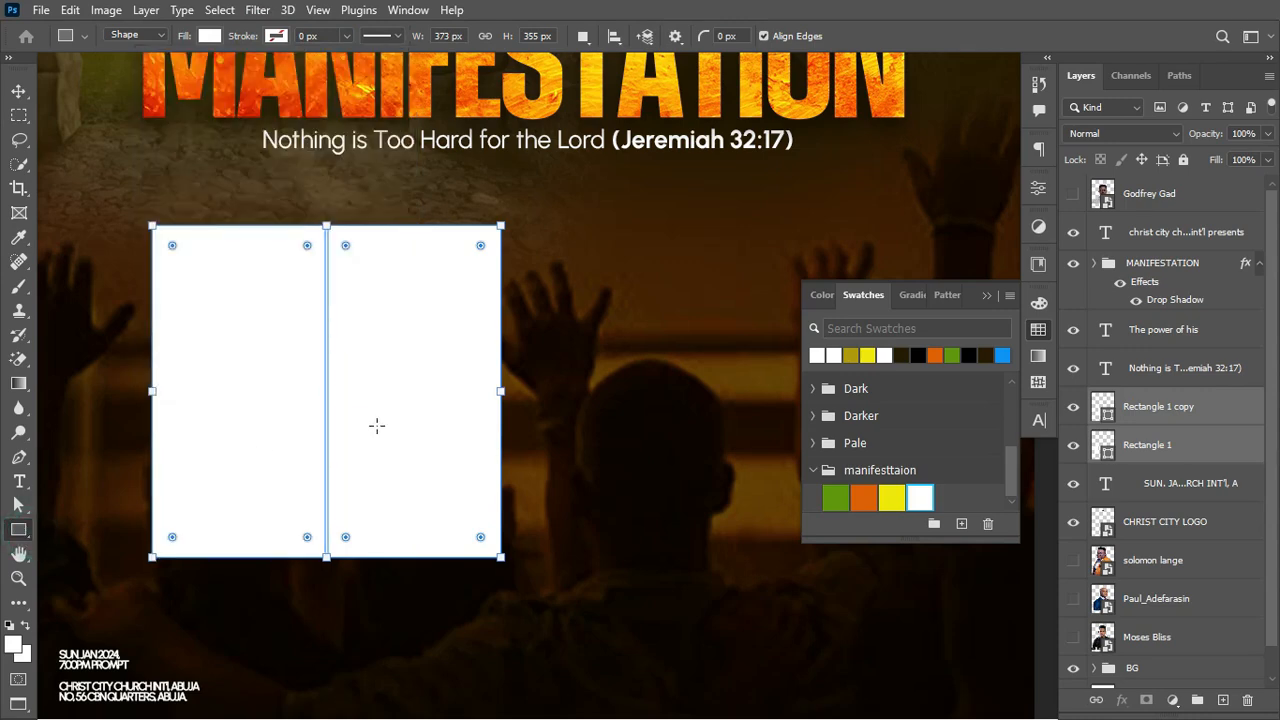
Step: Align the Rectangle 1 copy flush against the original to form one white block
left_click(18, 91)
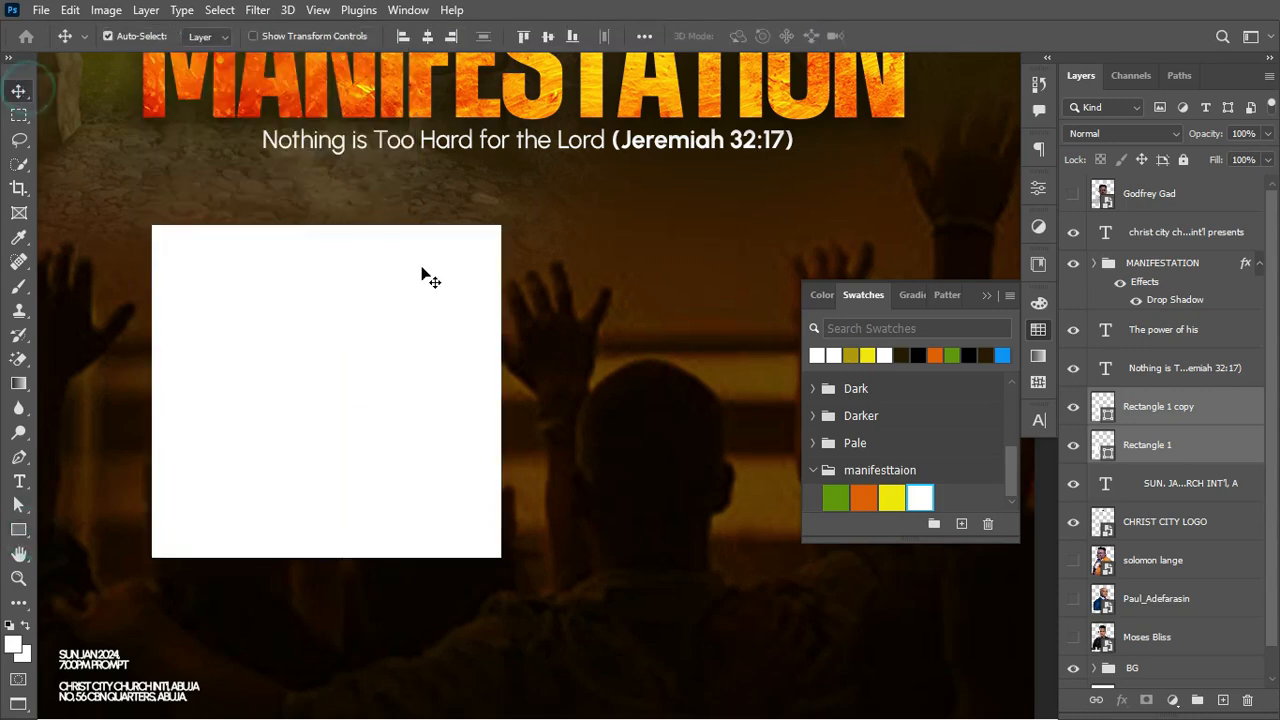
left_click_drag(414, 349, 434, 346)
key("ctrl+z")
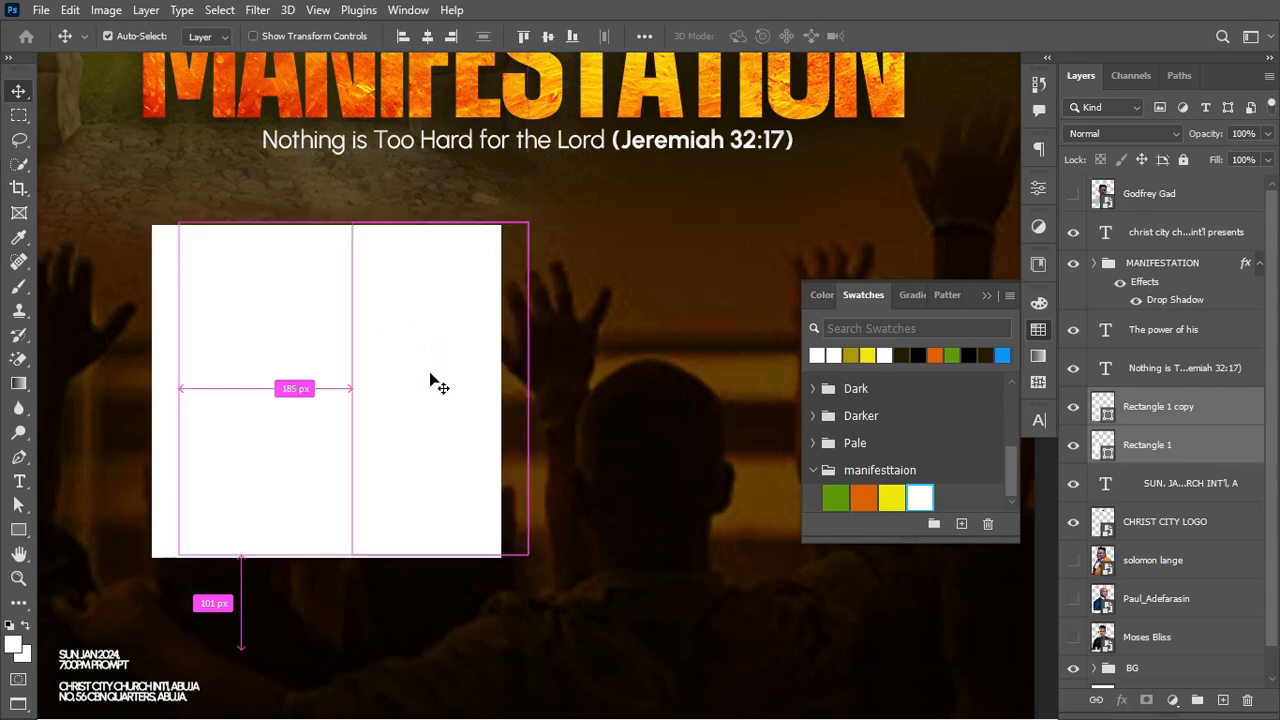
left_click(429, 373)
left_click(591, 355)
mouse_move(437, 408)
left_mouse_down()
mouse_move(469, 401)
mouse_move(448, 405)
left_mouse_up()
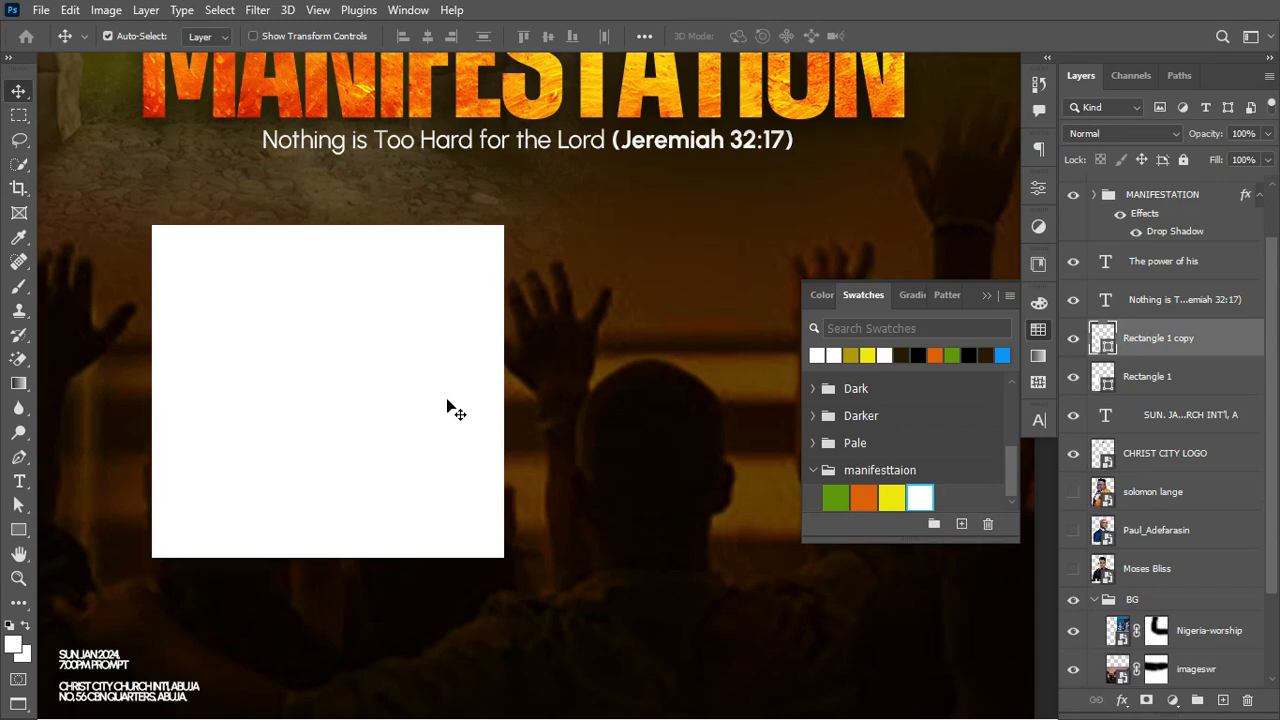
Step: Duplicate both rectangles to the right and nudge the copies left to close the seam
left_click(1165, 378, "shift")
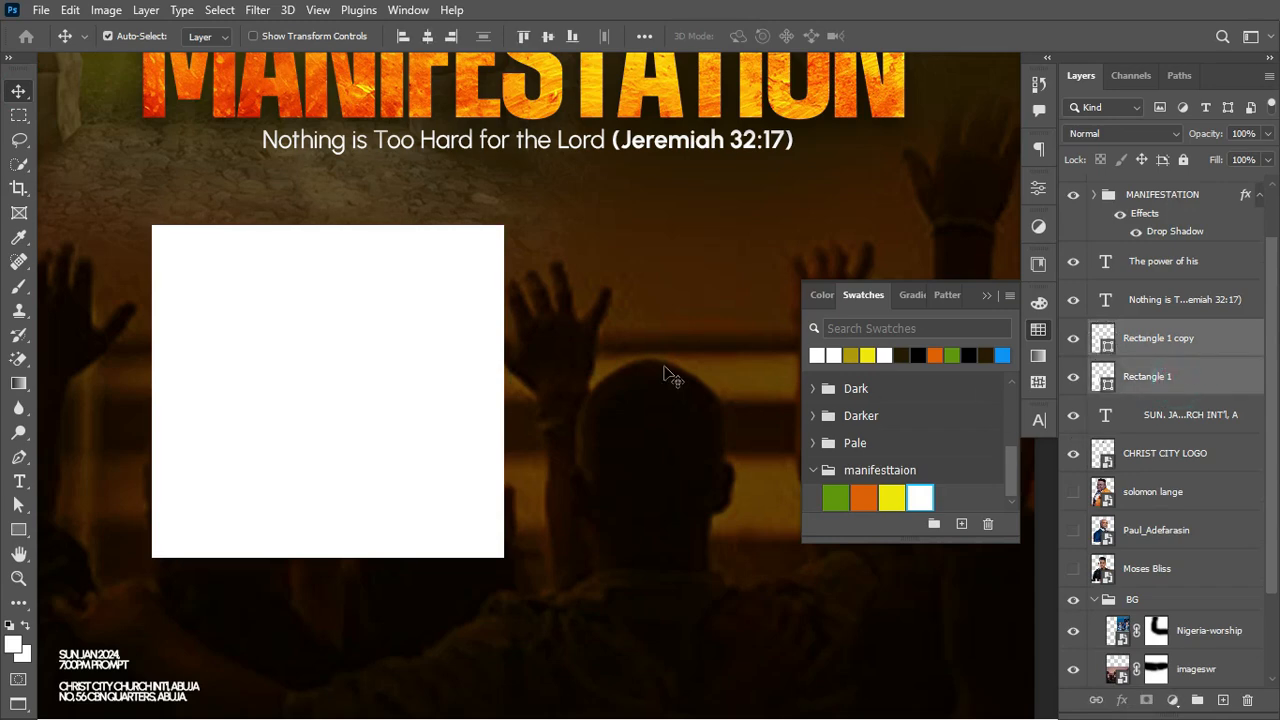
left_click_drag(357, 430, 718, 461)
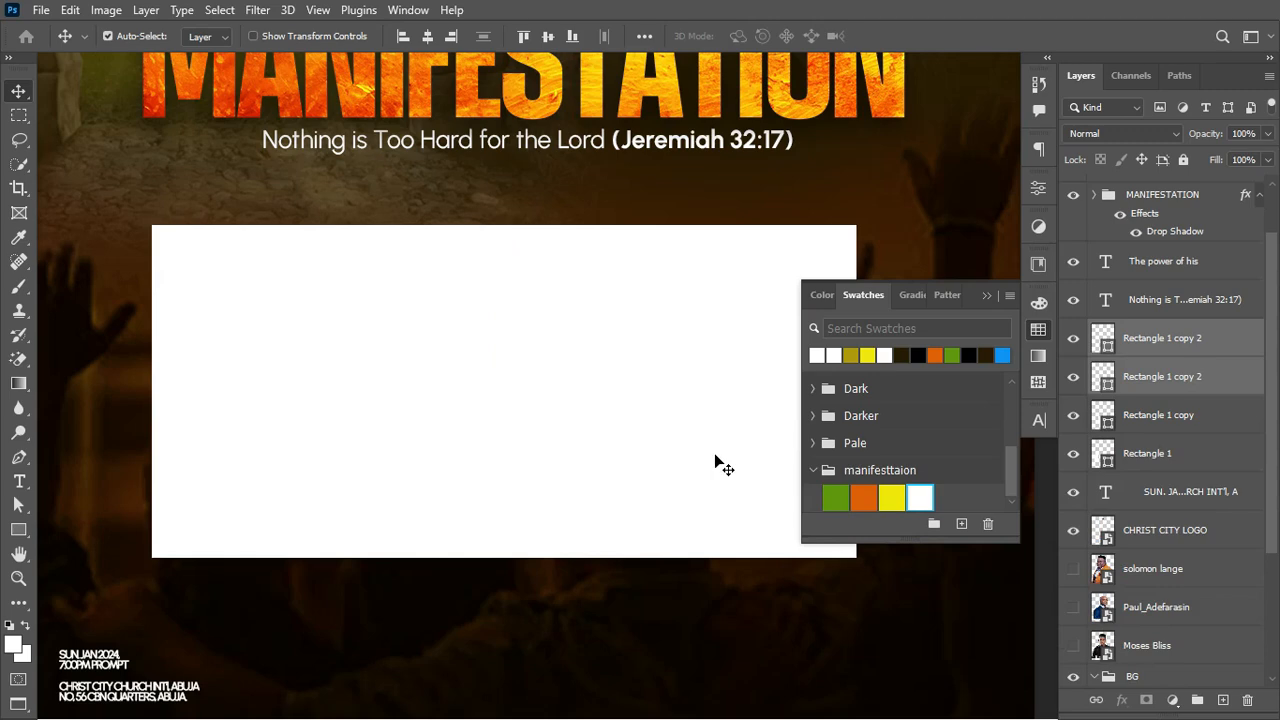
key("Left")
Step: Collapse the Swatches panel, select the first rectangle and zoom out to view the flyer
left_click(986, 295)
left_click(225, 347)
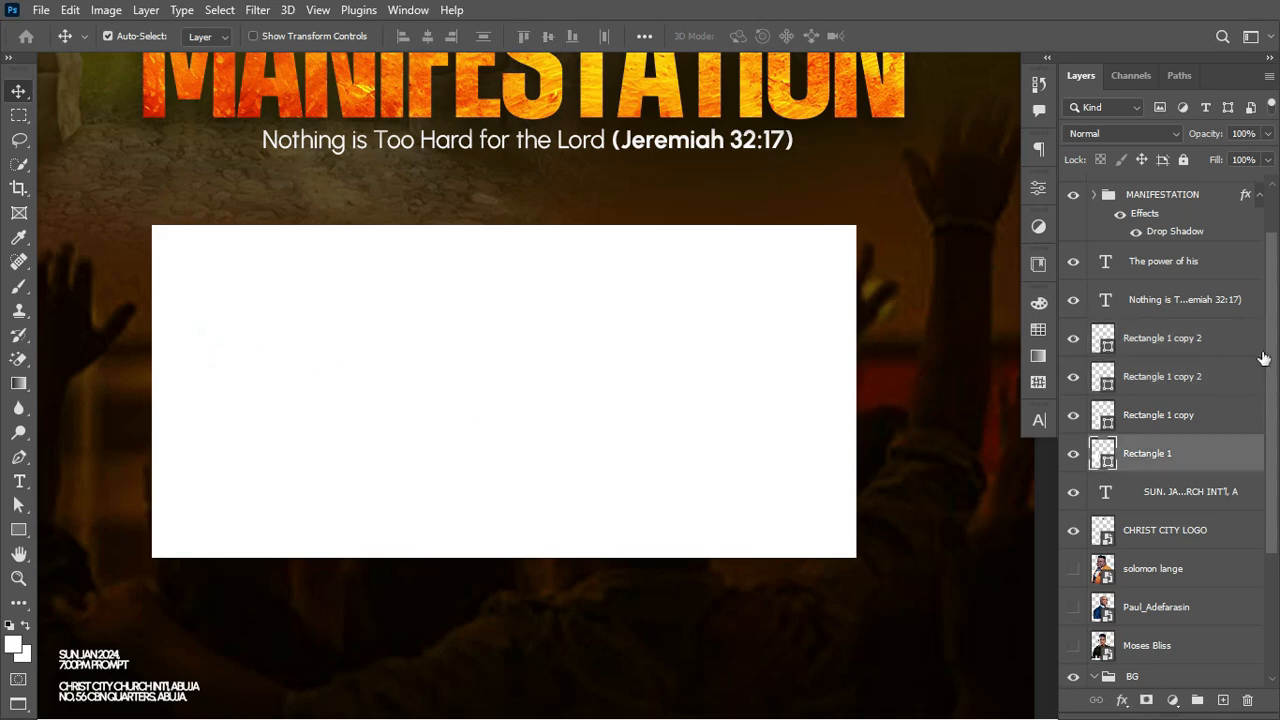
left_click_drag(1277, 418, 1277, 368)
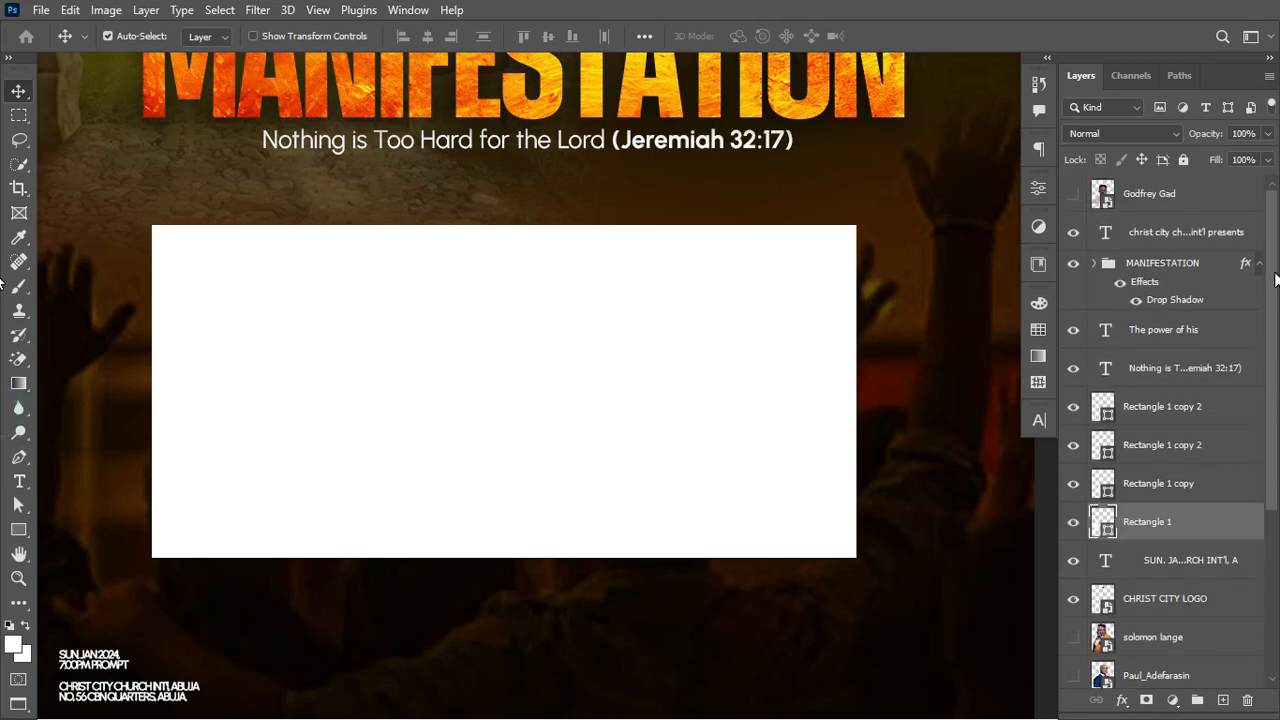
mouse_move(1276, 280)
left_mouse_down()
mouse_move(1277, 380)
mouse_move(1277, 275)
left_mouse_up()
key("ctrl+minus")
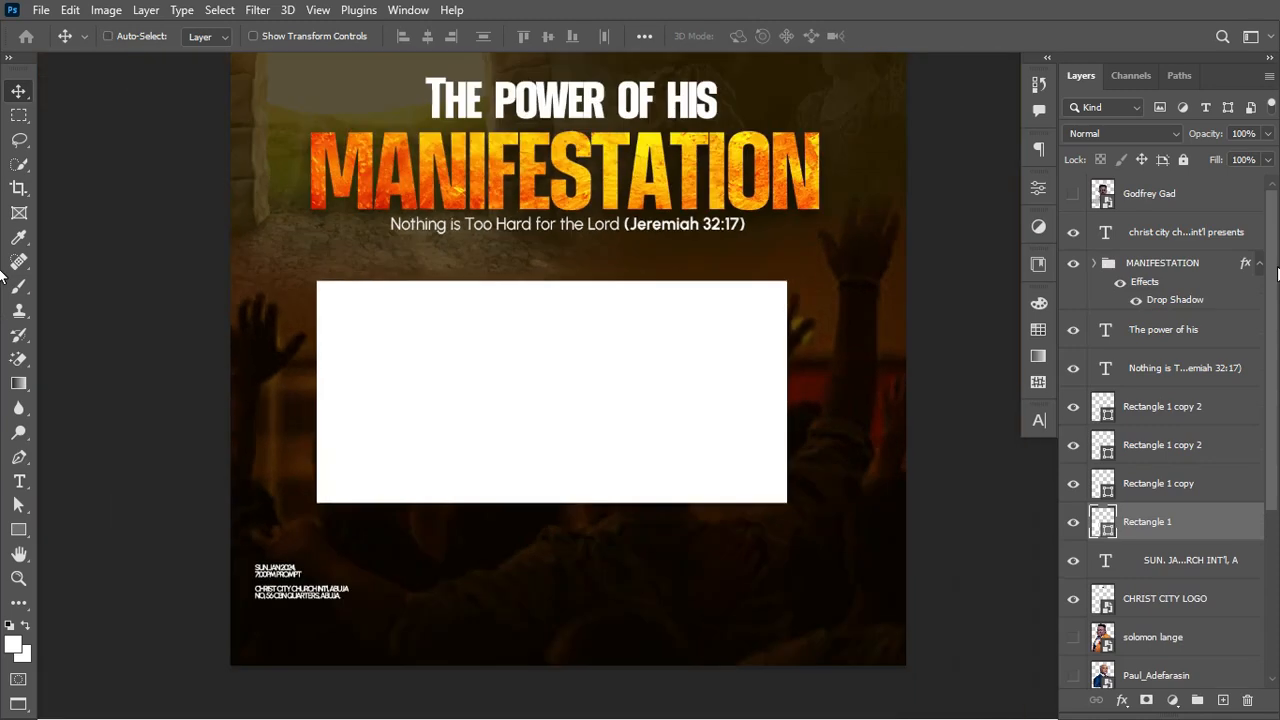
Step: Select the MANIFESTATION group and the two title text layers, then group them with Ctrl+G
key("ctrl+minus")
scroll(800, 268, "up", 2)
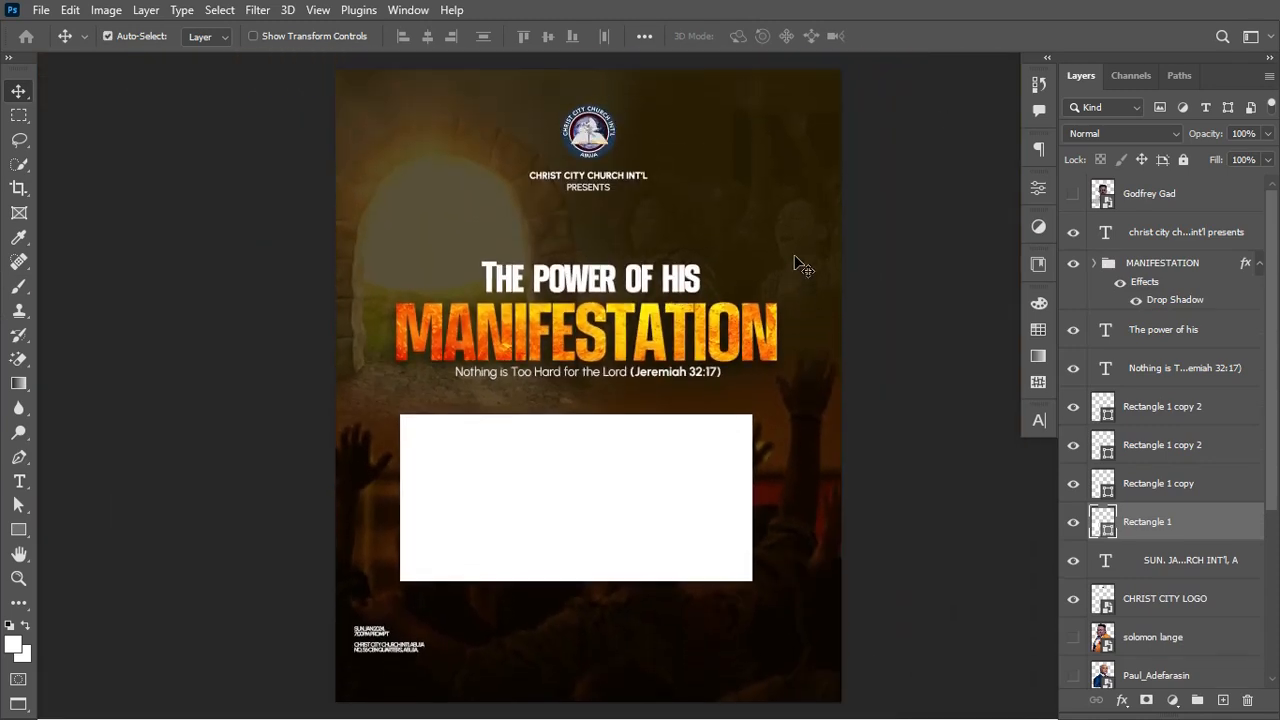
left_click(1180, 368)
left_click(1195, 263, "shift")
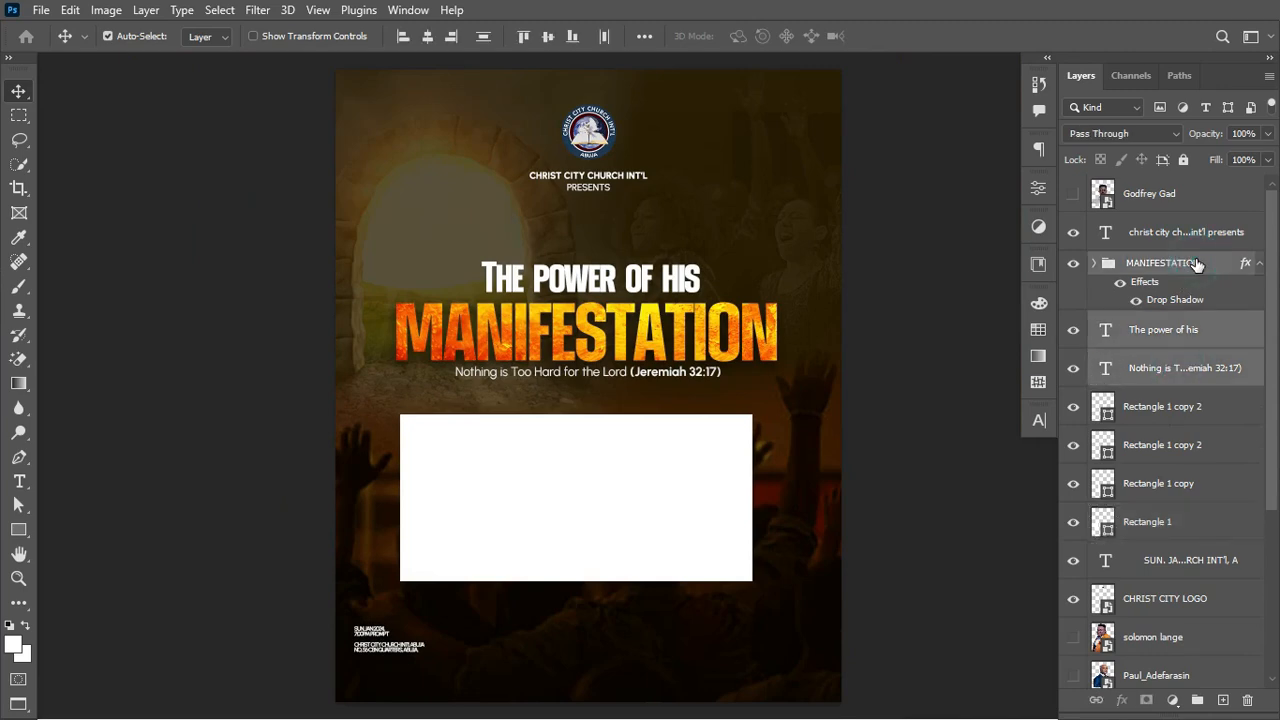
left_click(1197, 263)
left_click(1259, 263)
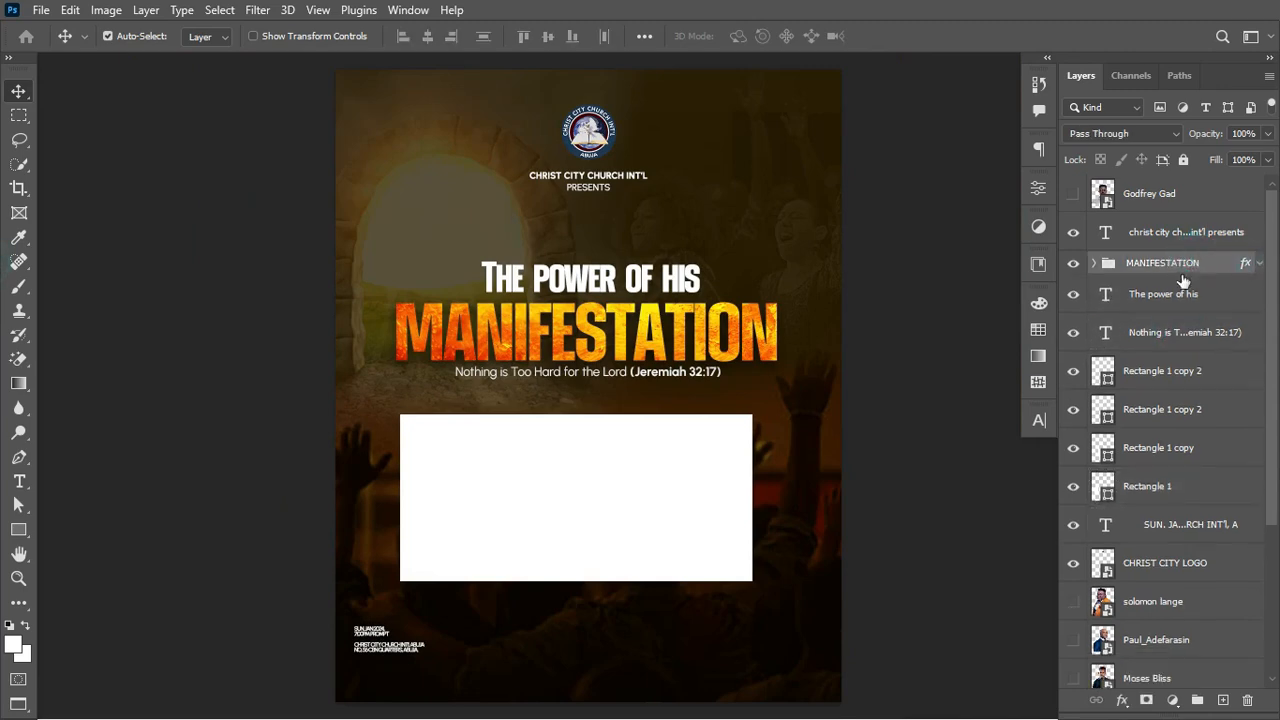
left_click(1162, 338, "shift")
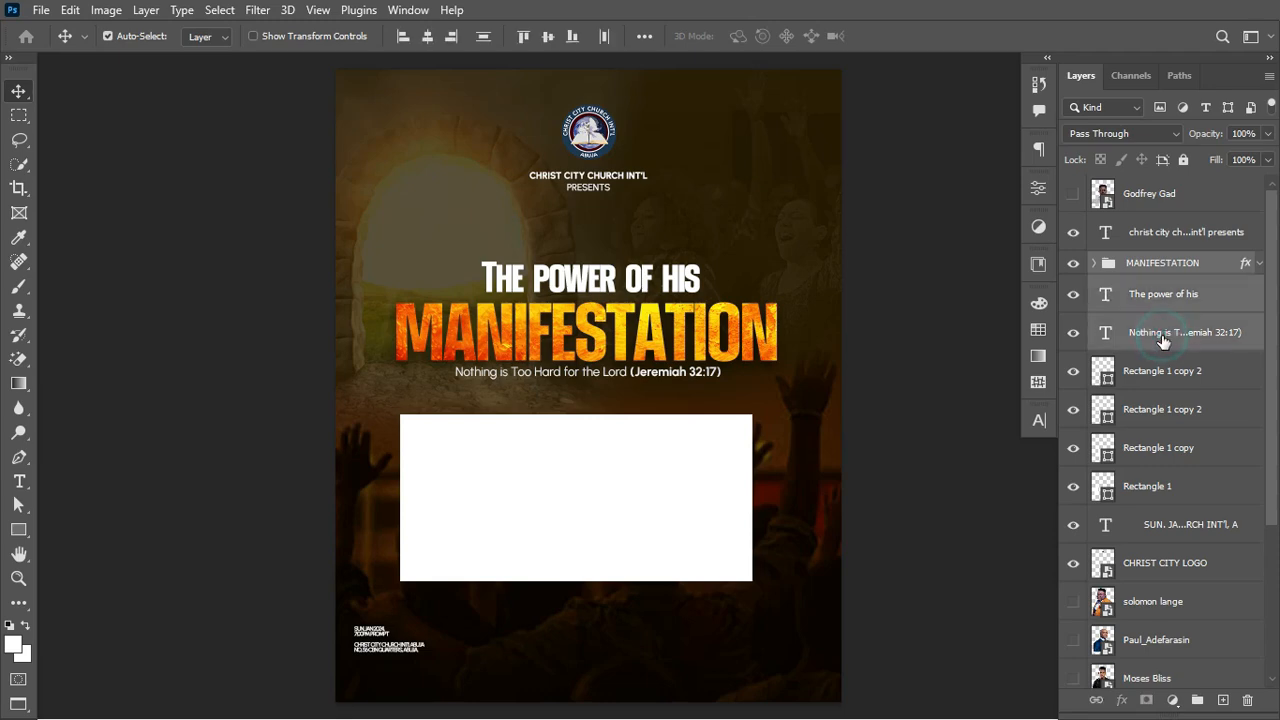
key("ctrl+g")
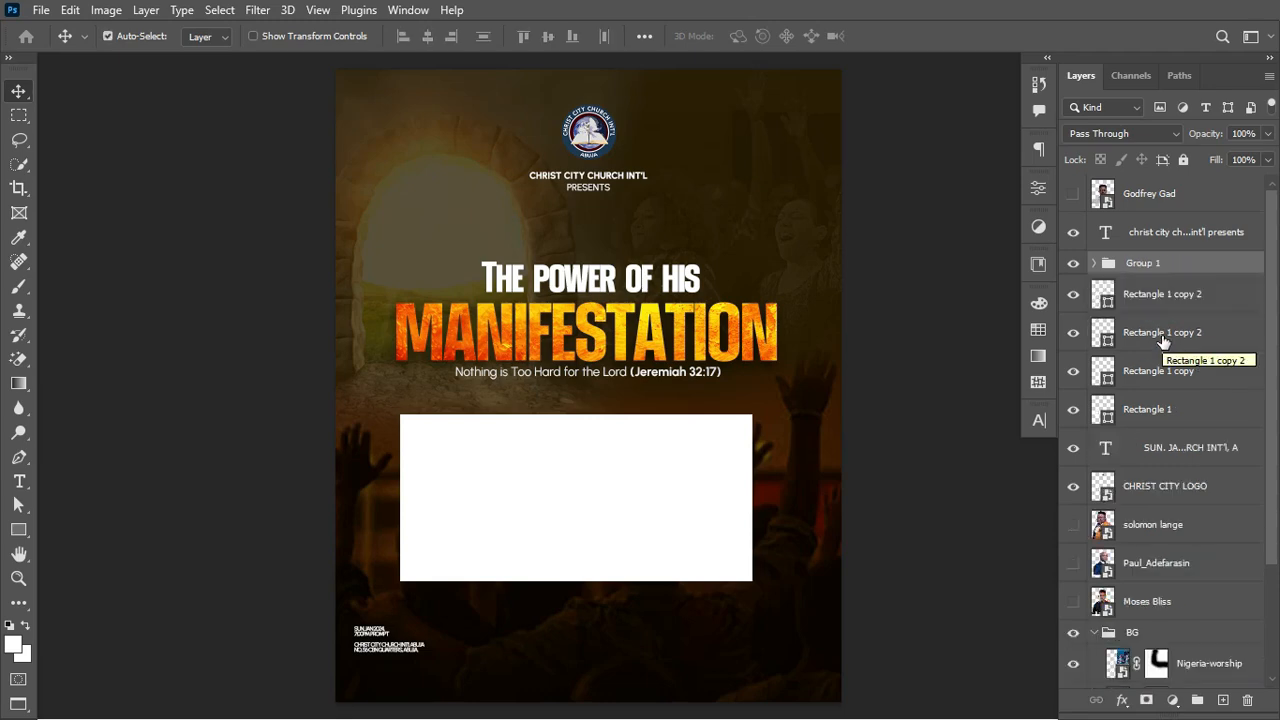
Step: Rename the new group THEME and check its contents by toggling visibility
left_click(1072, 263)
left_click(1072, 263)
double_click(1137, 262)
type("THEME")
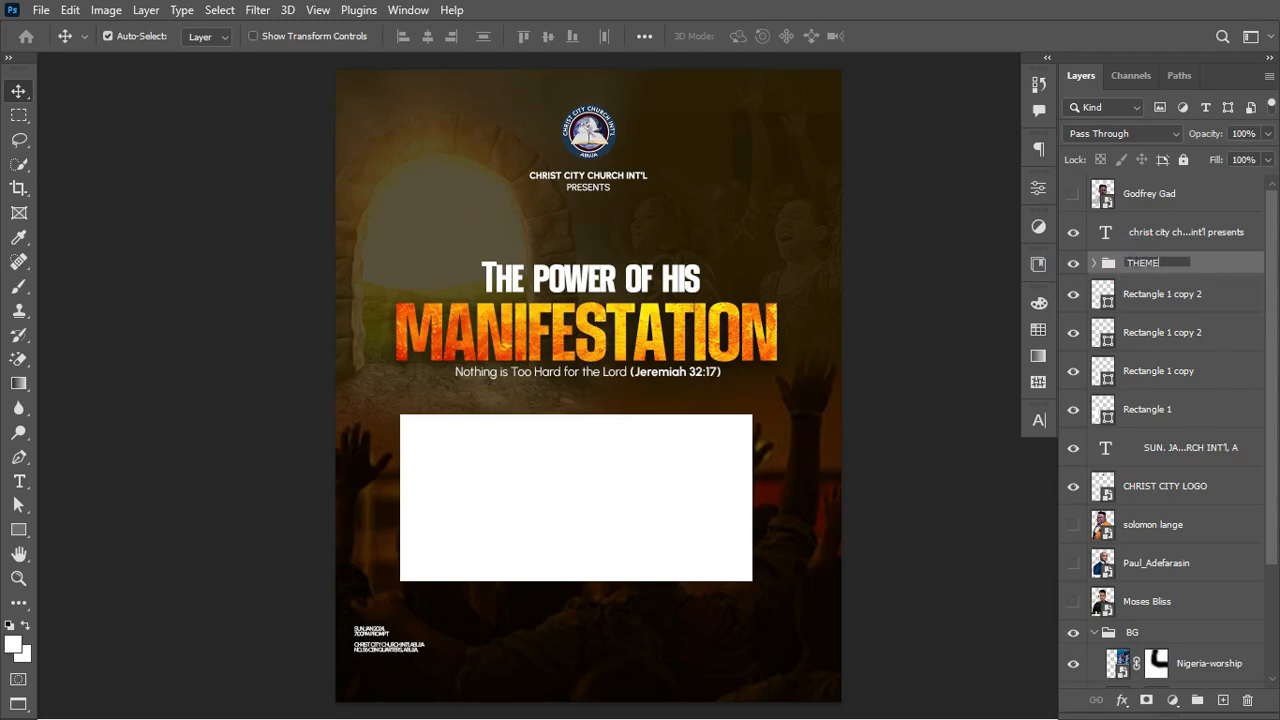
key("Return")
left_click(1073, 263)
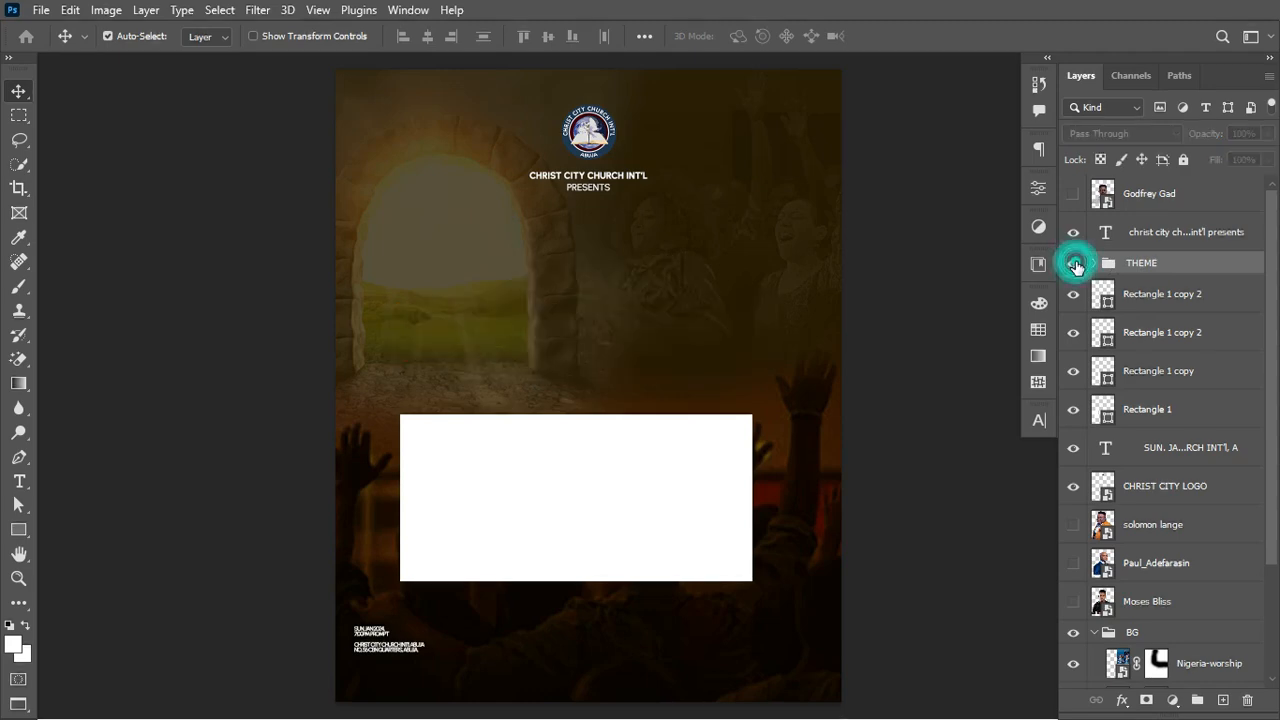
left_click(1073, 263)
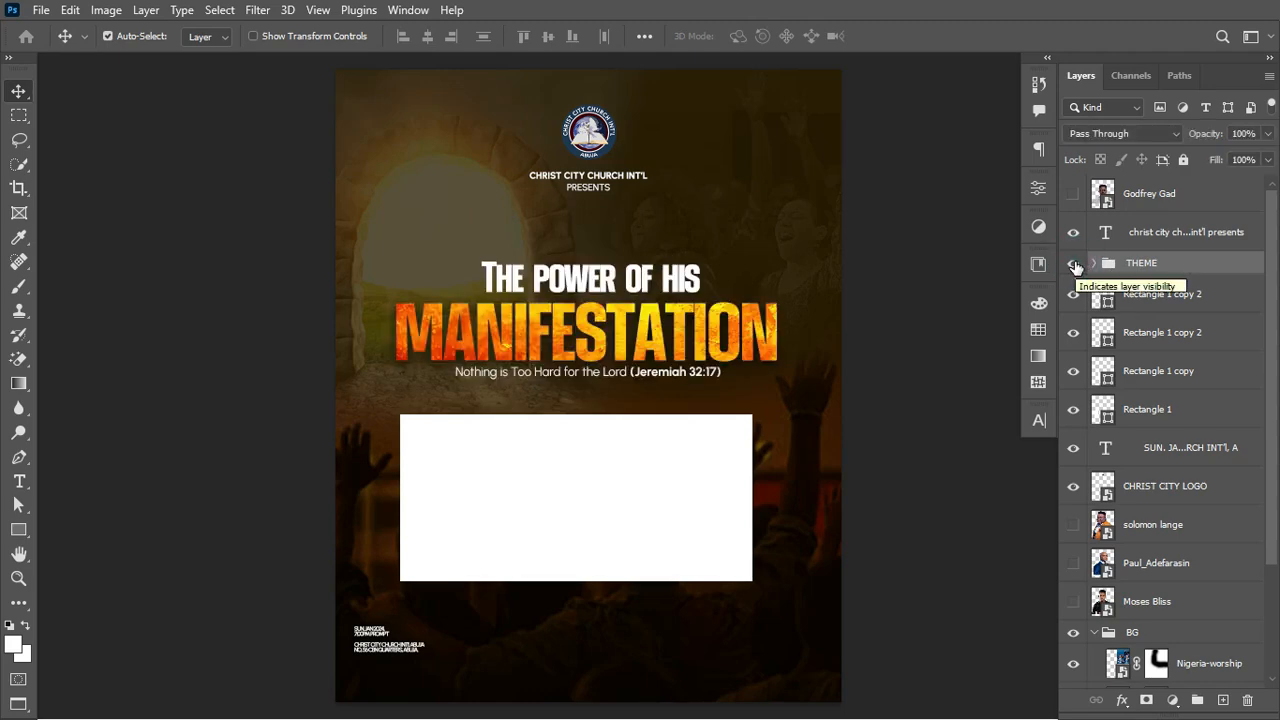
Step: Move all four minister portrait layers below the THEME group
left_click(1163, 533)
left_click(1163, 601, "shift")
left_click_drag(1208, 520, 1194, 293)
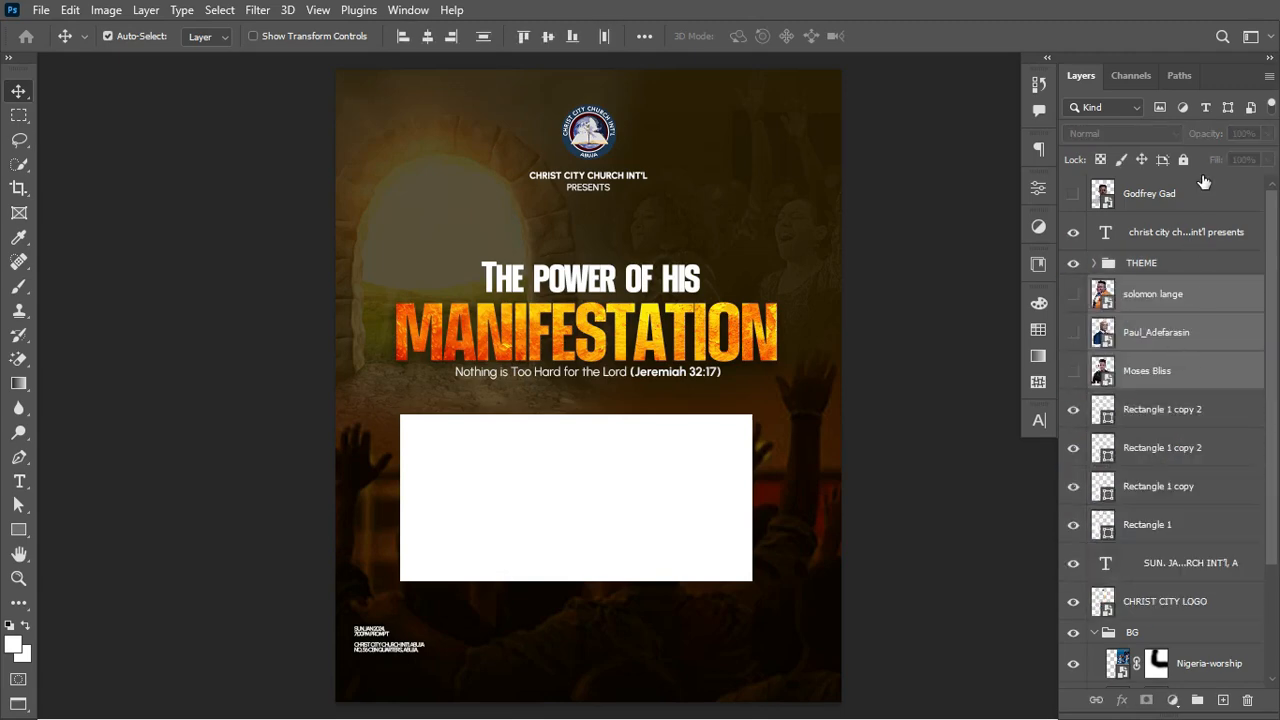
left_click_drag(1192, 183, 1188, 290)
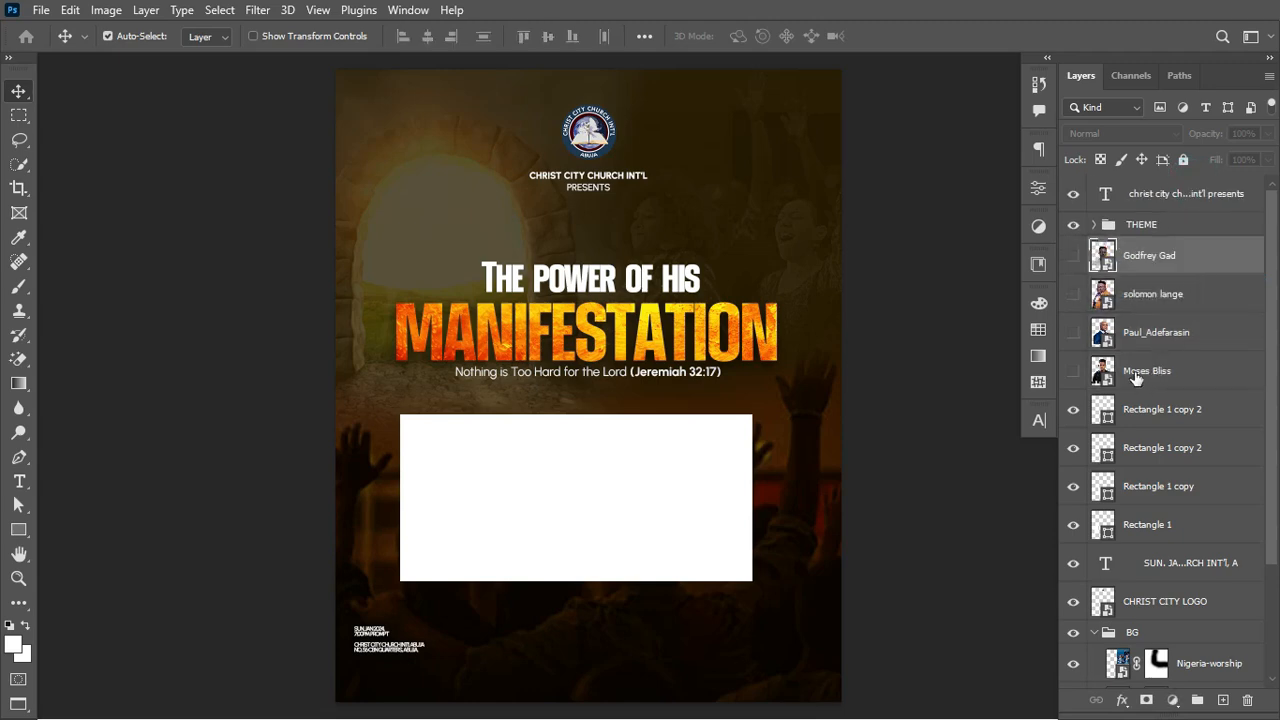
Step: Place one portrait above Rectangle 1, make it visible and convert it to a Smart Object
left_click_drag(1155, 332, 1130, 492)
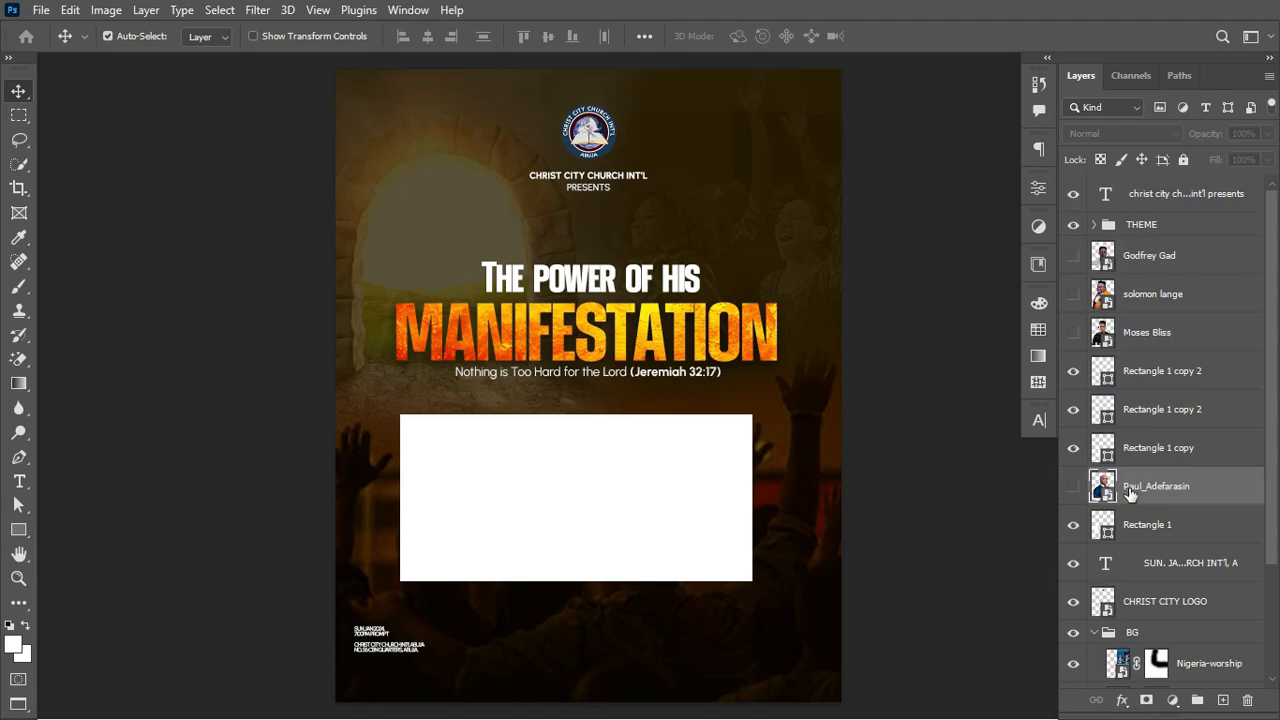
left_click(1150, 486)
left_click(1073, 487)
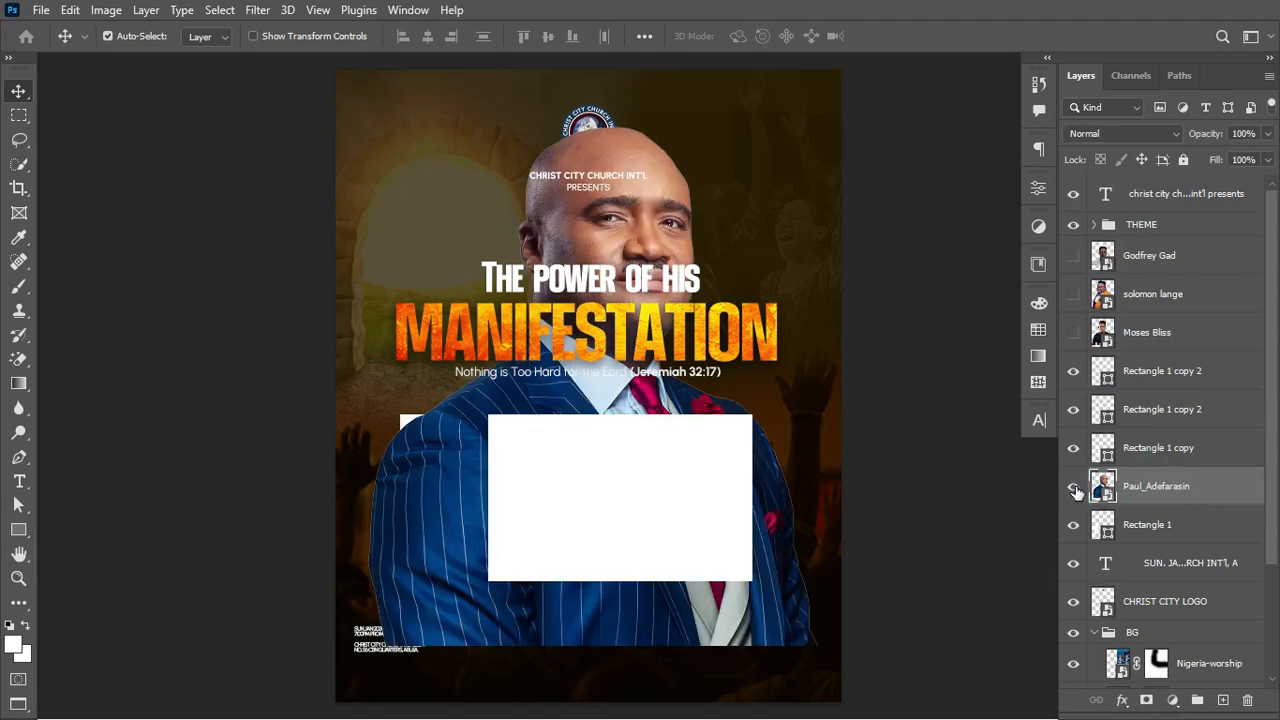
right_click(1196, 485)
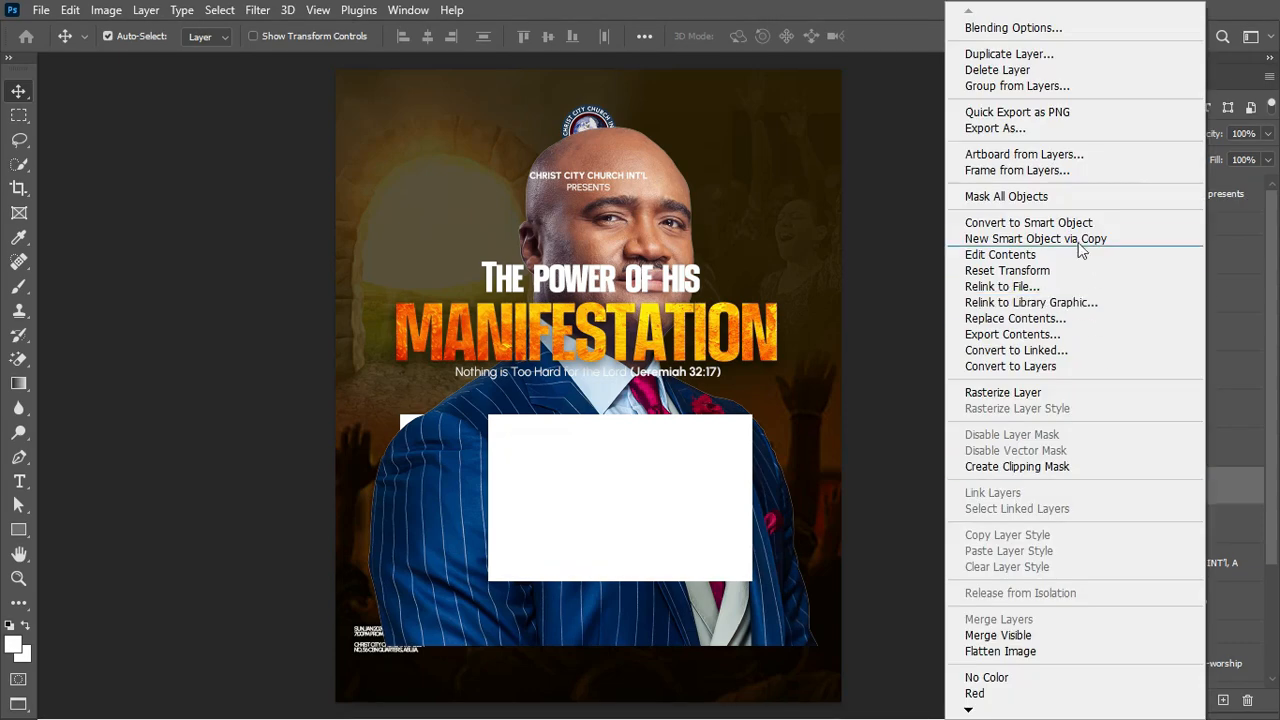
left_click(1087, 223)
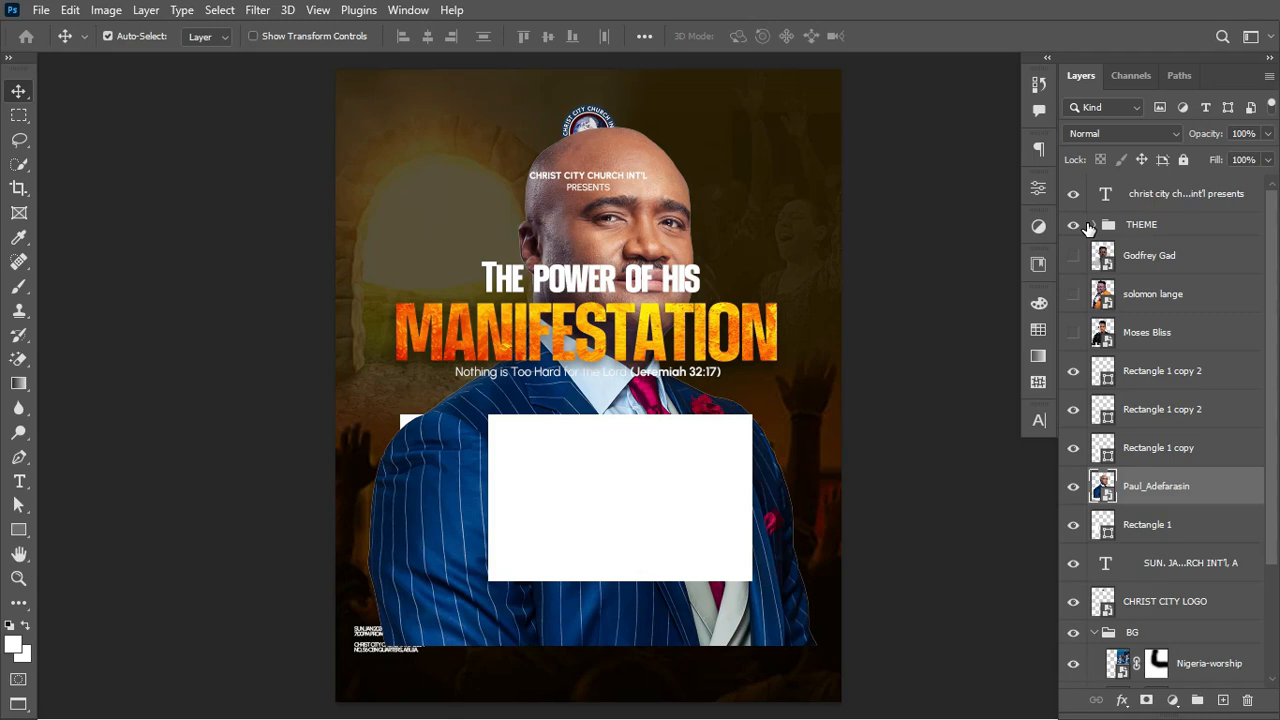
Step: Scale the pinstripe-suit portrait down onto the left white box and clip it to the rectangle beneath
key("ctrl+t")
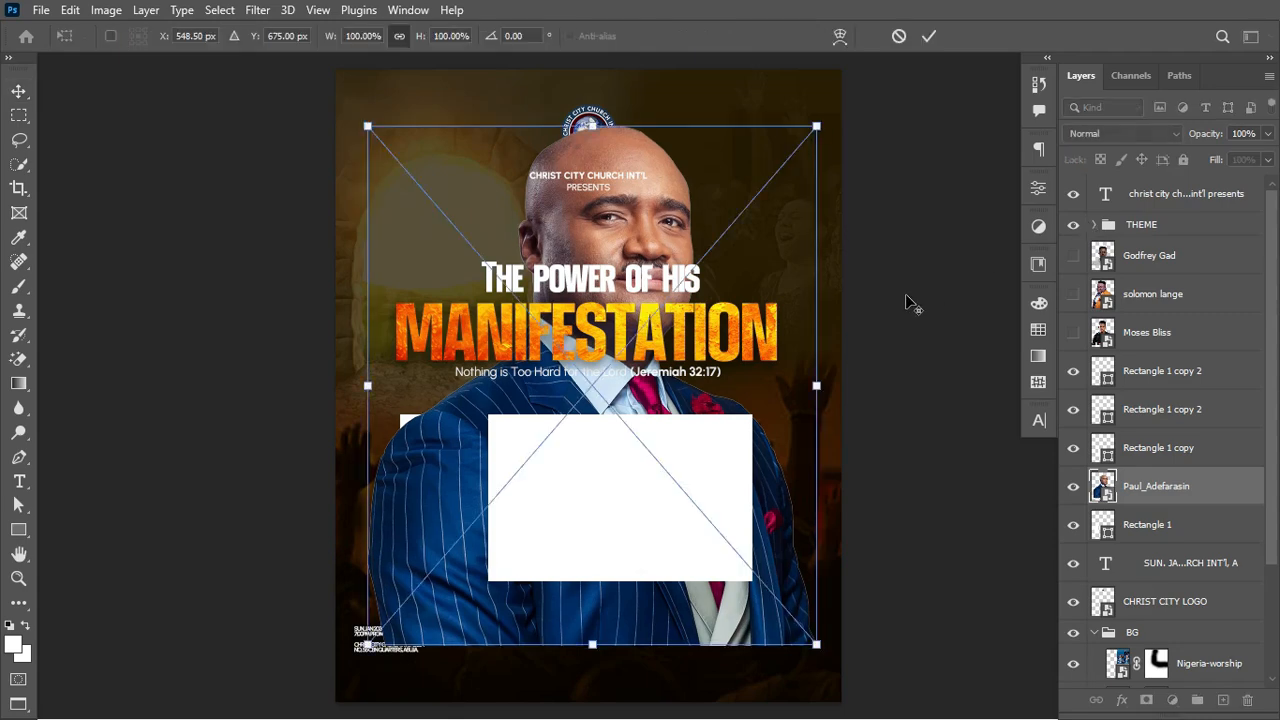
left_click(816, 386)
left_click_drag(787, 388, 481, 539)
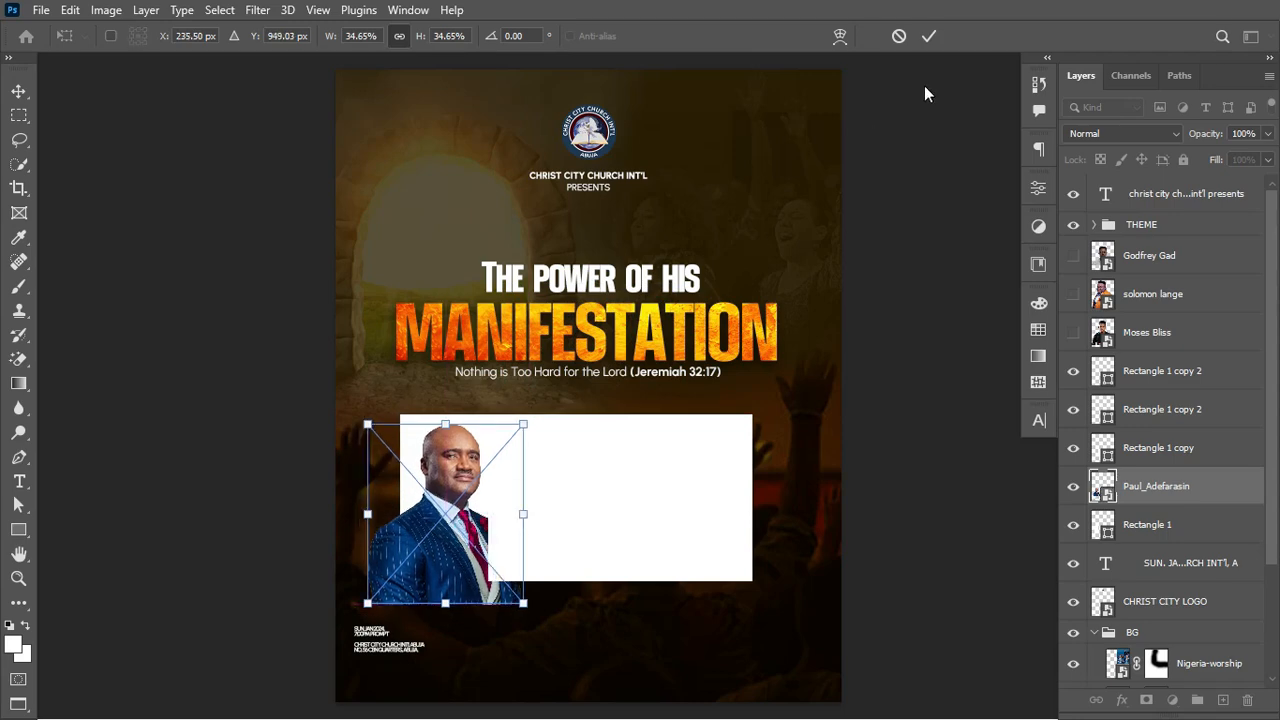
left_click(928, 37)
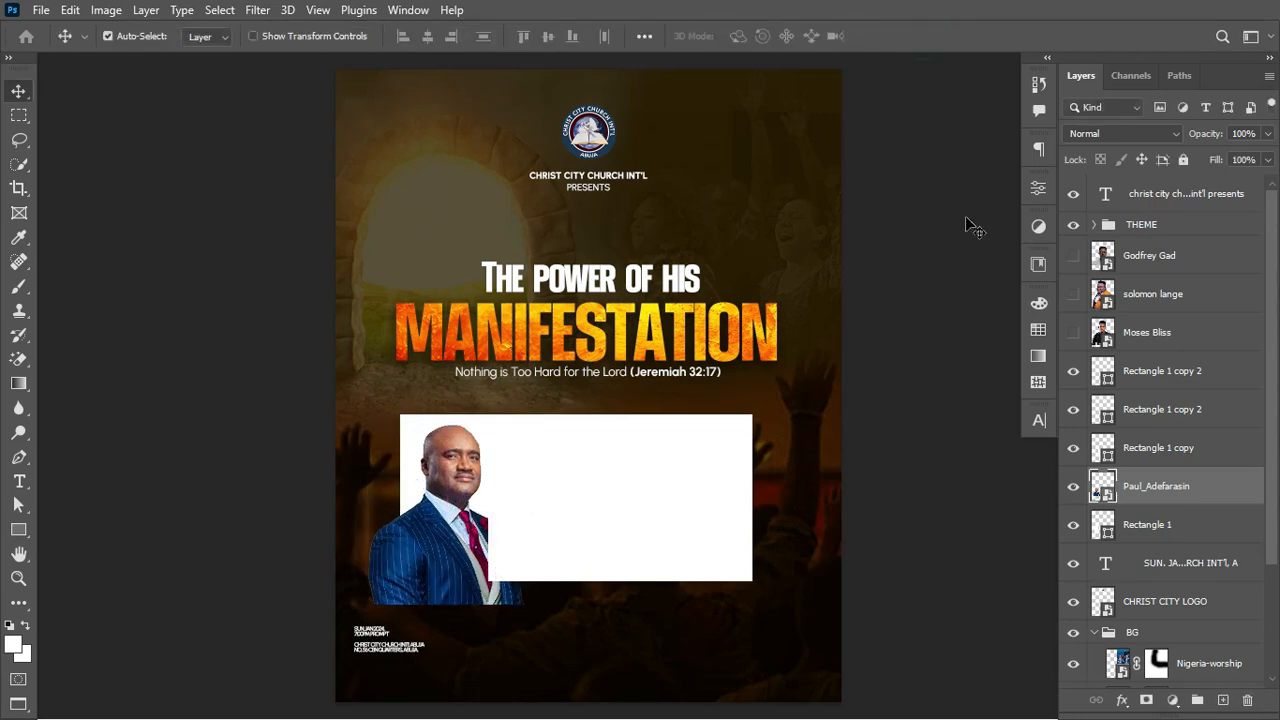
right_click(1218, 483)
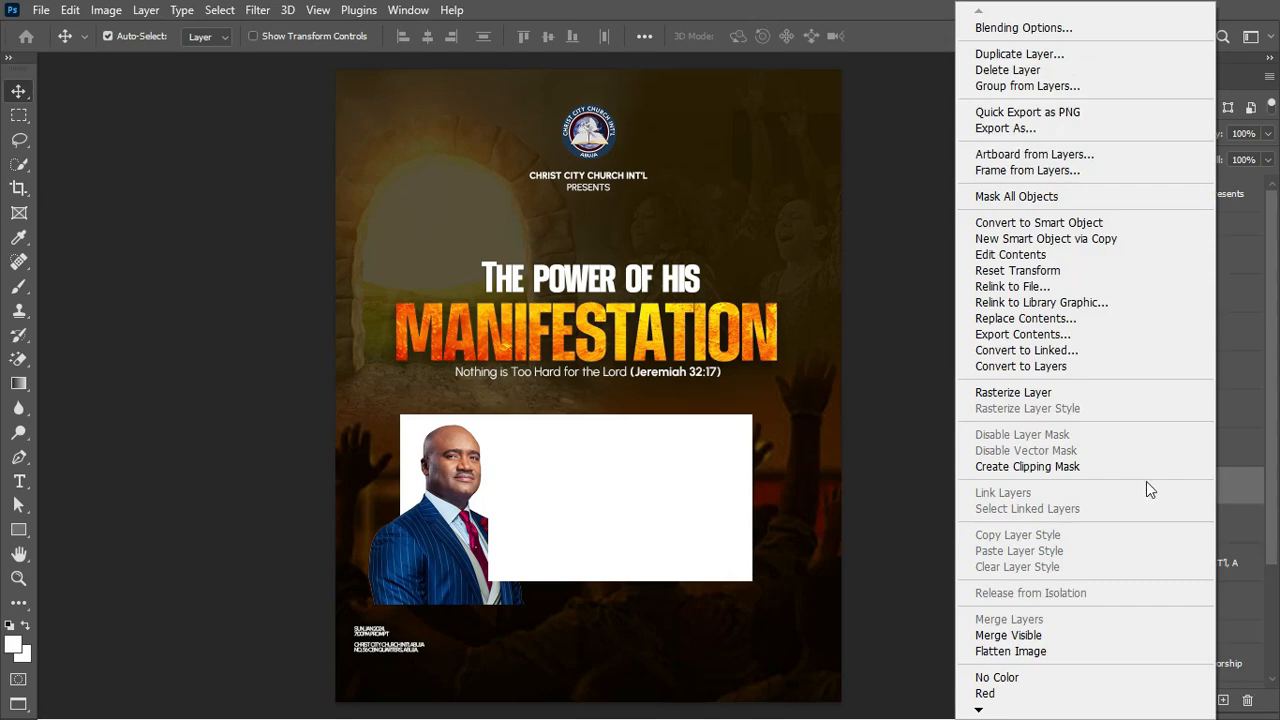
left_click(1090, 469)
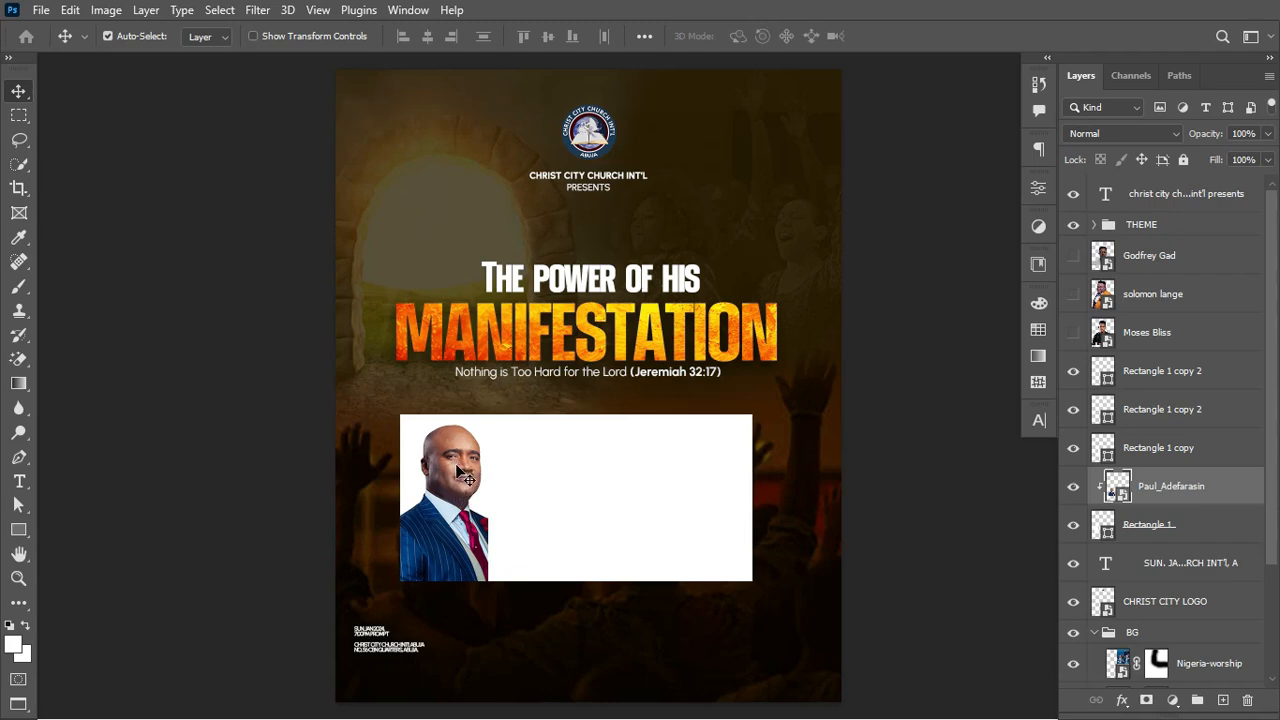
Step: Open the Camera Raw Filter on the portrait and apply the Modern 06 profile
left_click(255, 11)
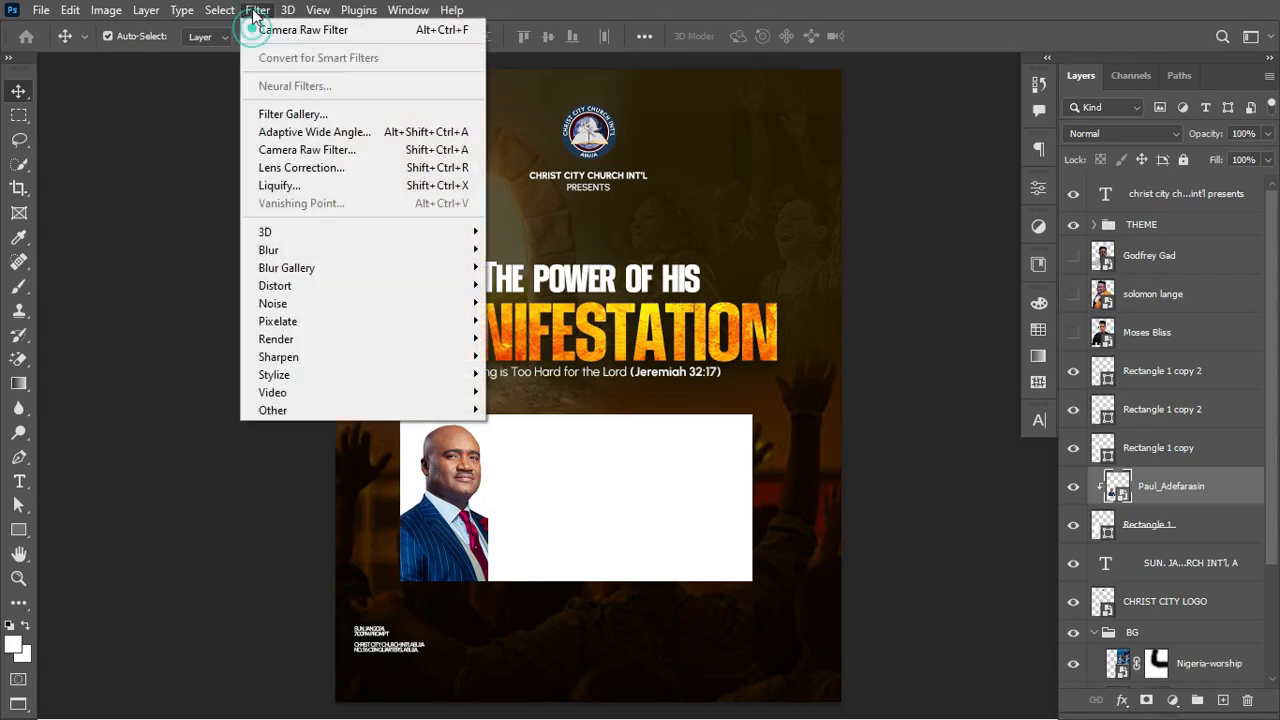
left_click(378, 163)
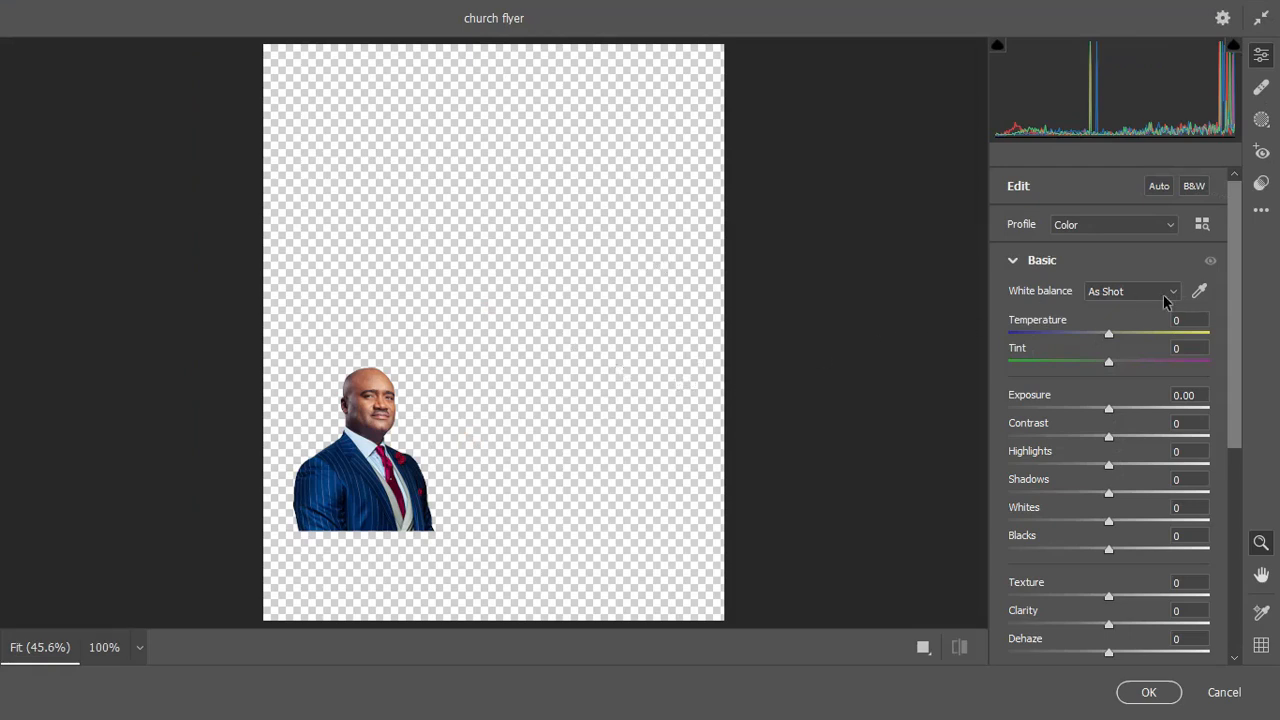
left_click(1202, 225)
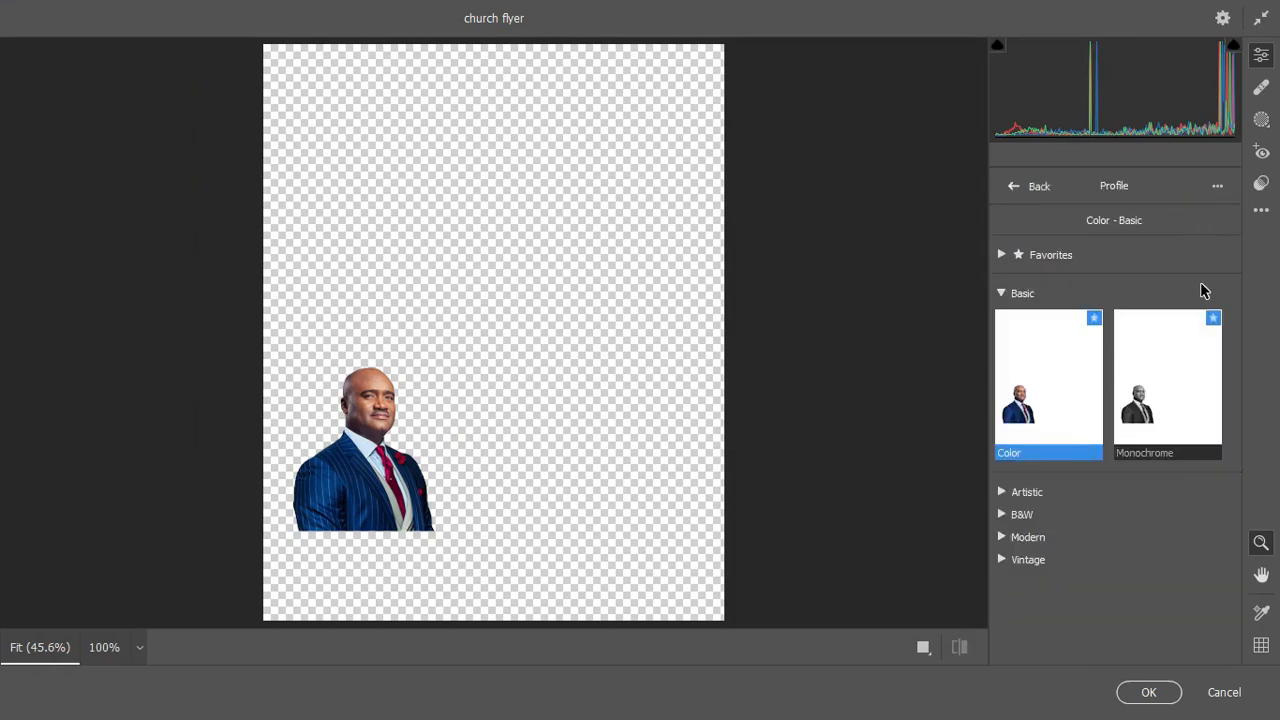
left_click(1001, 538)
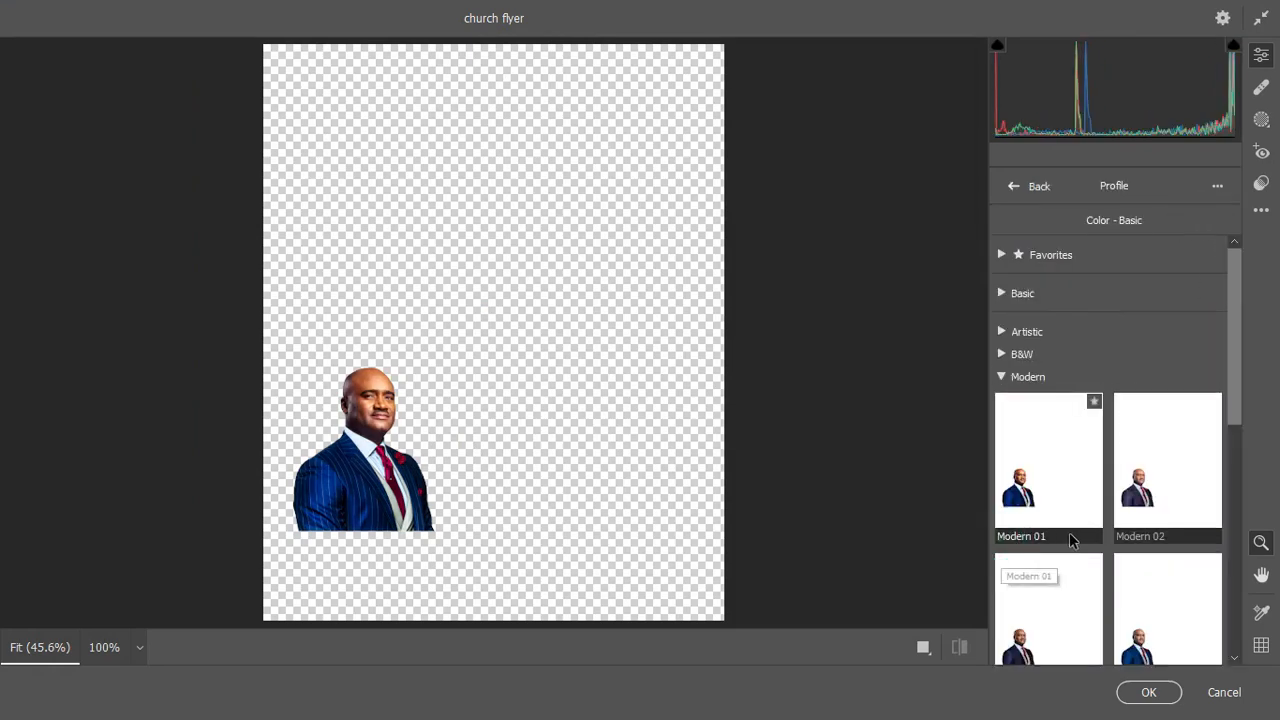
scroll(1070, 534, "down", 3)
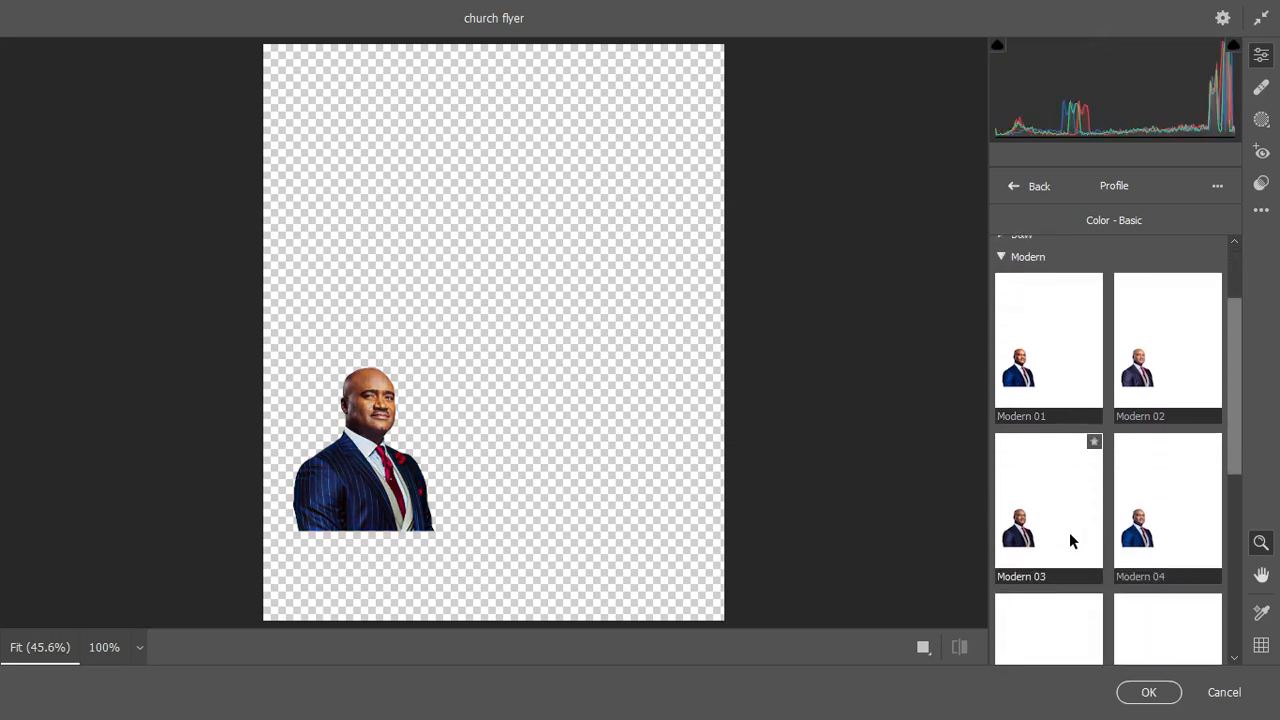
scroll(1070, 535, "down", 3)
left_click(1155, 542)
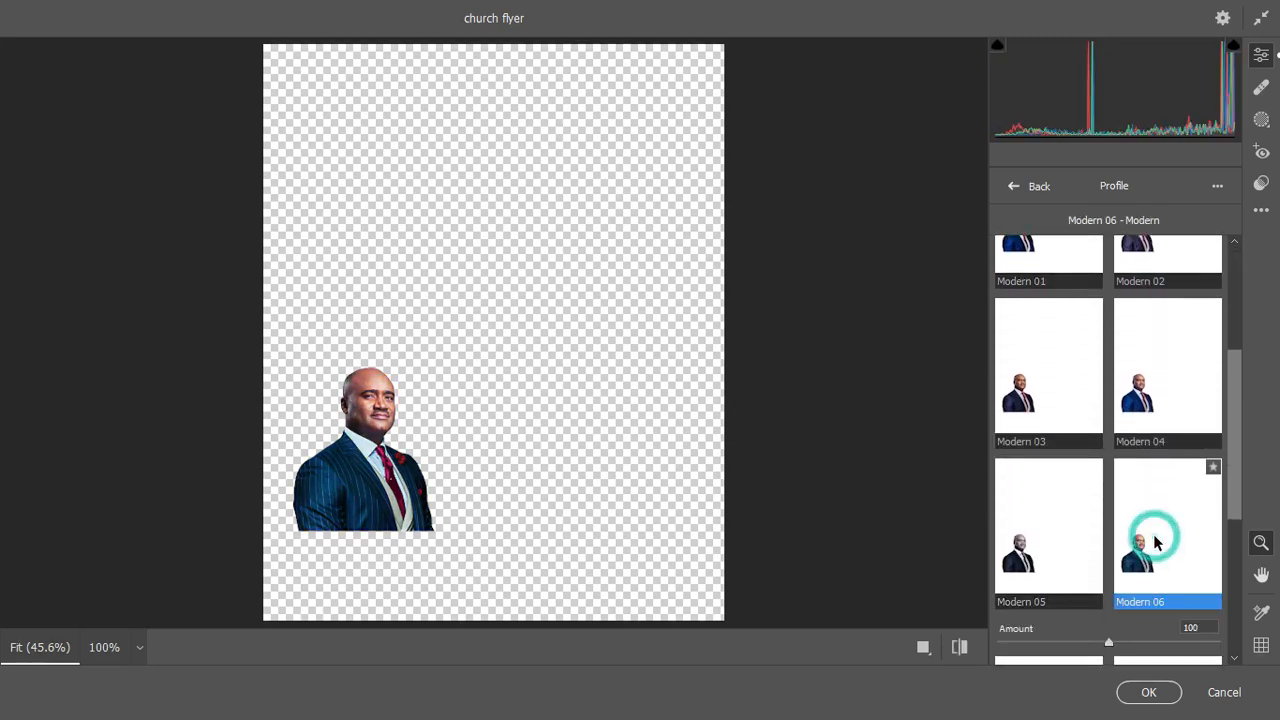
left_click(1037, 186)
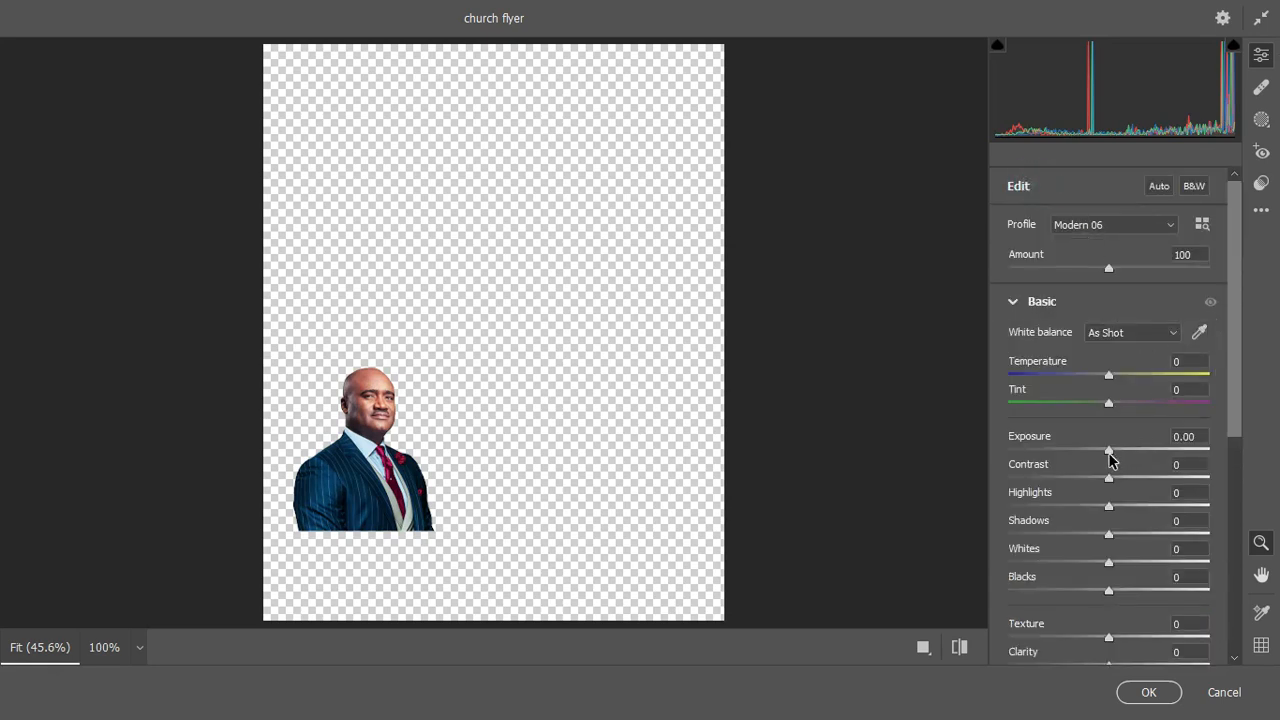
Step: Set exposure +0.40, texture +92, clarity +59, sharpening 110 and noise reduction 14, then apply
left_click_drag(1110, 458, 1122, 457)
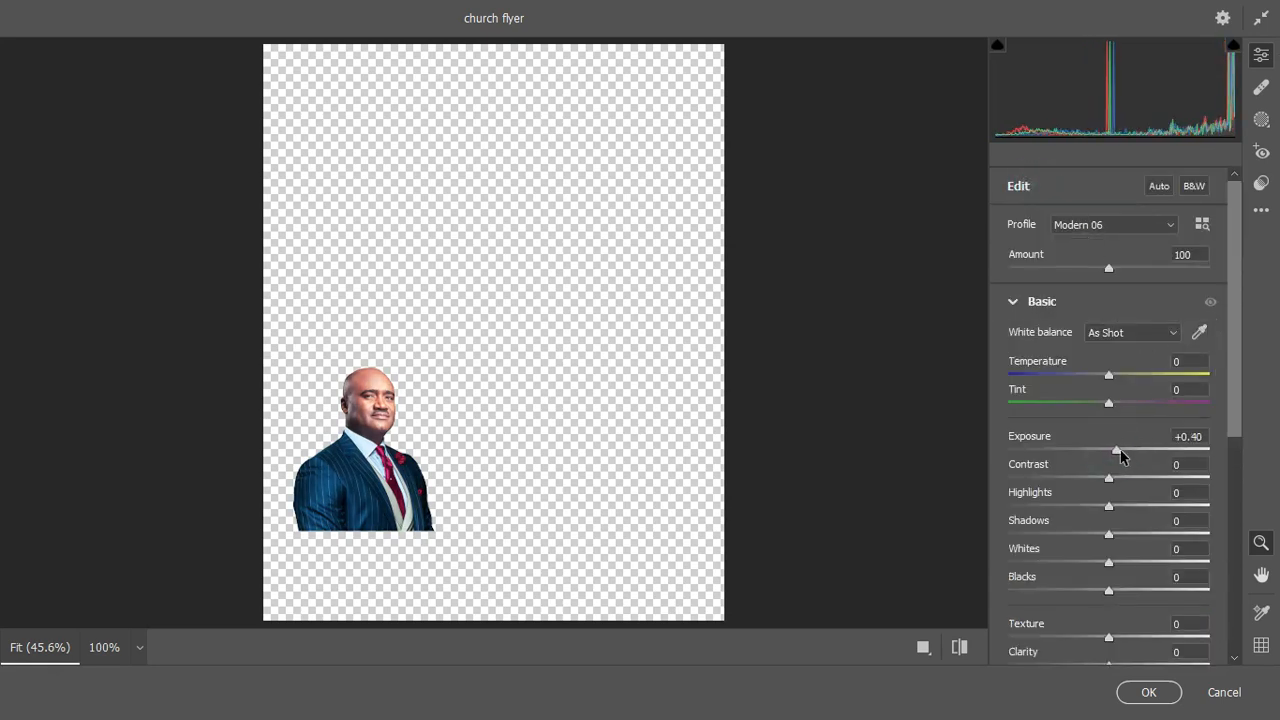
left_click_drag(1236, 403, 1247, 568)
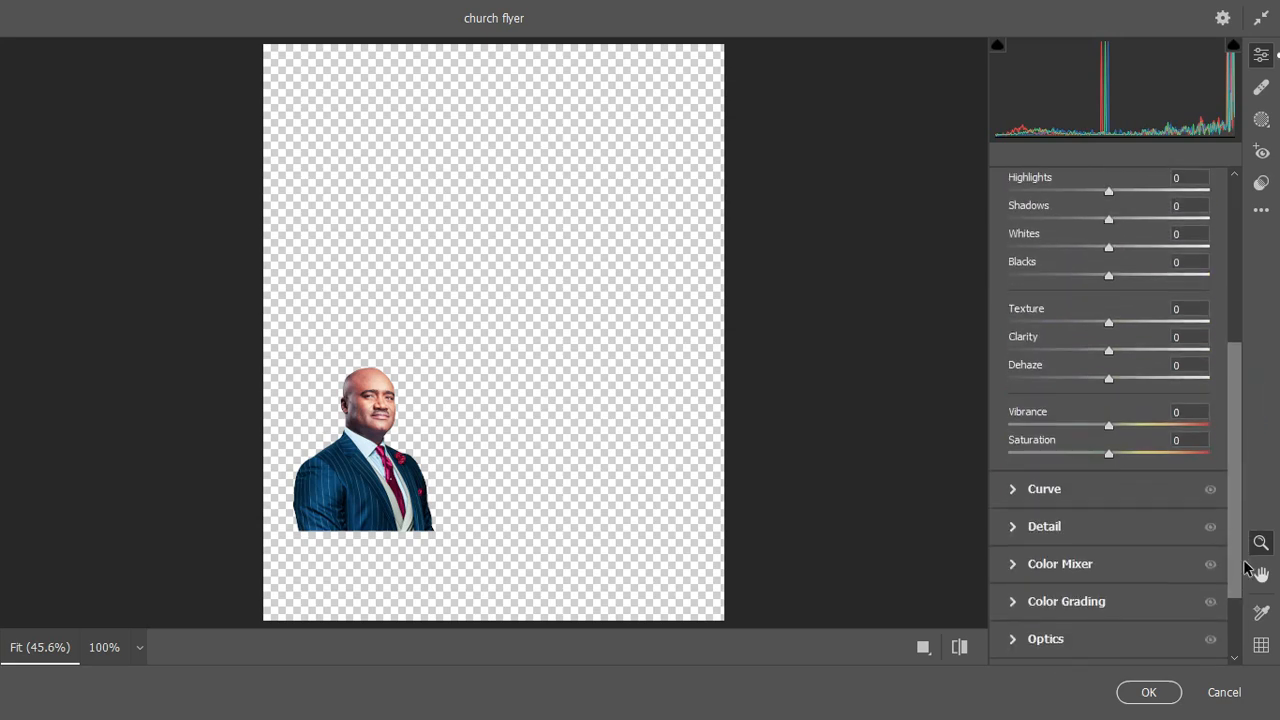
left_click_drag(1110, 323, 1201, 323)
left_click_drag(1109, 350, 1173, 352)
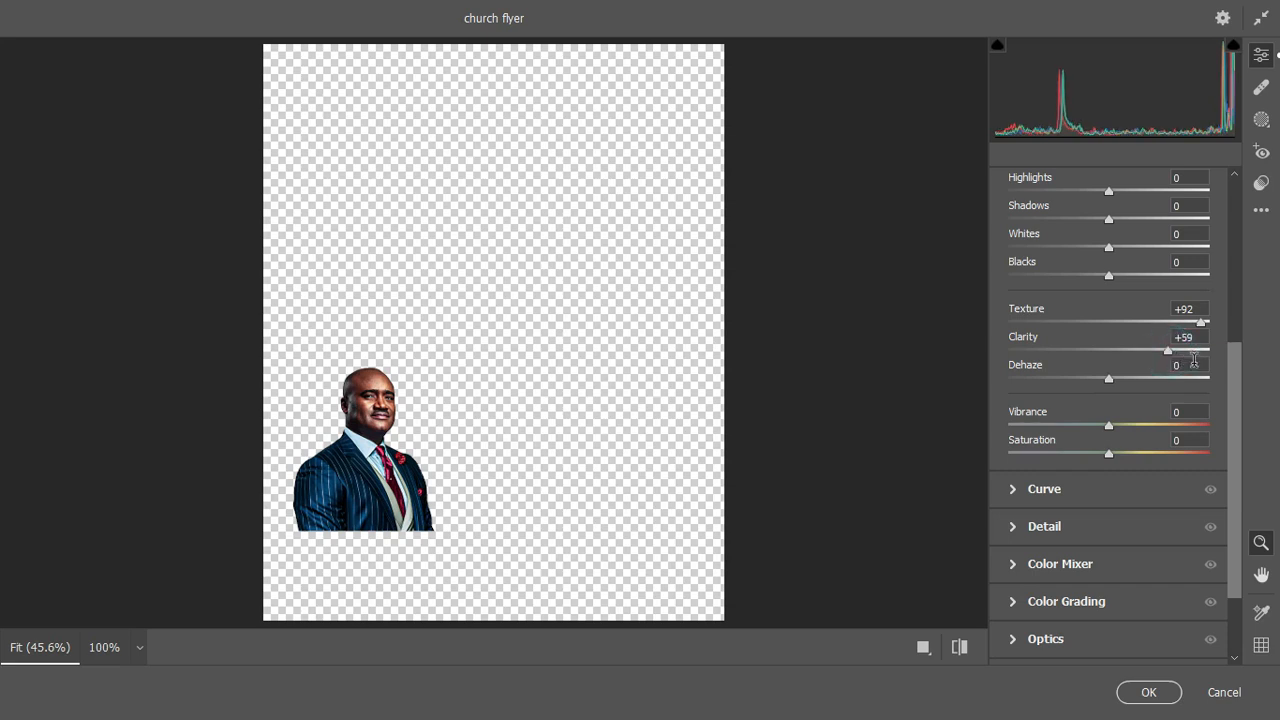
left_click(1013, 527)
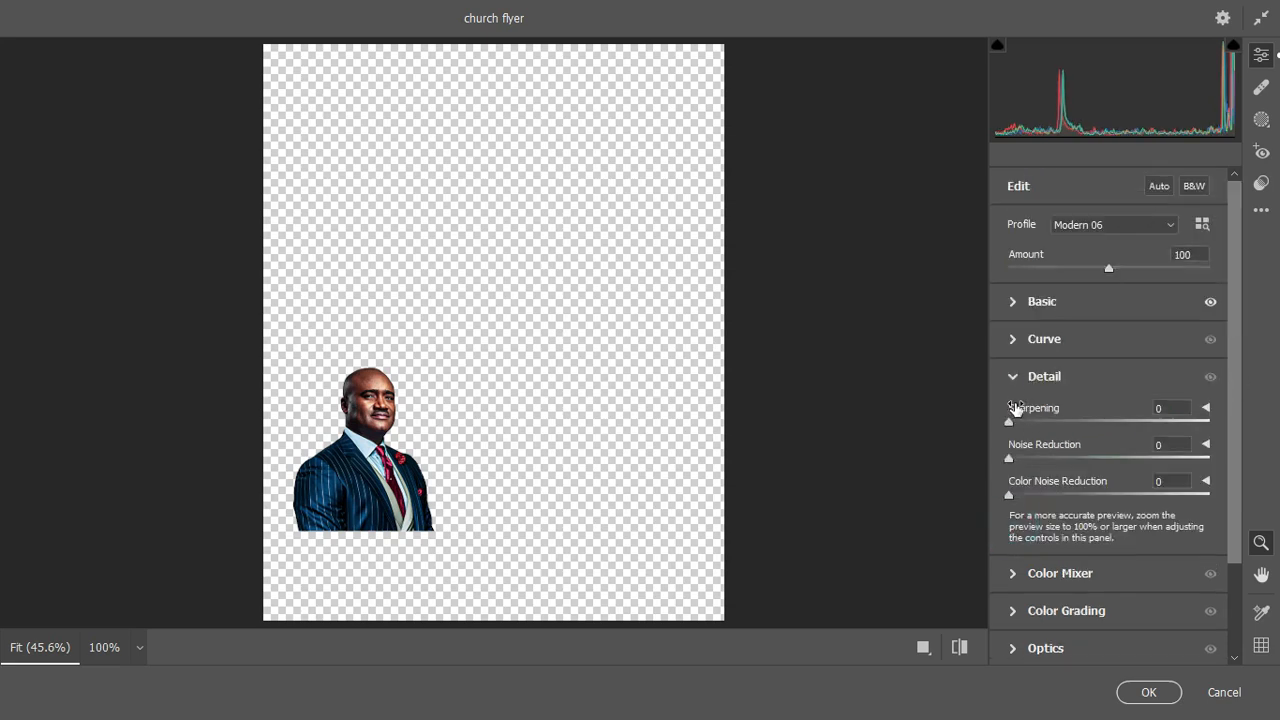
left_click_drag(1008, 423, 1156, 430)
left_click_drag(1008, 458, 1030, 462)
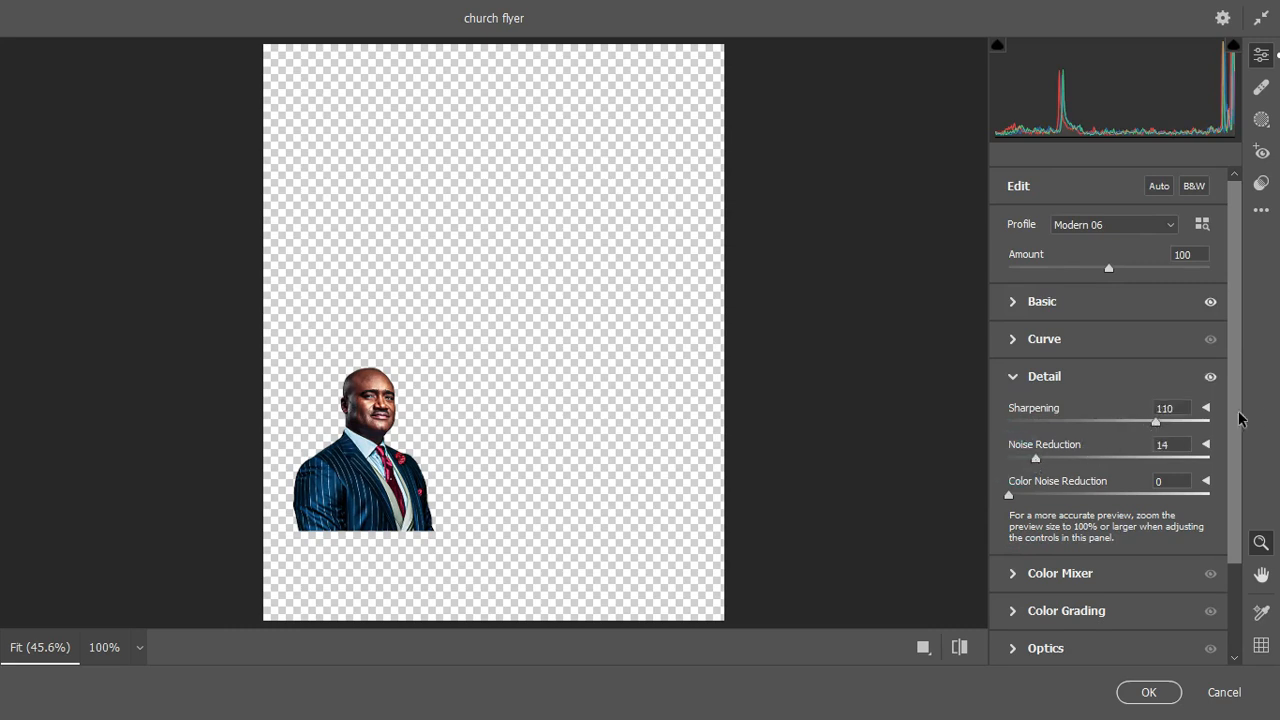
left_click_drag(1237, 418, 1235, 350)
left_click(1146, 692)
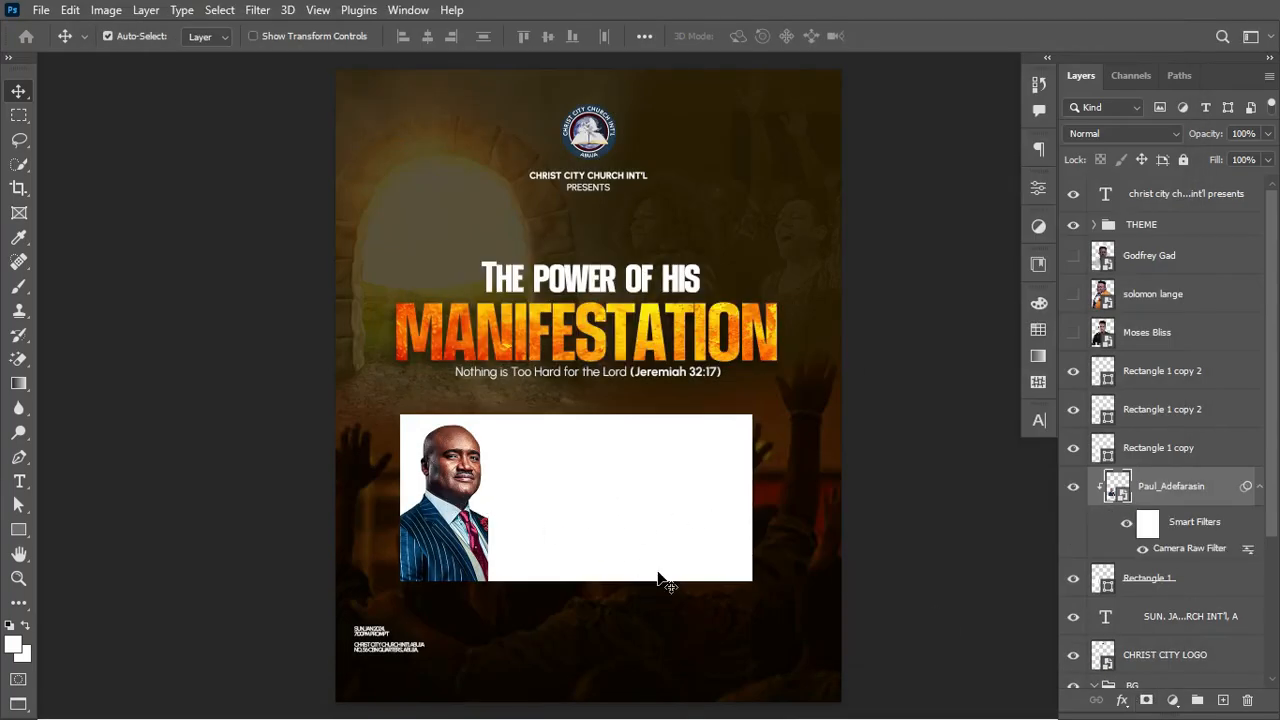
Step: Convert the portrait with a Black & White adjustment set to Reds -21 and Yellows 217
left_click(1261, 488)
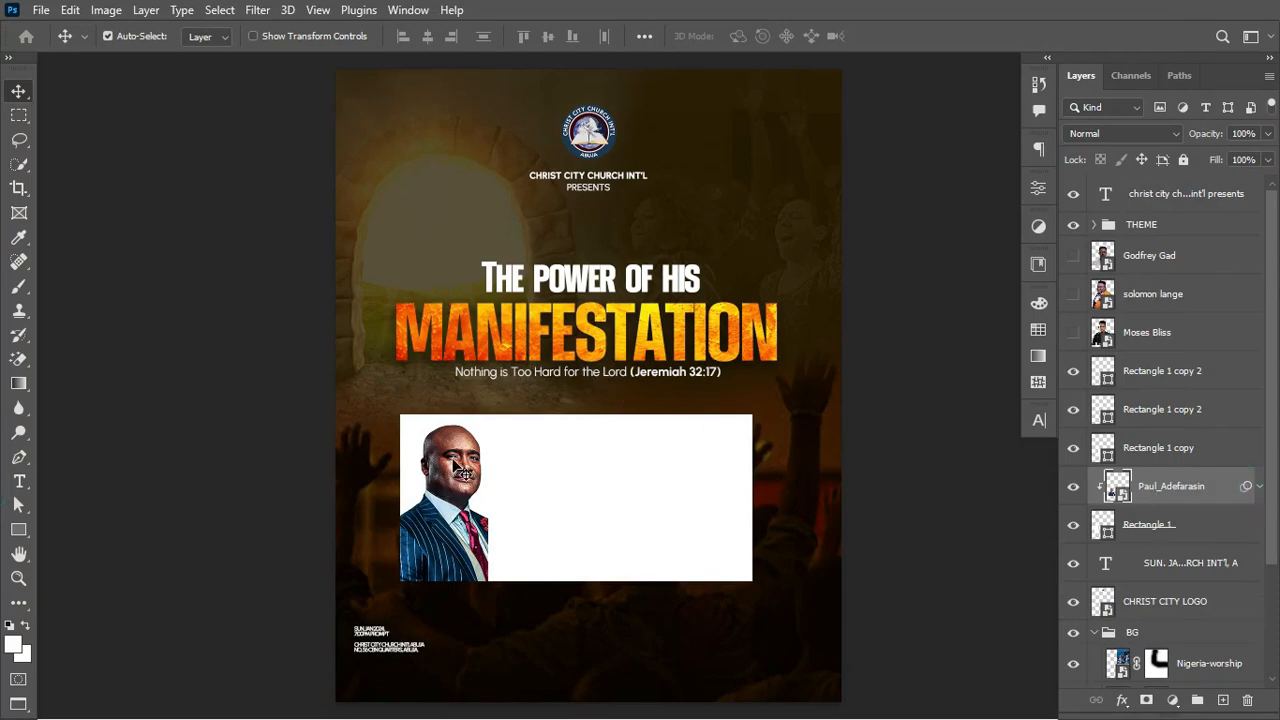
left_click(106, 10)
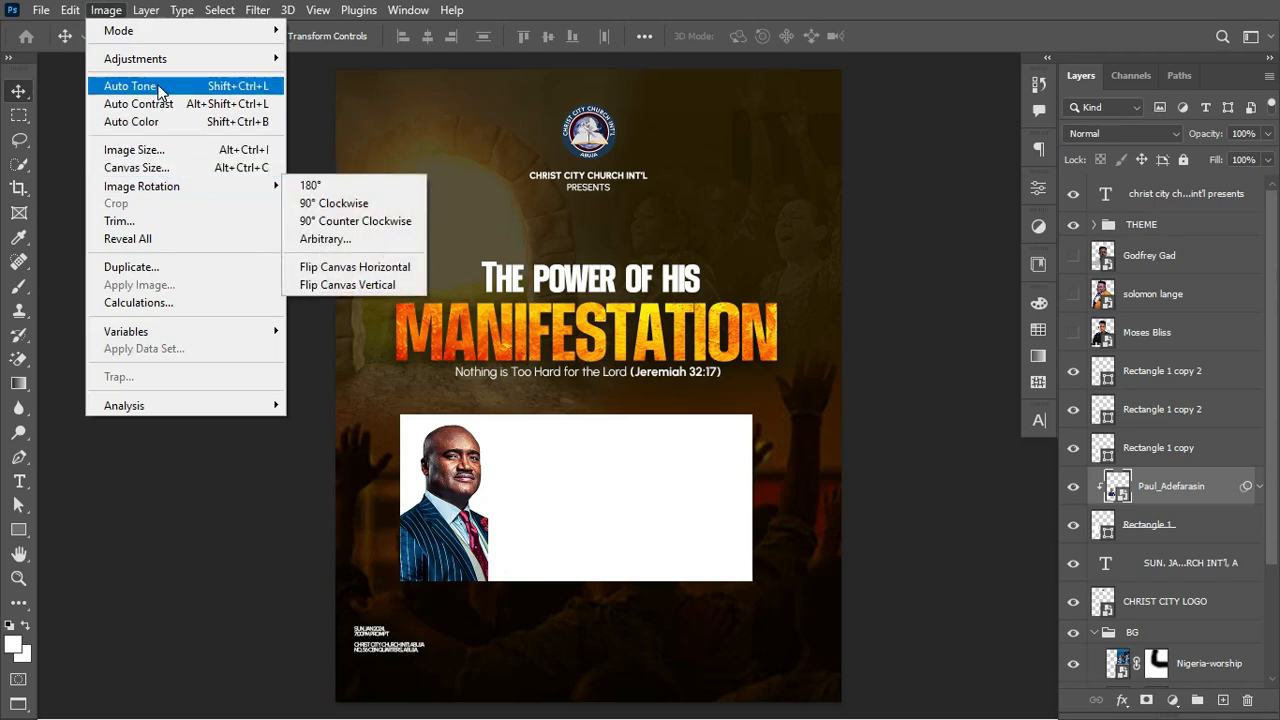
mouse_move(176, 68)
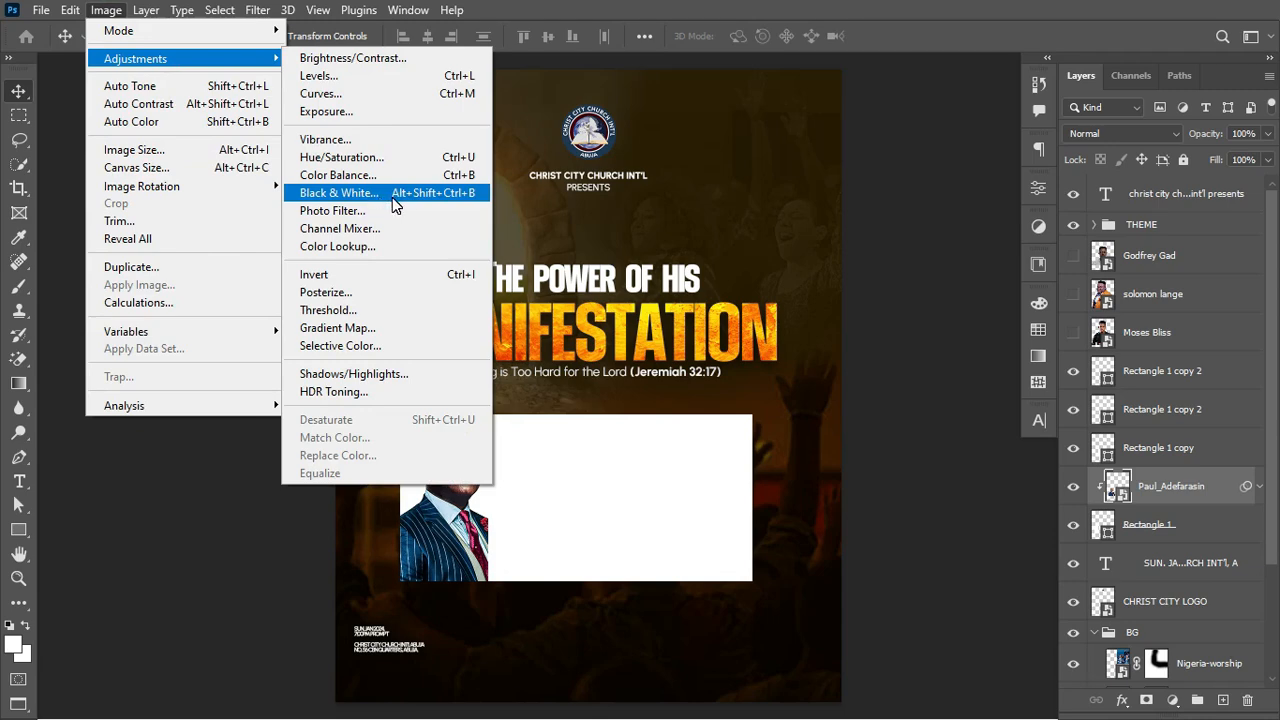
left_click(392, 197)
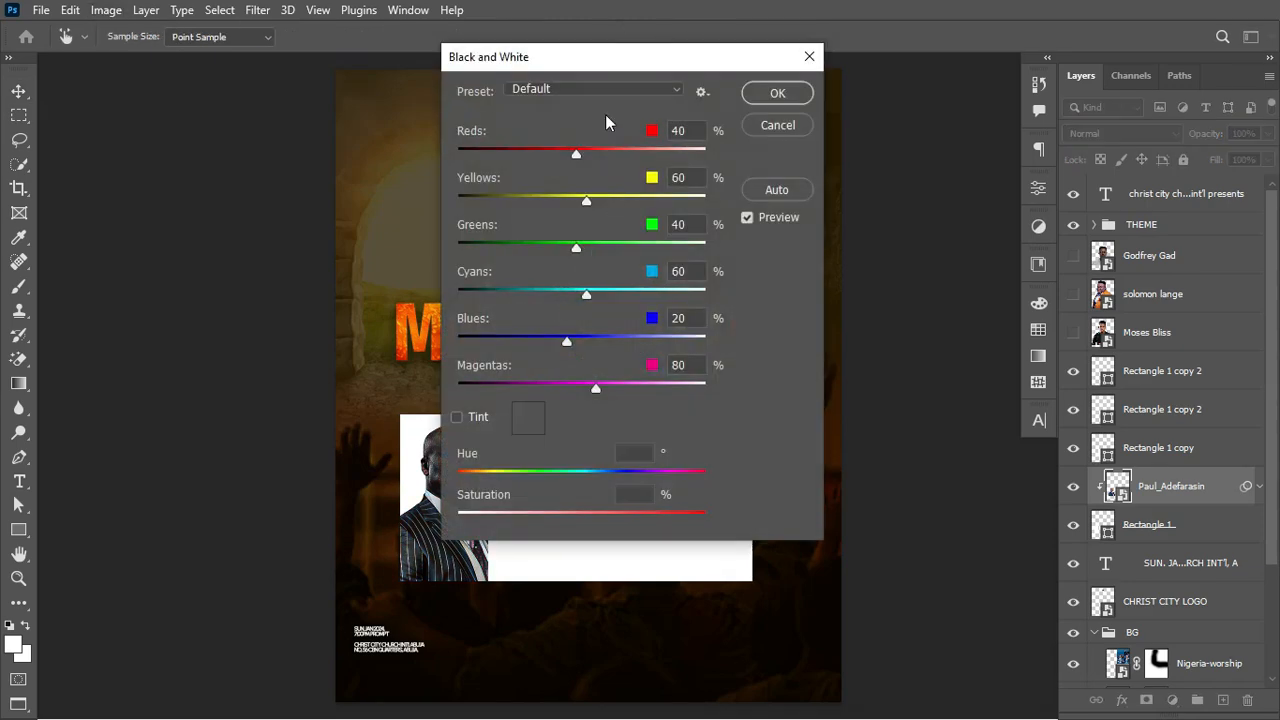
left_click_drag(607, 57, 797, 89)
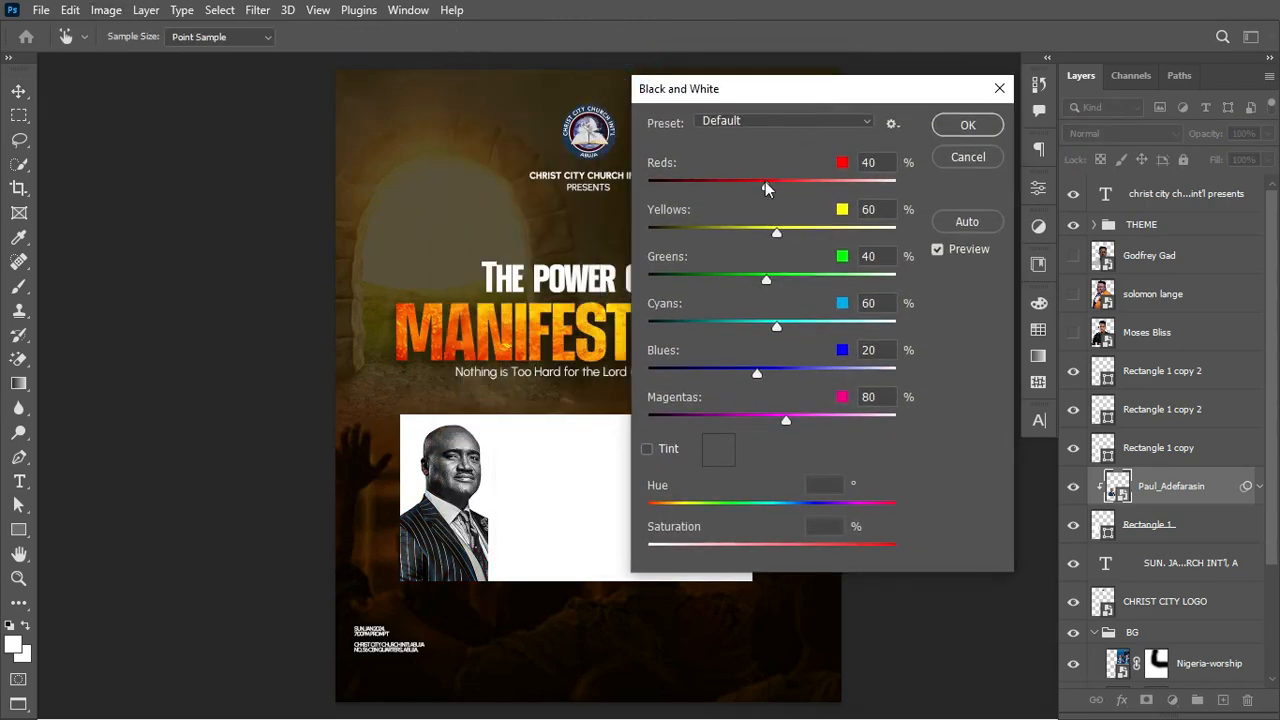
left_click_drag(766, 186, 721, 190)
left_click_drag(777, 233, 842, 233)
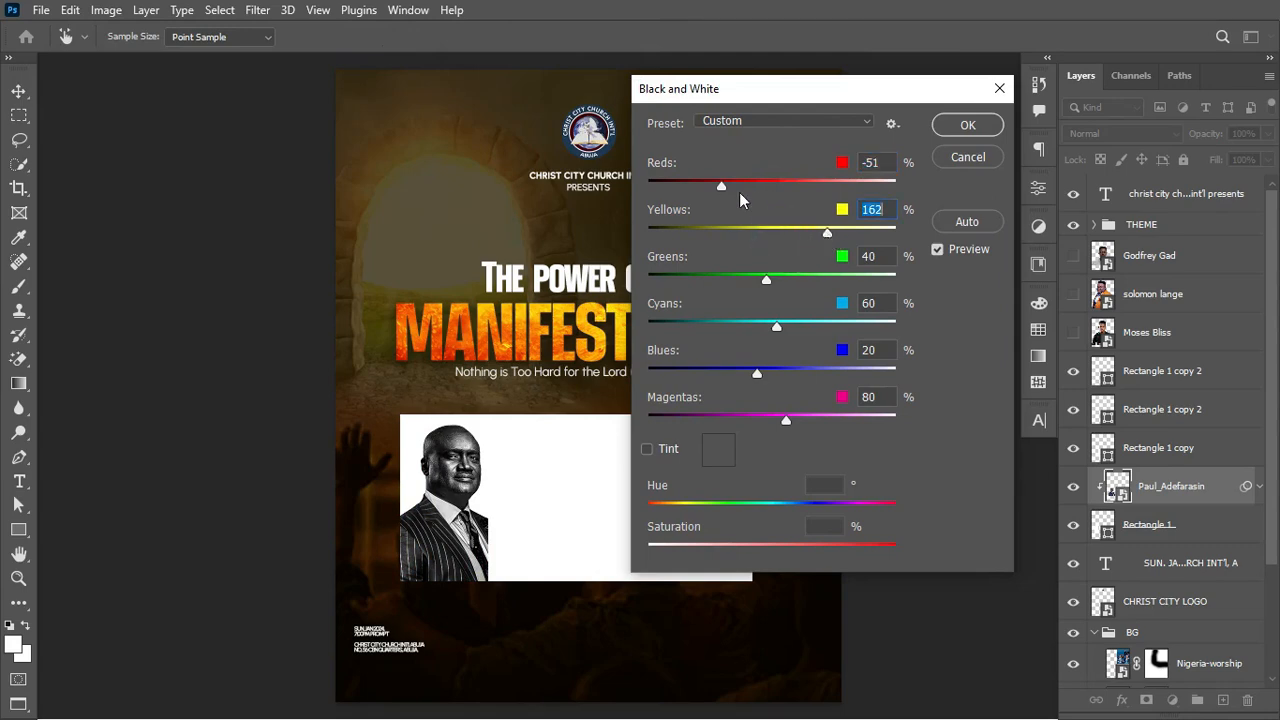
left_click_drag(721, 186, 738, 192)
left_click_drag(827, 233, 855, 238)
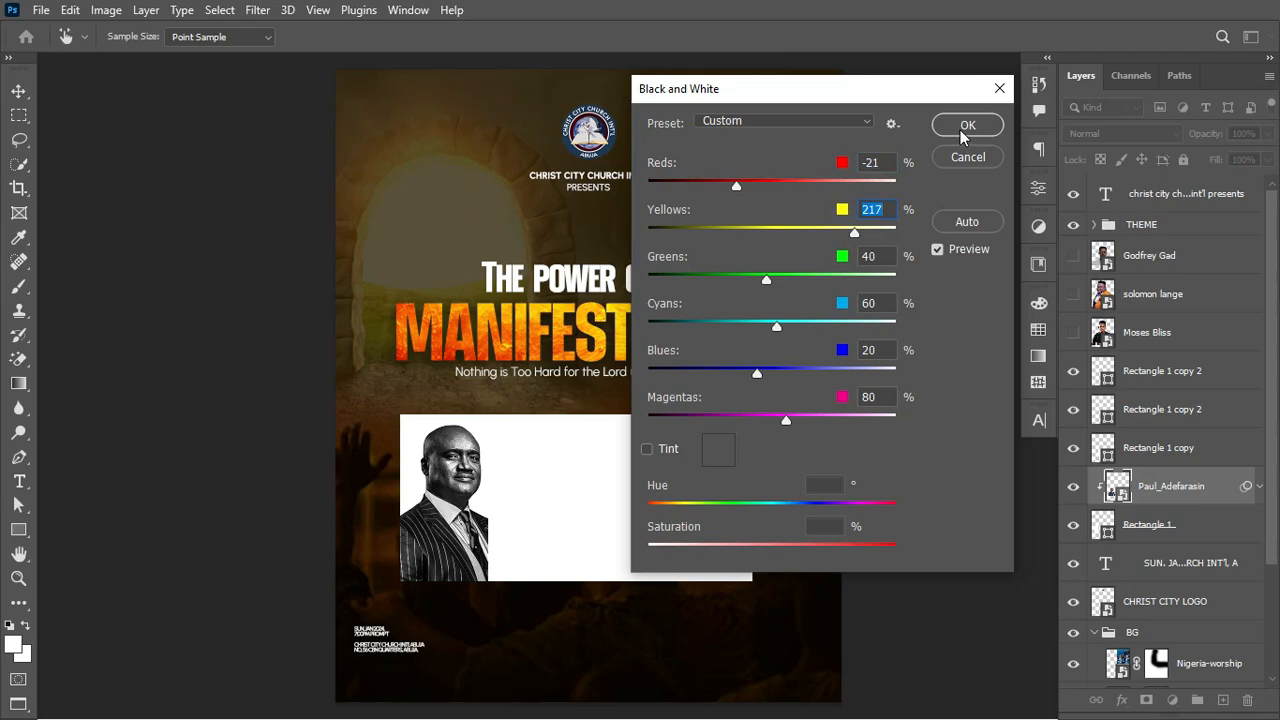
left_click(962, 131)
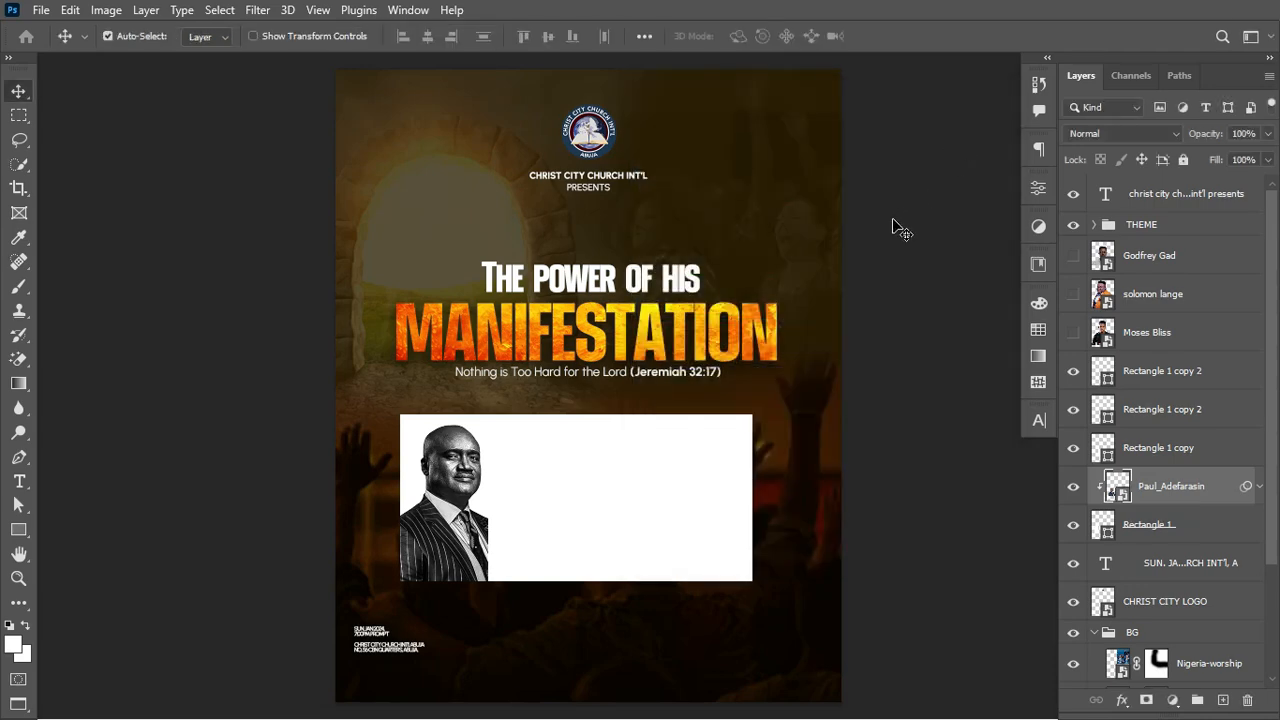
Step: Move the second portrait above its white rectangle, show it and convert it to a Smart Object
left_click_drag(1171, 334, 1172, 428)
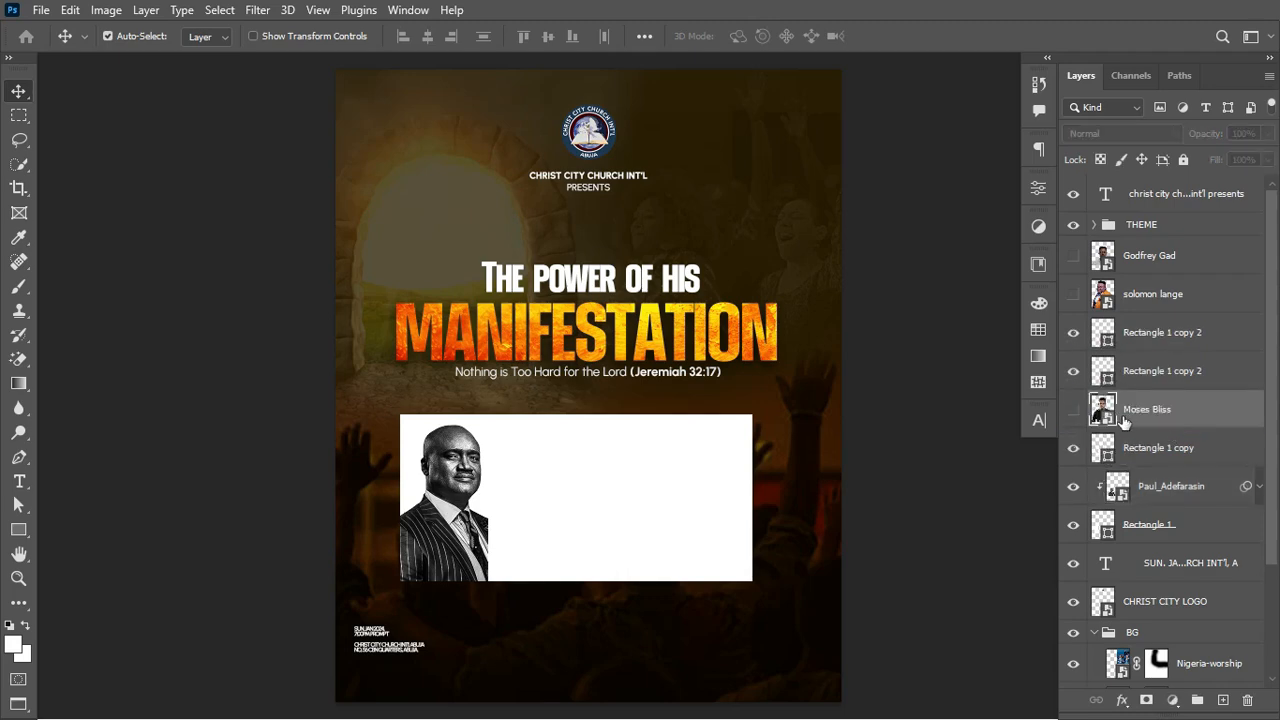
left_click(1073, 409)
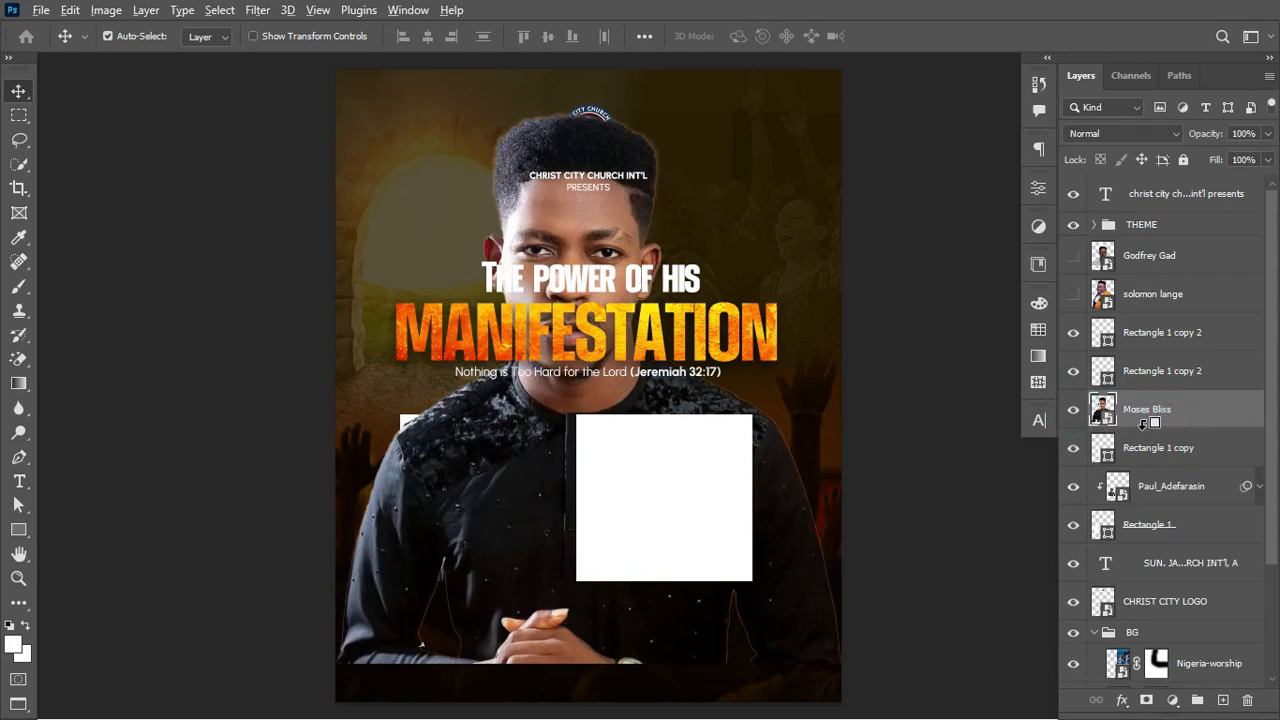
right_click(1195, 420)
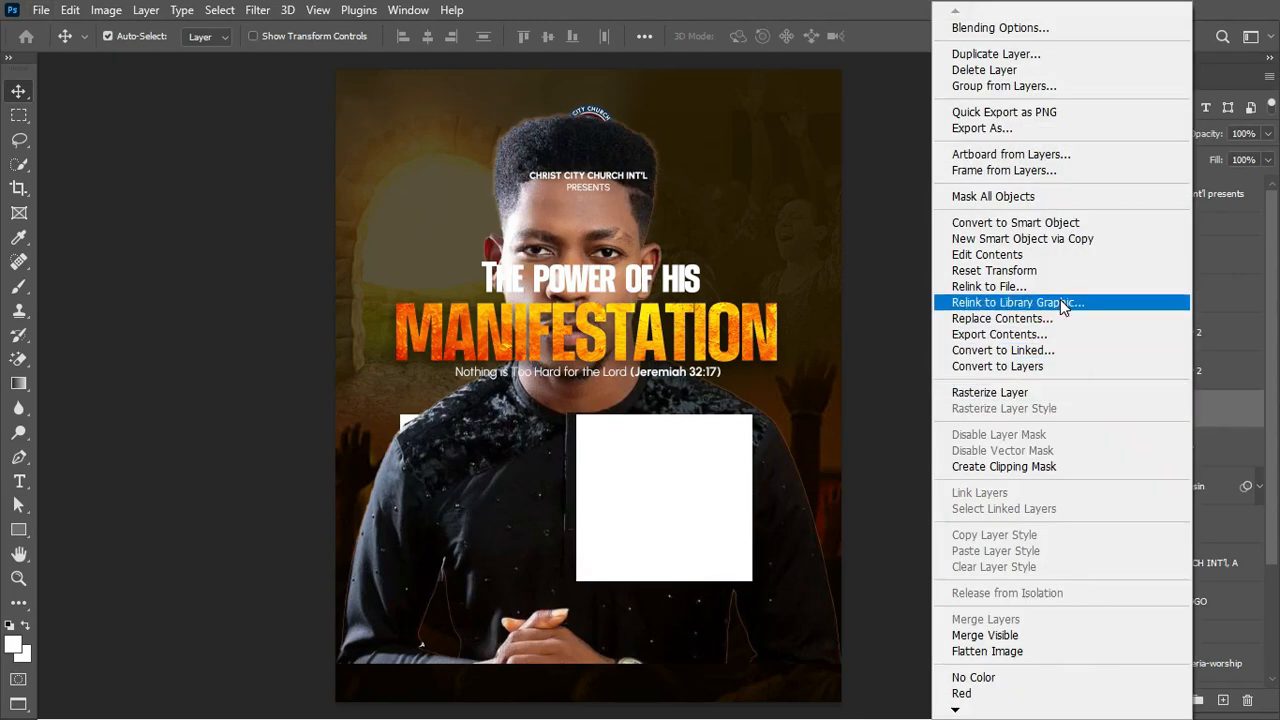
left_click(1085, 220)
Step: Scale the second portrait to 36.24% onto the middle white box and clip it to the rectangle
key("ctrl+t")
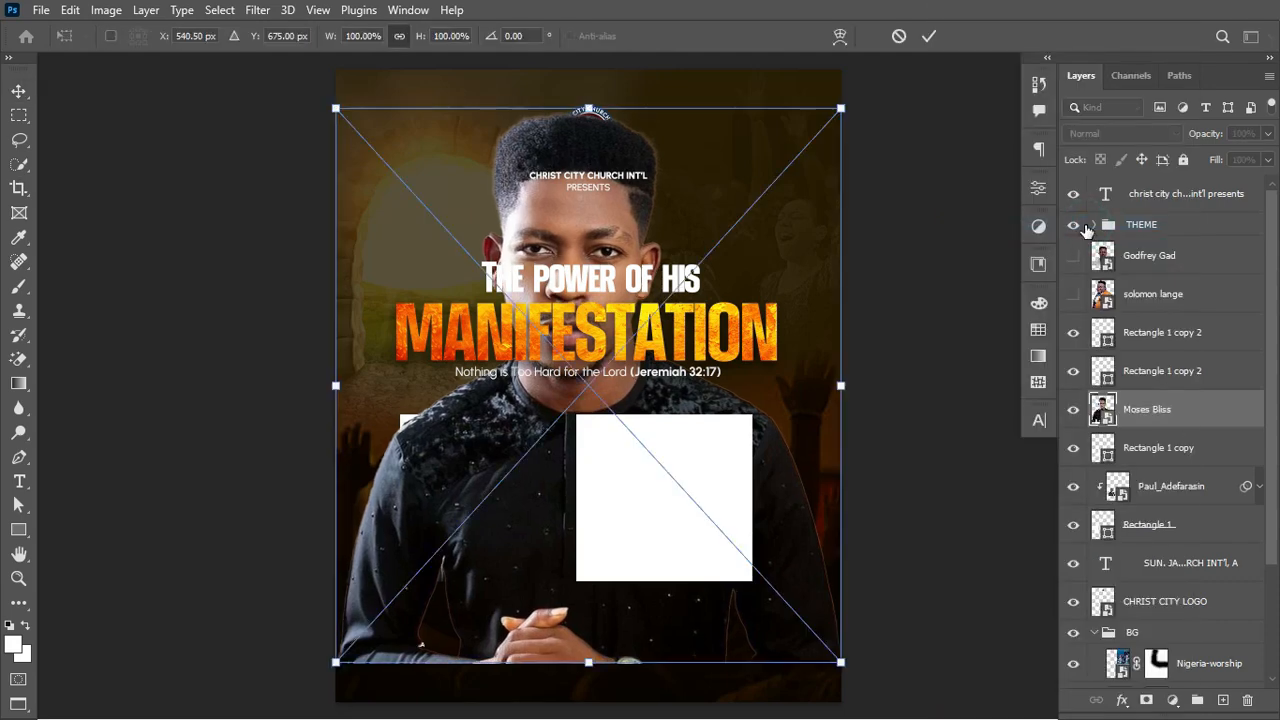
left_click_drag(845, 385, 687, 417)
left_click_drag(562, 436, 527, 568)
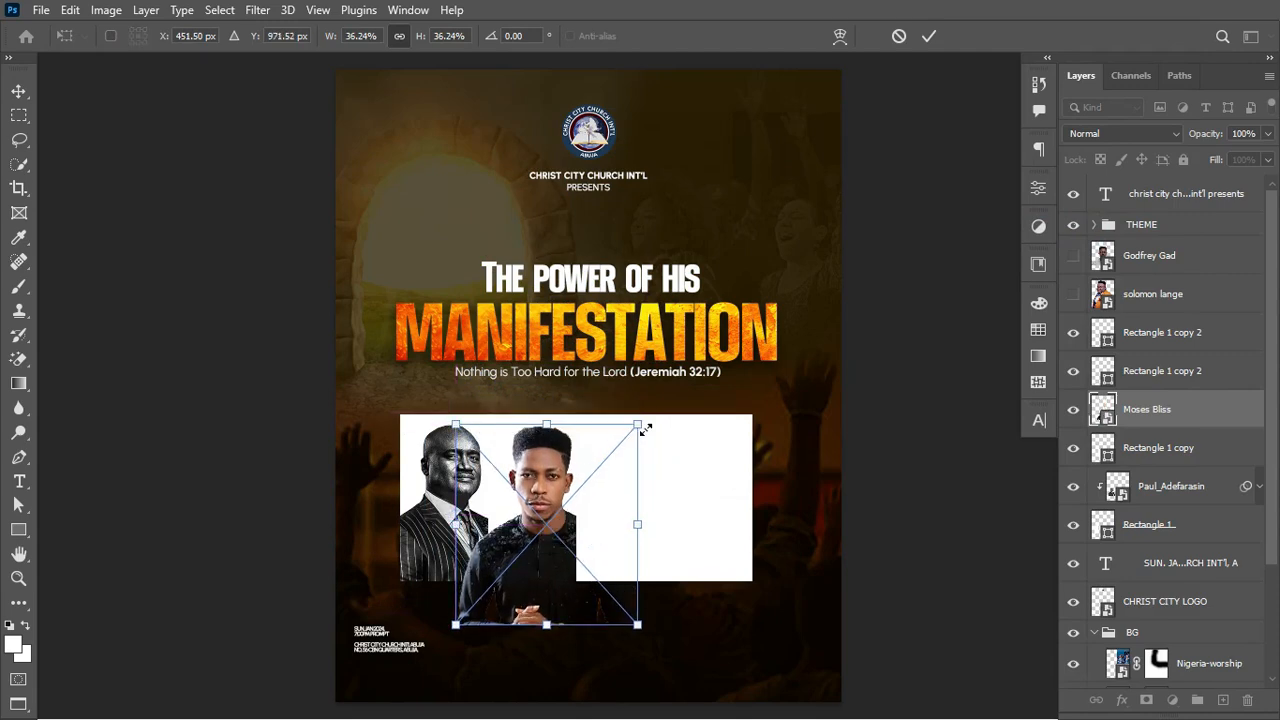
left_click(928, 36)
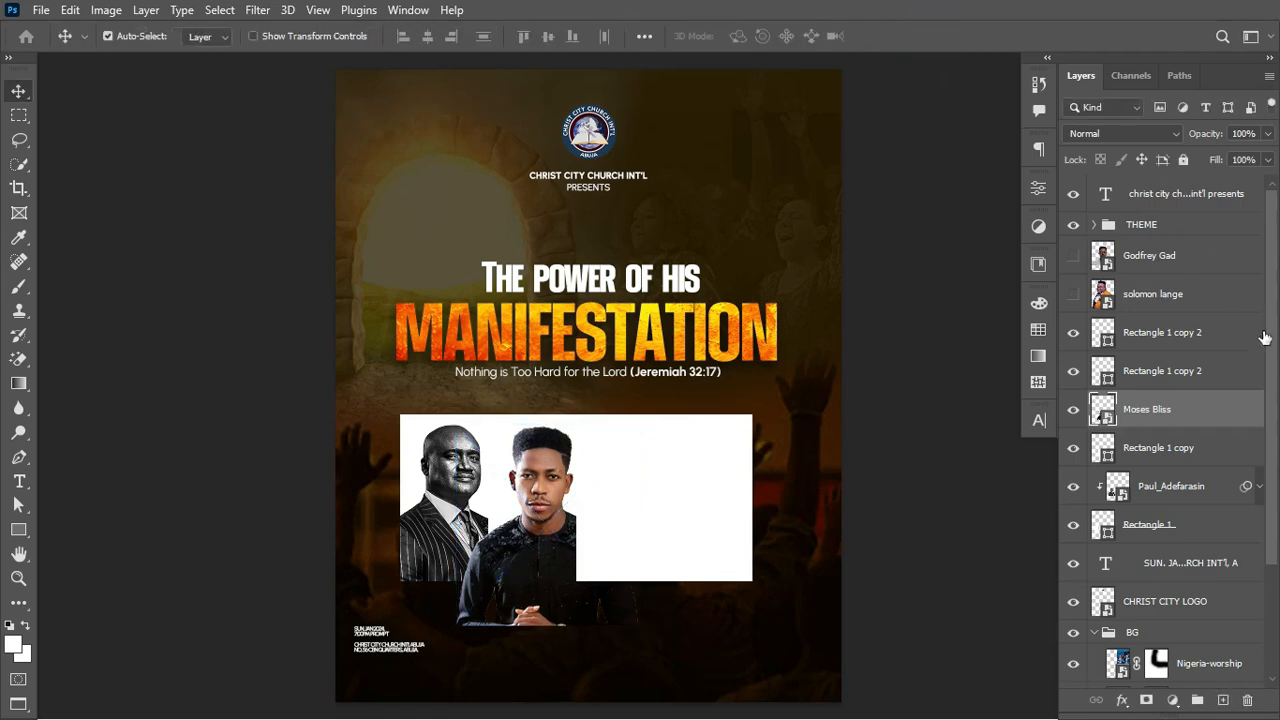
right_click(1188, 408)
left_click(1012, 468)
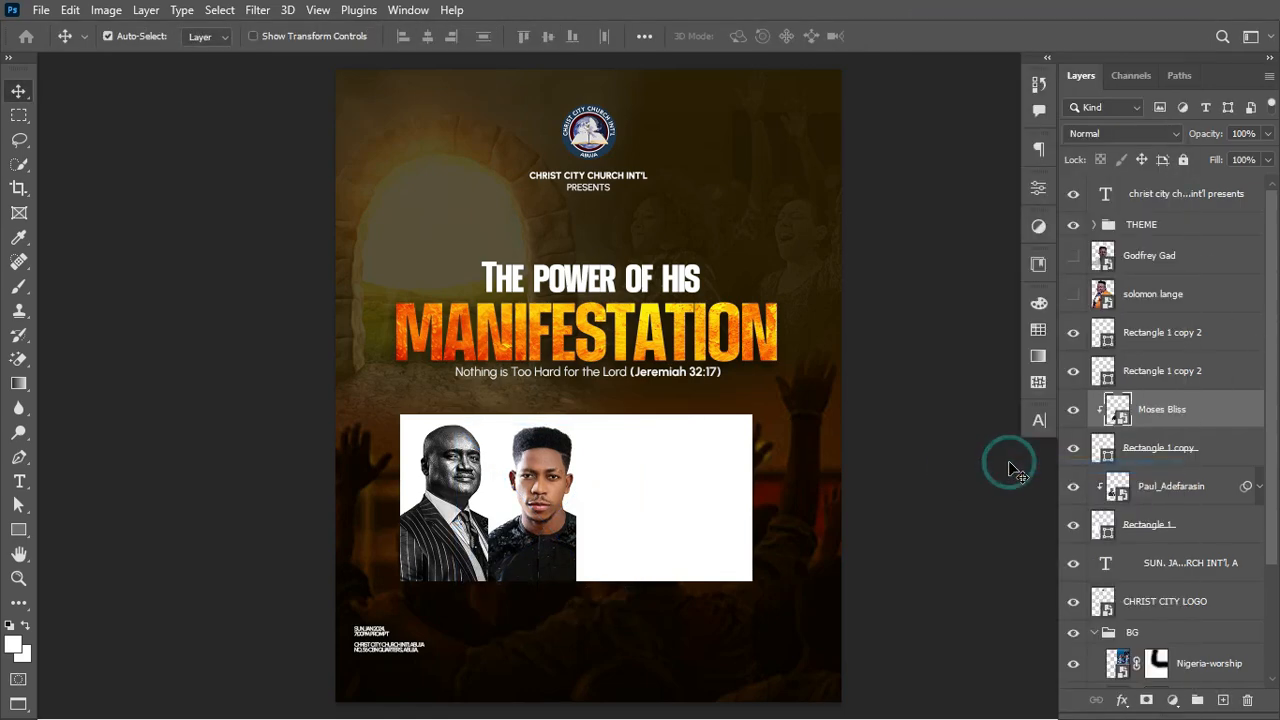
Step: Fill the Rectangle 1 copy panel with the yellow swatch from the manifesttaion group
left_click(1115, 456)
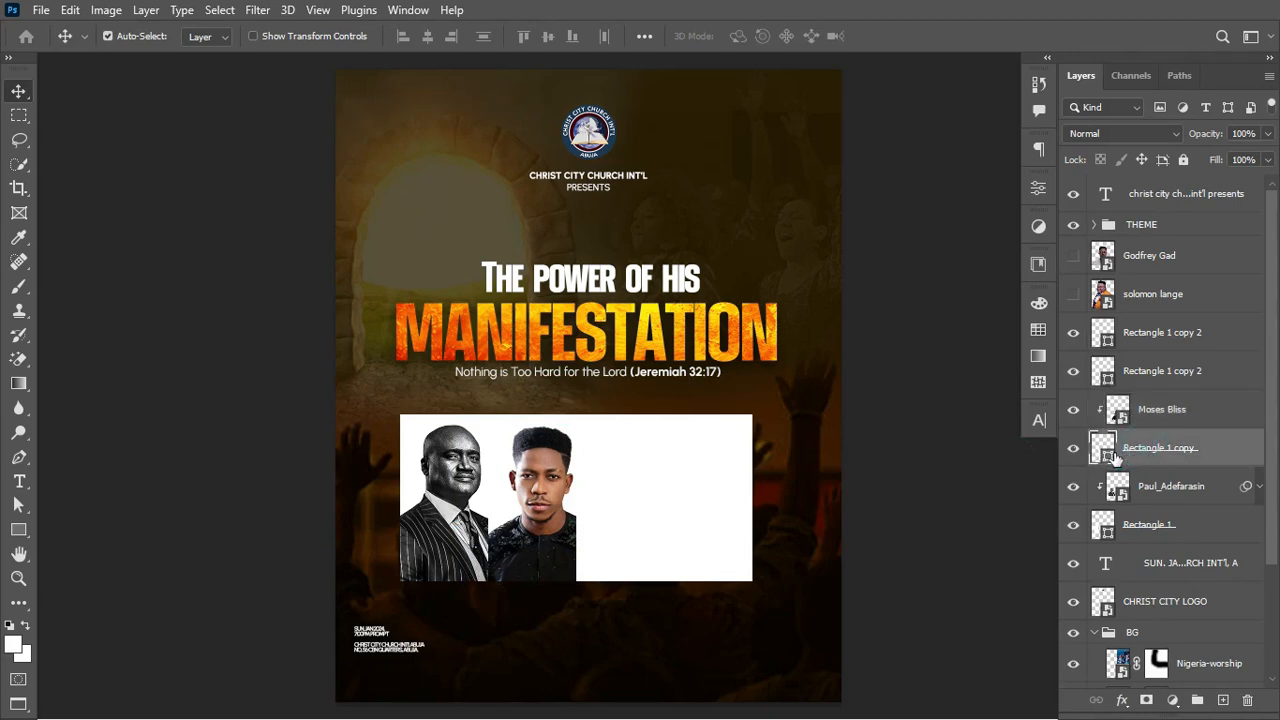
left_click(1036, 329)
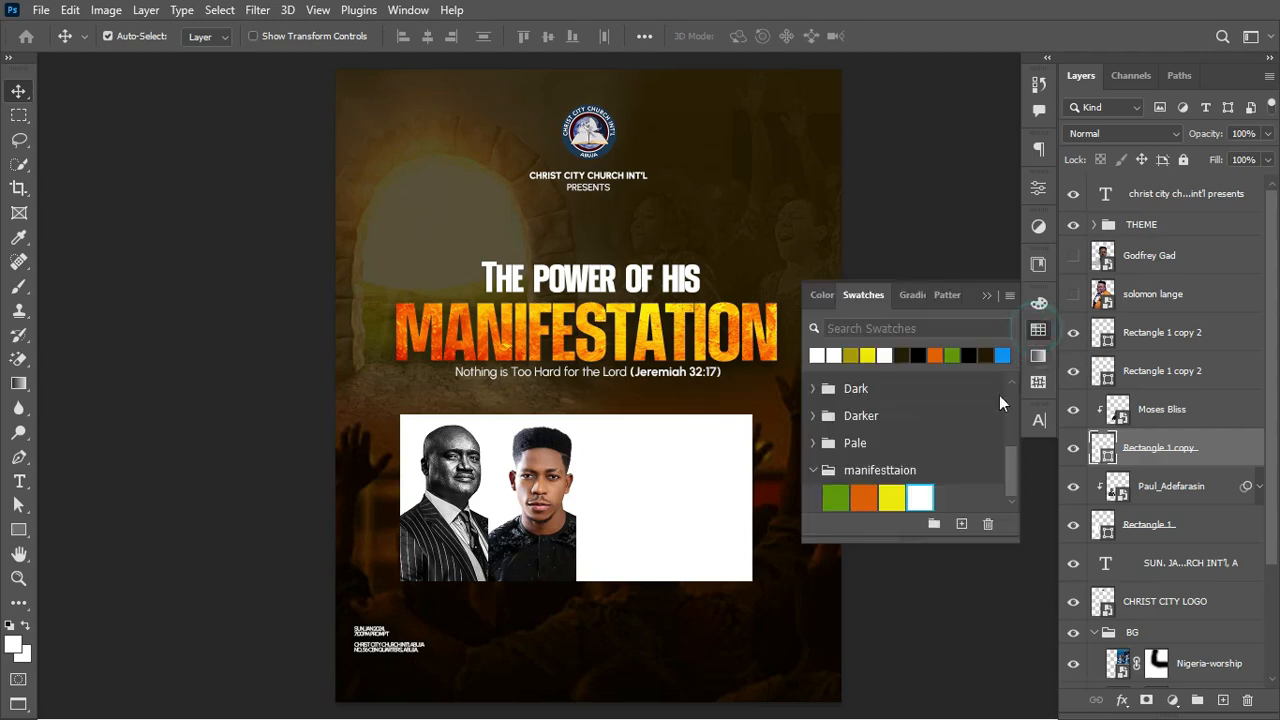
left_click(890, 497)
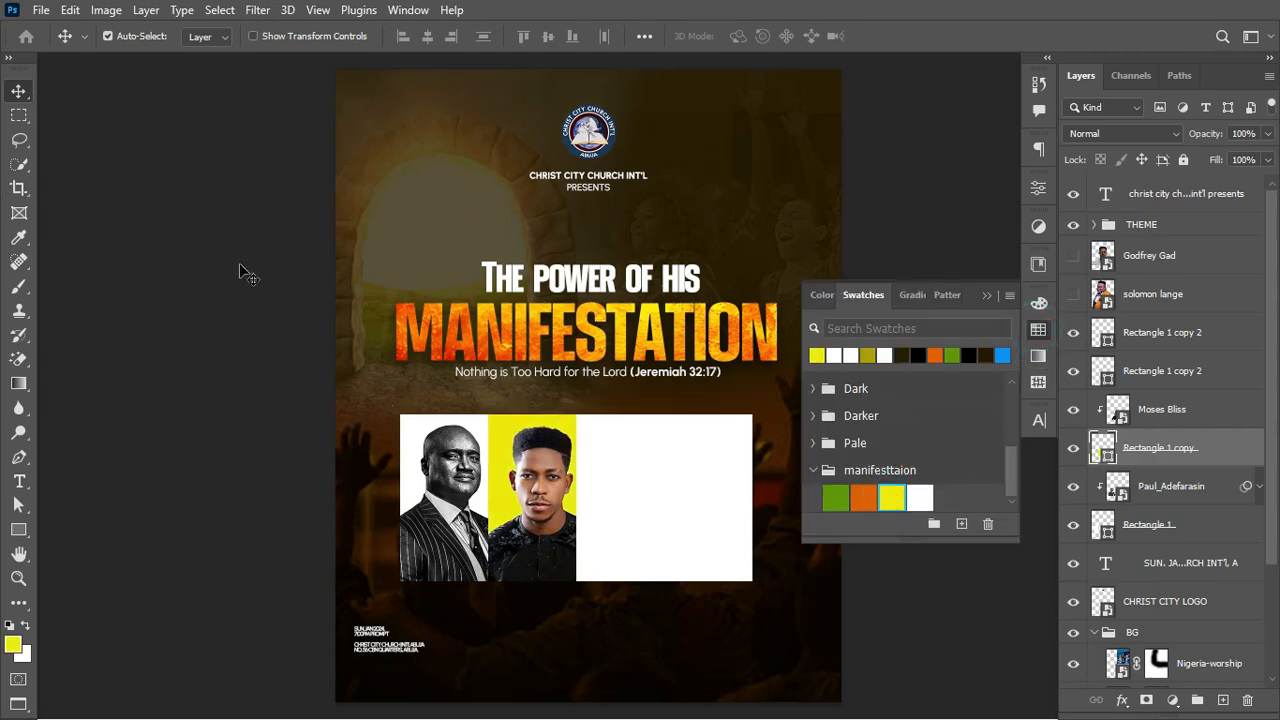
left_click(537, 477)
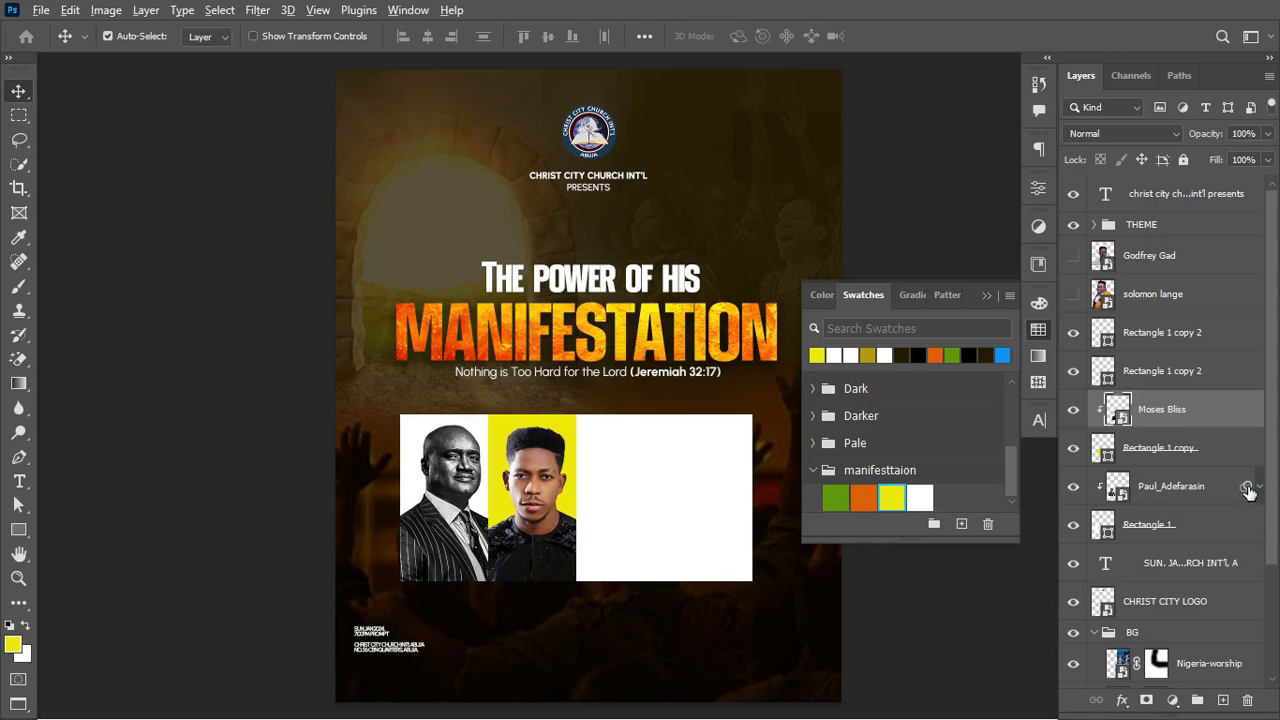
Step: Copy the first portrait's black-and-white filters to the second portrait and fill the third panel orange
left_click_drag(1248, 490, 1238, 409)
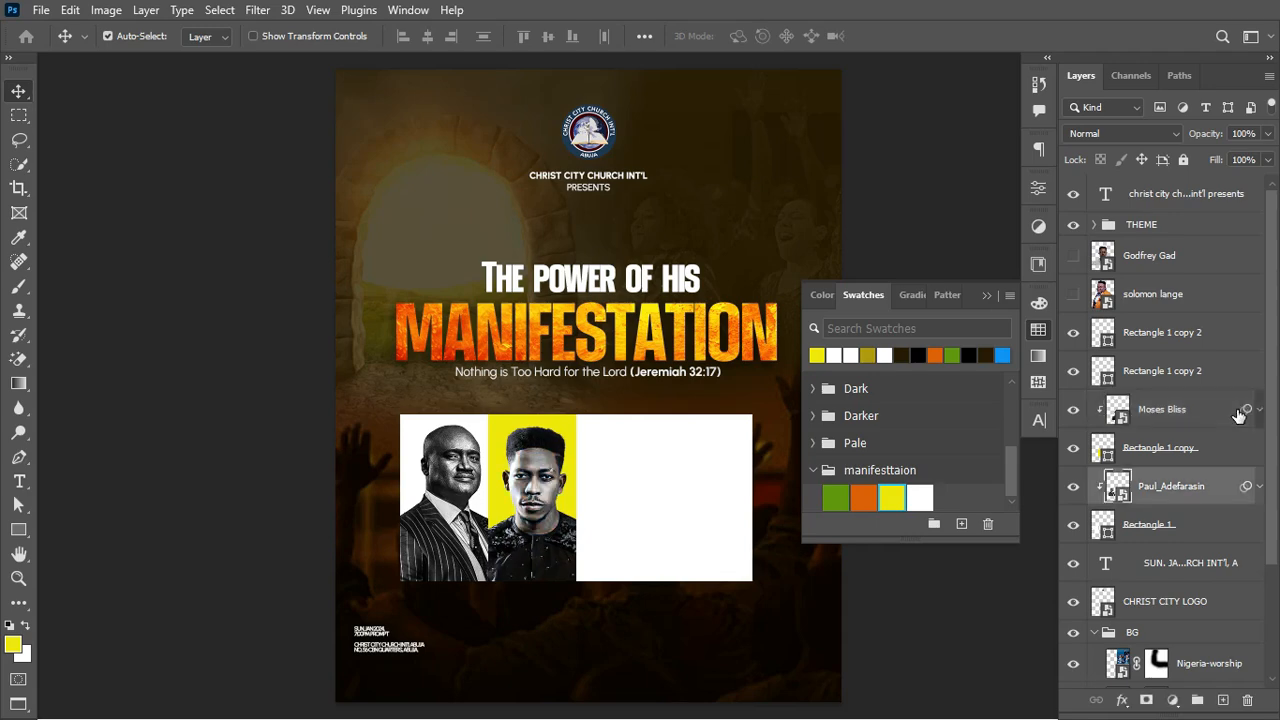
left_click(548, 460)
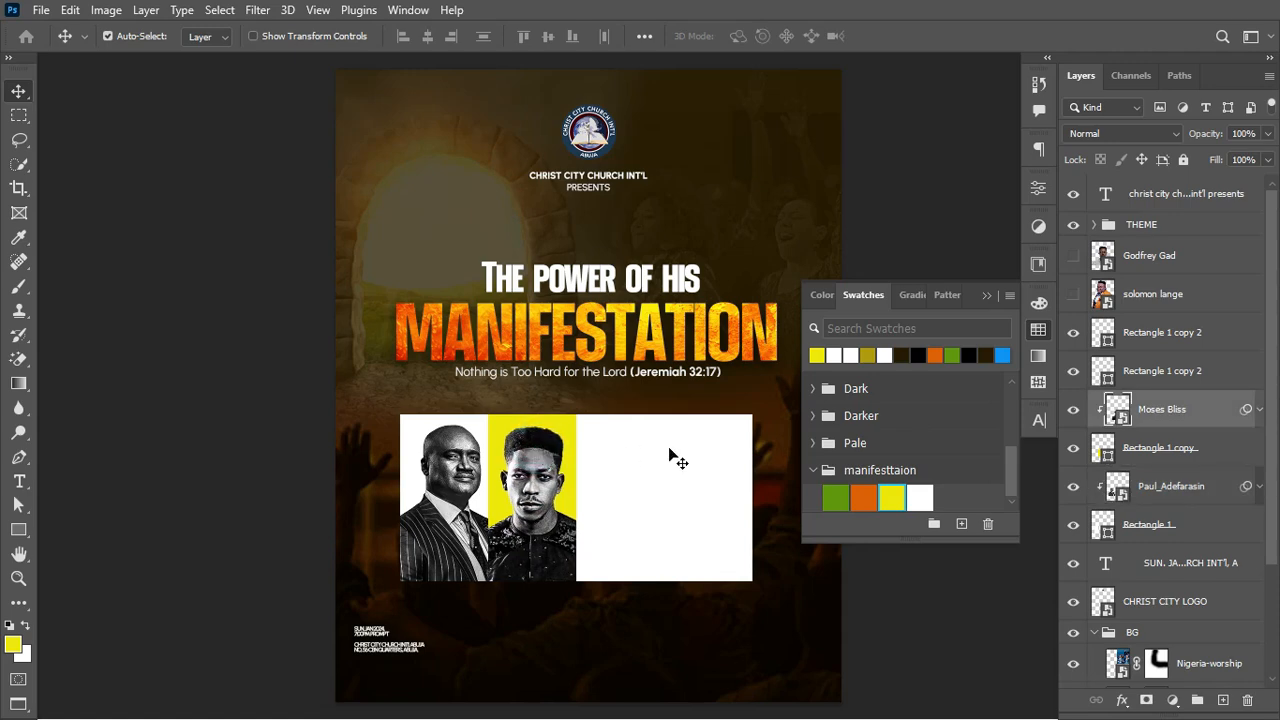
left_click(609, 466)
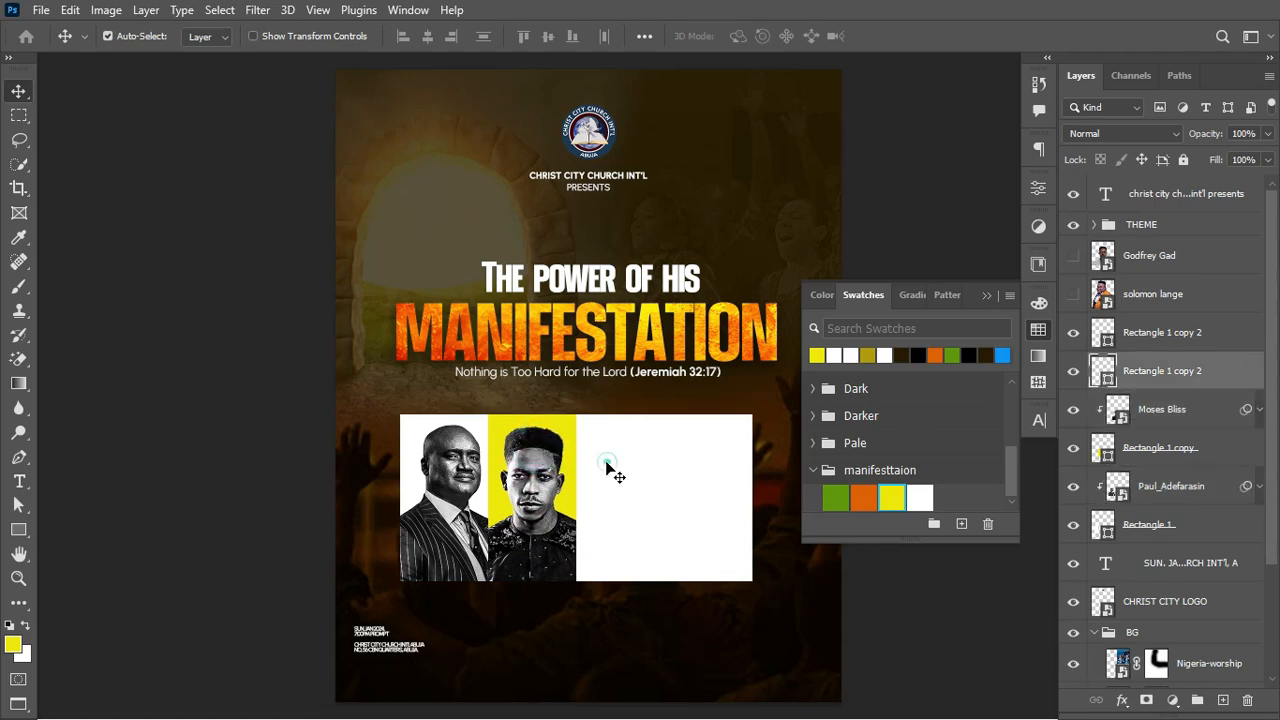
left_click(866, 500)
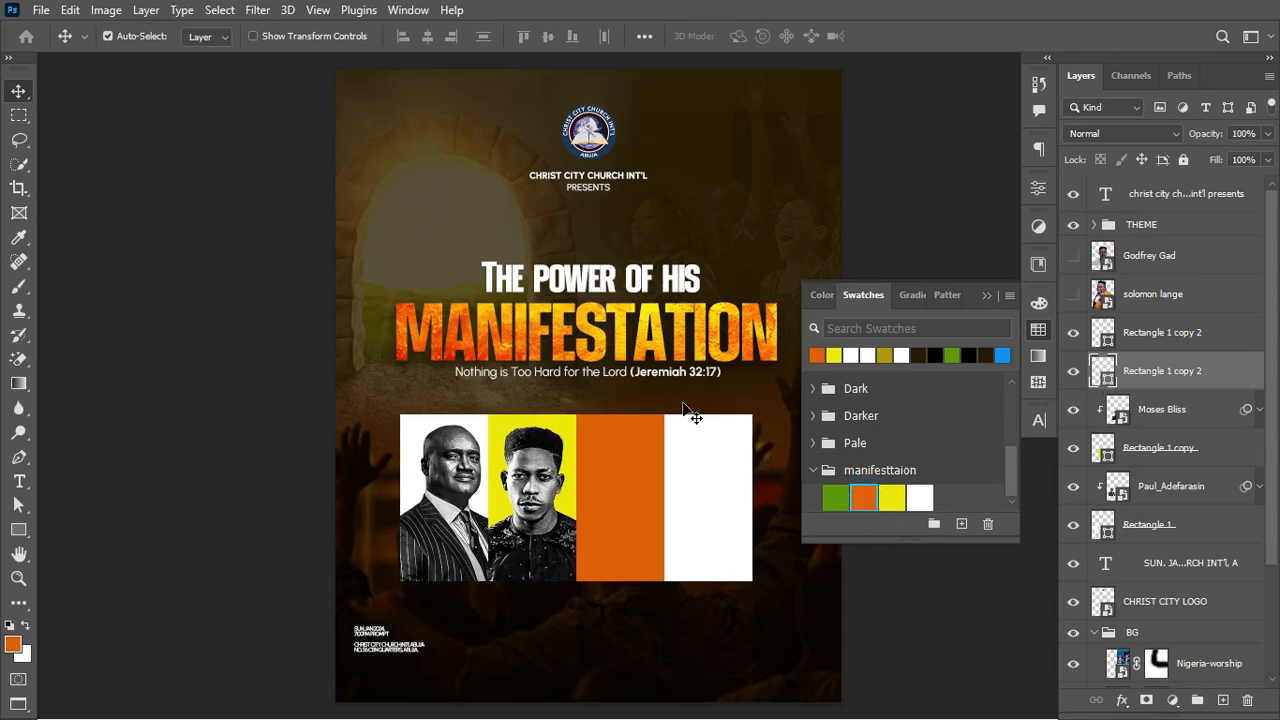
Step: Check the yellow and orange panel fill colours, leaving the orange de6104 Color Picker open
left_click(558, 438)
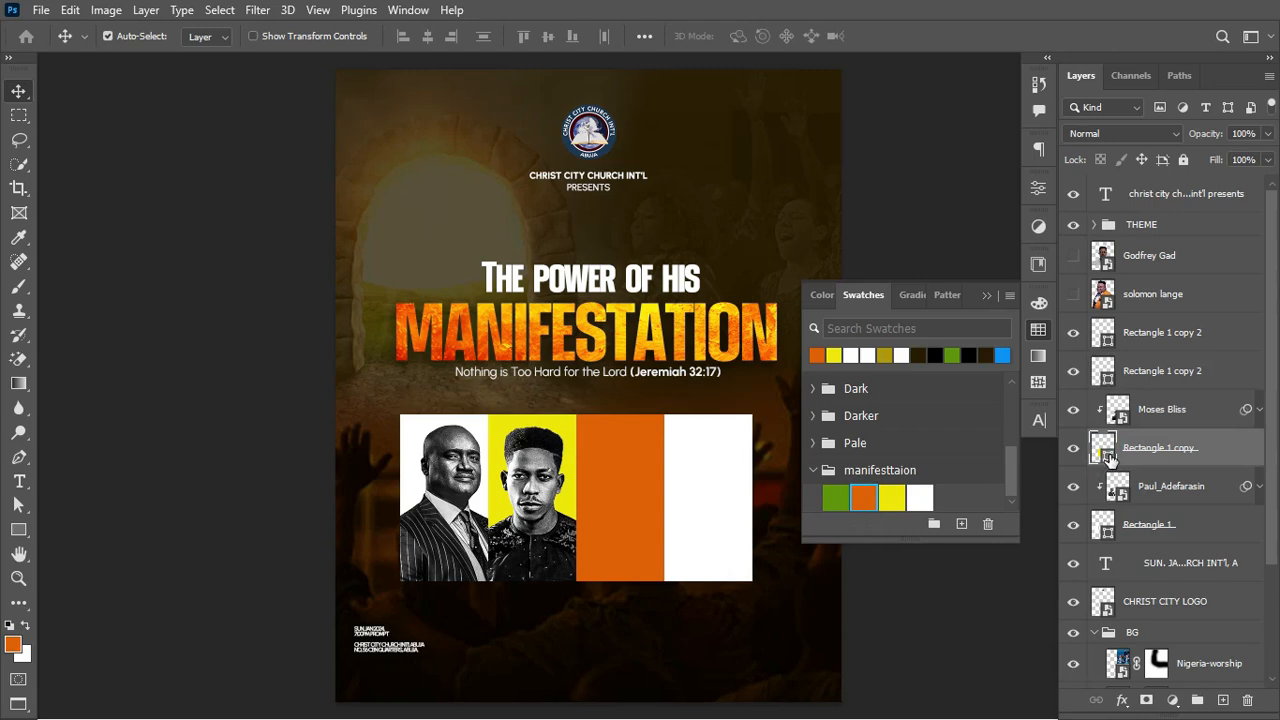
double_click(1103, 450)
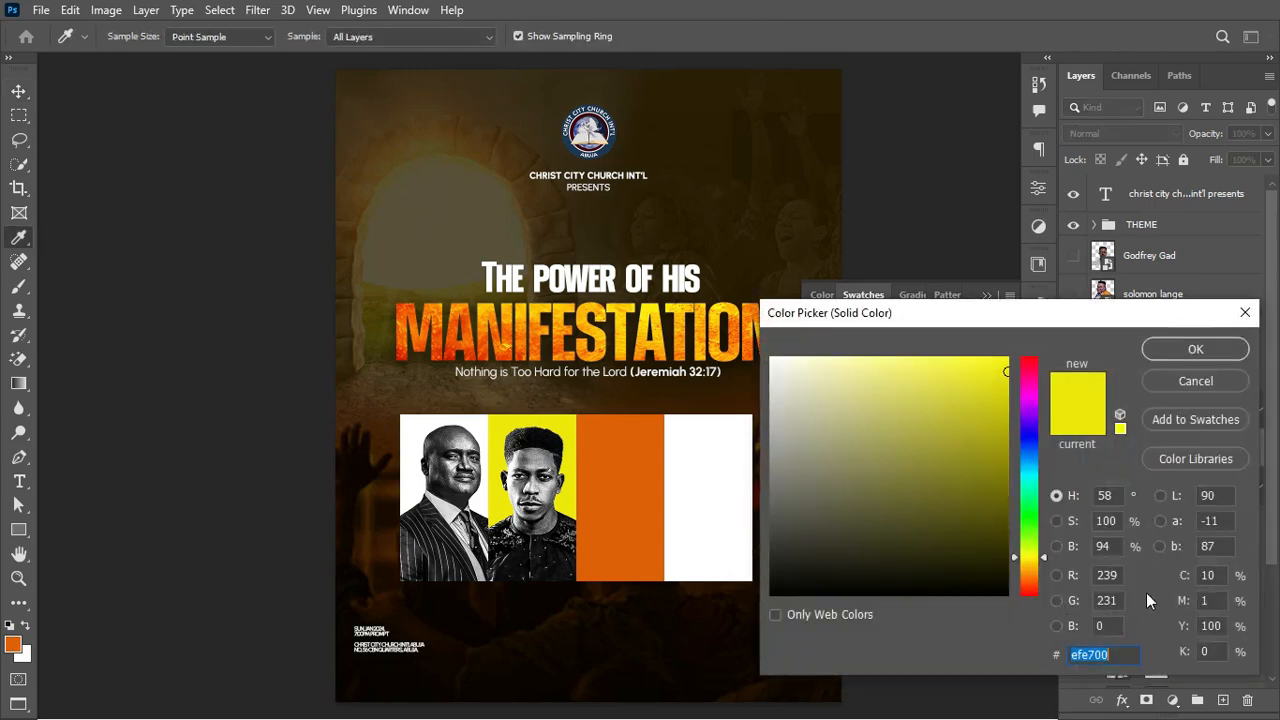
left_click(1196, 382)
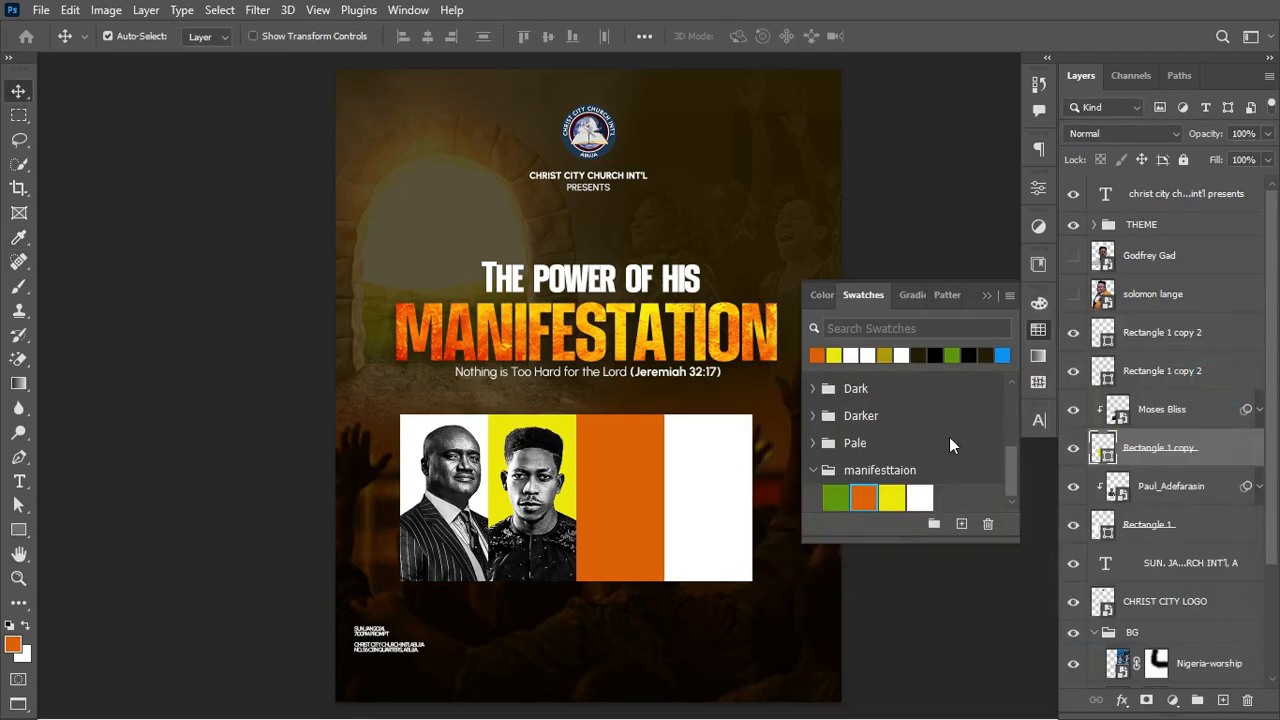
left_click(1108, 381)
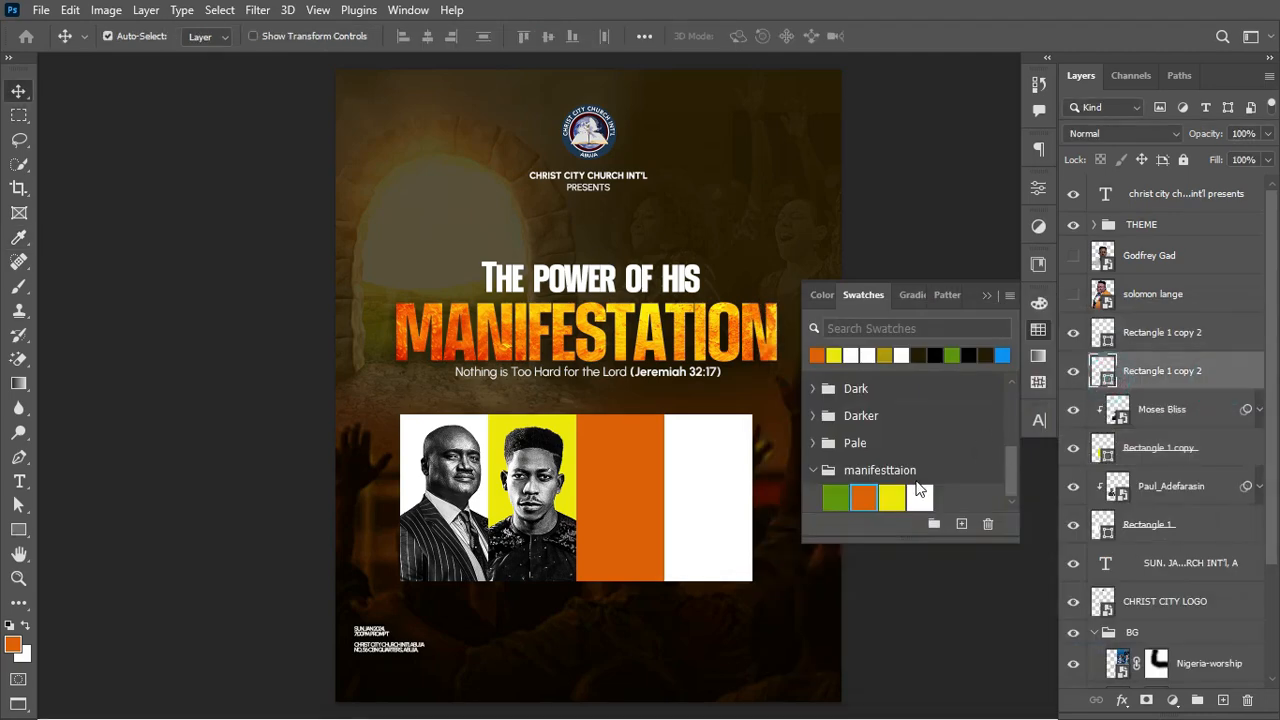
double_click(1103, 380)
left_click(1130, 655)
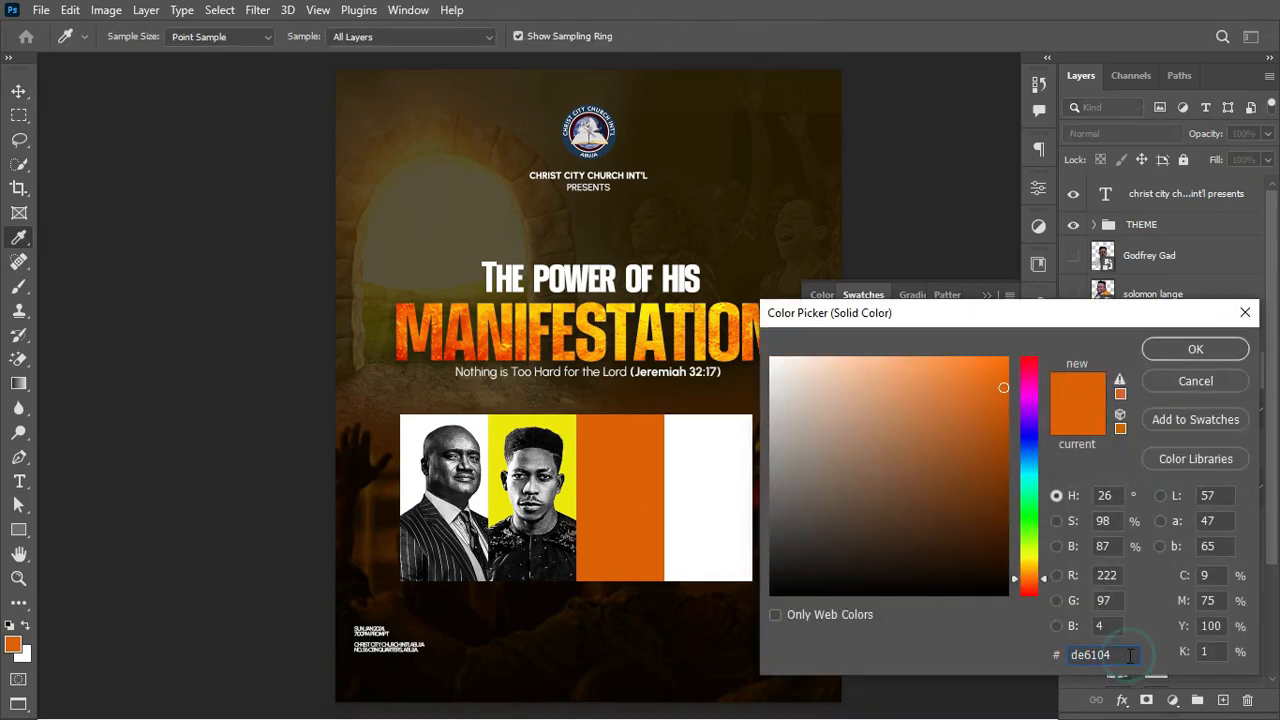
Step: Fill the fourth panel green (5e9605), close Swatches, and move the third portrait's layer above the orange panel
left_click(1168, 382)
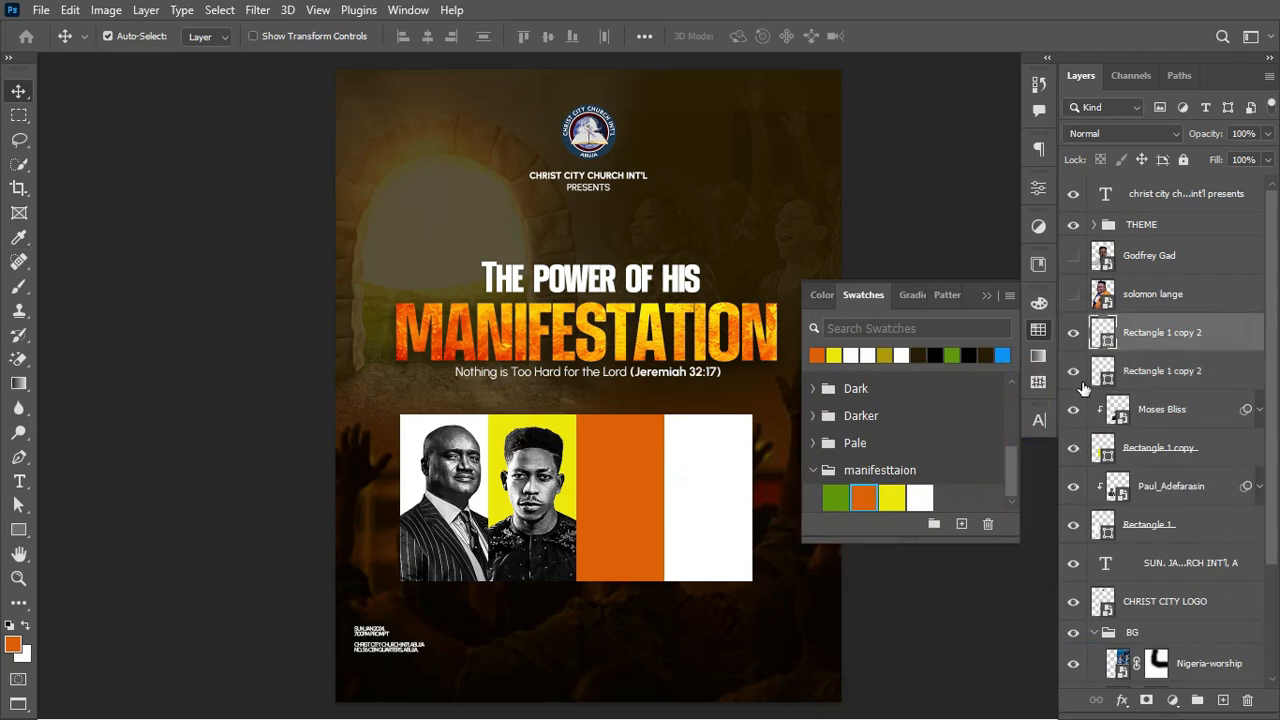
double_click(1108, 338)
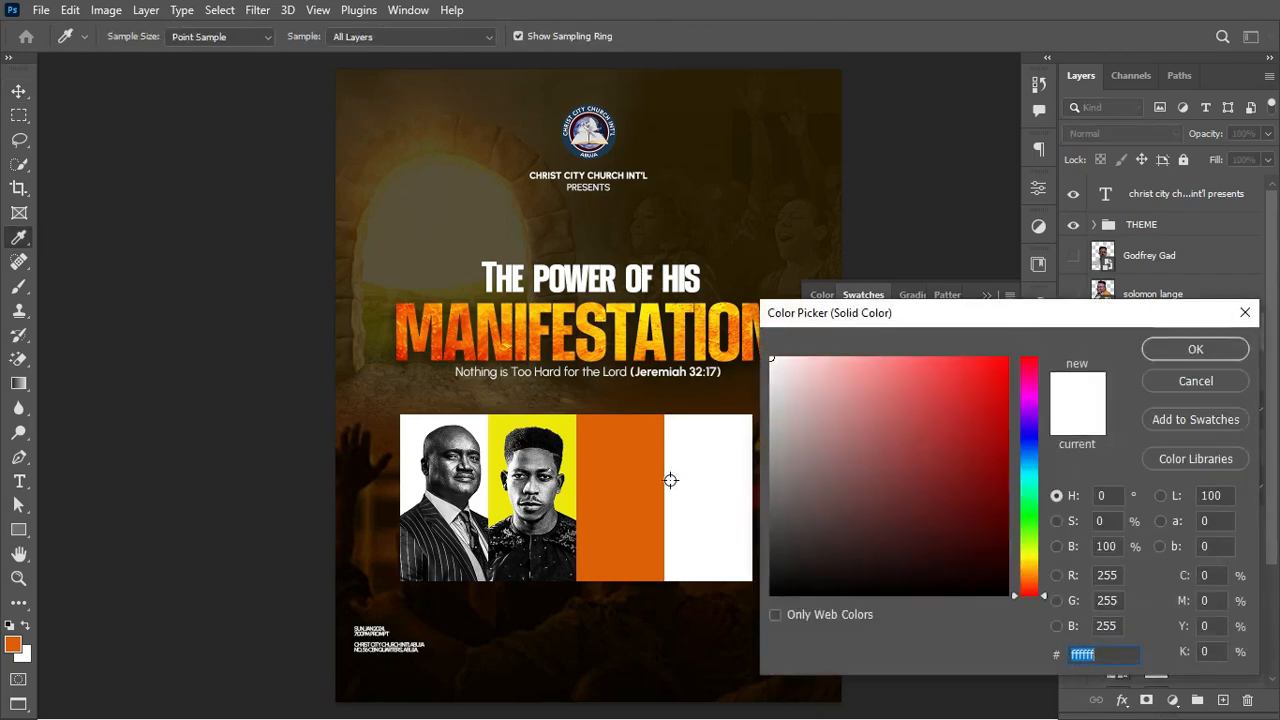
left_click(1244, 313)
left_click(836, 497)
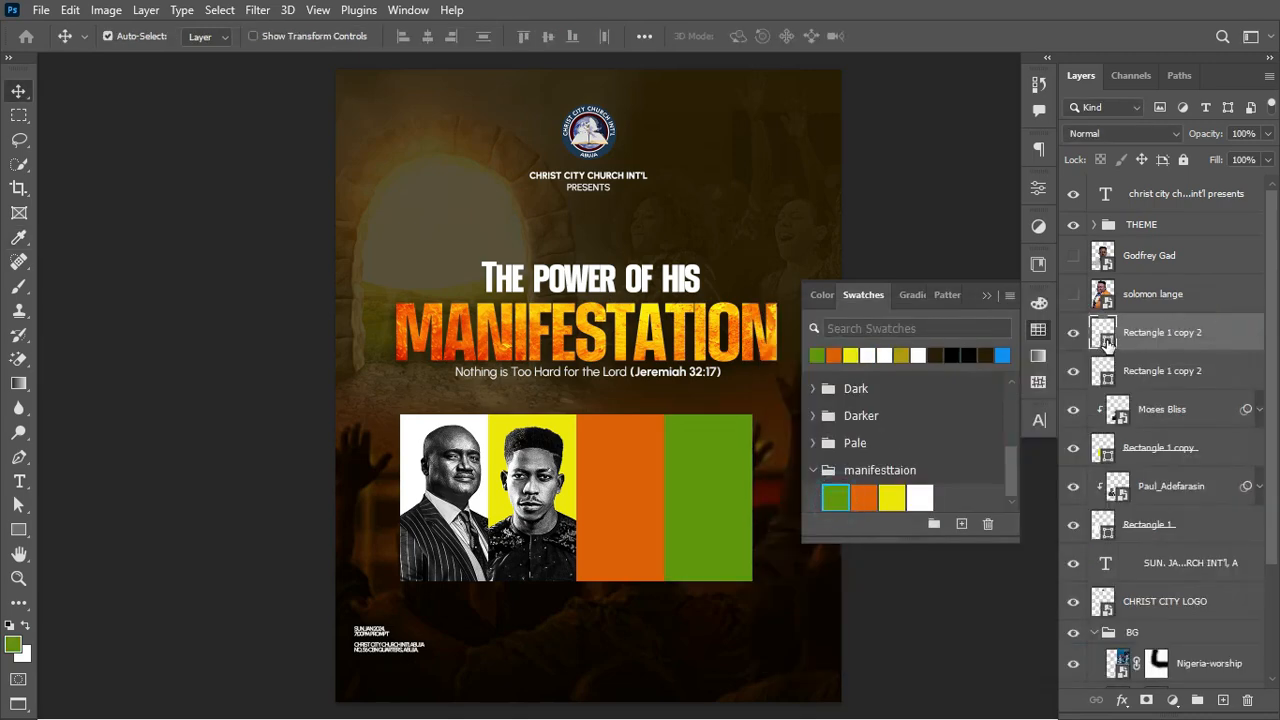
double_click(1103, 335)
left_click(1113, 651)
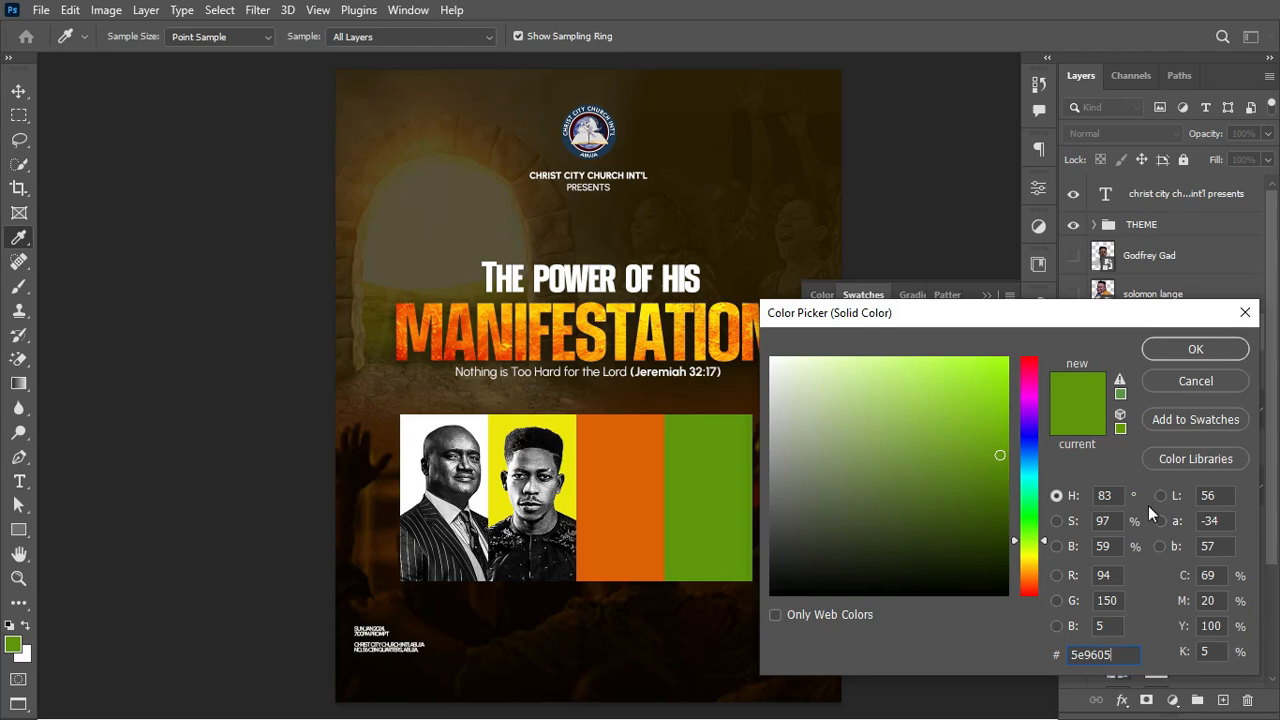
left_click(1218, 348)
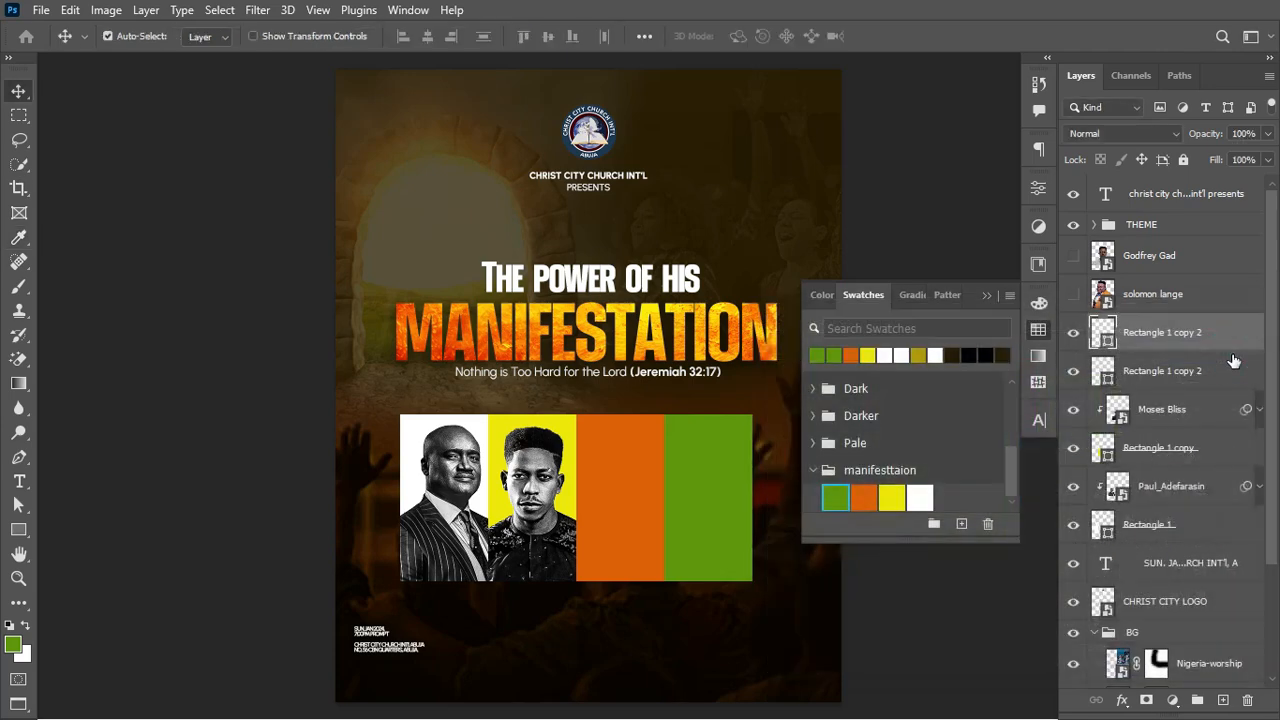
left_click(986, 295)
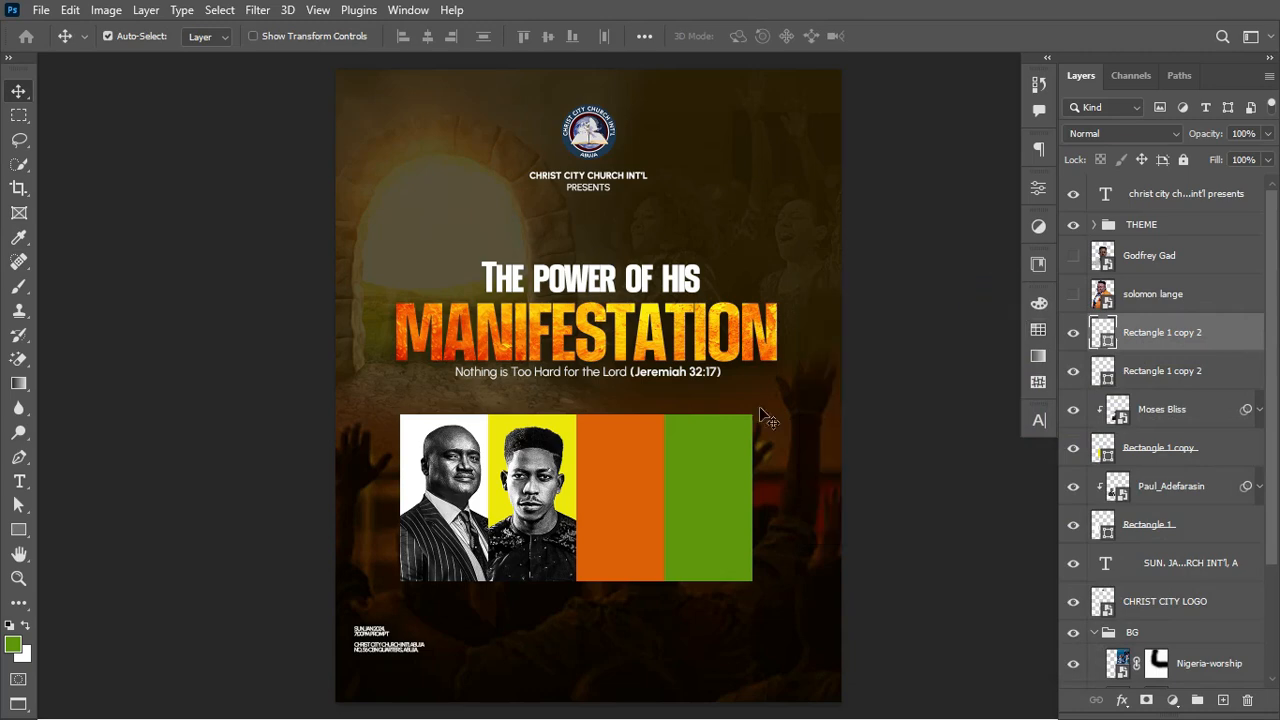
left_click_drag(1186, 254, 1150, 348)
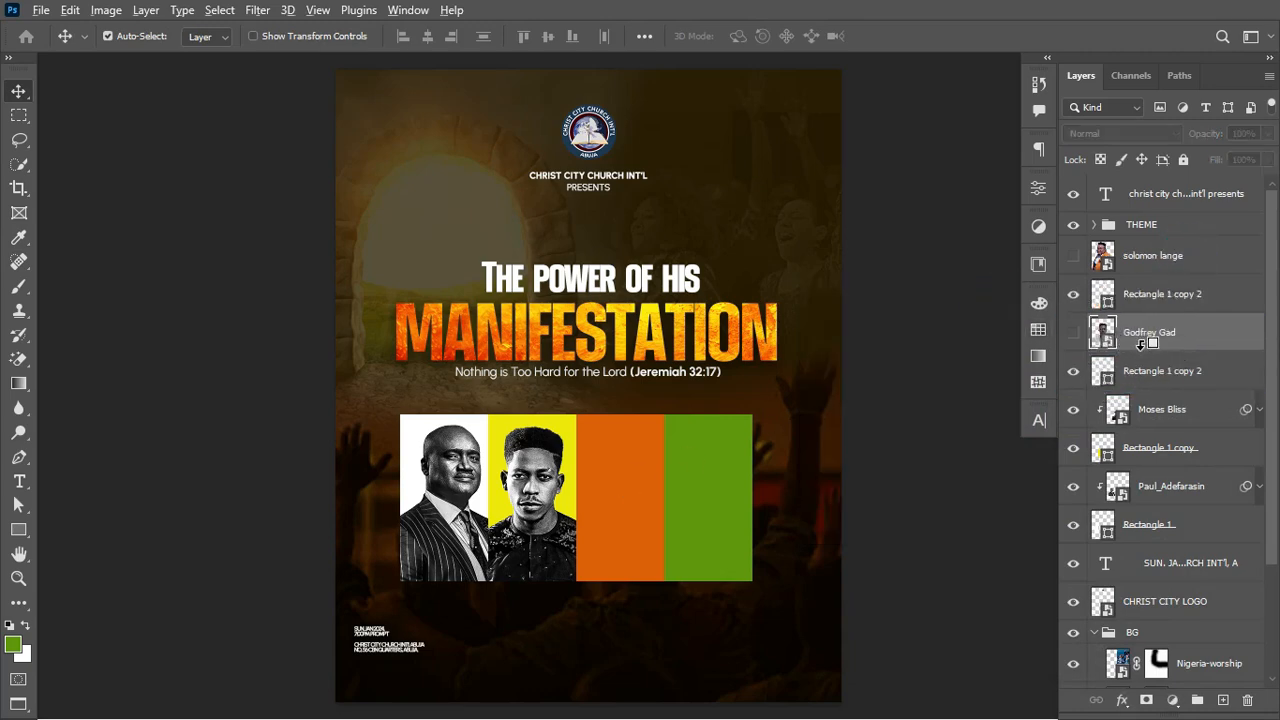
Step: Show the third portrait, convert it to a Smart Object and clip it to the orange panel
left_click(1073, 332)
right_click(1196, 334)
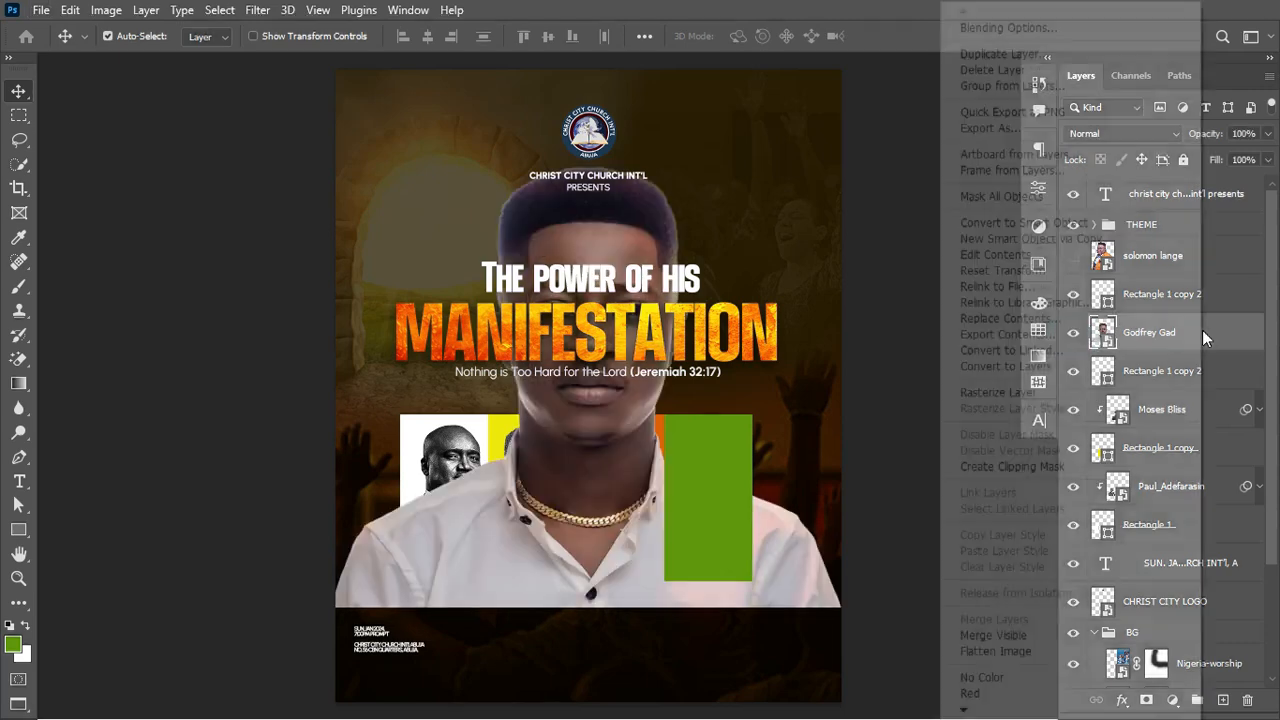
left_click(1107, 228)
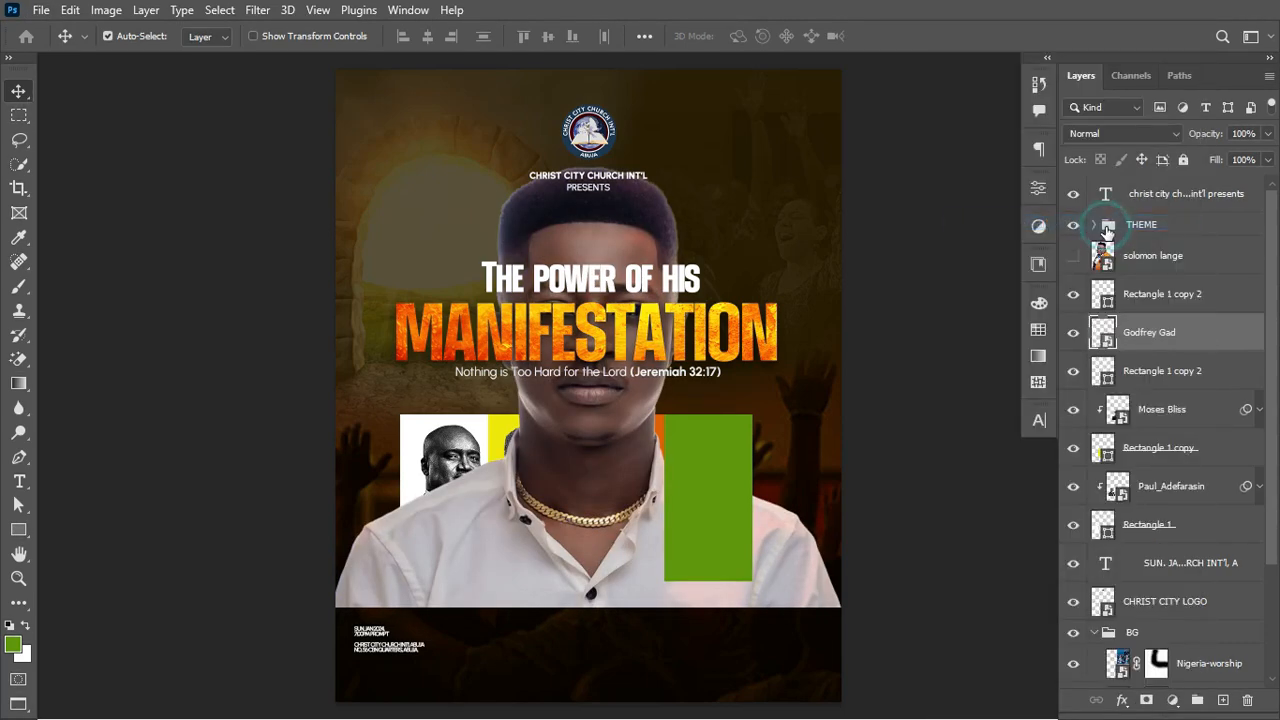
right_click(1206, 340)
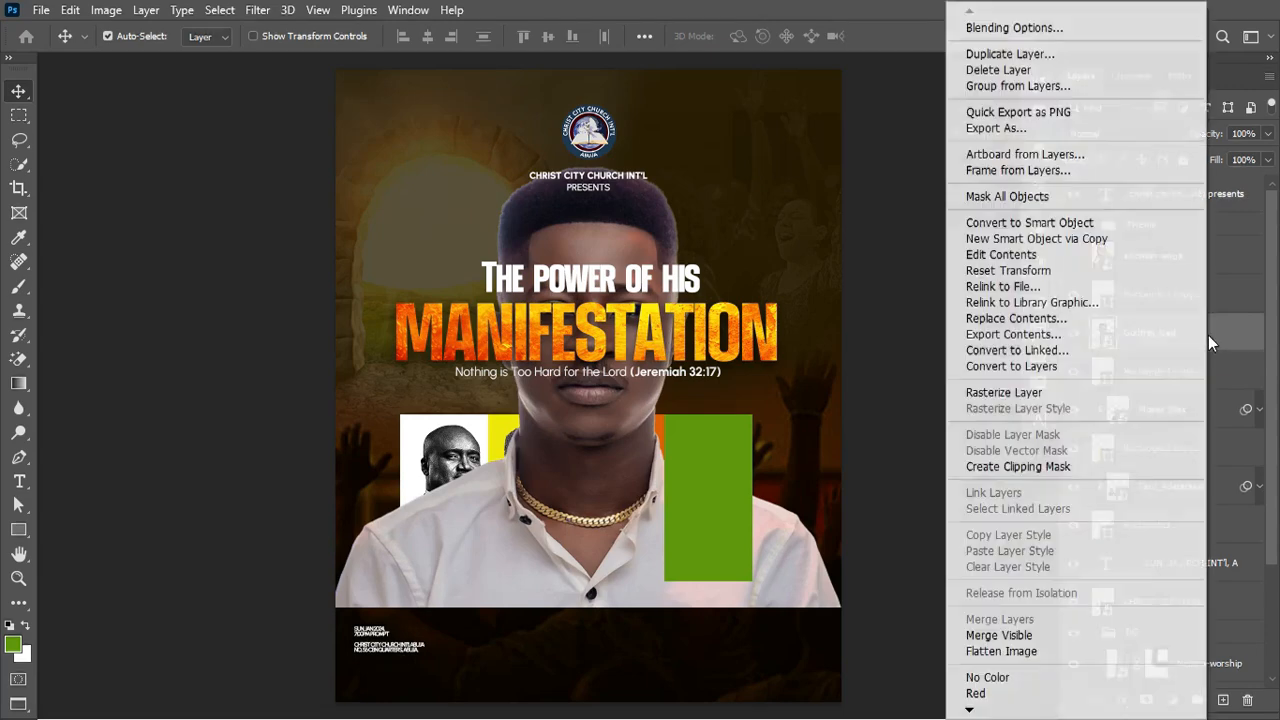
left_click(1078, 467)
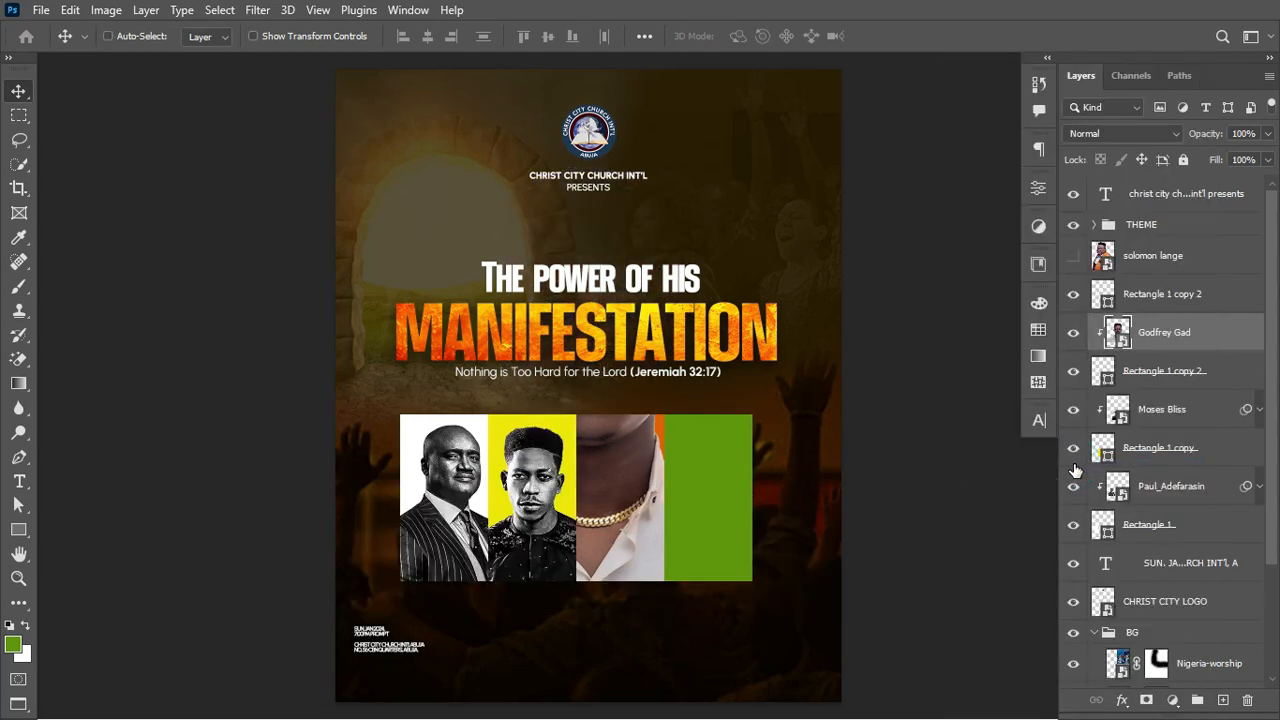
Step: Scale and position the third portrait within the orange panel and copy the black-and-white filters onto it
key("ctrl+t")
left_click_drag(841, 386, 645, 405)
left_click_drag(627, 405, 677, 515)
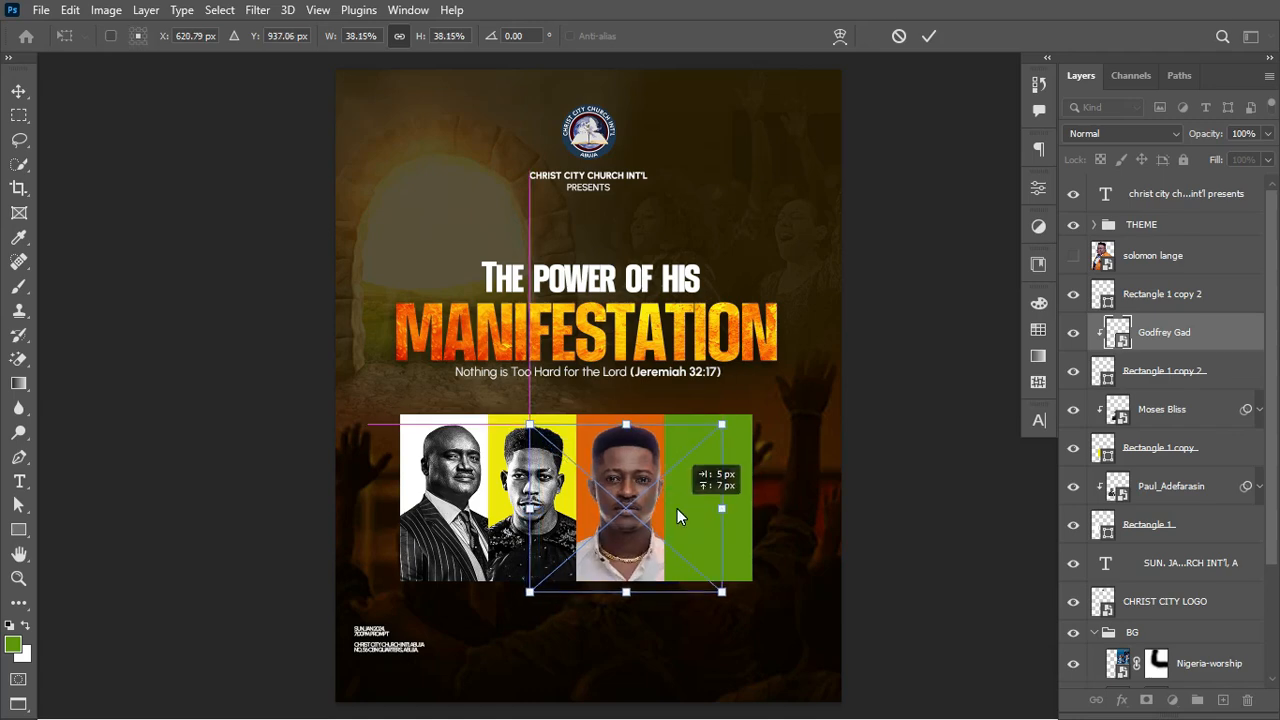
key("Return")
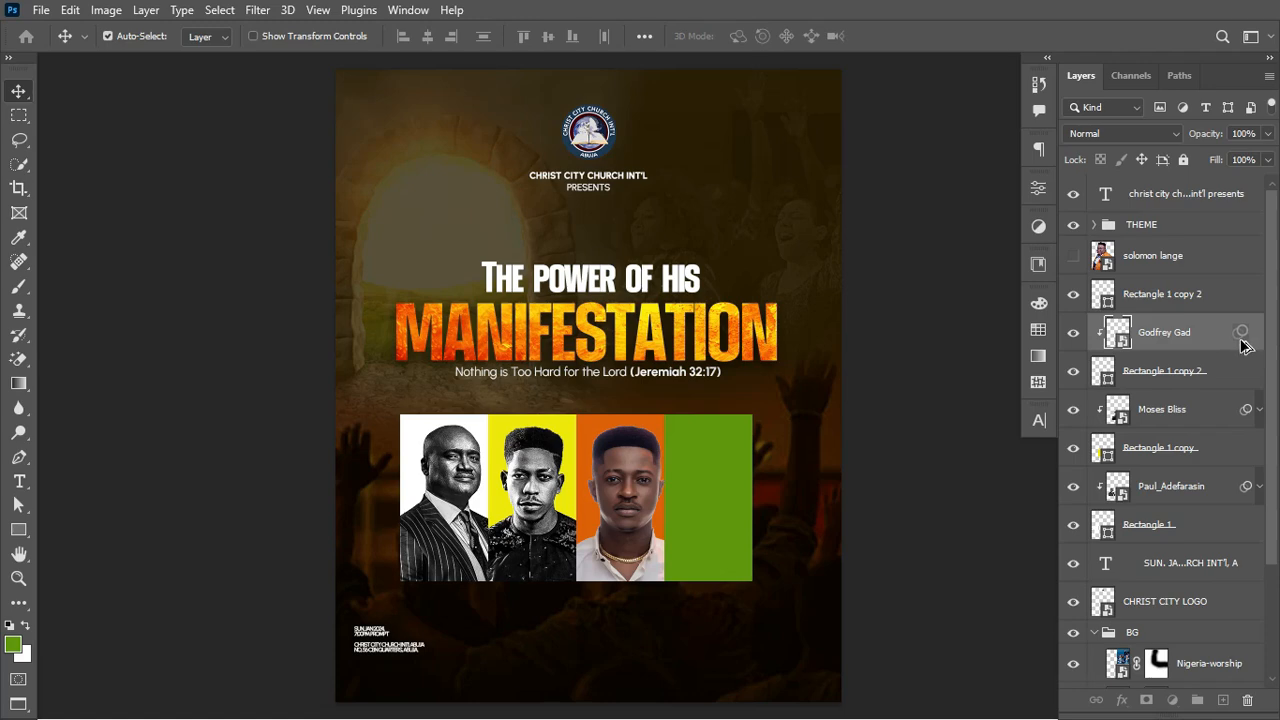
left_click_drag(1241, 341, 1241, 342)
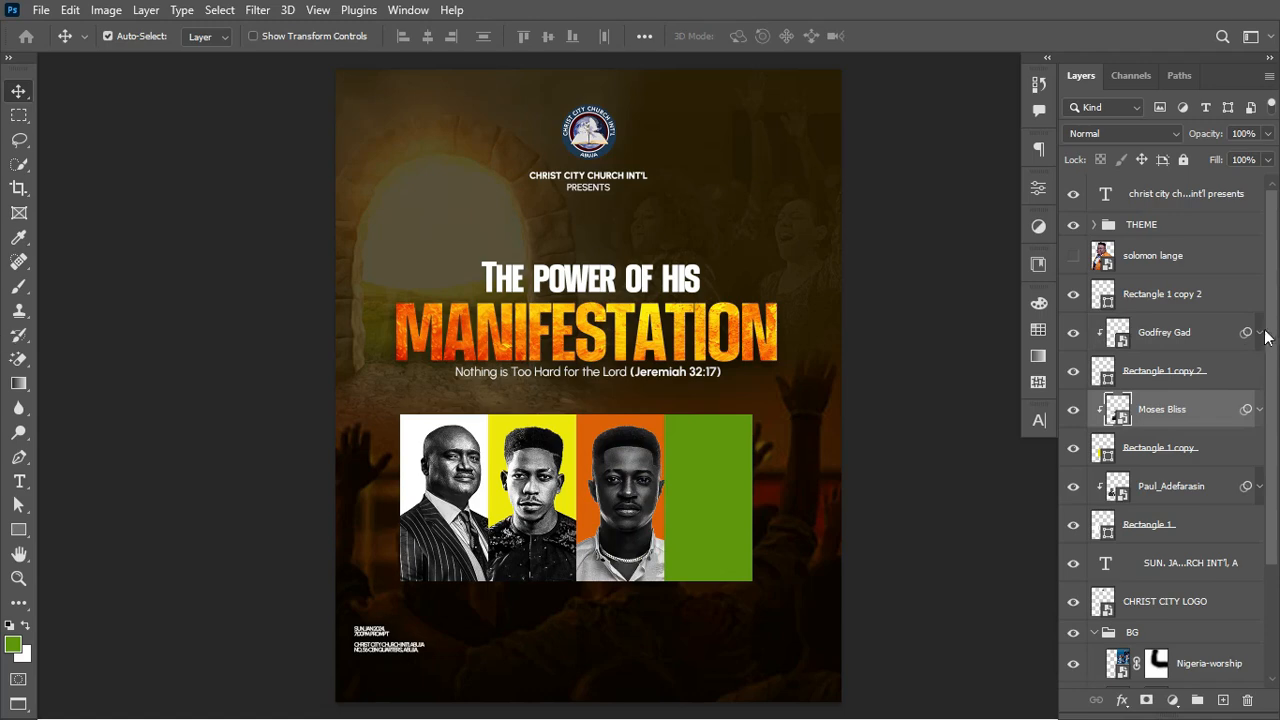
Step: Retune the third portrait's Black & White filter to Reds 49 and Yellows 245
left_click(1261, 333)
left_click(1174, 395)
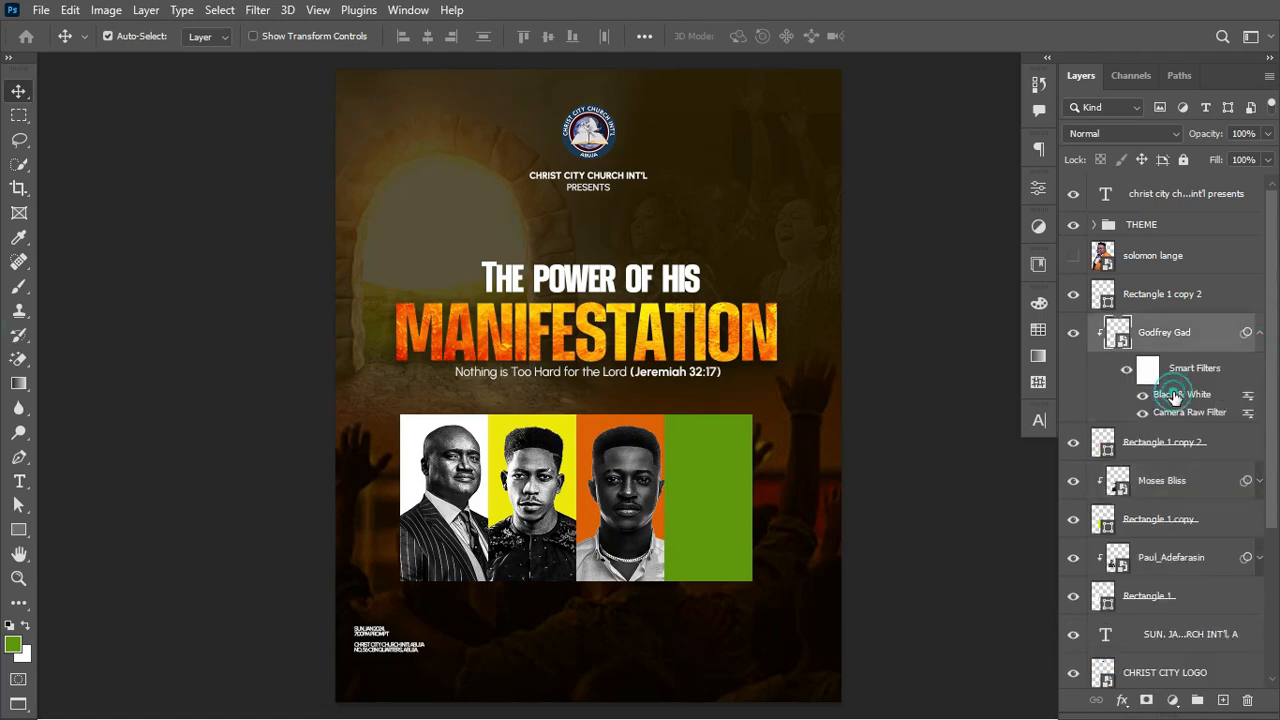
left_click(1260, 333)
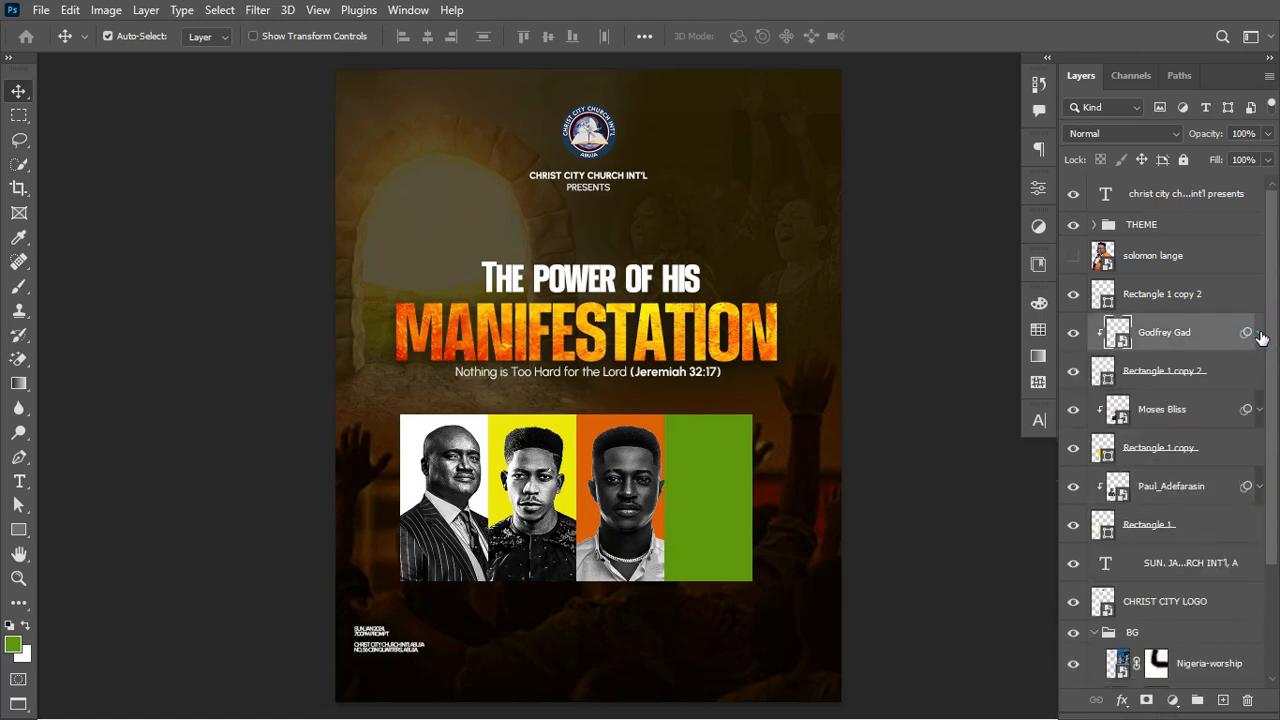
left_click(1260, 334)
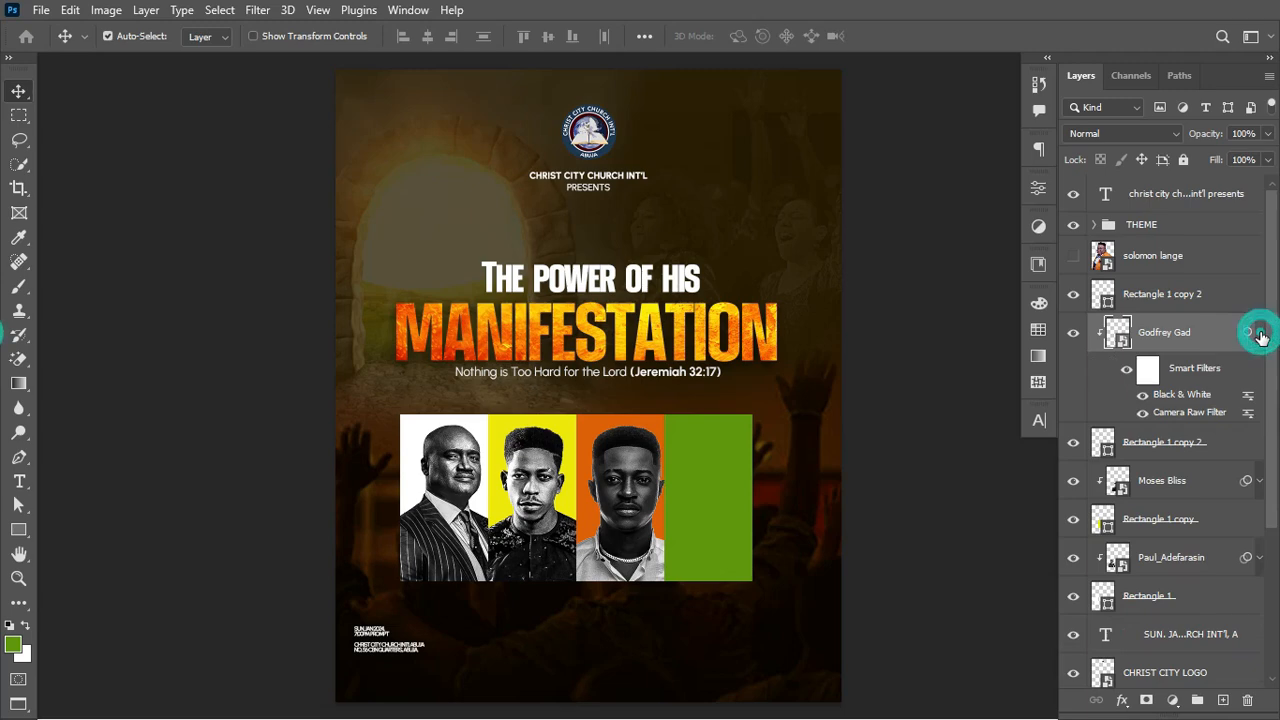
double_click(1174, 395)
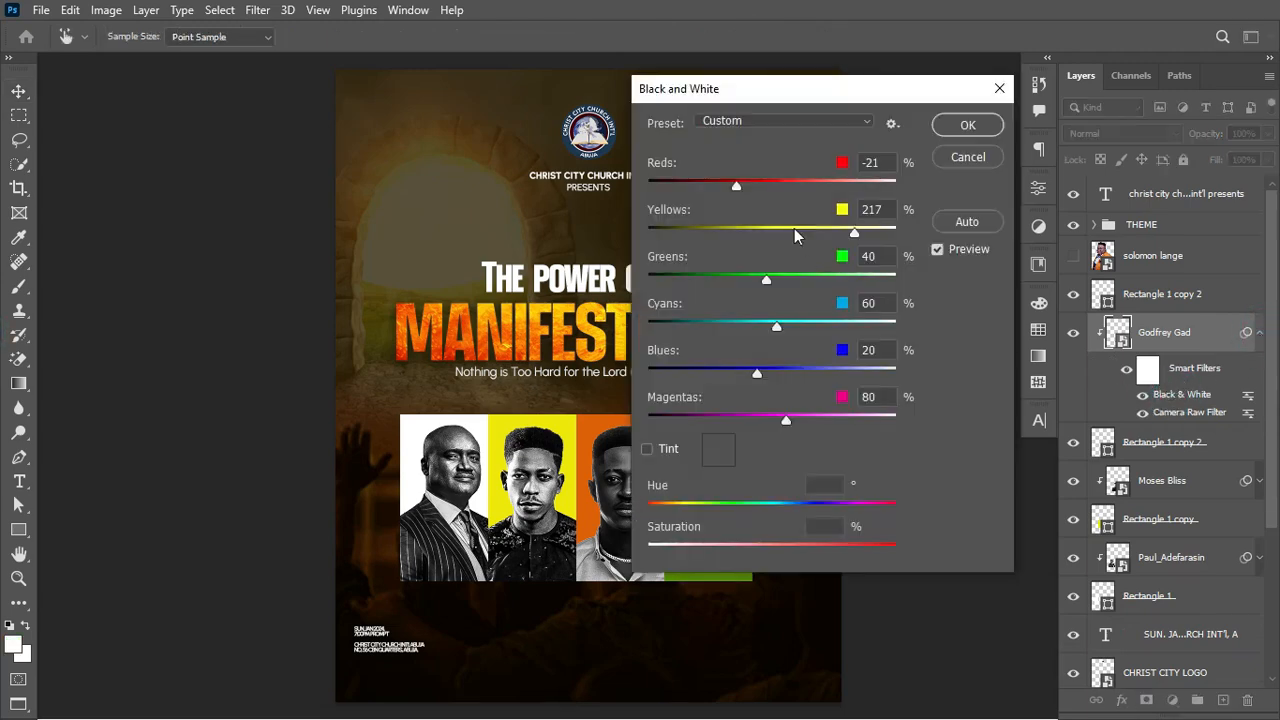
left_click_drag(736, 186, 758, 186)
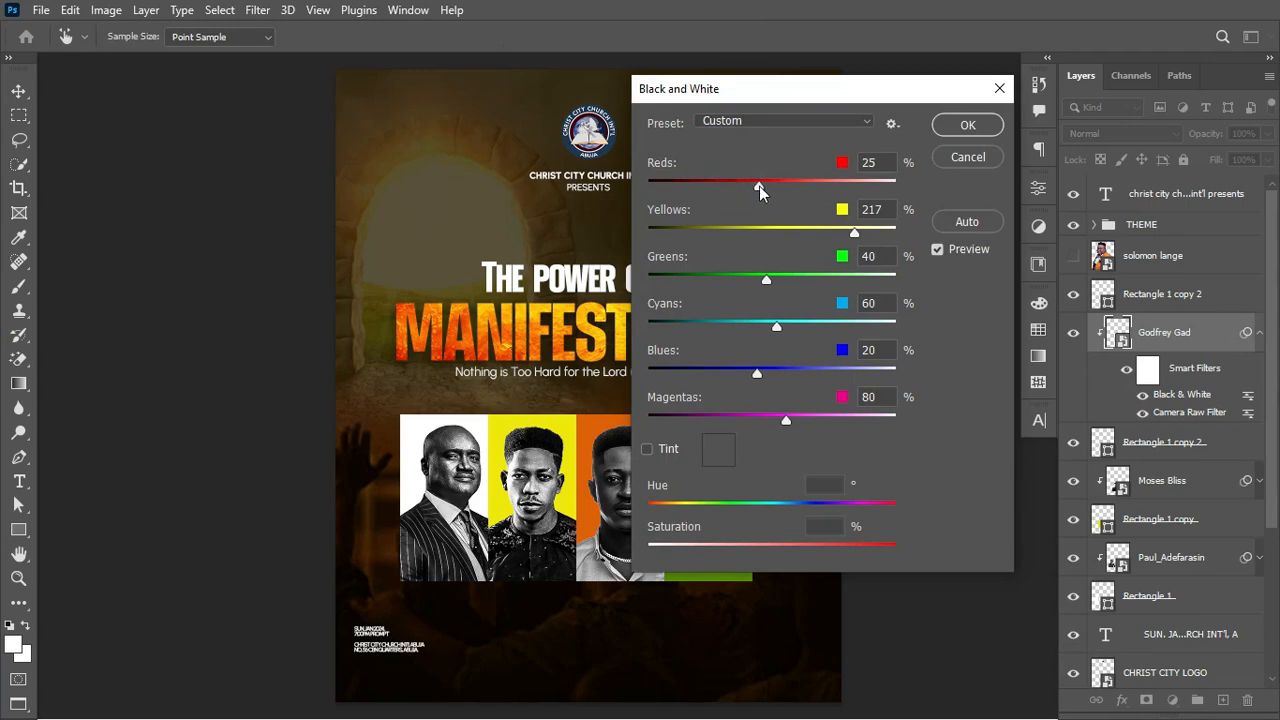
left_click_drag(803, 89, 880, 90)
left_click_drag(836, 187, 849, 188)
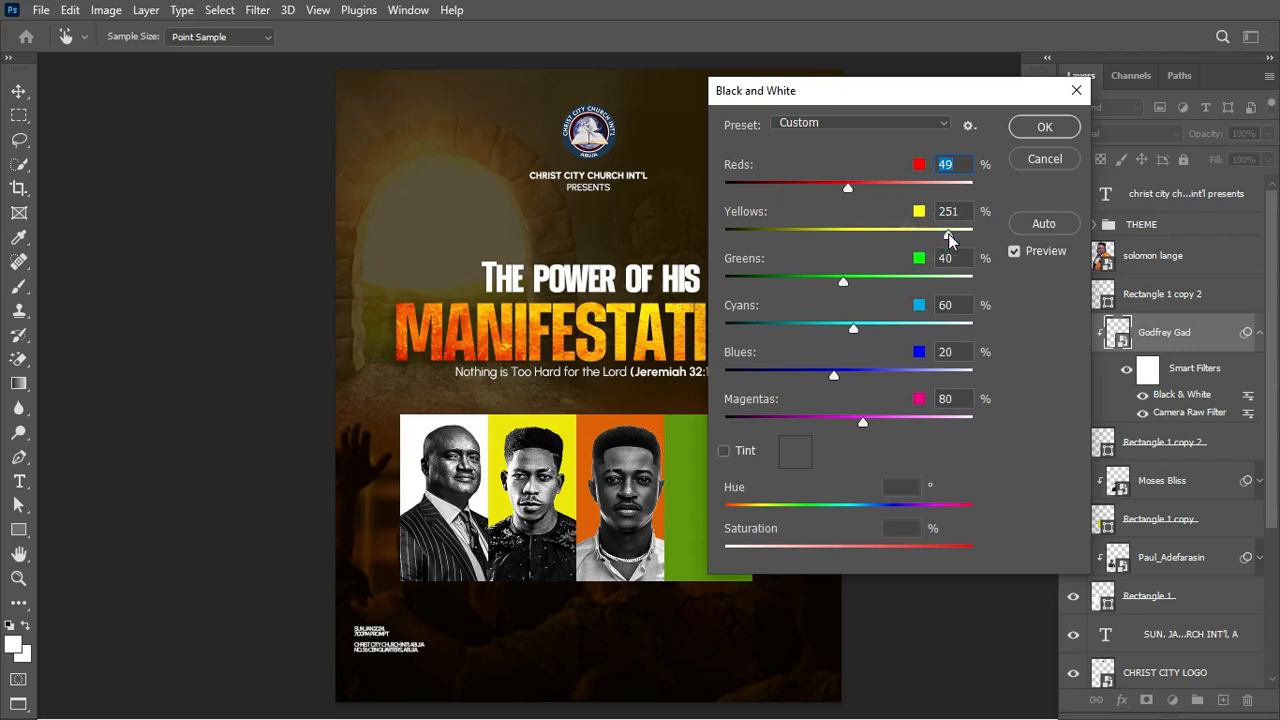
left_click_drag(946, 235, 944, 235)
left_click(1024, 134)
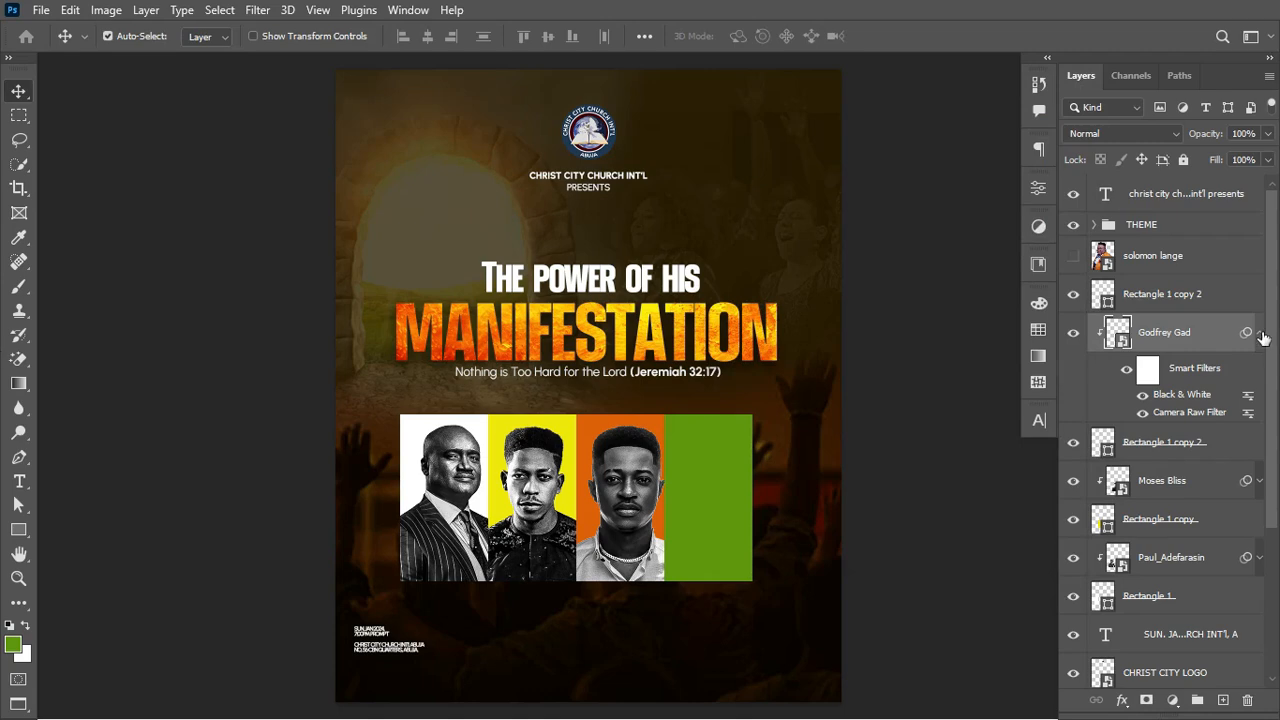
left_click(1260, 334)
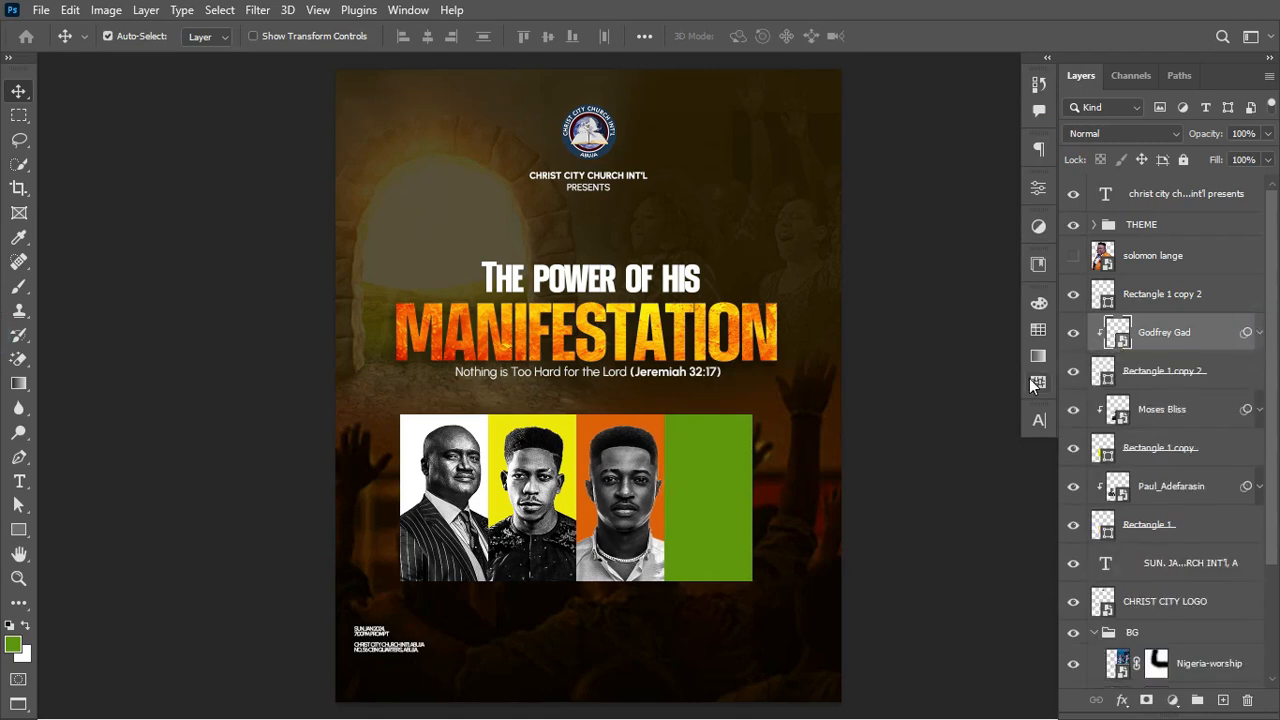
Step: Show the orange-suited man's photo, convert it to a Smart Object and clip it to the green panel
left_click(731, 464)
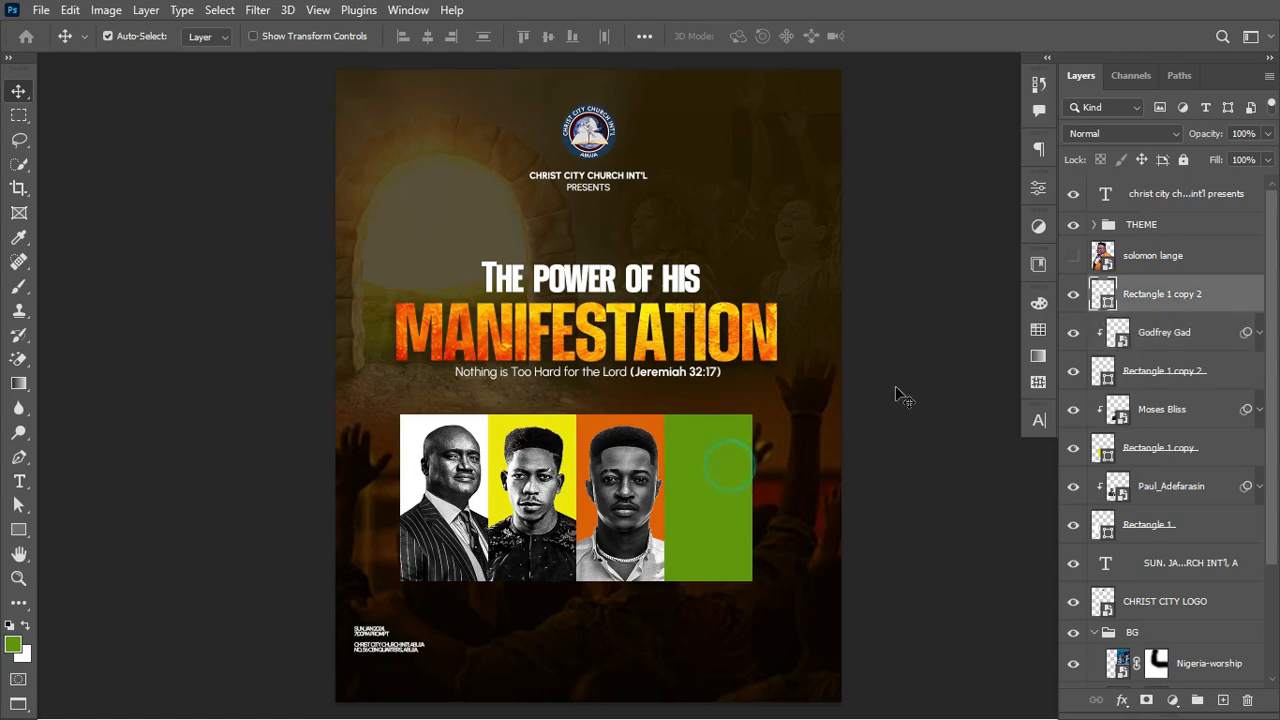
left_click(1073, 258)
left_click(1200, 263)
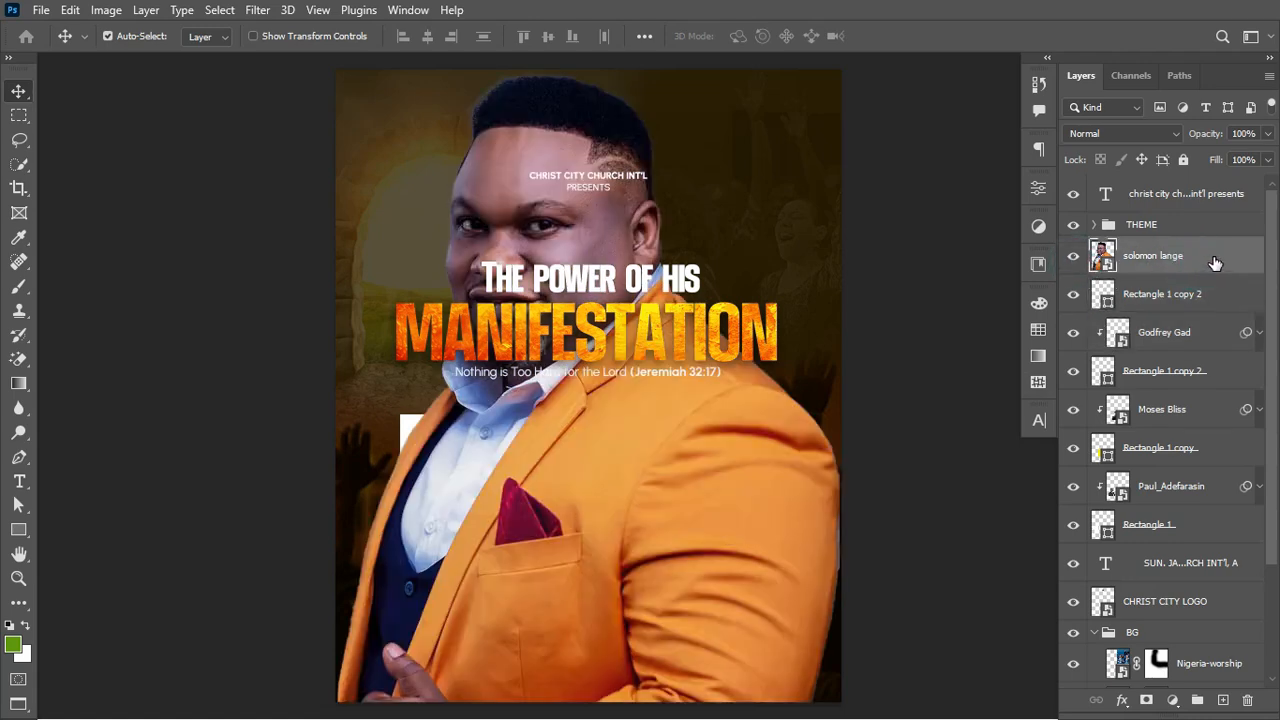
right_click(1217, 260)
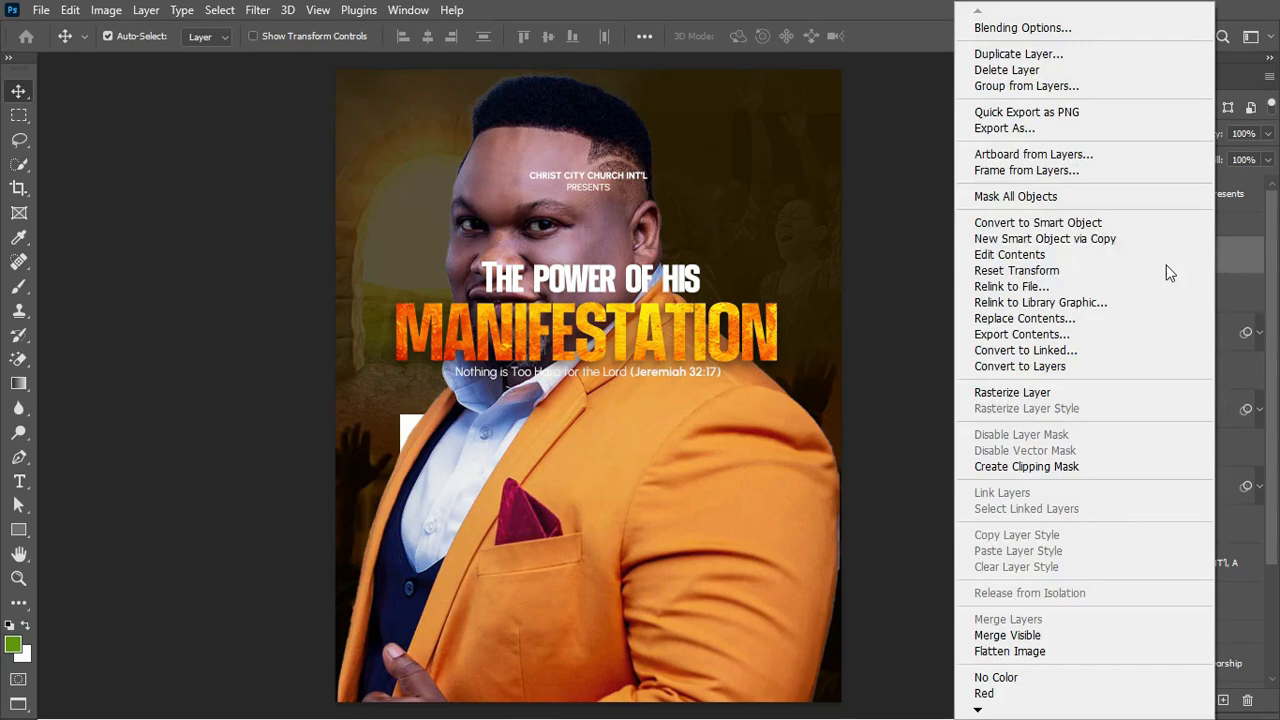
left_click(1086, 217)
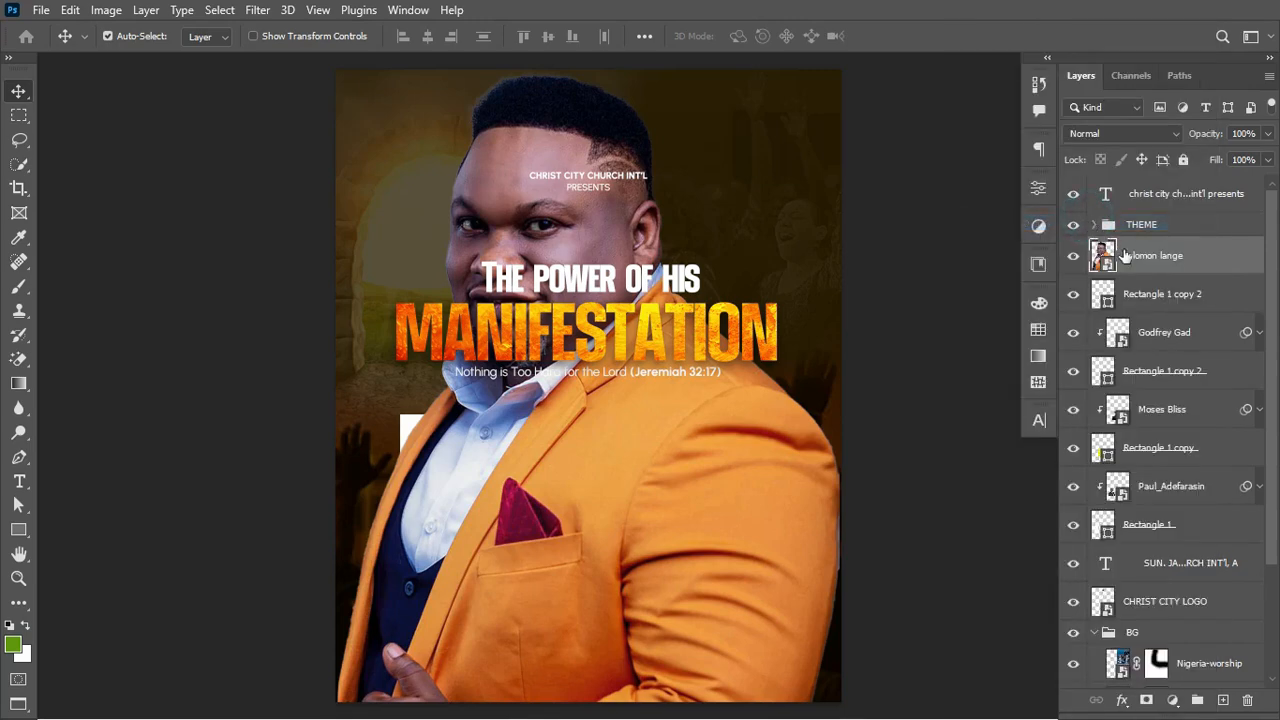
right_click(1205, 258)
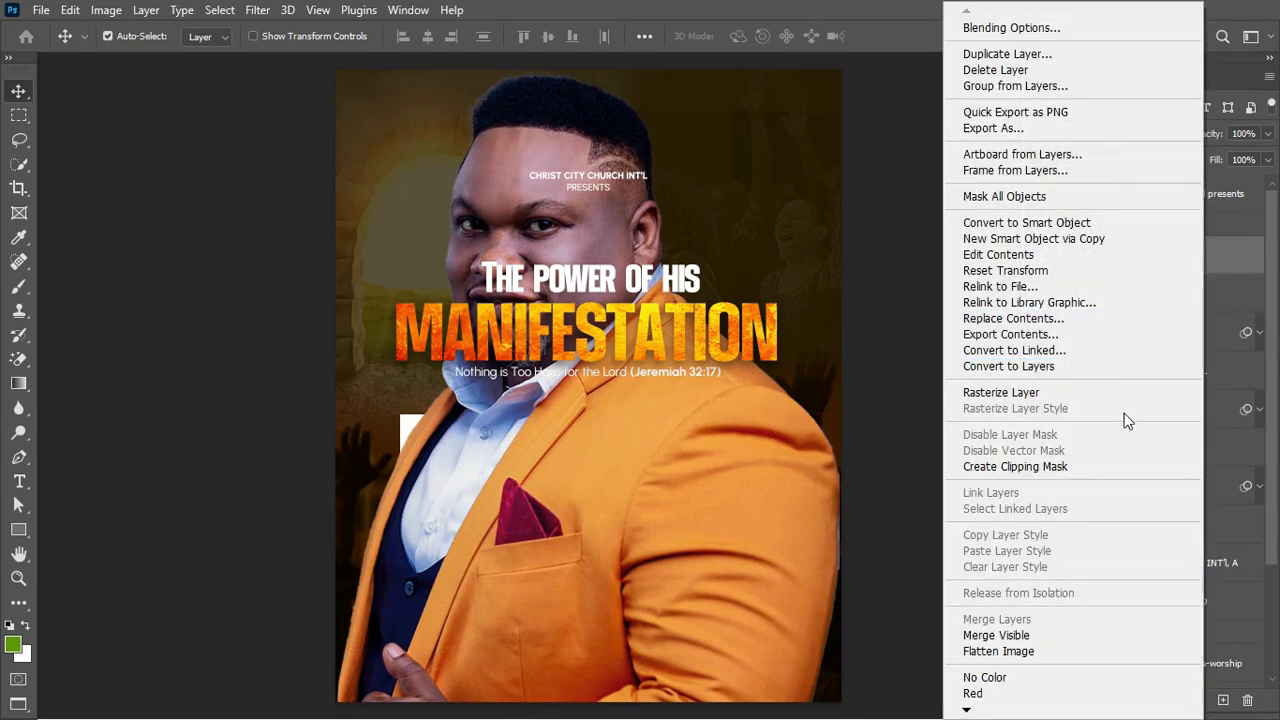
left_click(1084, 466)
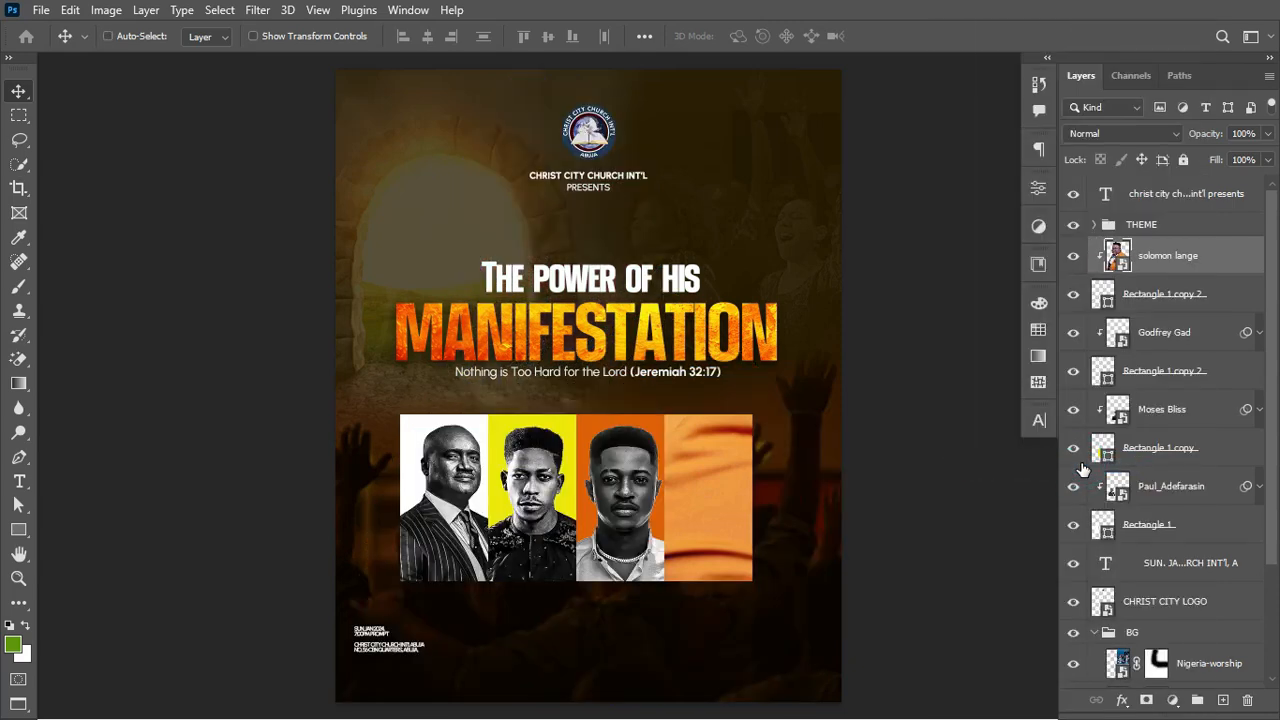
Step: Scale the orange-suited man's photo down to 30.22% to fit the green panel
key("ctrl+t")
left_click_drag(838, 385, 747, 525)
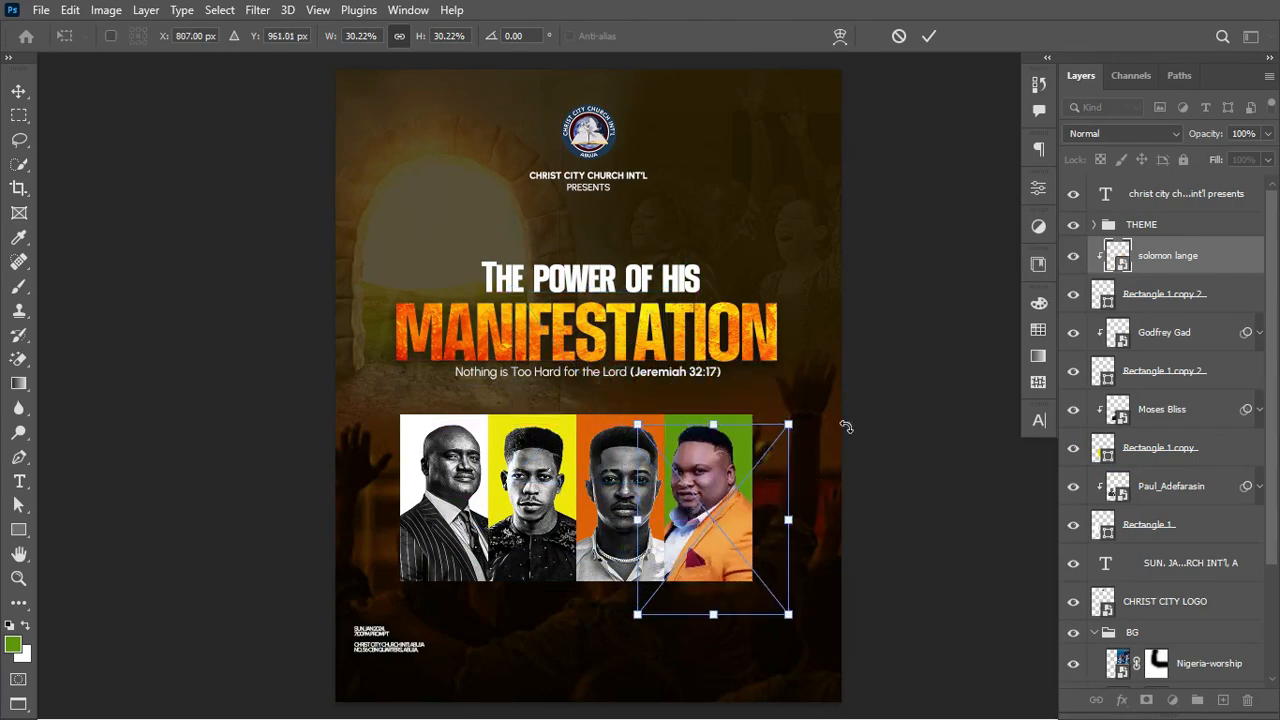
left_click(928, 37)
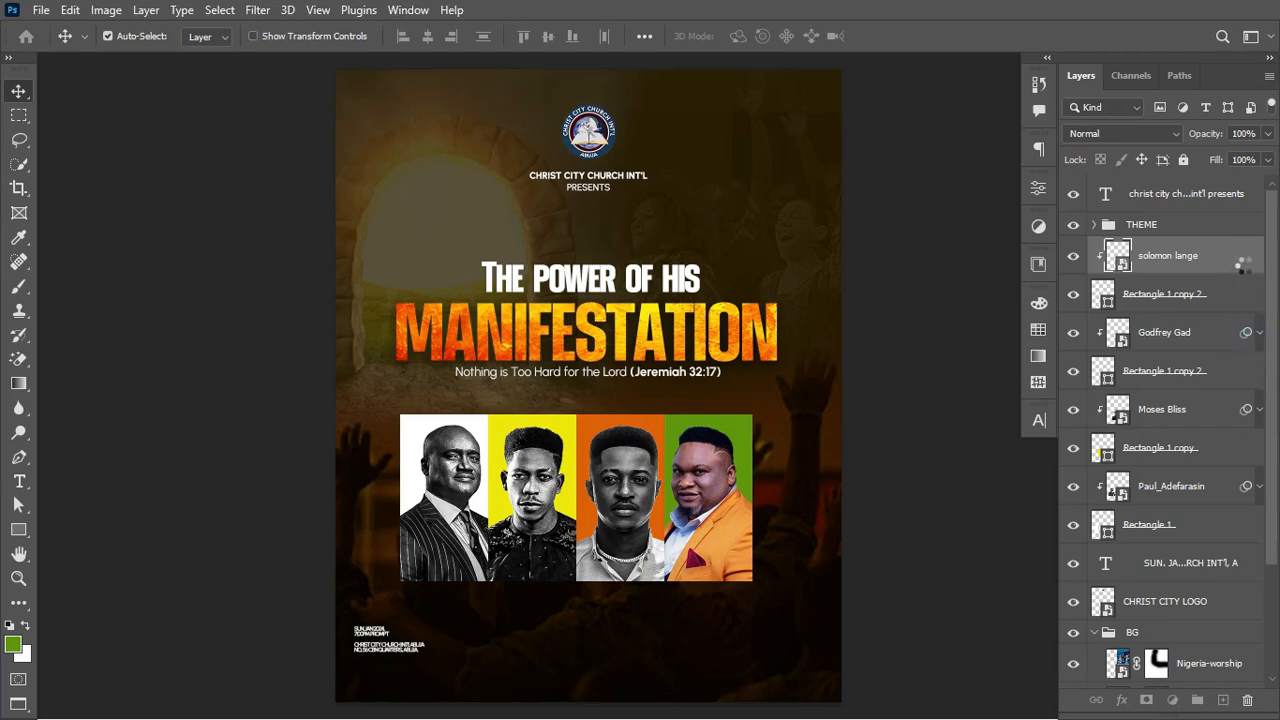
key("ctrl+z")
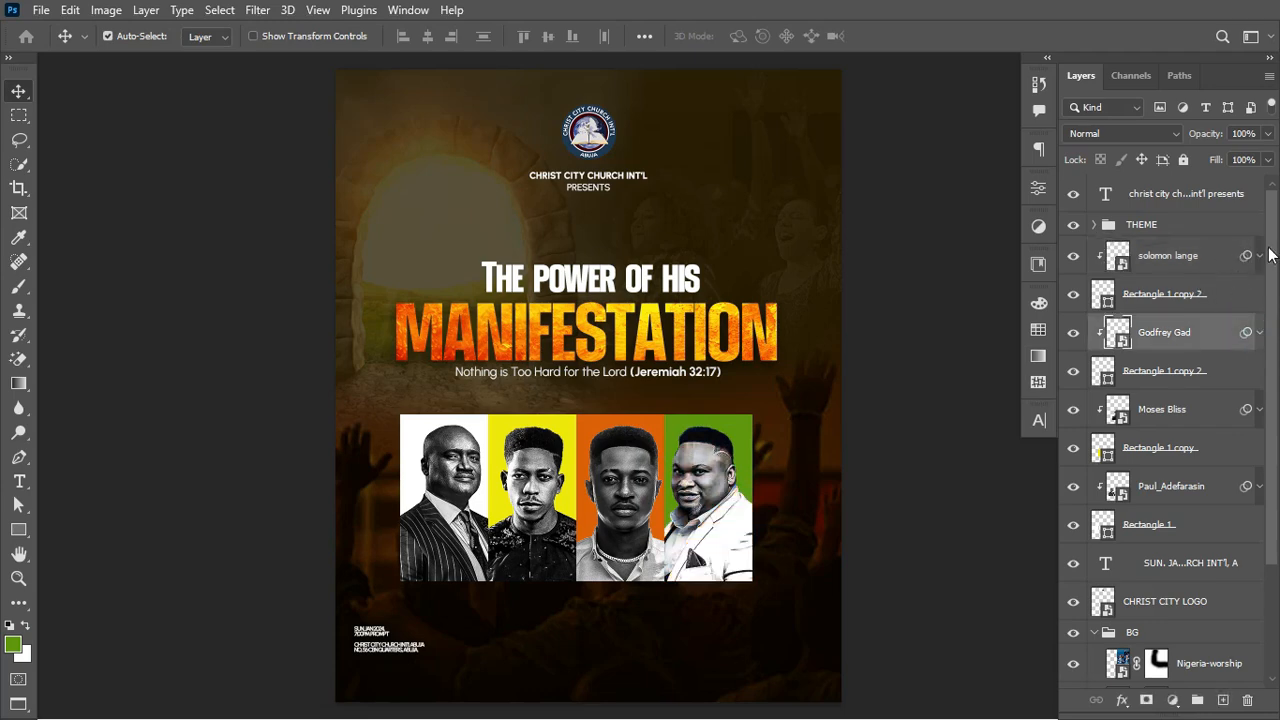
Step: Retune the fourth portrait's Black & White smart filter to Reds -8 and Yellows 151
left_click(1260, 255)
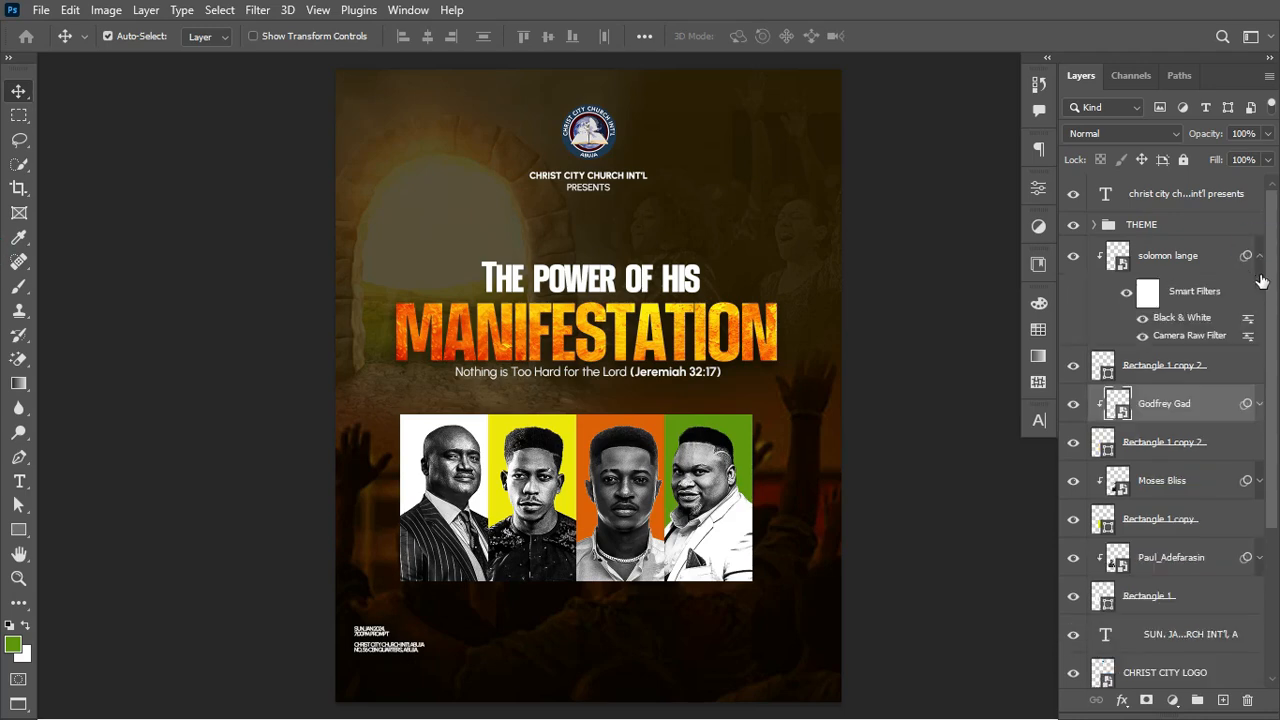
left_click(1178, 322)
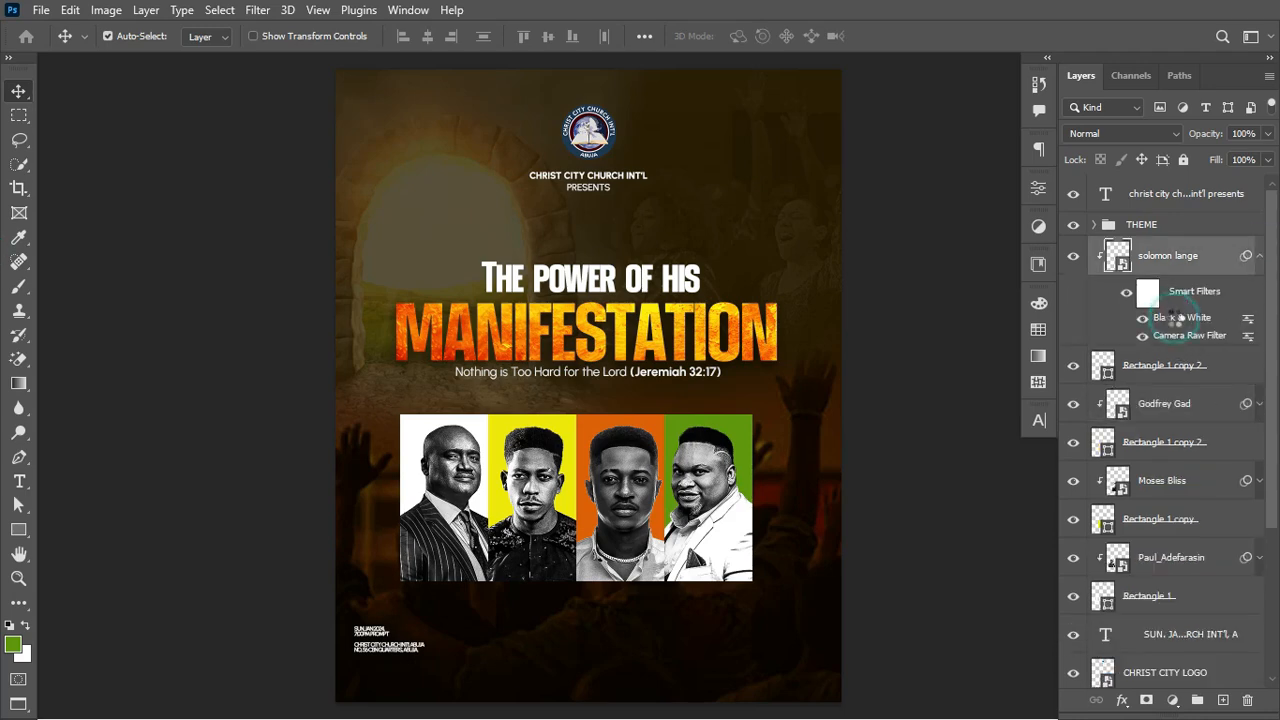
left_click_drag(950, 91, 1052, 91)
left_click_drag(934, 189, 910, 190)
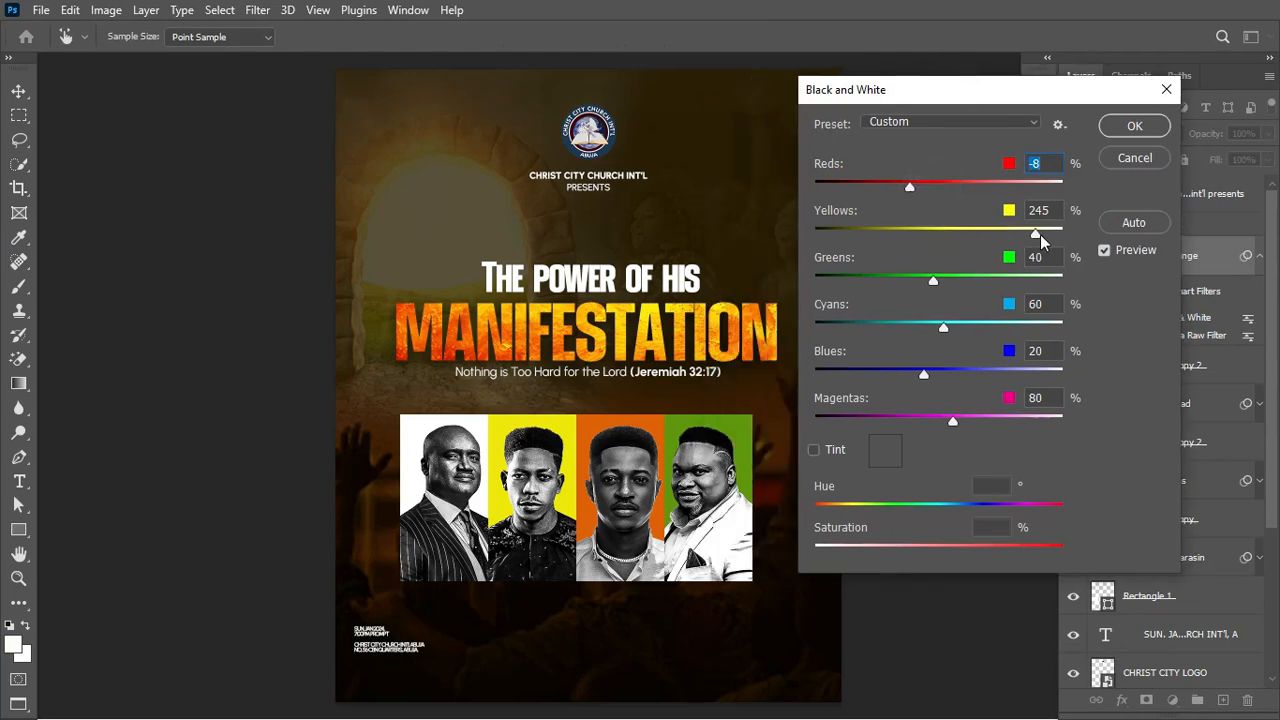
left_click_drag(999, 239, 989, 239)
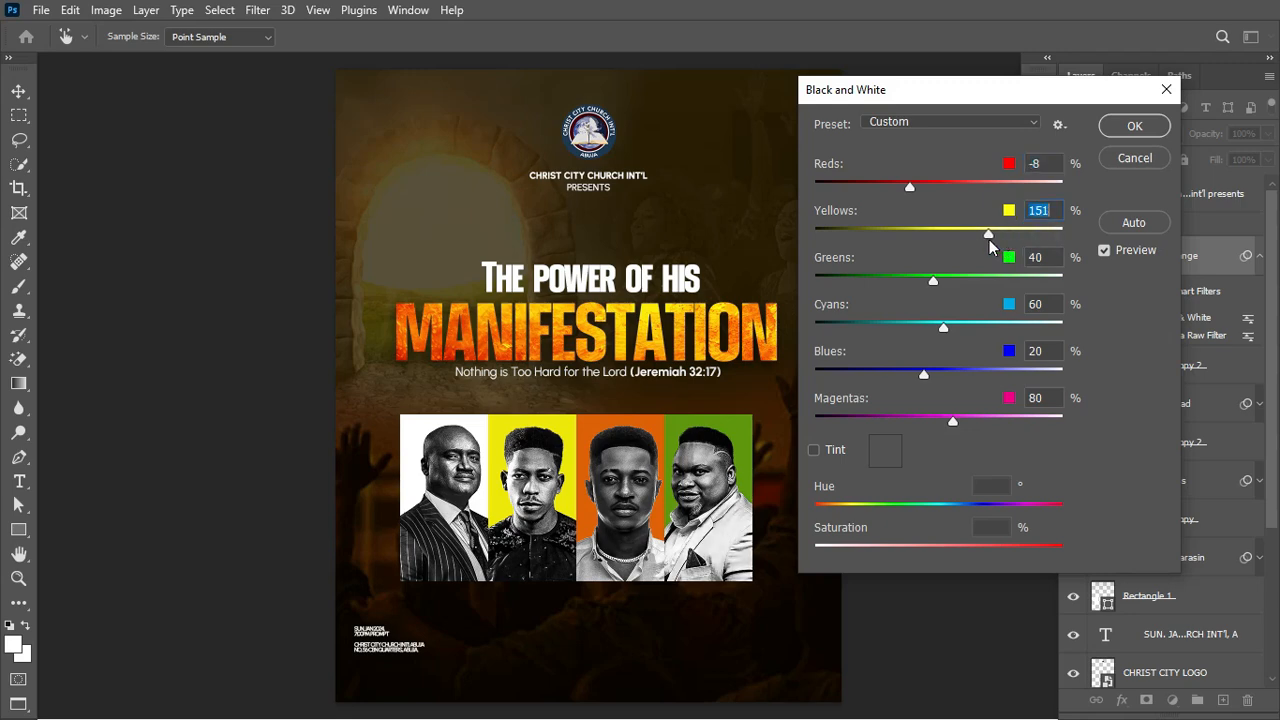
left_click(1133, 127)
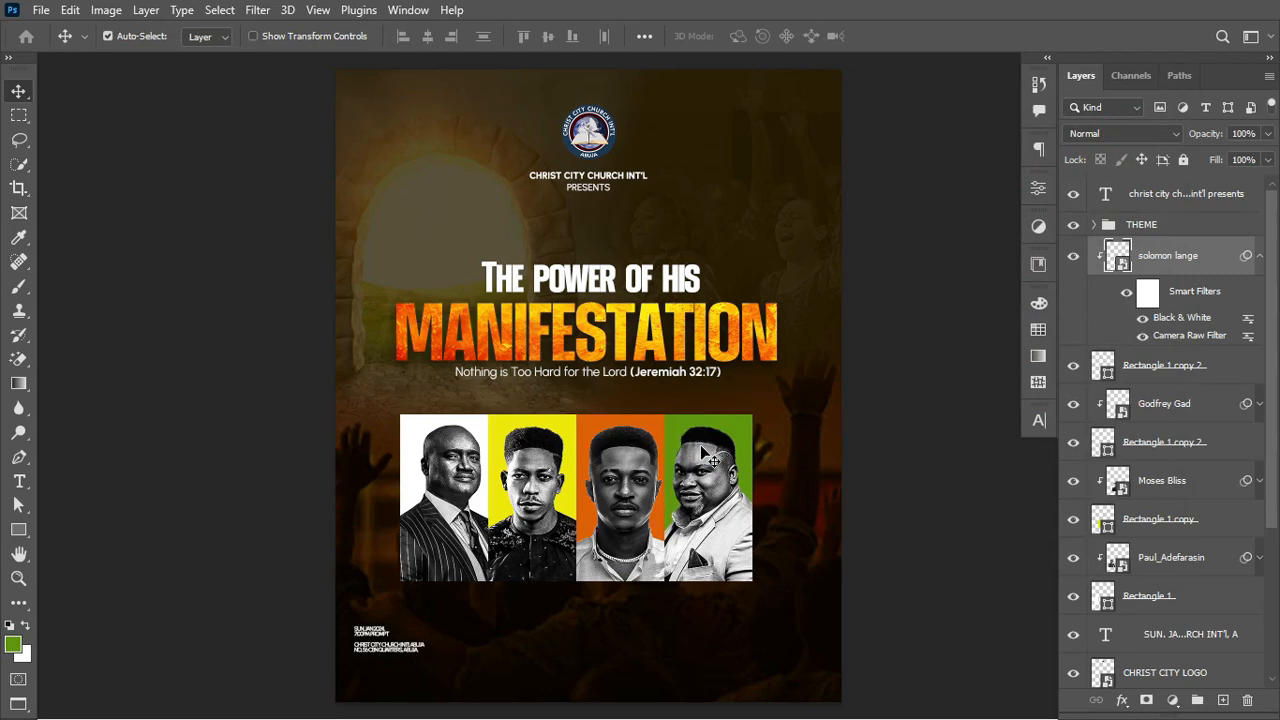
left_click(1259, 256)
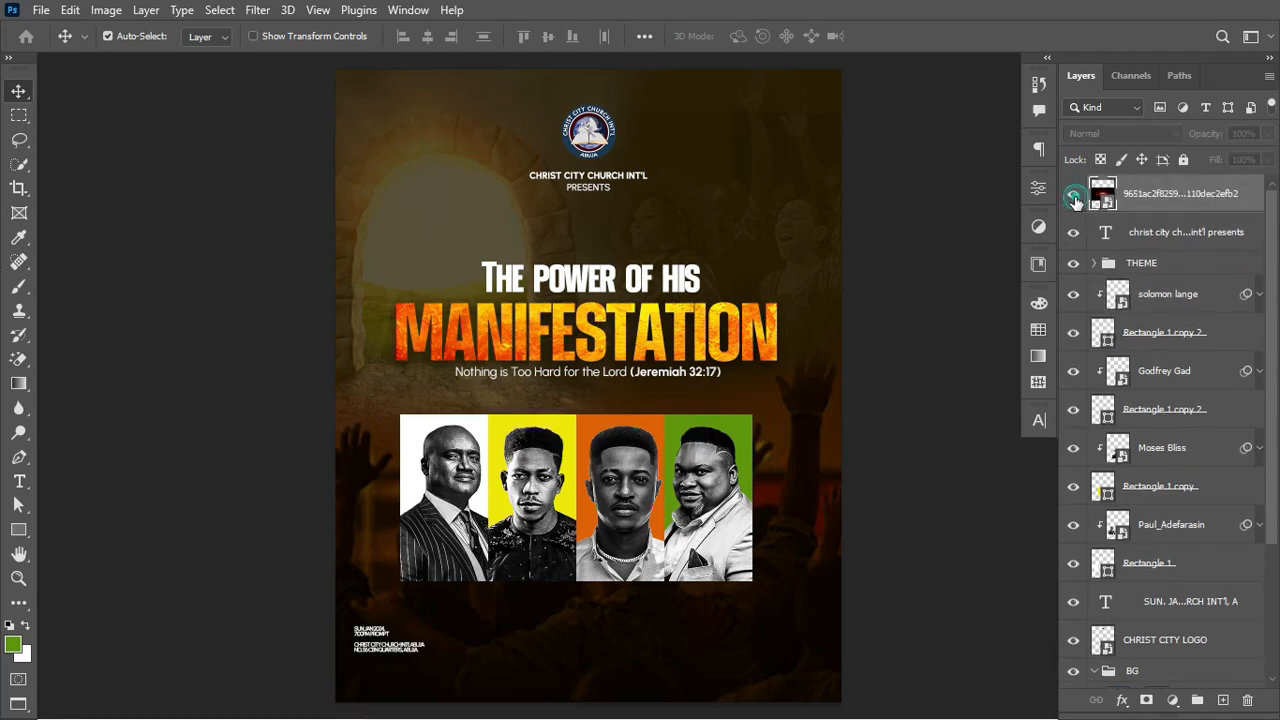
Step: Show the lens-flare image layer and set its blend mode to Screen
left_click(1074, 197)
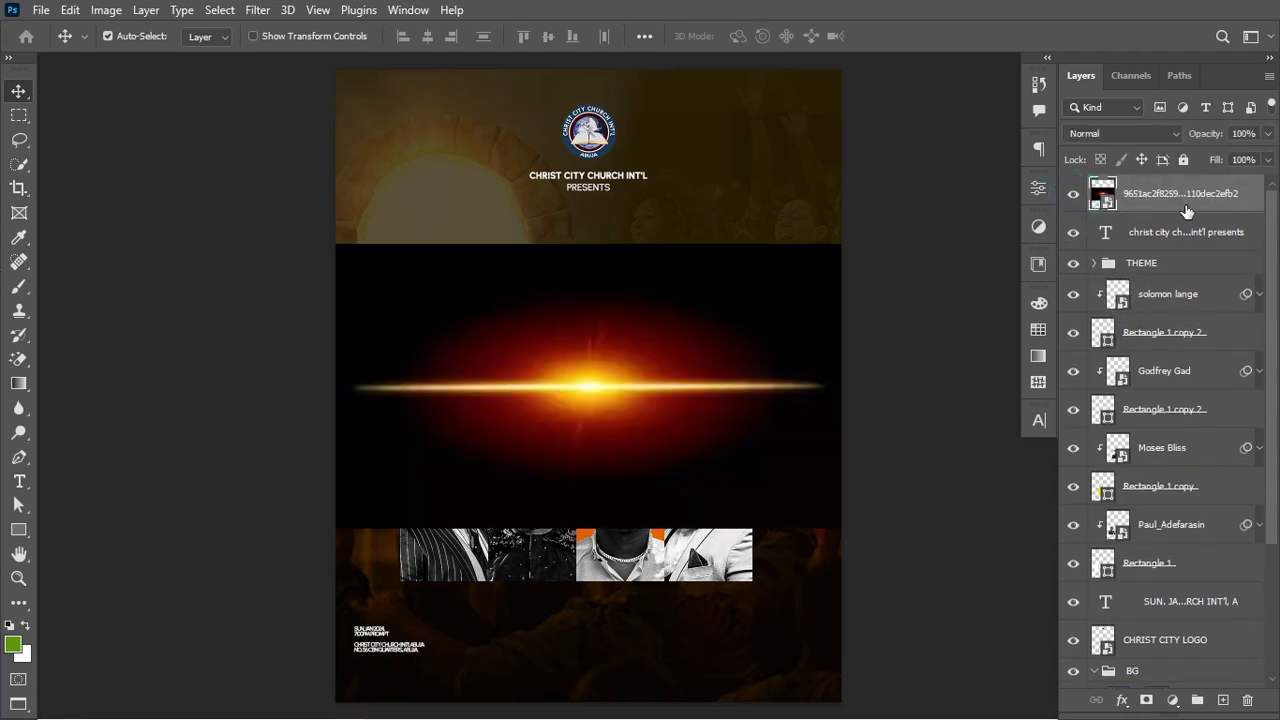
key("ctrl")
left_click(1141, 130)
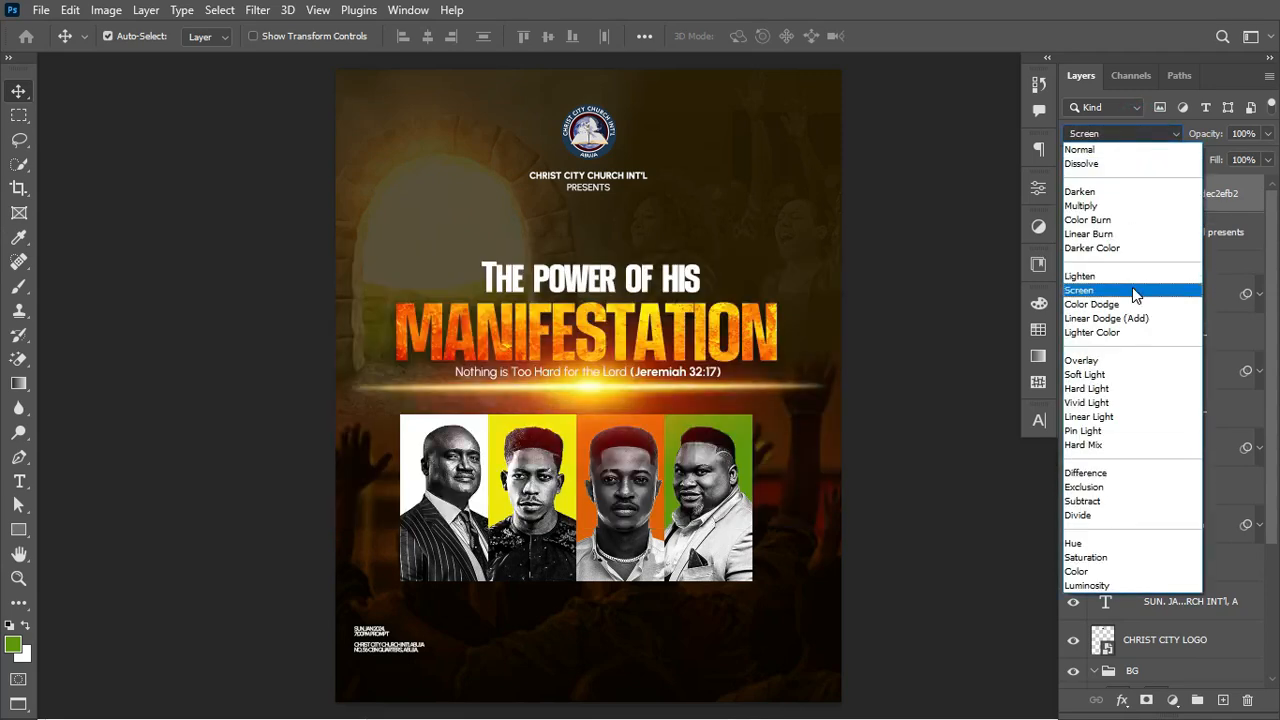
left_click(1132, 289)
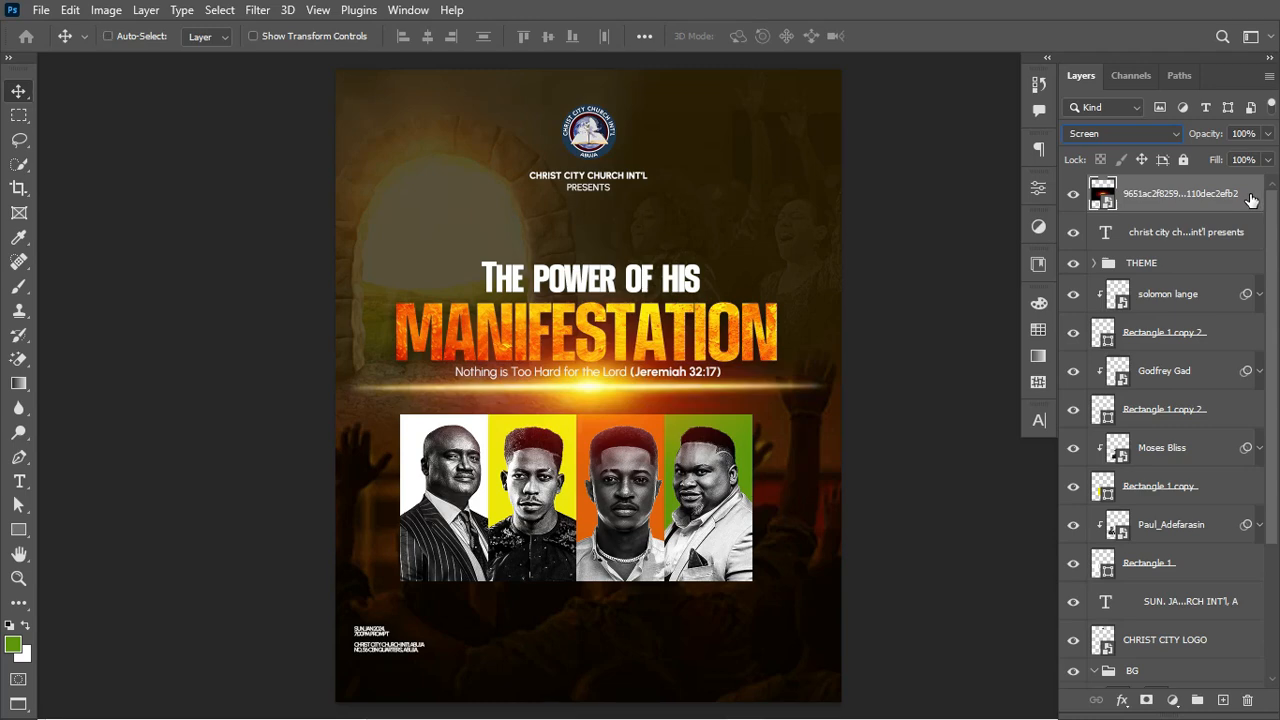
Step: Rotate the flare 90°, scale it down, and place it between the first two portraits
key("ctrl+t")
right_click(768, 378)
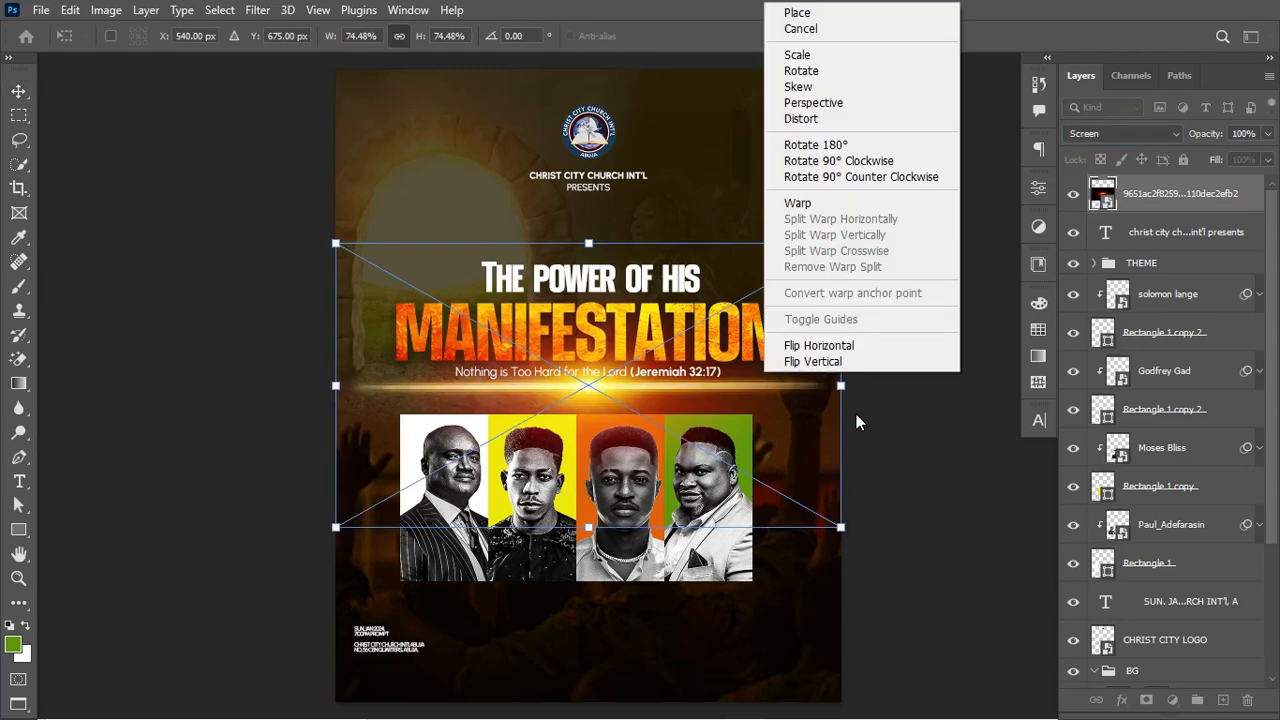
left_click(888, 161)
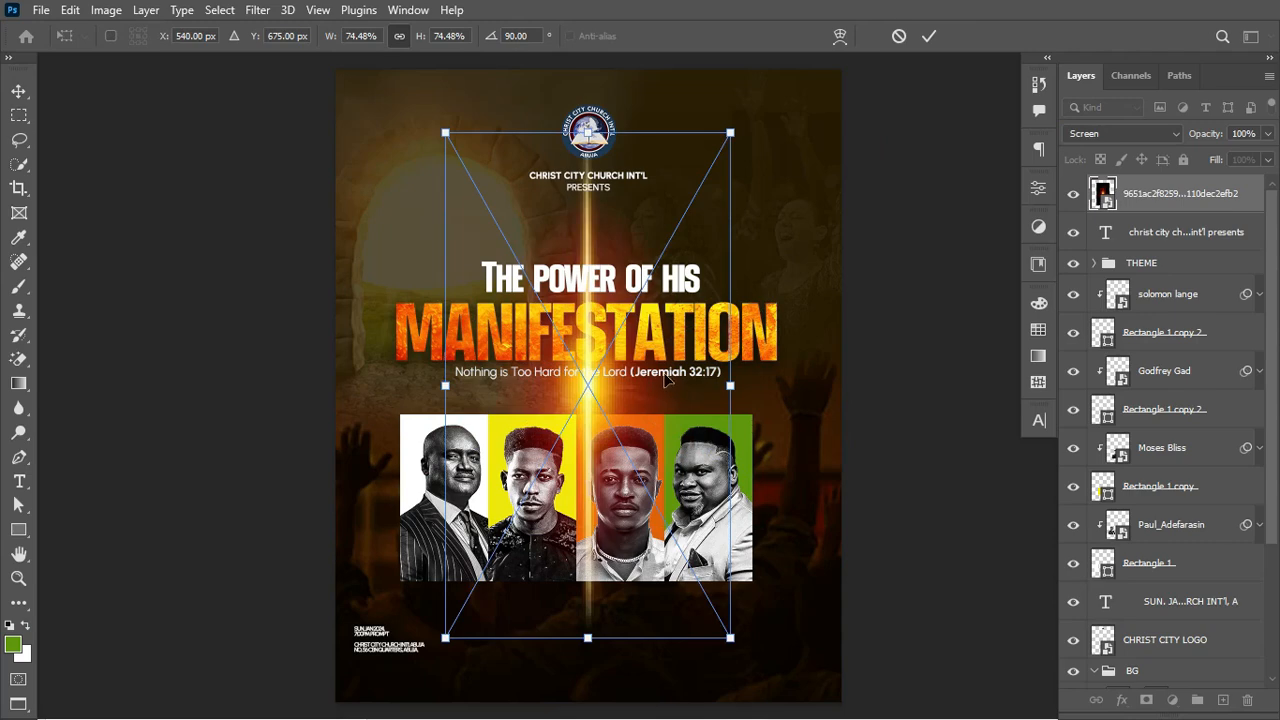
left_click_drag(729, 384, 515, 468)
scroll(515, 468, "up", 3)
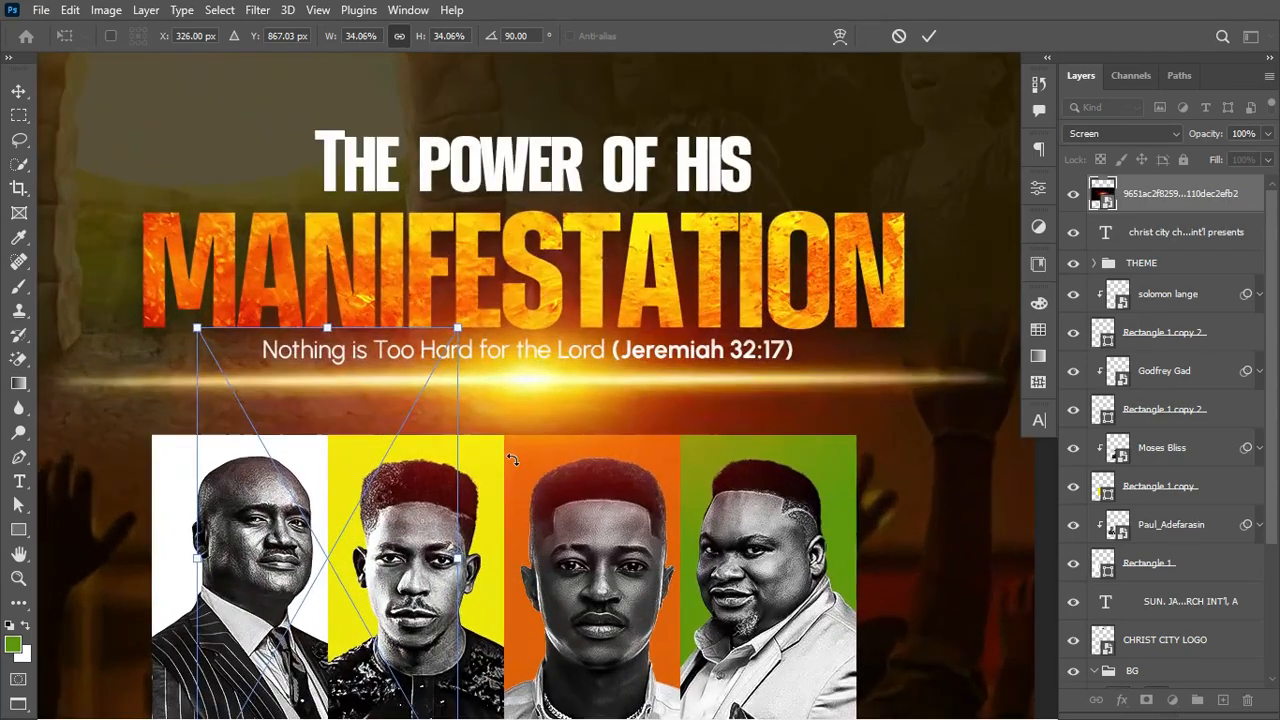
scroll(512, 458, "down", 3)
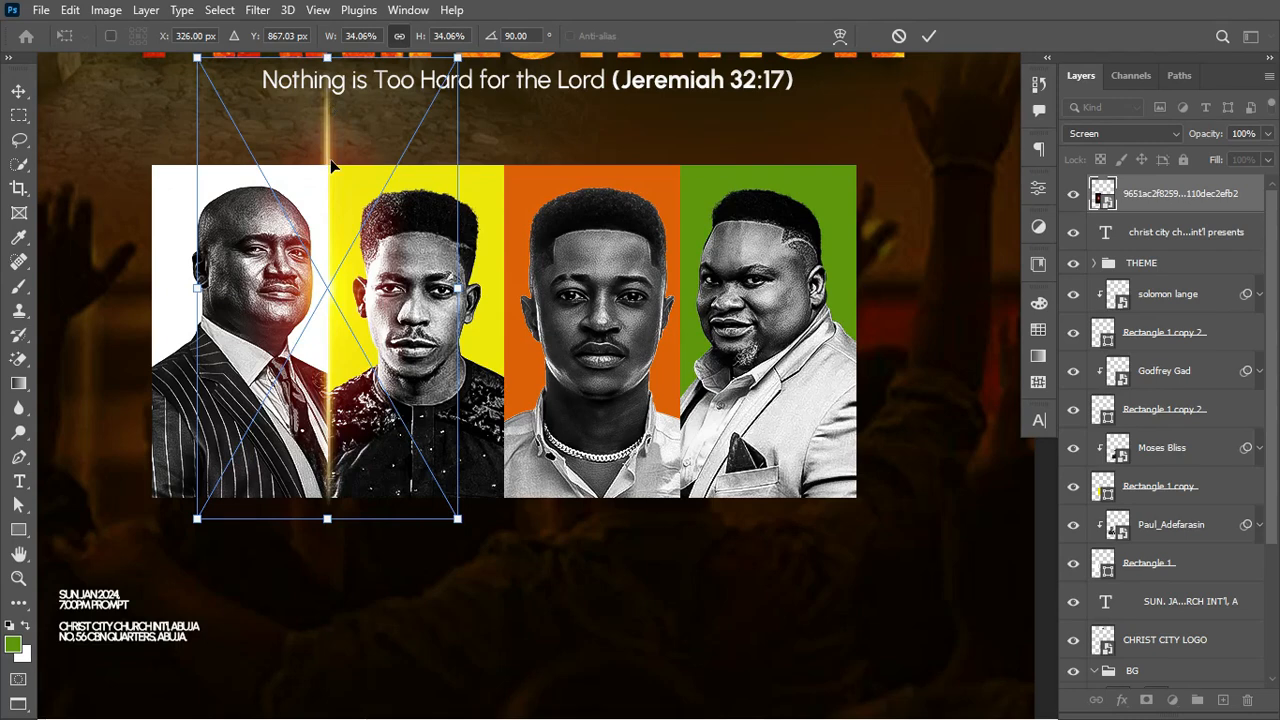
left_click_drag(330, 176, 330, 280)
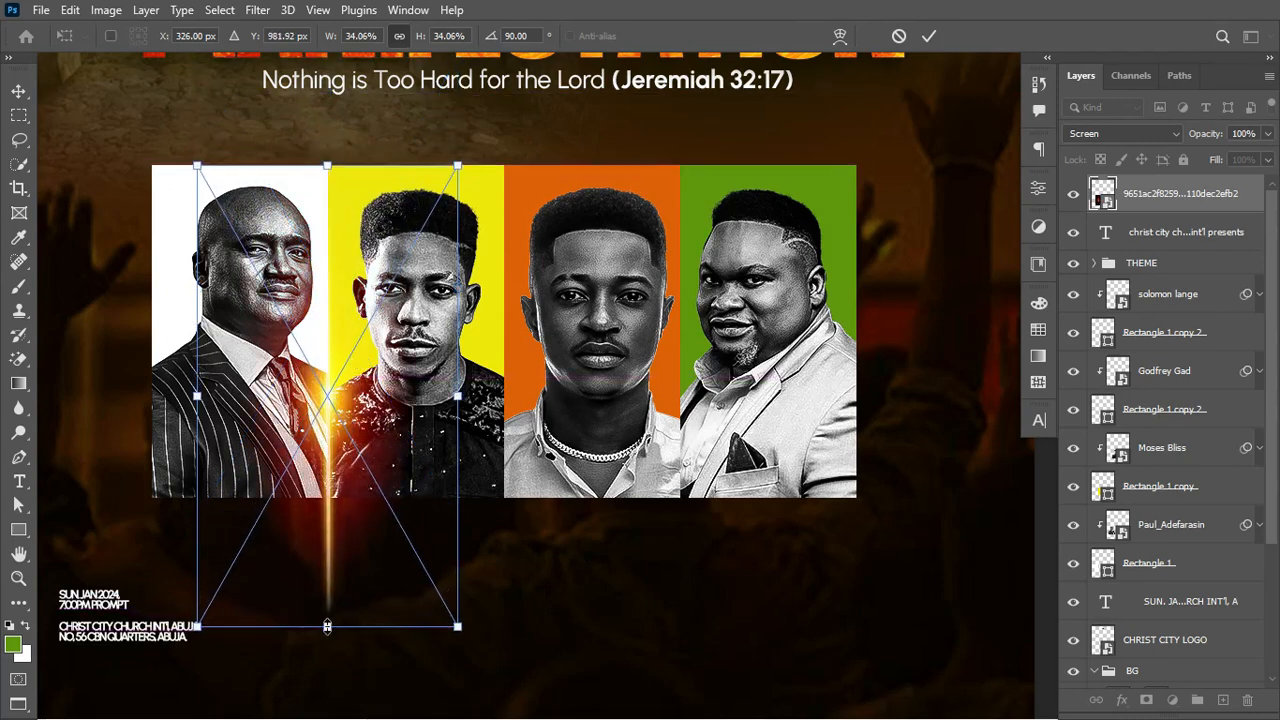
left_click_drag(327, 626, 323, 501)
key("Return")
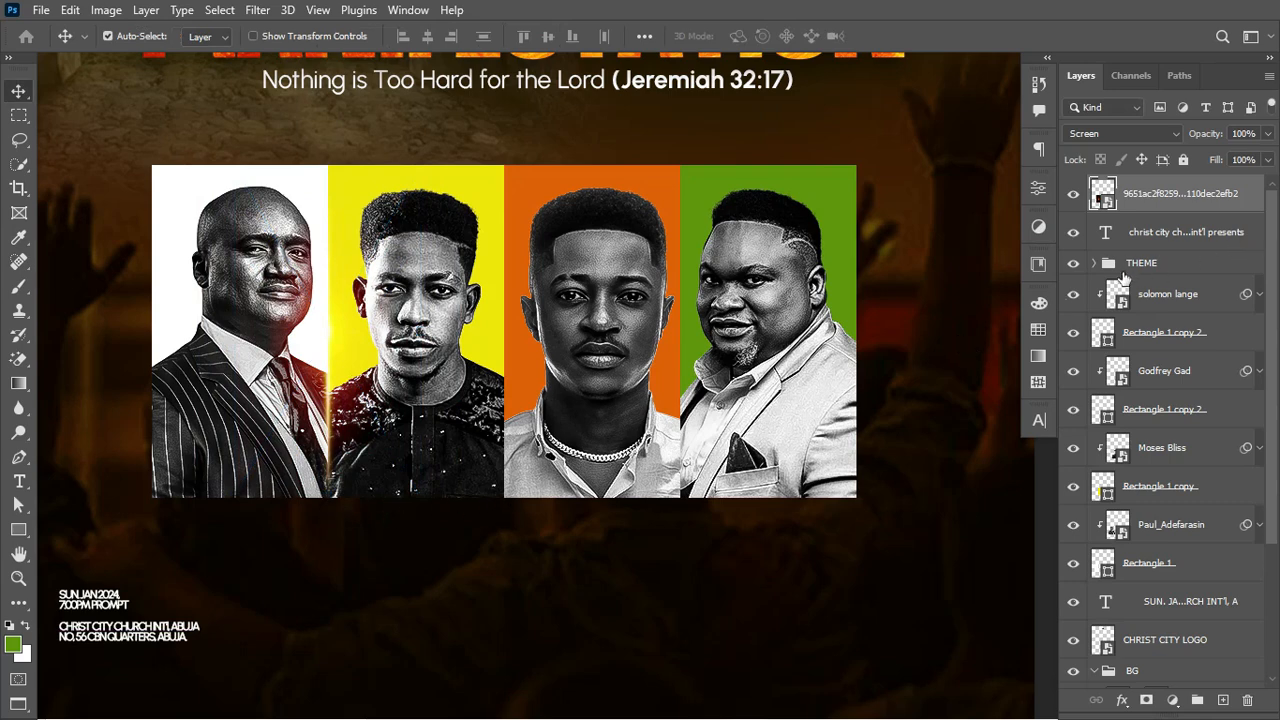
Step: Move the flare layer down to sit just above THEME in the layer stack
left_click_drag(1192, 200, 1192, 250)
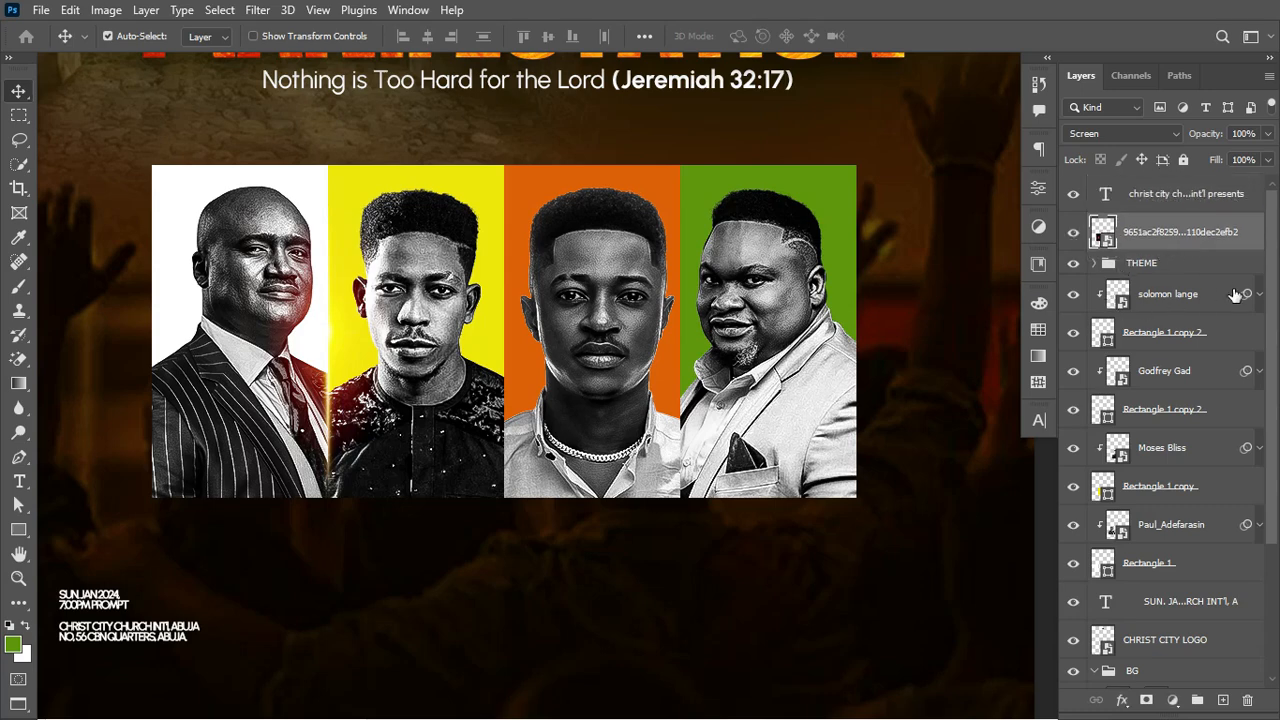
left_click(1200, 294)
scroll(1214, 286, "down", 1)
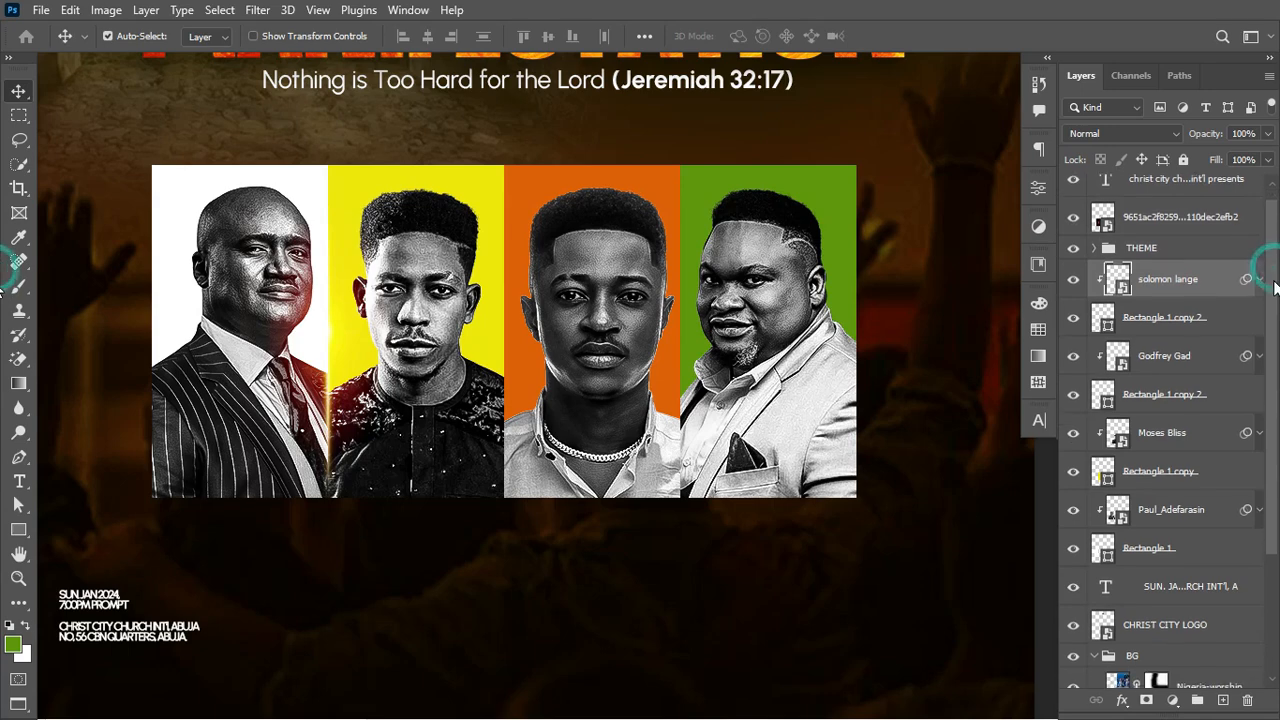
Step: Group the portrait layers and name the group MOG
left_click(1199, 556, "shift")
key("ctrl+g")
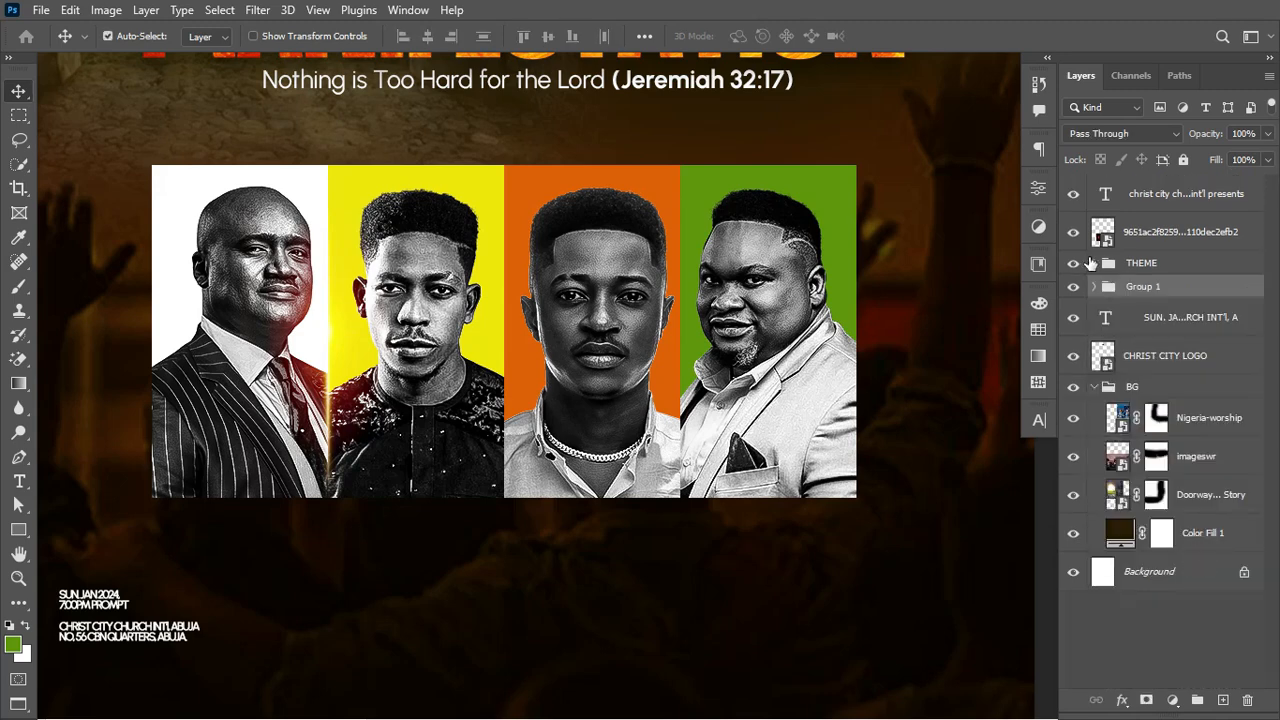
left_click(1073, 289)
left_click(1073, 289)
double_click(1143, 286)
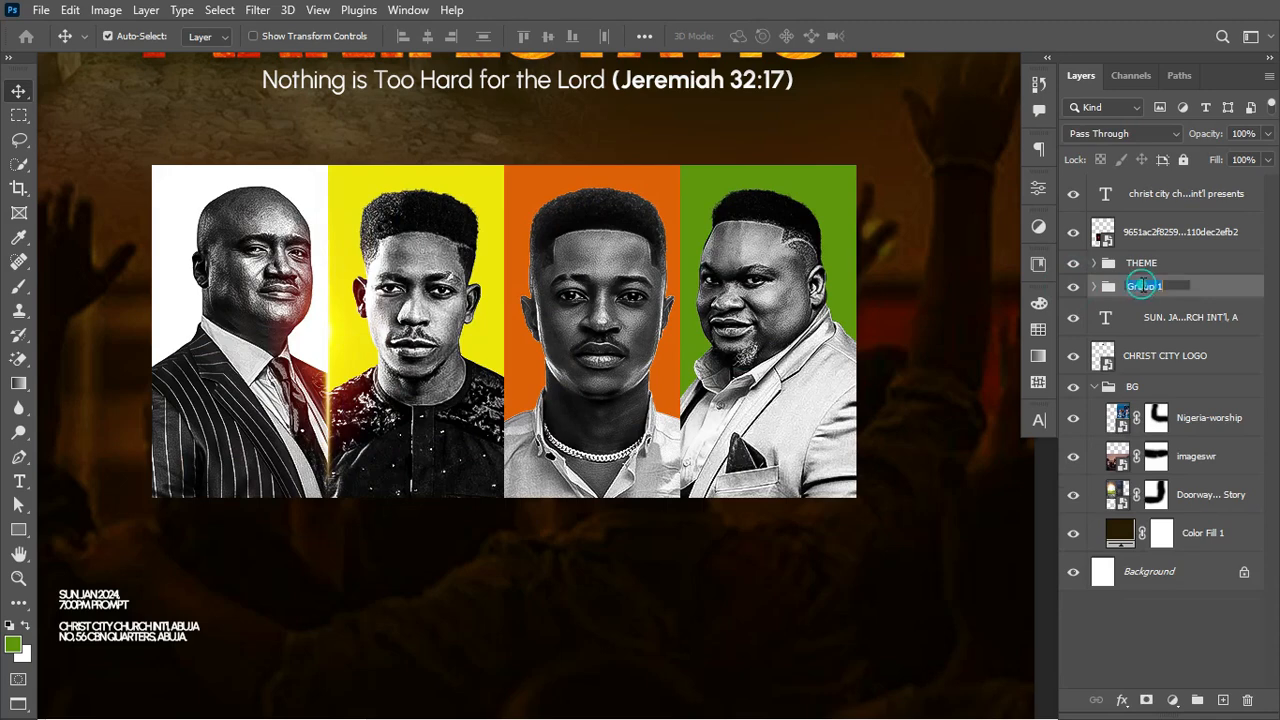
type("MO")
key("Return")
Step: Duplicate the glow twice, placing copies at the second/third and third/fourth panel seams
left_click(1157, 238)
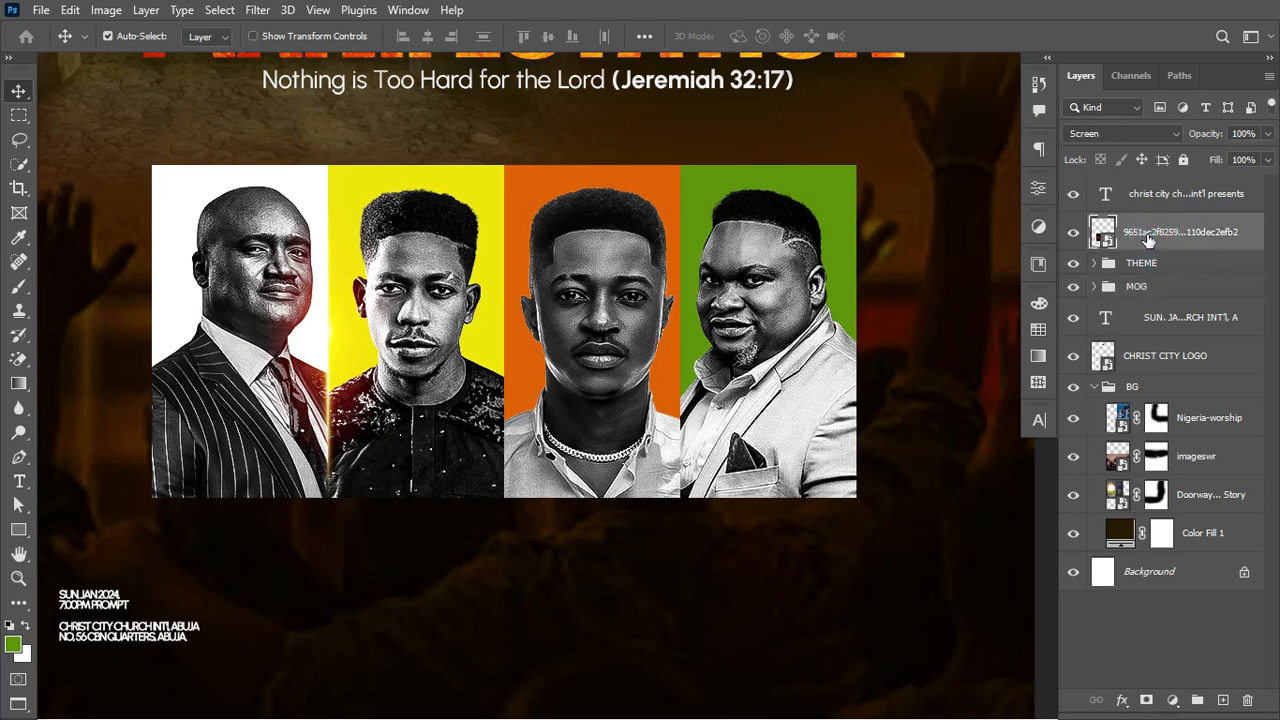
key("ctrl+j")
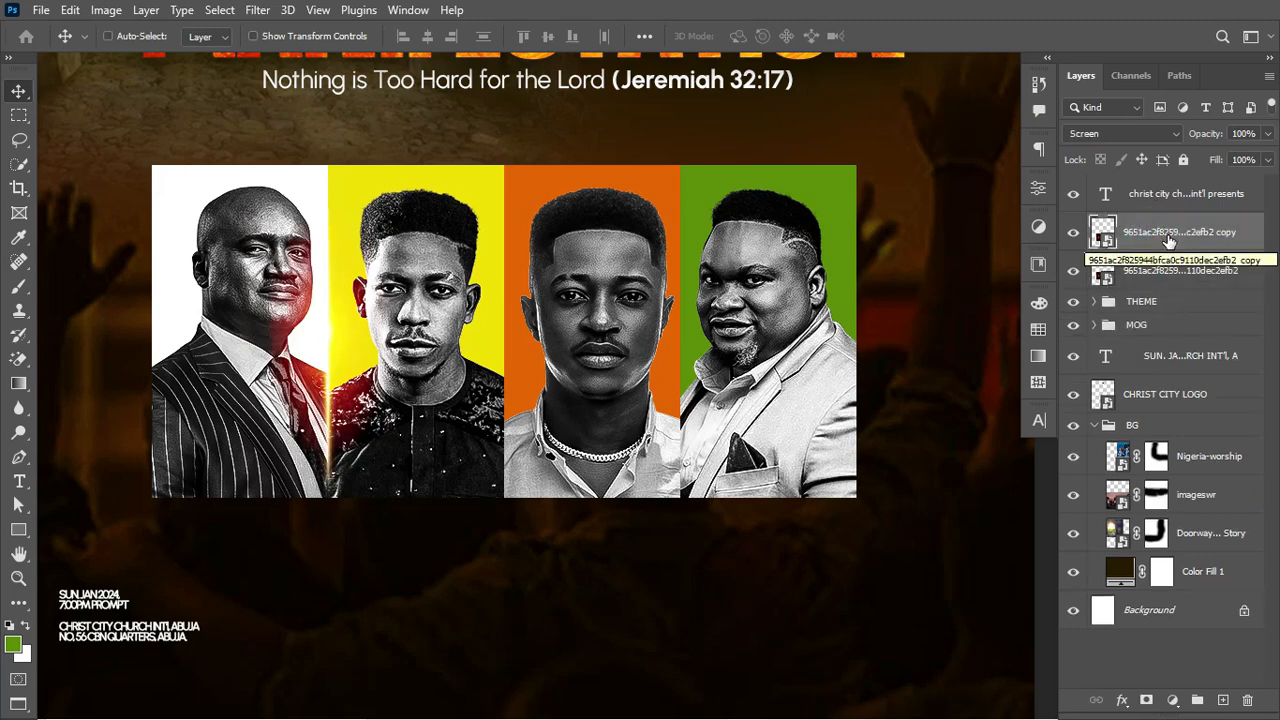
key("ctrl+t")
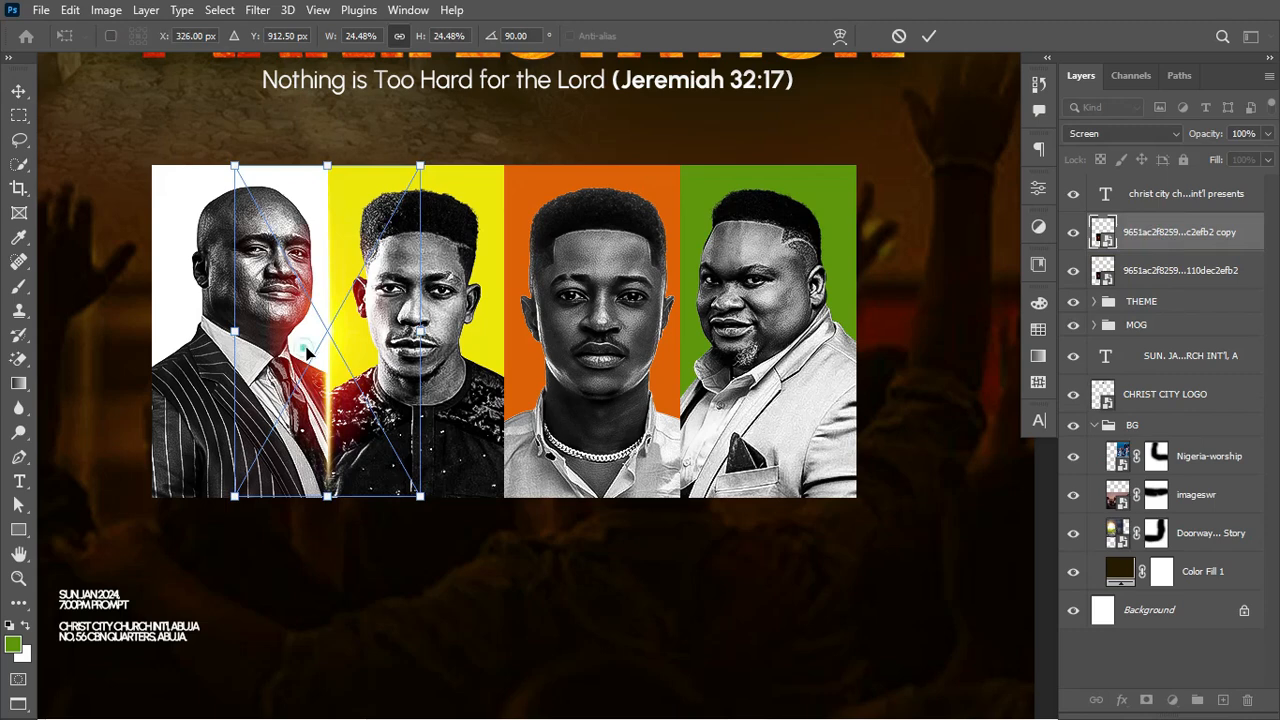
left_click_drag(307, 350, 483, 342)
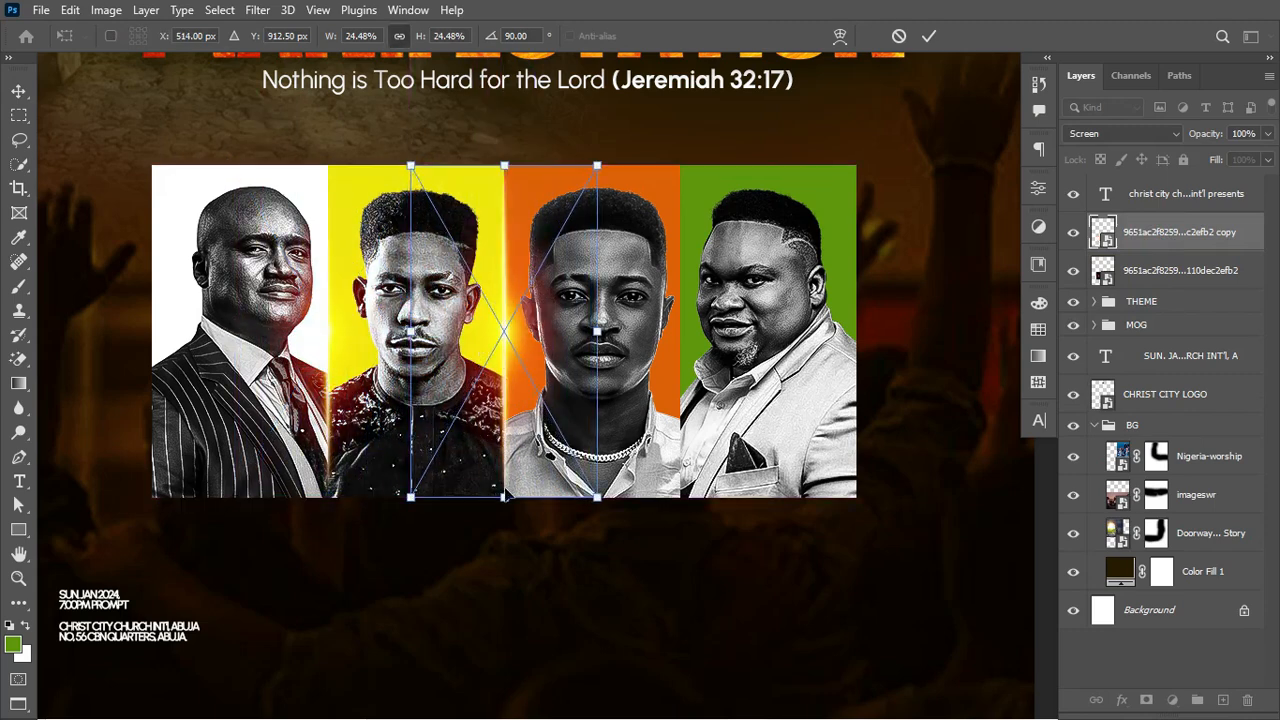
key("Return")
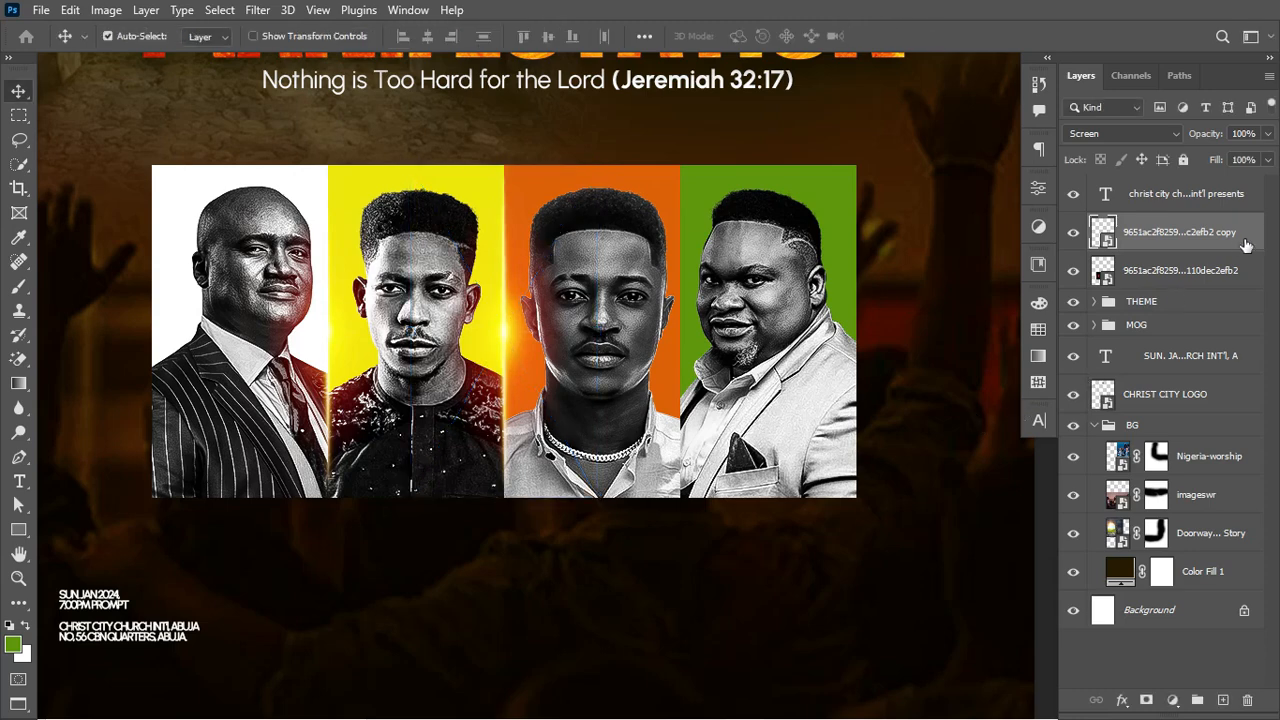
key("ctrl+j")
key("ctrl+t")
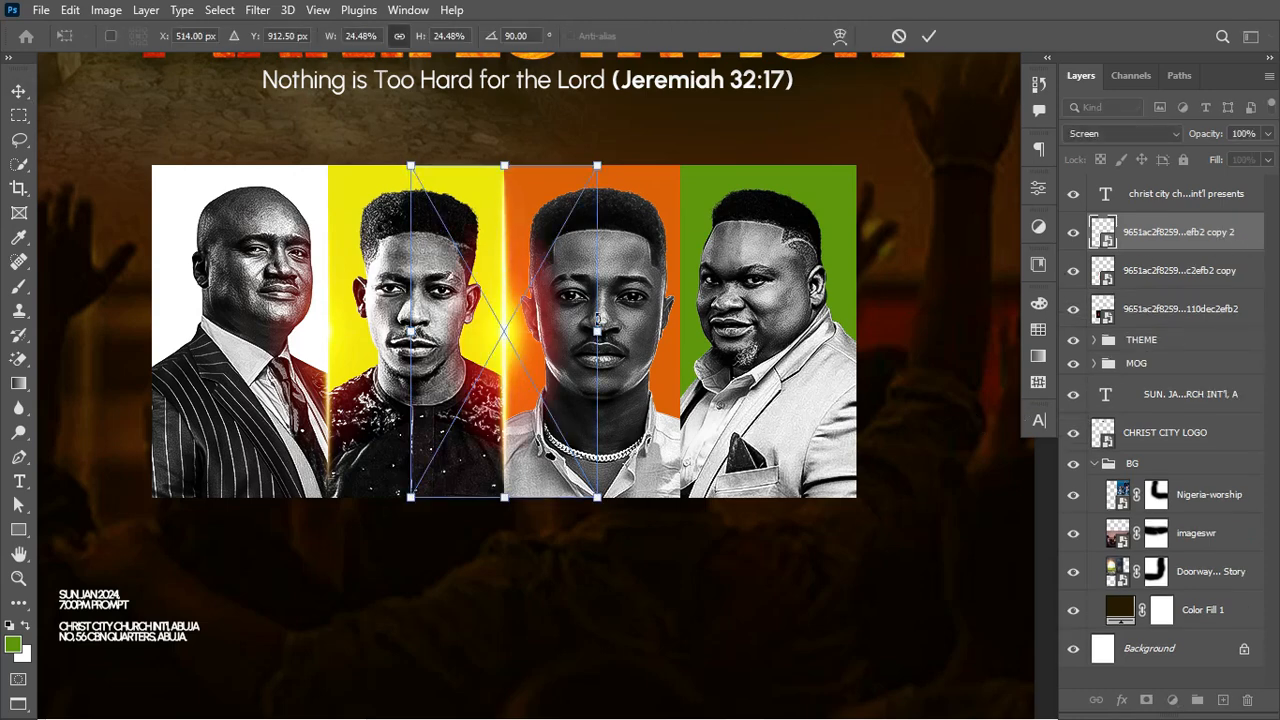
left_click_drag(548, 327, 688, 327)
key("Return")
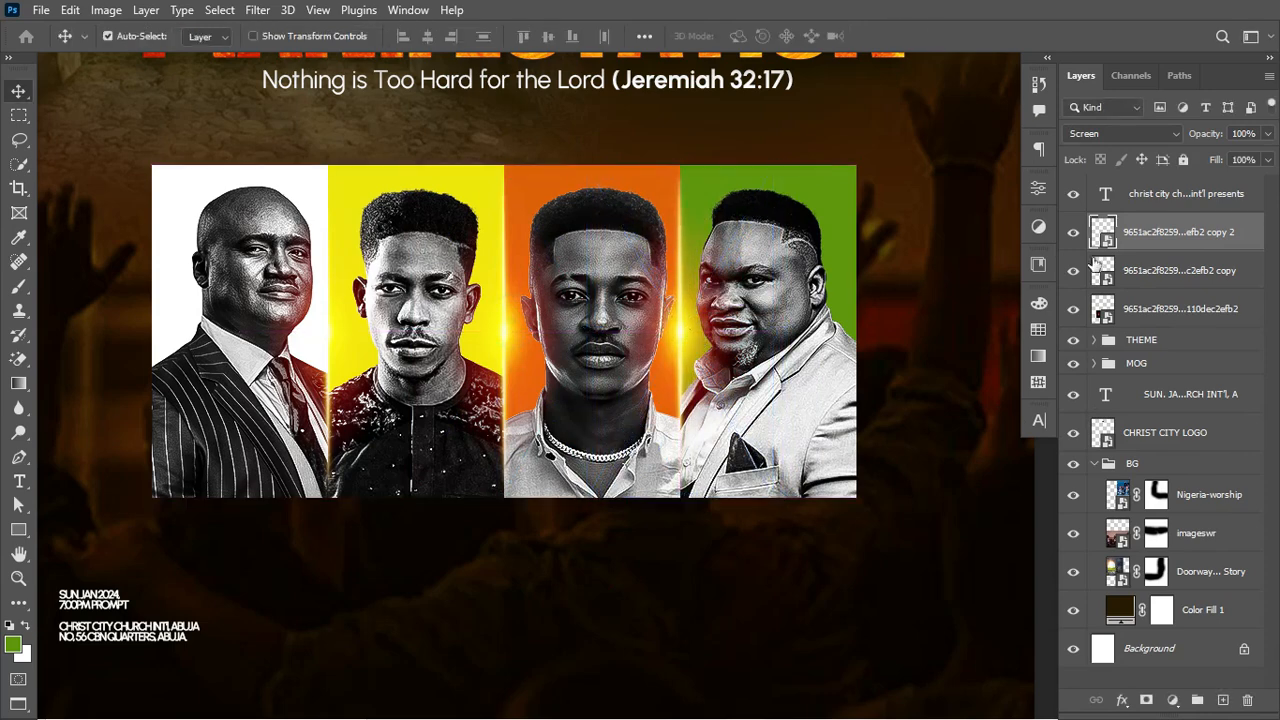
Step: Double the three glows with copies and group all six glow layers
left_click(1205, 309, "shift")
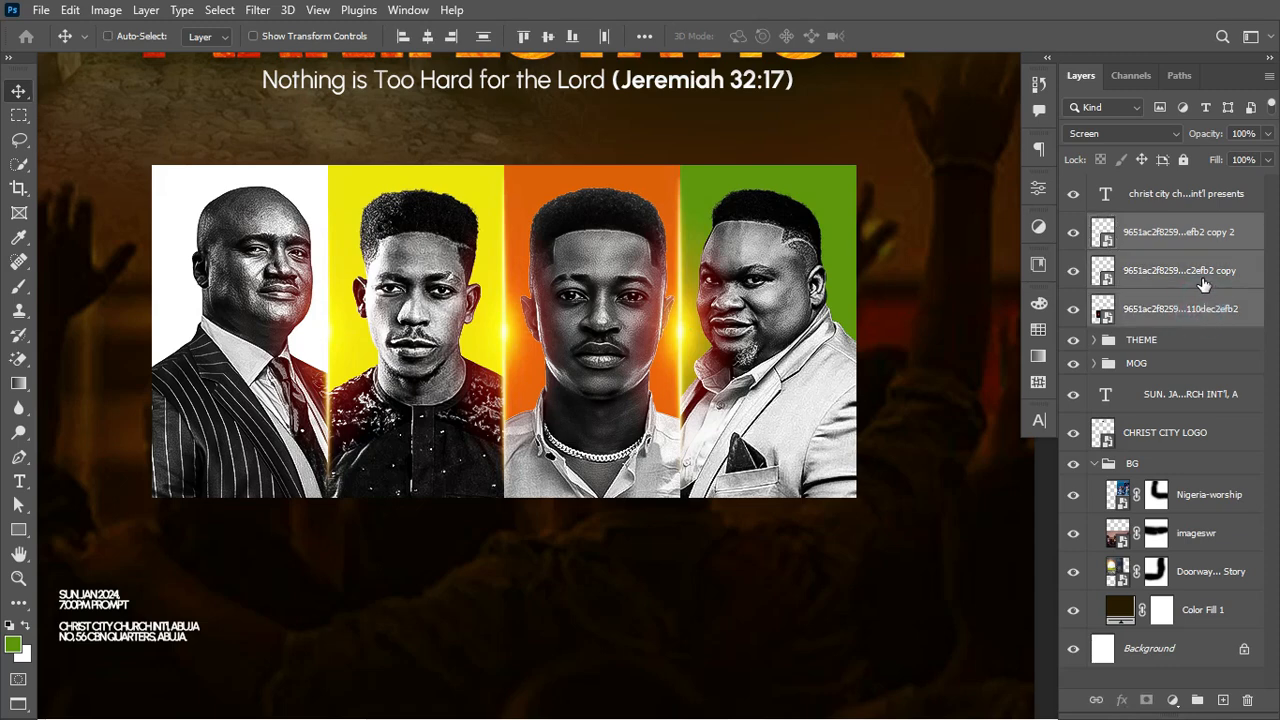
key("ctrl+j")
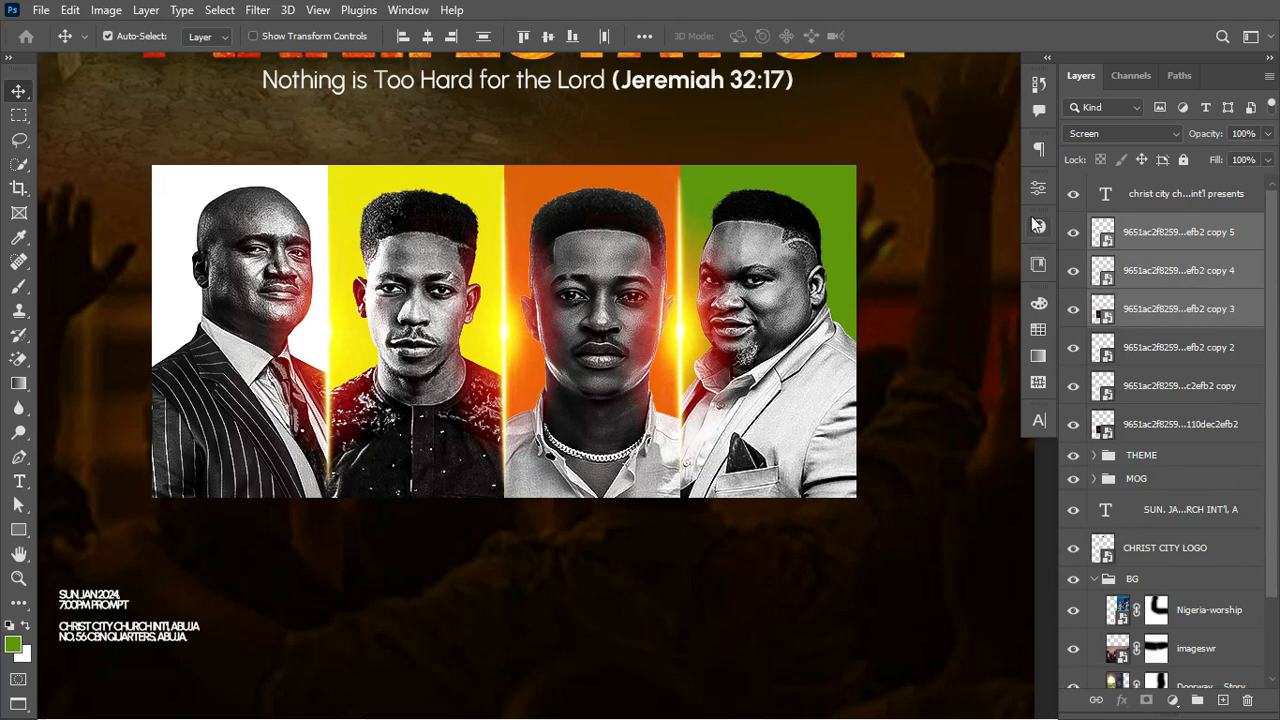
left_click(1228, 231)
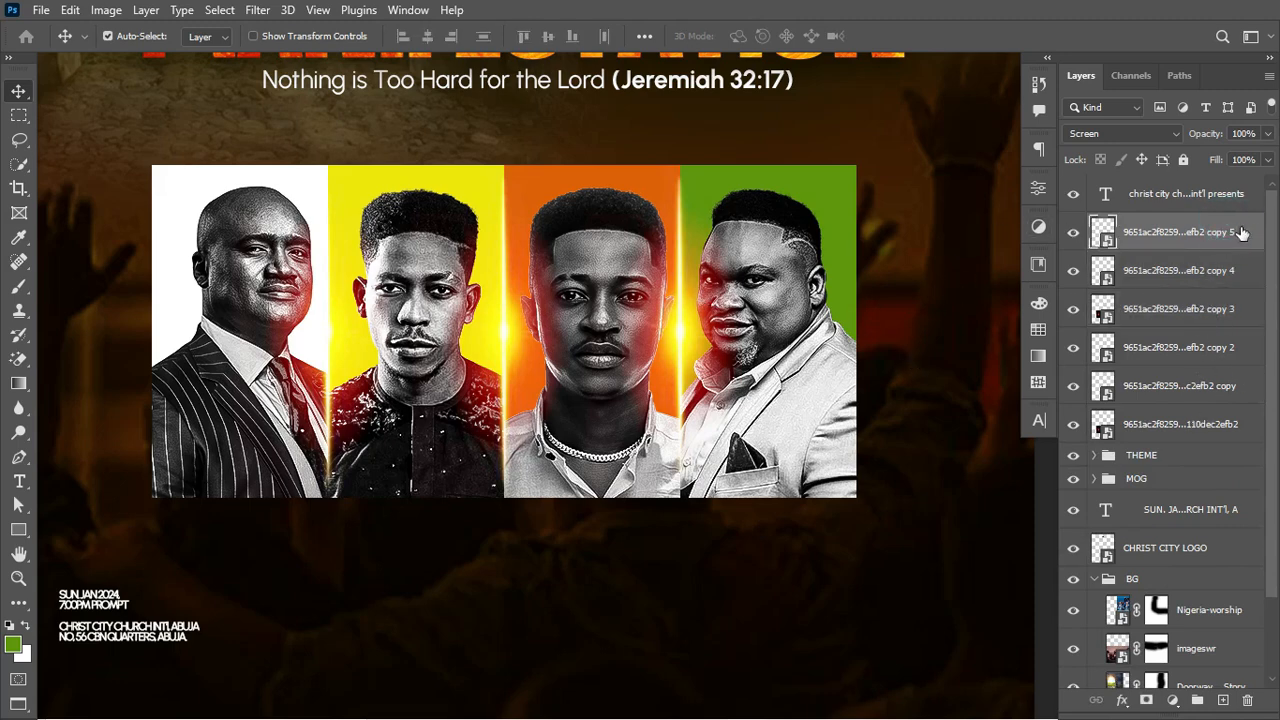
left_click(1199, 425, "shift")
key("ctrl+g")
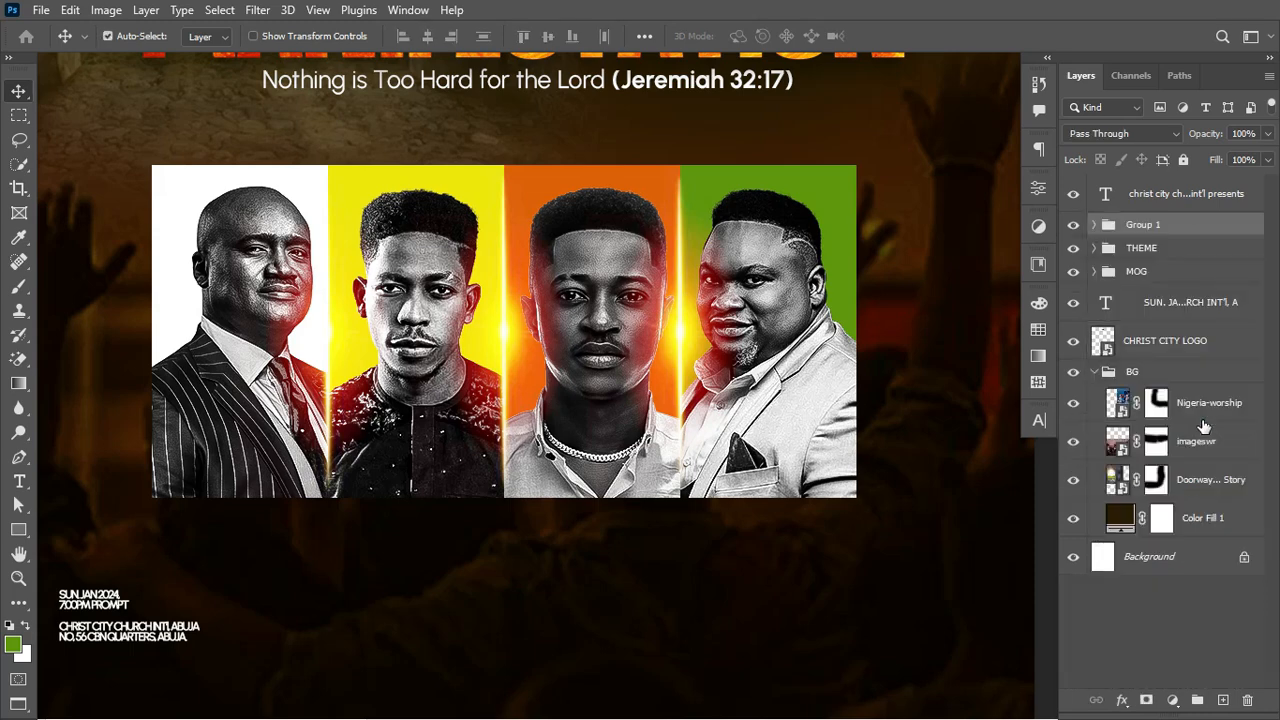
Step: Rename the glow group to LIGHT FLARE
double_click(1143, 225)
type("LIGHT FLARE")
key("Return")
Step: Fit the poster to the screen and zoom in and out to review the lit portrait strip
key("ctrl+0")
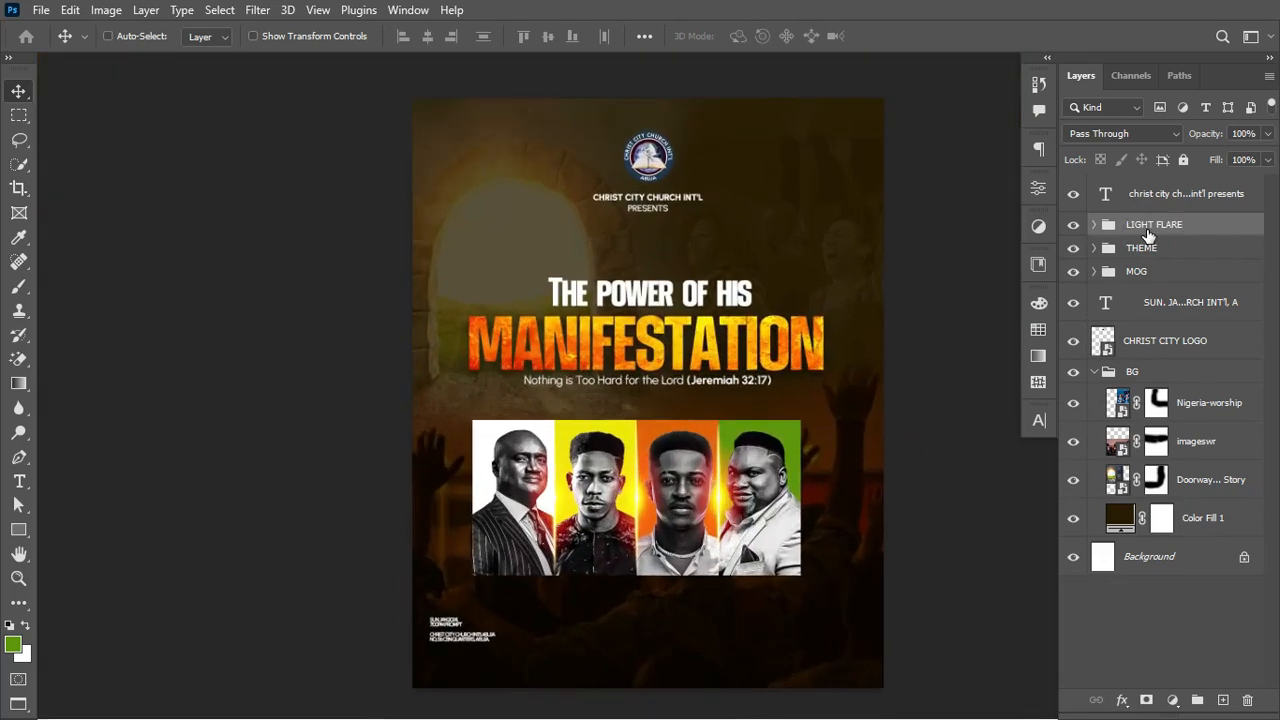
key("ctrl+plus")
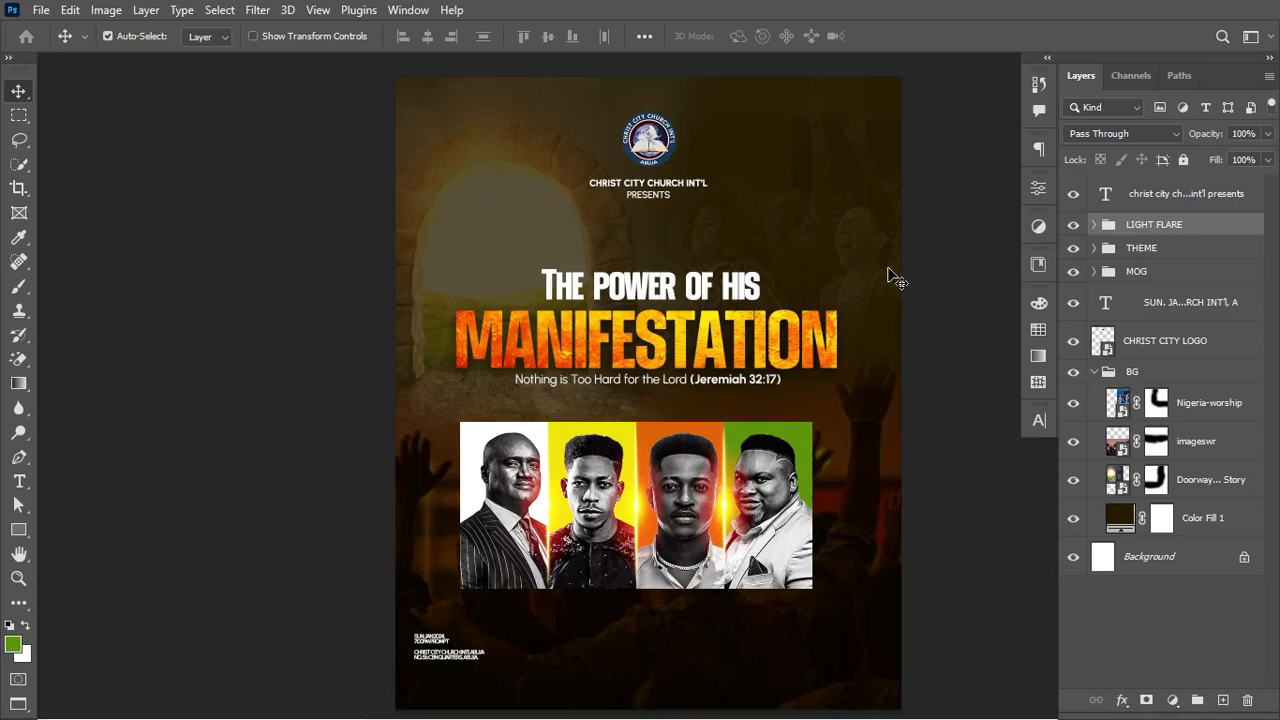
scroll(891, 277, "right", 3)
scroll(893, 277, "right", 1)
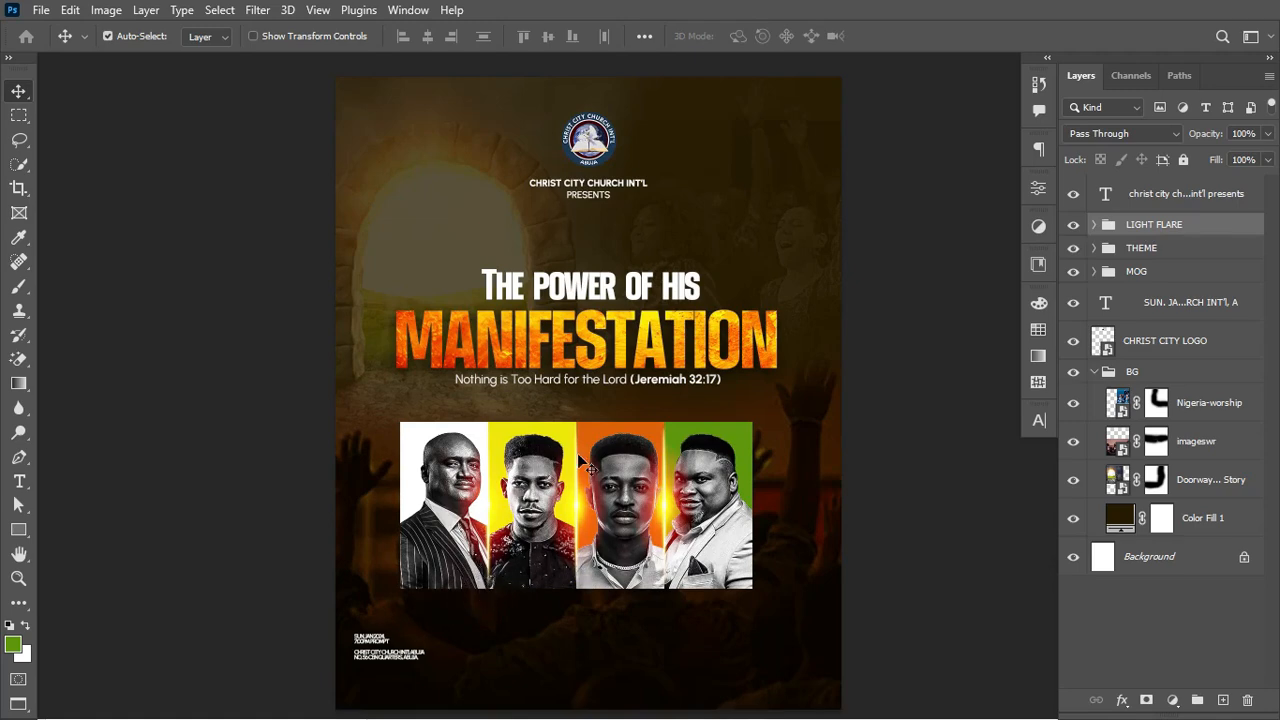
key("ctrl+plus")
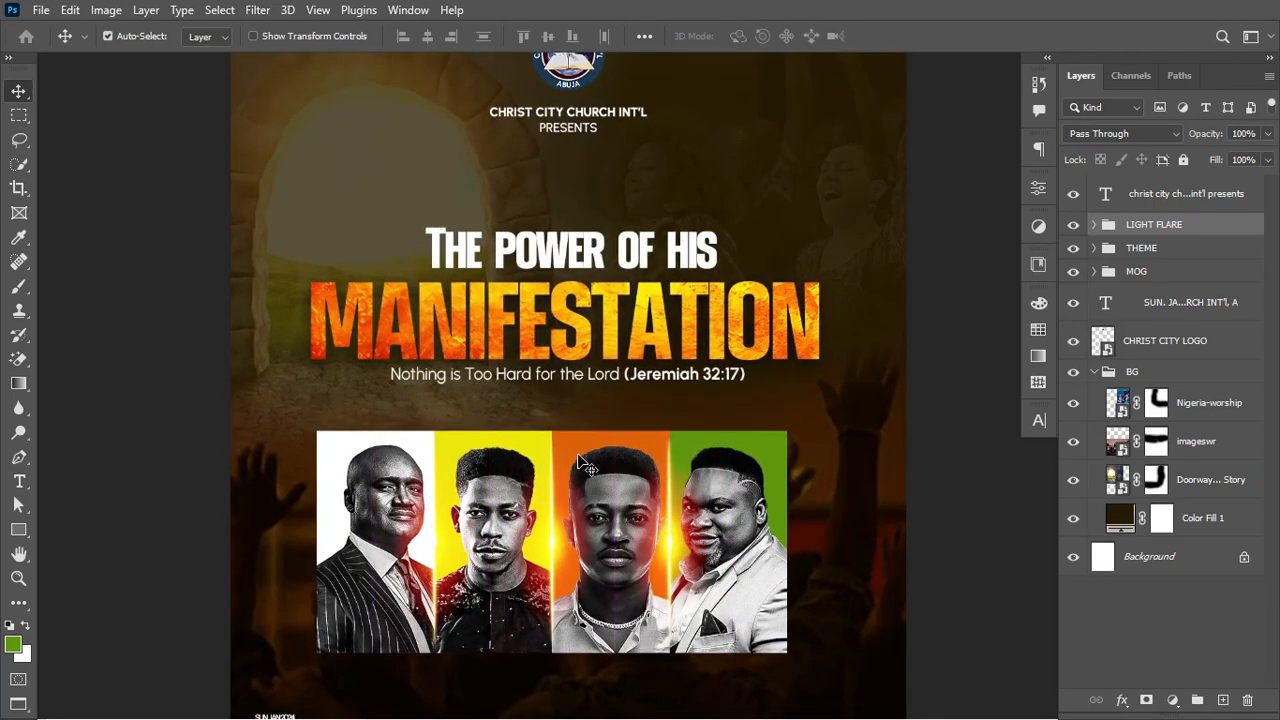
key("ctrl+minus")
key("t")
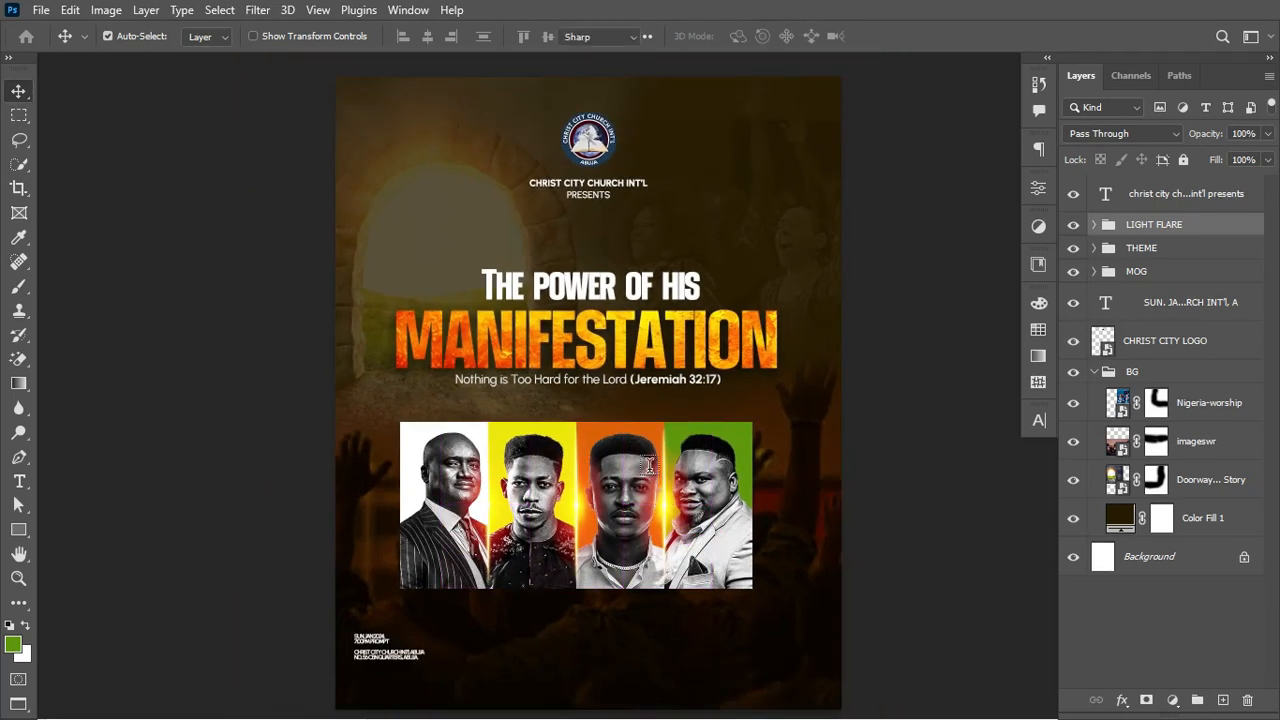
left_click(21, 93)
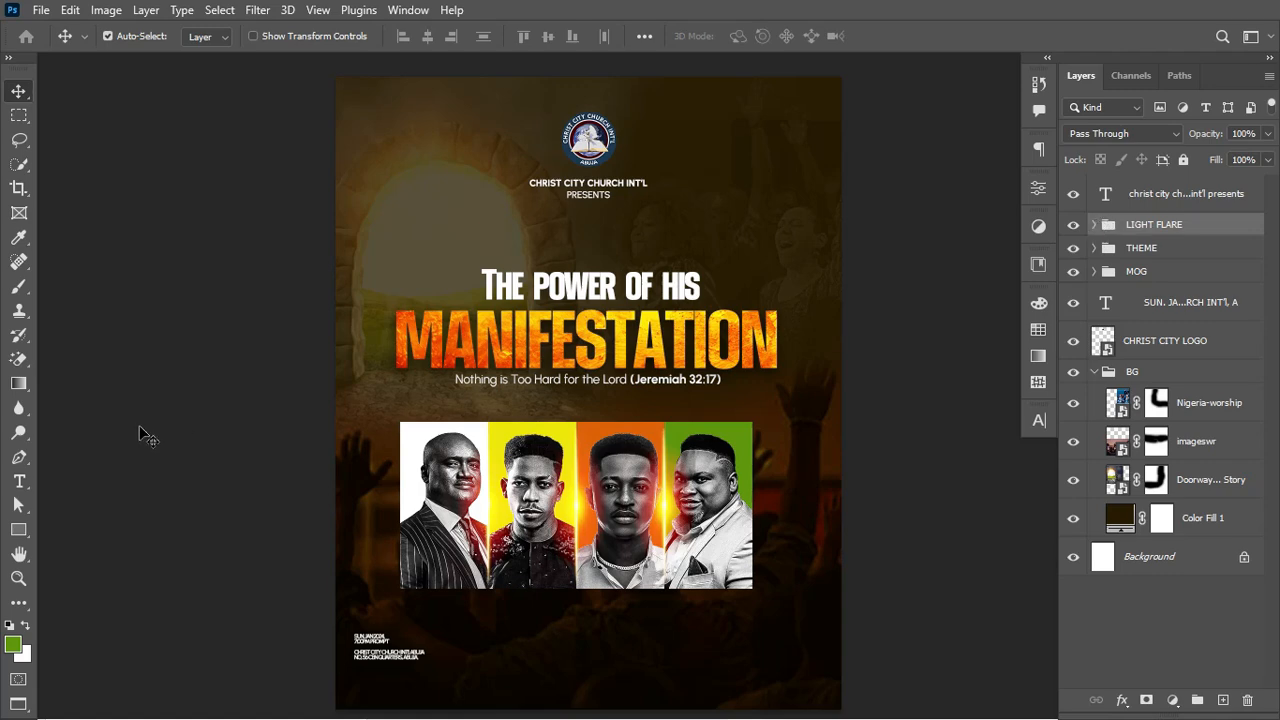
Step: Draw a 180 × 55 px white rectangle with no outline below the first portrait
left_click(19, 530)
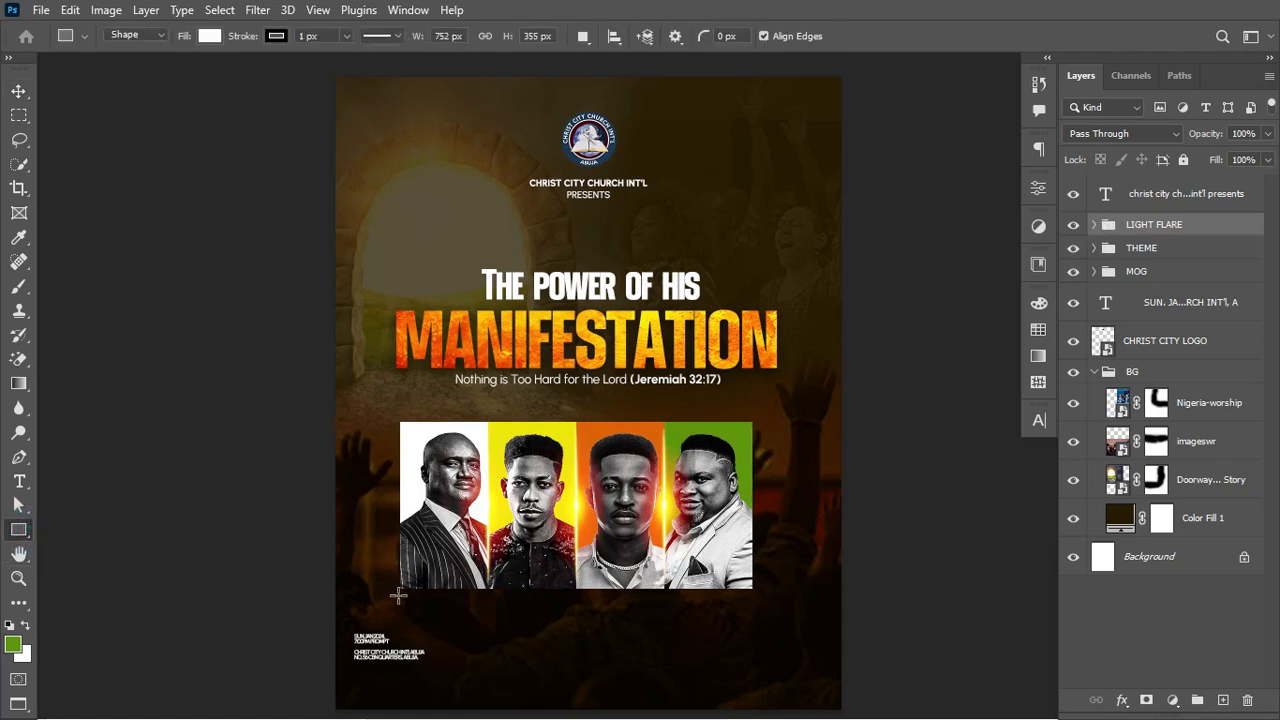
left_click_drag(401, 591, 485, 617)
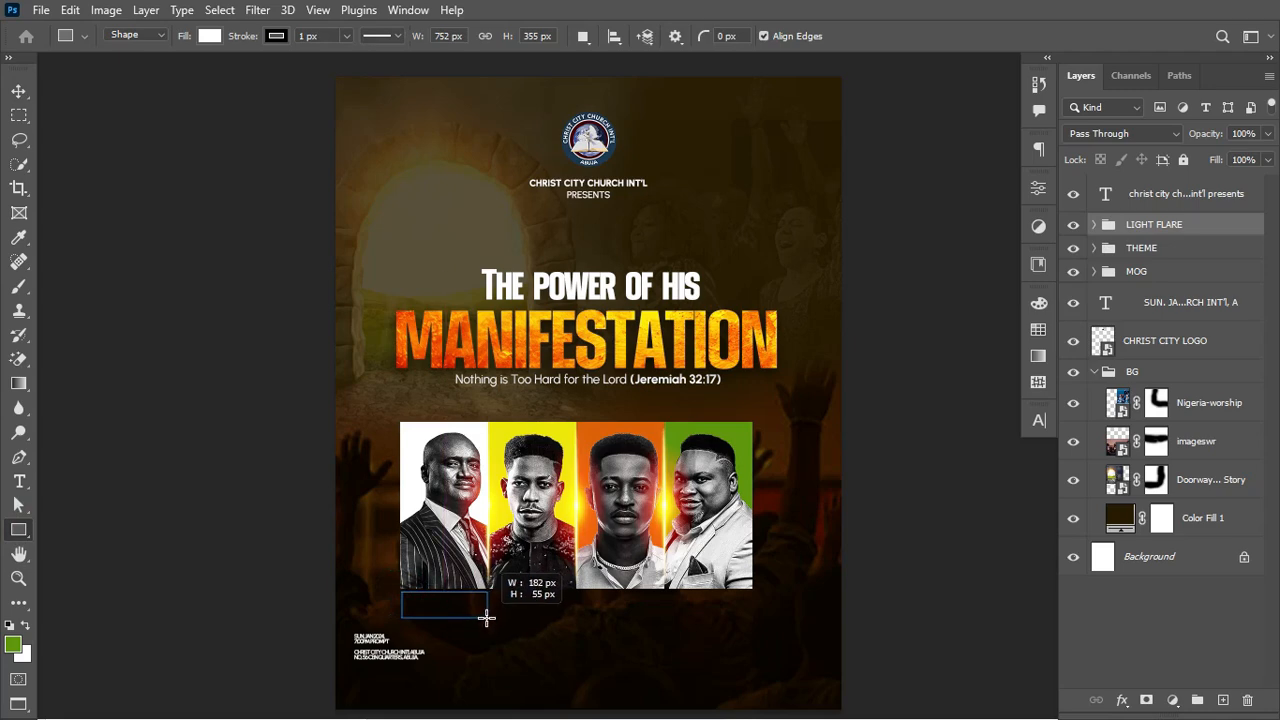
left_click_drag(485, 617, 485, 617)
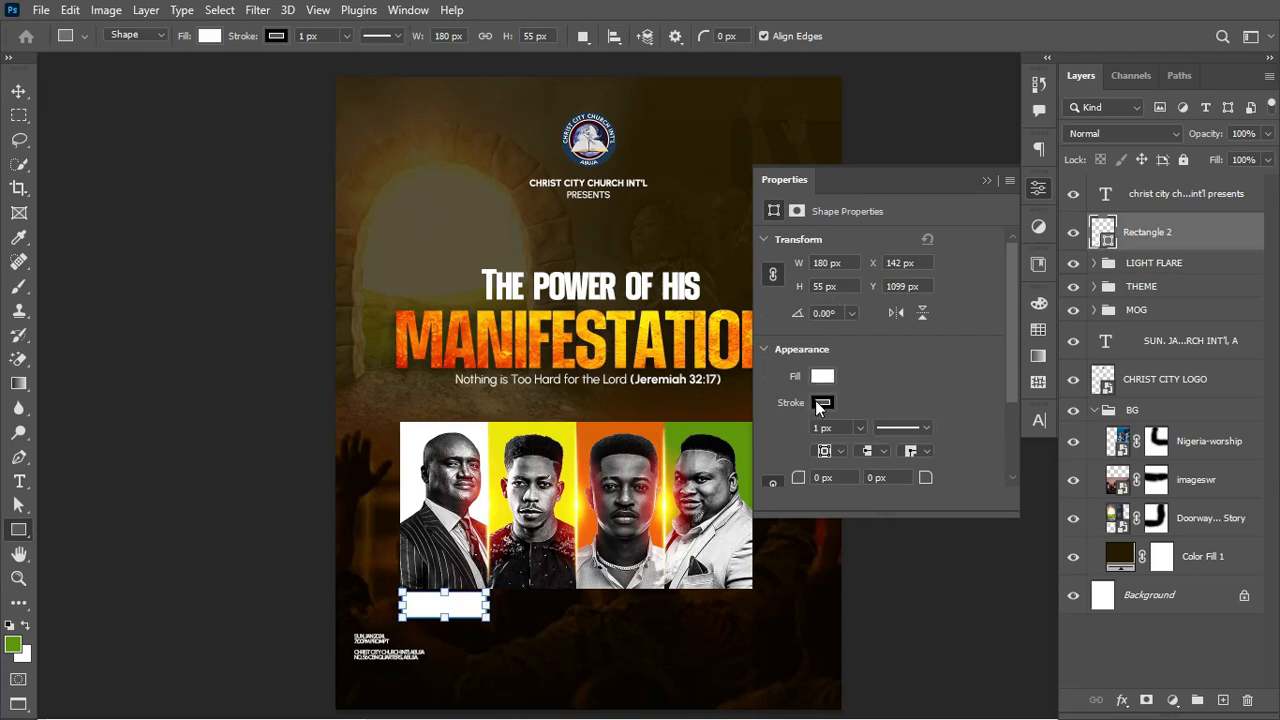
left_click(821, 402)
left_click(785, 401)
Step: Snap the rectangle to the first panel's bottom-left corner and enlarge it to 187 × 57 px
left_click(22, 95)
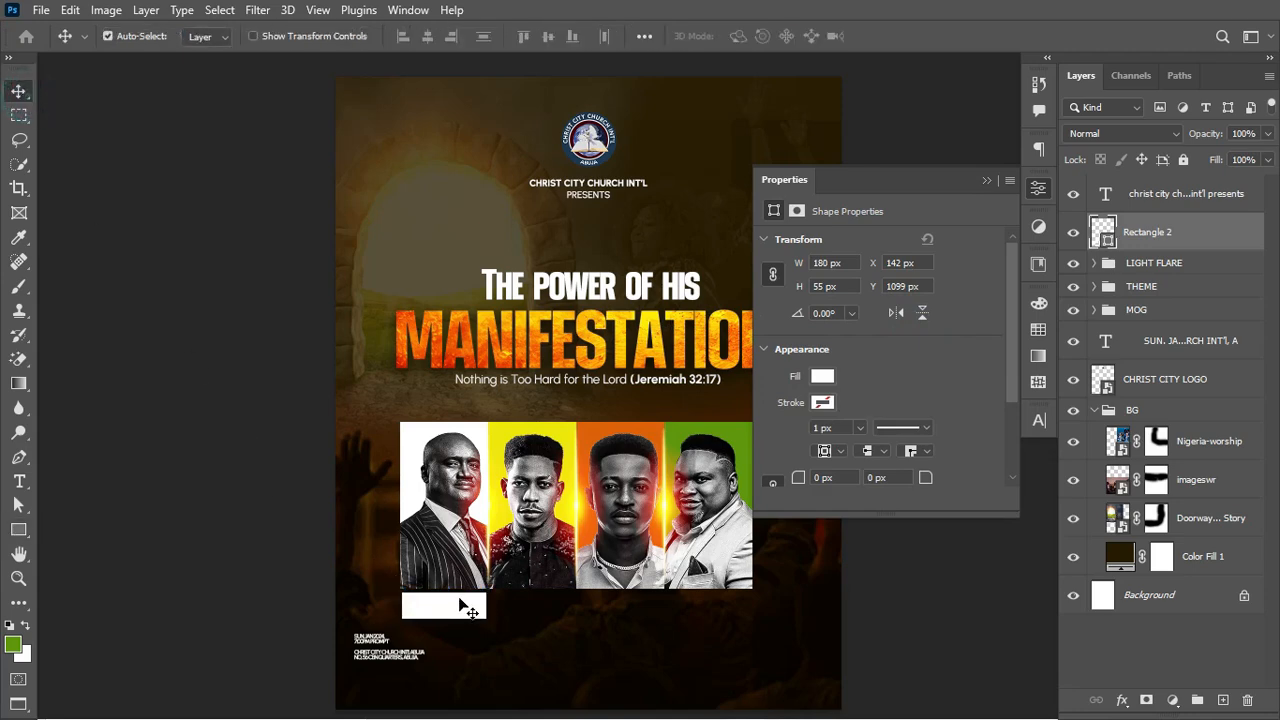
left_click_drag(457, 601, 451, 585)
key("ctrl+plus")
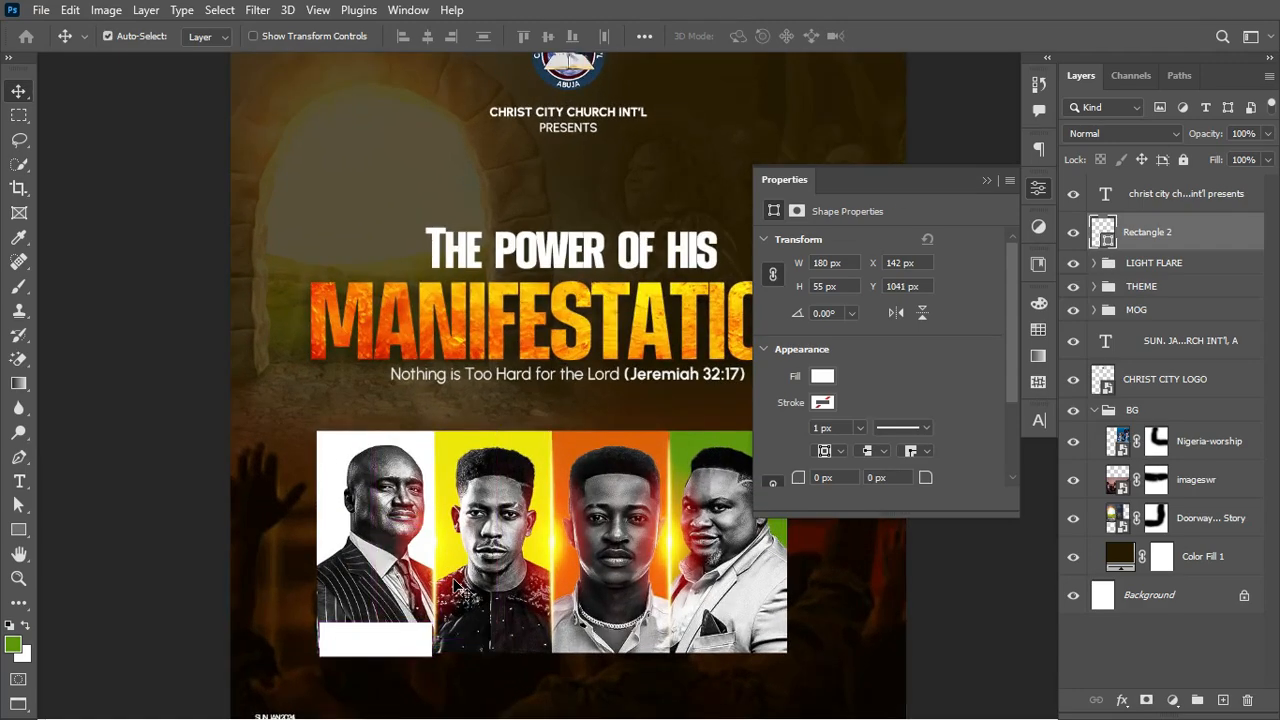
key("ctrl+plus")
scroll(460, 590, "down", 3)
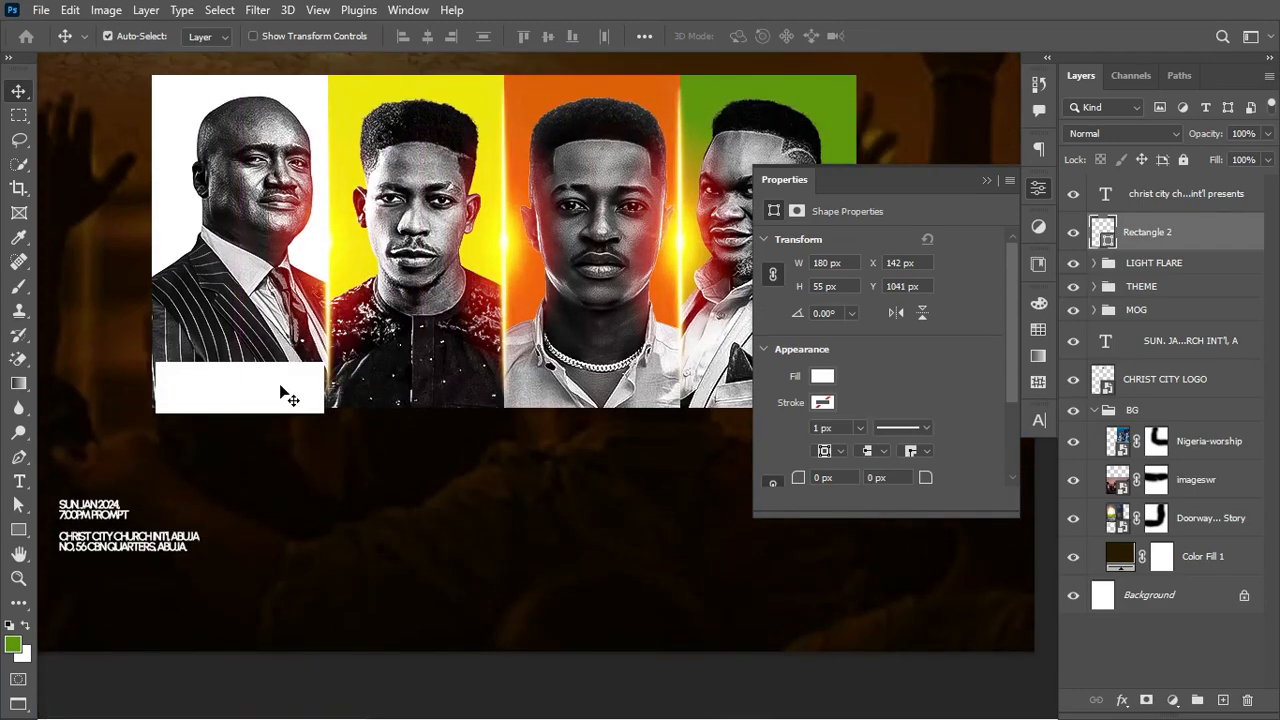
left_click_drag(280, 392, 327, 356)
key("ctrl+t")
key("Return")
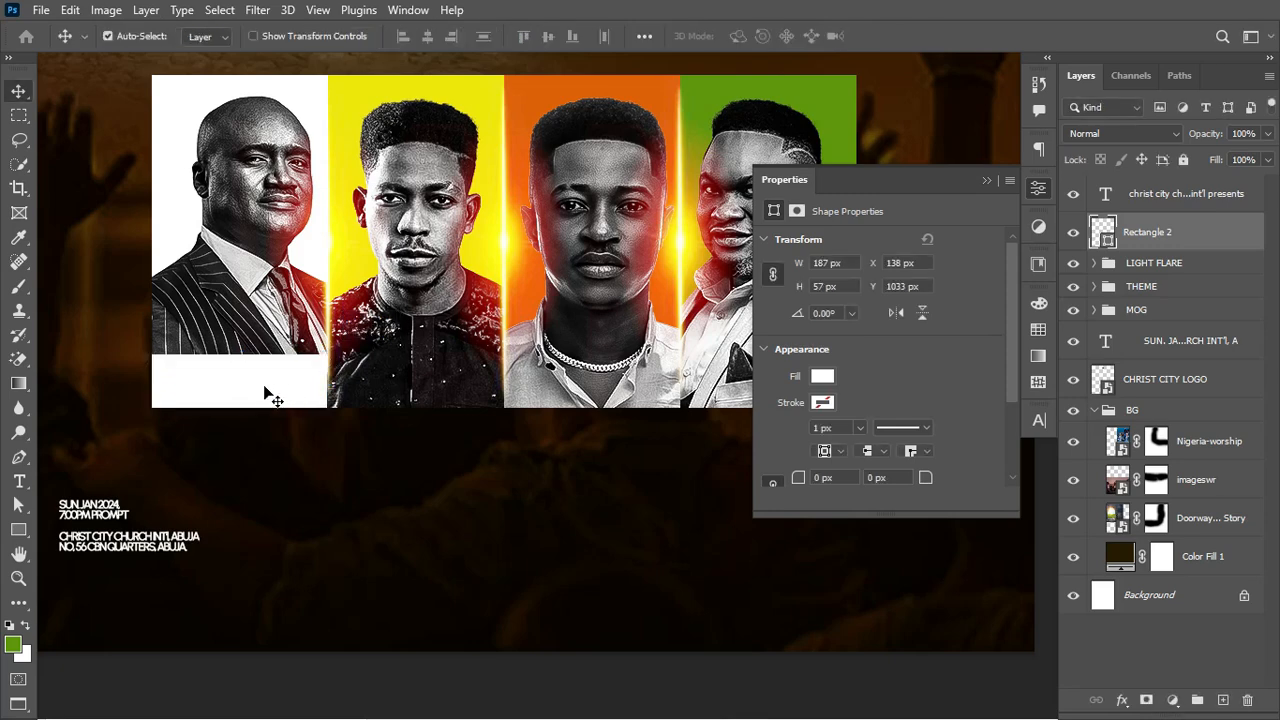
key("t")
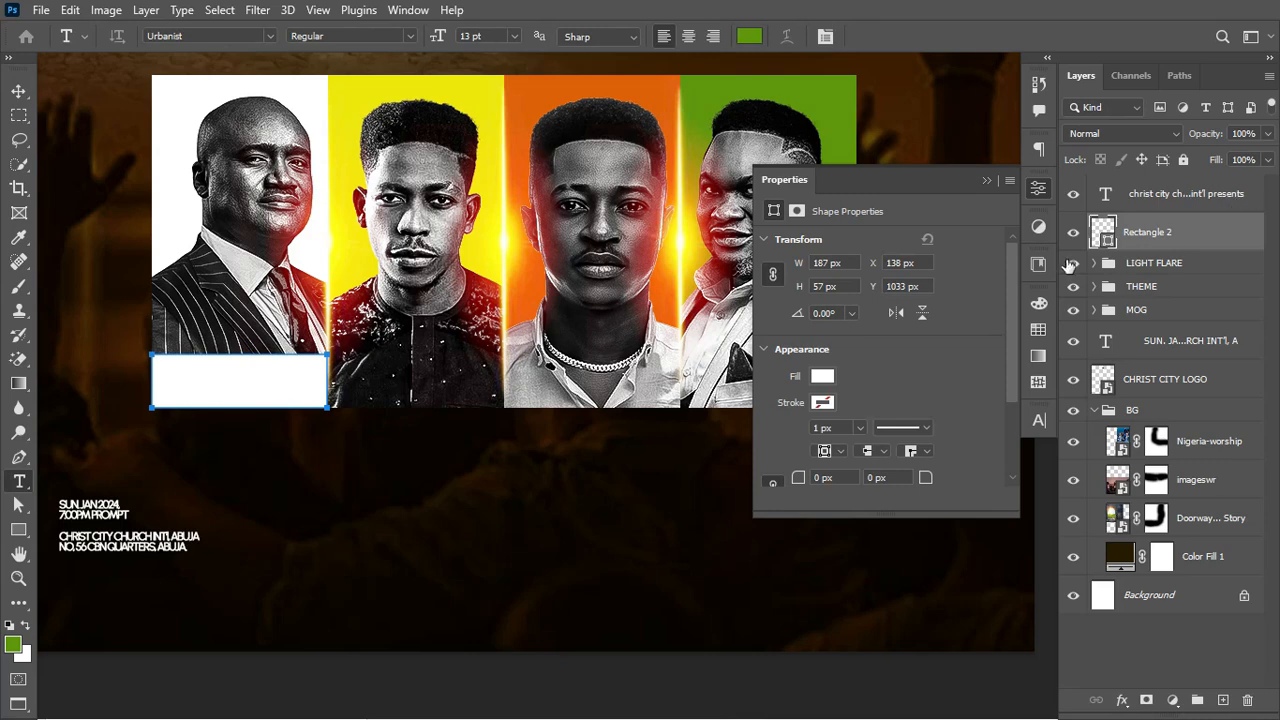
Step: Add a text layer with the pasted speaker name, split over two lines without the underscore
left_click(246, 175, "ctrl")
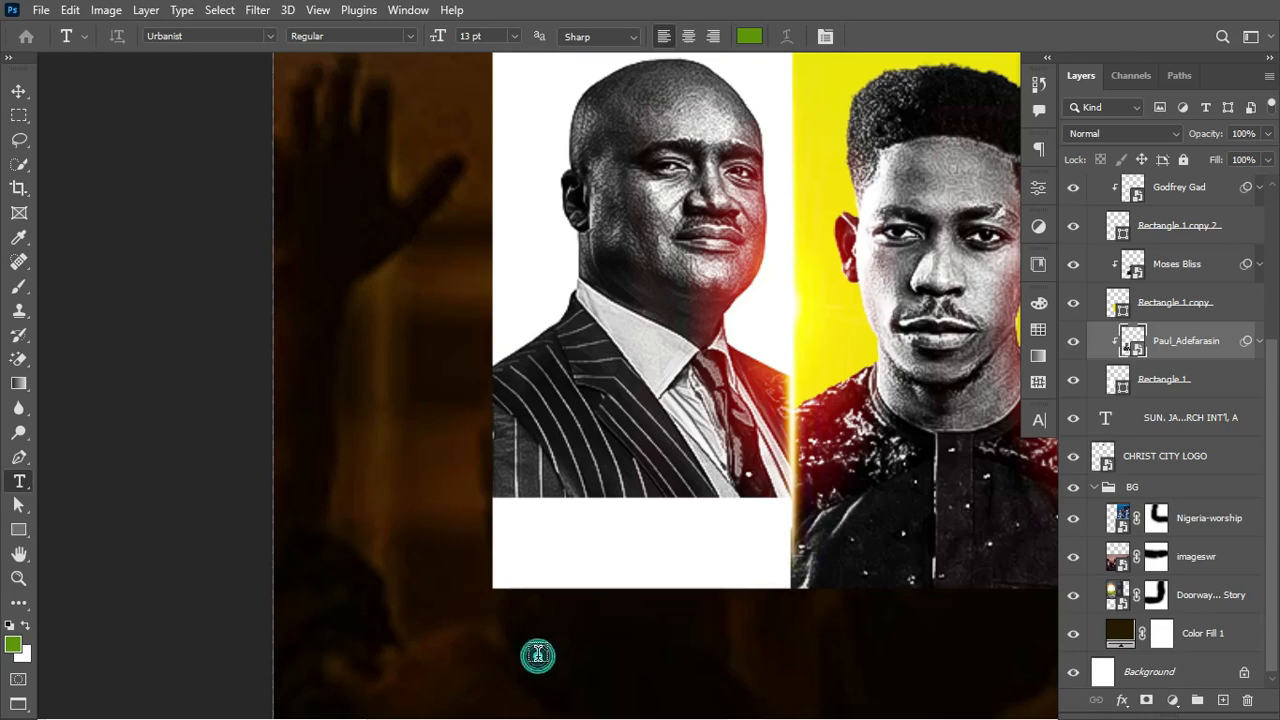
left_click(537, 656)
type("Paul_Adefarasin")
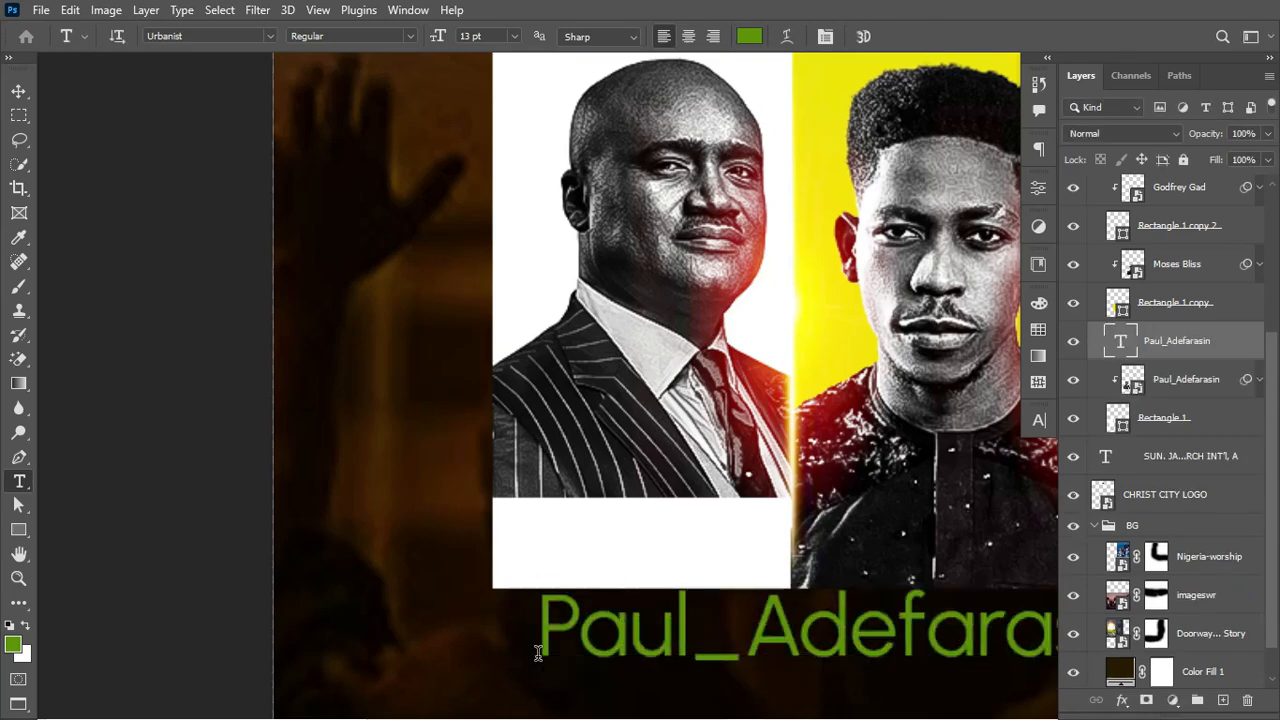
left_click(753, 642)
key("BackSpace")
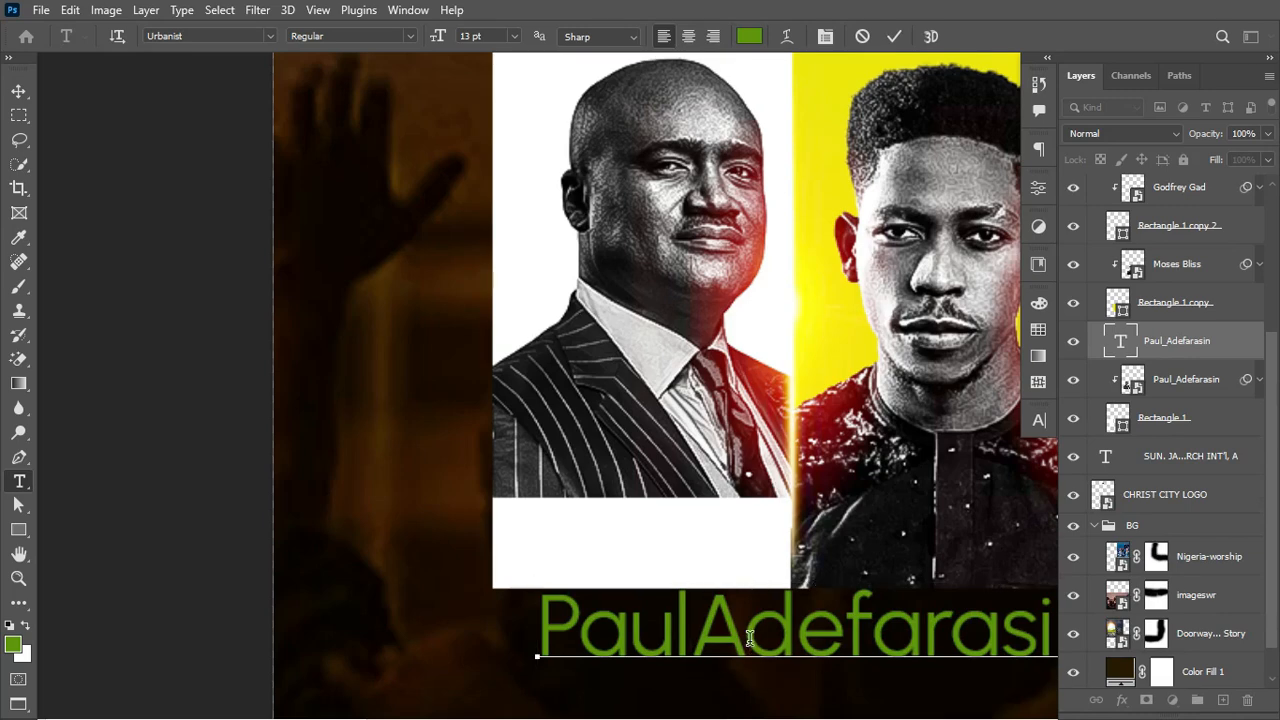
key("Return")
key("ctrl+Return")
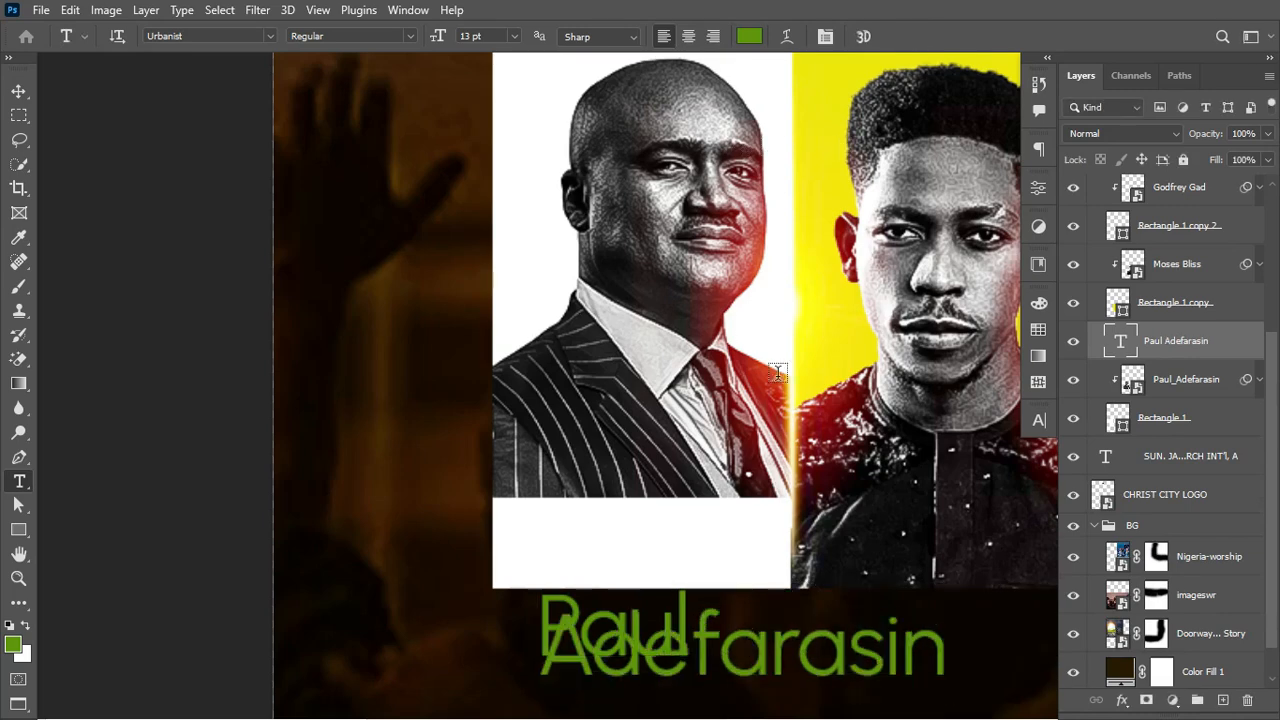
Step: Colour the name dark grey and move its layer above Rectangle 2
left_click(749, 36)
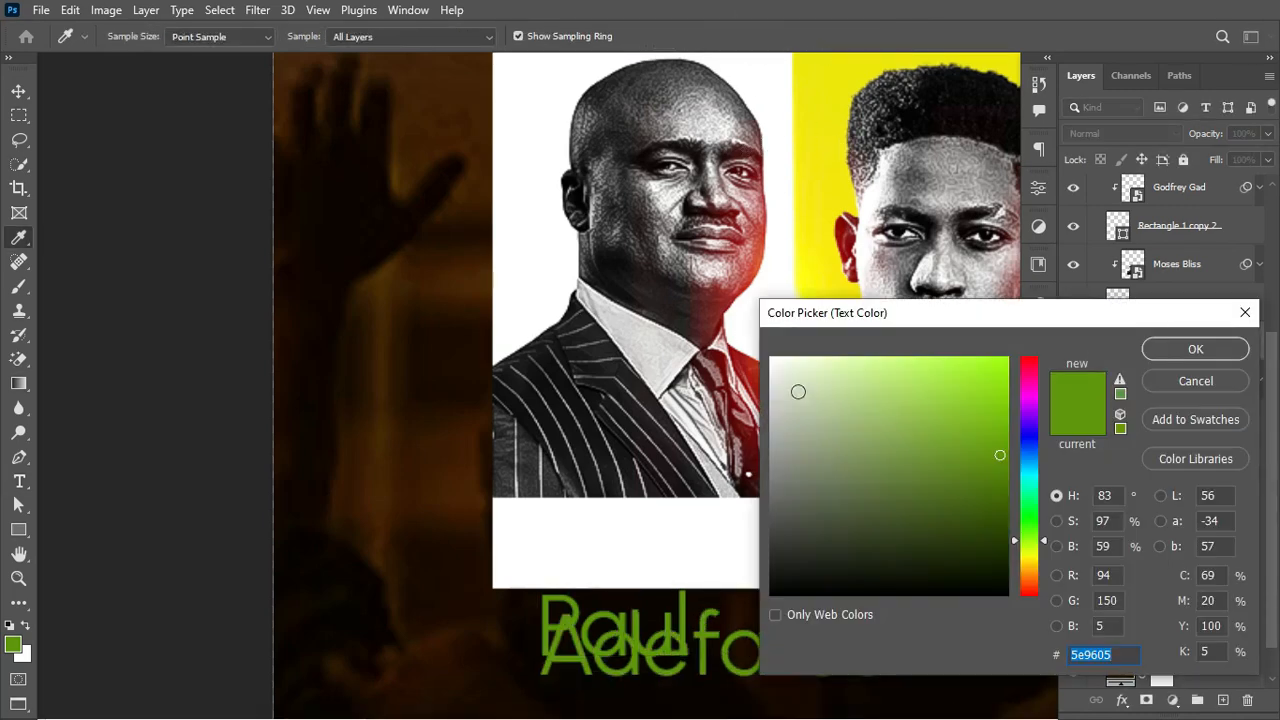
mouse_move(837, 375)
left_mouse_down()
mouse_move(795, 374)
mouse_move(789, 483)
mouse_move(750, 563)
left_mouse_up()
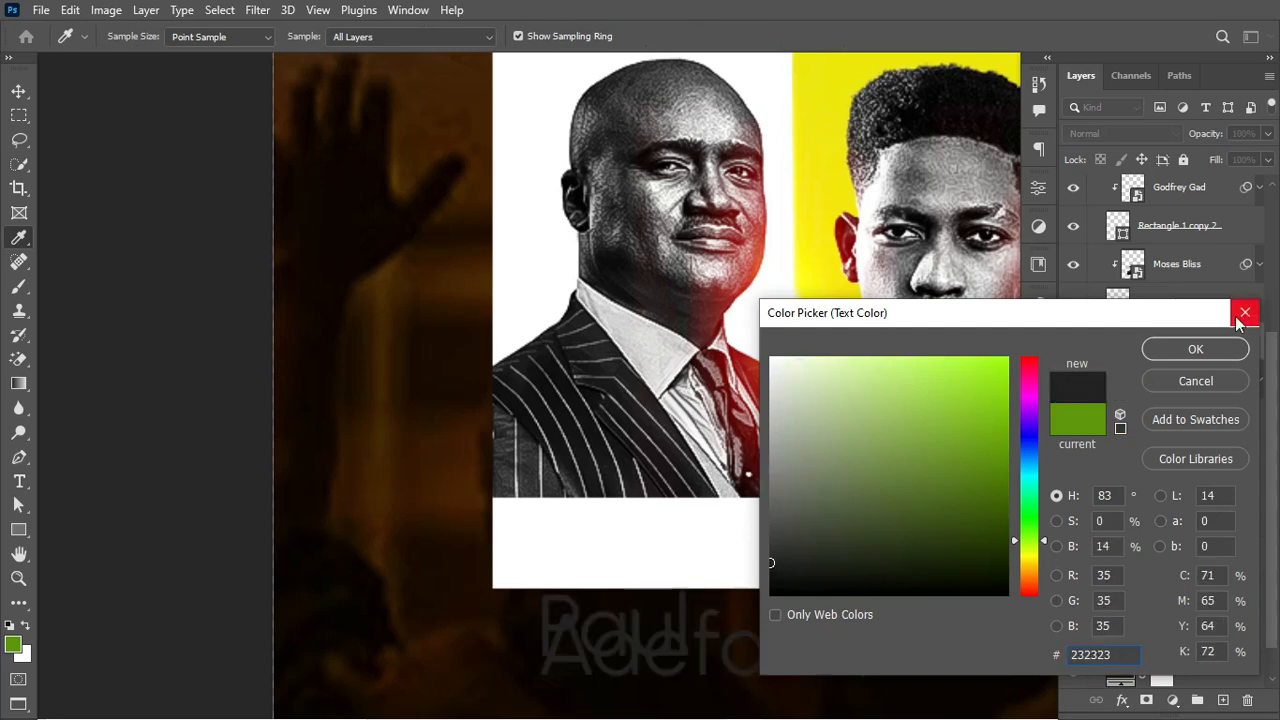
left_click(1222, 345)
left_click_drag(1199, 340, 1178, 222)
left_click_drag(1129, 286, 1101, 337)
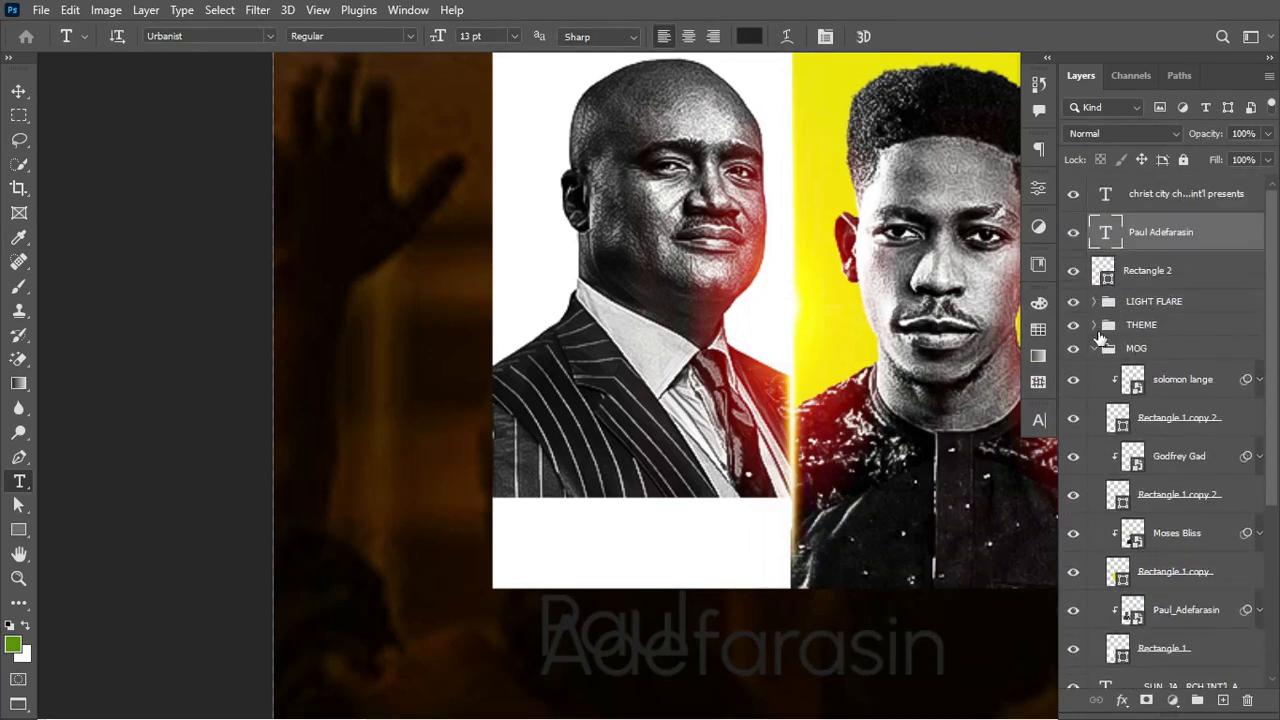
Step: Centre the name on the white box and scale it to about half size
left_click(1094, 348)
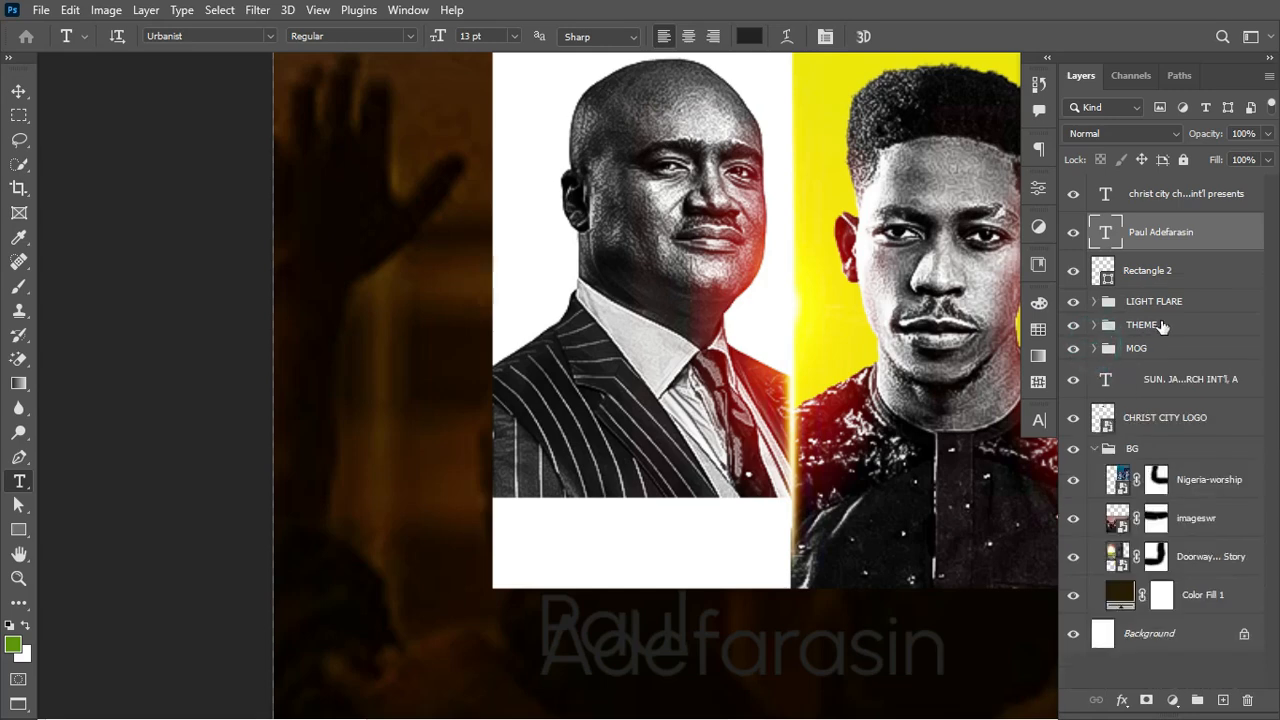
left_click_drag(1108, 280, 1107, 279)
left_click(1107, 283, "ctrl")
key("v")
left_click(427, 37)
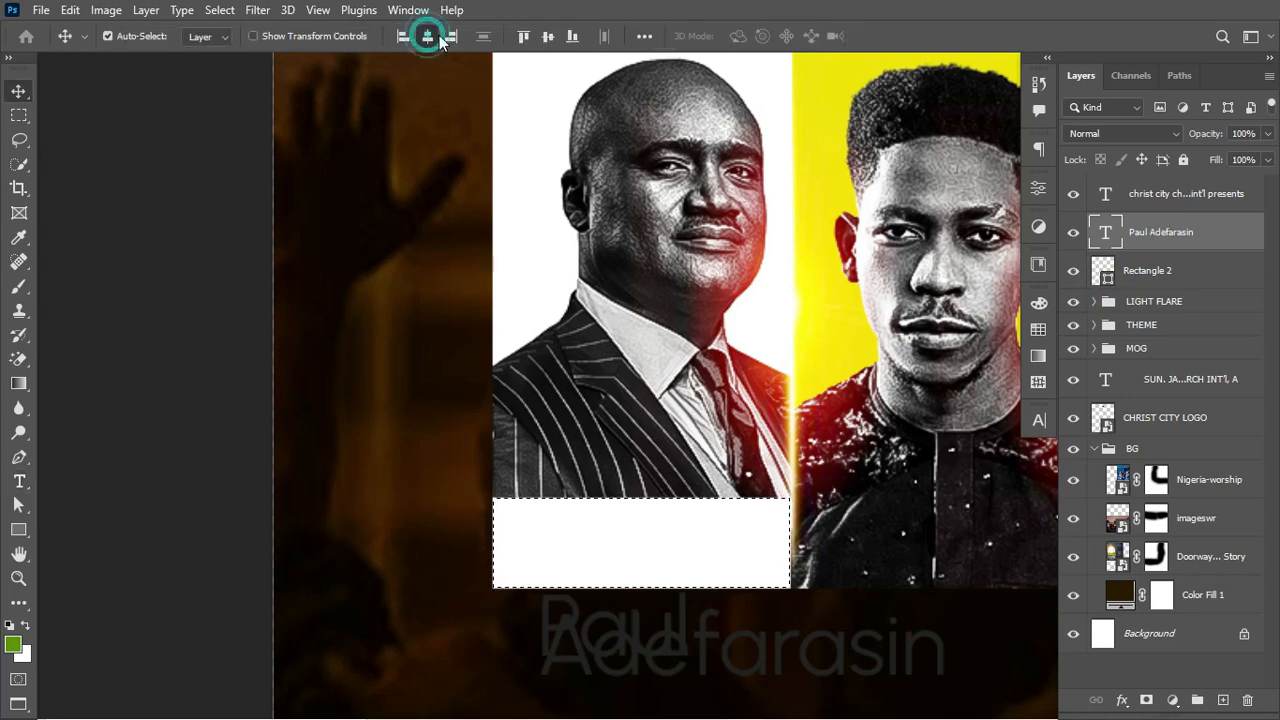
left_click(548, 37)
key("ctrl+d")
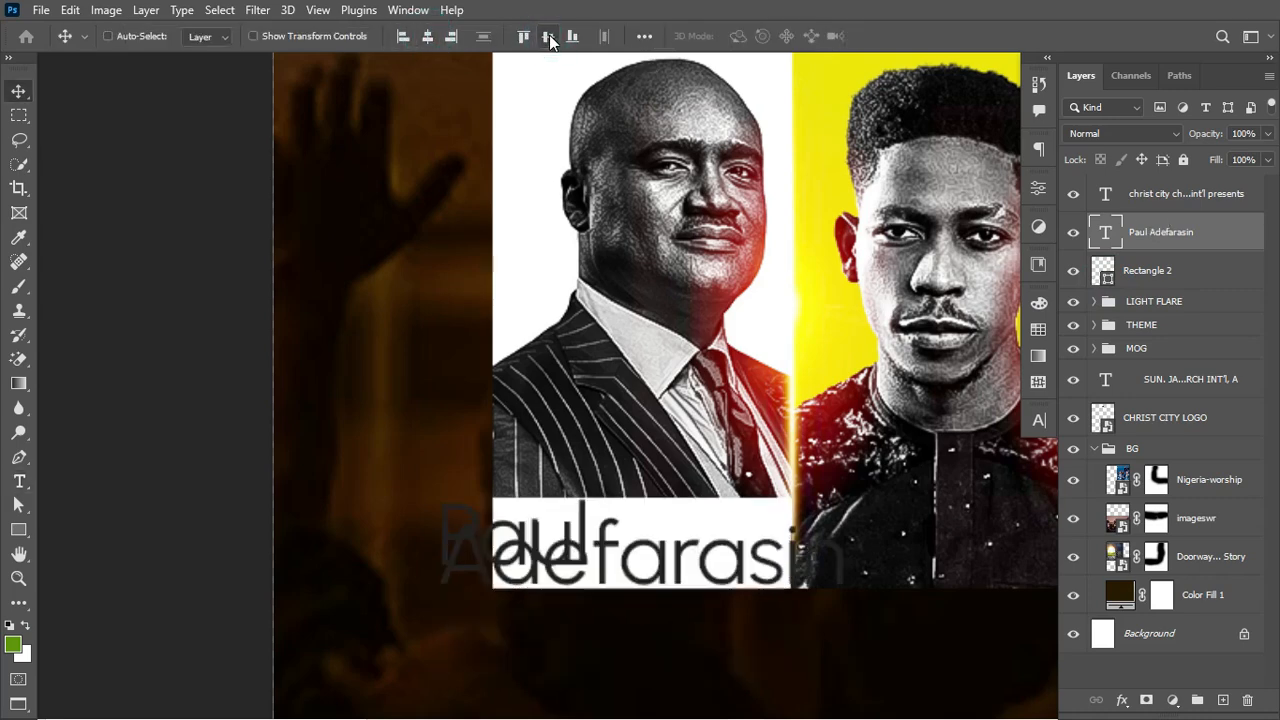
key("ctrl+t")
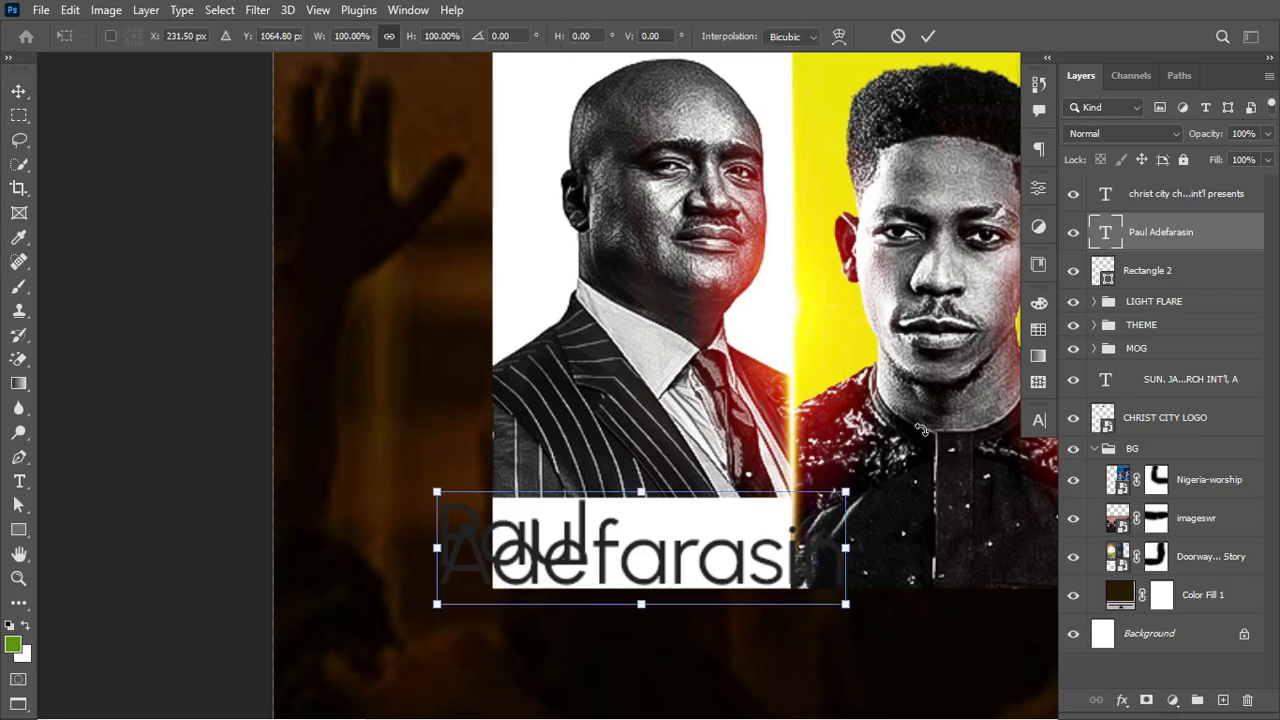
left_click_drag(849, 605, 738, 598)
key("Return")
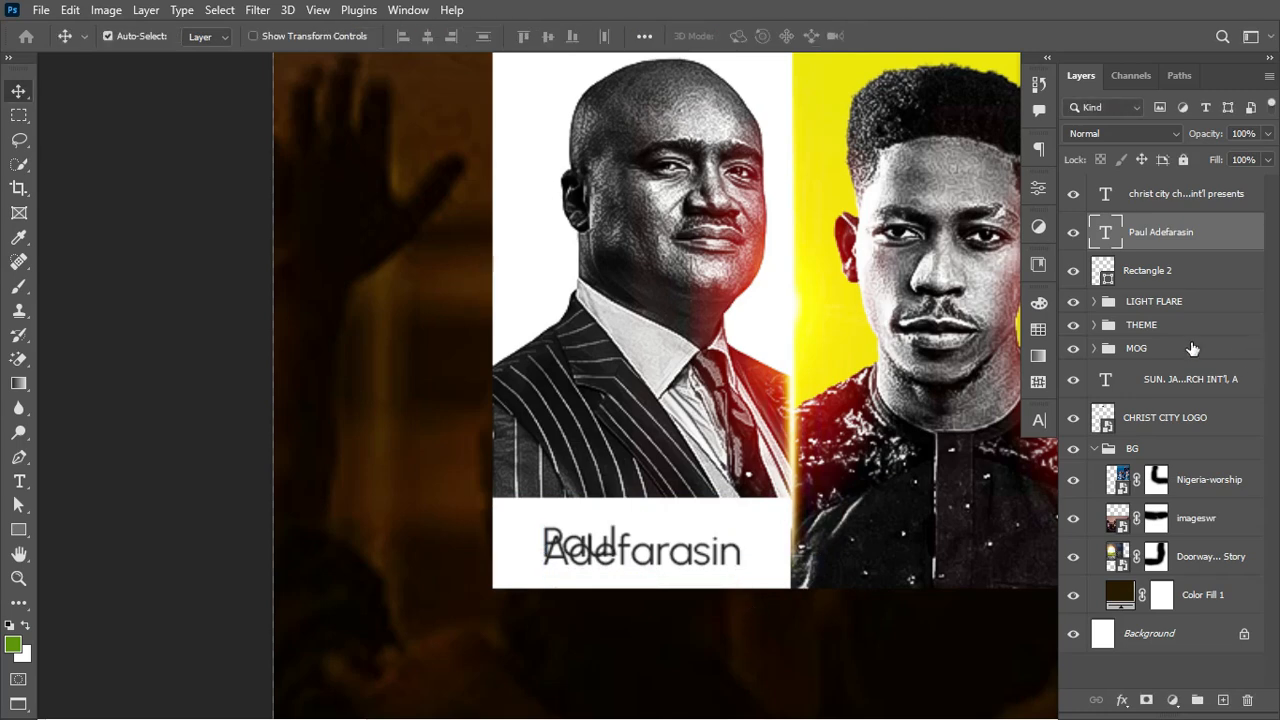
Step: Set the name's leading to 5 pt and centre-align its two lines
left_click(1037, 421)
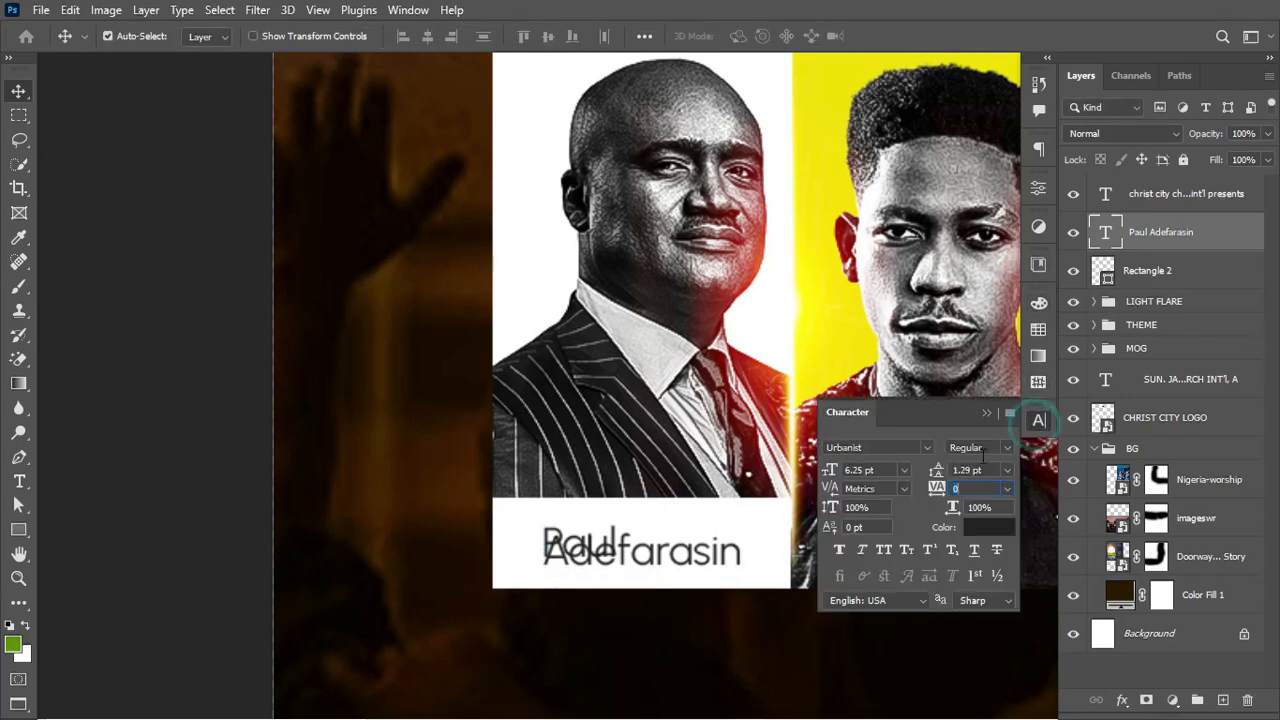
left_click(935, 470)
type("6")
key("Return")
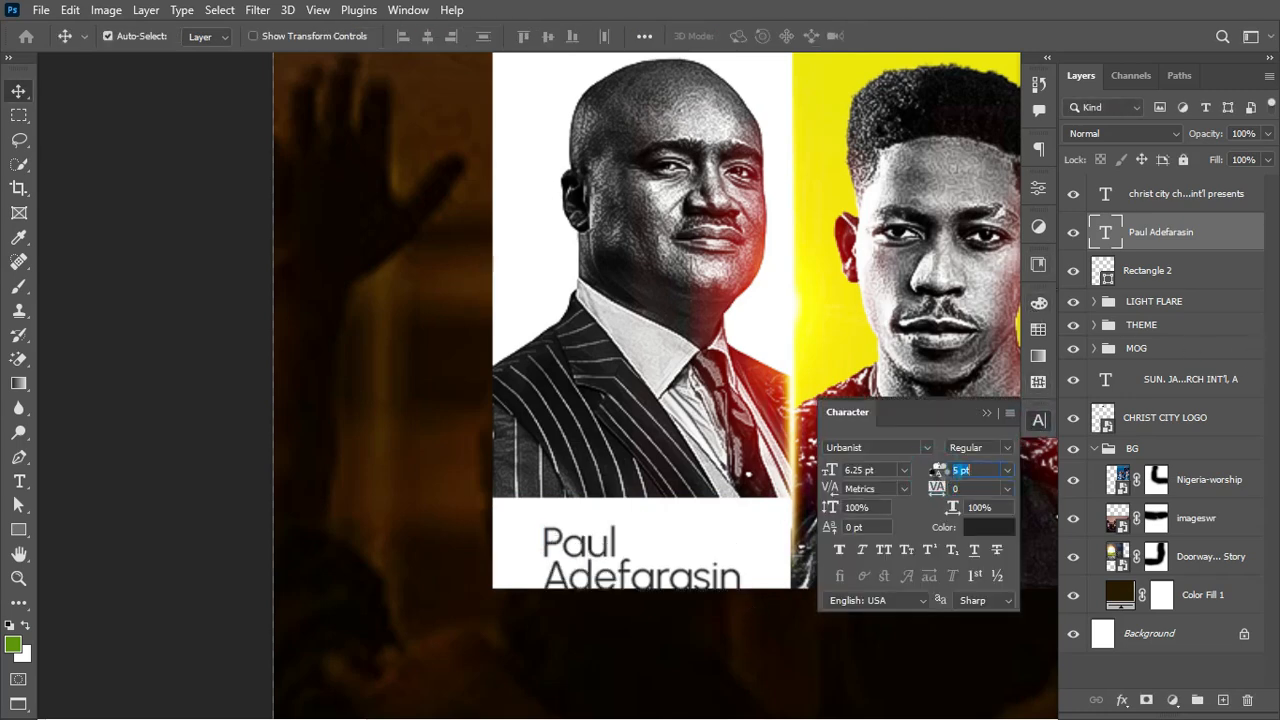
key("Tab")
type("T")
key("Return")
key("Return")
key("t")
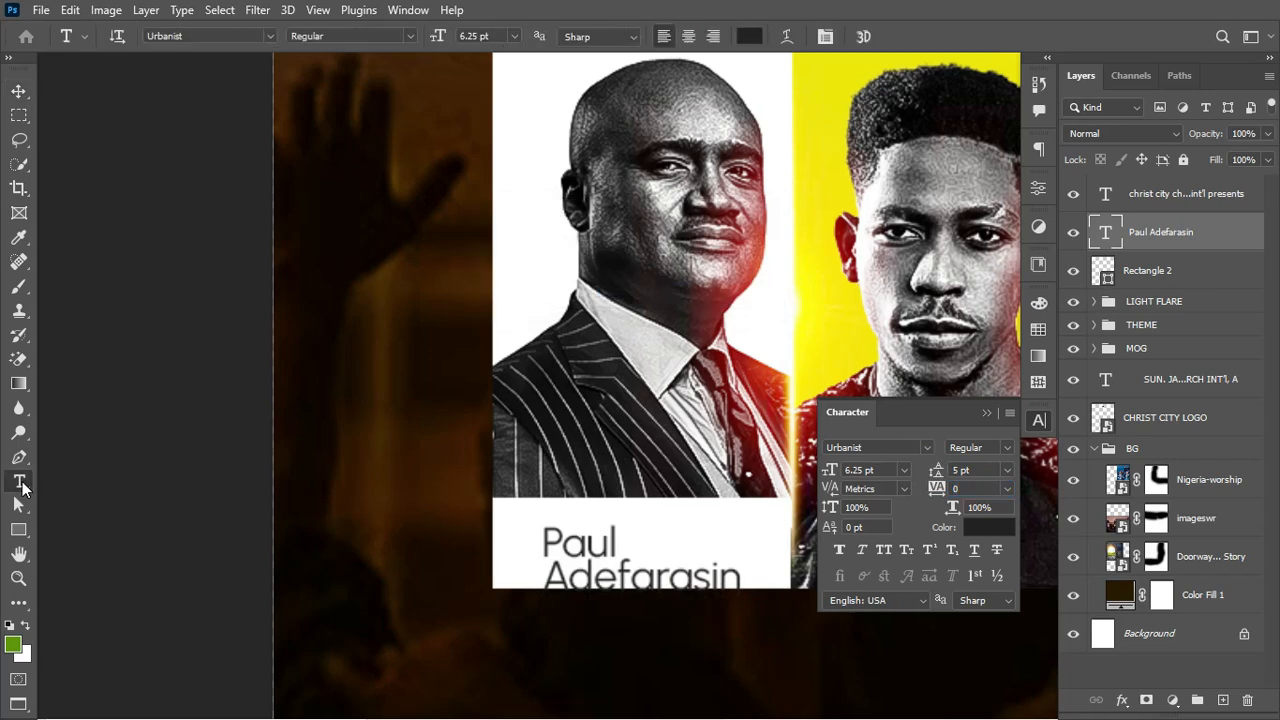
left_click(688, 36)
key("ctrl+a")
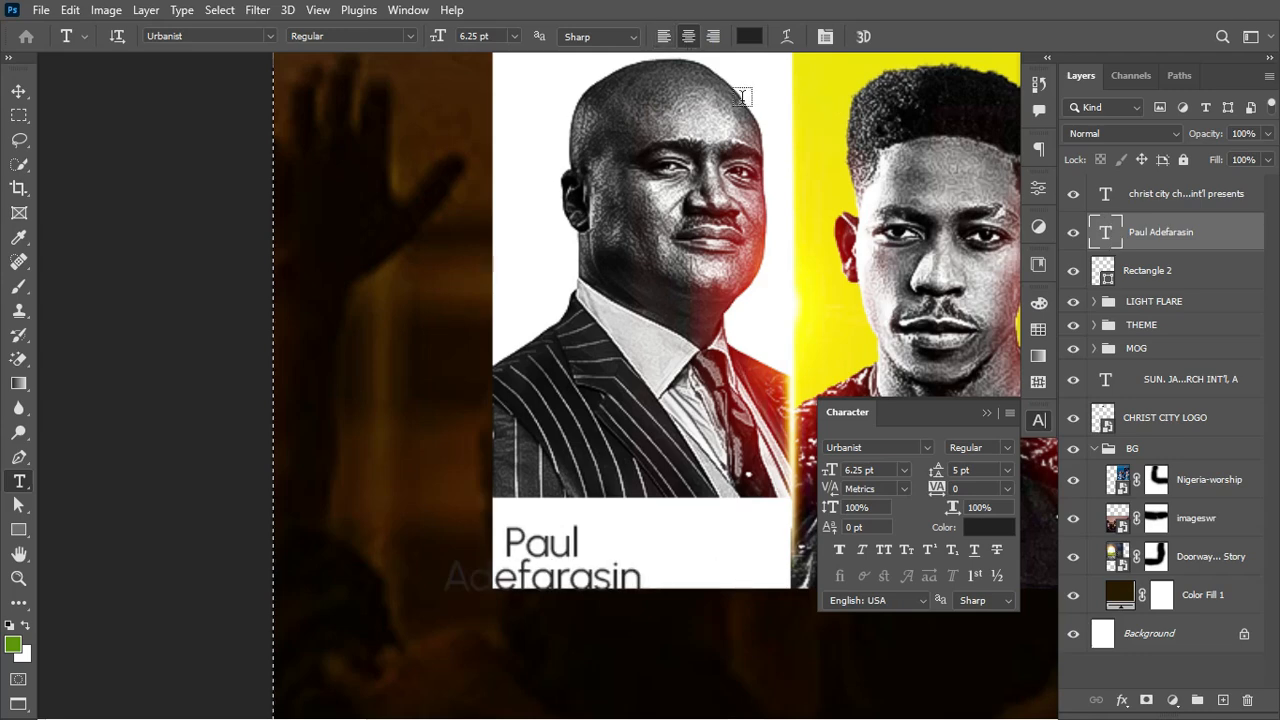
Step: Re-centre the name horizontally and vertically inside the white box
left_click(1106, 278, "ctrl")
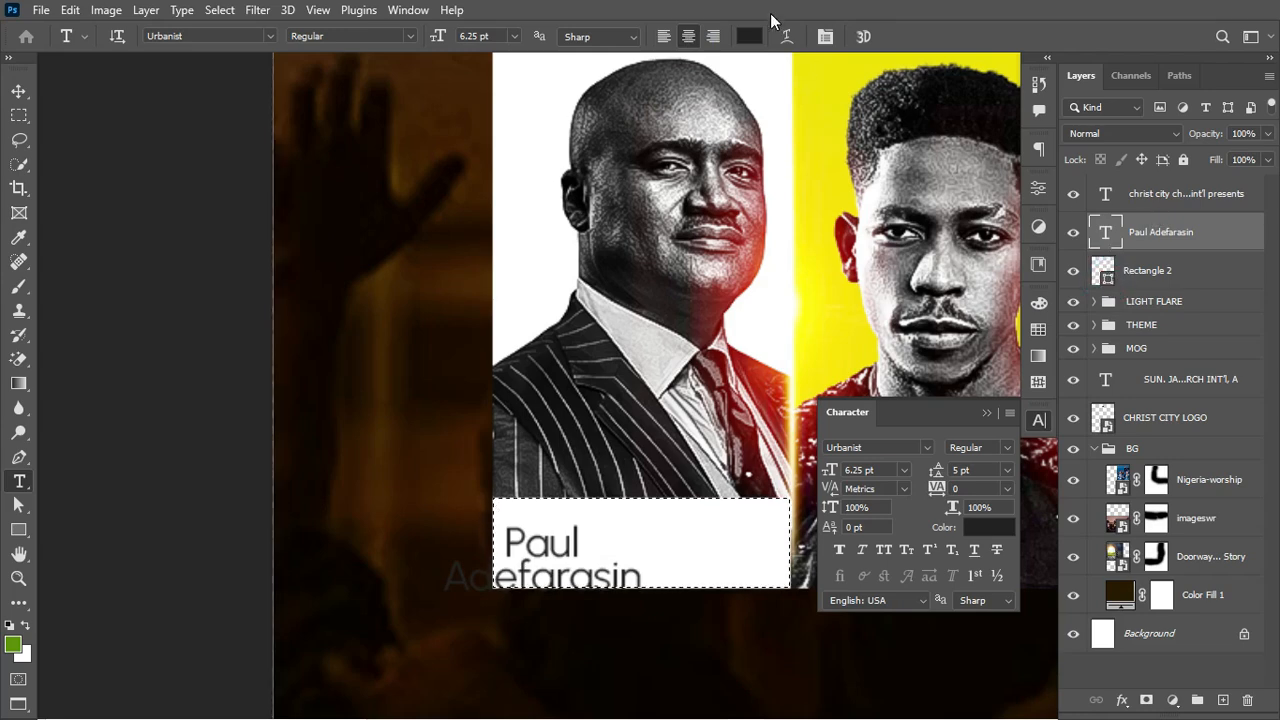
key("v")
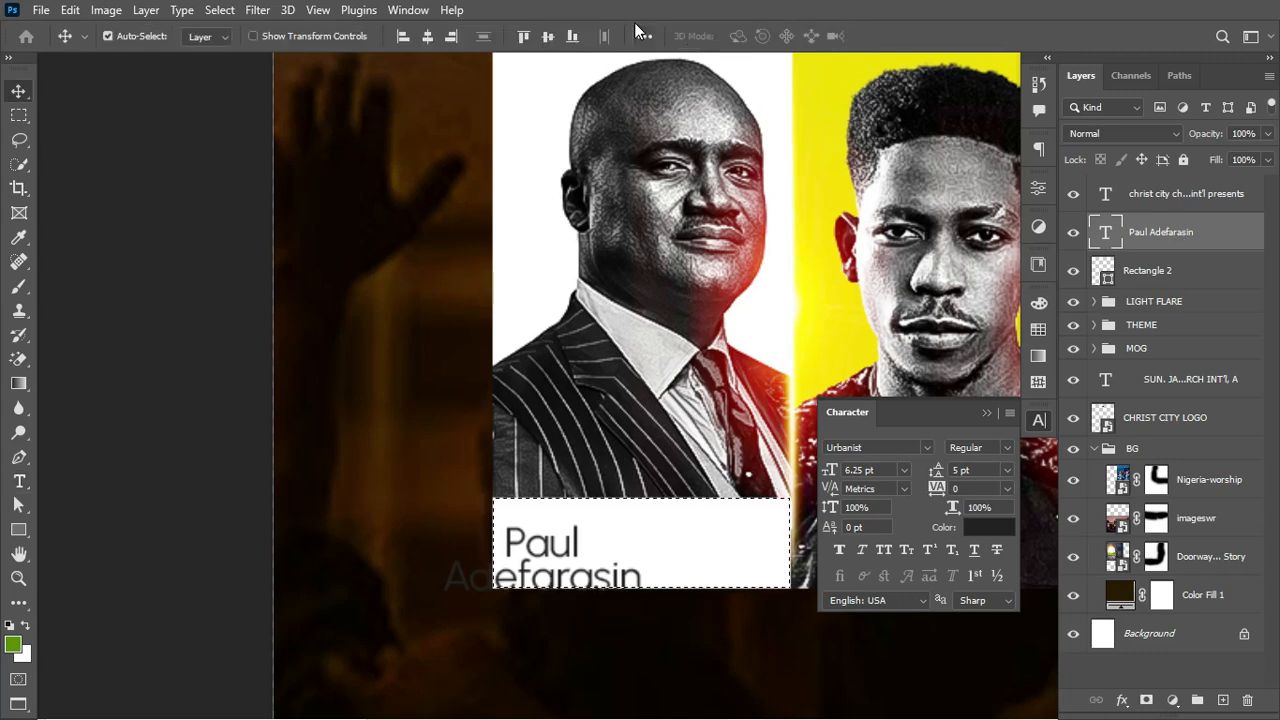
left_click(427, 38)
left_click(548, 37)
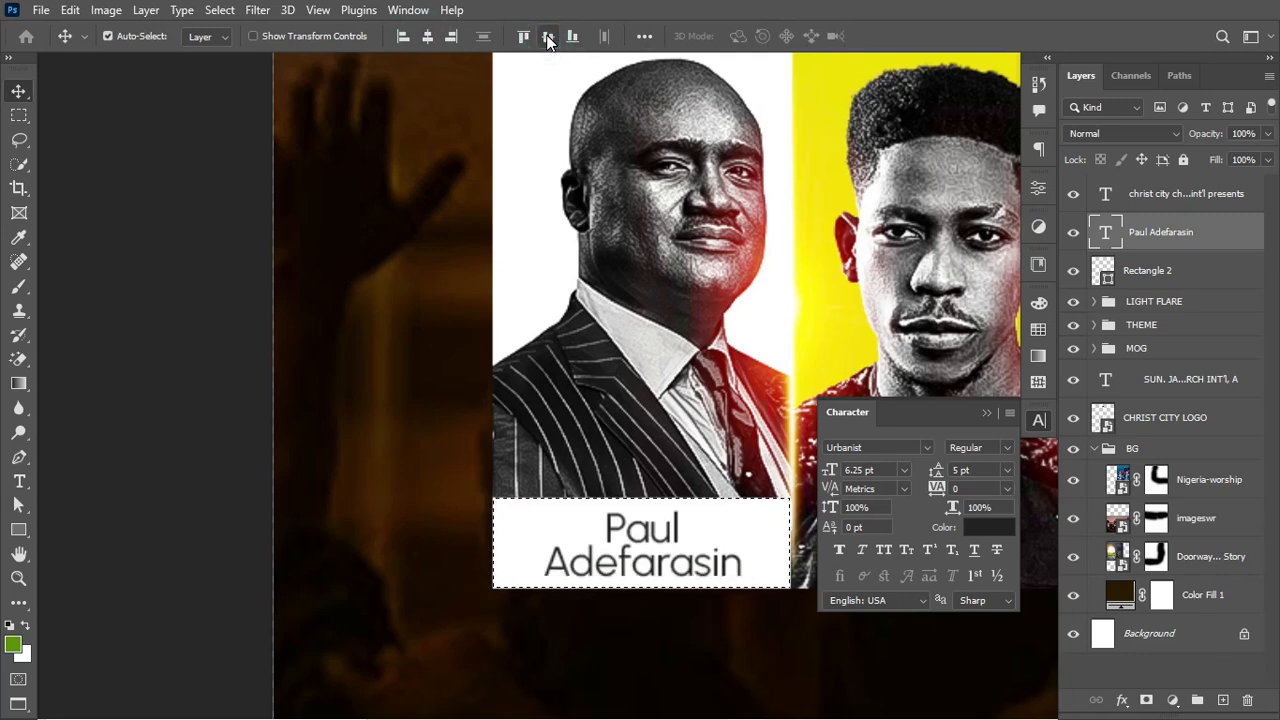
key("ctrl+d")
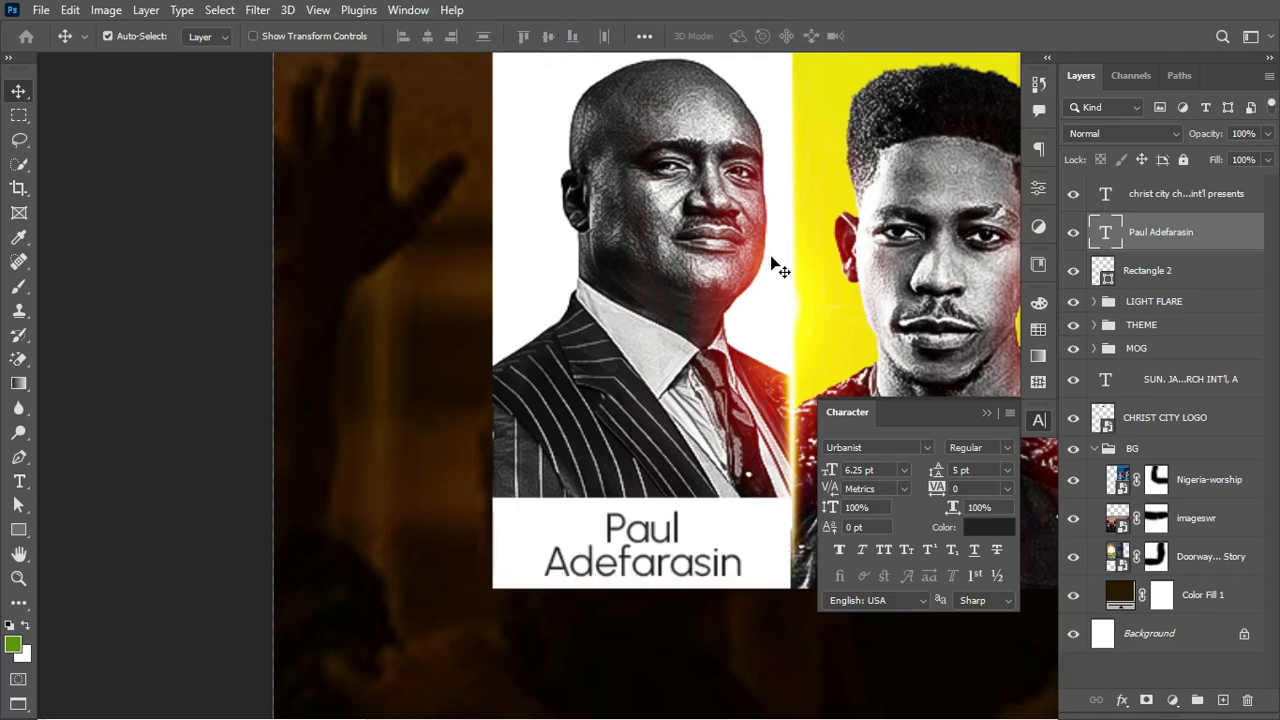
Step: Make the first name Urbanist ExtraBold
left_click(17, 484)
left_click_drag(604, 528, 680, 530)
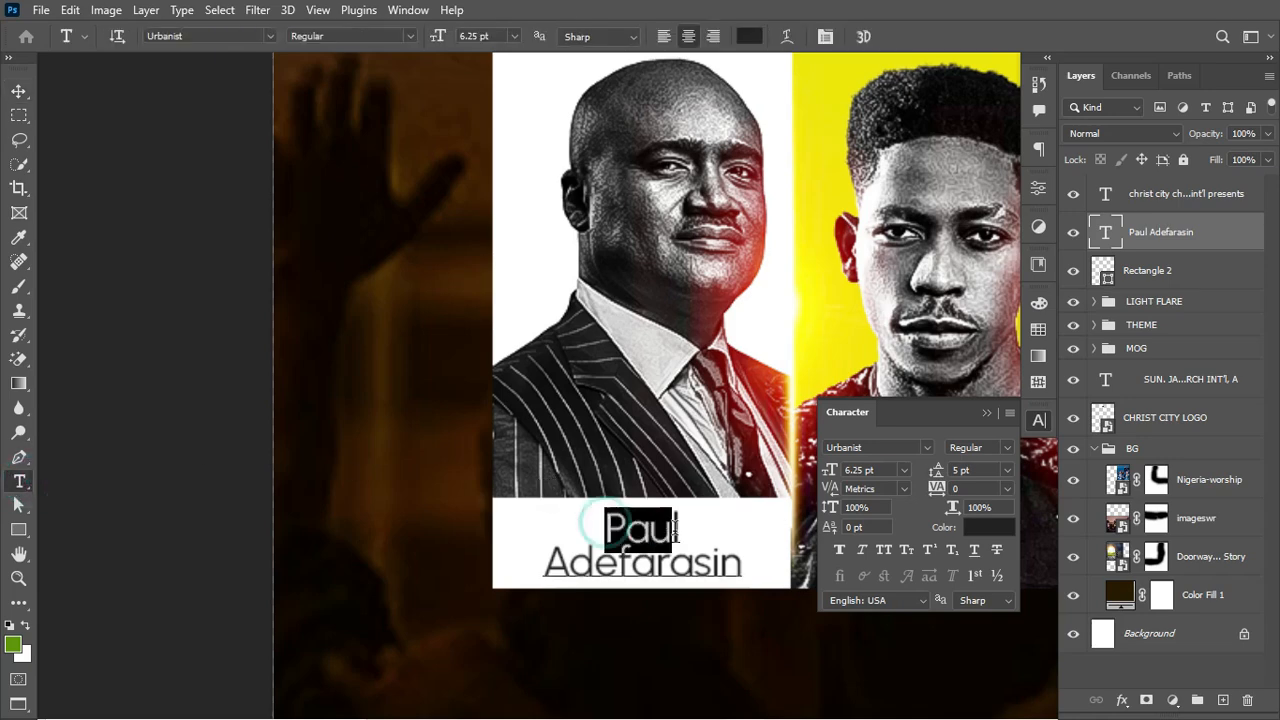
left_click(973, 444)
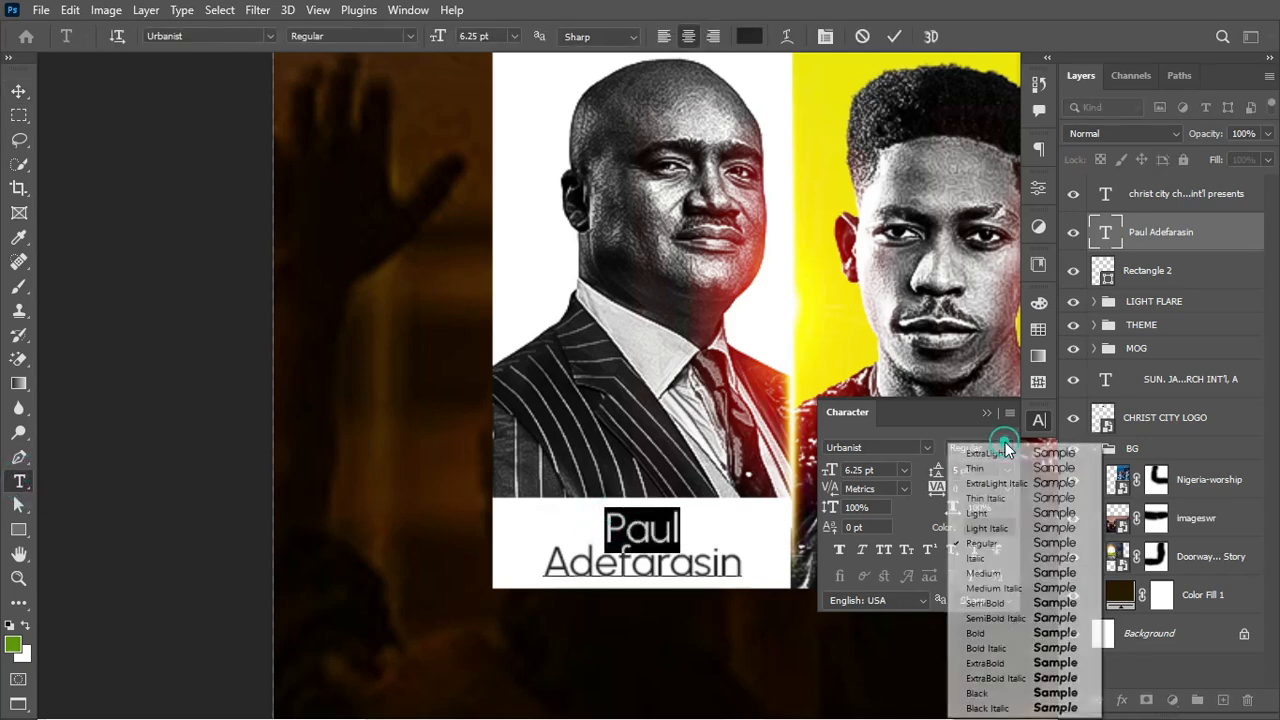
left_click(986, 663)
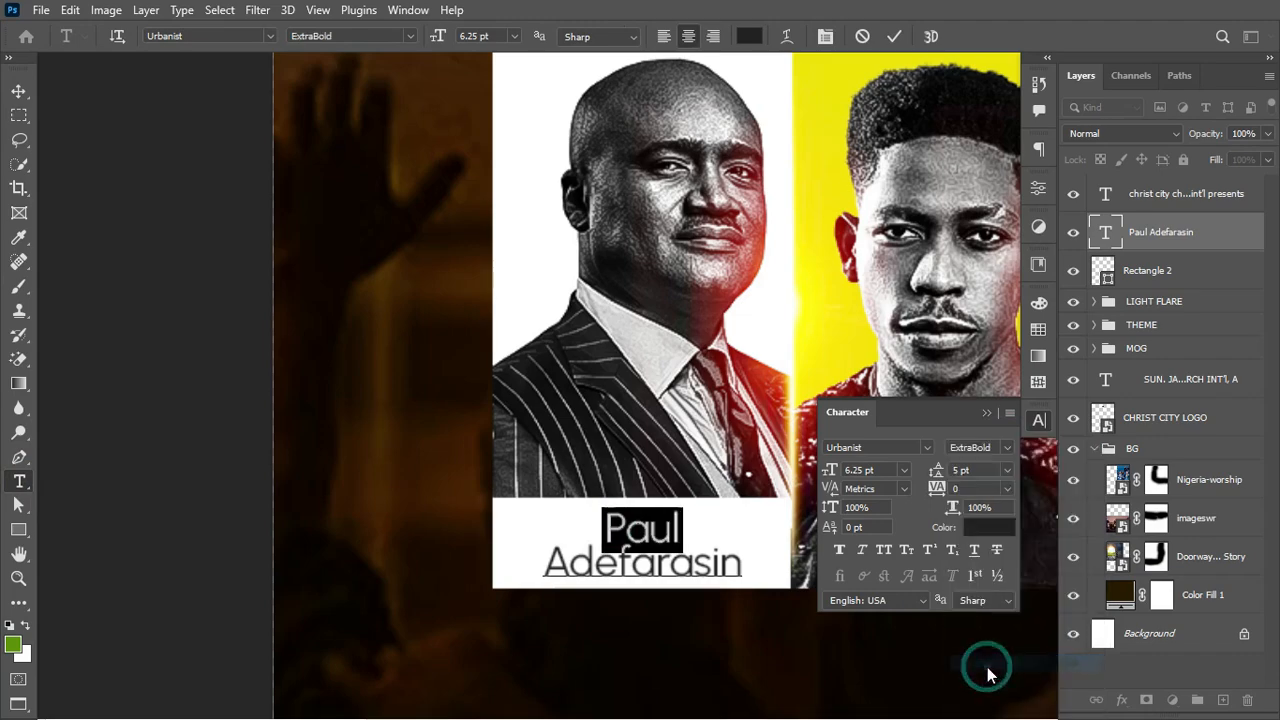
left_click(897, 37)
key("ctrl+minus")
key("ctrl+minus")
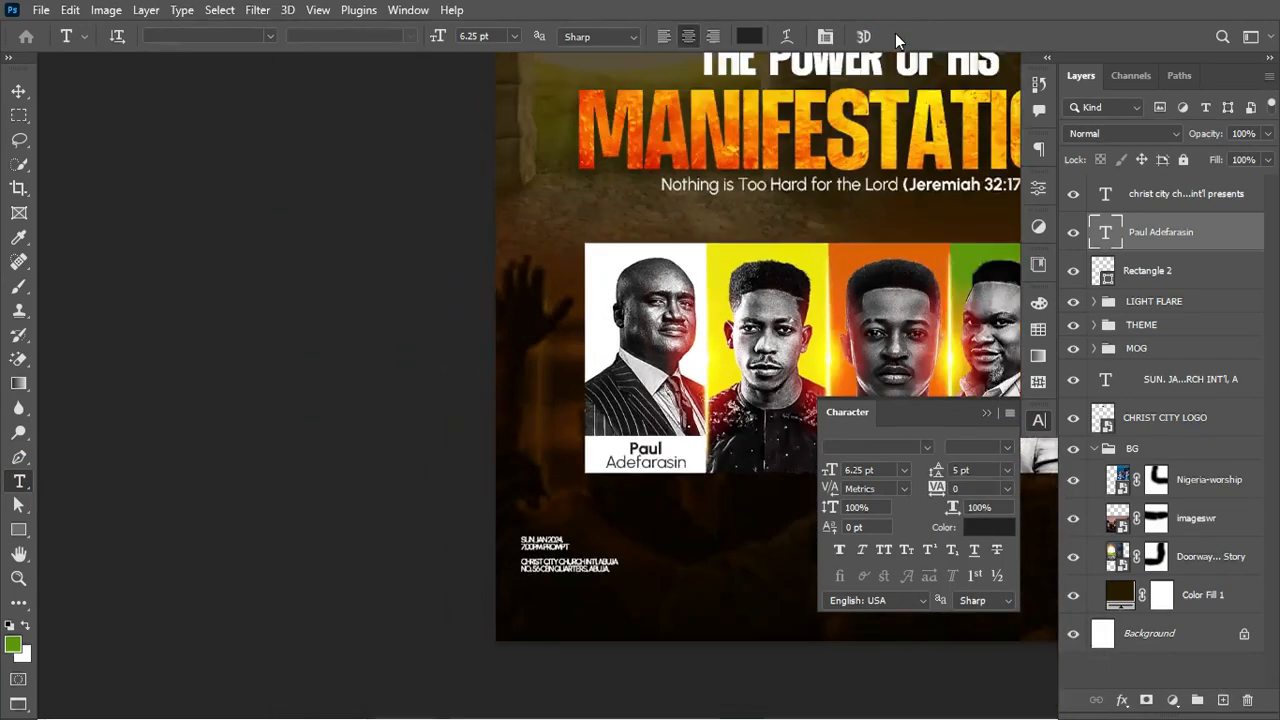
scroll(710, 281, "right", 3)
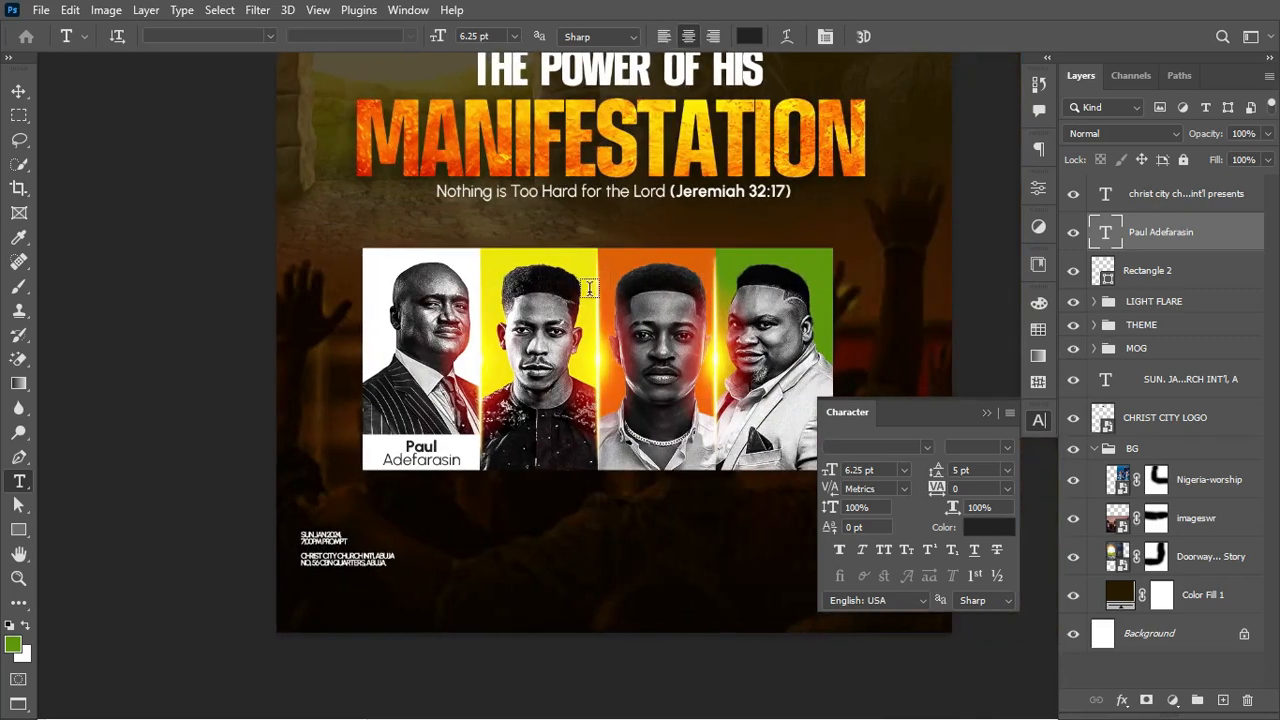
Step: Duplicate the name label with its white box and move the copy under the second portrait
left_click(19, 91)
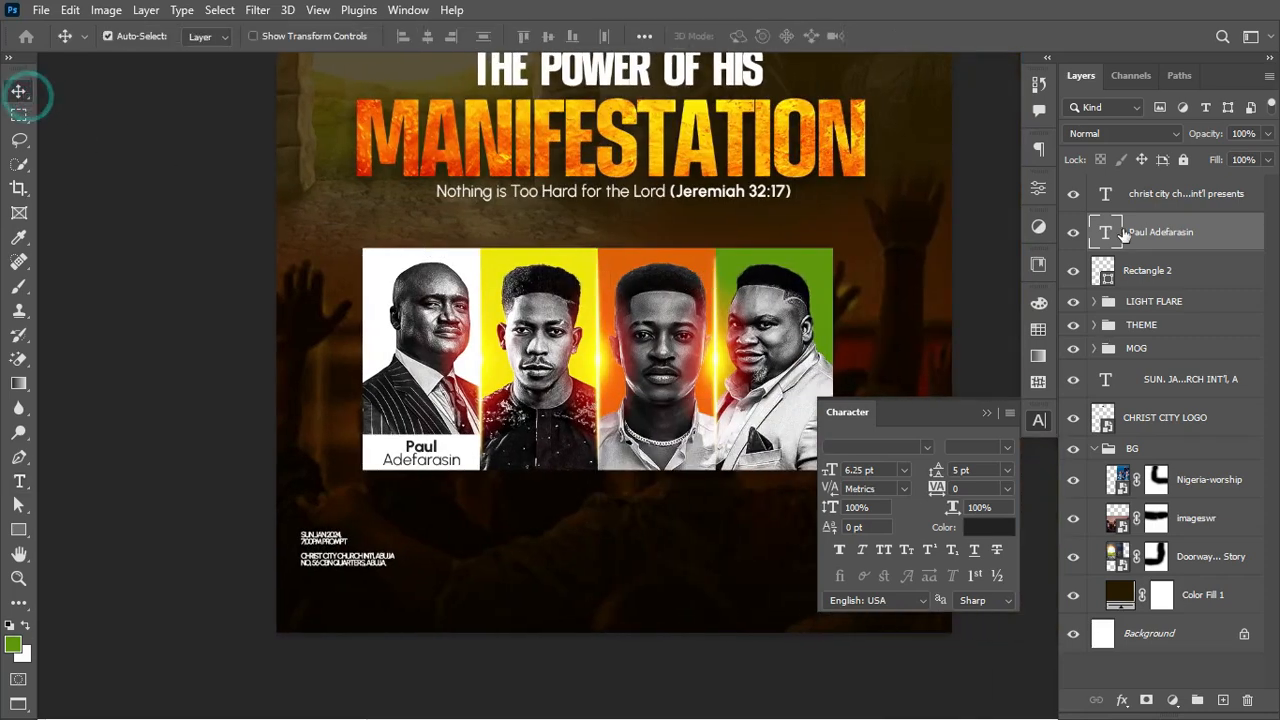
left_click(1186, 272, "shift")
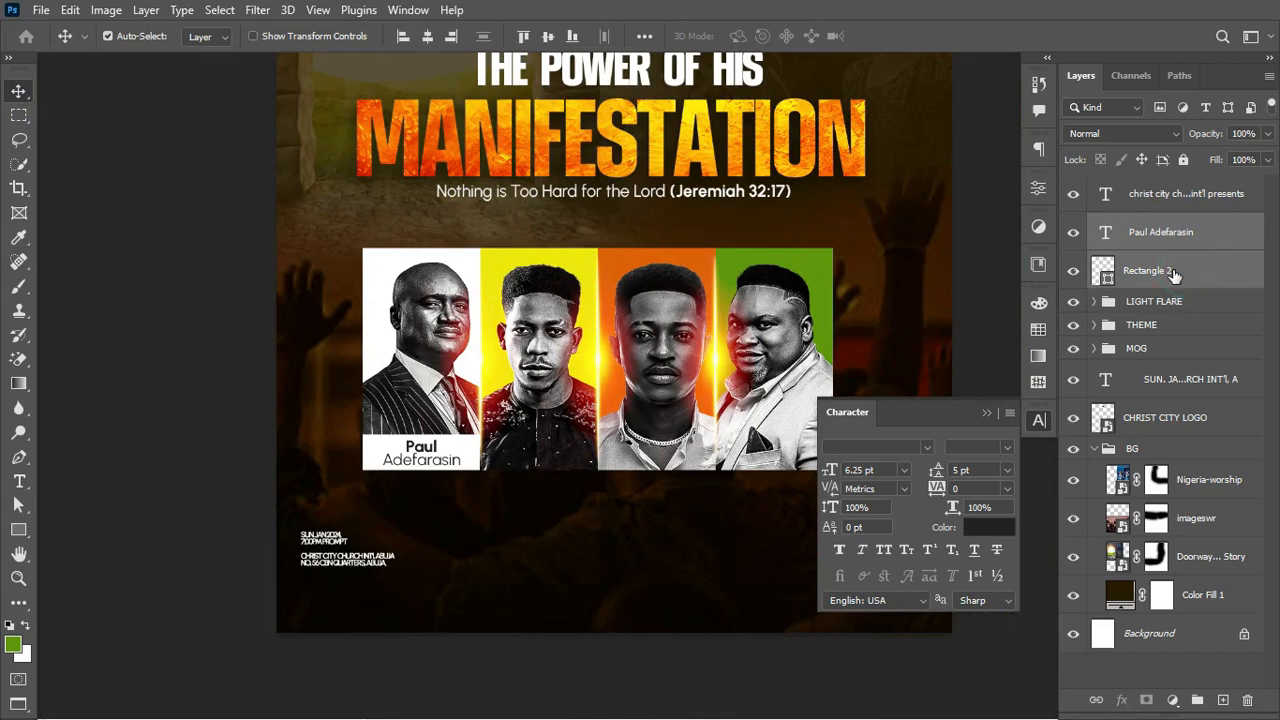
key("ctrl+j")
key("ctrl+t")
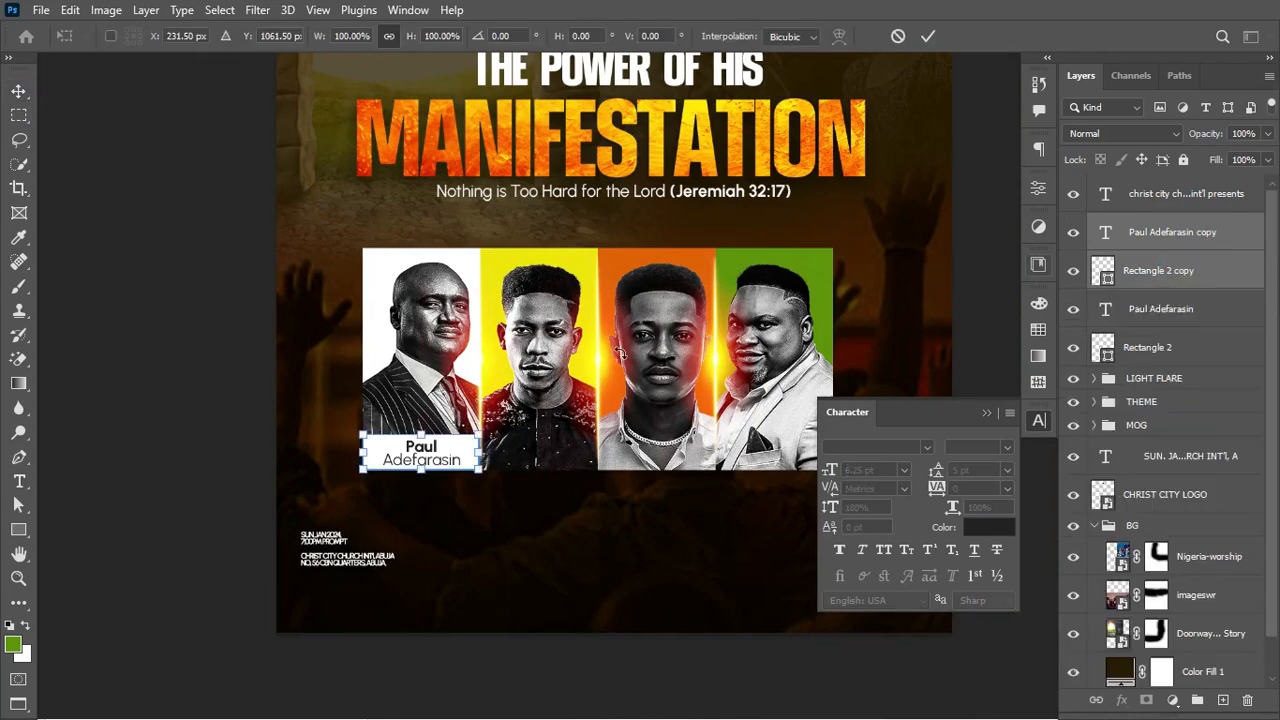
left_click_drag(450, 452, 566, 456)
key("Return")
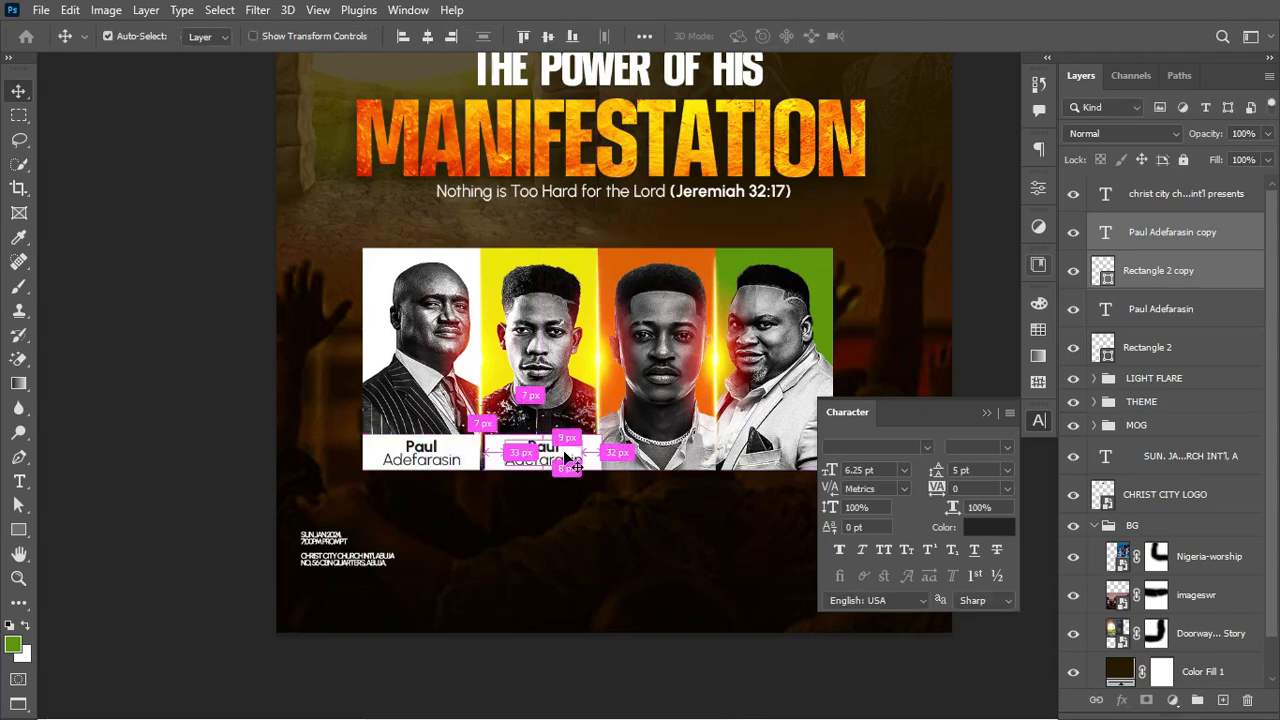
key("ctrl+plus")
key("ctrl+plus")
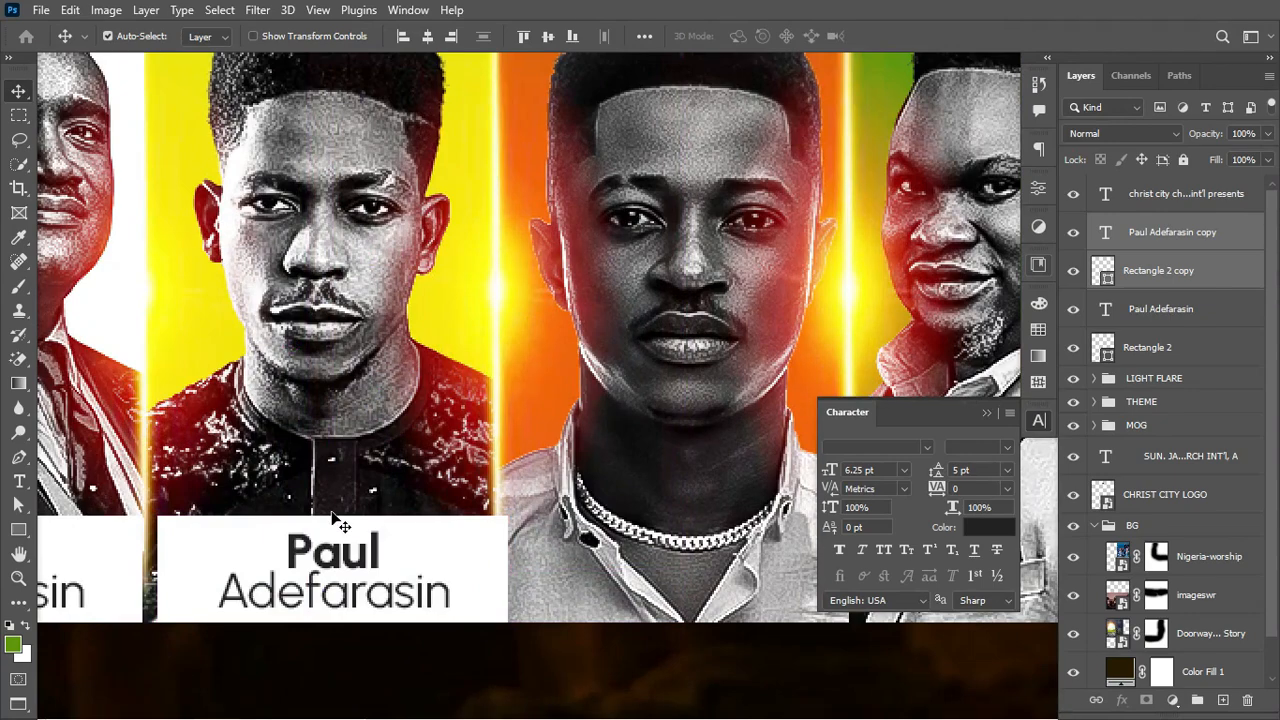
scroll(339, 522, "down", 2)
key("Left")
key("Left")
key("Left")
key("Left")
key("Left")
key("Left")
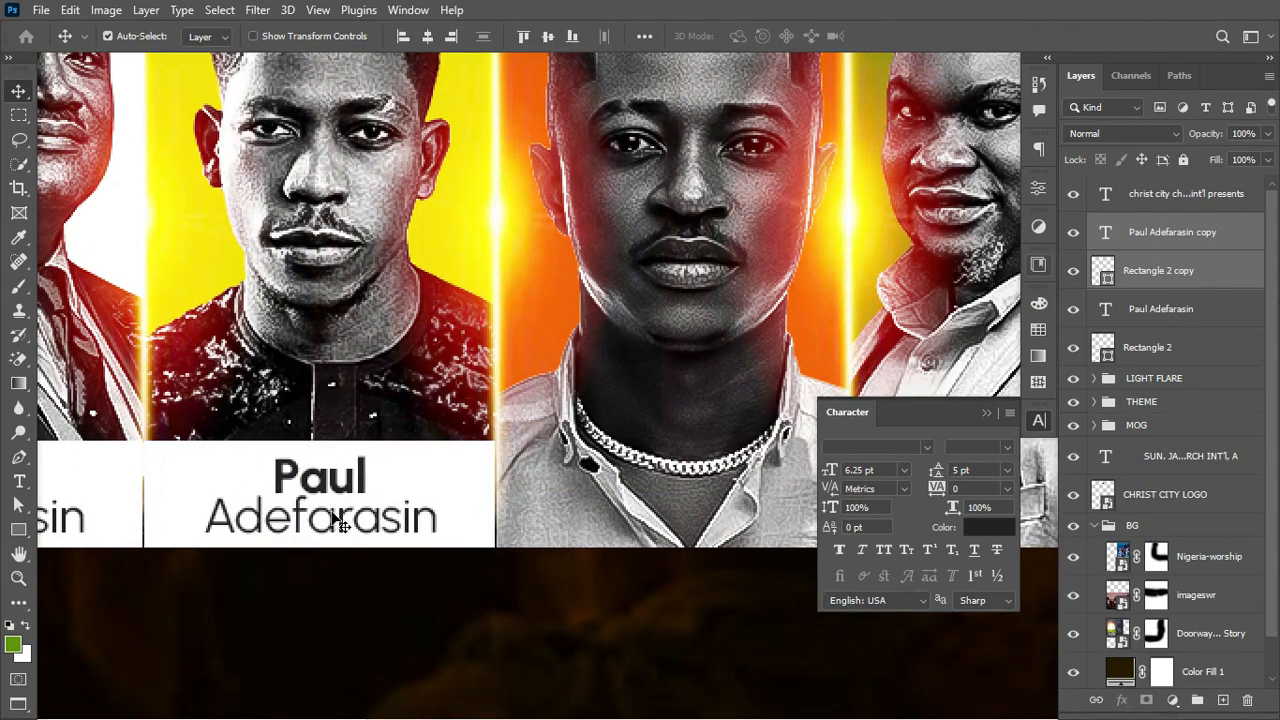
Step: Replace the copied label's first name and surname with the second speaker's
key("t")
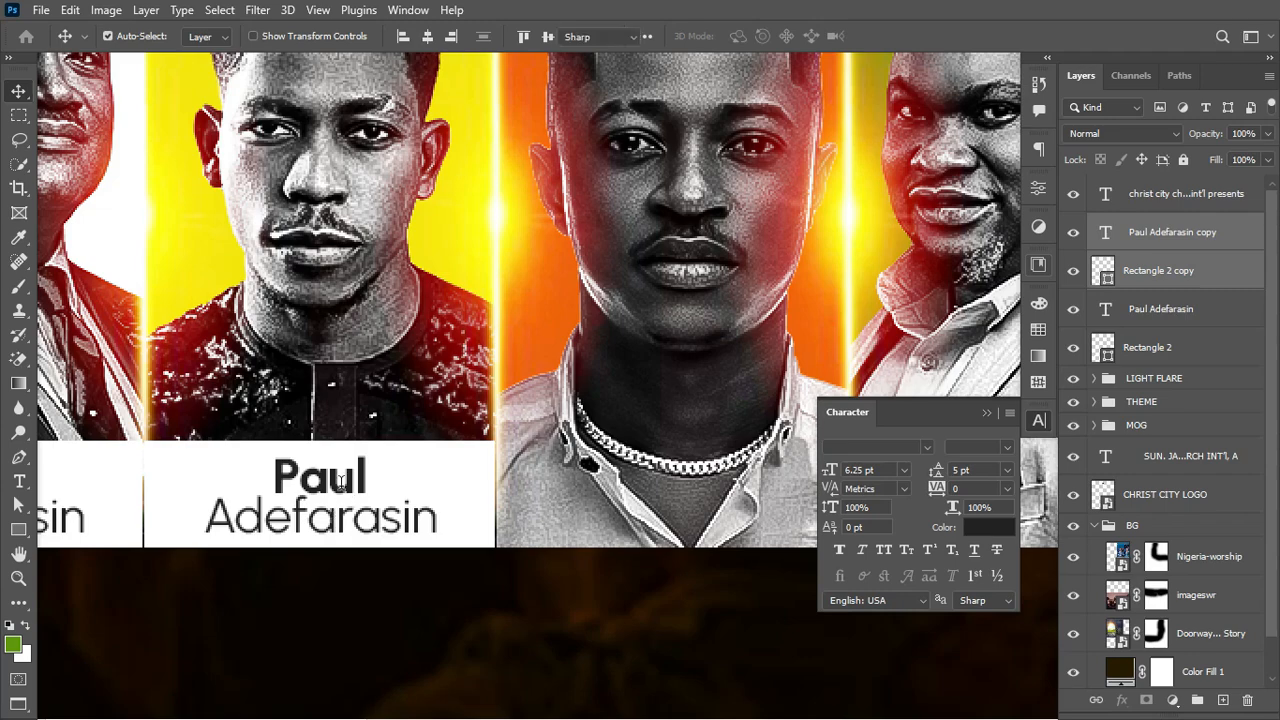
left_click(291, 480)
left_click_drag(265, 470, 381, 471)
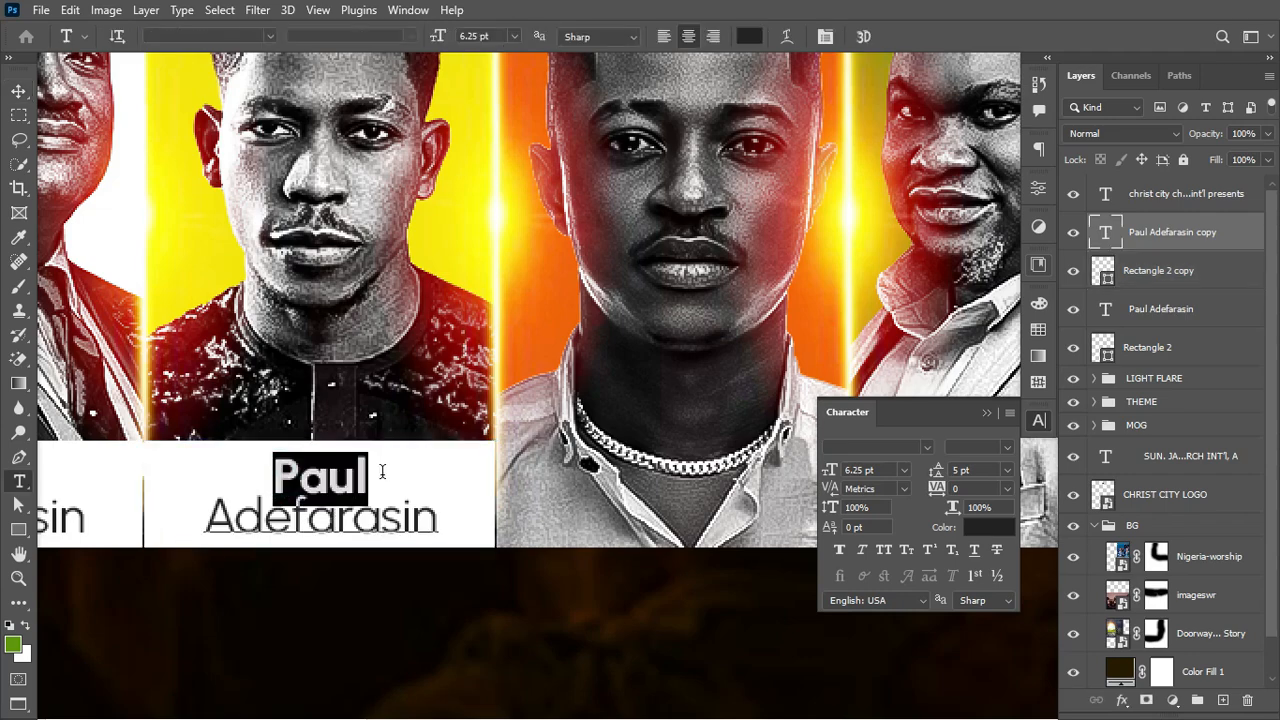
type("mOSE")
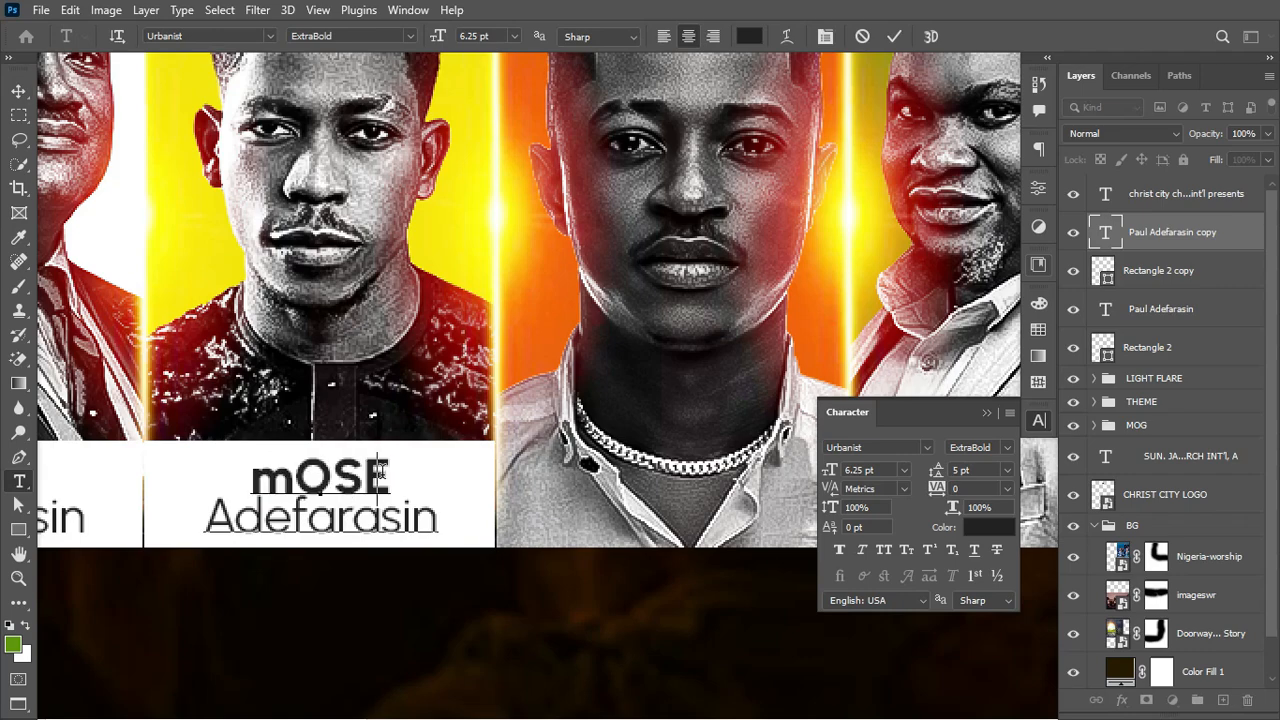
key("BackSpace")
key("BackSpace")
key("BackSpace")
key("BackSpace")
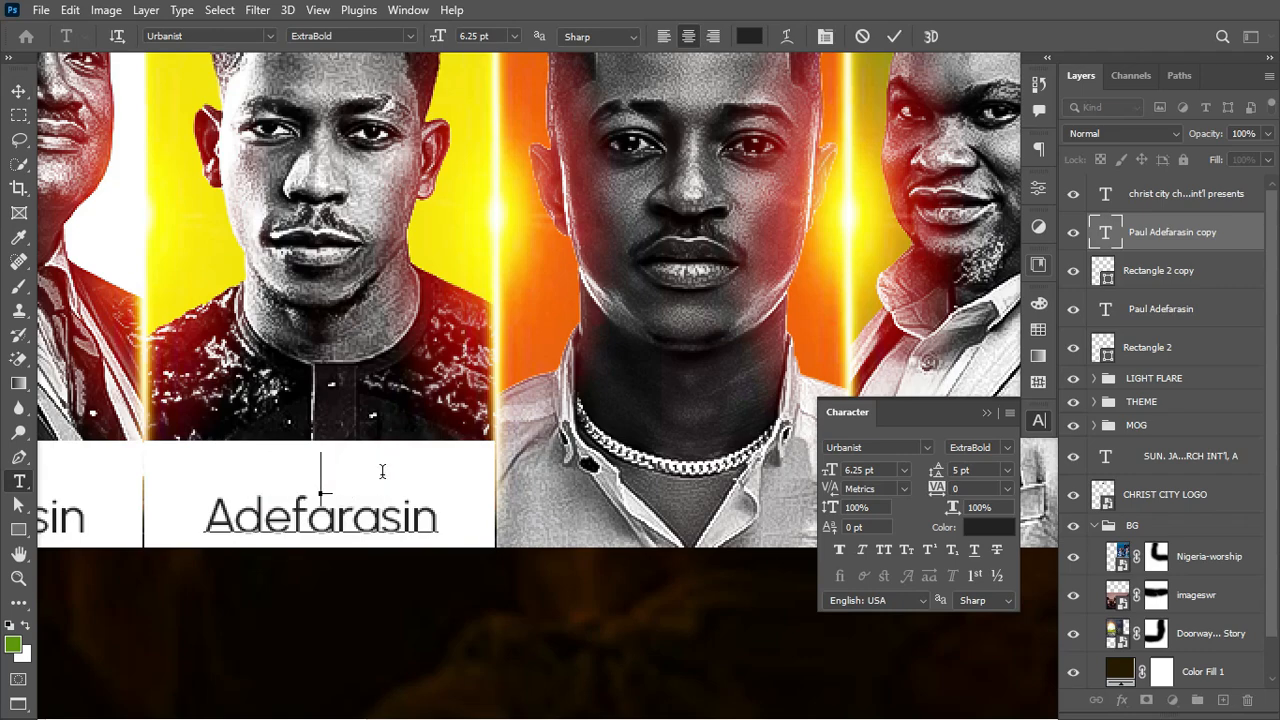
type("Mose")
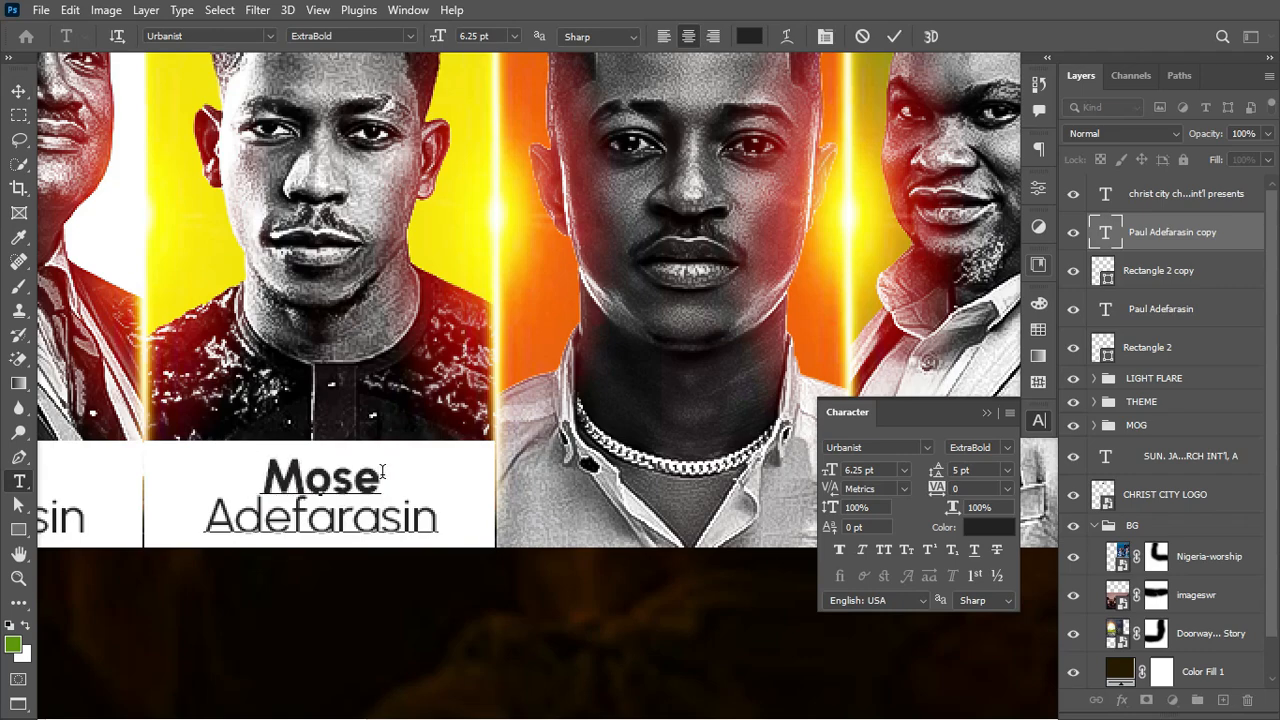
type("s")
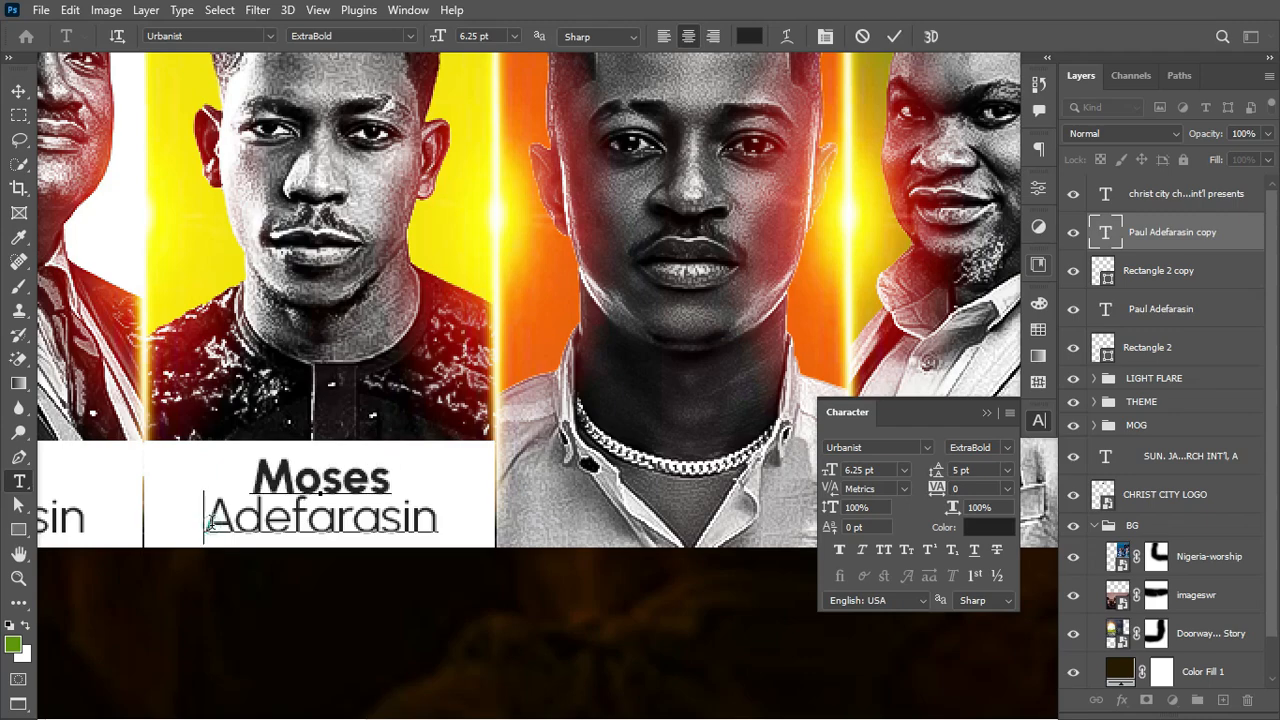
left_click_drag(205, 517, 500, 516)
type("Bli")
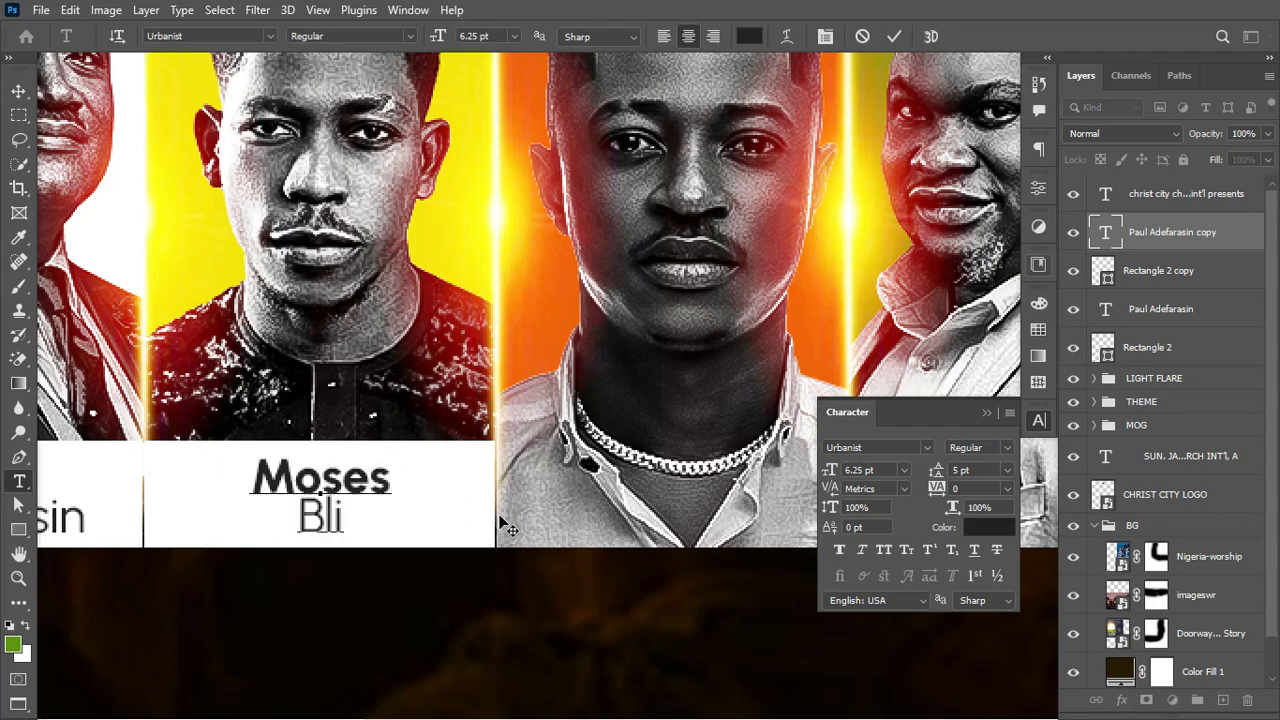
type("ss")
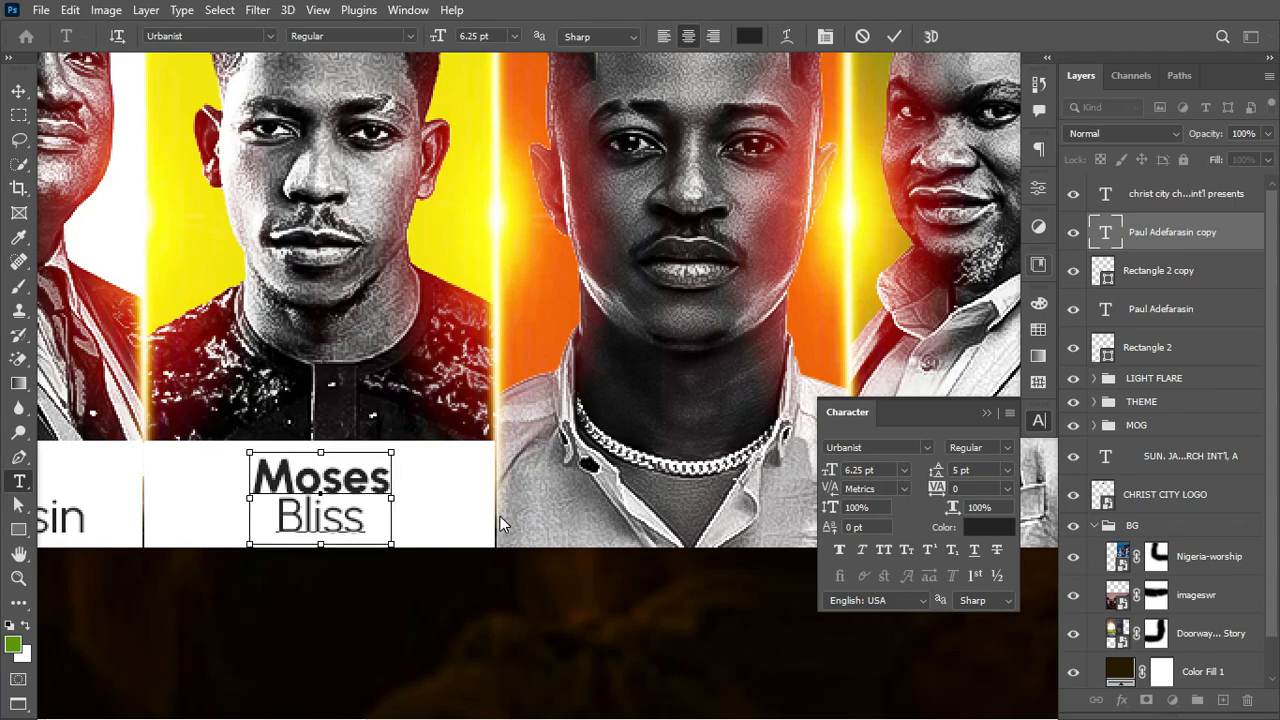
key("ctrl+Return")
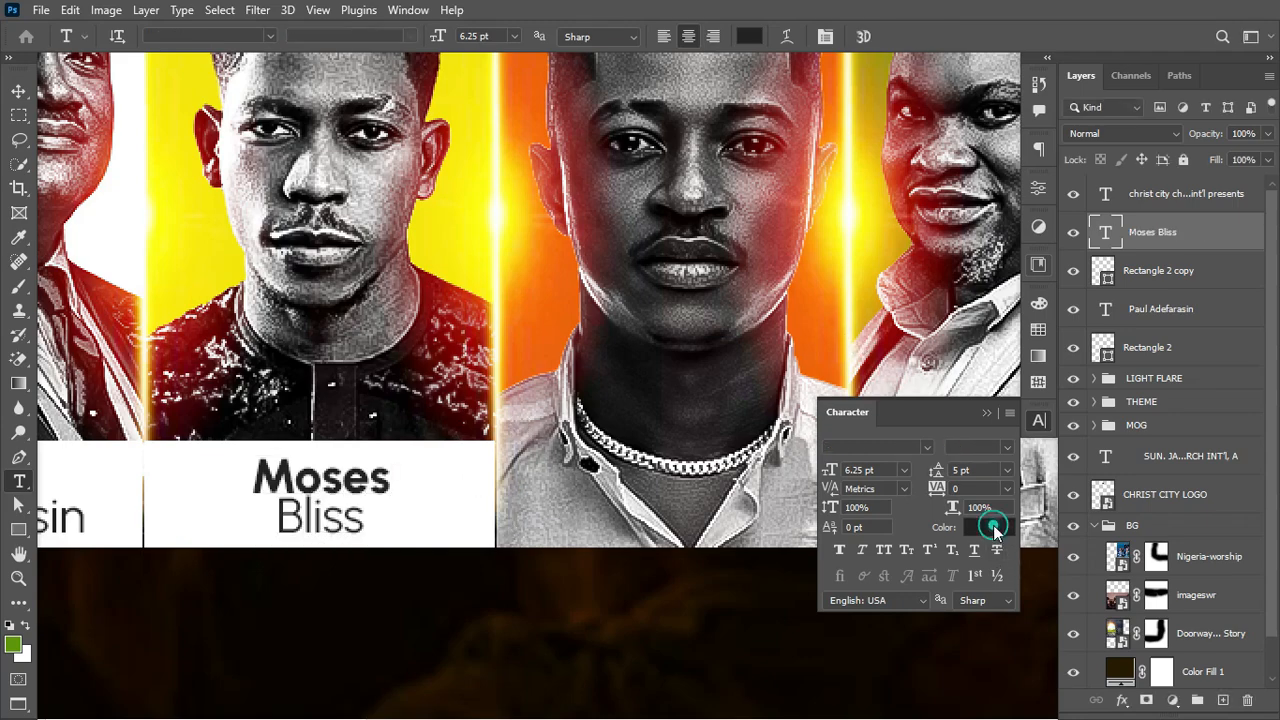
Step: Set the Moses Bliss label text colour to pure white
left_click(982, 525)
left_click_drag(806, 363, 770, 356)
left_click(1195, 349)
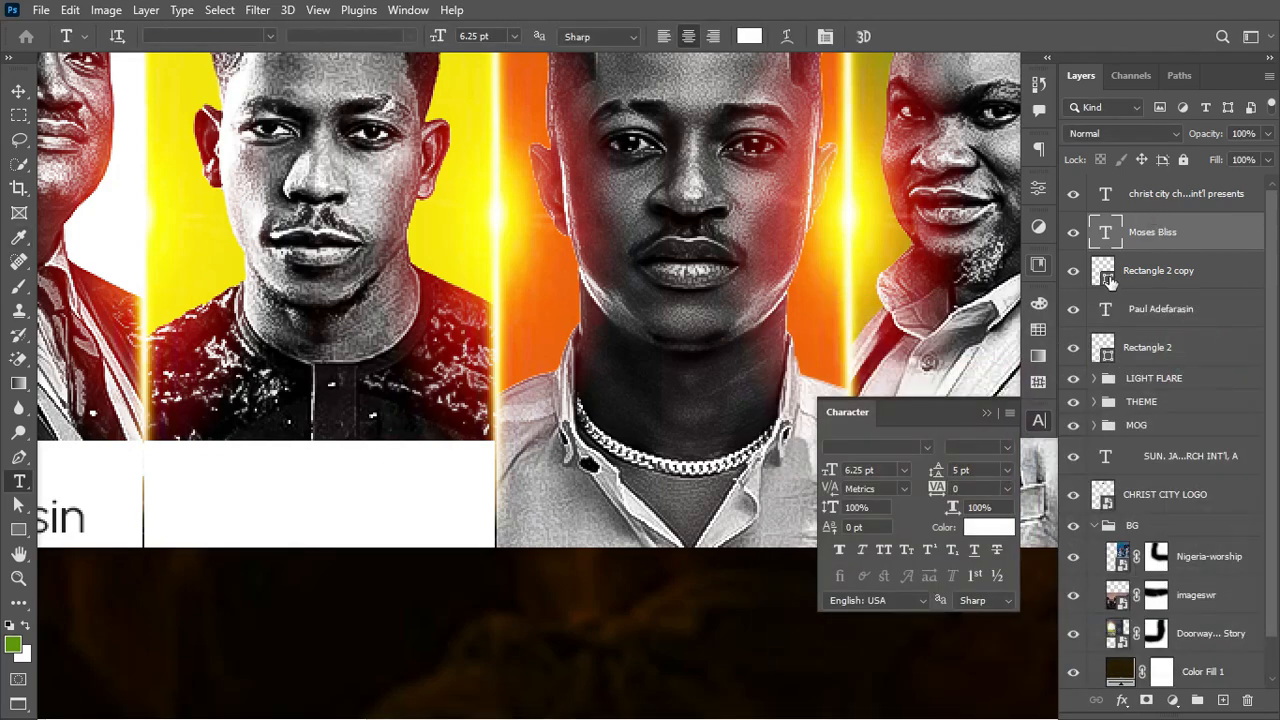
Step: Fill the Rectangle 2 copy label box with near-black 1e1e1e sampled from the Paul text
double_click(1104, 272)
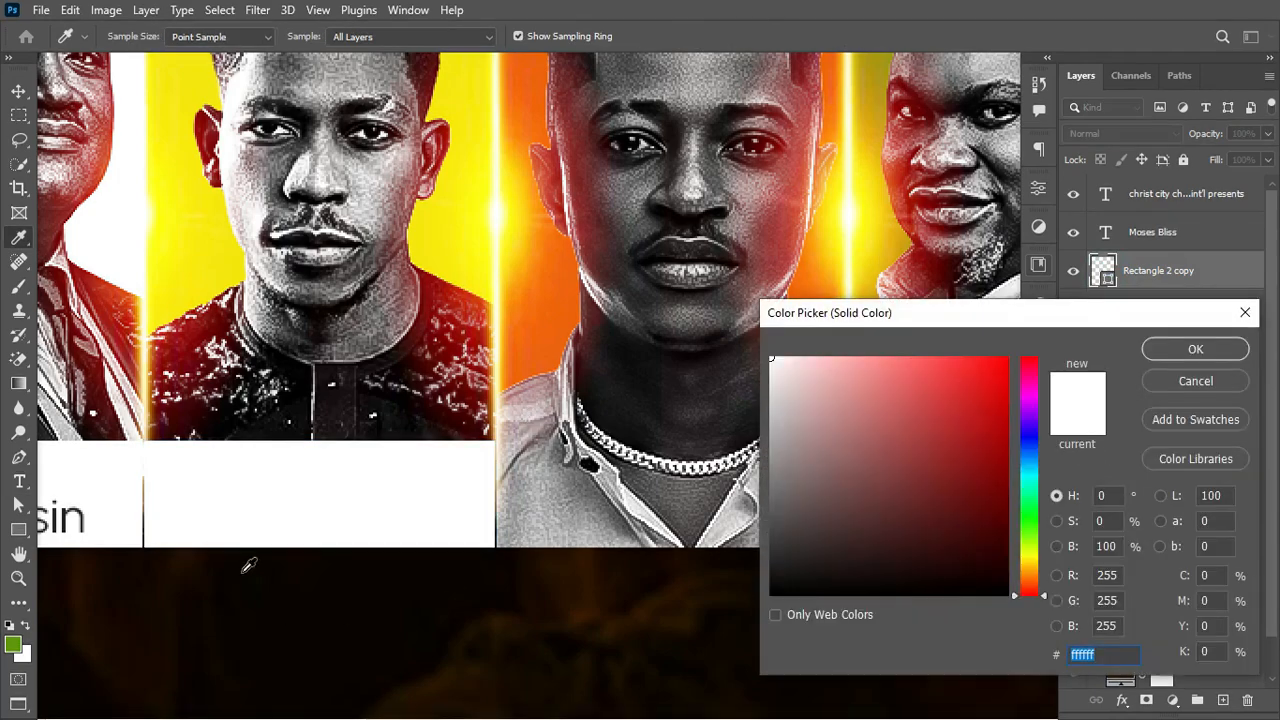
scroll(312, 504, "left", 6)
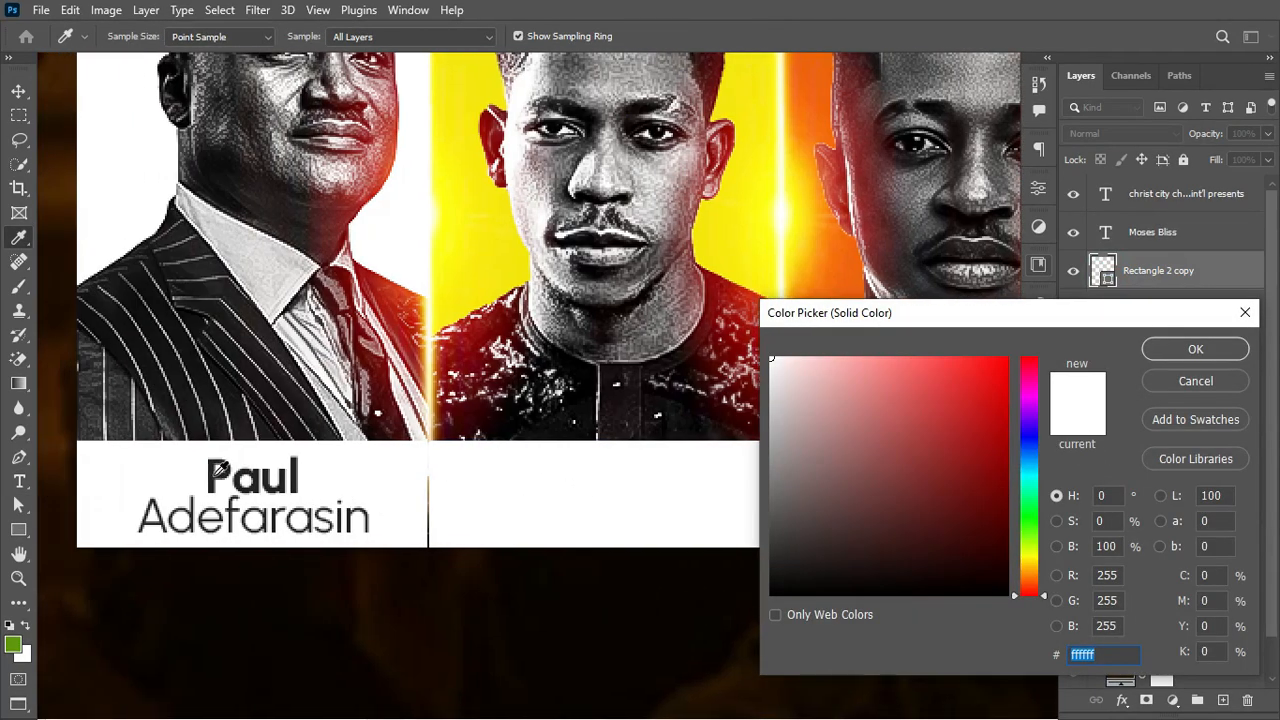
left_click(214, 475)
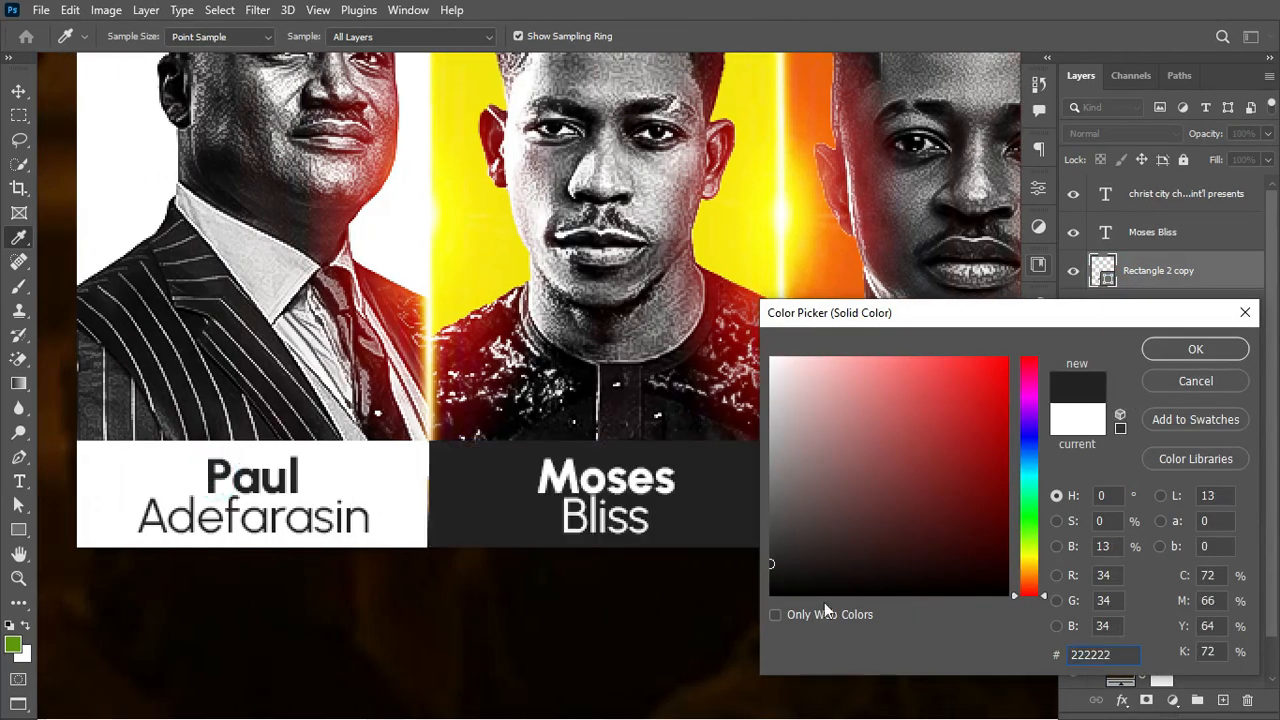
left_click(772, 567)
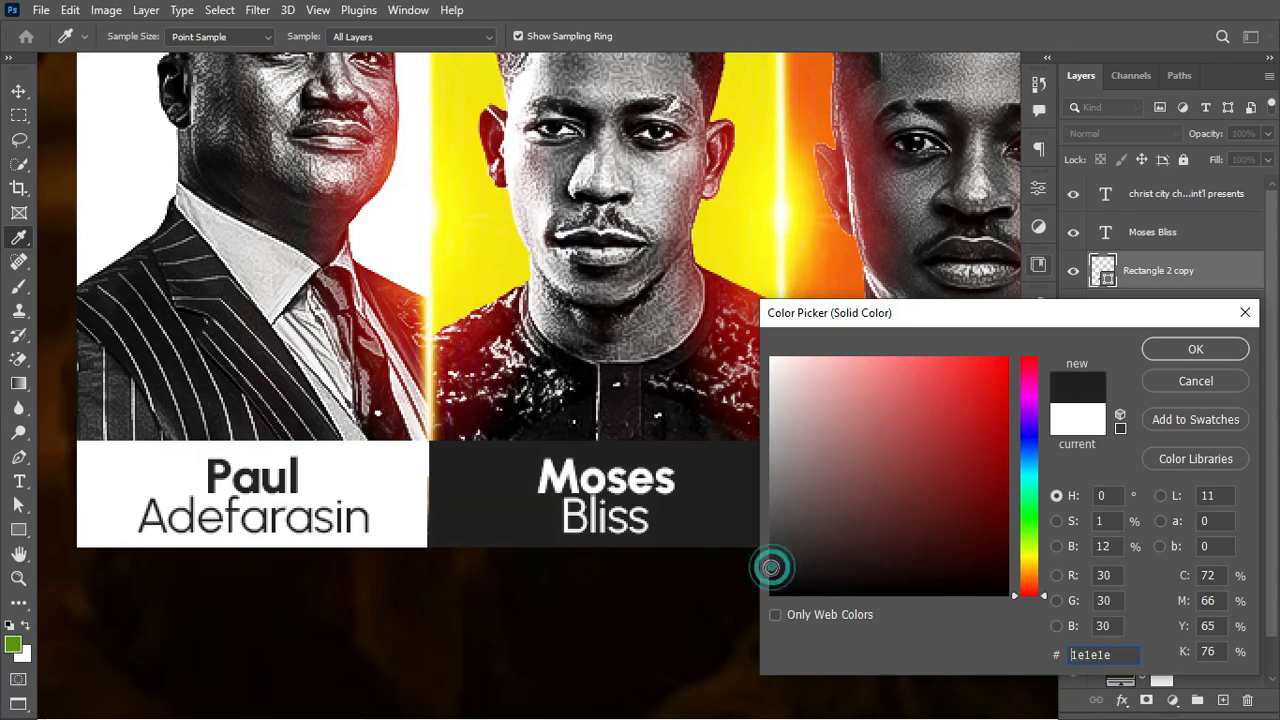
left_click(1195, 348)
Step: With the Move tool, select the Moses Bliss text together with its box
key("ctrl+minus")
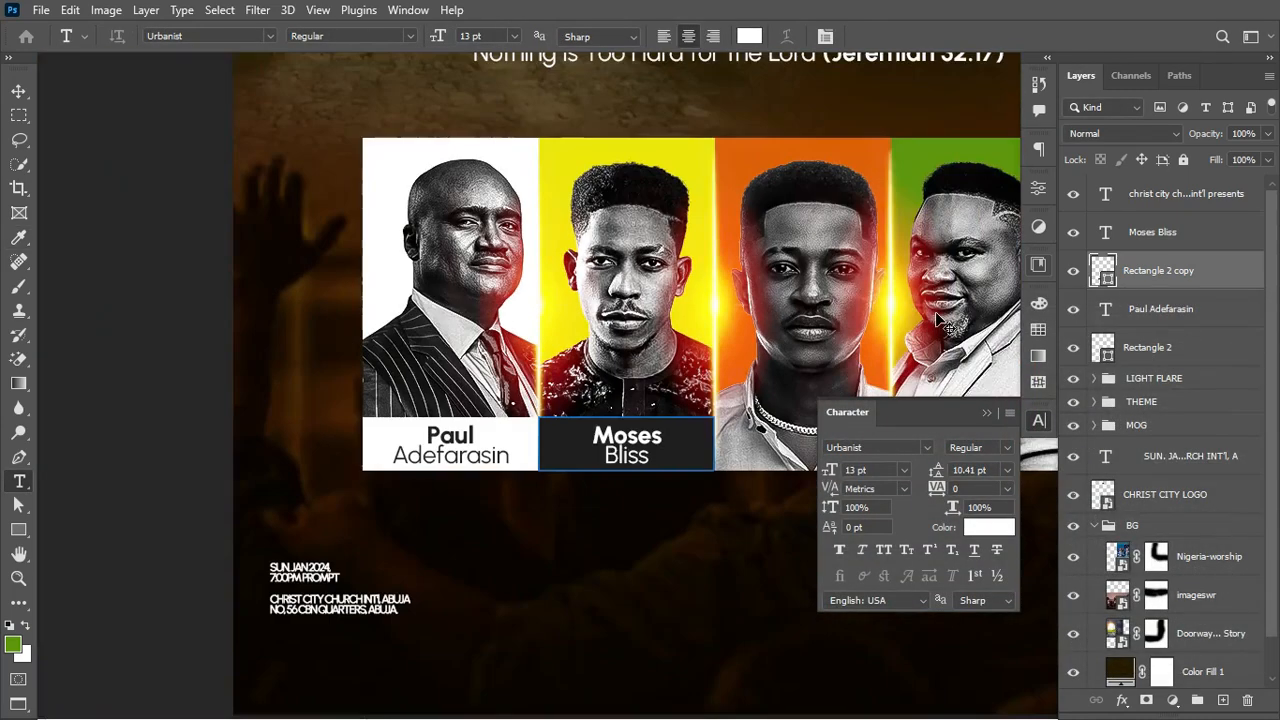
left_click(18, 91)
scroll(628, 334, "right", 4)
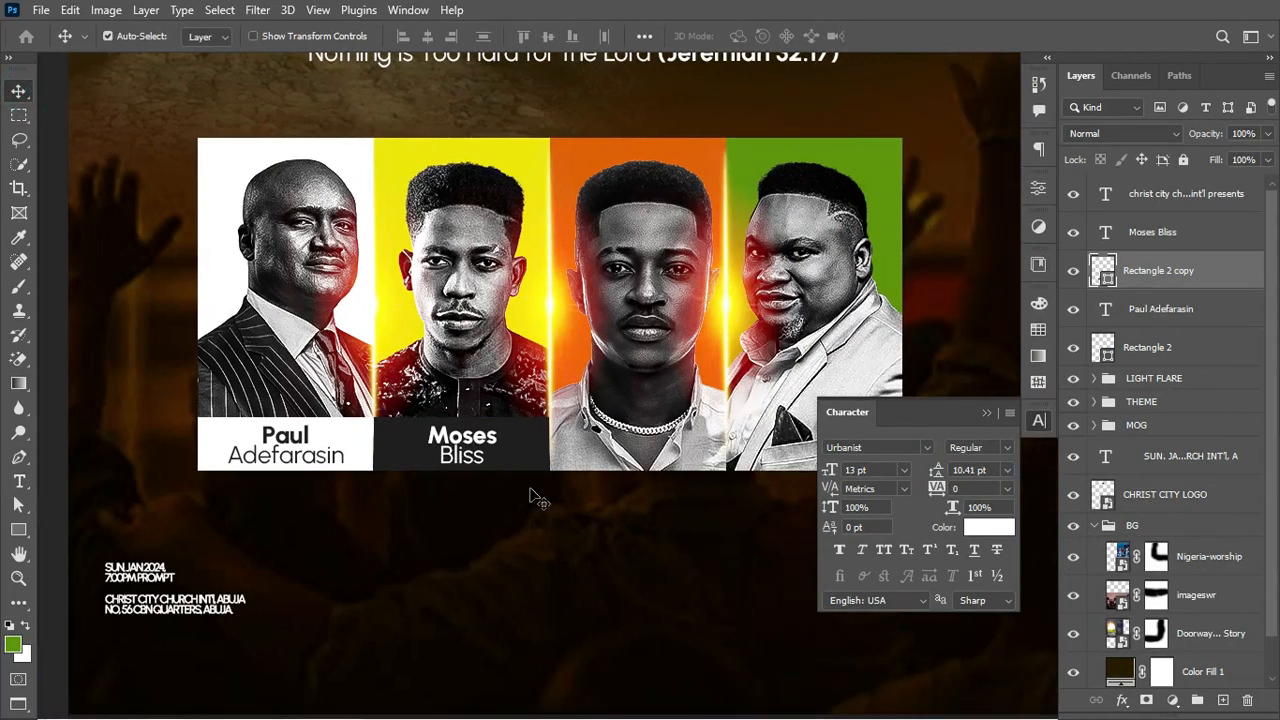
left_click(1186, 236, "shift")
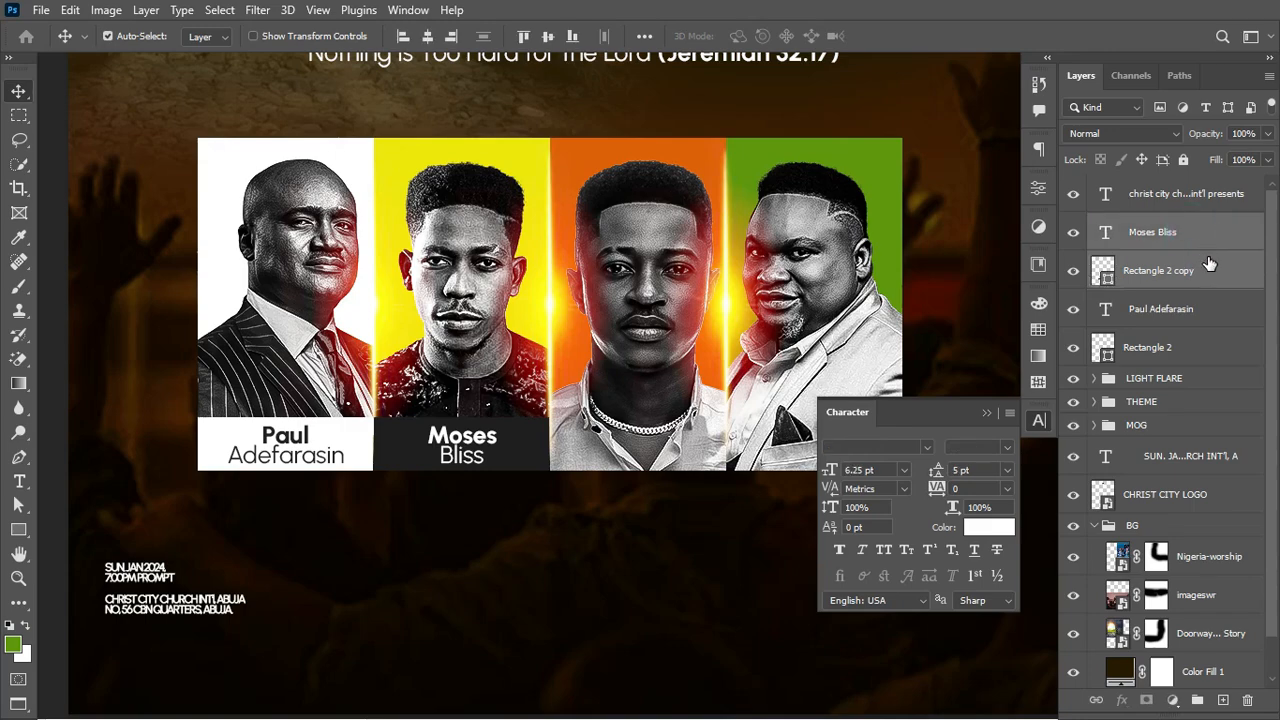
key("ctrl+j")
key("ctrl+t")
left_click_drag(493, 440, 840, 440)
scroll(840, 440, "up", 3)
key("shift+Right")
key("Return")
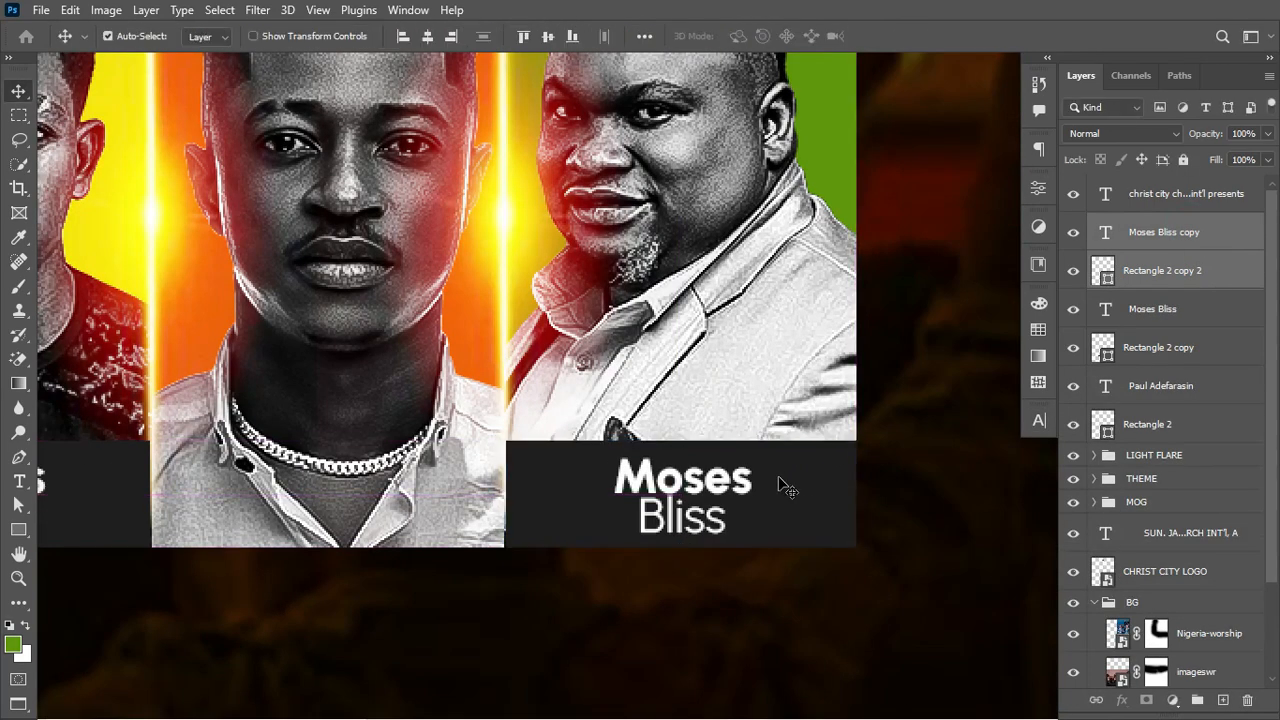
double_click(700, 478)
double_click(681, 516)
scroll(644, 393, "down", 3)
key("ctrl+j")
left_click_drag(172, 480, 518, 480)
scroll(480, 416, "up", 4)
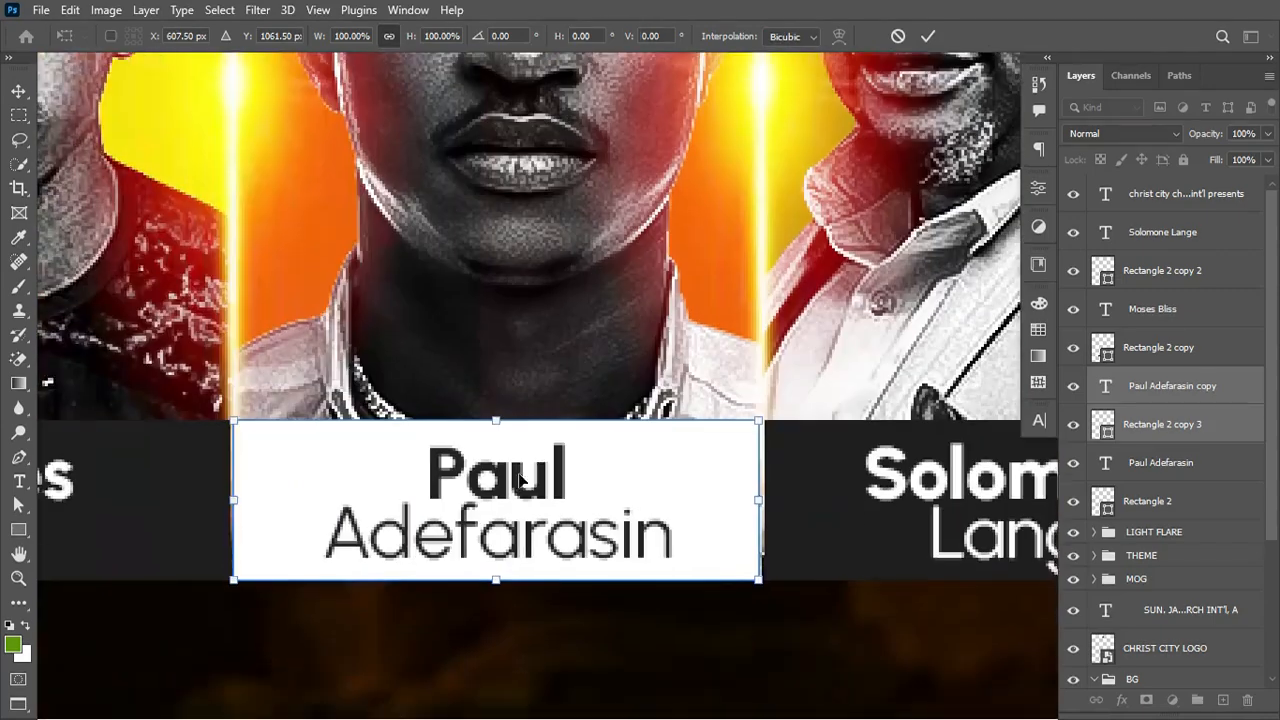
double_click(497, 472)
left_click_drag(332, 542, 676, 542)
key("ctrl+0")
Step: Group all the name label layers into a group named NAMES
left_click(1180, 232)
left_click(1170, 501, "shift")
key("ctrl+g")
double_click(1142, 223)
type("NAMES")
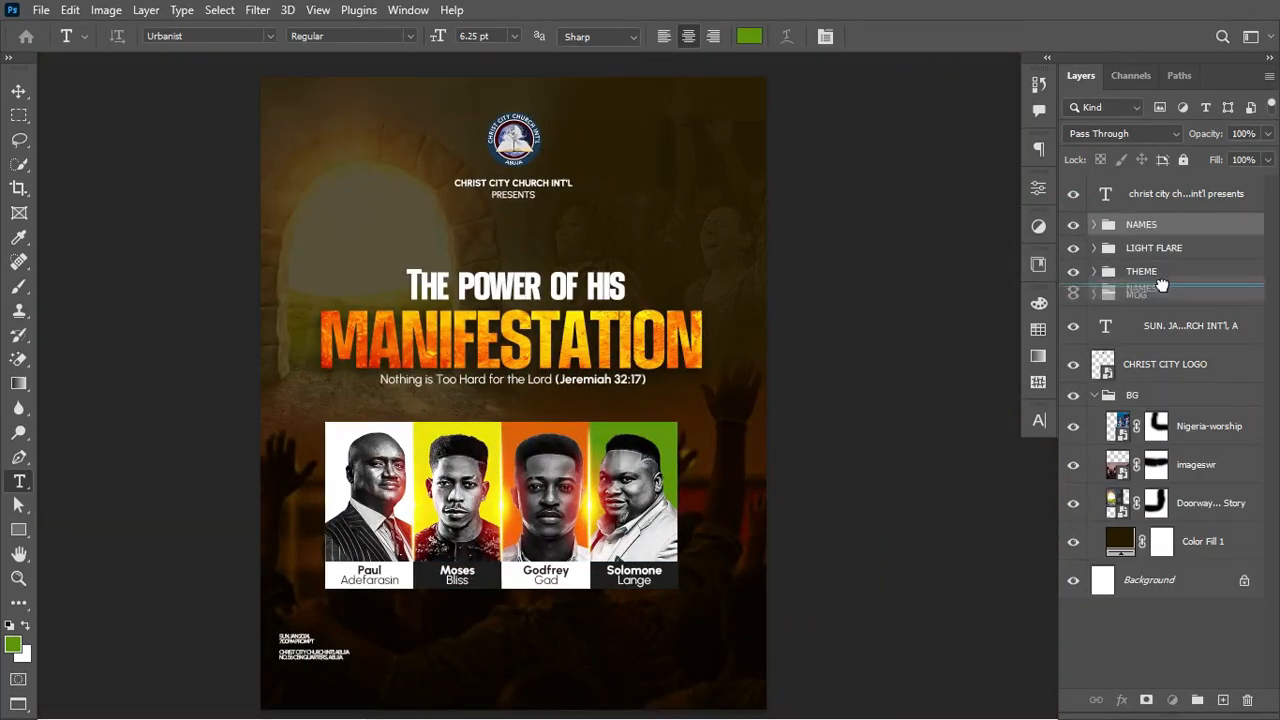
Step: Stretch the light flares taller
key("ctrl+t")
scroll(640, 408, "up", 4)
left_click_drag(354, 486, 354, 437)
key("Return")
Step: Group the LIGHT FLARE, NAMES and MOG groups together
left_click(1176, 295, "ctrl")
left_click(1175, 275, "ctrl")
key("ctrl+g")
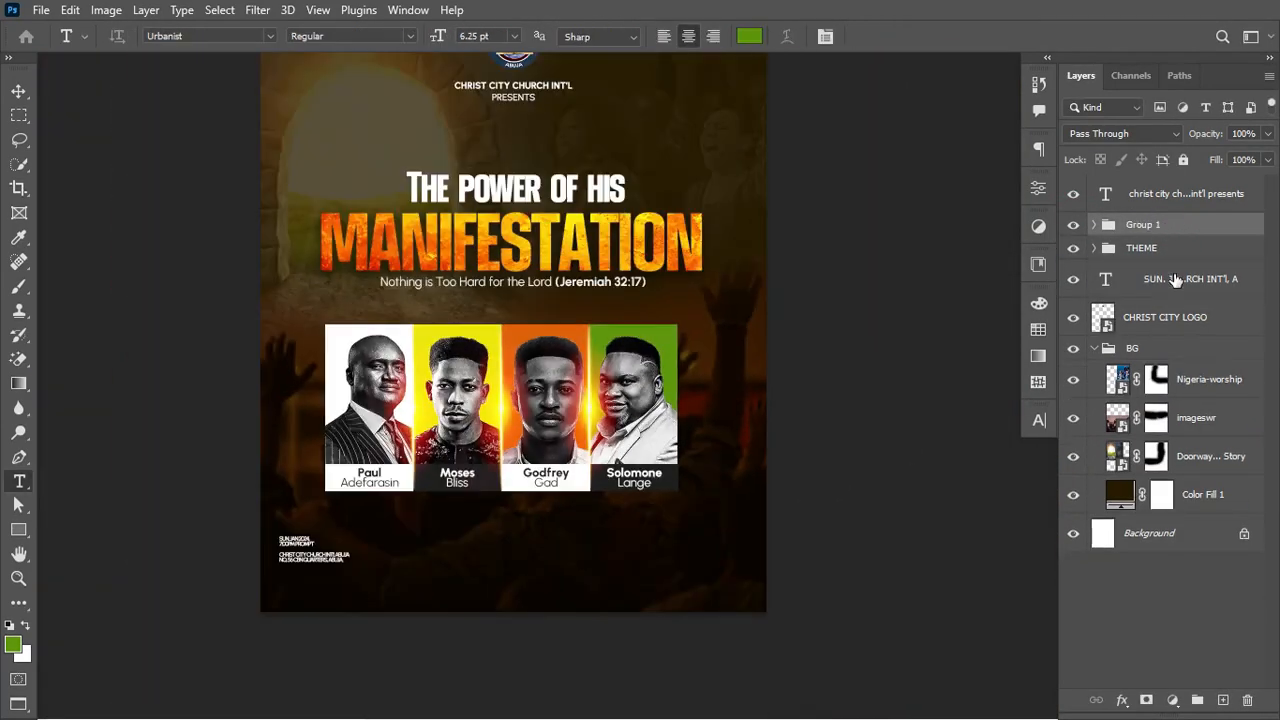
key("v")
key("t")
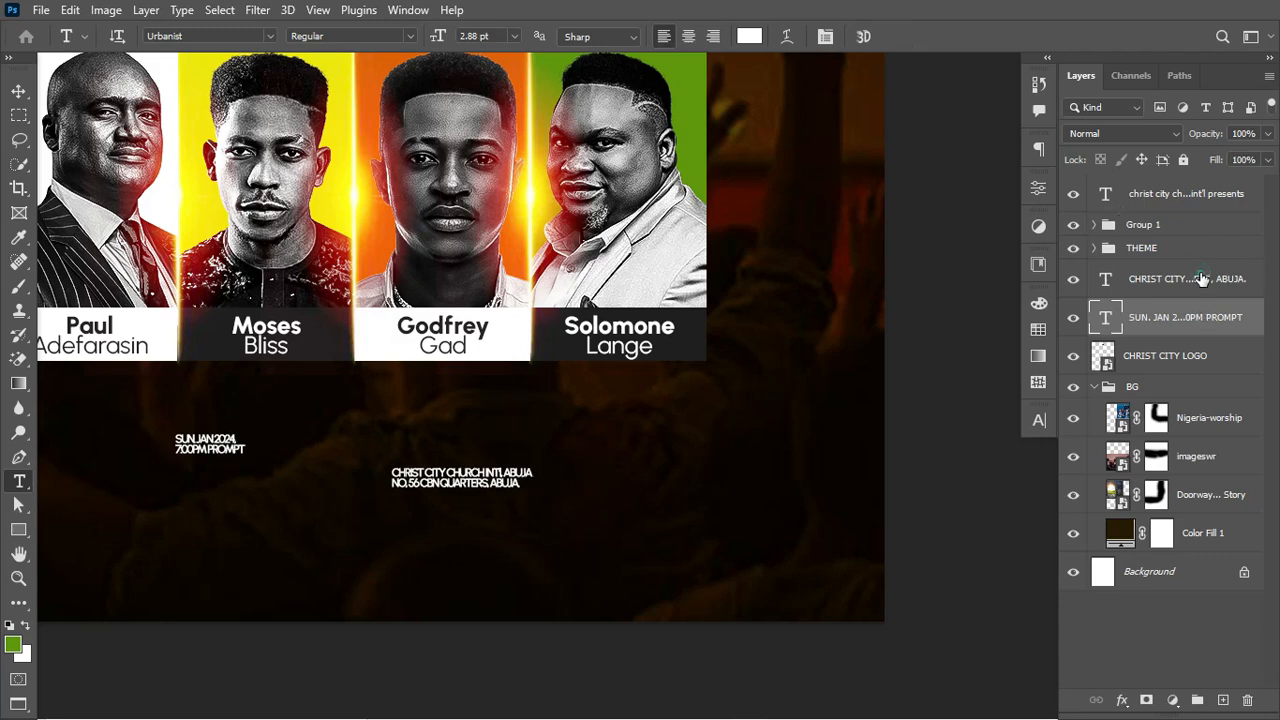
Step: Select the date and address text layers and raise their tracking from -120 to 20
left_click(1100, 283, "shift")
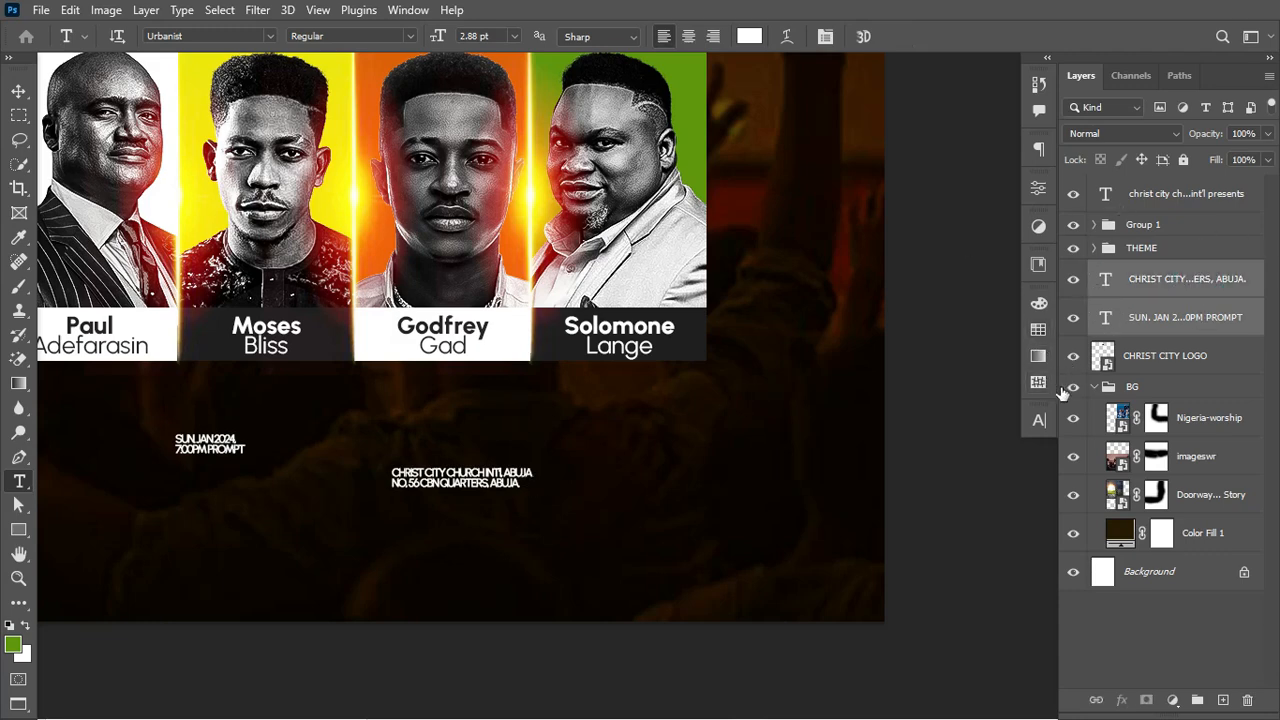
left_click(1037, 421)
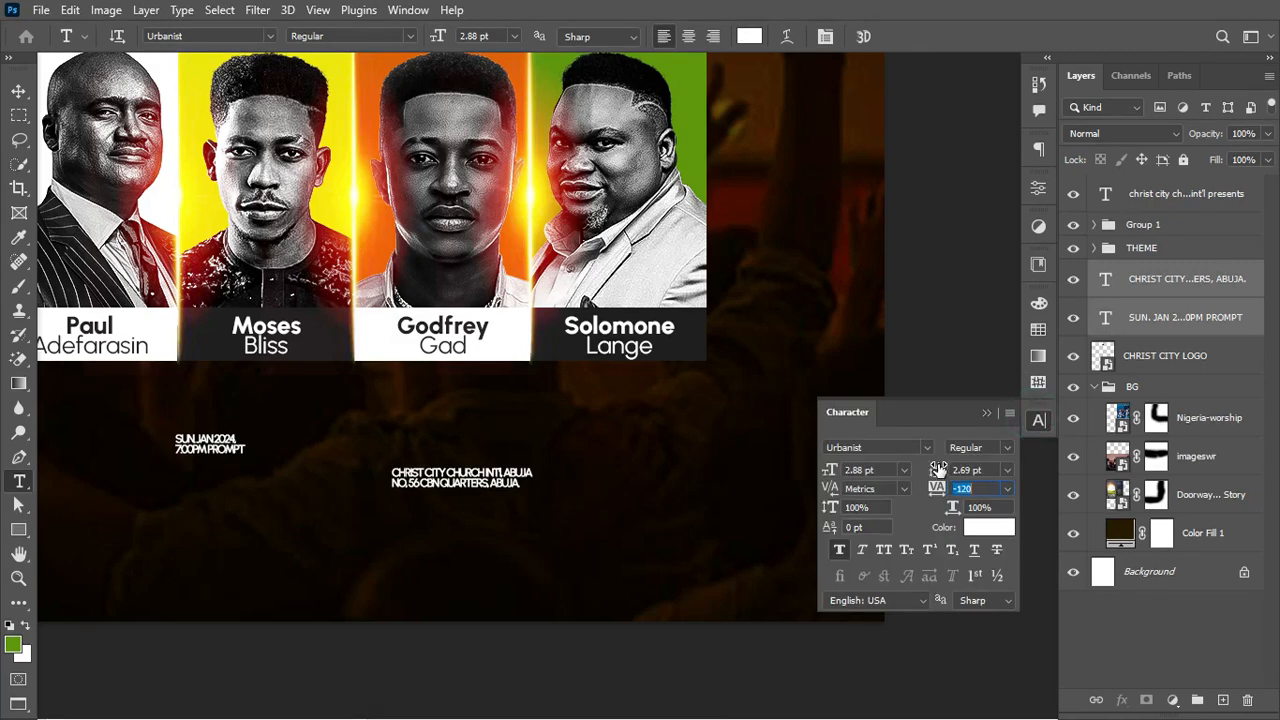
type("-100")
key("Return")
type("-80")
key("Up")
key("Up")
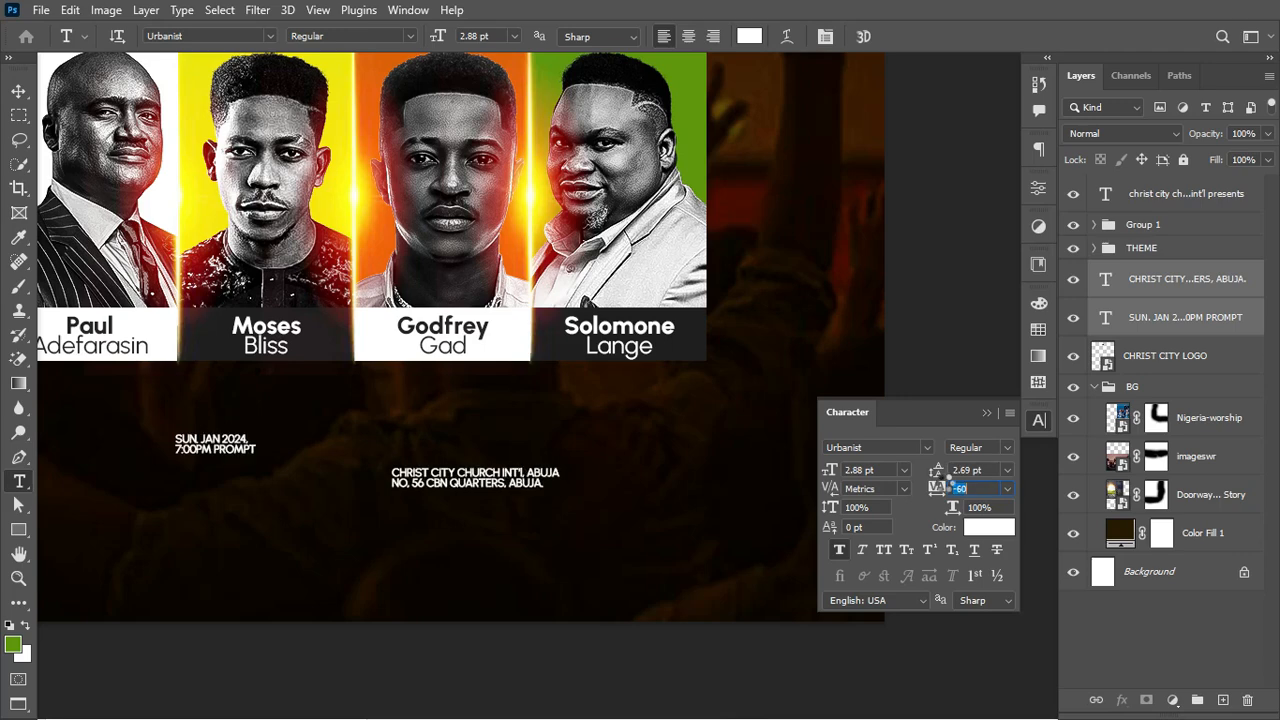
type("-20")
key("Return")
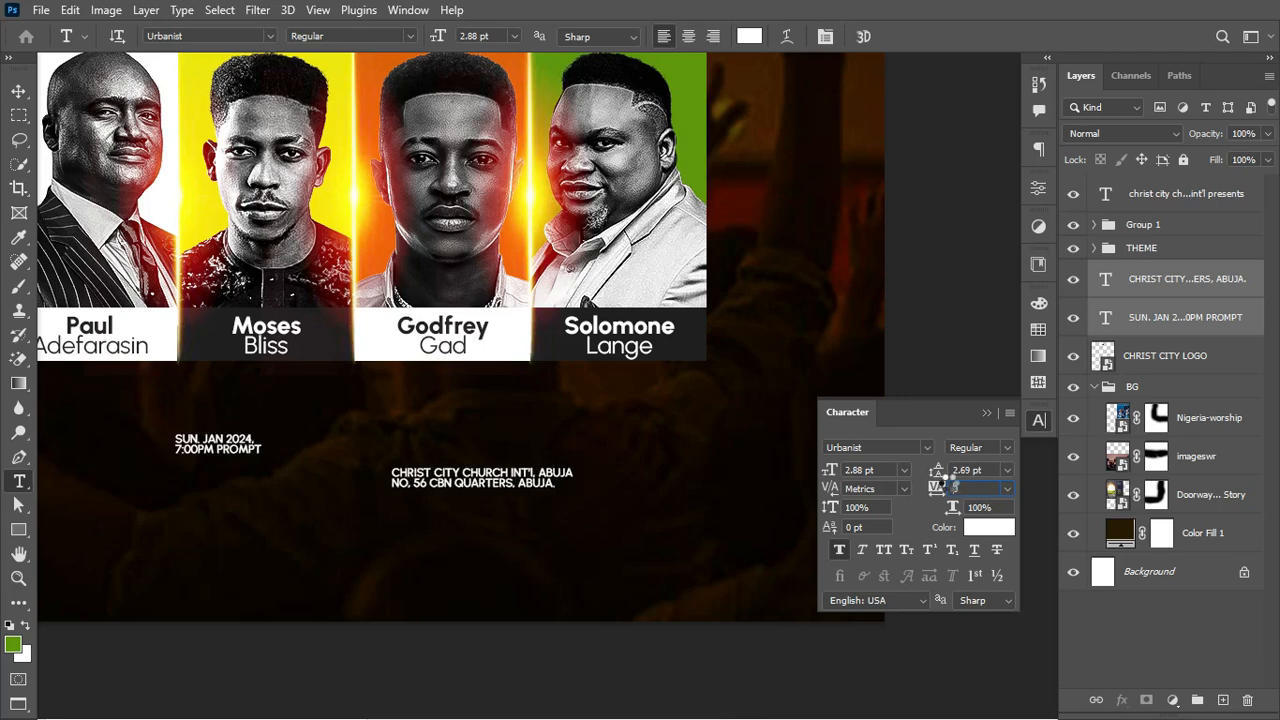
key("Up")
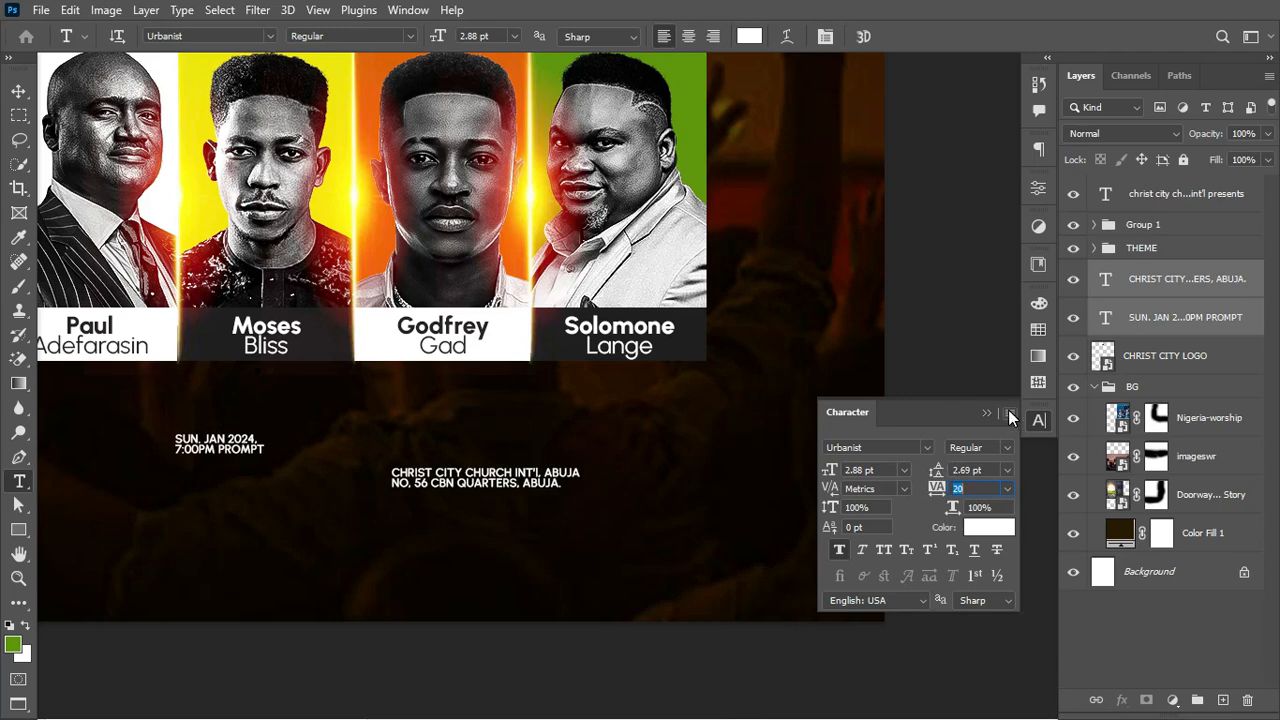
key("ctrl+0")
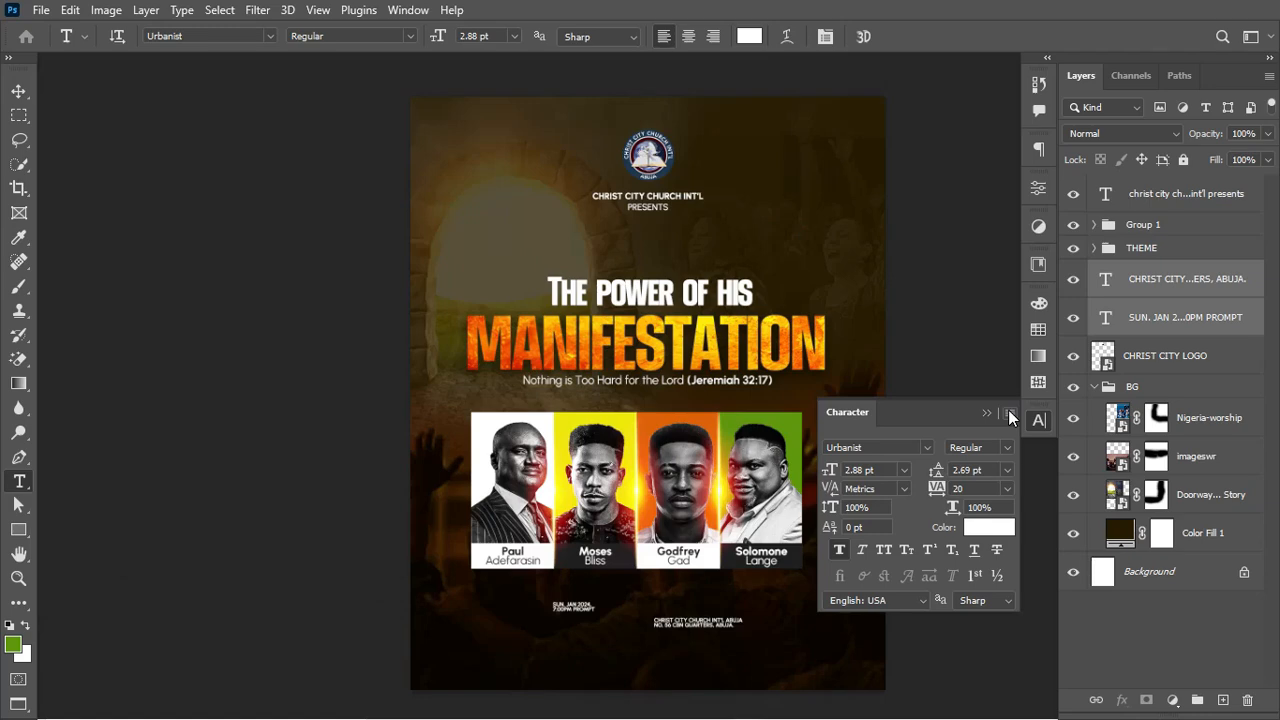
key("ctrl+minus")
key("ctrl+0")
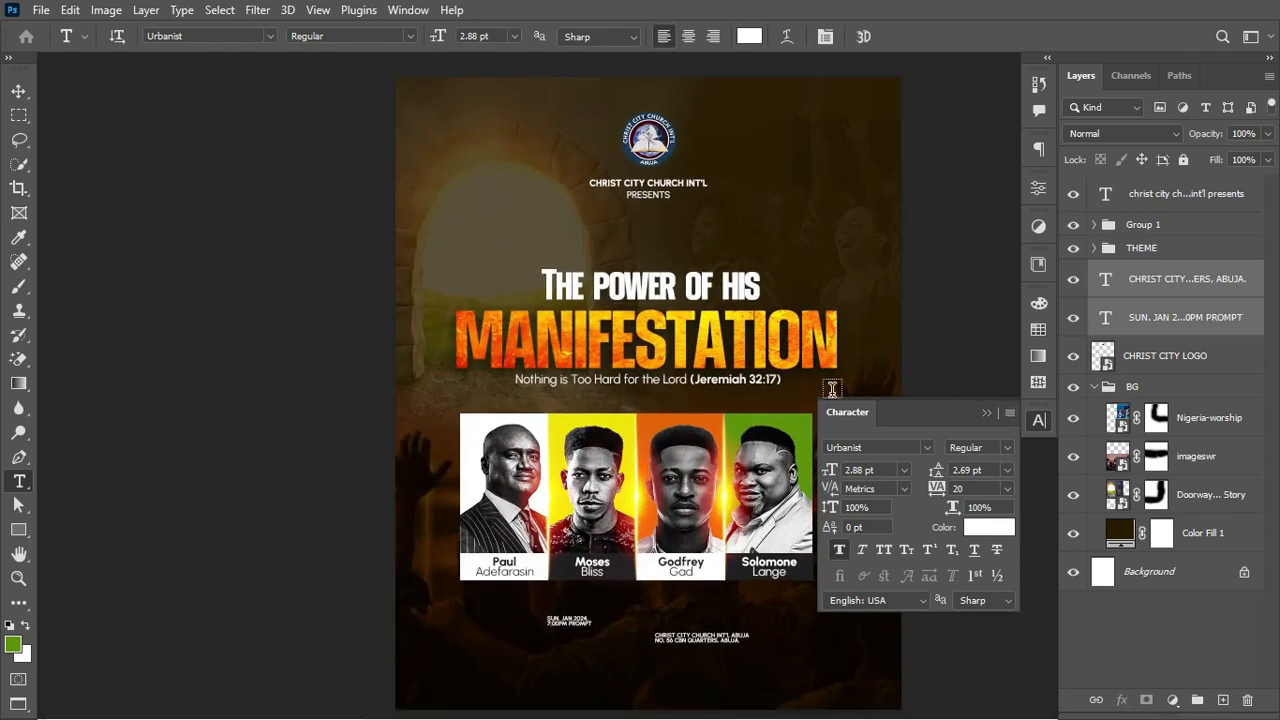
Step: Enlarge the date and address text to about 190% and nudge it slightly right and down
scroll(832, 389, "right", 2)
key("ctrl+t")
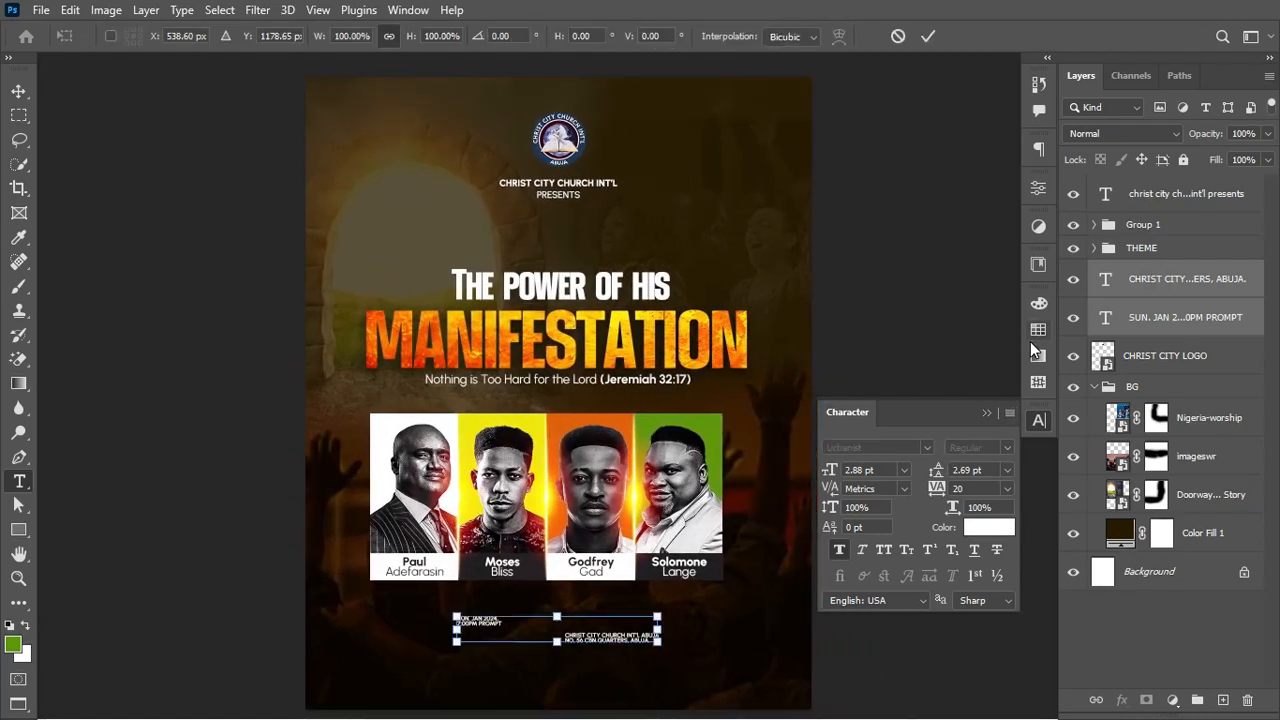
left_click_drag(657, 614, 750, 604)
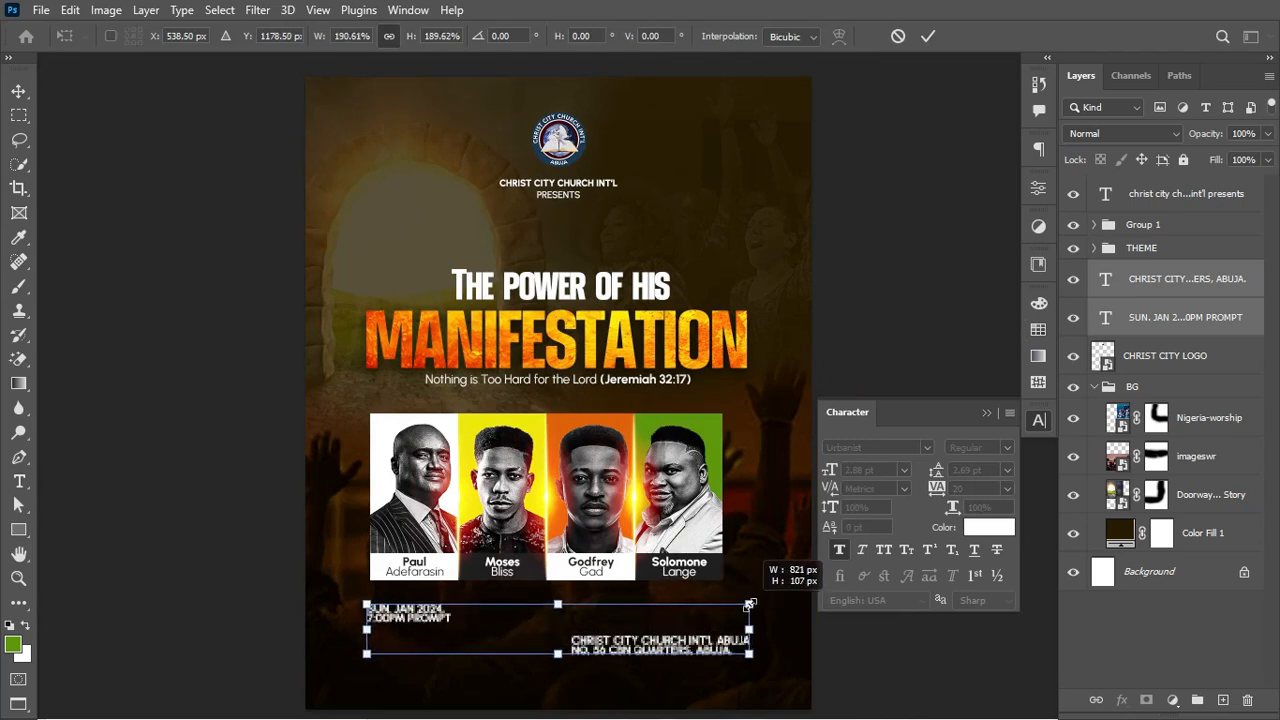
key("Return")
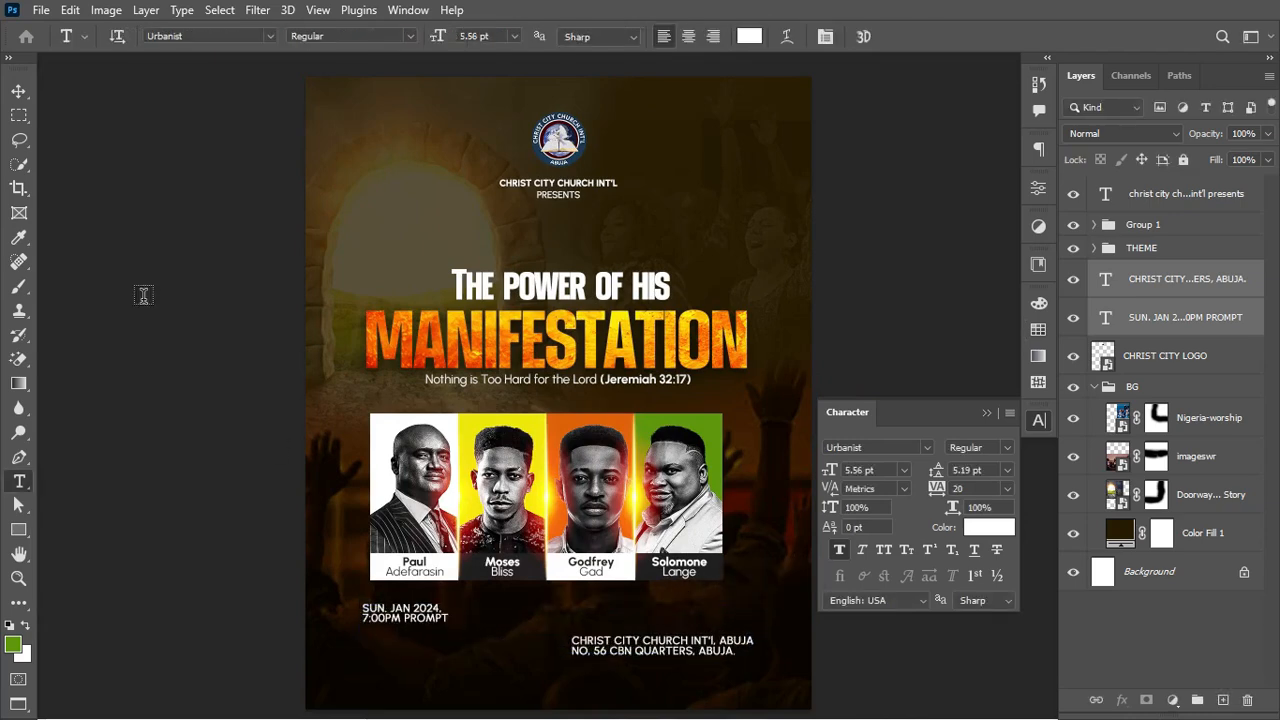
left_click(22, 93)
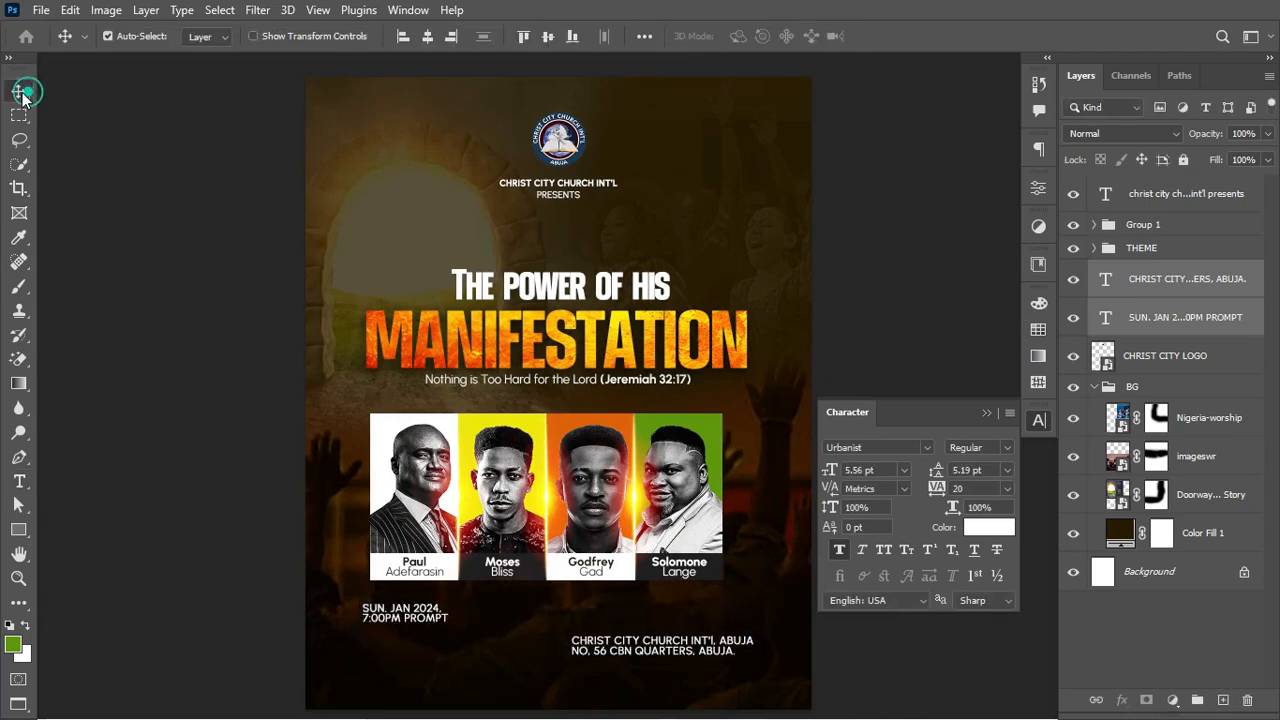
left_click(418, 617)
left_click_drag(426, 616, 432, 626)
Step: Rescale and reposition the date and address text together
key("ctrl+t")
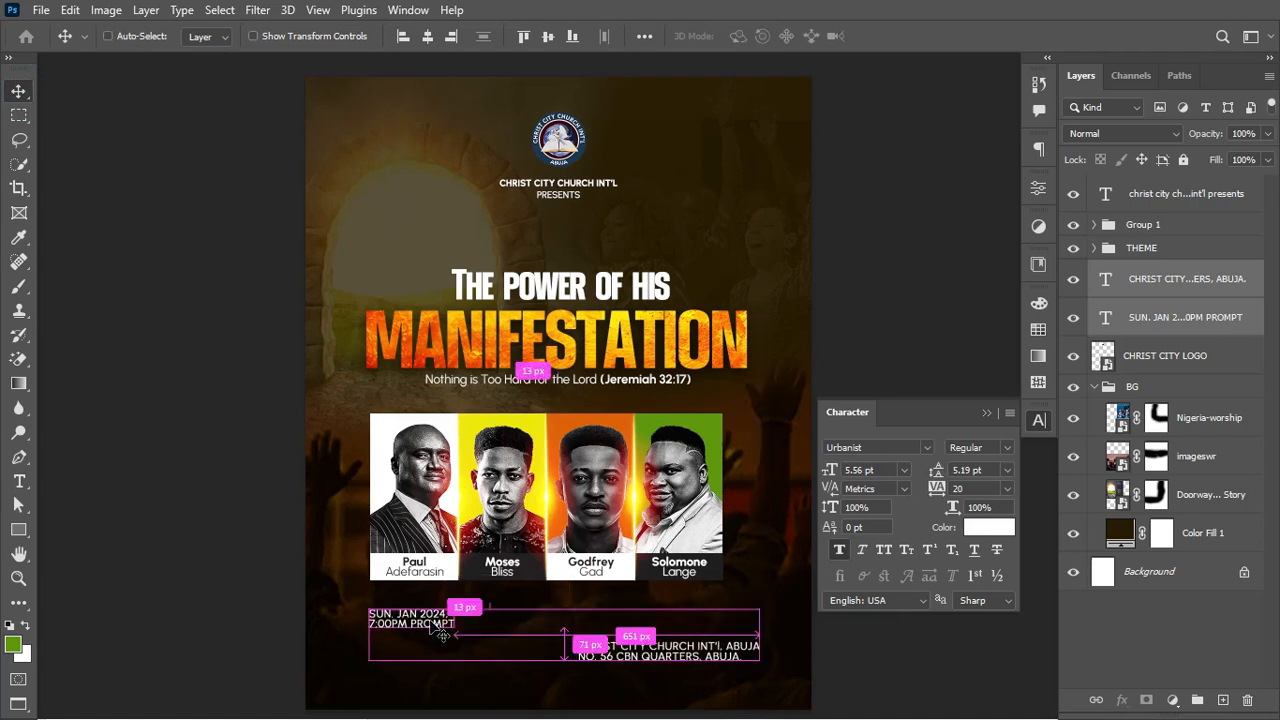
left_click_drag(565, 610, 564, 567)
left_click_drag(478, 619, 648, 656)
left_click_drag(724, 692, 721, 674)
left_click_drag(655, 637, 580, 626)
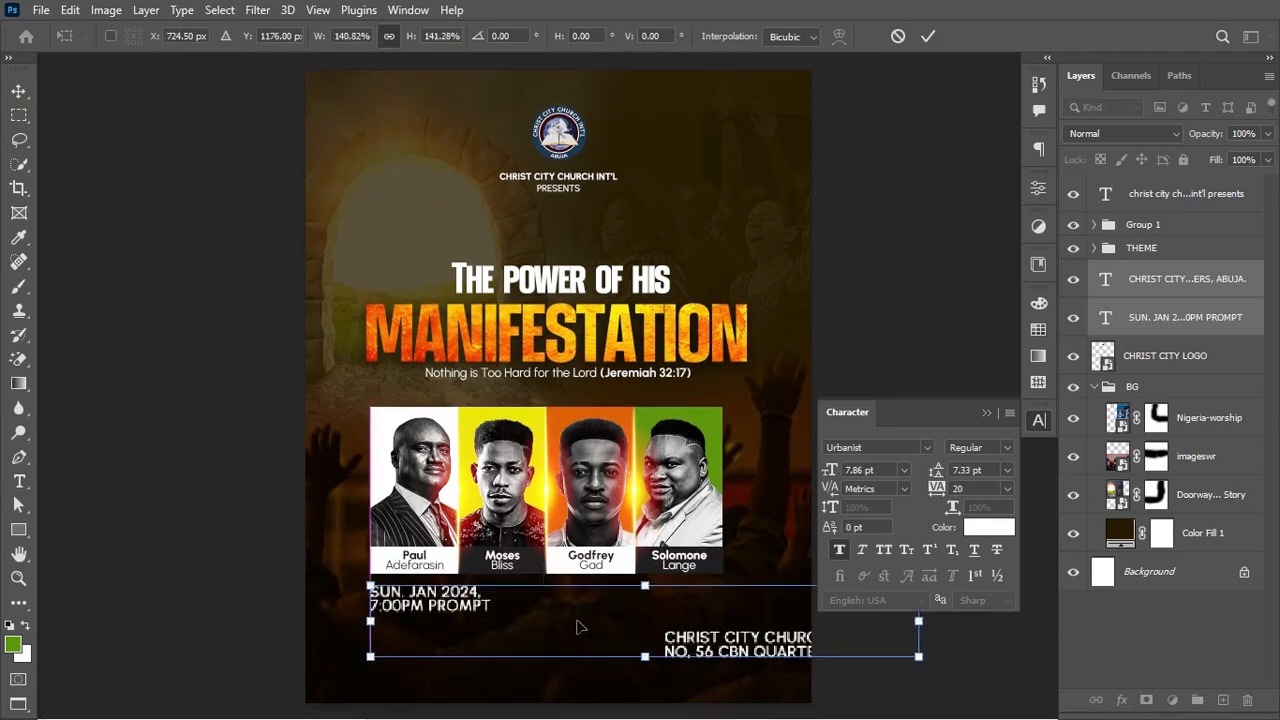
left_click(928, 36)
Step: Move the address beside the date, shrink both to about 88%, and group them as Group 2
left_click(716, 628)
left_click_drag(708, 650, 577, 610)
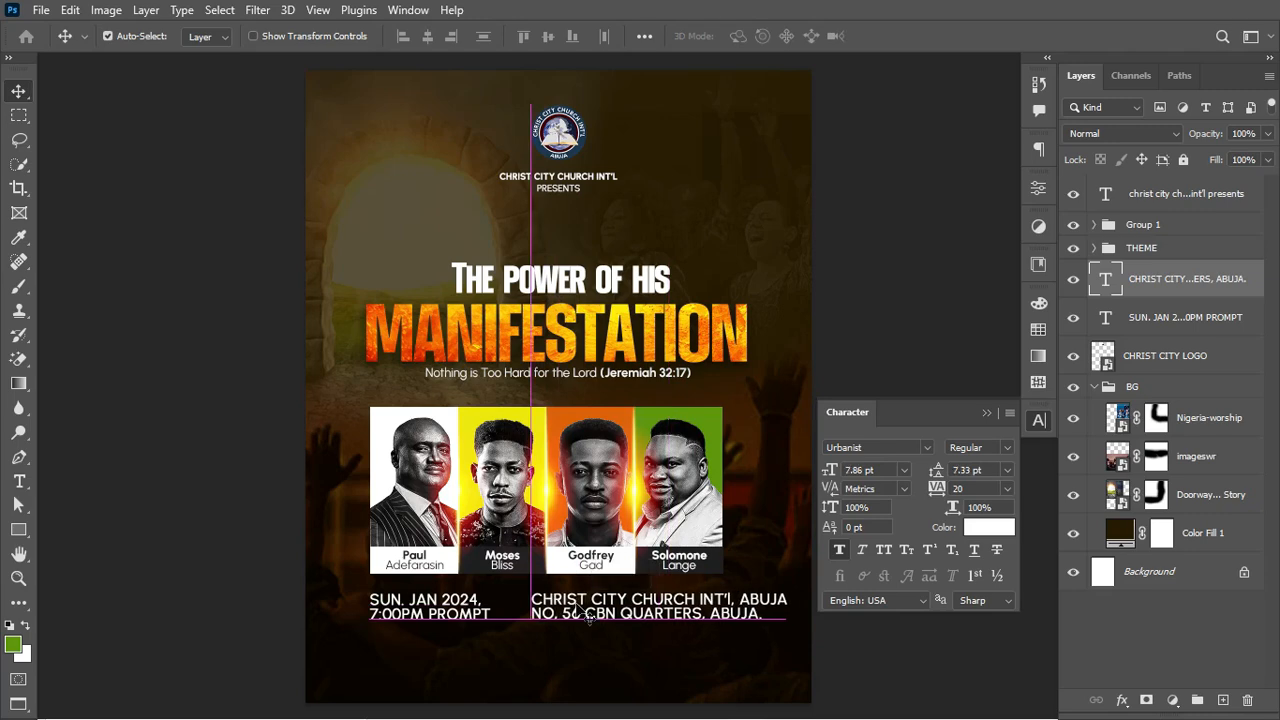
left_click(1211, 323, "shift")
key("ctrl+t")
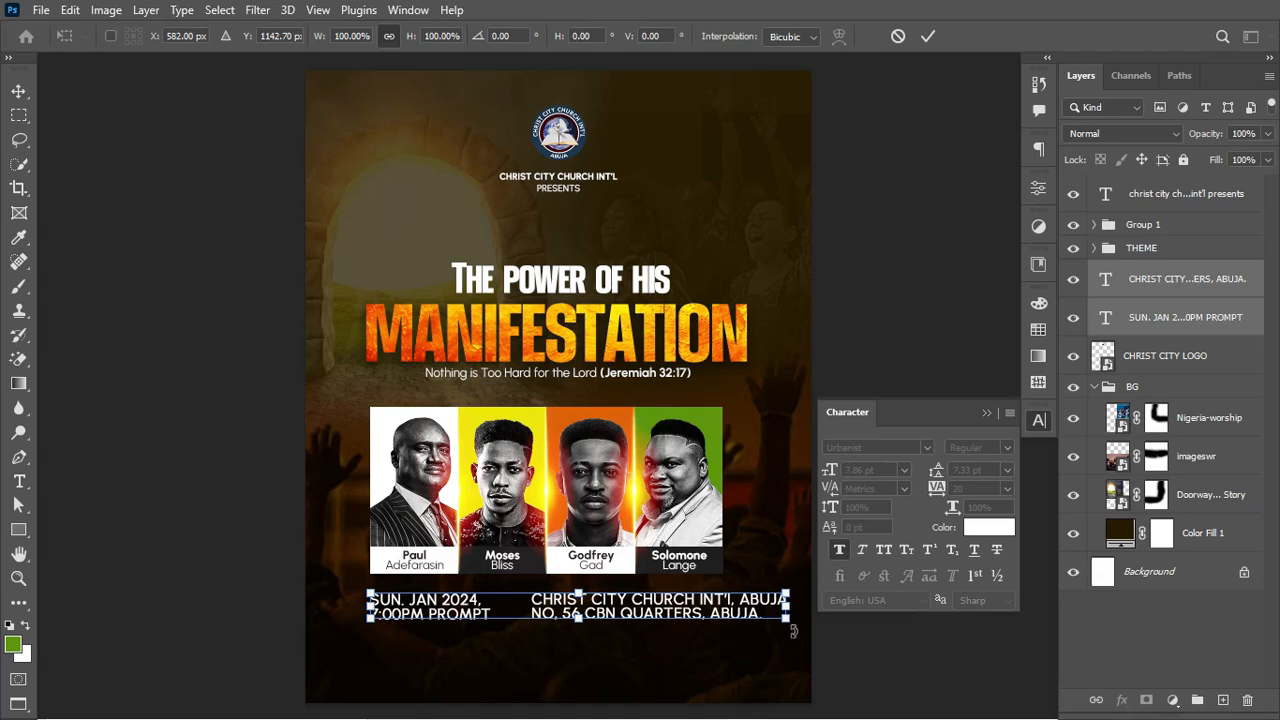
left_click_drag(783, 622, 735, 620)
key("Return")
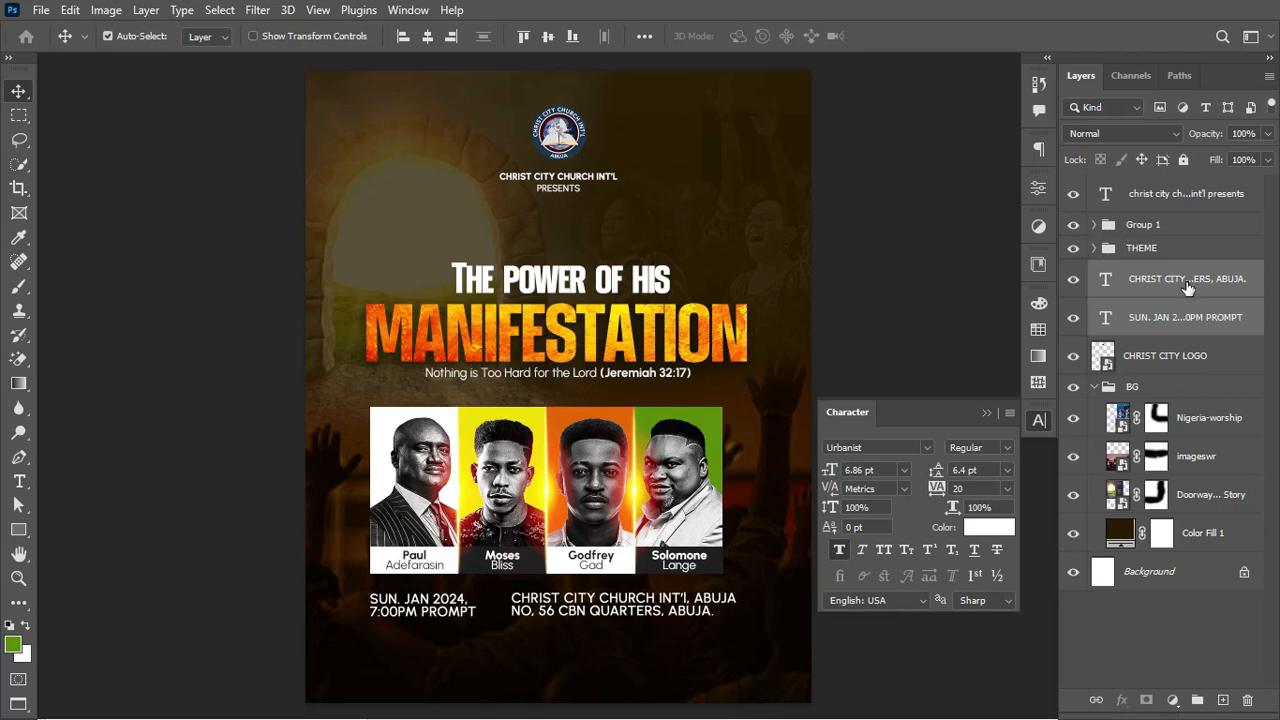
key("ctrl+g")
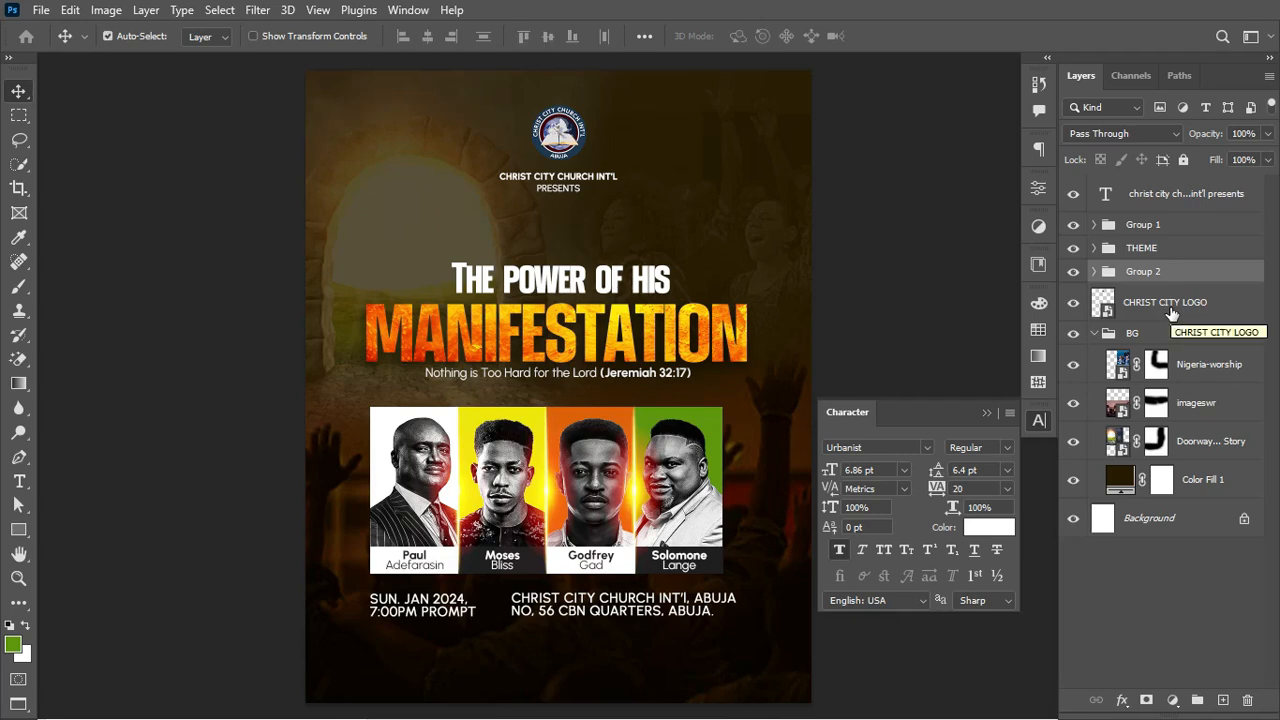
Step: Rename the footer text group to ADDRESS
left_click(1075, 271)
left_click(1075, 271)
double_click(1137, 272)
type("A")
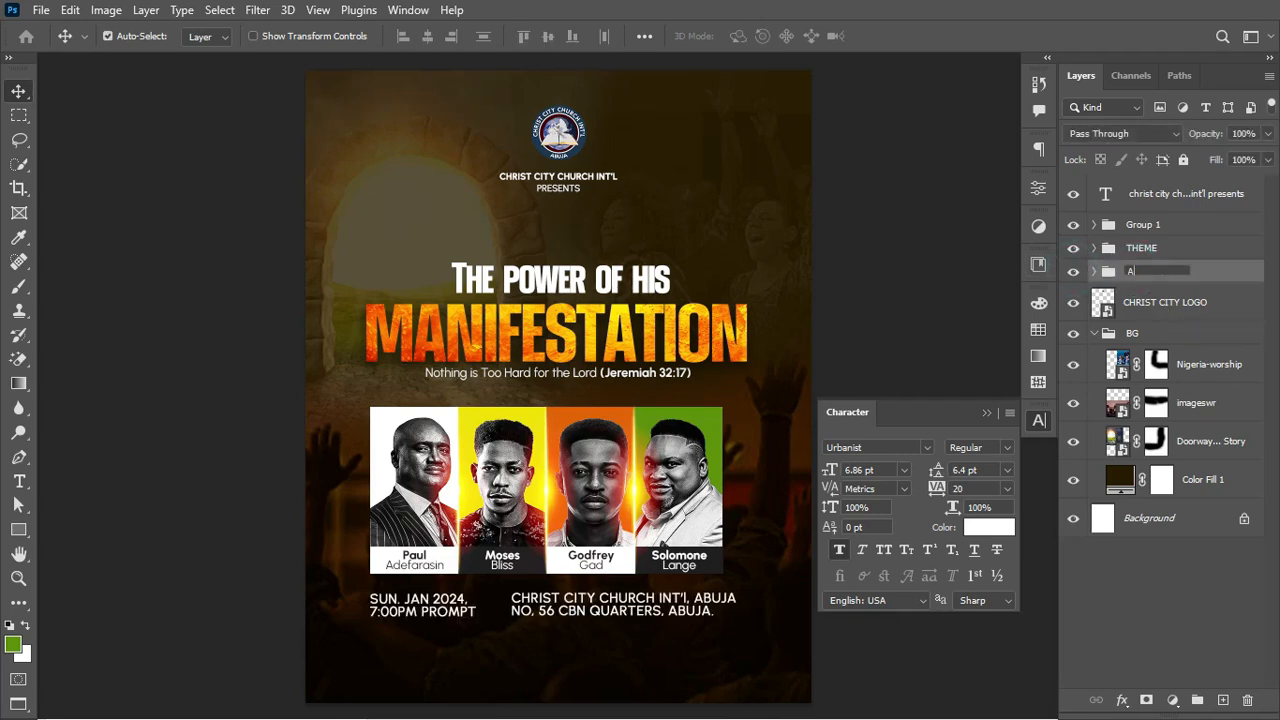
type("DDRESSt")
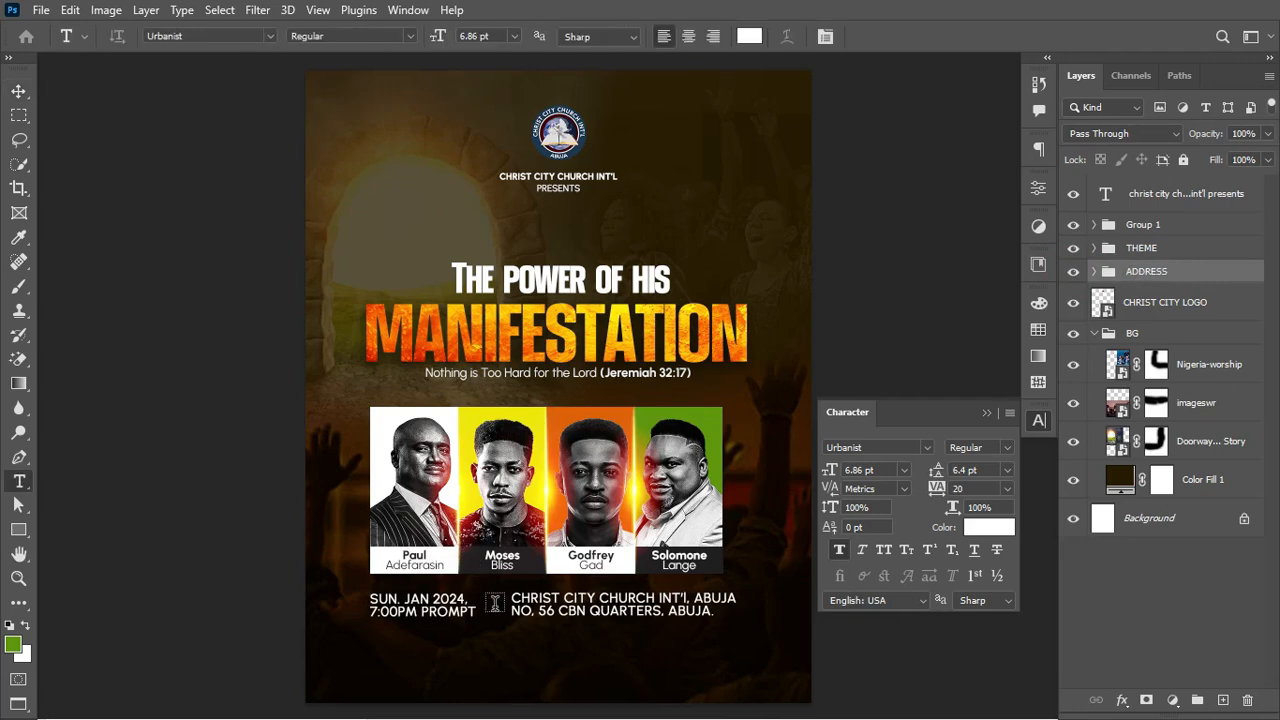
Step: Try Bold on the address text, then return it to Regular with faux bold off
left_click_drag(510, 599, 771, 596)
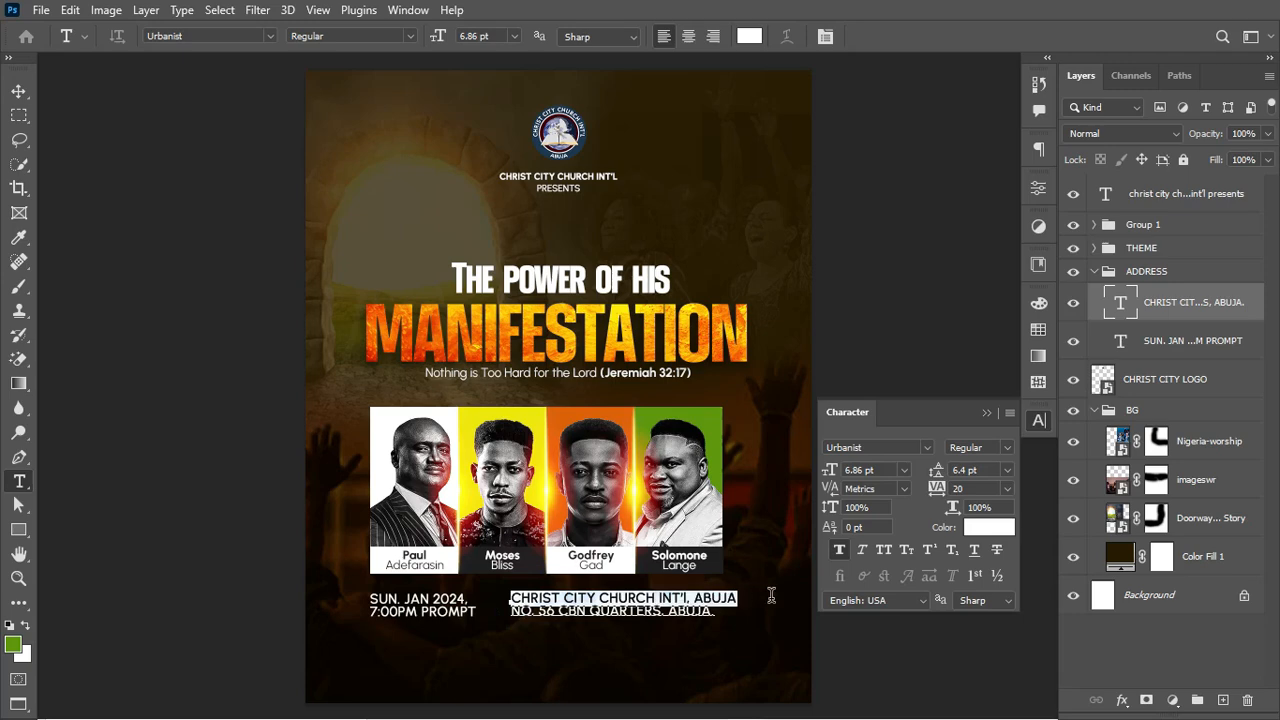
left_click(1007, 449)
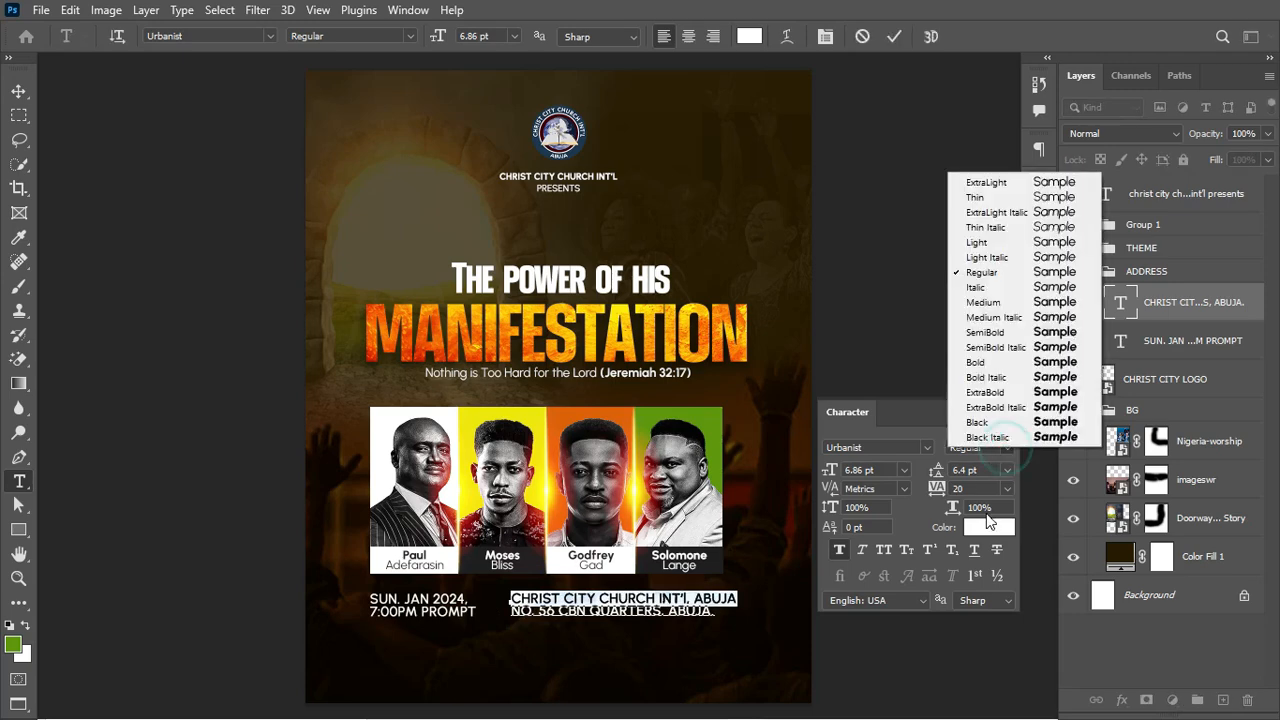
left_click(996, 366)
left_click(894, 36)
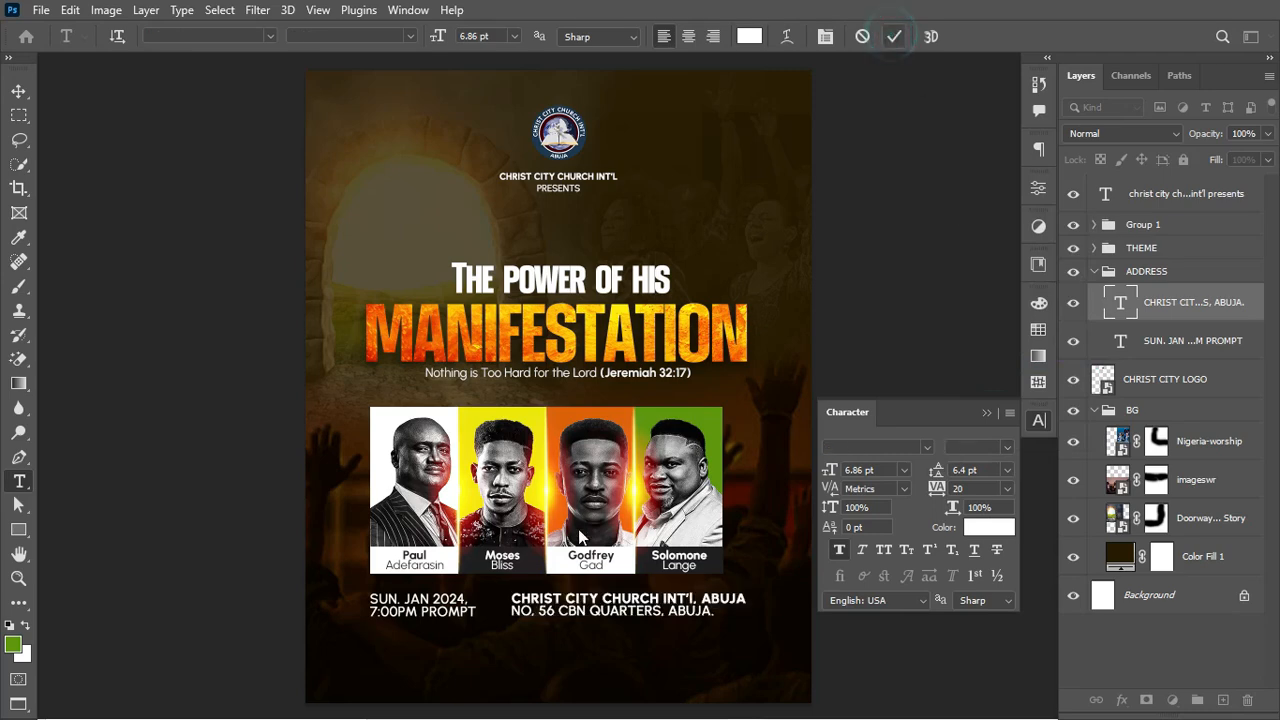
triple_click(510, 612)
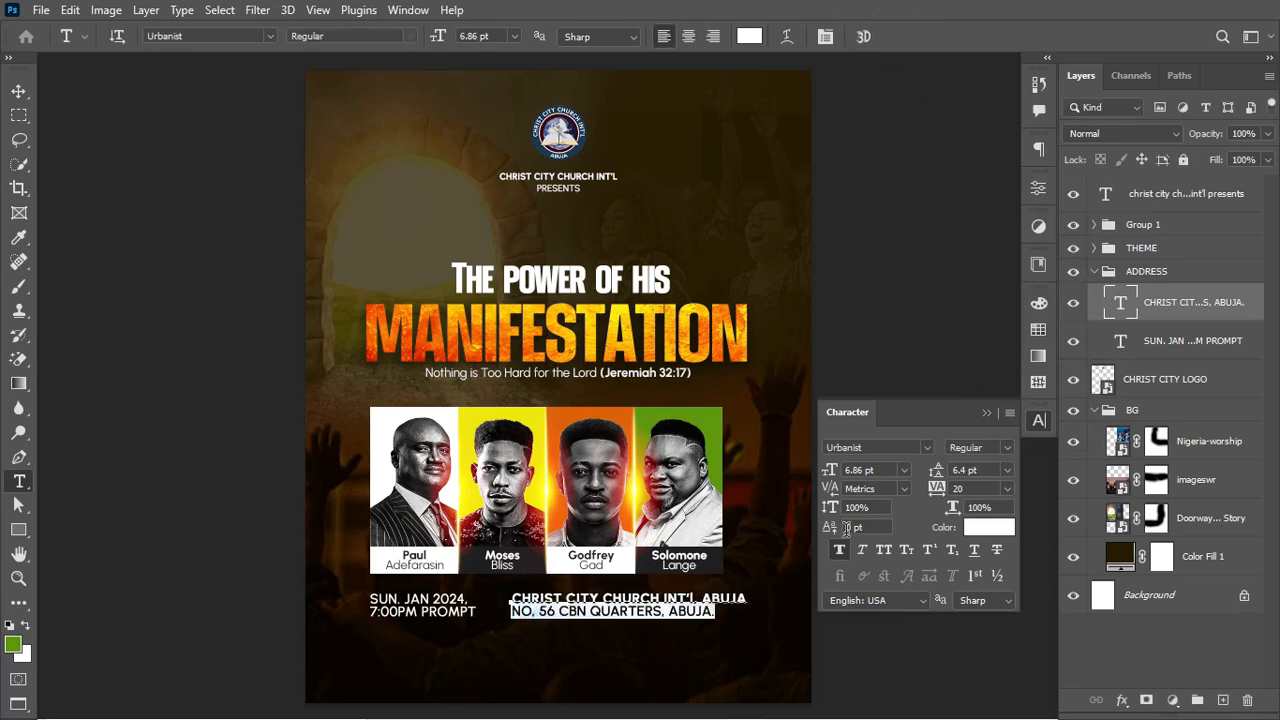
left_click(1005, 447)
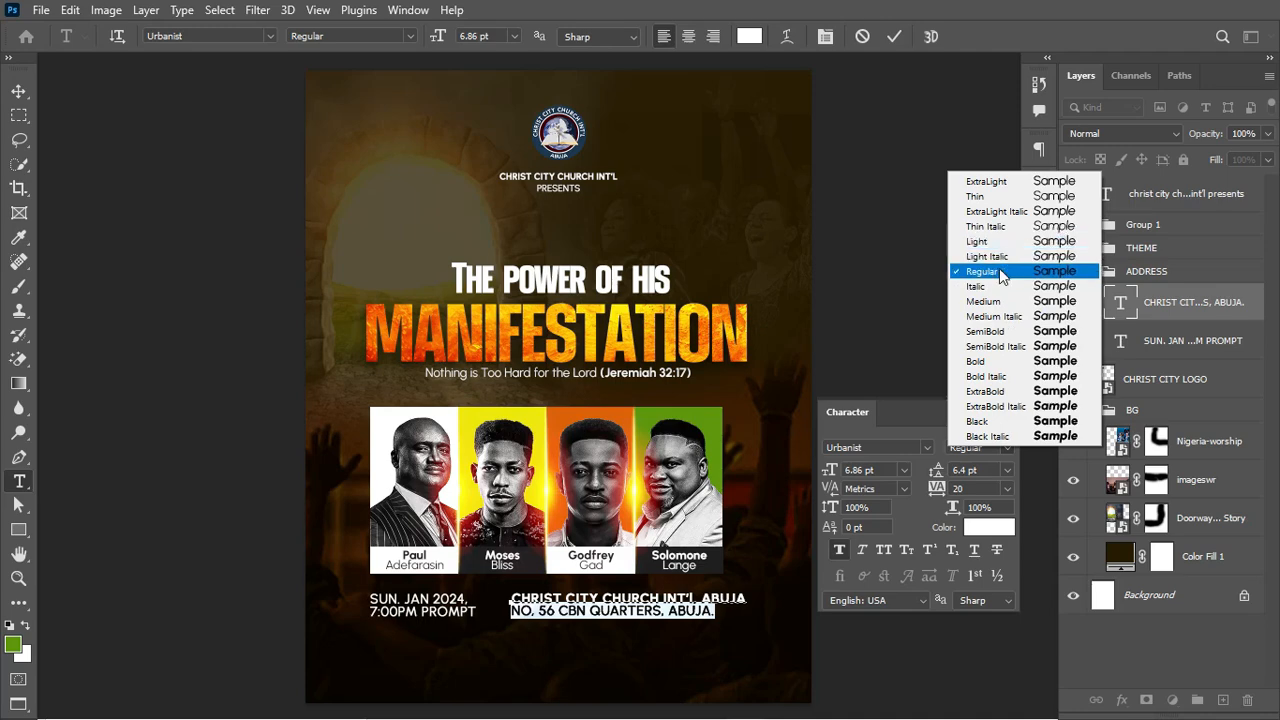
left_click(894, 36)
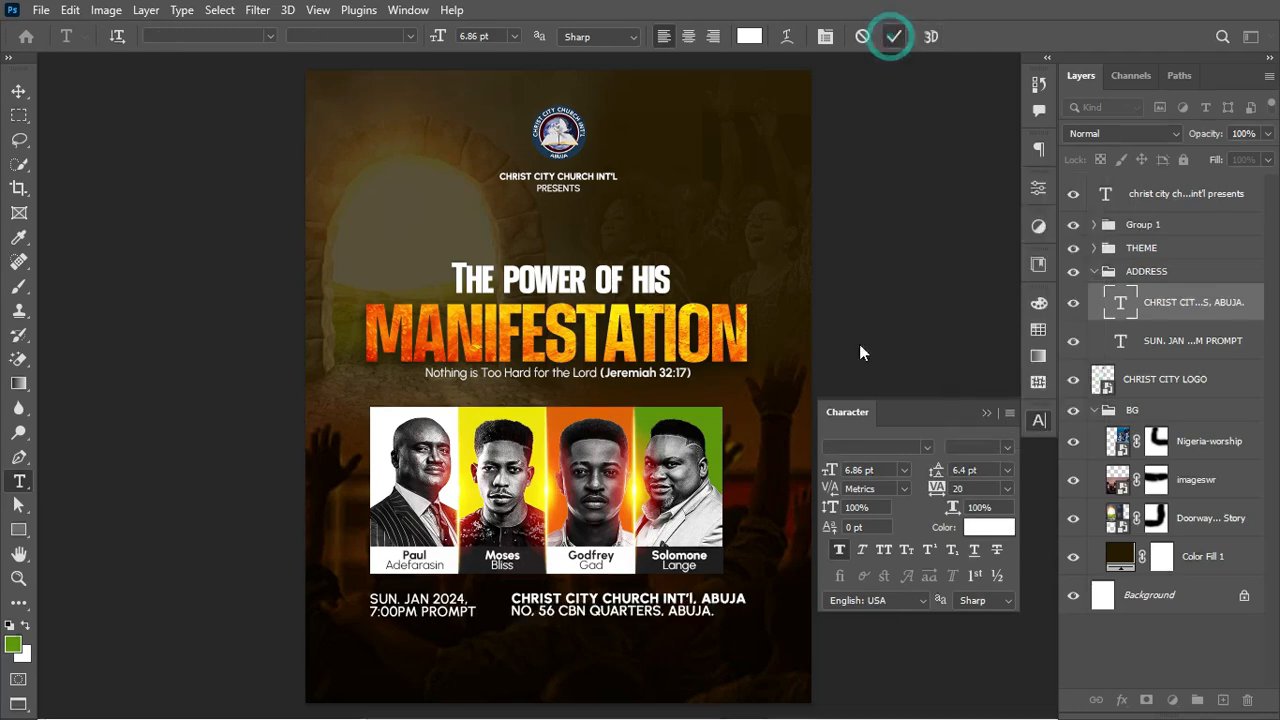
left_click(838, 551)
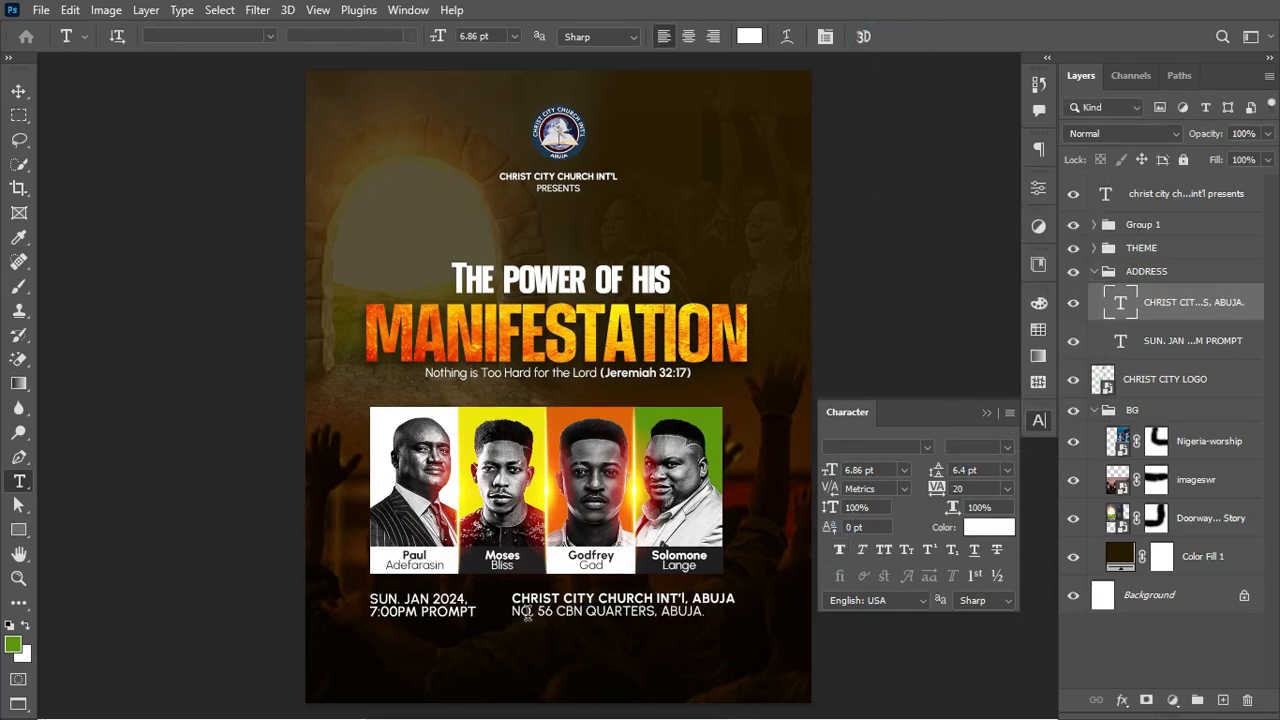
triple_click(515, 612)
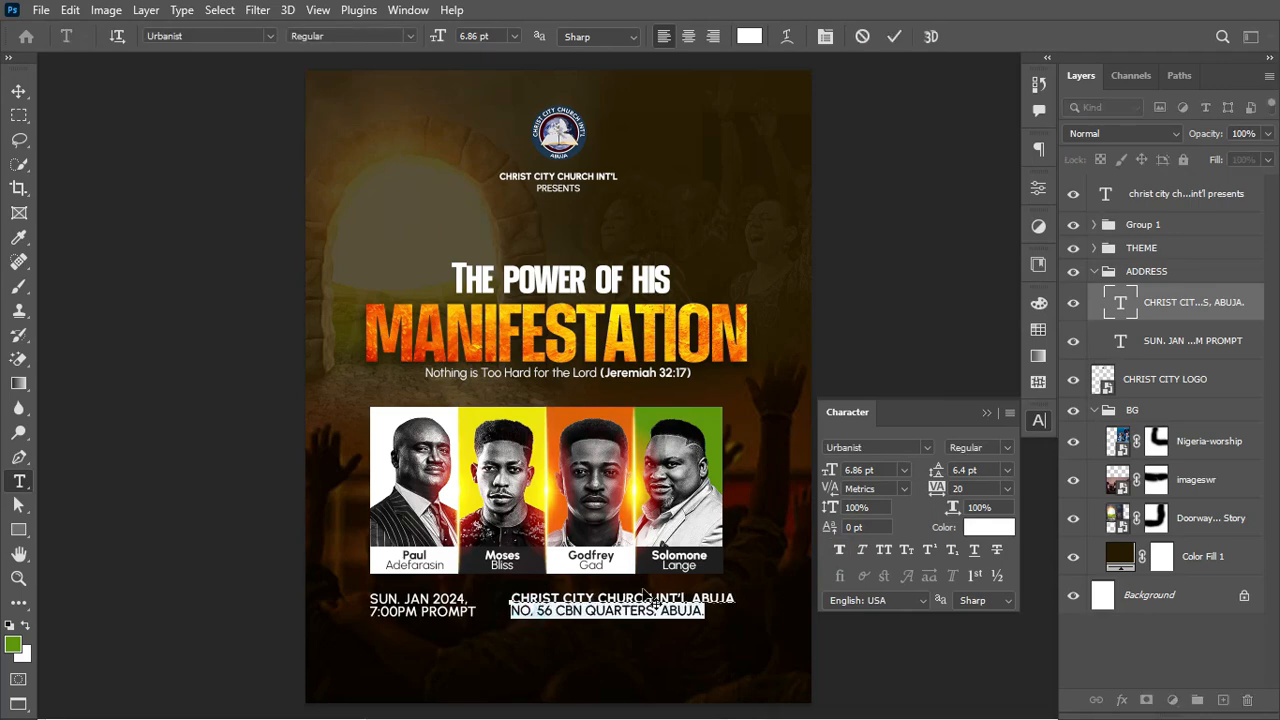
left_click(894, 36)
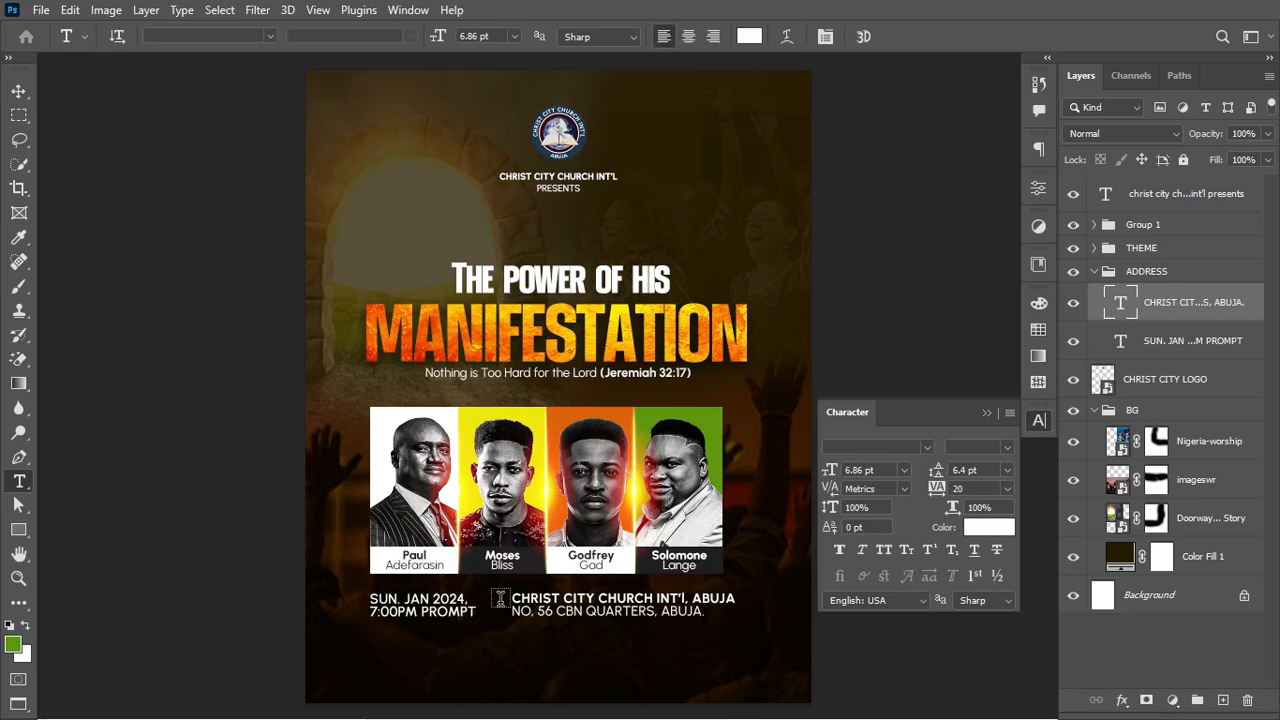
Step: Turn off faux bold on the date text and make 'SUN. JAN 2024, 7:00PM' bold
left_click(421, 613)
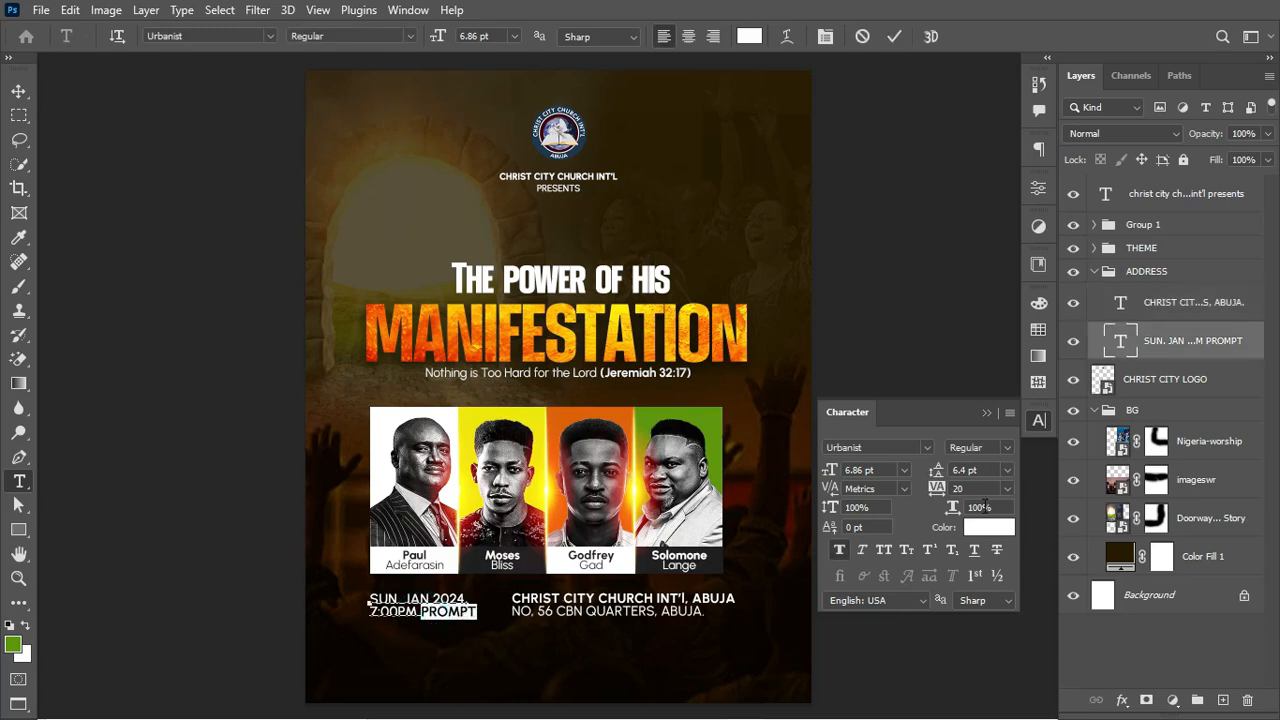
left_click(841, 553)
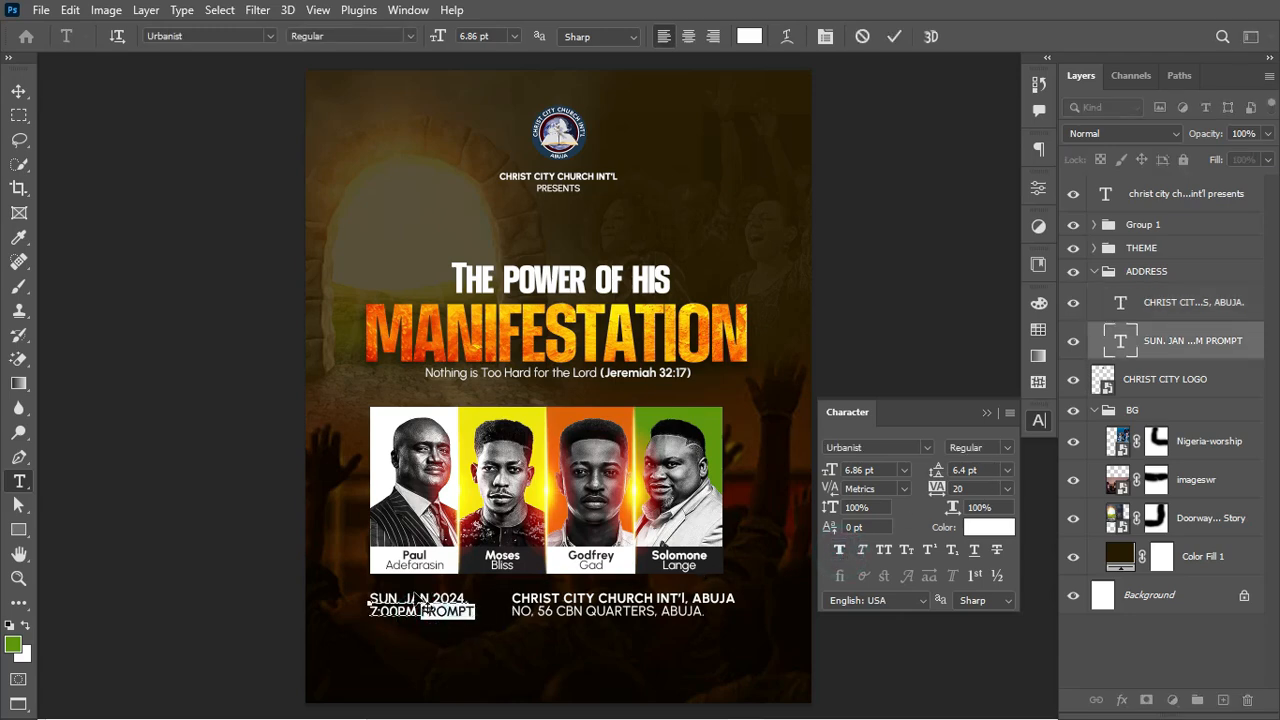
left_click_drag(367, 597, 418, 620)
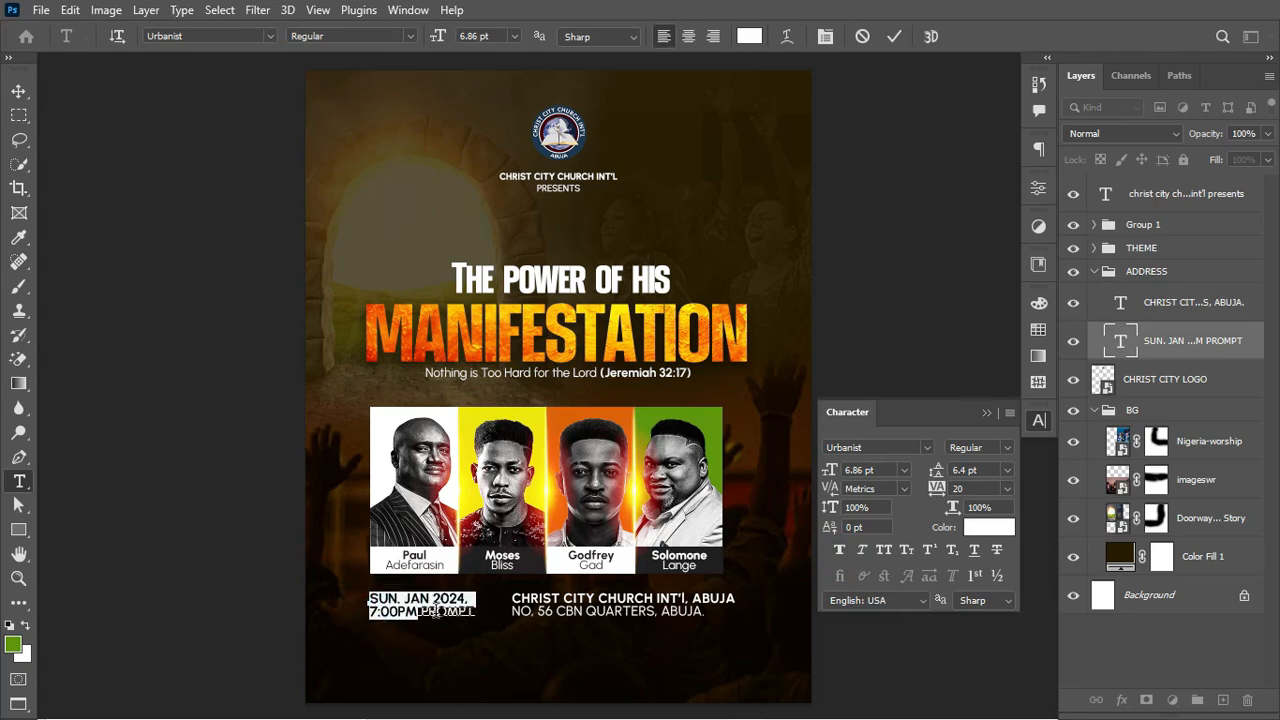
left_click(1008, 450)
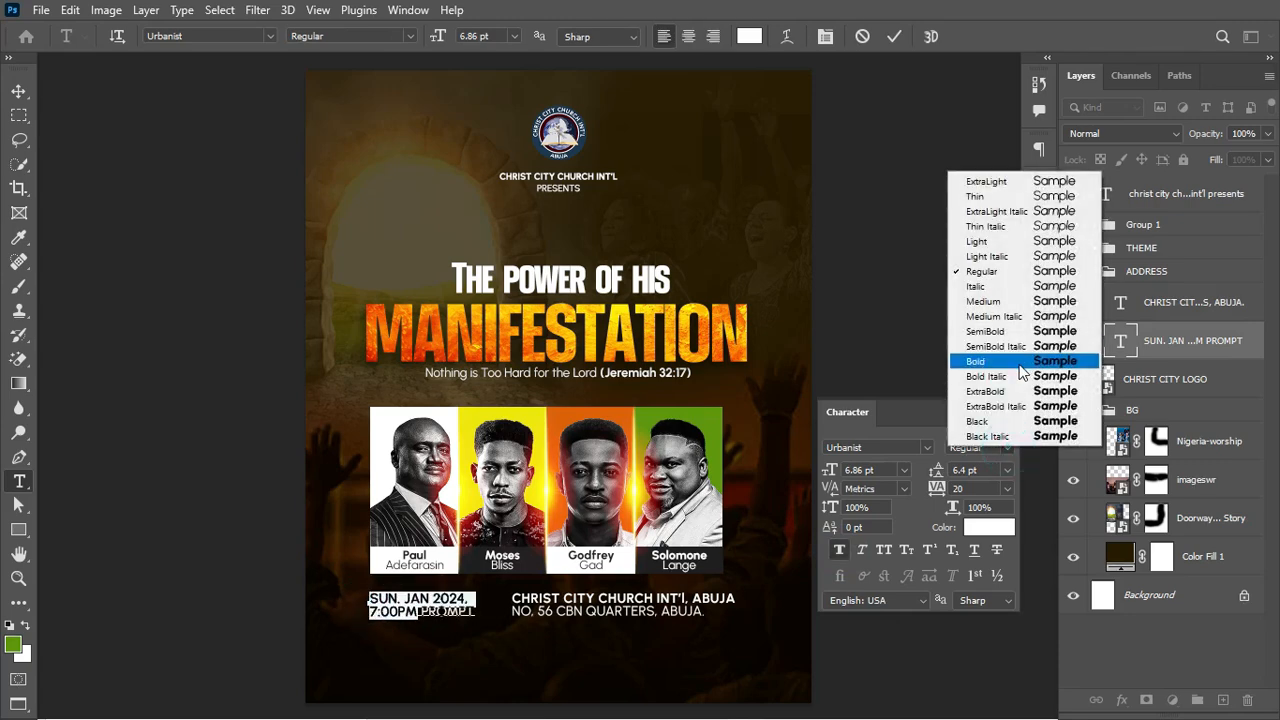
left_click(1024, 365)
left_click(894, 36)
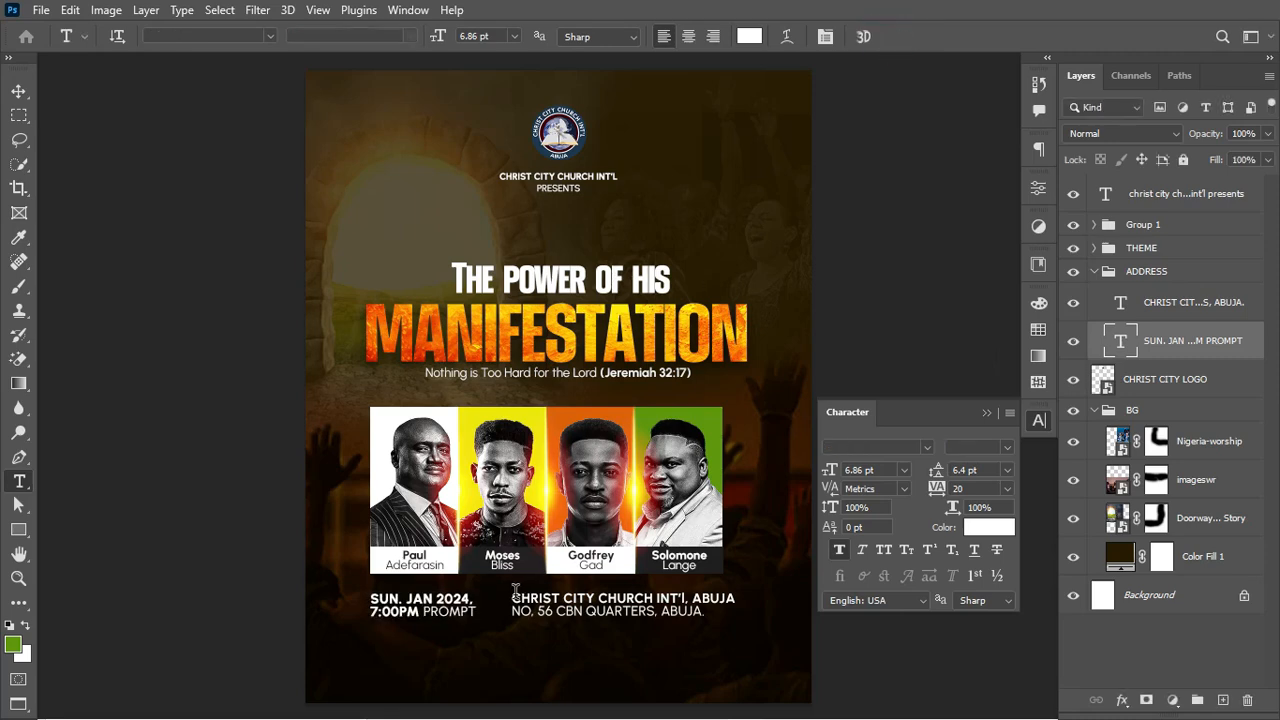
Step: Make the church name line bold and apply faux bold to both address lines
left_click_drag(515, 590, 760, 580)
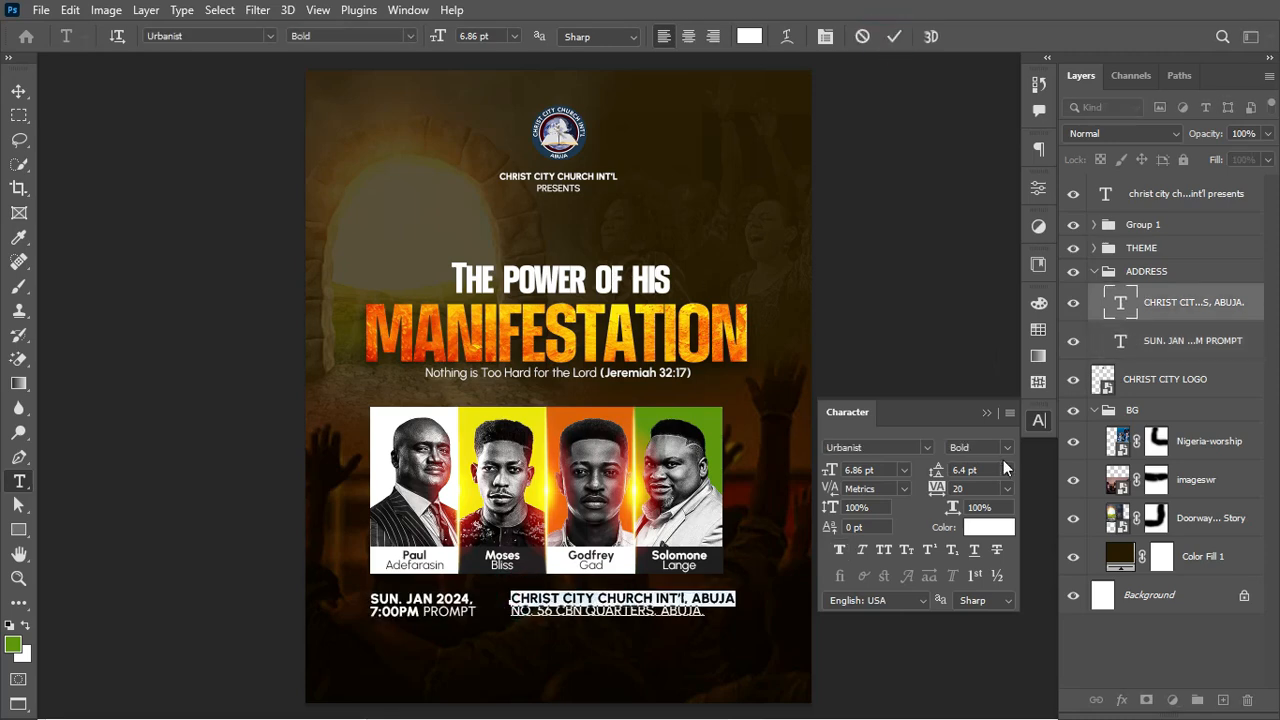
left_click(1005, 452)
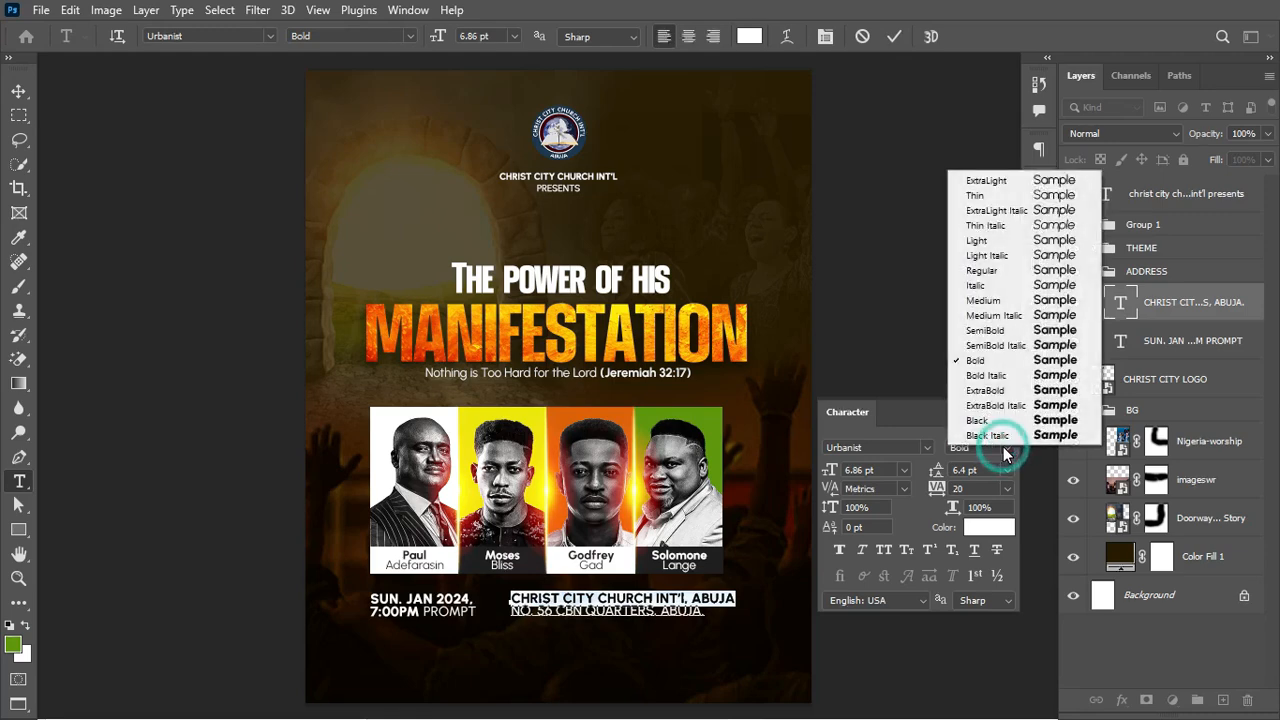
left_click(988, 372)
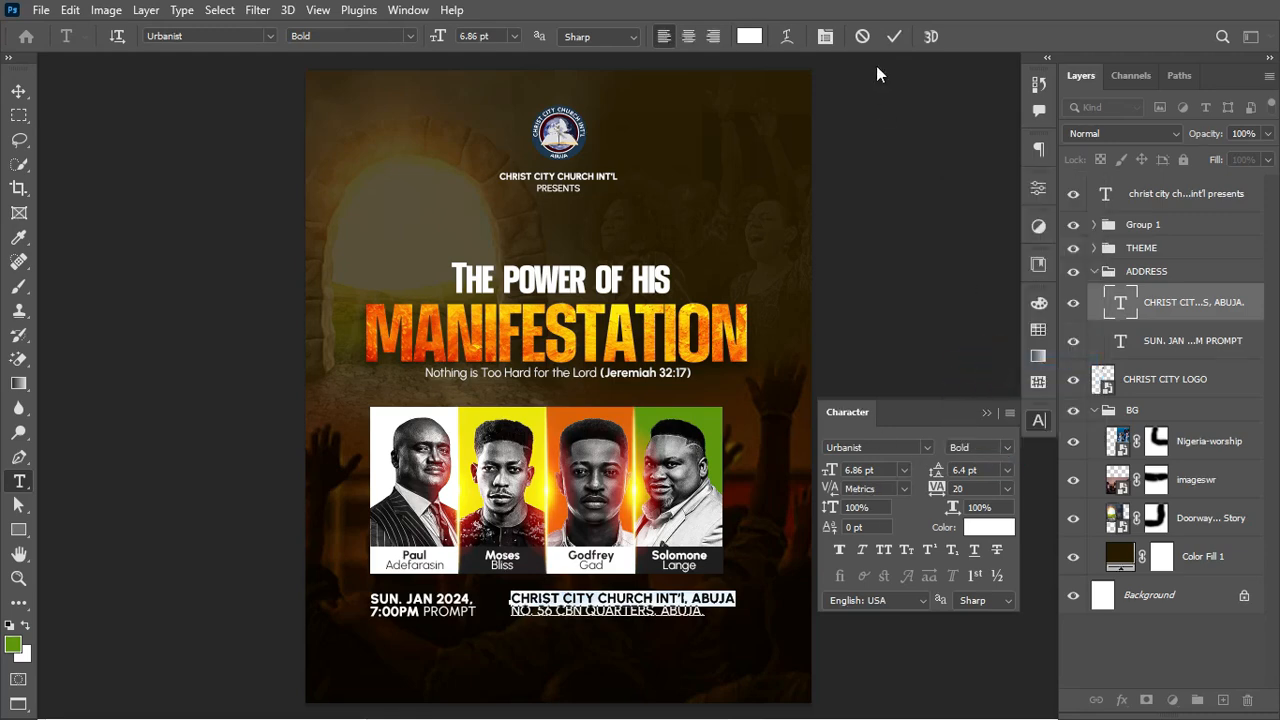
left_click(894, 38)
left_click(443, 591)
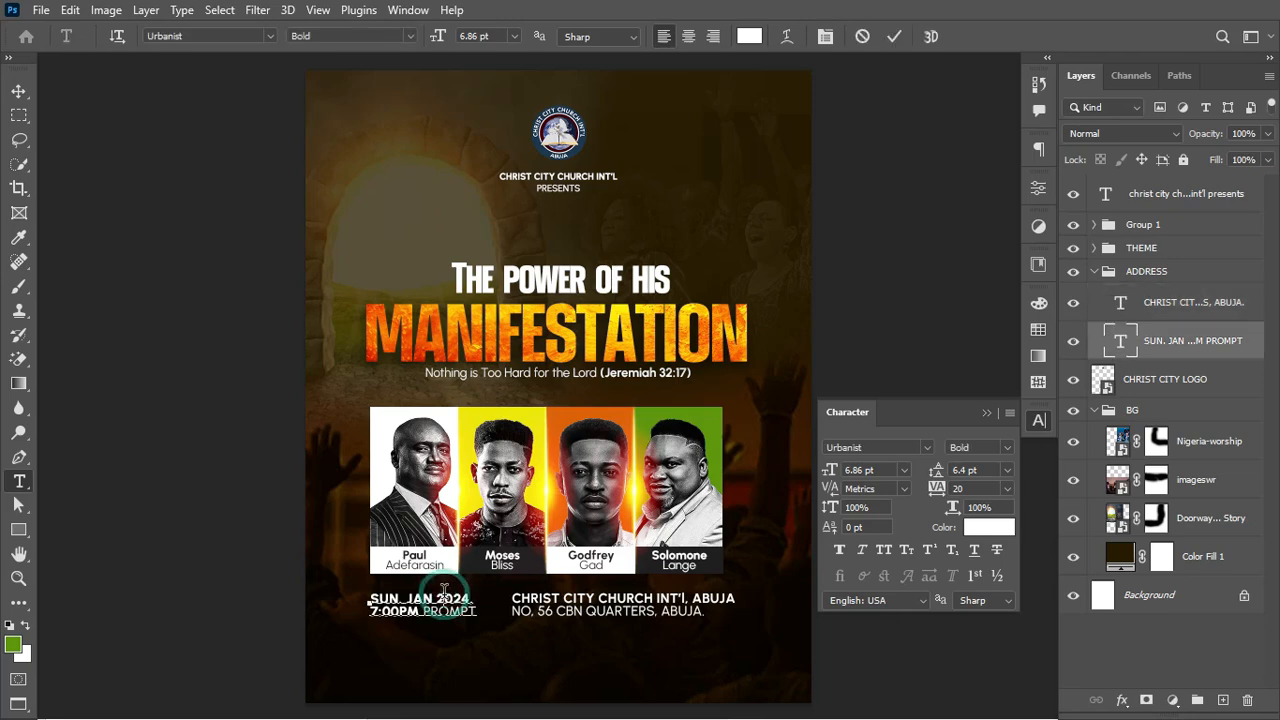
key("Escape")
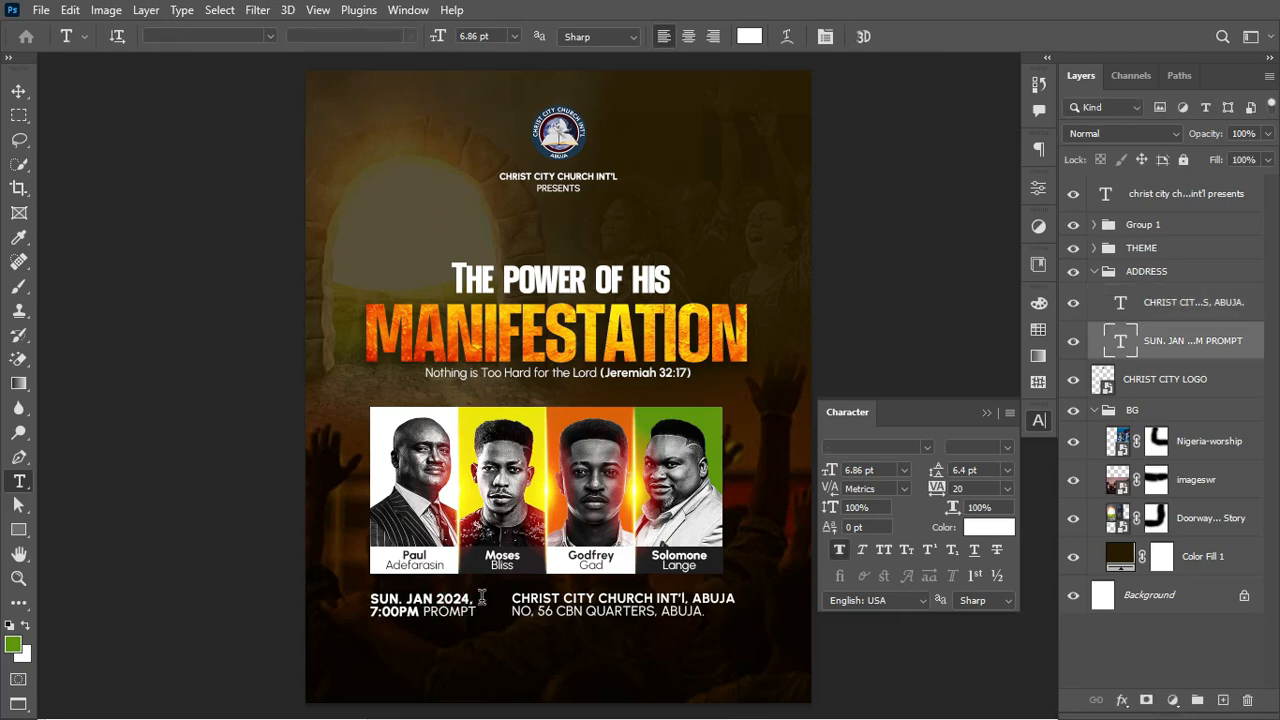
left_click_drag(513, 598, 706, 613)
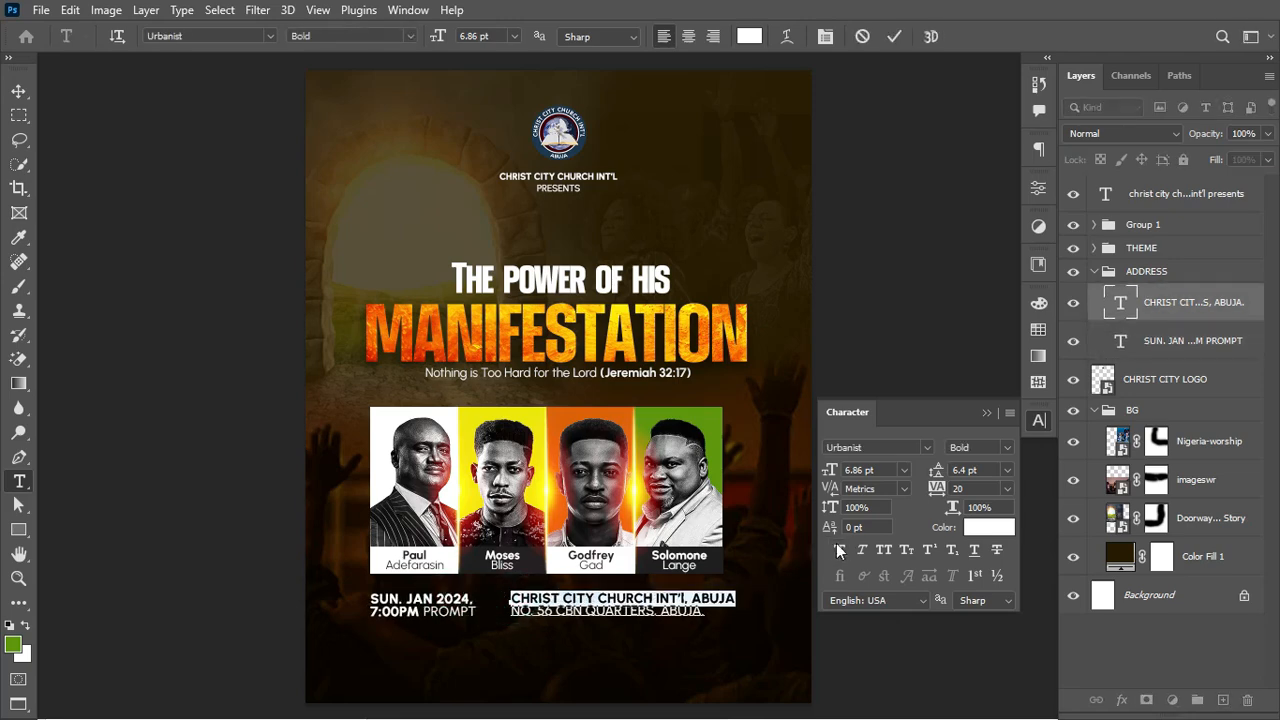
left_click(840, 551)
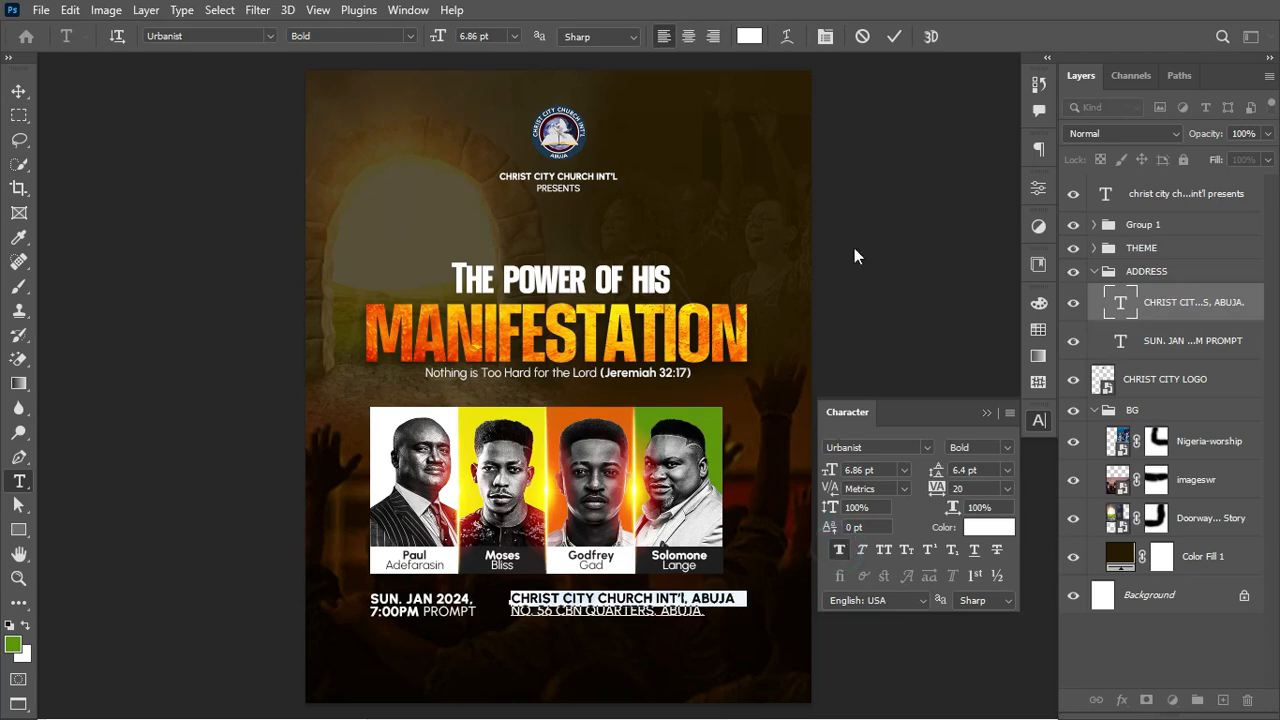
left_click(894, 36)
Step: Shrink the ADDRESS group slightly and fit the flyer in the window
left_click(1165, 271)
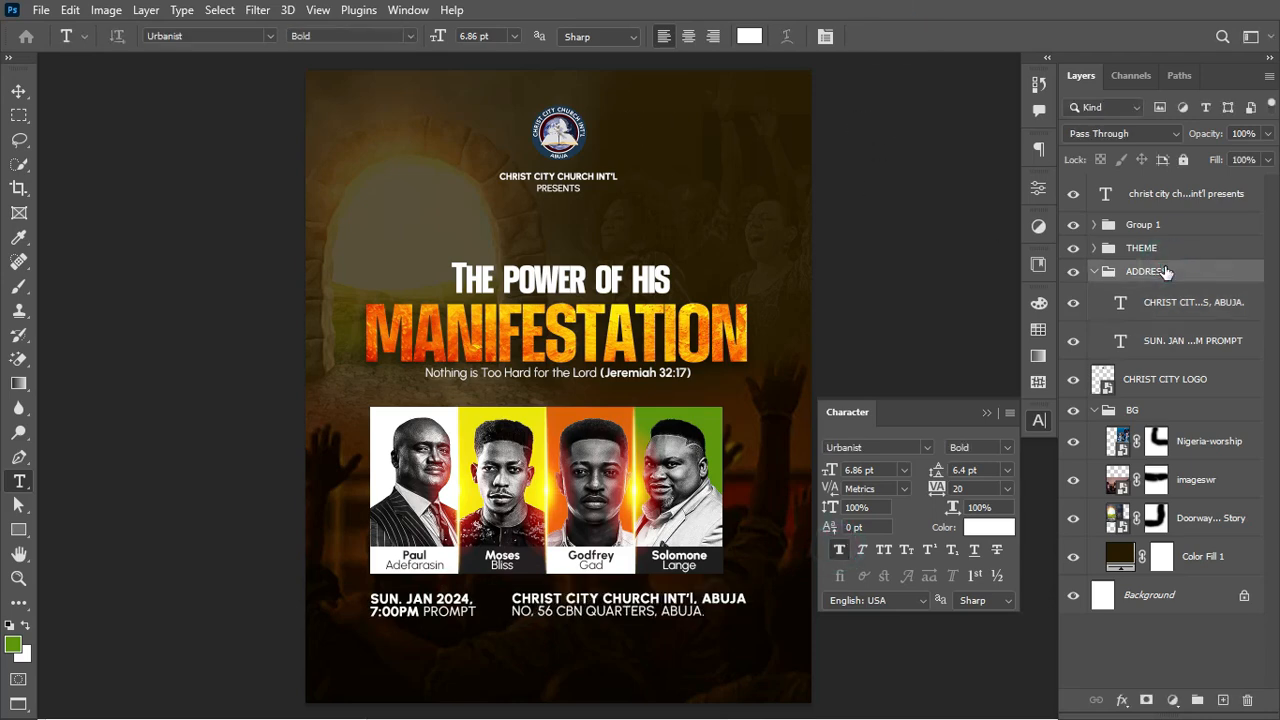
key("ctrl+t")
left_click_drag(745, 614, 720, 626)
key("Return")
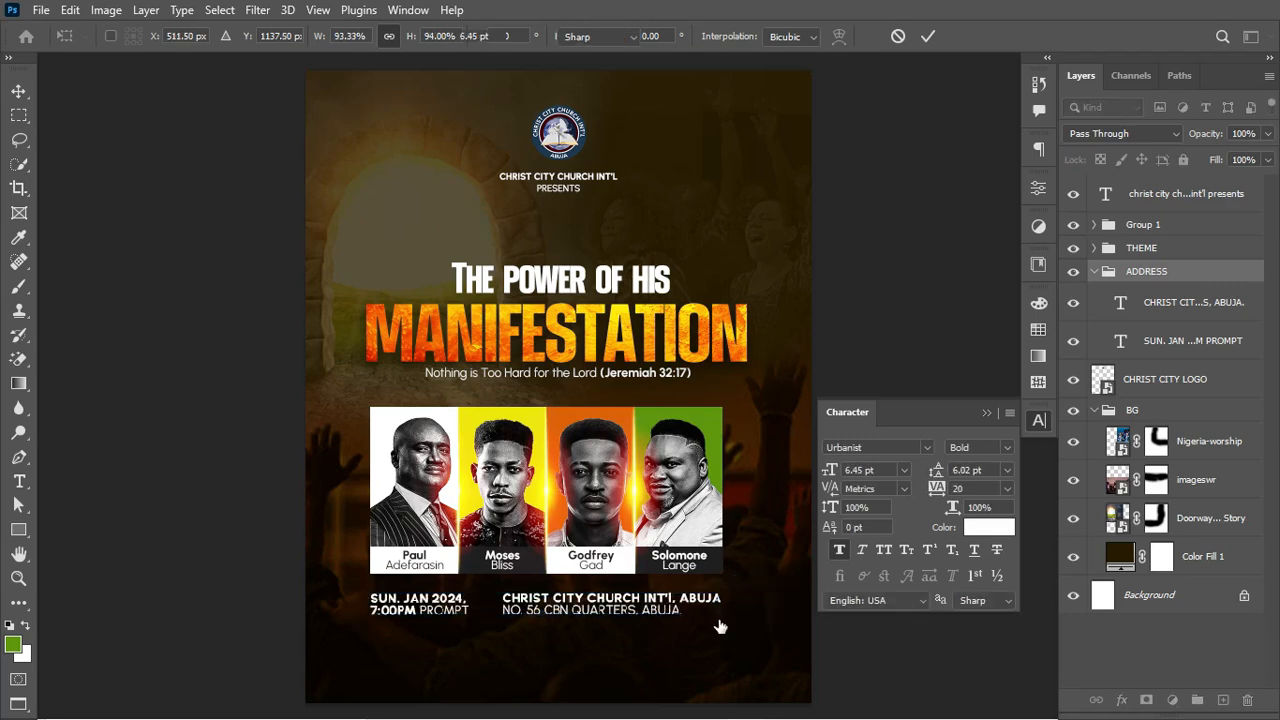
key("ctrl+minus")
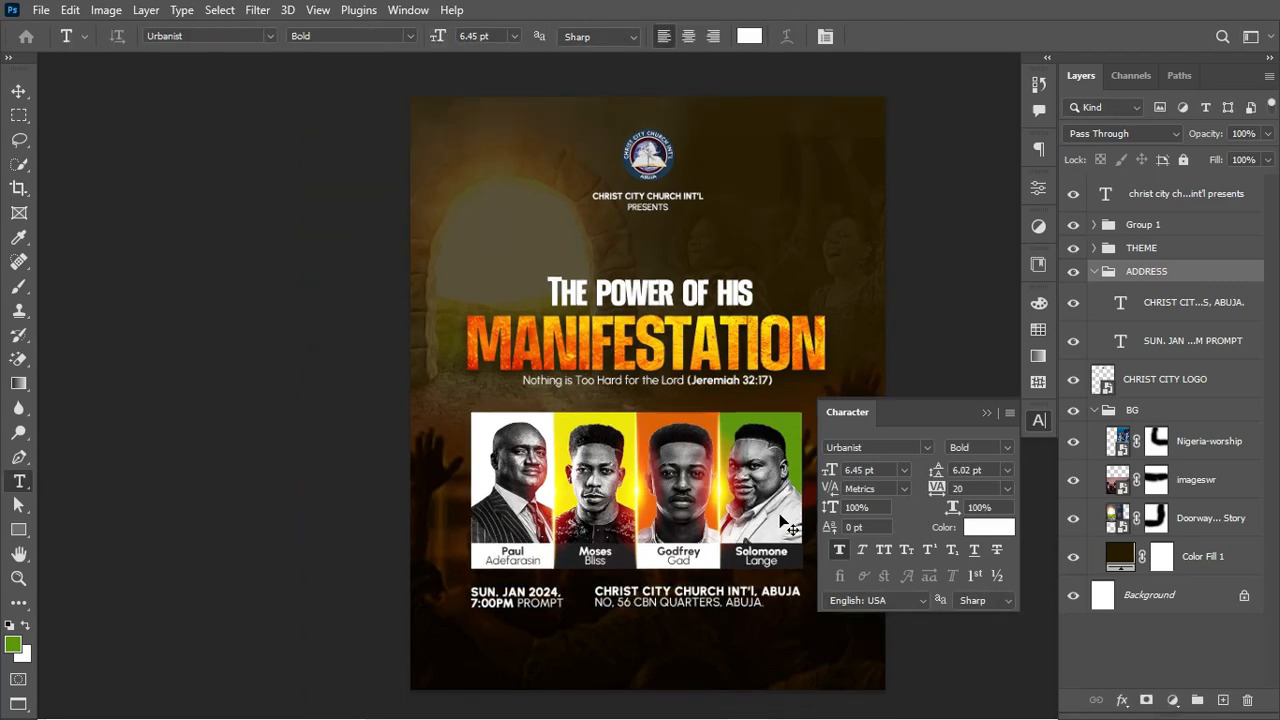
key("ctrl+0")
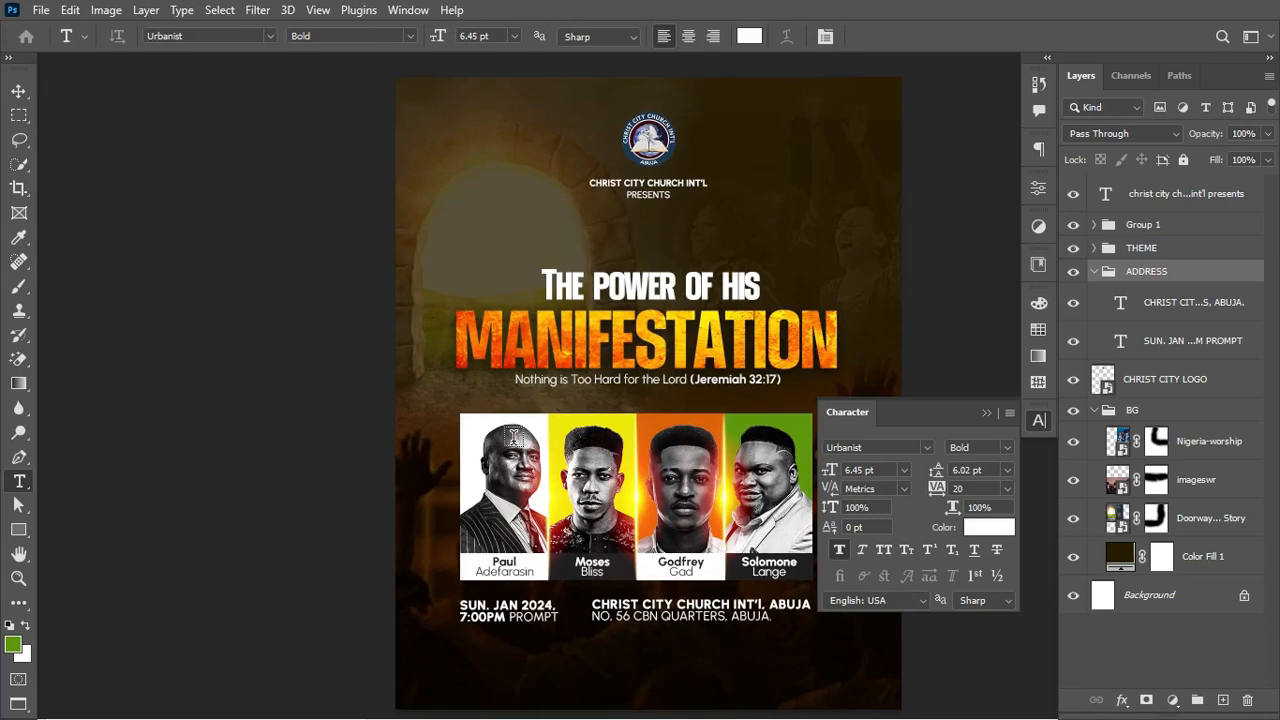
Step: Select the layers from the presents text down to CHRIST CITY LOGO and align their horizontal centres
left_click(987, 412)
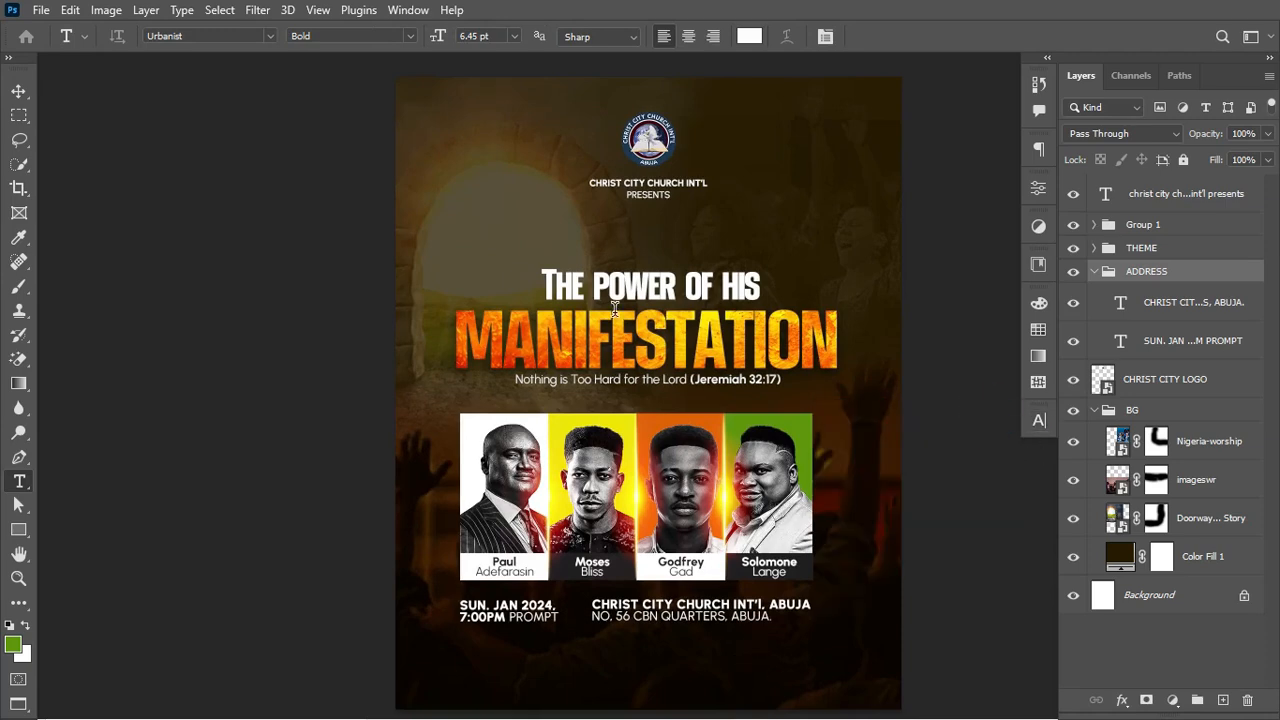
left_click(20, 96)
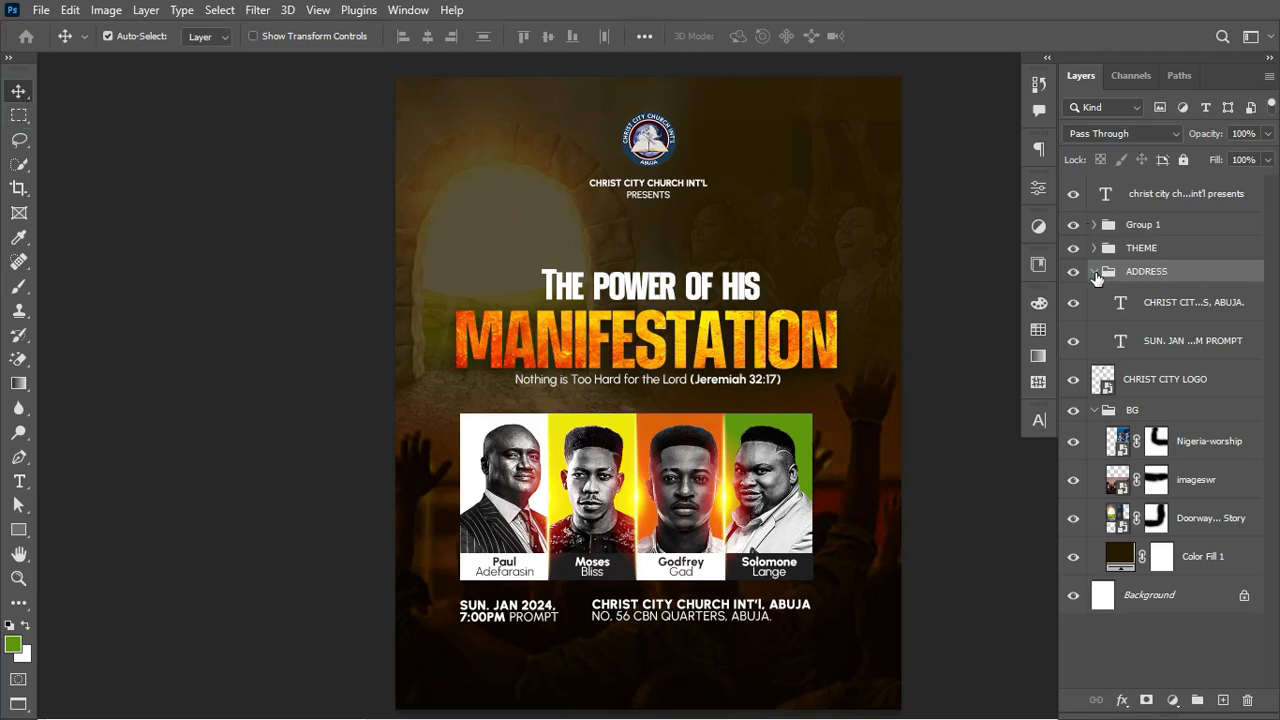
left_click(1095, 273)
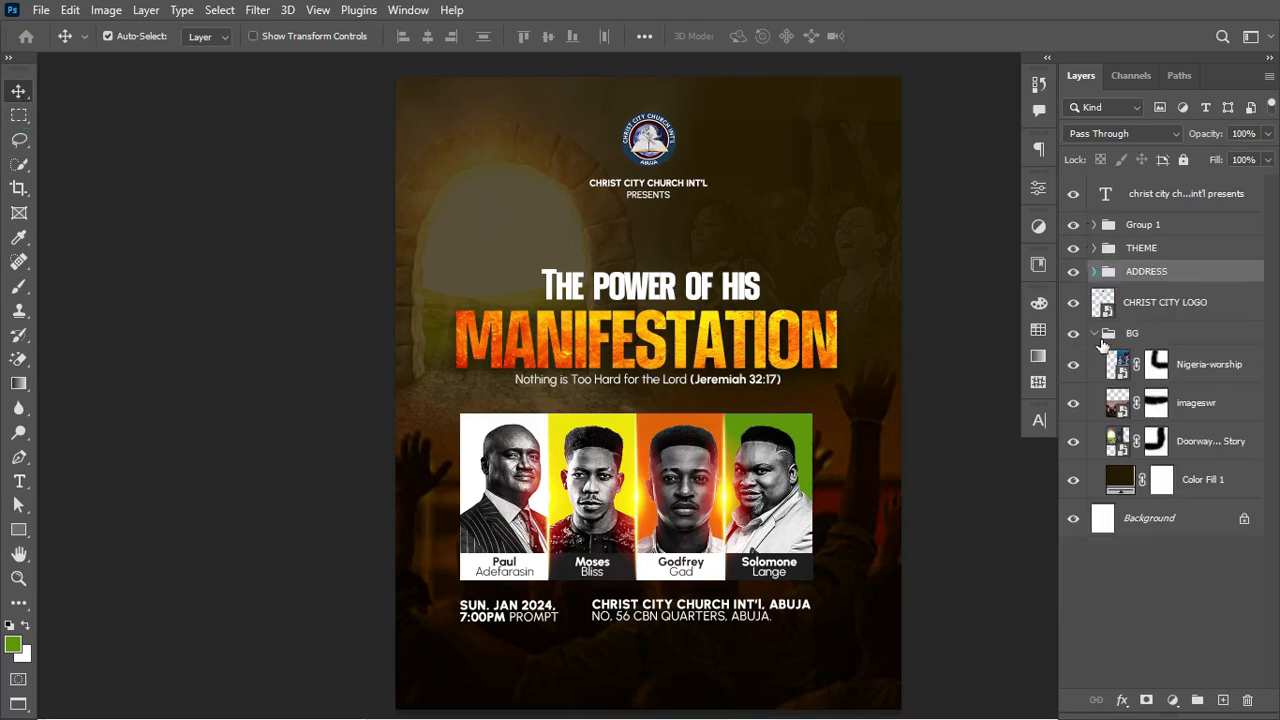
left_click(1100, 336)
left_click(1095, 333)
left_click(1190, 303)
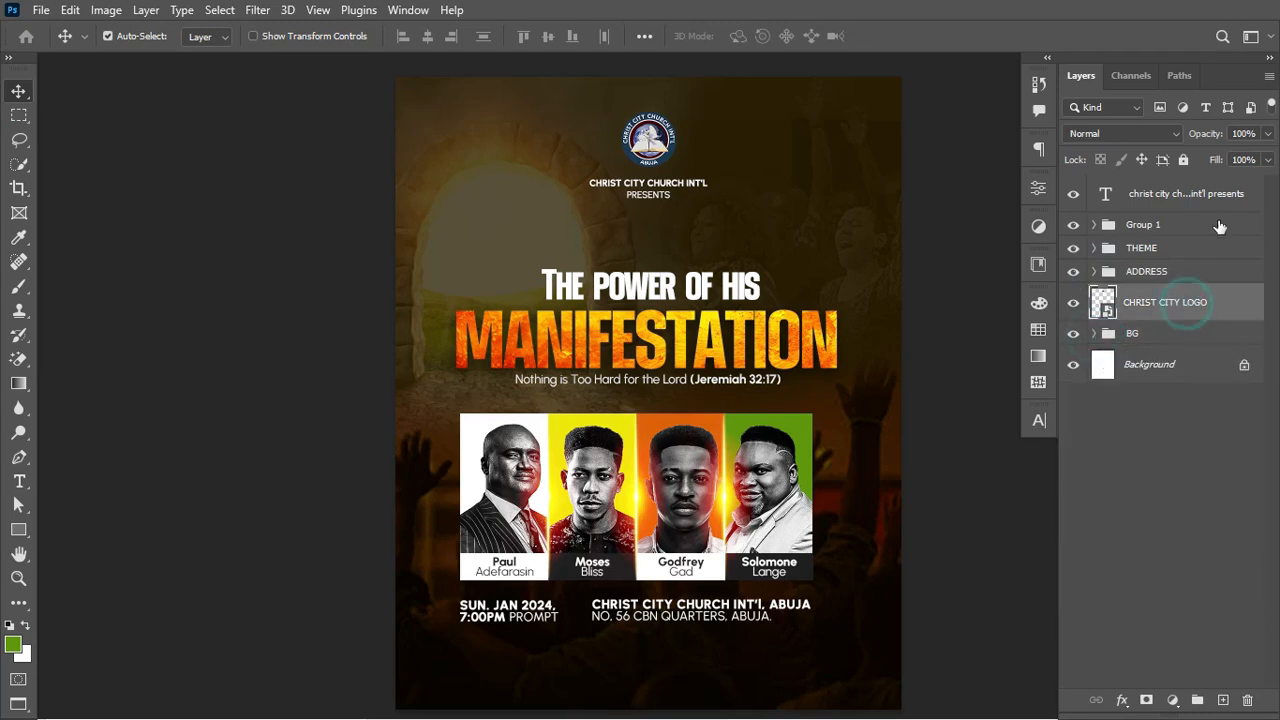
left_click(1207, 197, "shift")
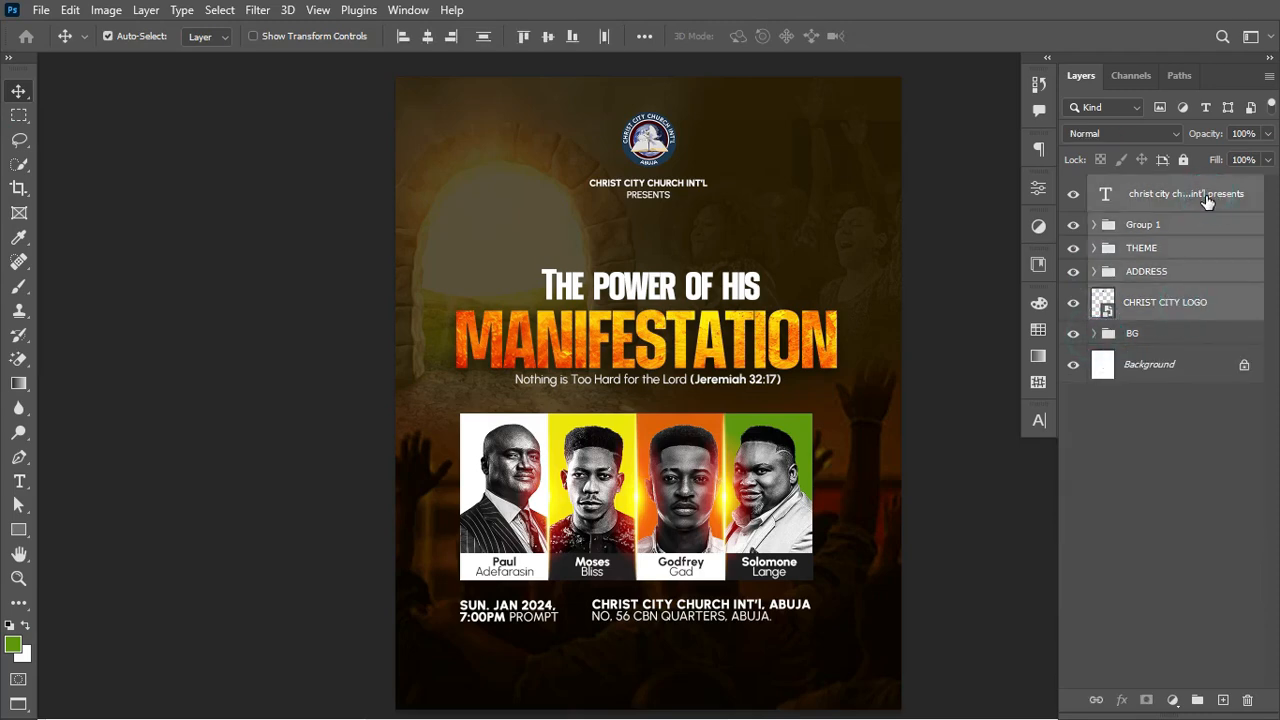
left_click(1181, 192)
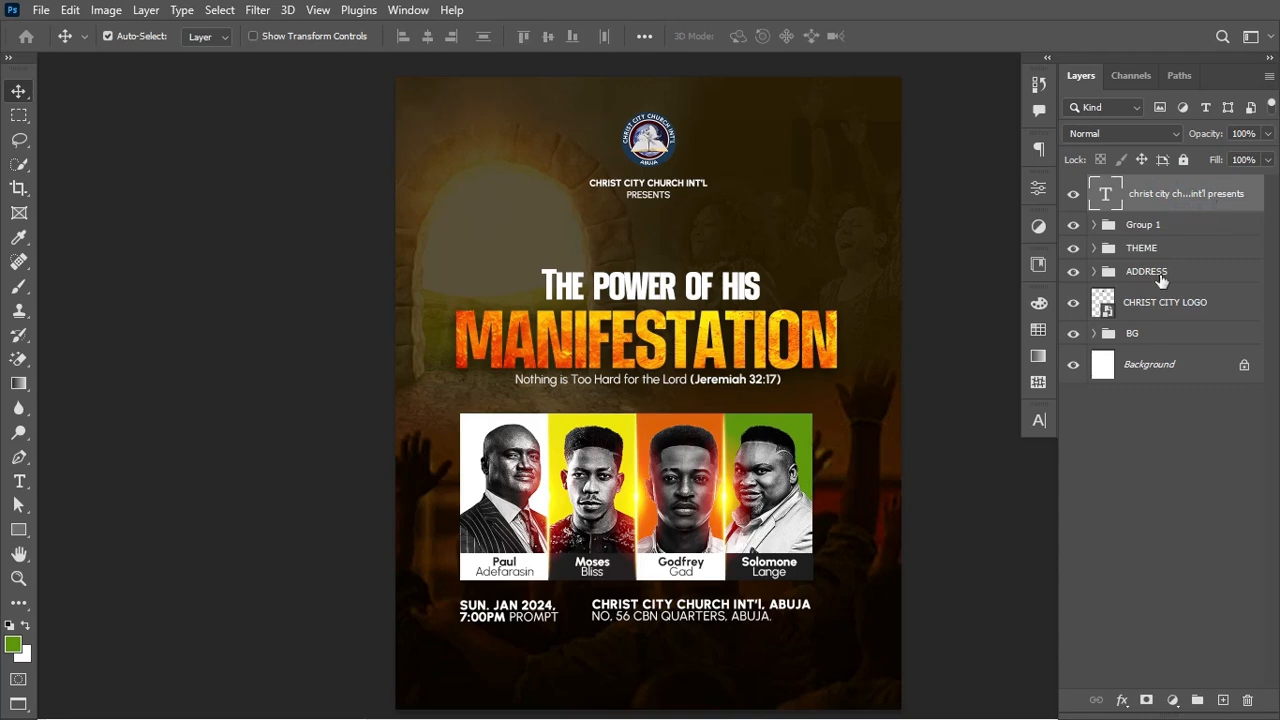
left_click(1172, 316, "shift")
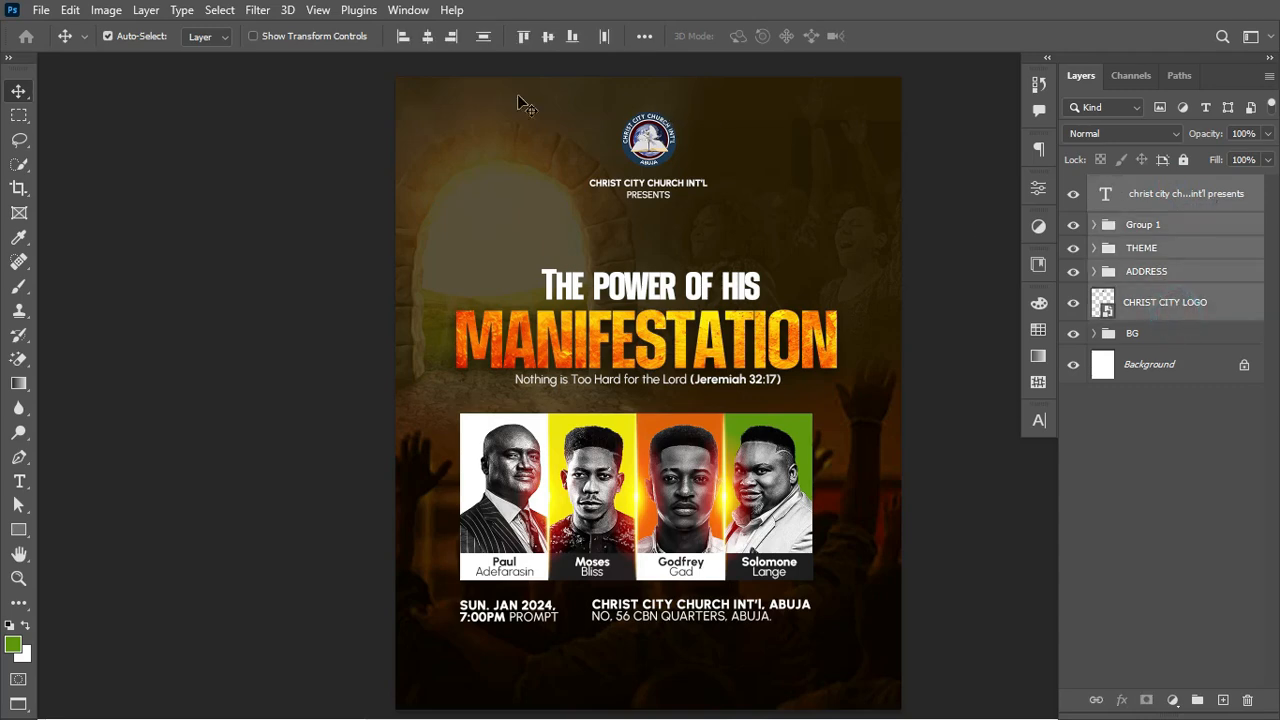
left_click(427, 37)
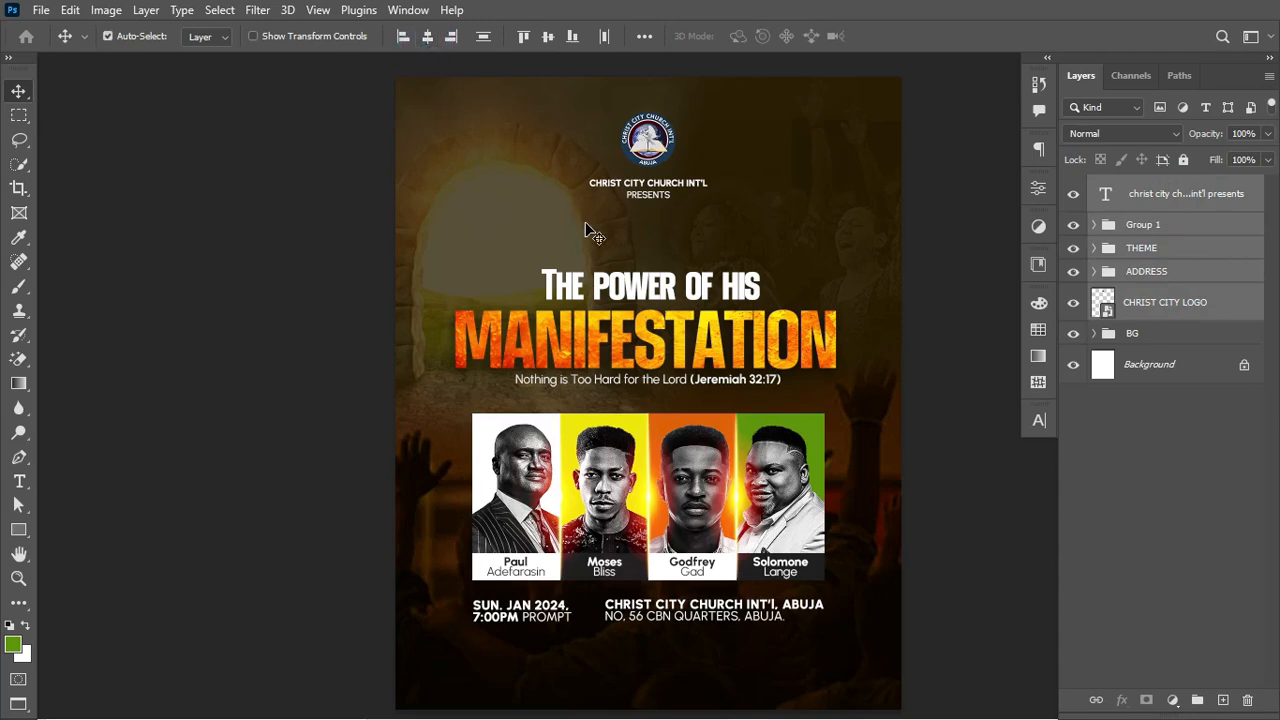
Step: Scale the selected logo, title and speaker layers up to 102.56%
key("ctrl+t")
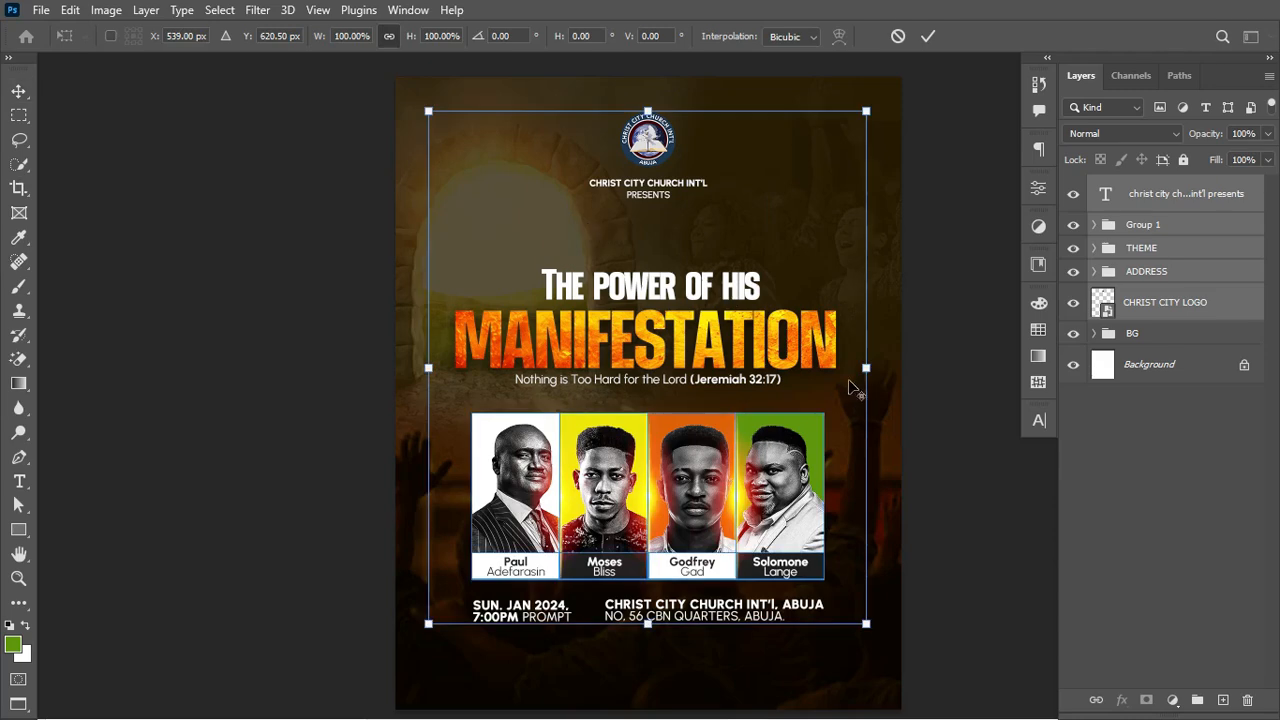
left_click_drag(862, 368, 868, 368)
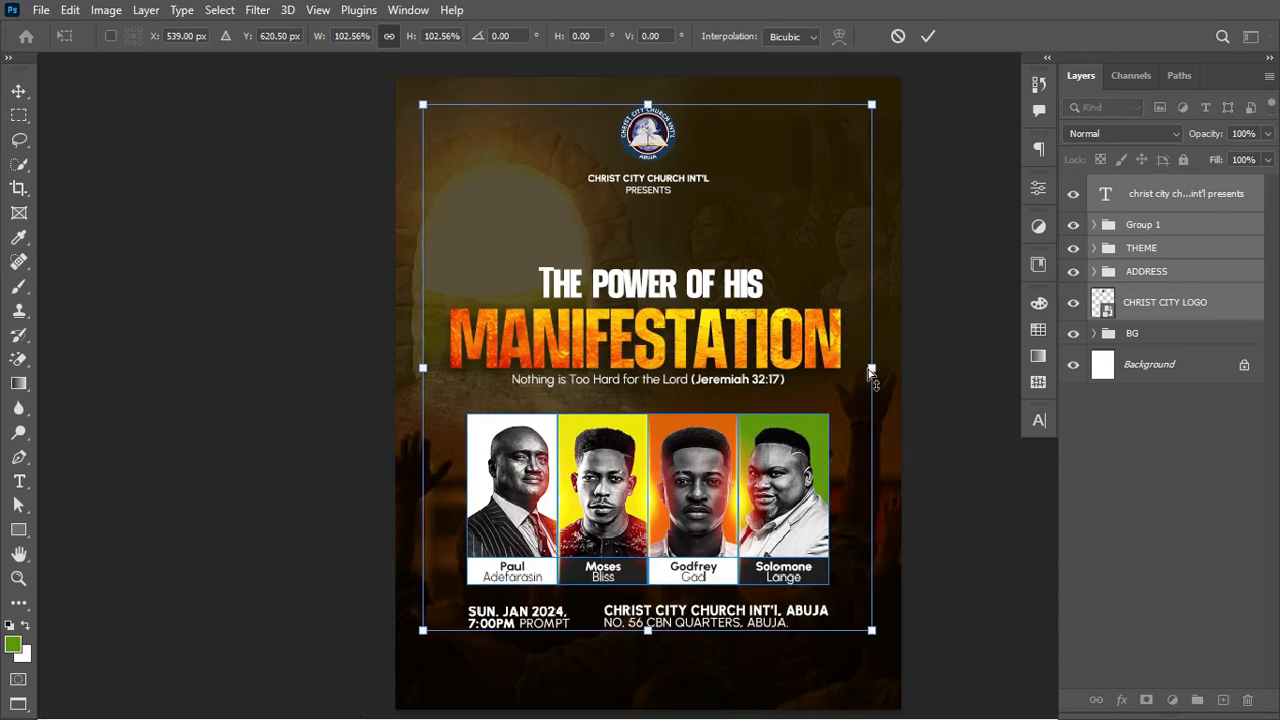
key("Return")
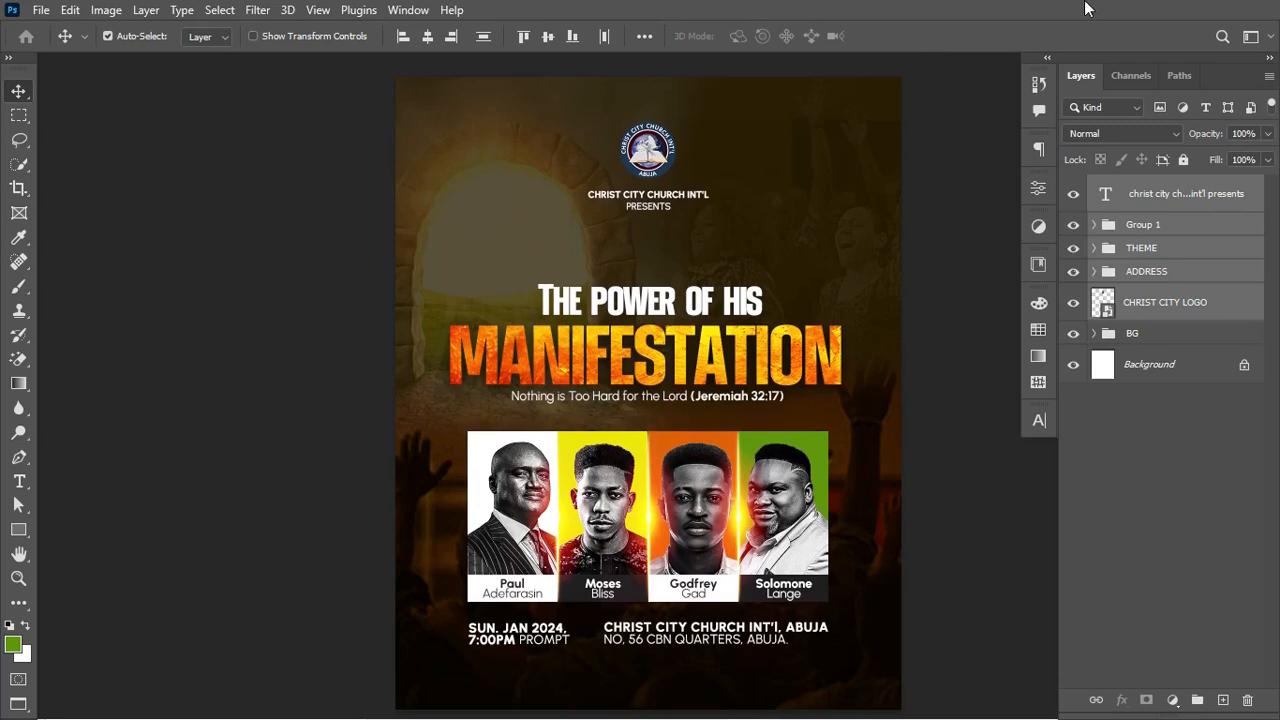
left_click(1128, 194)
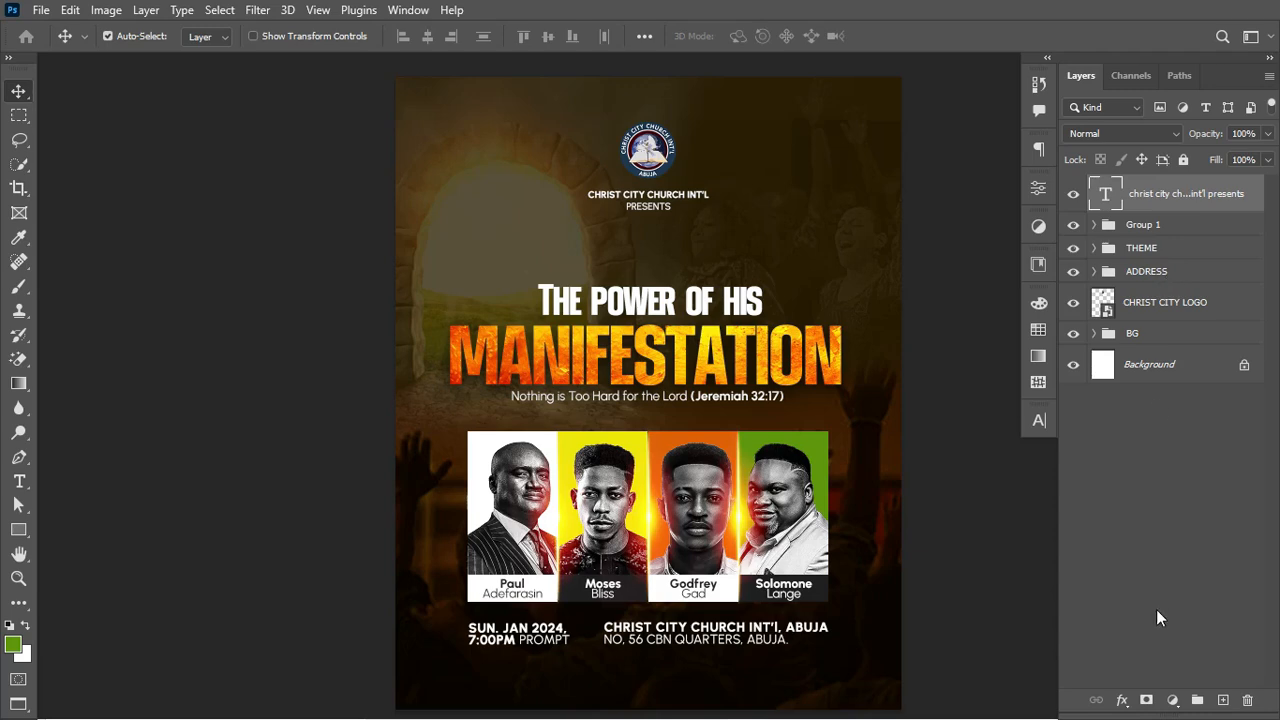
Step: Add a Color Lookup adjustment layer using the FallColors.look 3DLUT preset
left_click(1172, 700)
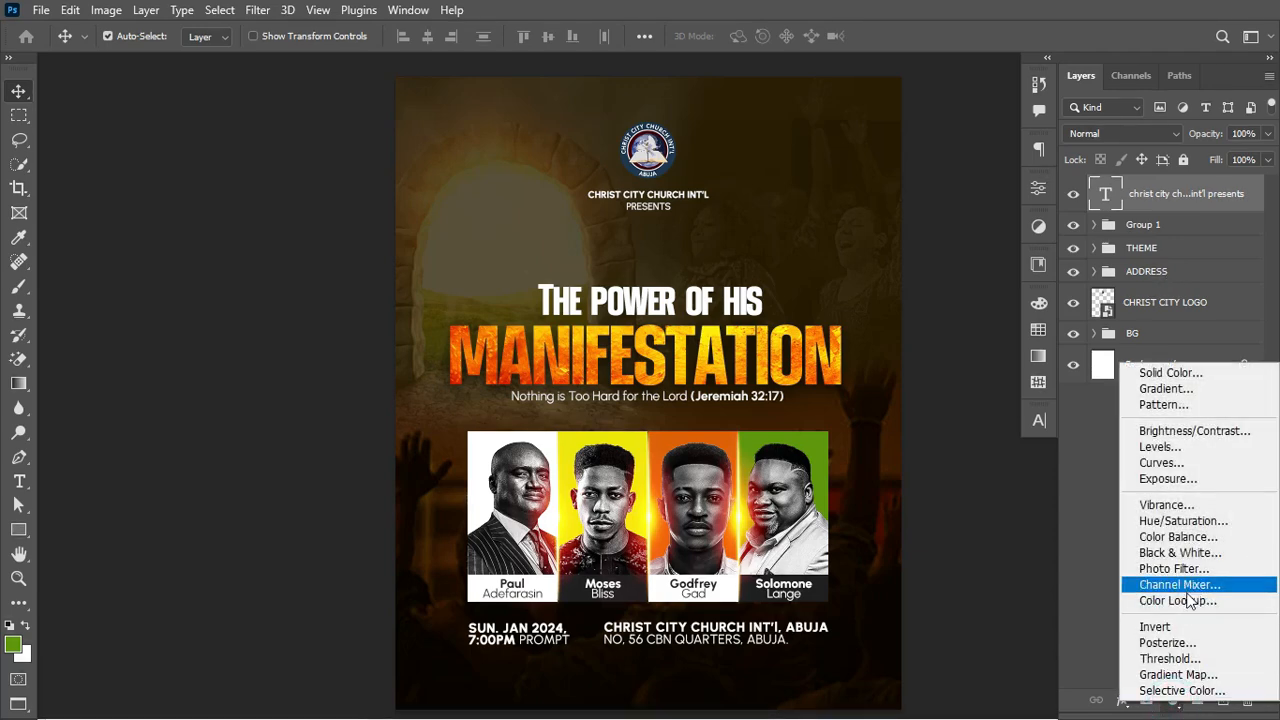
left_click(1187, 600)
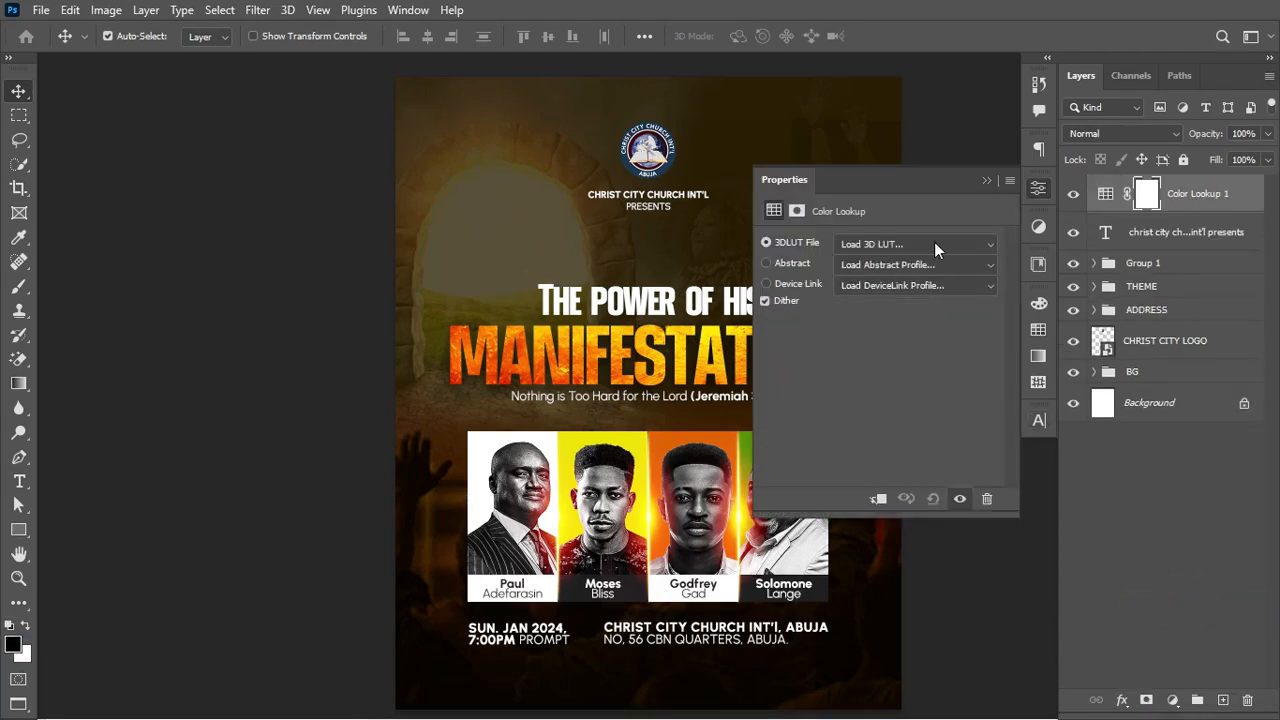
left_click(935, 244)
left_click(943, 67)
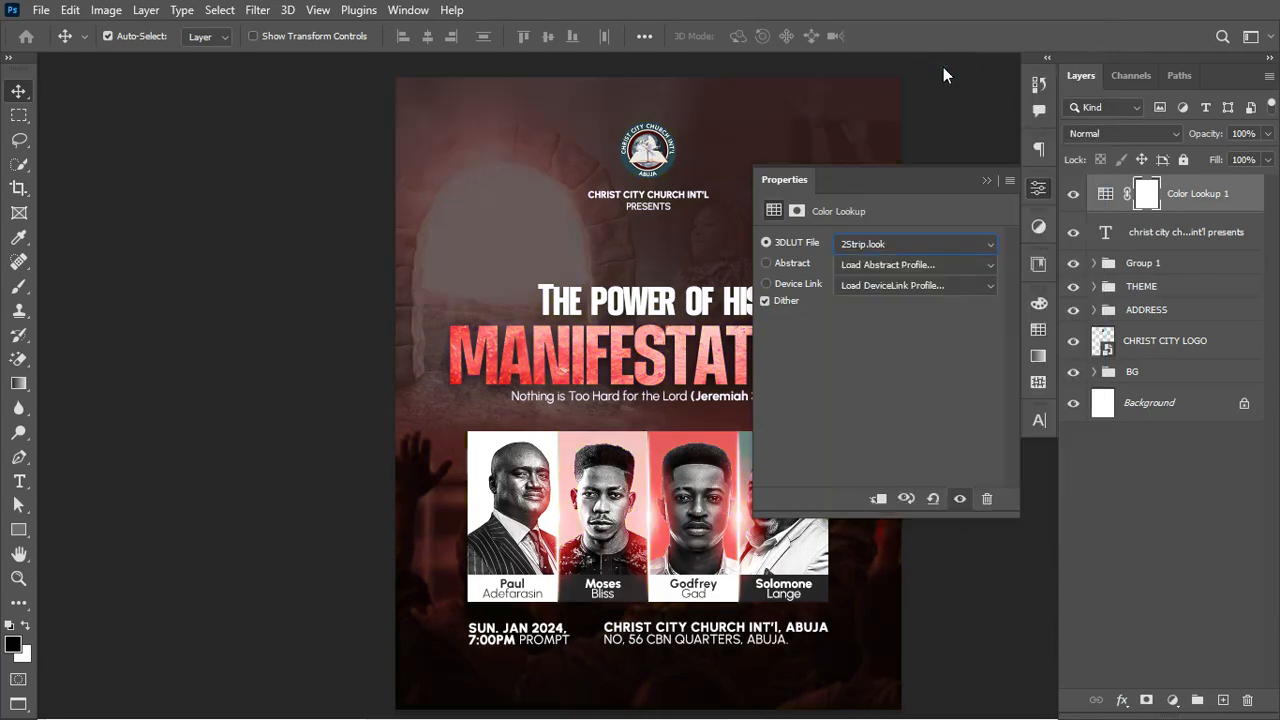
key("Down")
key("Down")
key("Down")
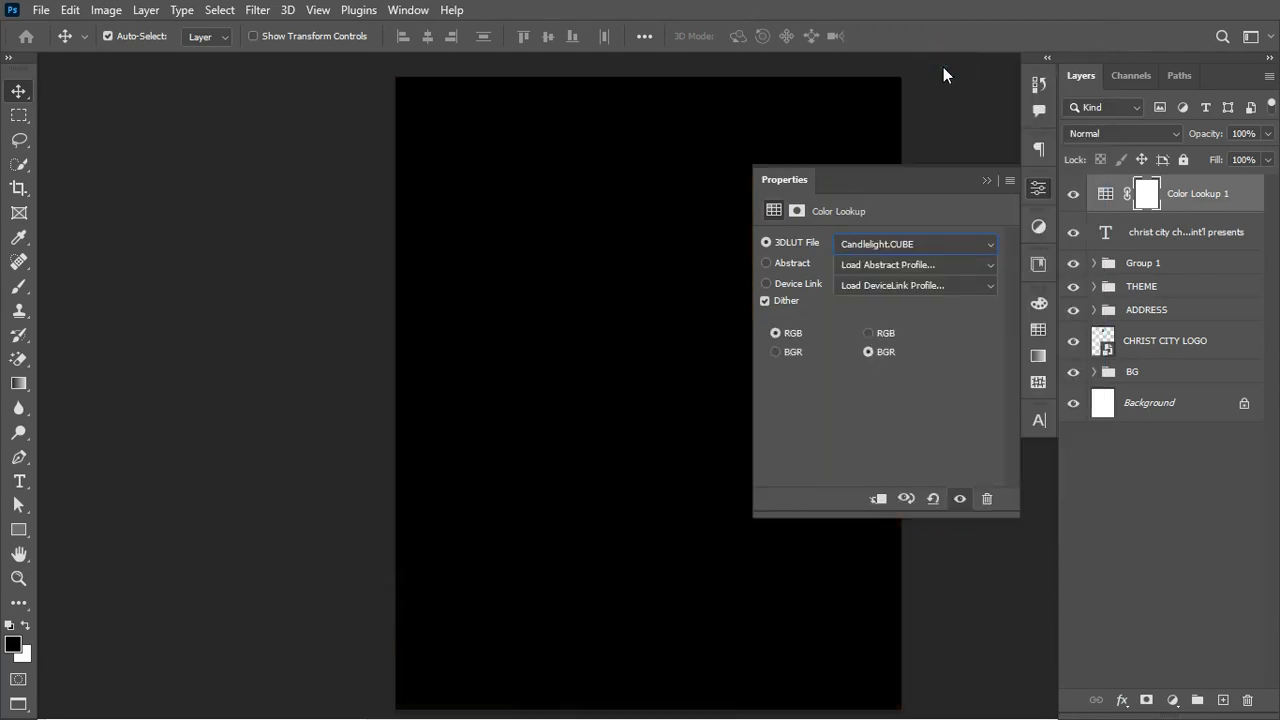
left_click(909, 245)
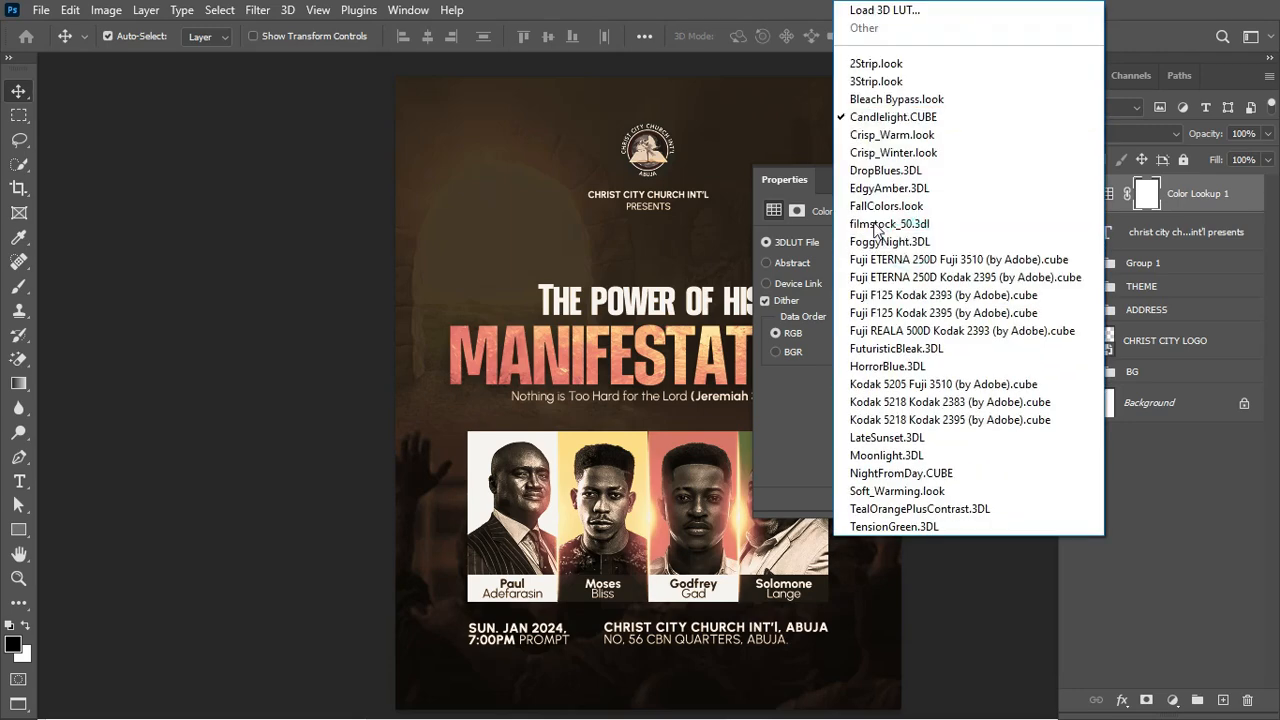
left_click(907, 212)
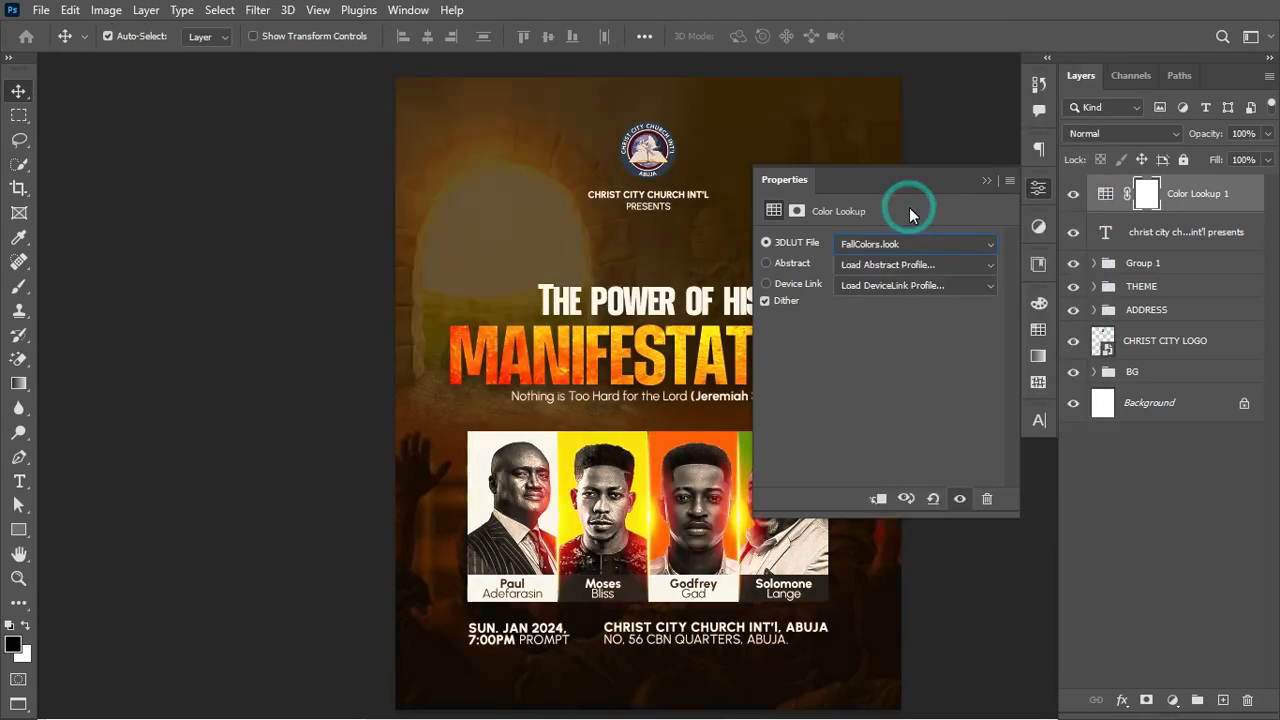
left_click(979, 179)
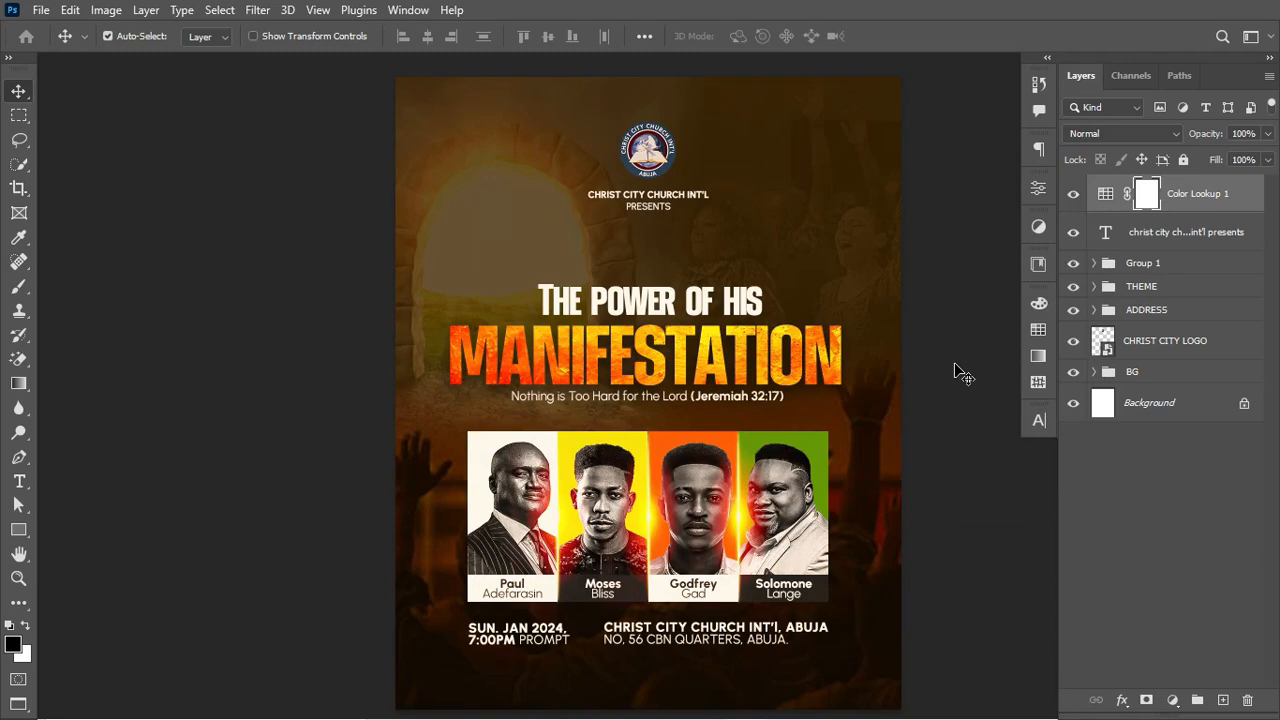
left_click(1188, 231)
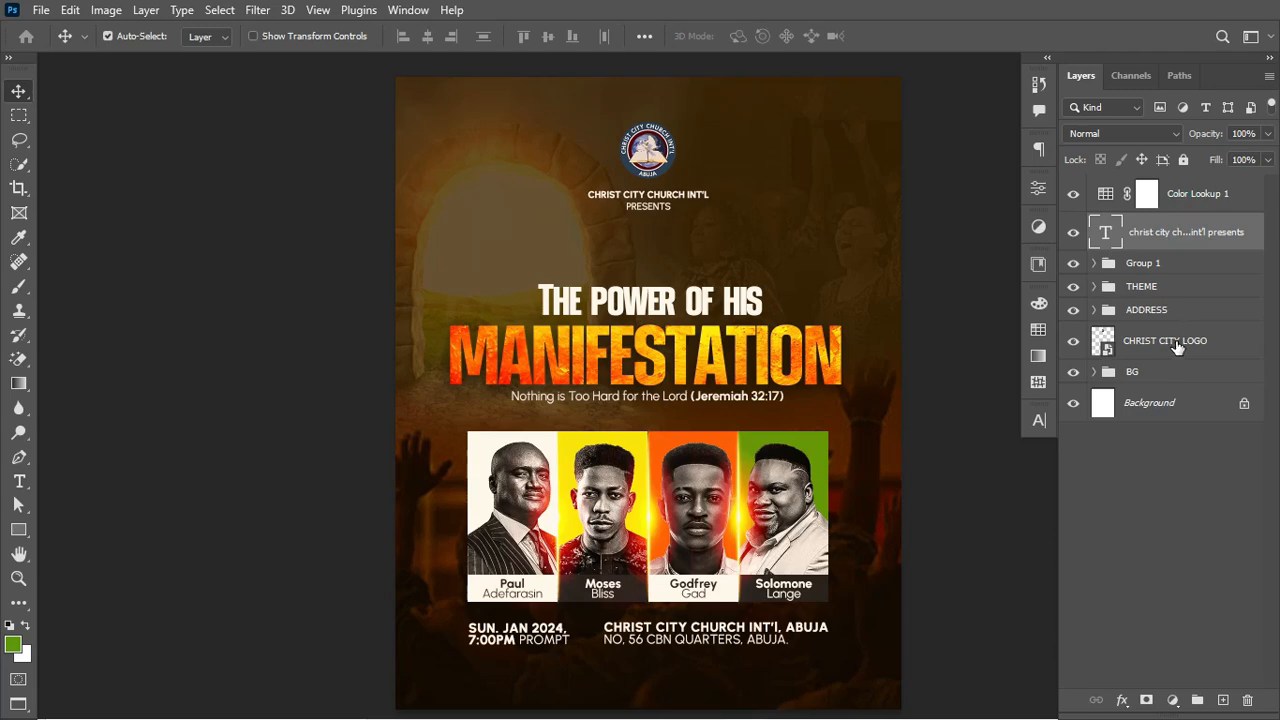
Step: Skew Group 1, THEME and ADDRESS together so the content rises toward the right side
left_click(1193, 315, "shift")
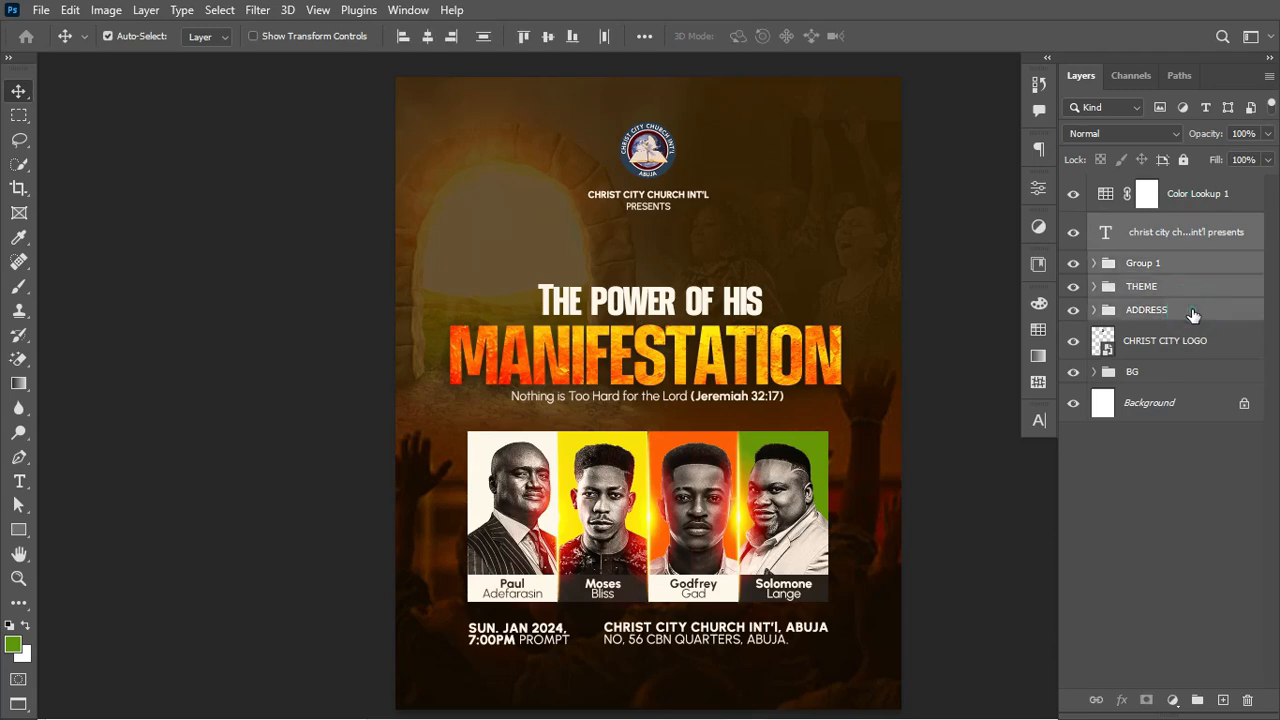
key("ctrl+t")
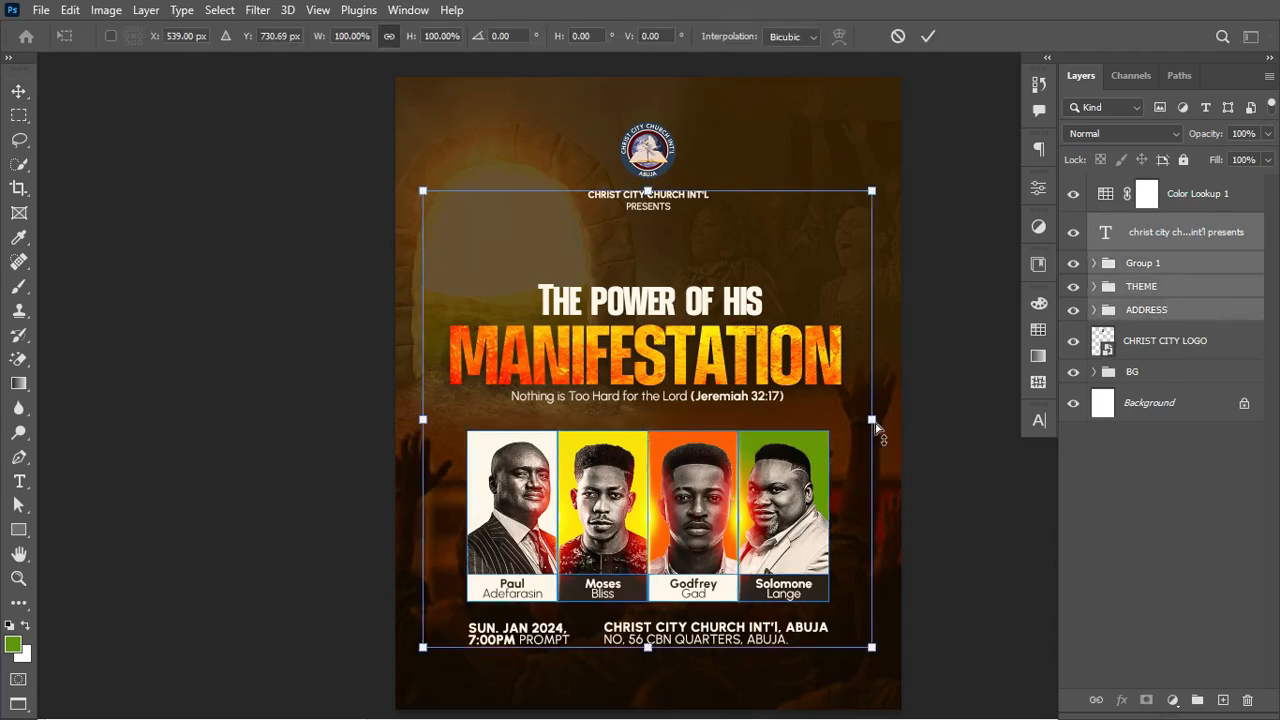
left_click_drag(873, 422, 872, 371)
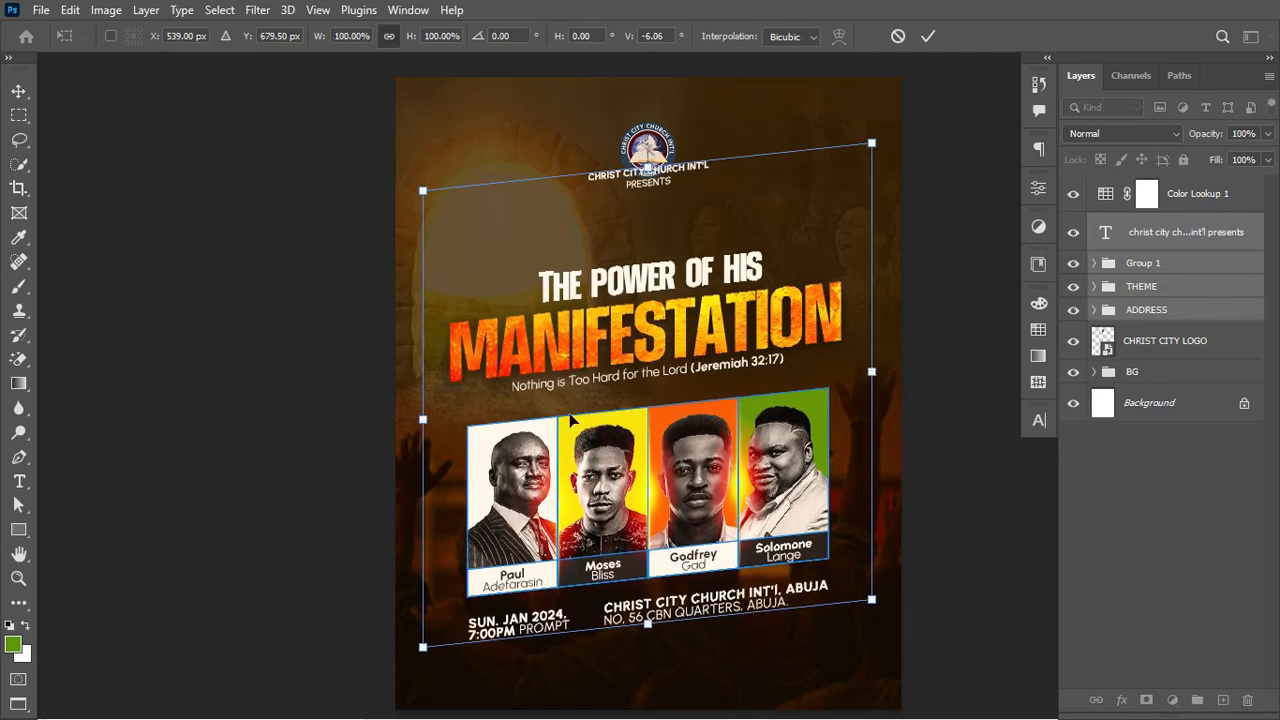
left_click_drag(424, 421, 425, 440)
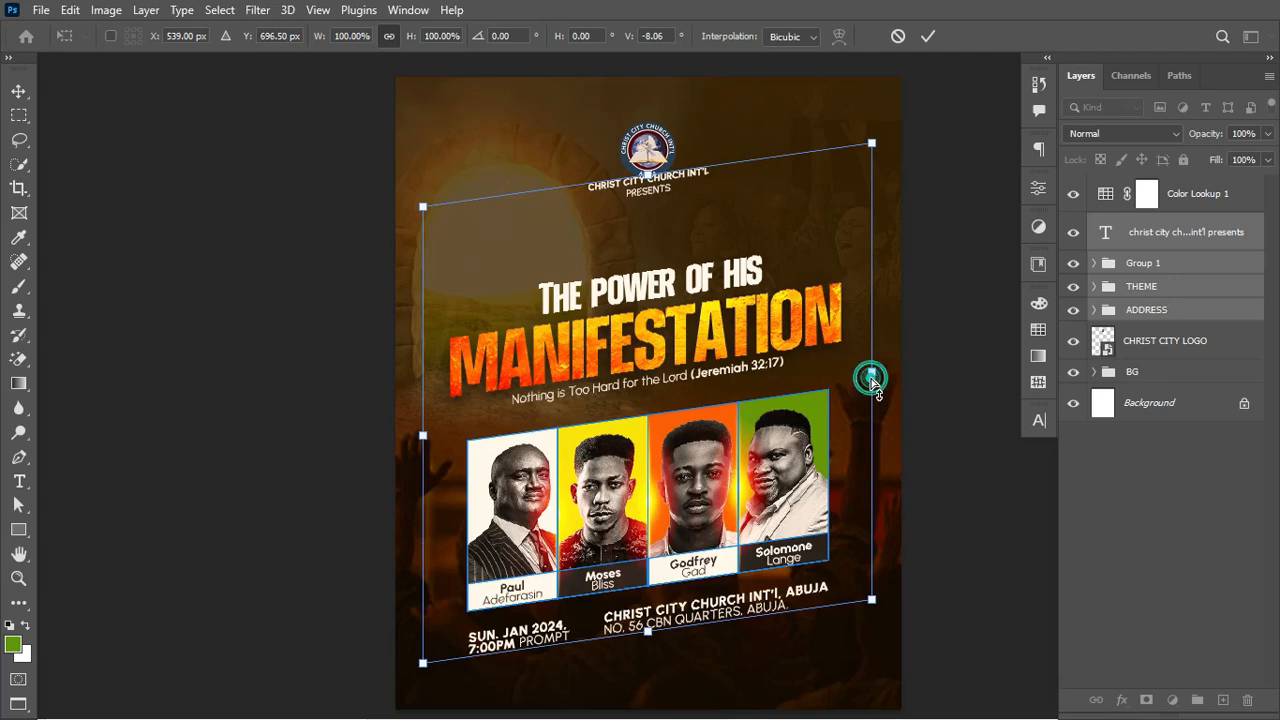
left_click_drag(873, 371, 899, 395)
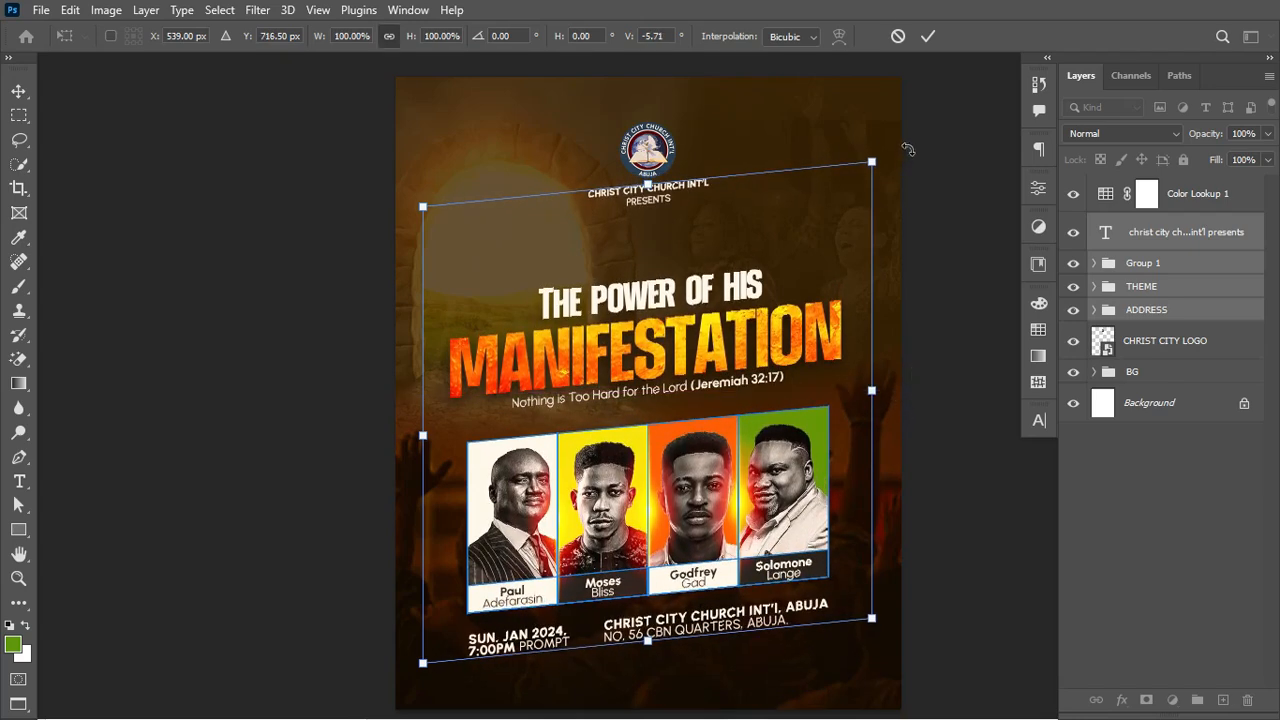
left_click(928, 36)
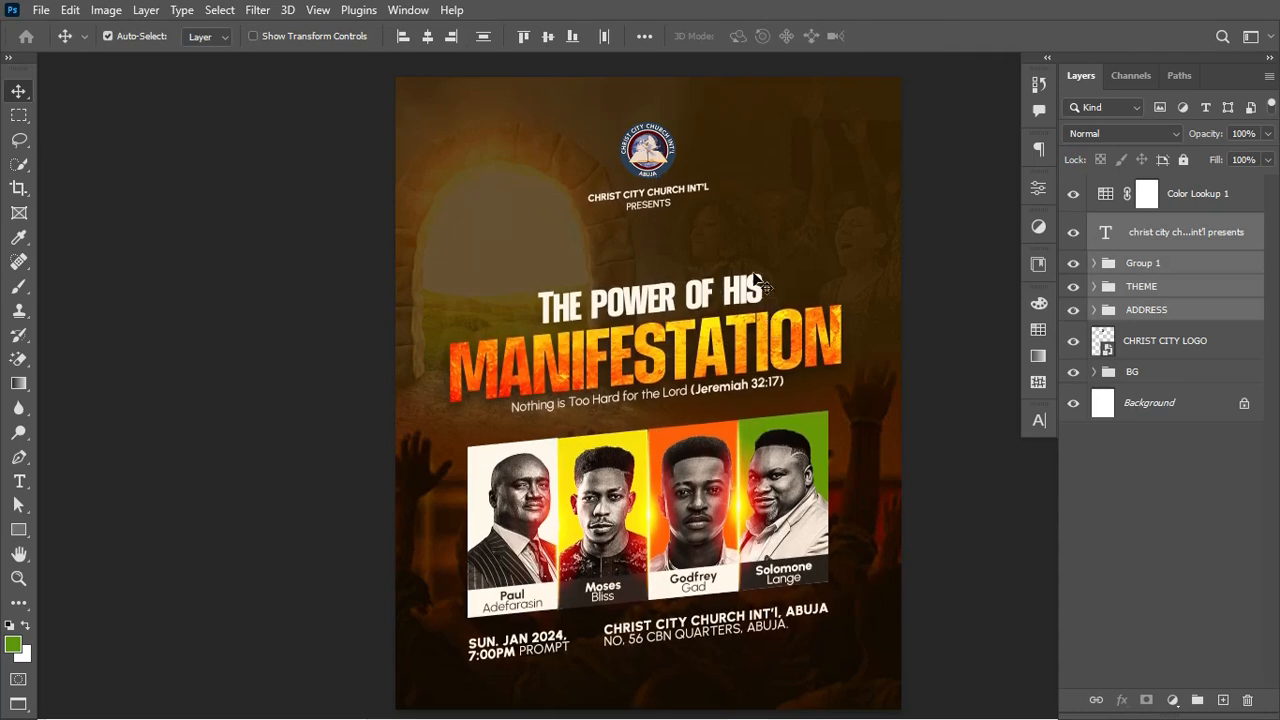
Step: Nudge the tilted content up and back down, then select only the THEME group
key("shift+Up")
key("shift+Up")
key("shift+Up")
key("shift+Up")
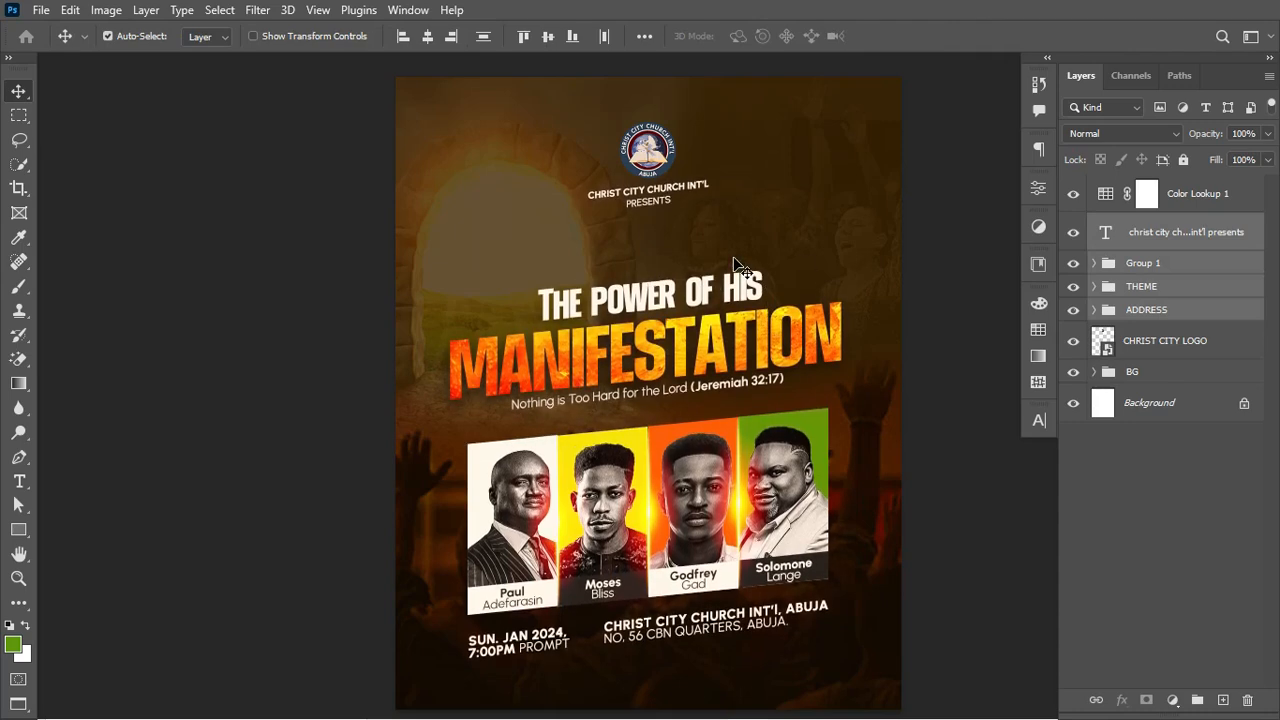
key("shift+Down")
key("shift+Down")
key("shift+Down")
key("shift+Down")
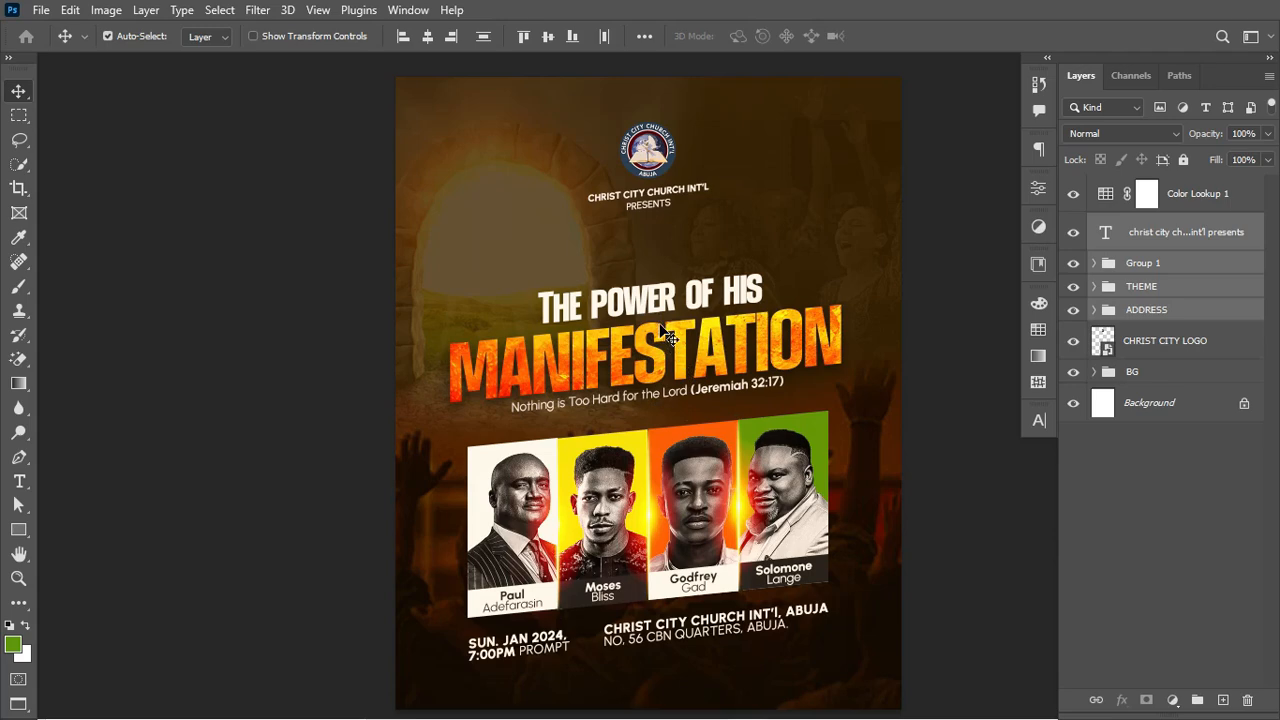
left_click(1160, 287)
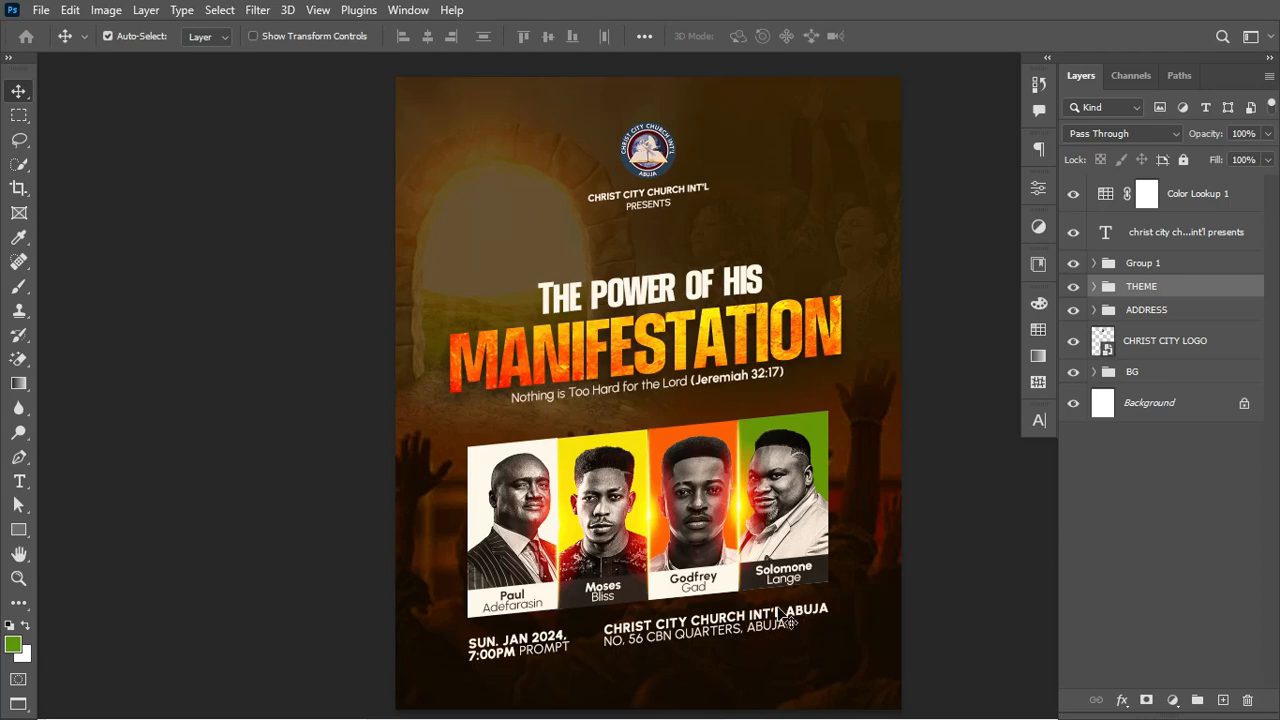
Step: Zoom in on the speaker cards and type 'Host:' before the first speaker's name
scroll(783, 614, "up", 2)
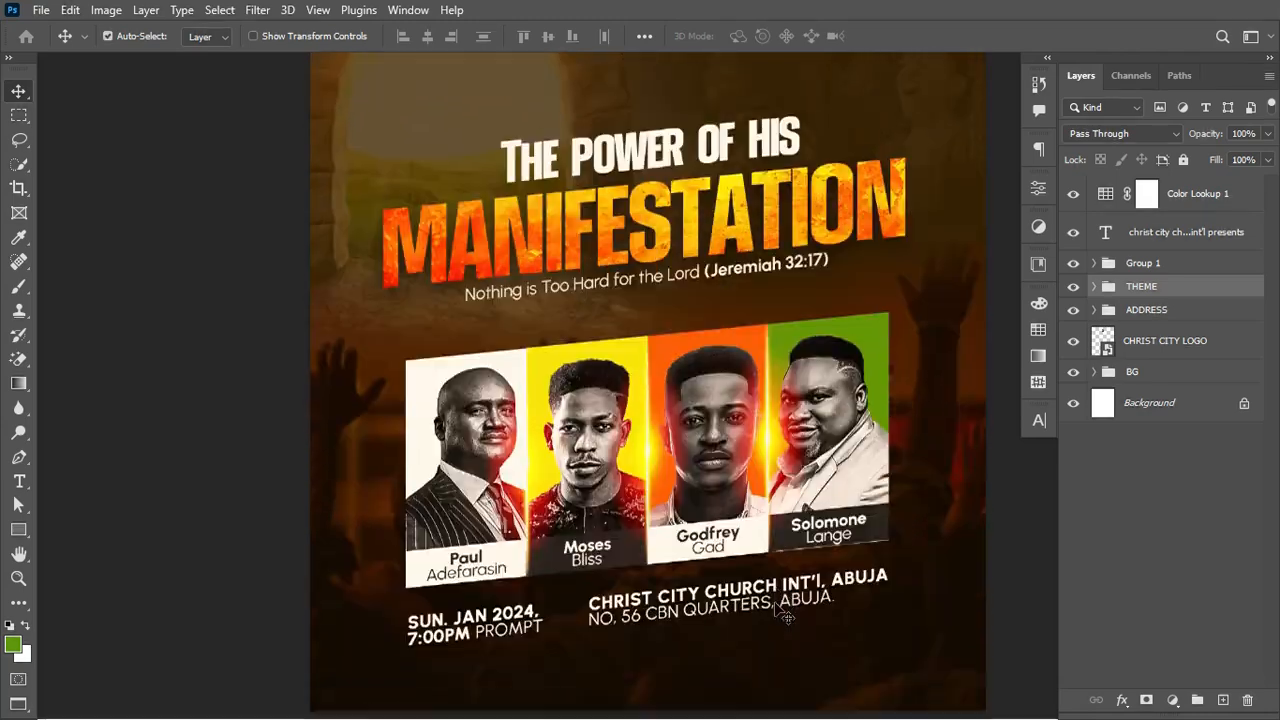
scroll(776, 610, "down", 4)
key("ctrl+plus")
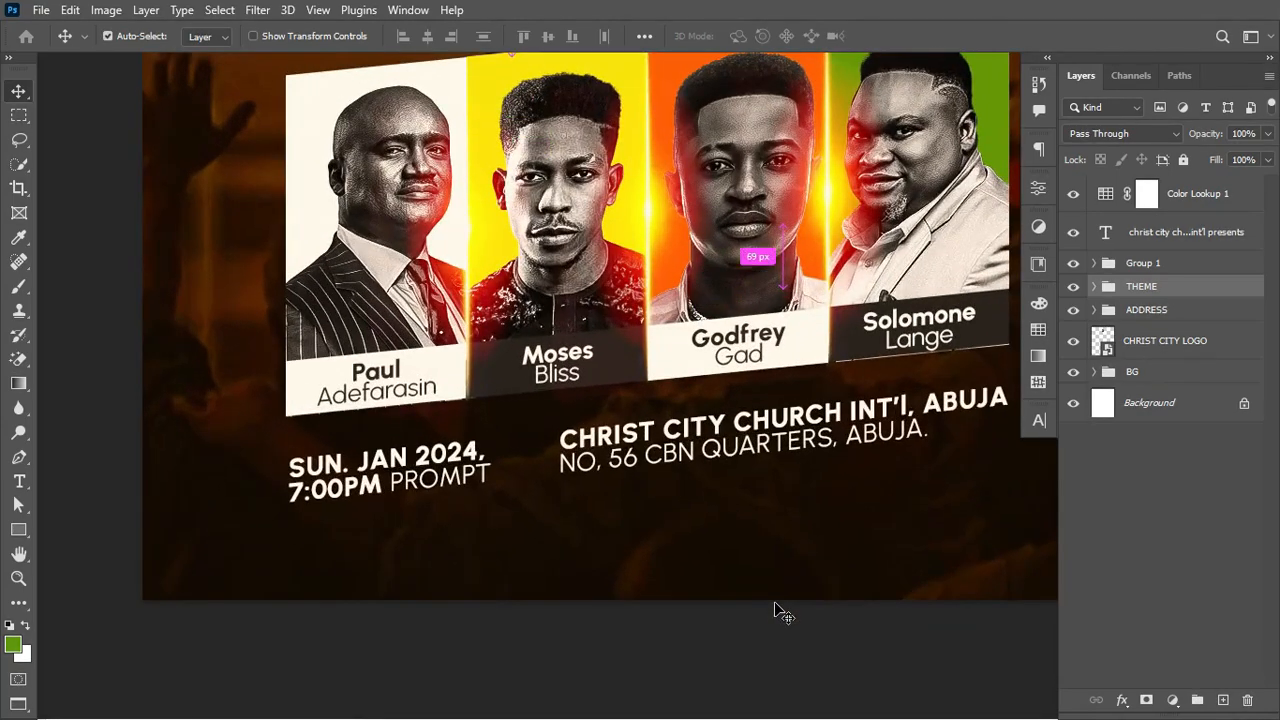
key("ctrl+plus")
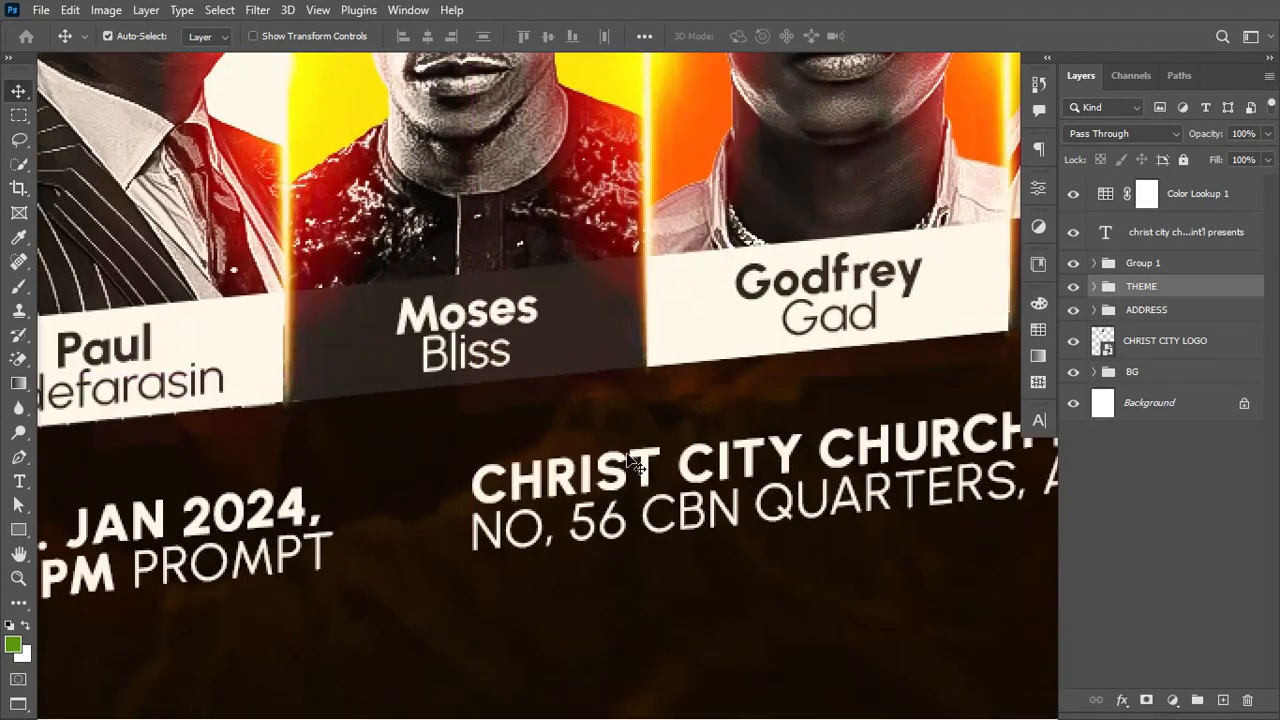
scroll(264, 372, "left", 3)
scroll(264, 372, "left", 2)
key("t")
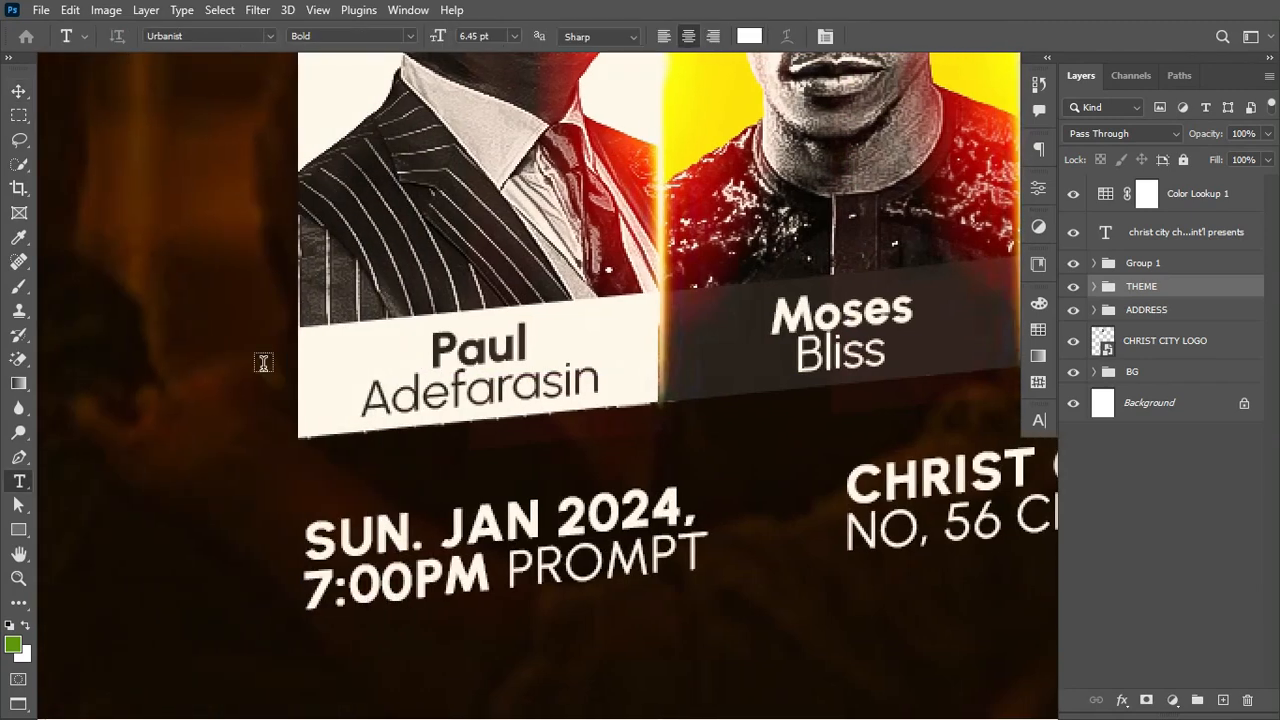
left_click(432, 349)
type("HO")
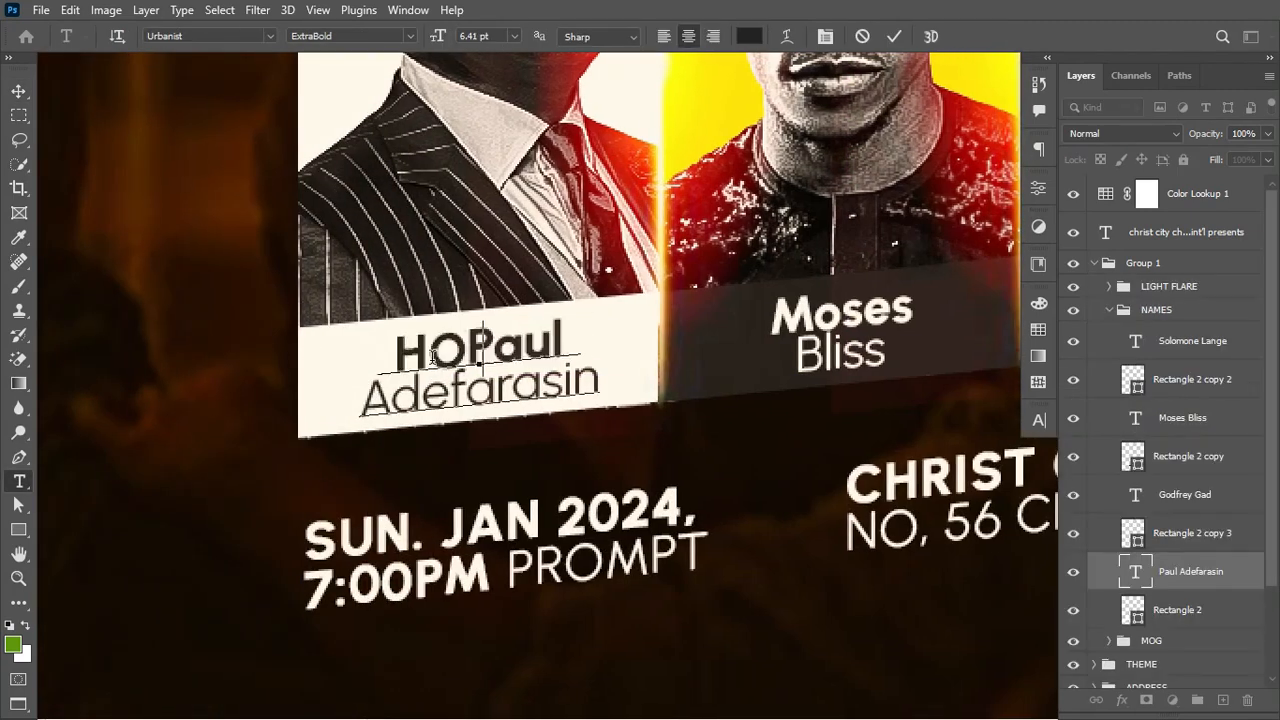
key("BackSpace")
type("ost")
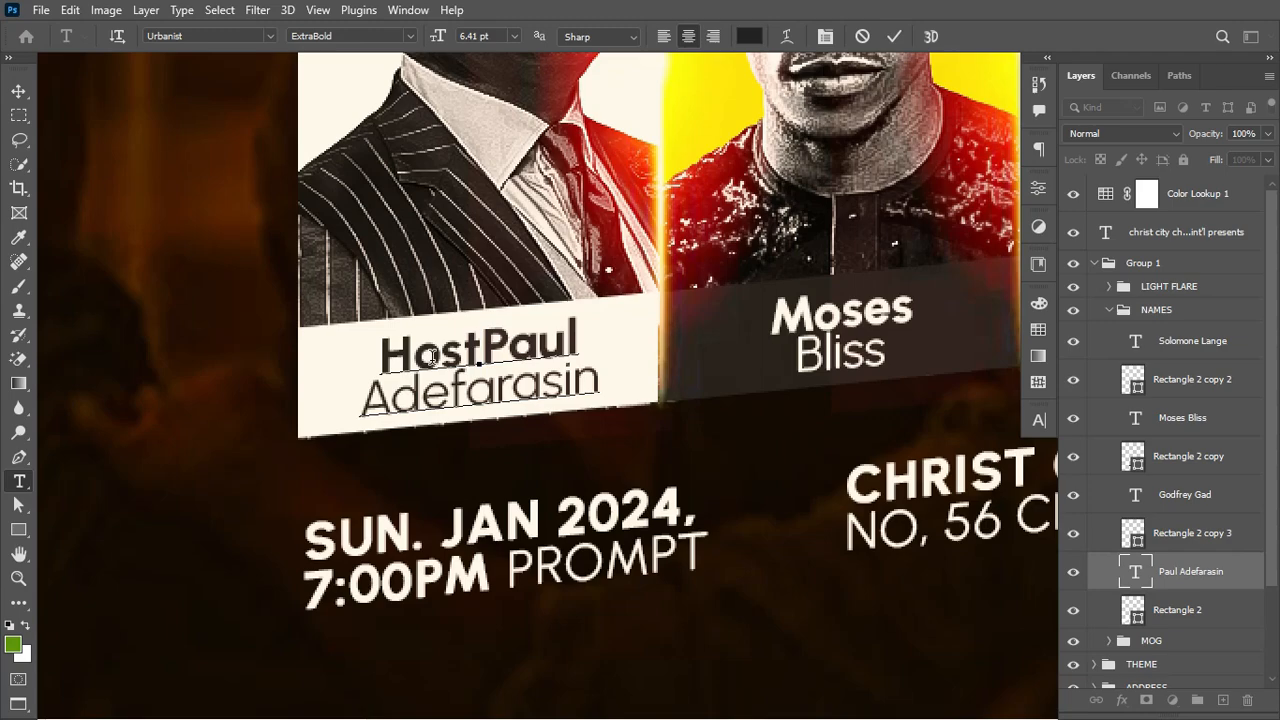
type(":")
Step: Set the 'Host:' prefix to the Autograf script font
key("shift+Home")
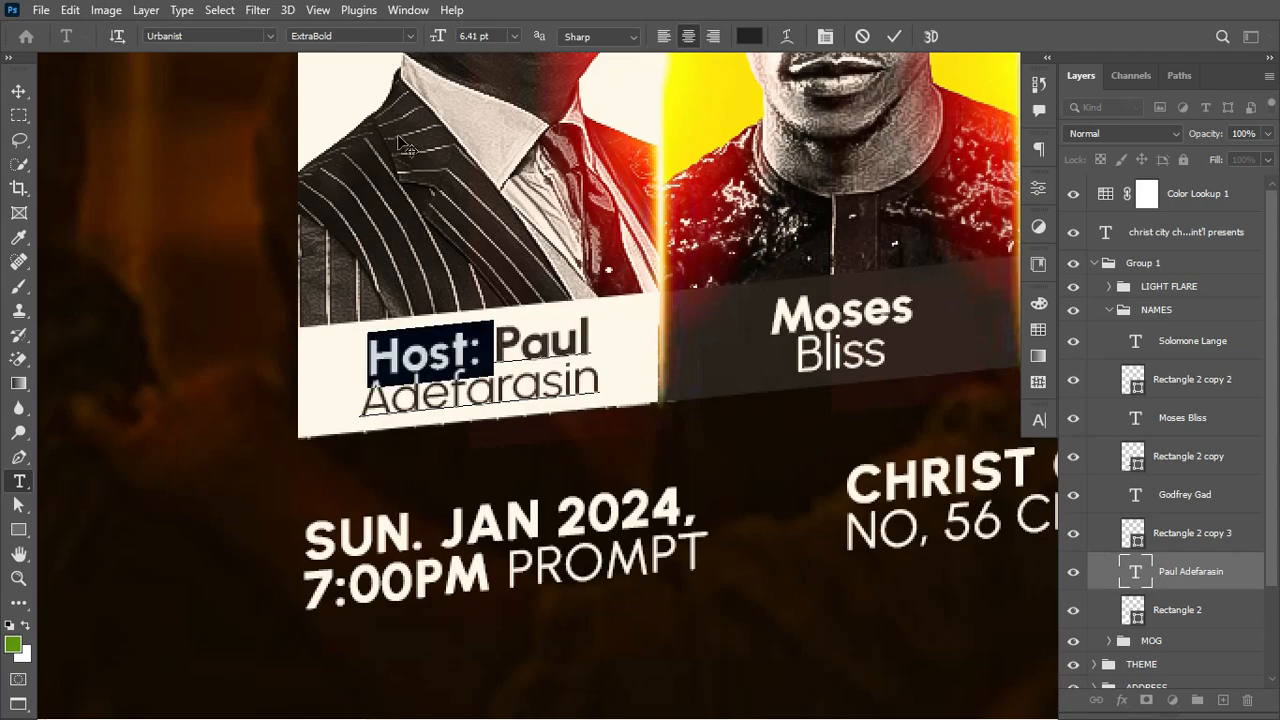
left_click(239, 36)
type("au")
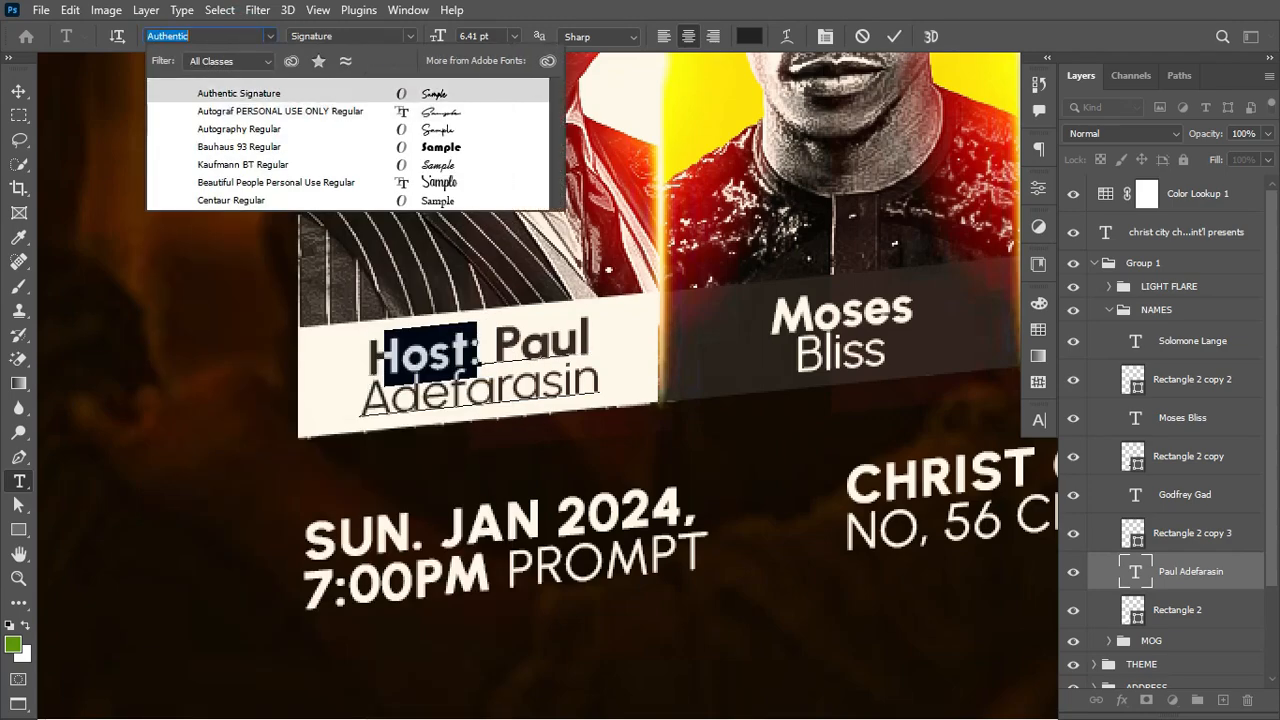
type("auto")
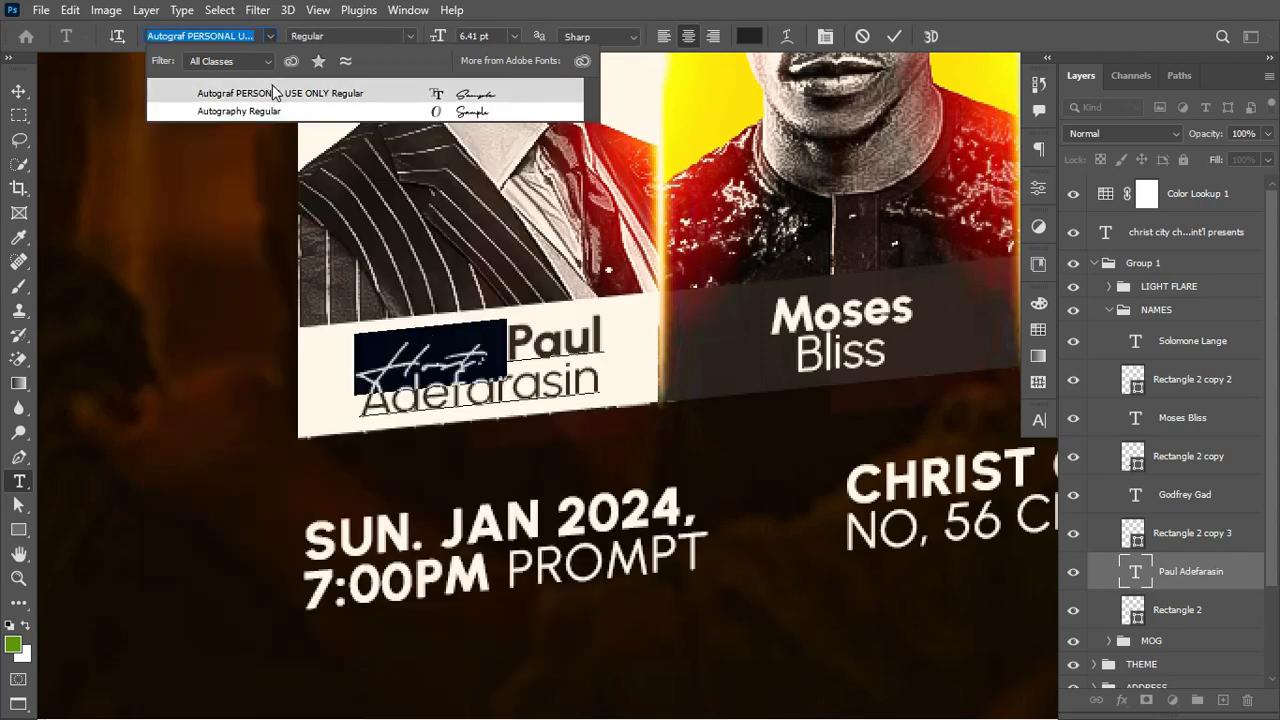
left_click(273, 92)
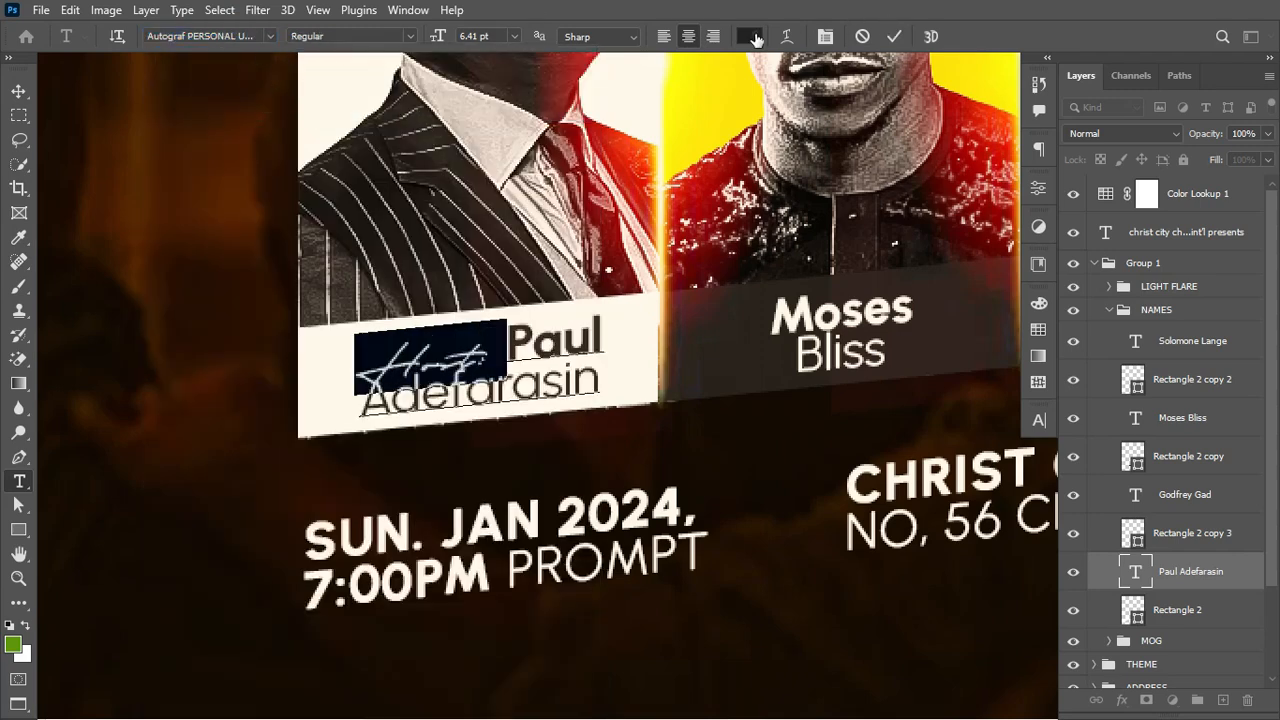
Step: Color 'Host:' green, sampled from the fourth speaker's panel, and commit the text edit
left_click(749, 36)
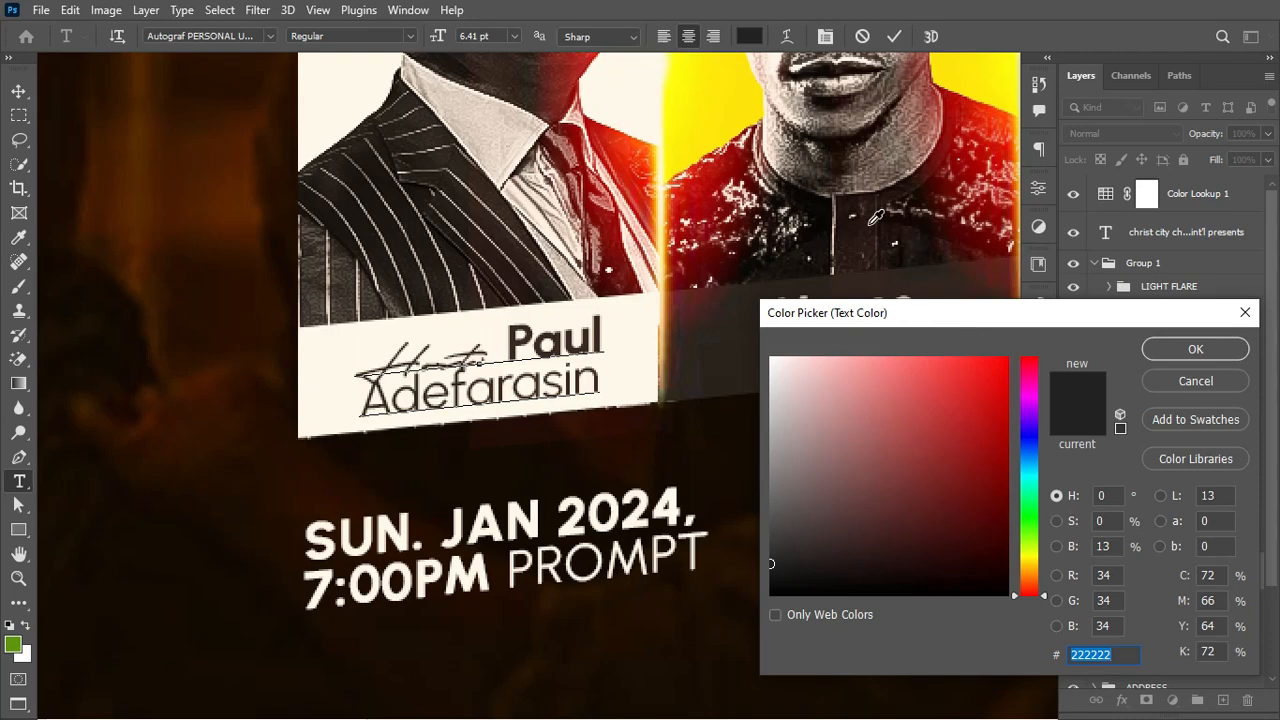
scroll(876, 217, "right", 5)
scroll(876, 217, "left", 1)
scroll(876, 217, "up", 3)
scroll(876, 217, "right", 2)
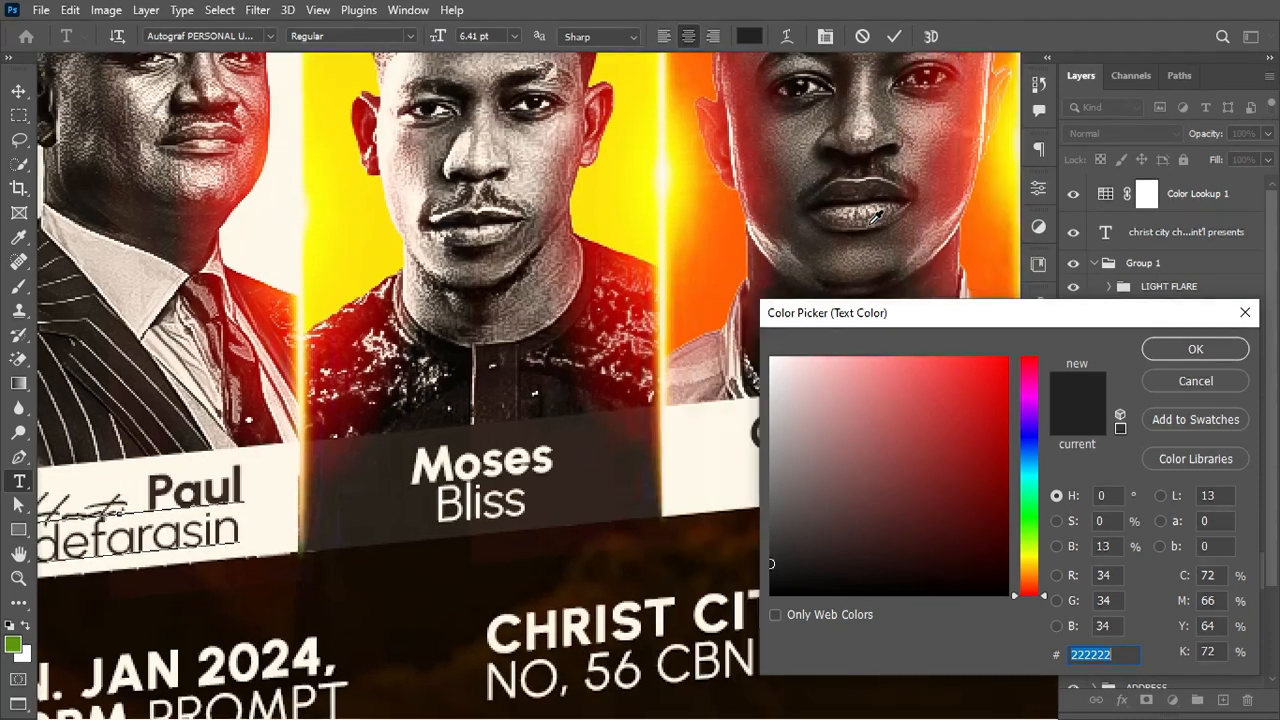
scroll(876, 217, "right", 5)
left_click(932, 66)
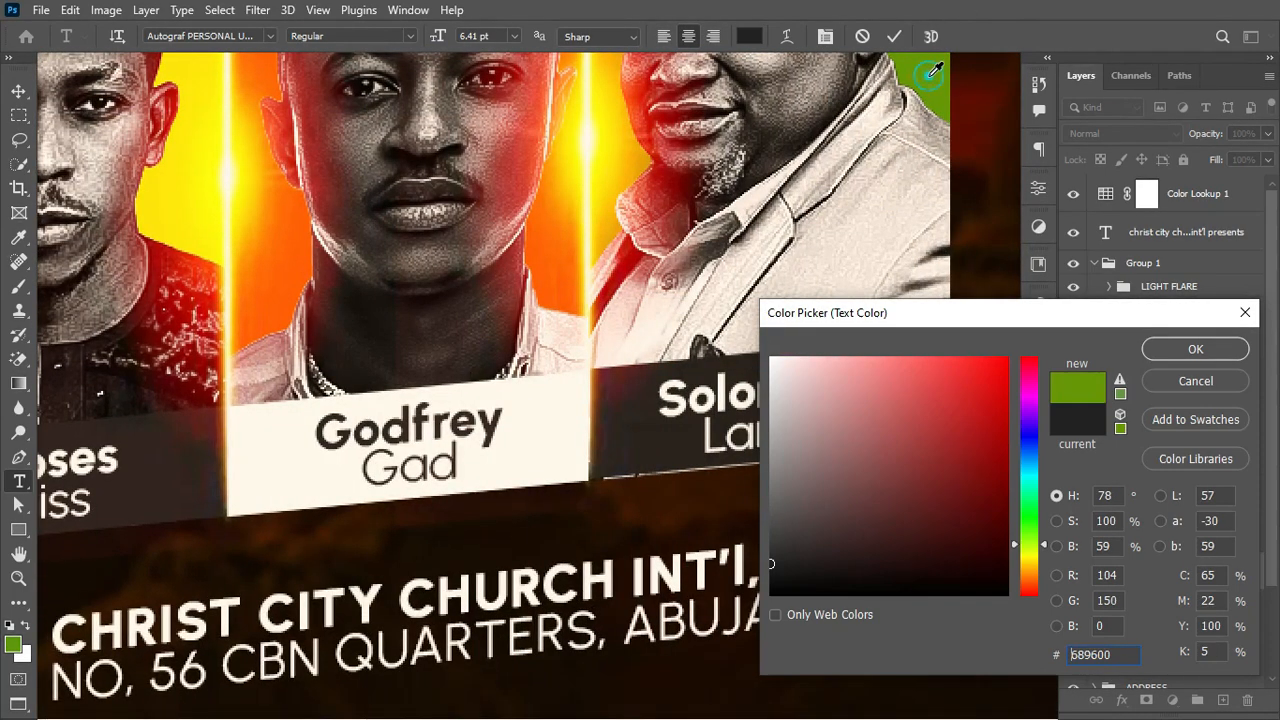
left_click(1168, 346)
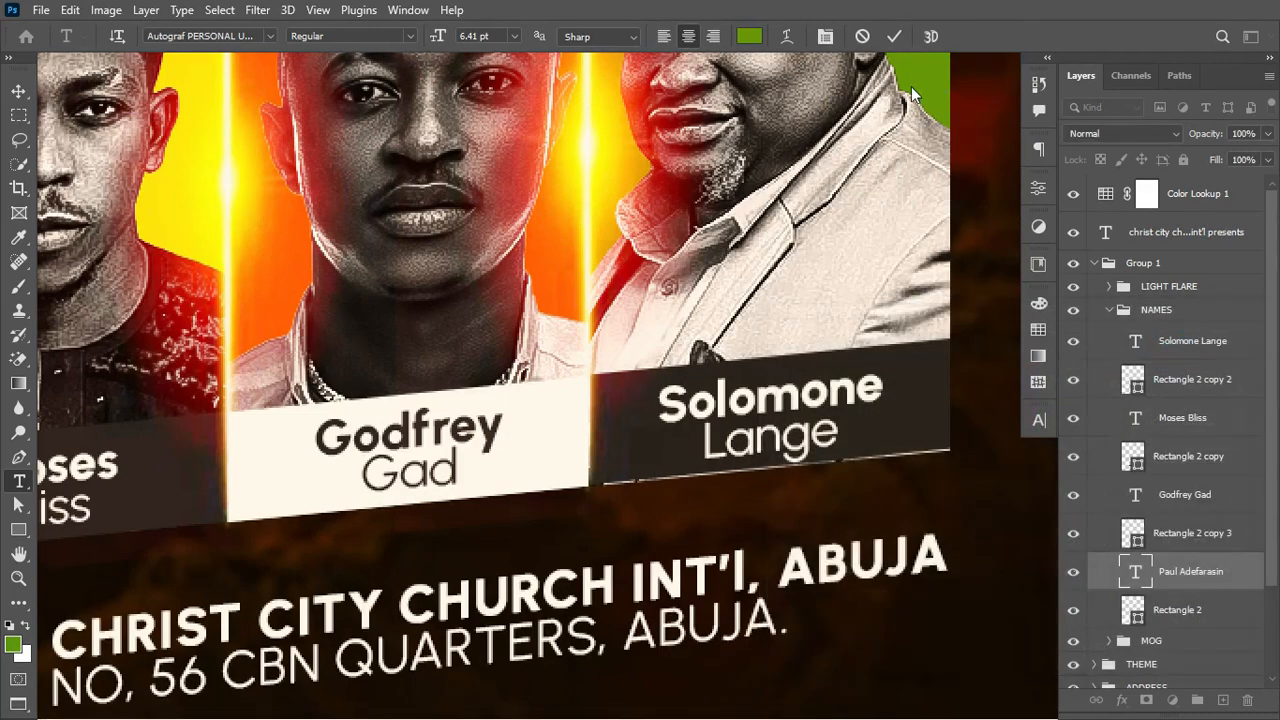
left_click(897, 37)
key("ctrl+minus")
key("ctrl+minus")
key("ctrl+minus")
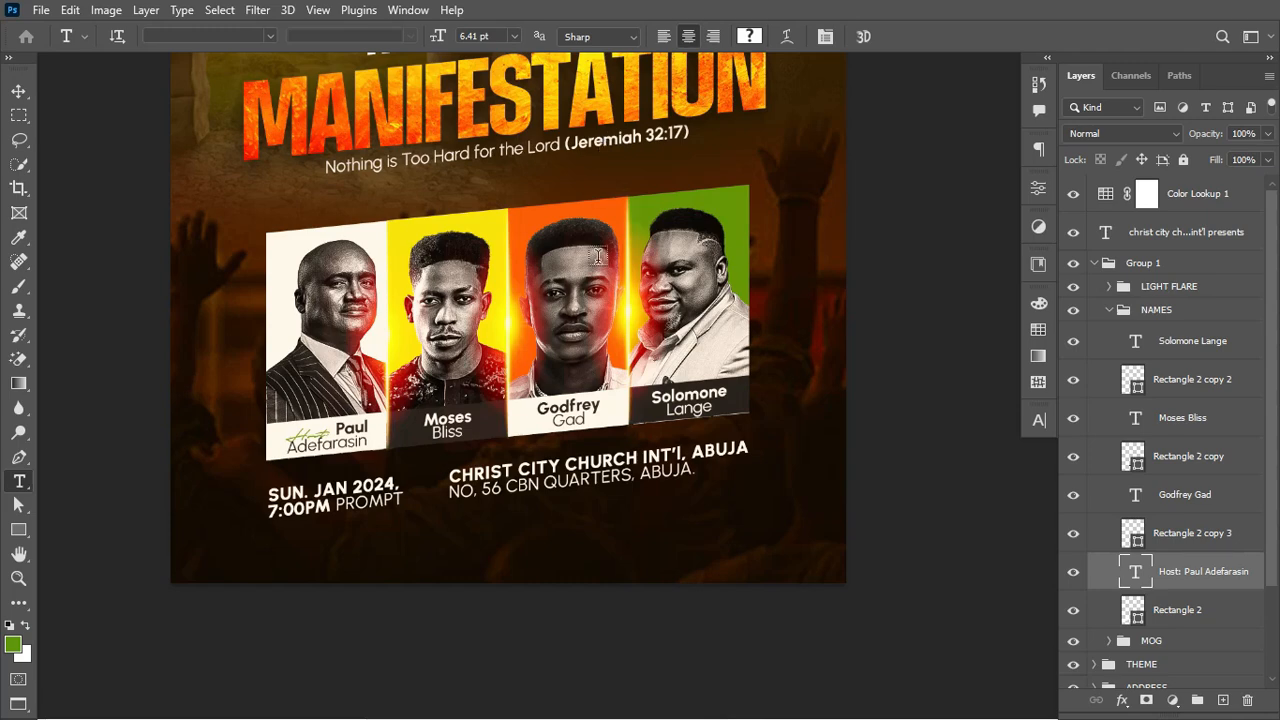
scroll(600, 266, "up", 3)
key("ctrl+minus")
key("ctrl+minus")
key("ctrl+plus")
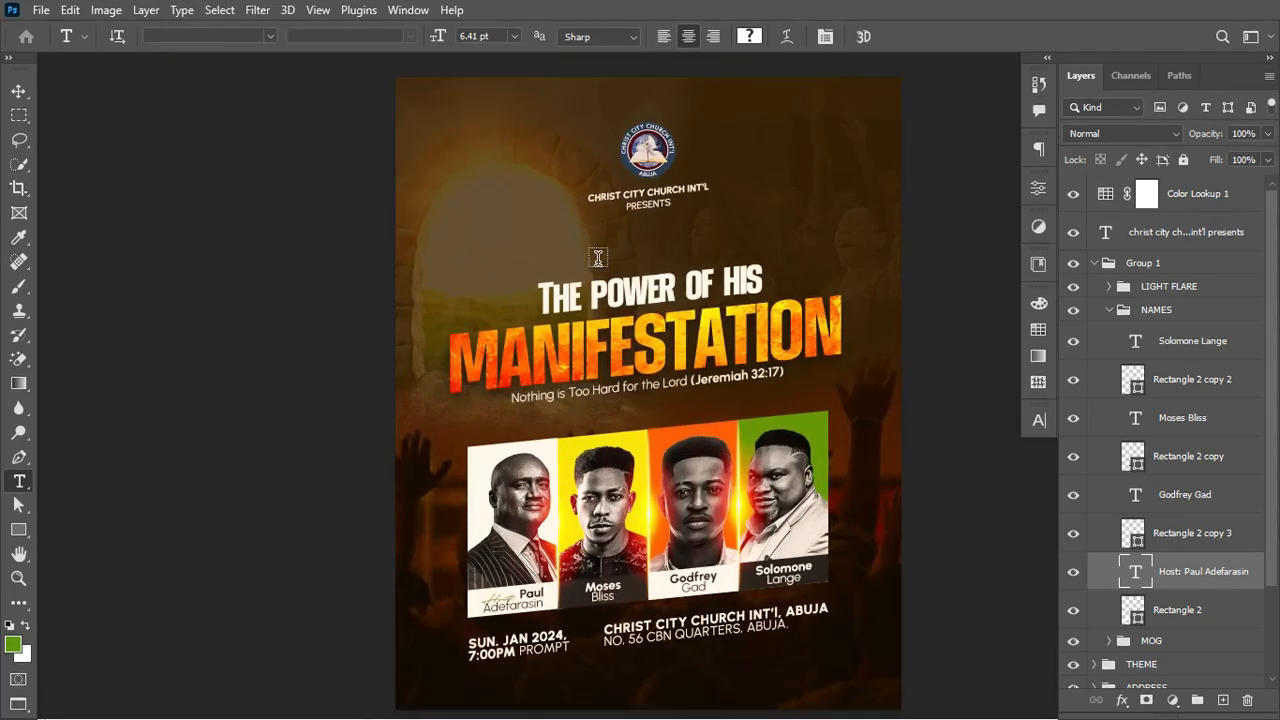
scroll(598, 258, "right", 2)
scroll(598, 258, "right", 1)
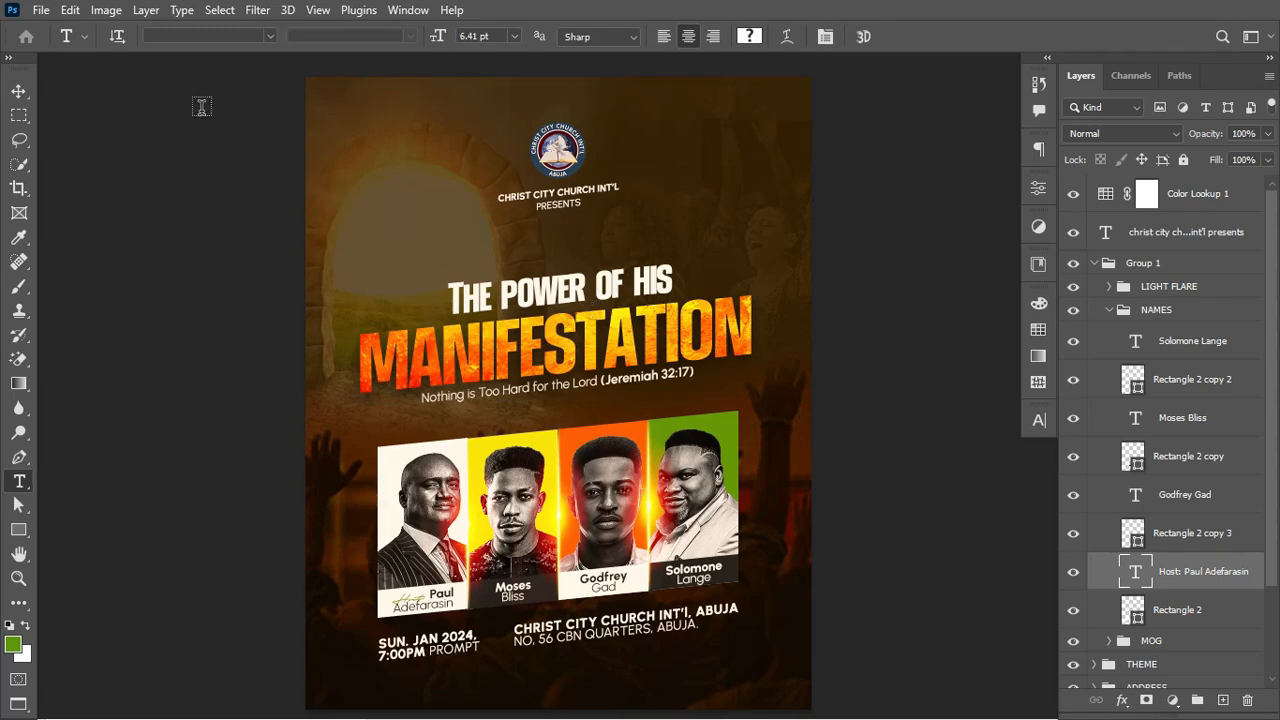
Step: Quick-export the flyer as PNG named 'church flyer' into Downloads\manifestation
left_click(40, 10)
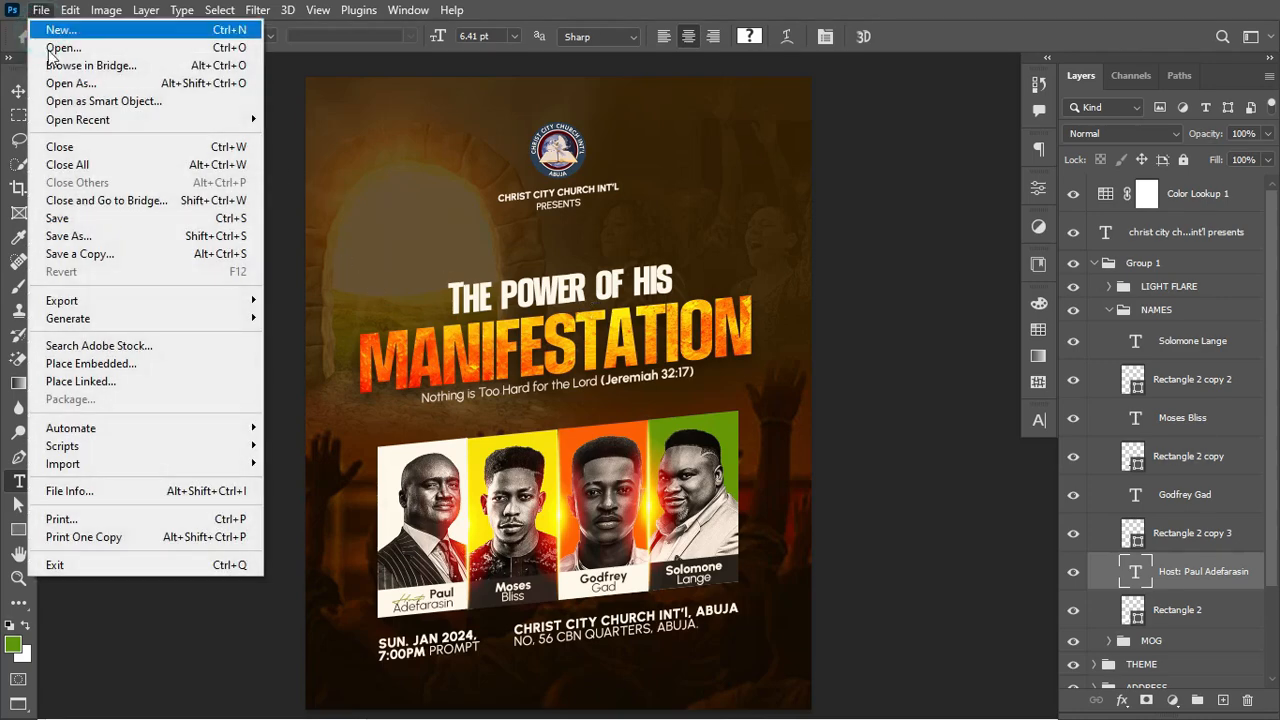
mouse_move(74, 302)
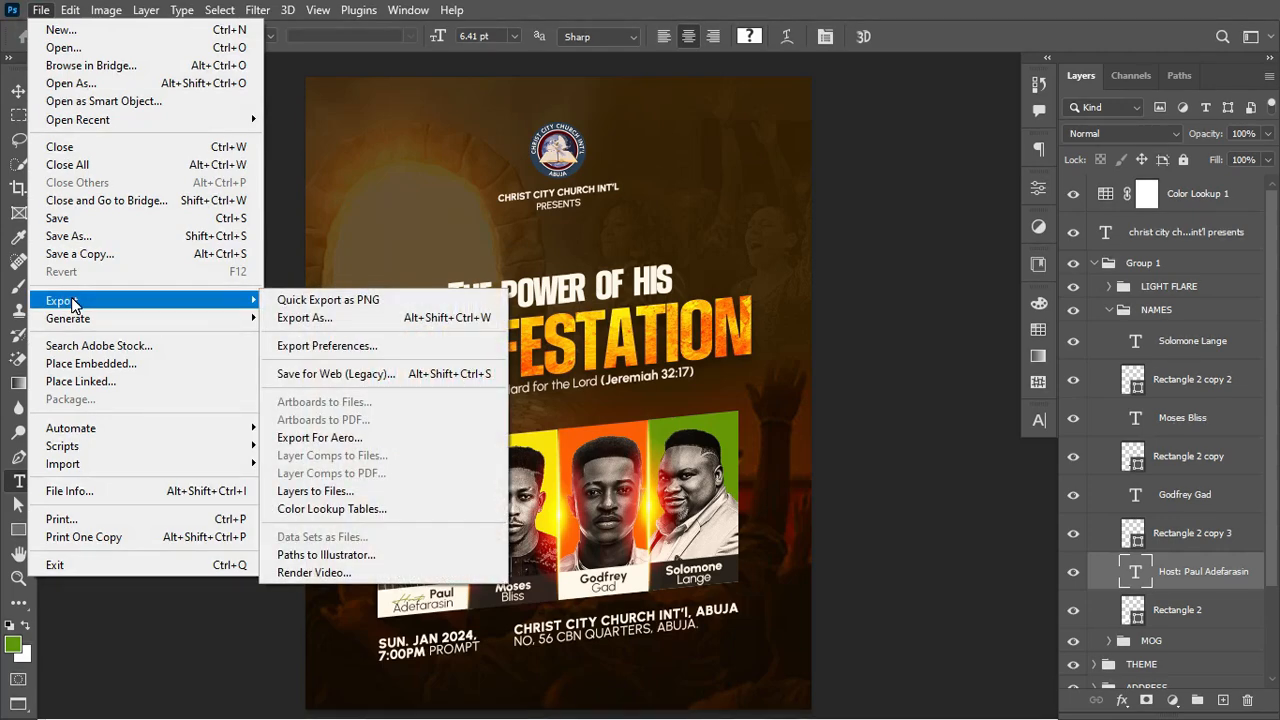
left_click(311, 304)
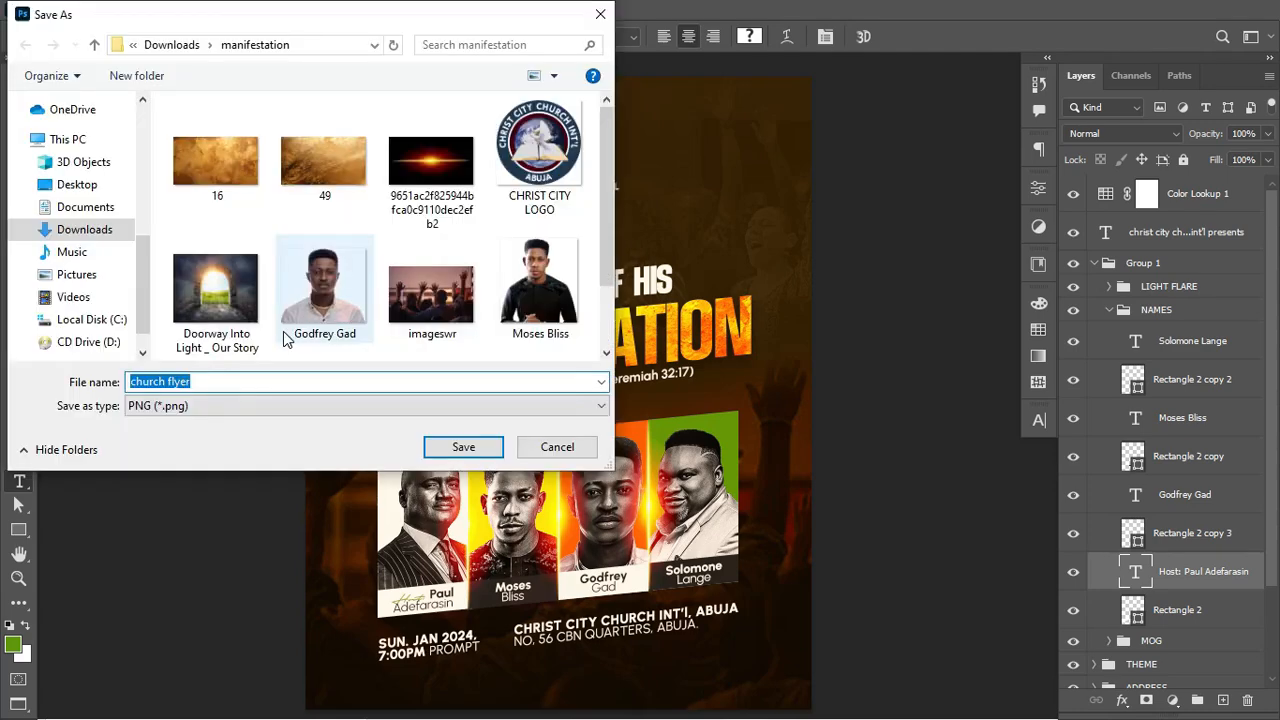
left_click(218, 406)
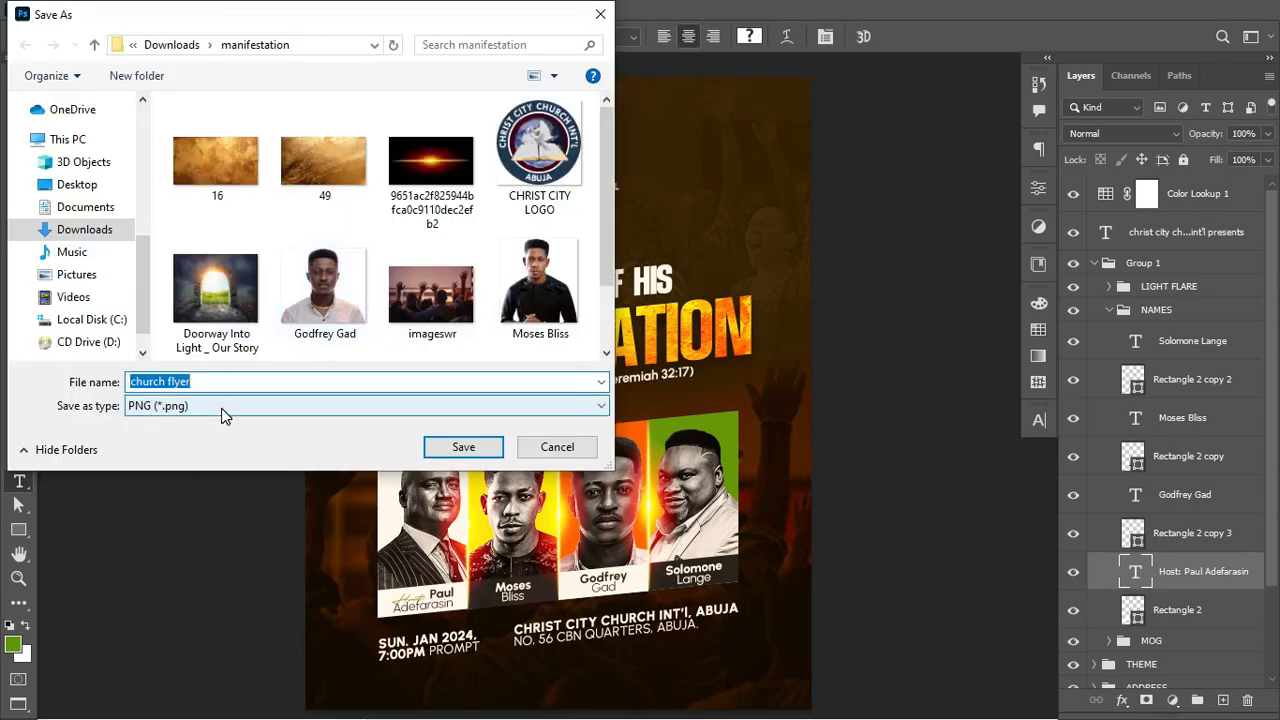
left_click(222, 410)
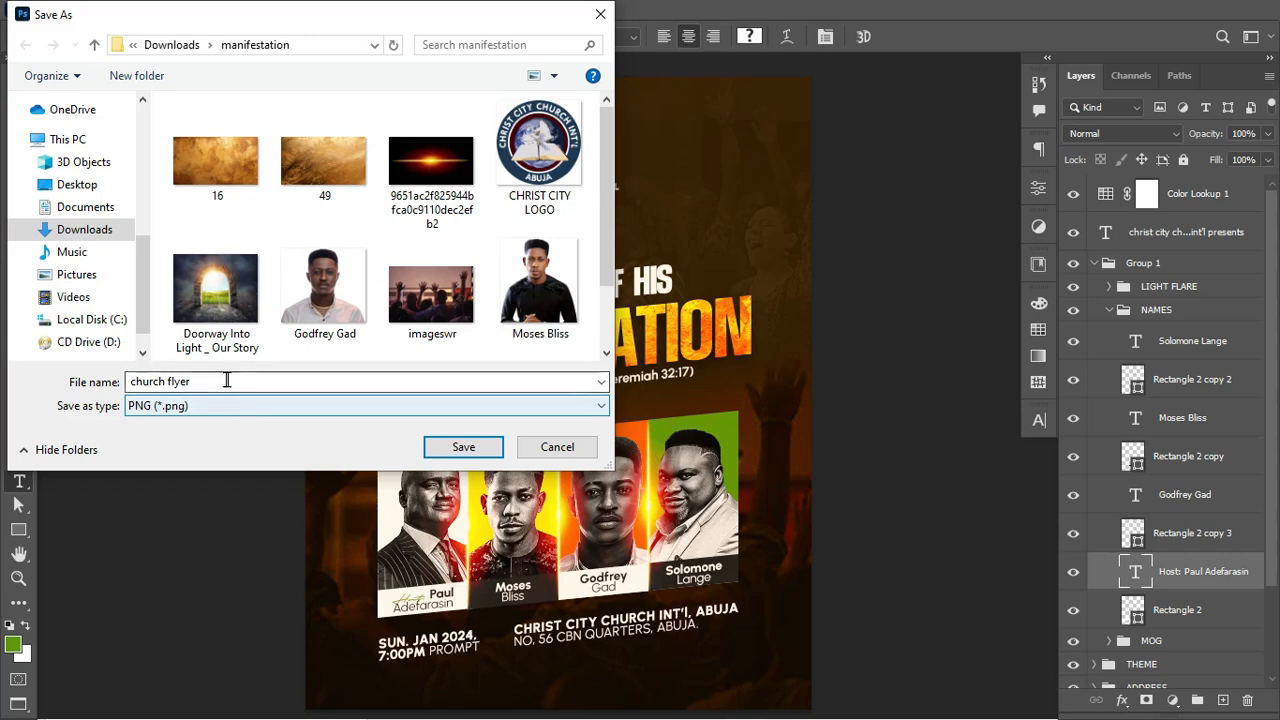
left_click(215, 382)
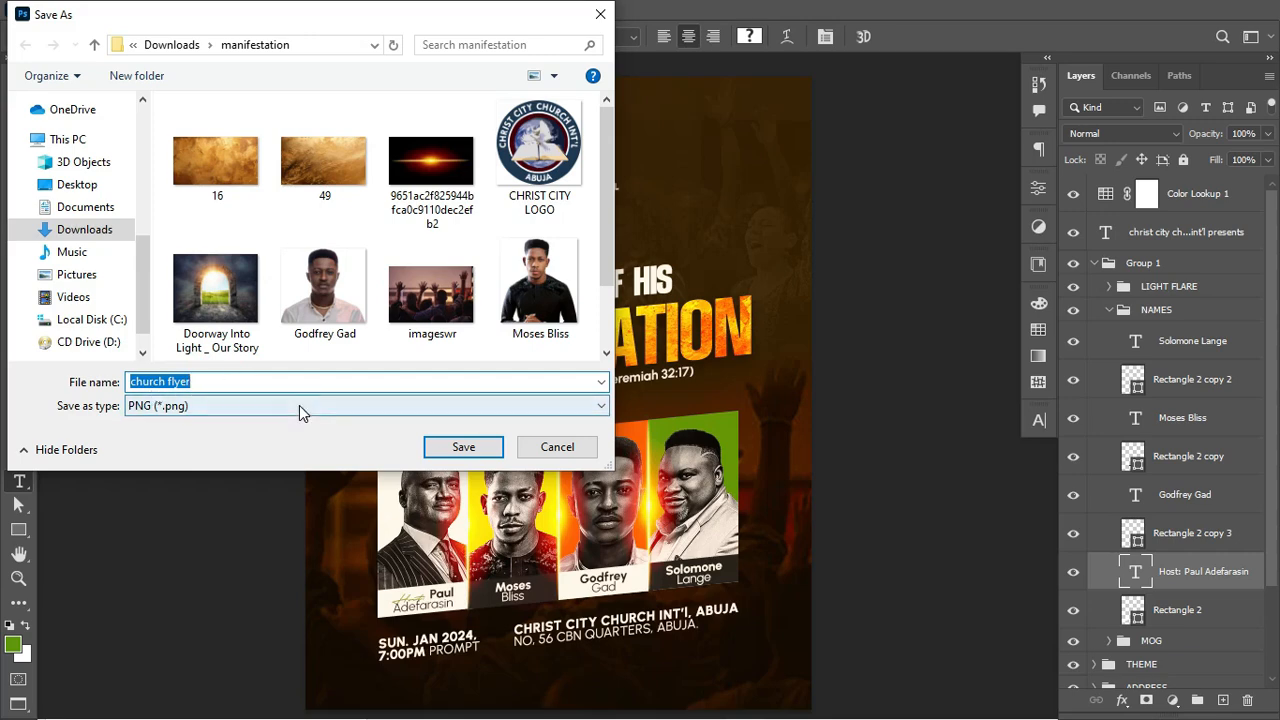
left_click(483, 450)
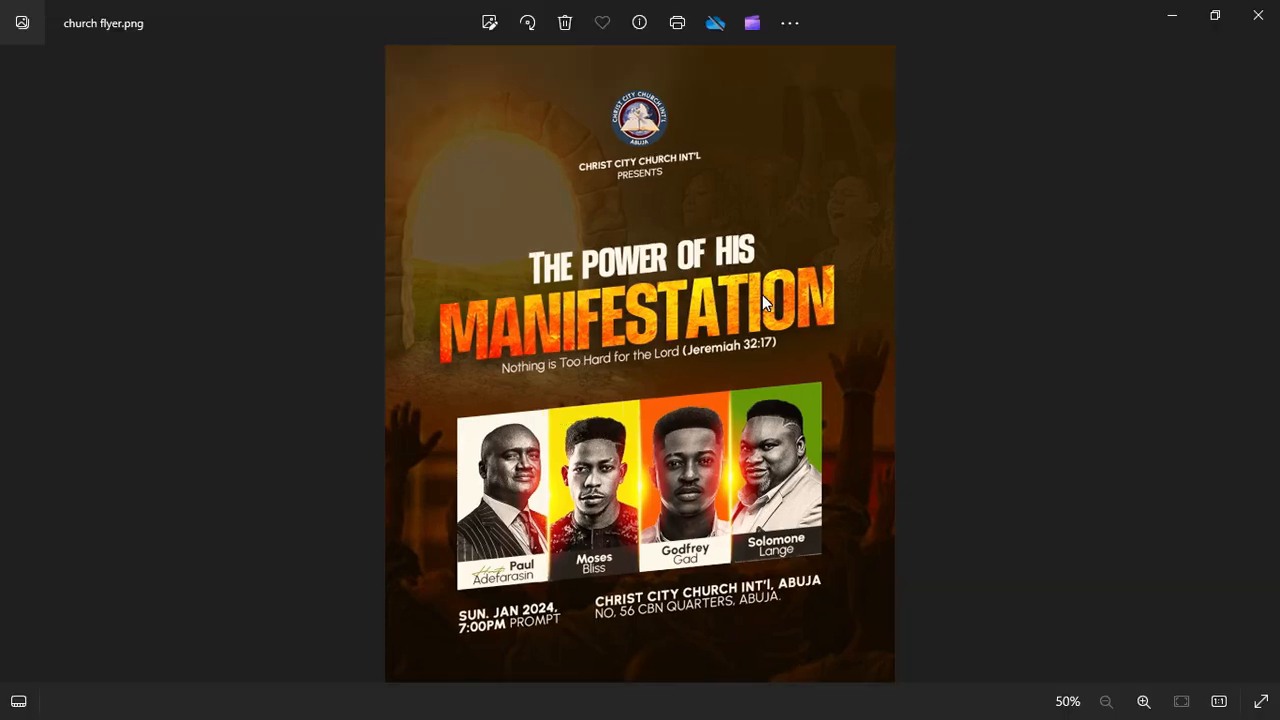
Step: Scroll through church flyer.png in Photos, then return to Photoshop and collapse Group 1
scroll(762, 294, "up", 5)
scroll(765, 304, "up", 2)
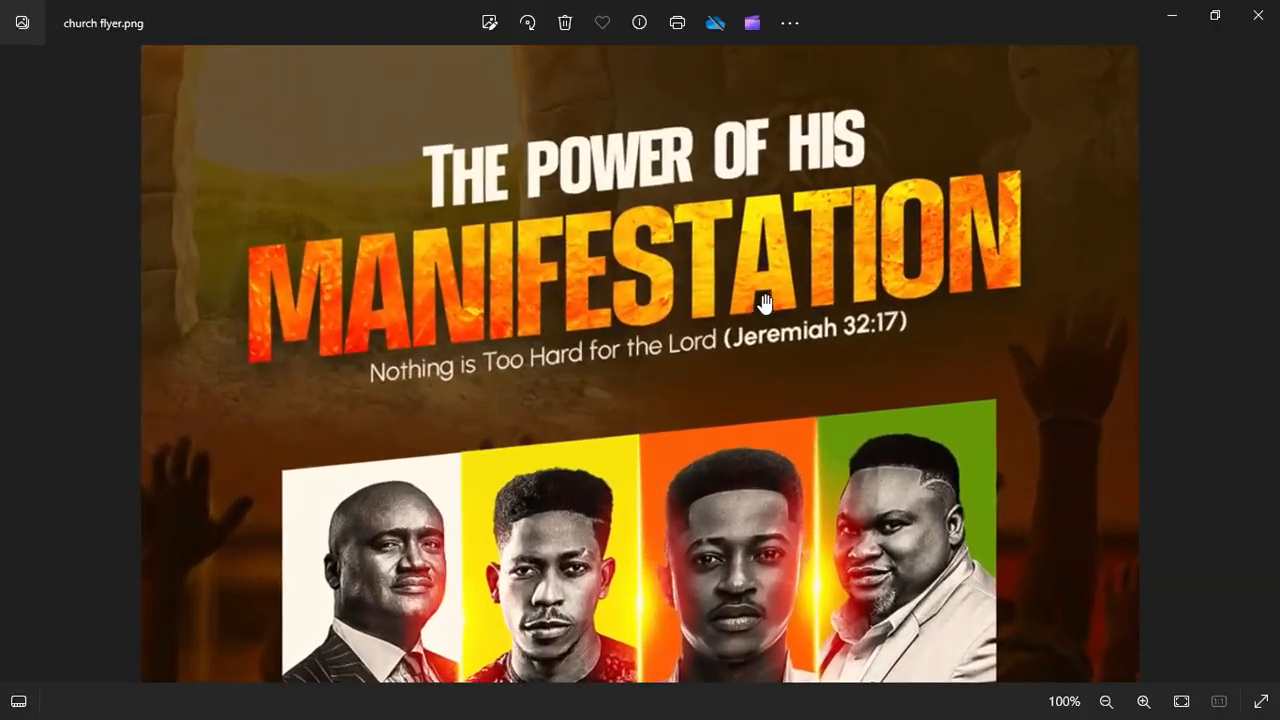
scroll(742, 179, "up", 3)
scroll(741, 180, "down", 6)
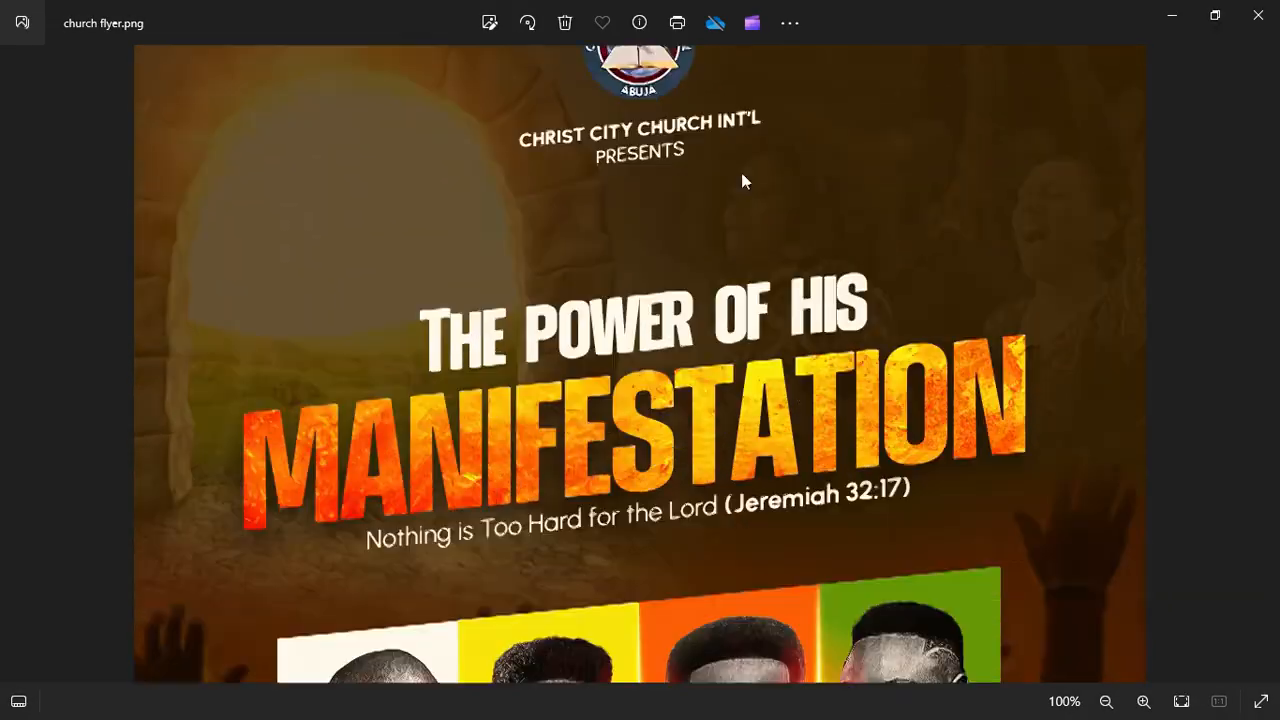
scroll(743, 178, "up", 2)
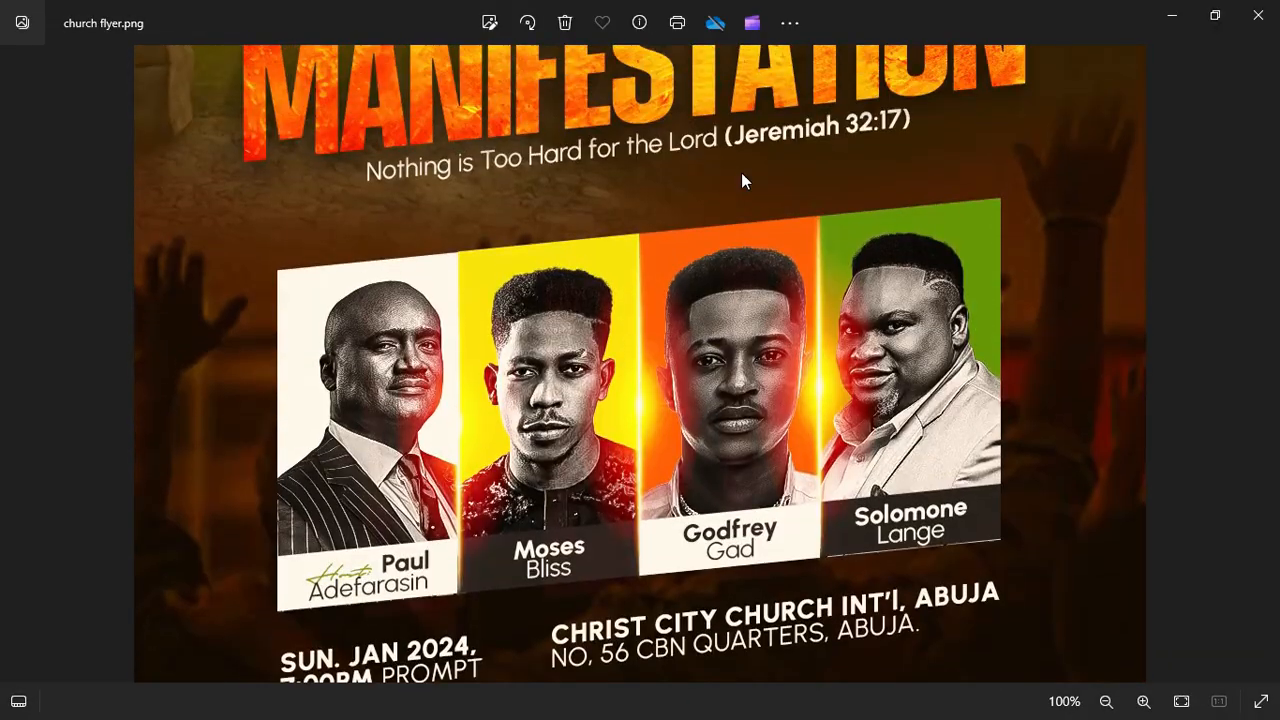
key("alt+Tab")
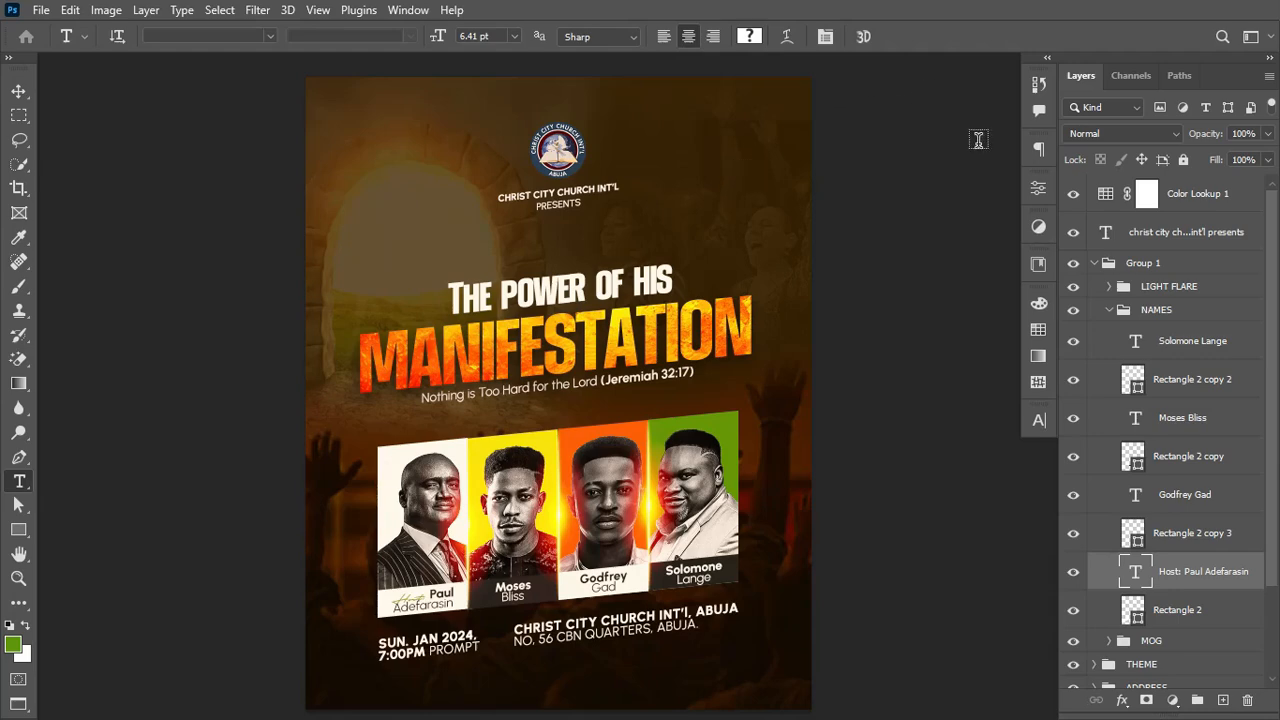
left_click(1094, 263)
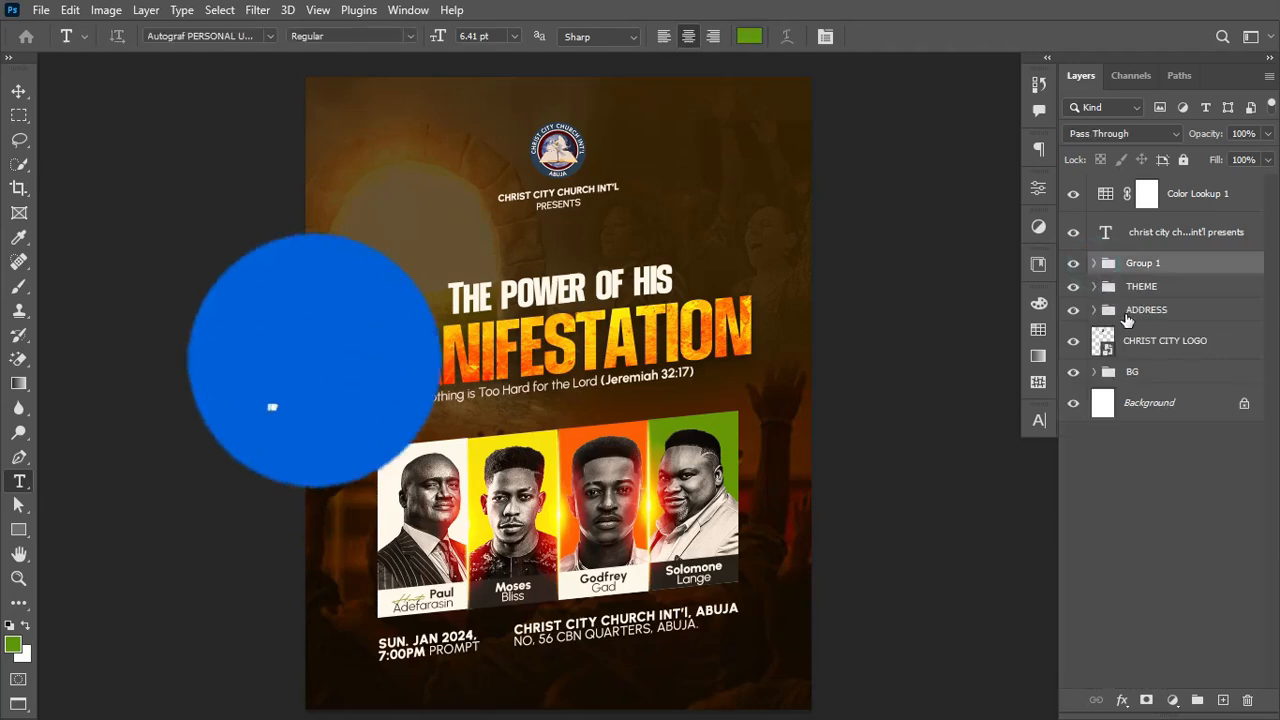